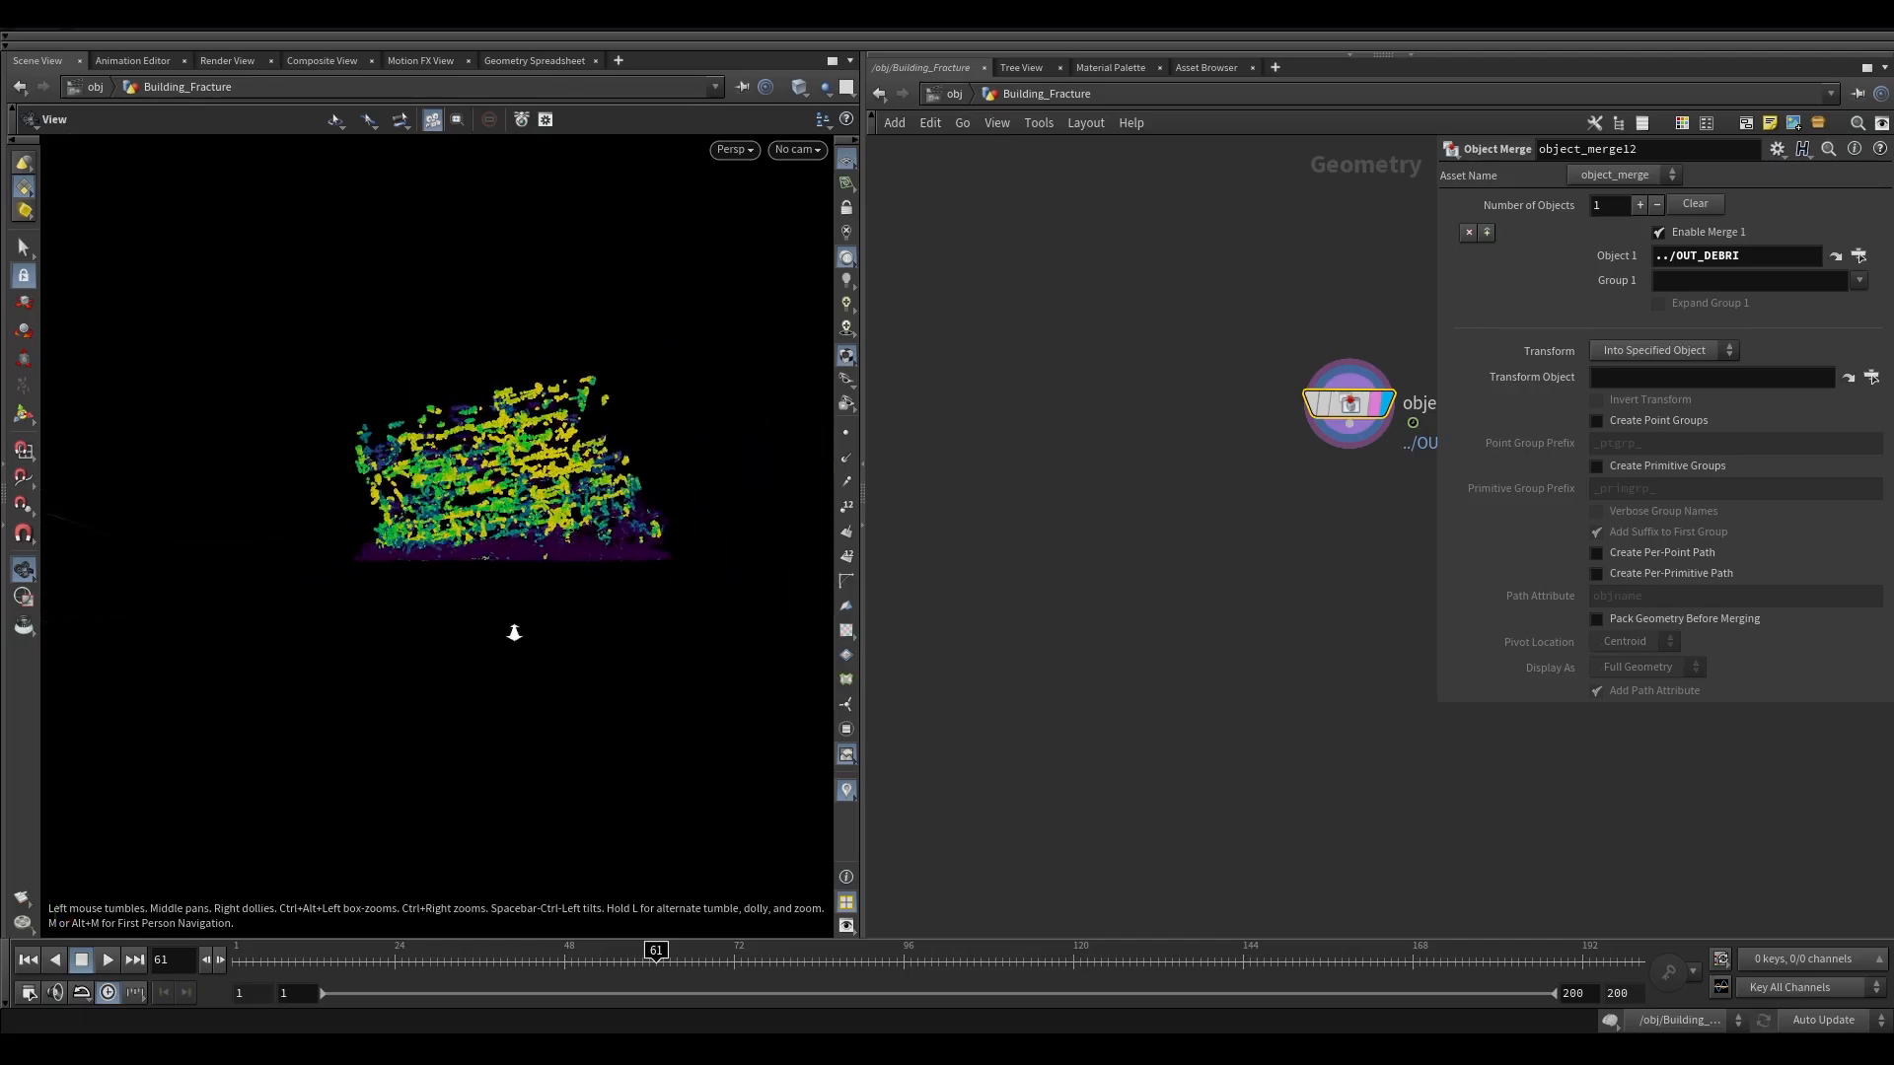
Step: Add an Attribute VOP after the object merge of OUT_DEBRI and open its VEX network
middle_drag(1339, 490, 1305, 464)
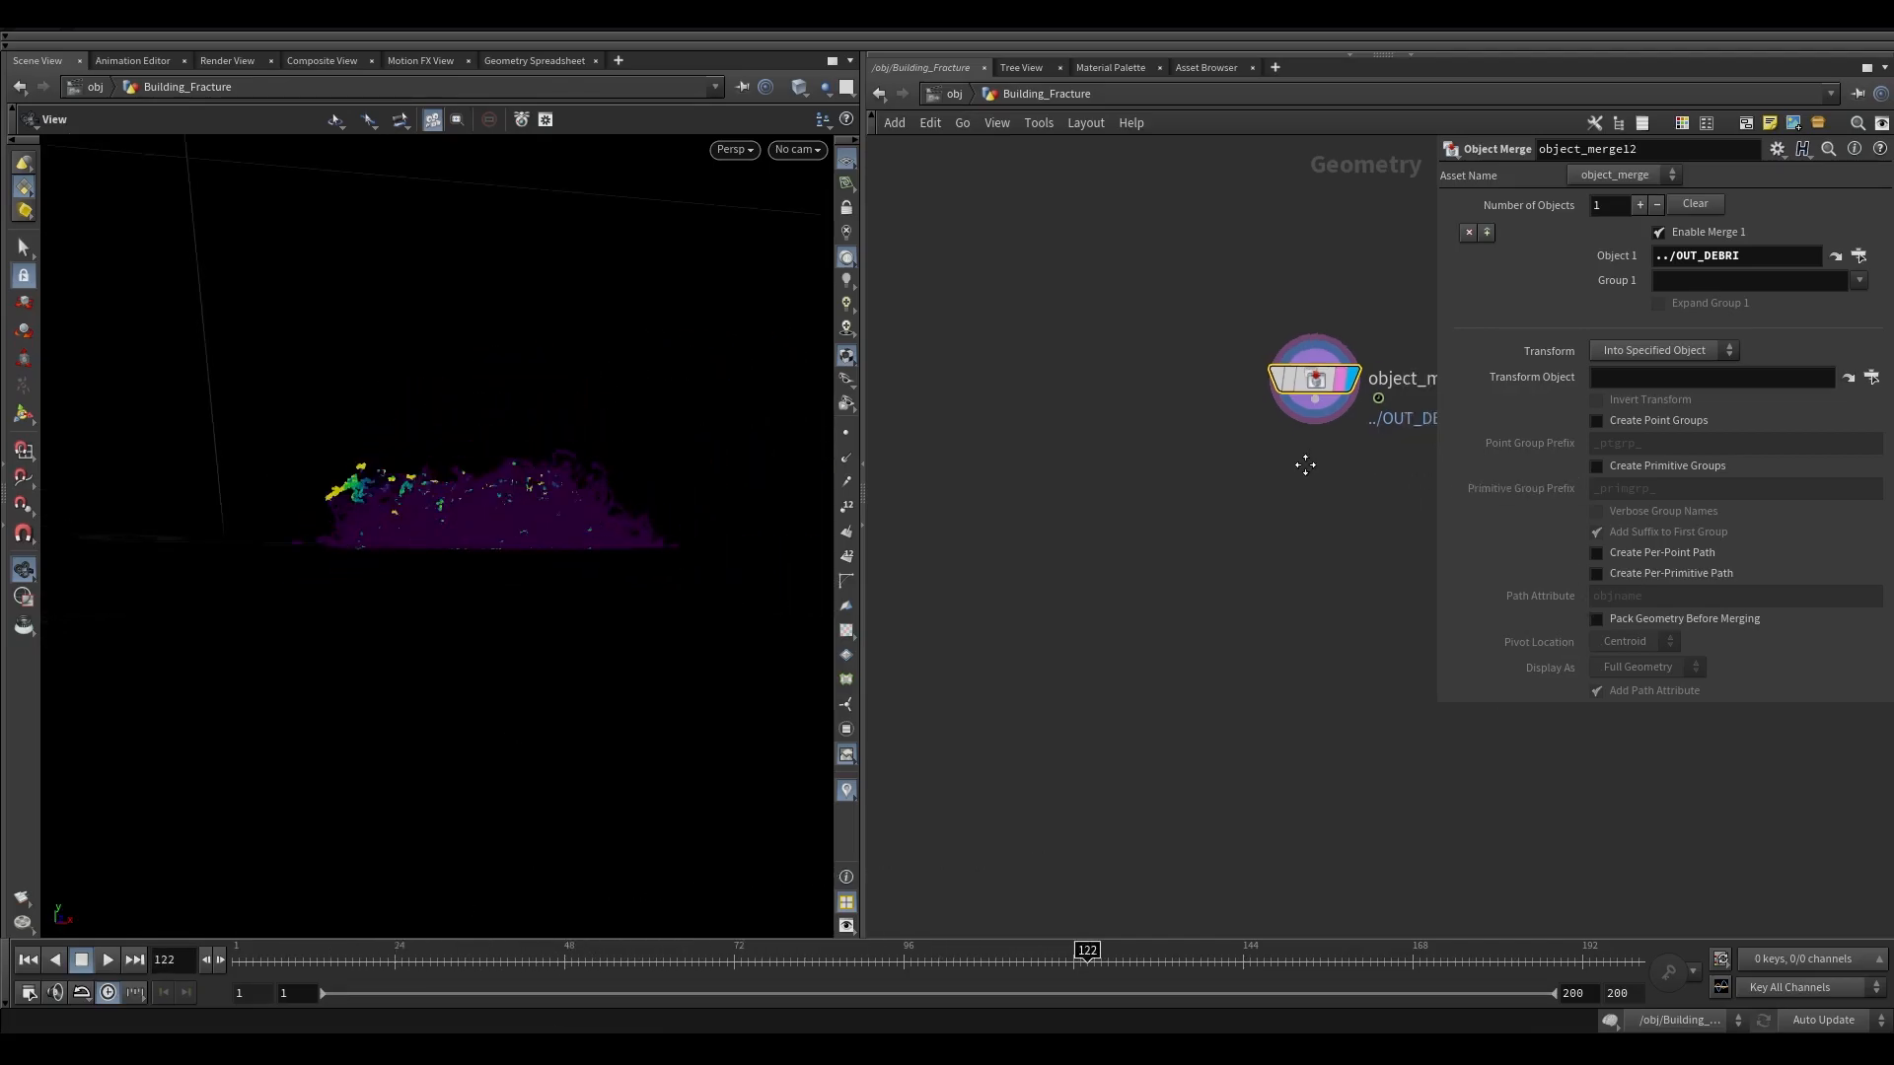
scroll(1257, 481, up, 3)
click(1354, 345)
key(Tab)
text(a)
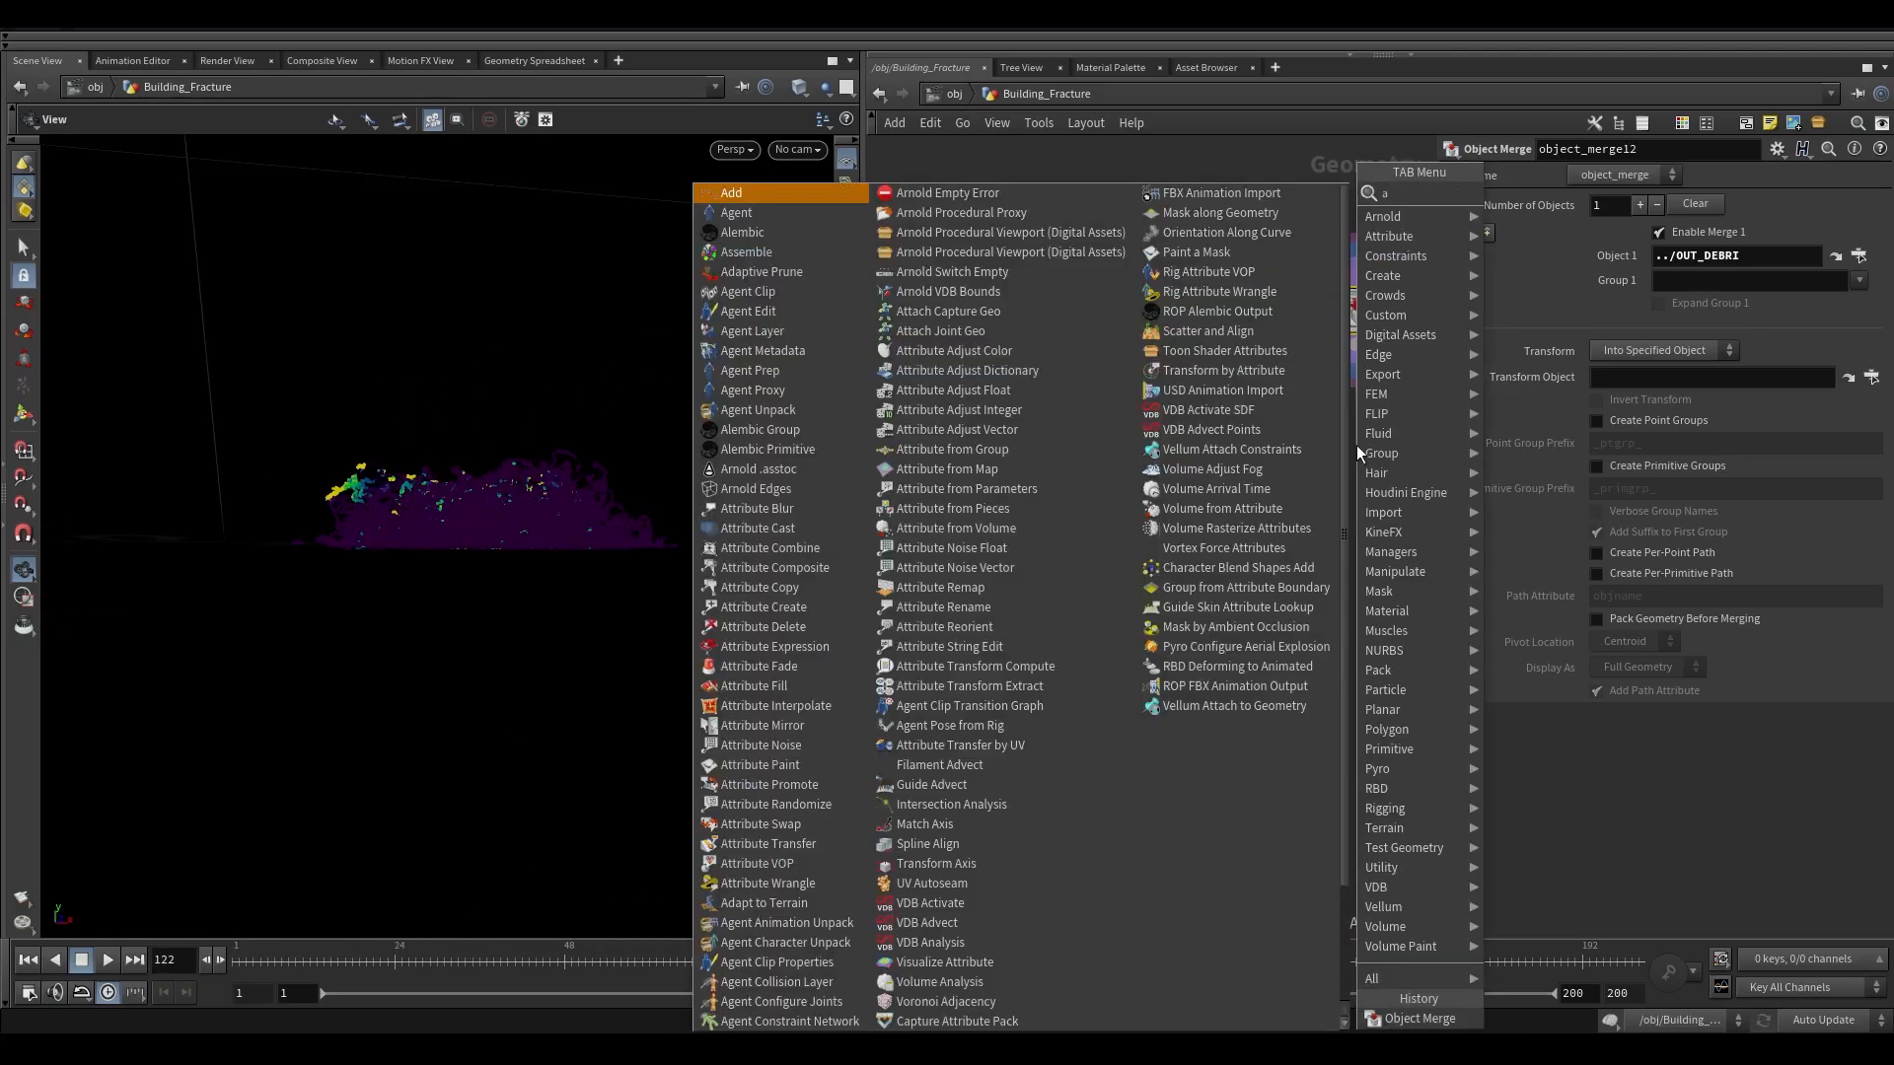
text(t vop)
key(Return)
key(Return)
scroll(1361, 464, down, 1)
middle_drag(1389, 498, 1128, 552)
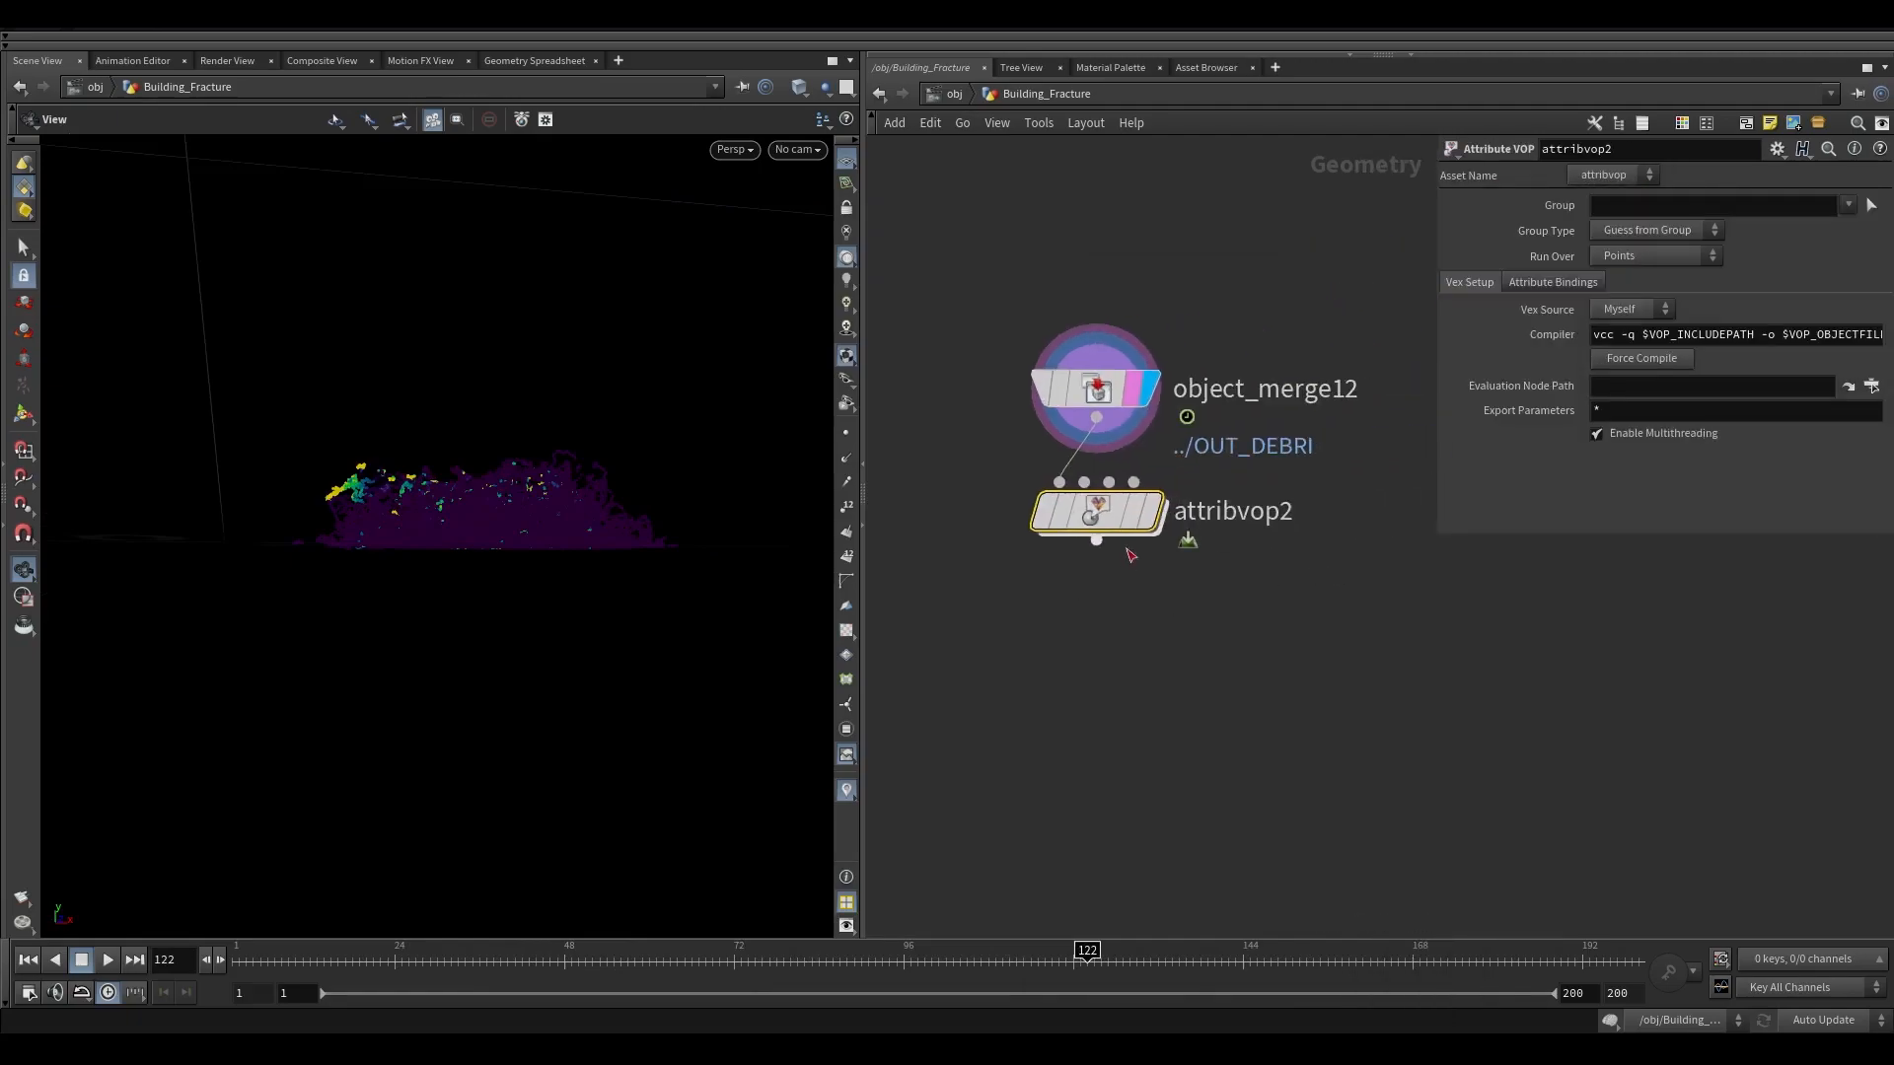
click(1150, 515)
double_click(1086, 516)
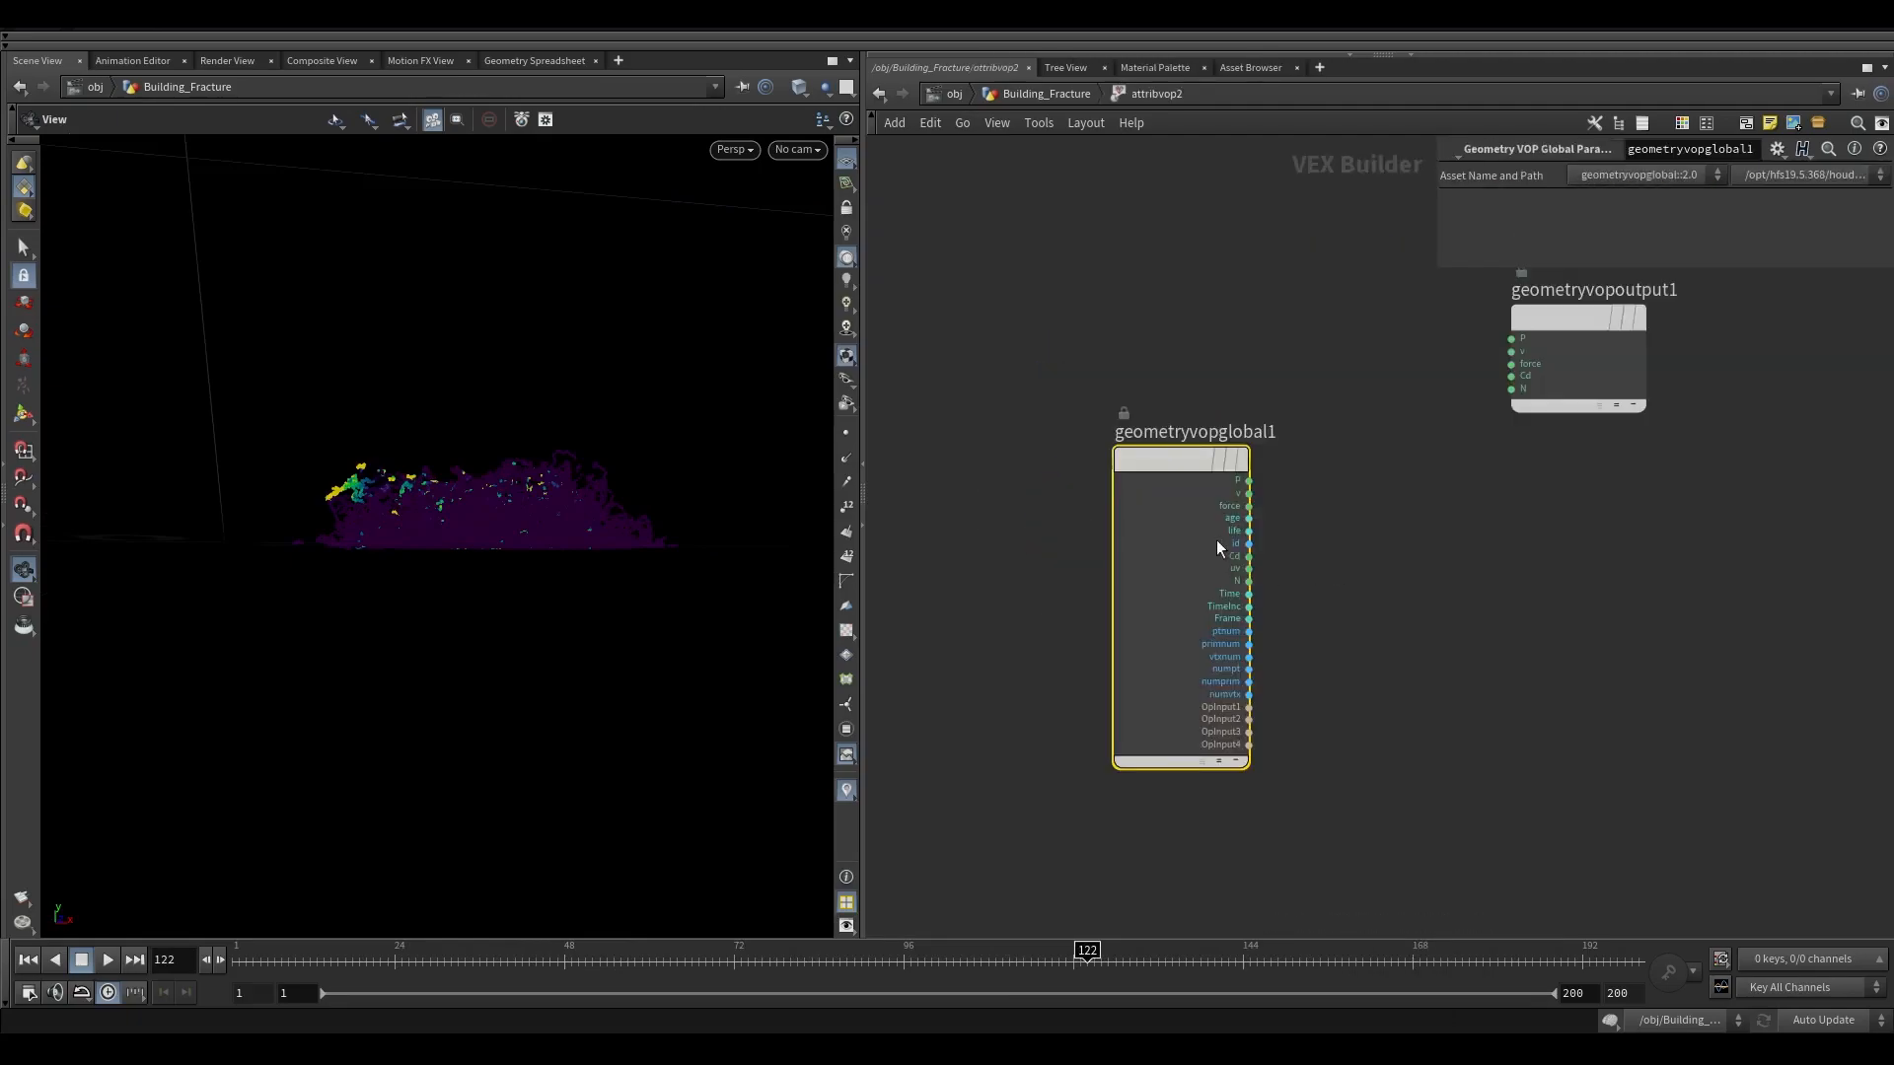
Step: Add a Clamp node and a Bind Export node to the VEX network
middle_drag(1373, 576, 1331, 575)
key(Tab)
text(clamp)
key(Return)
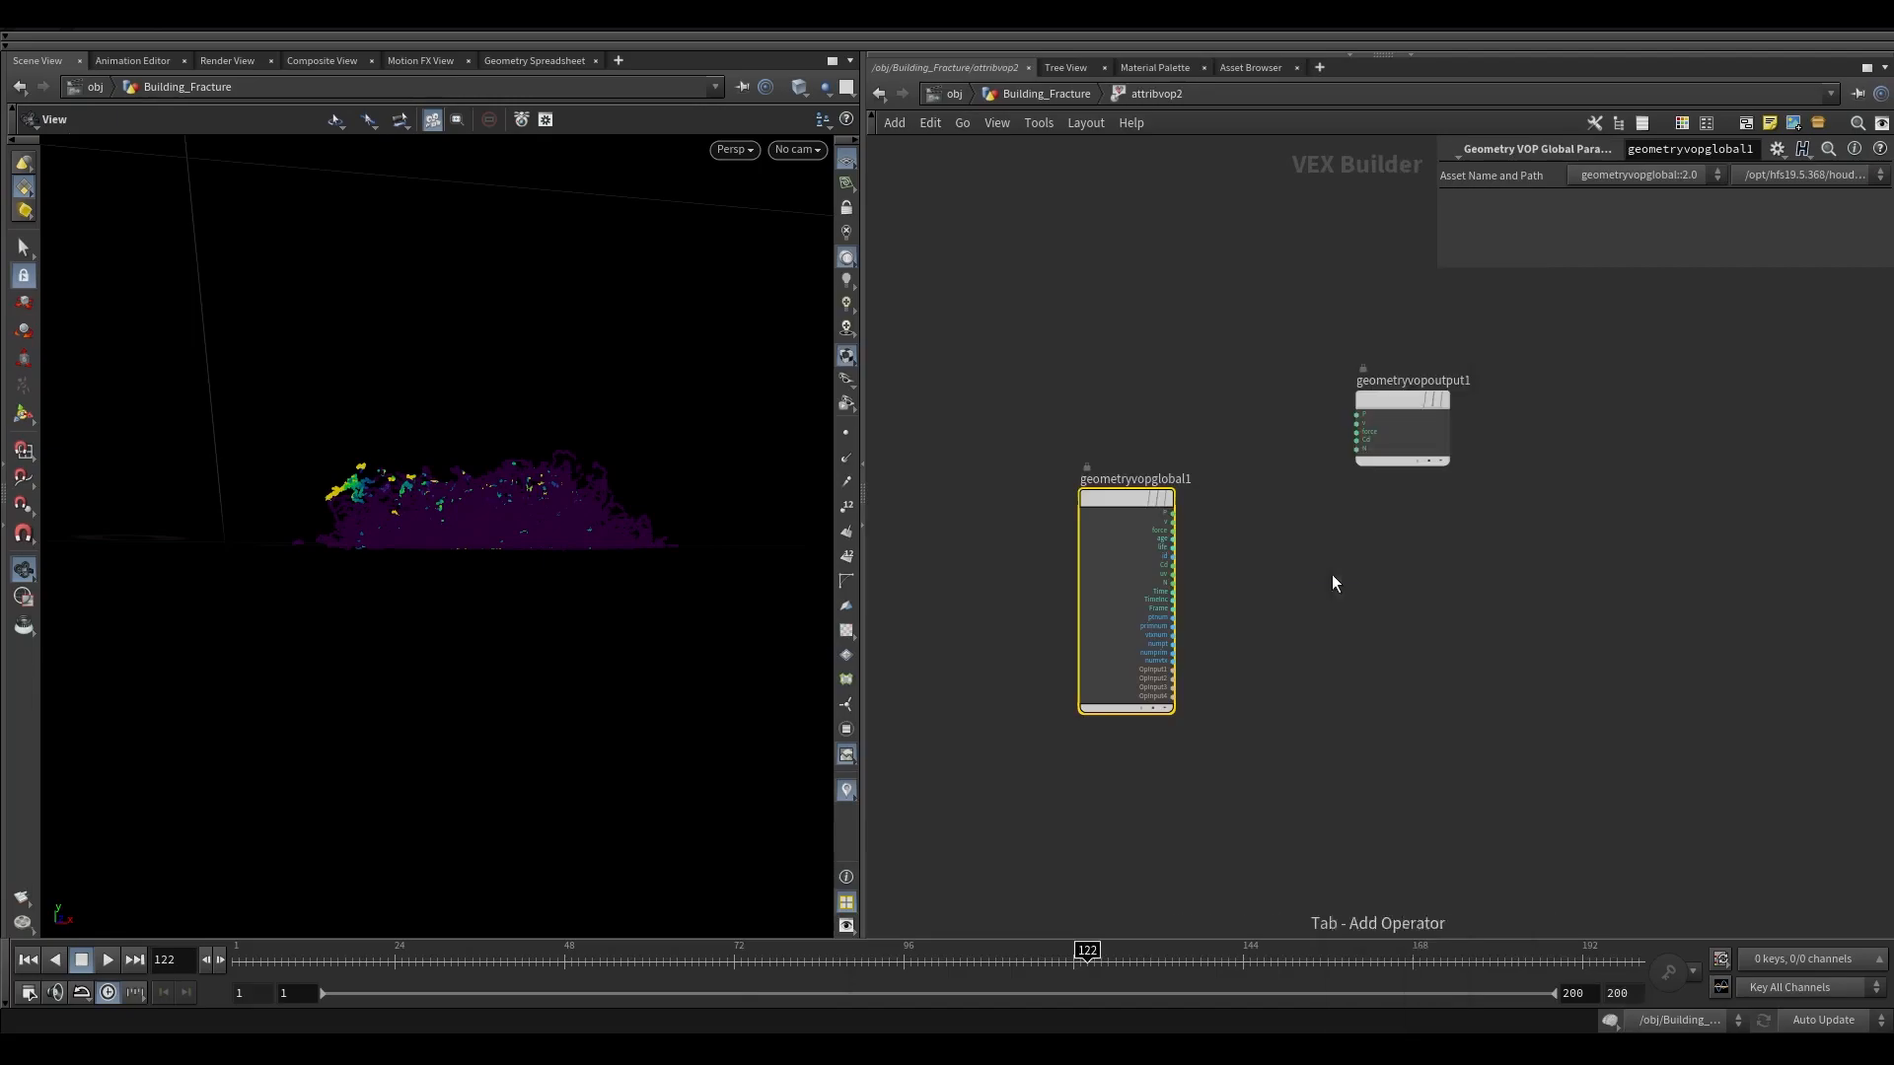
click(1332, 583)
key(Tab)
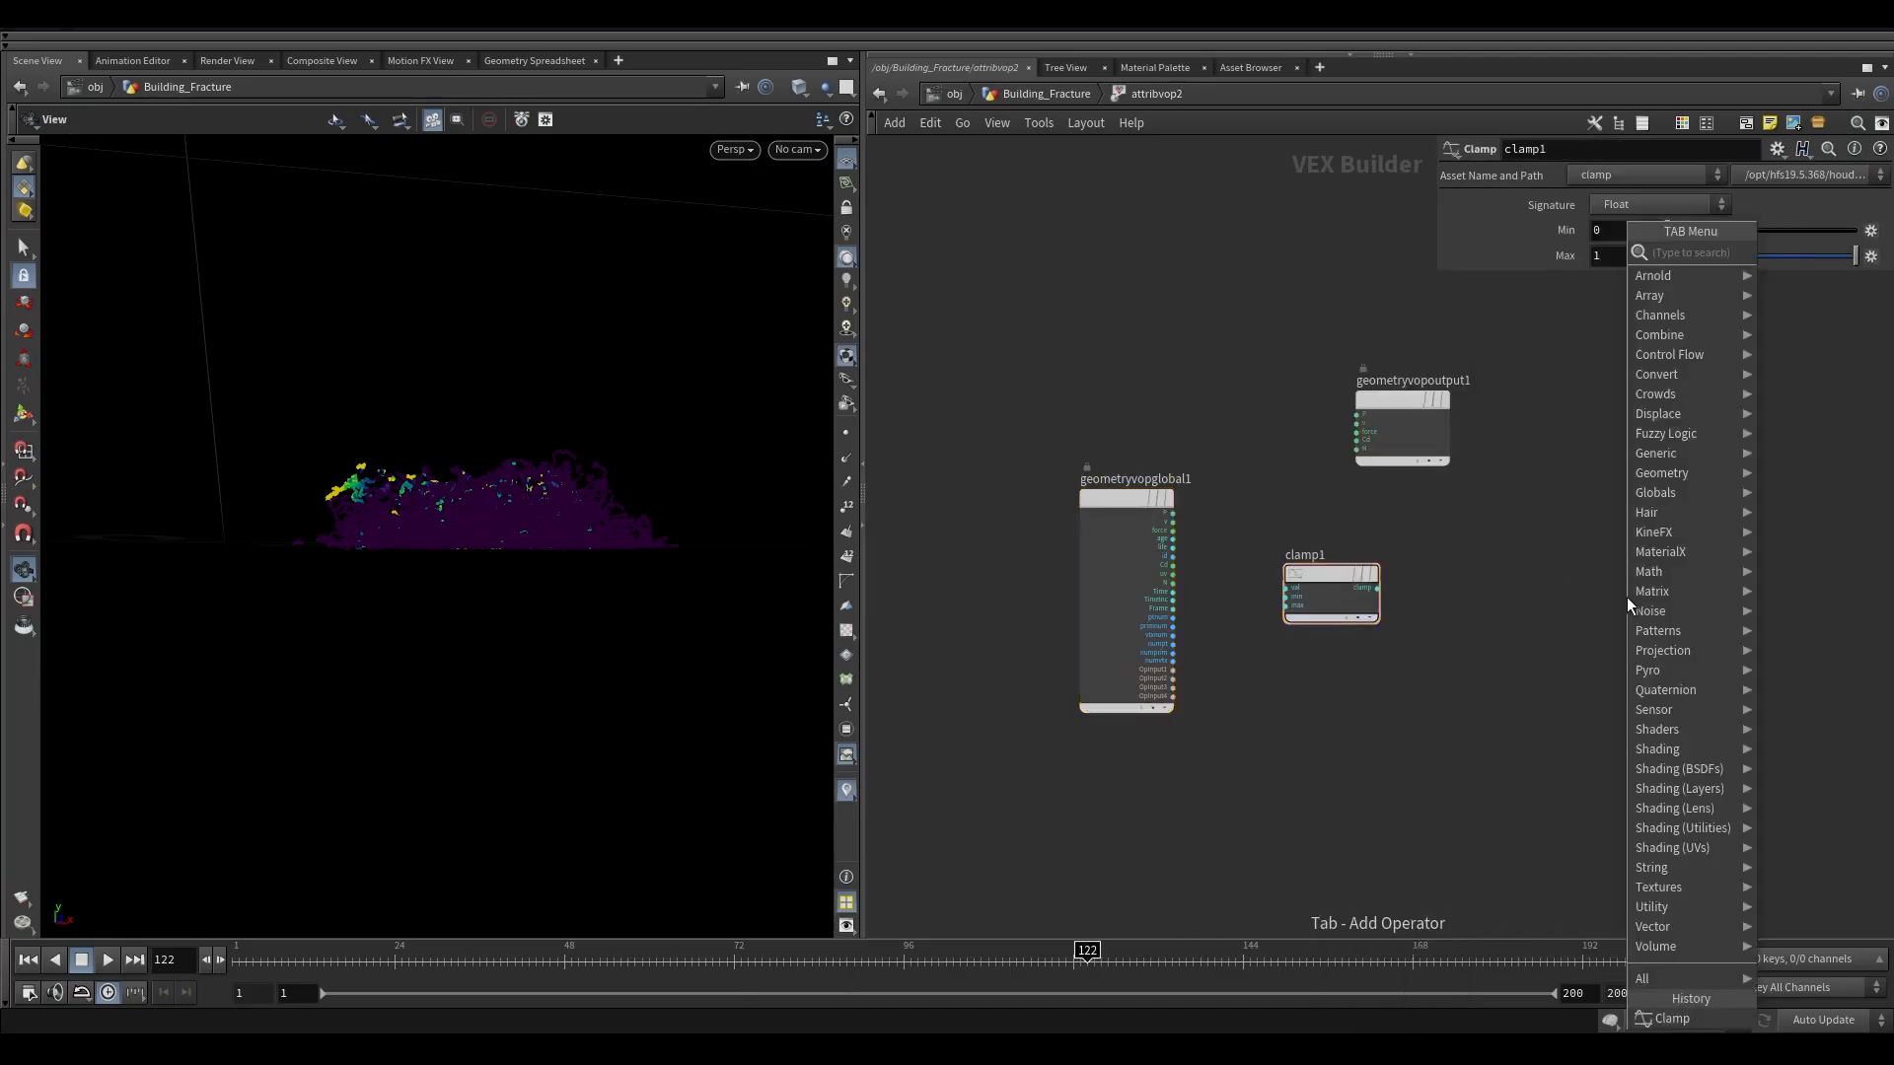
text(binde)
key(Return)
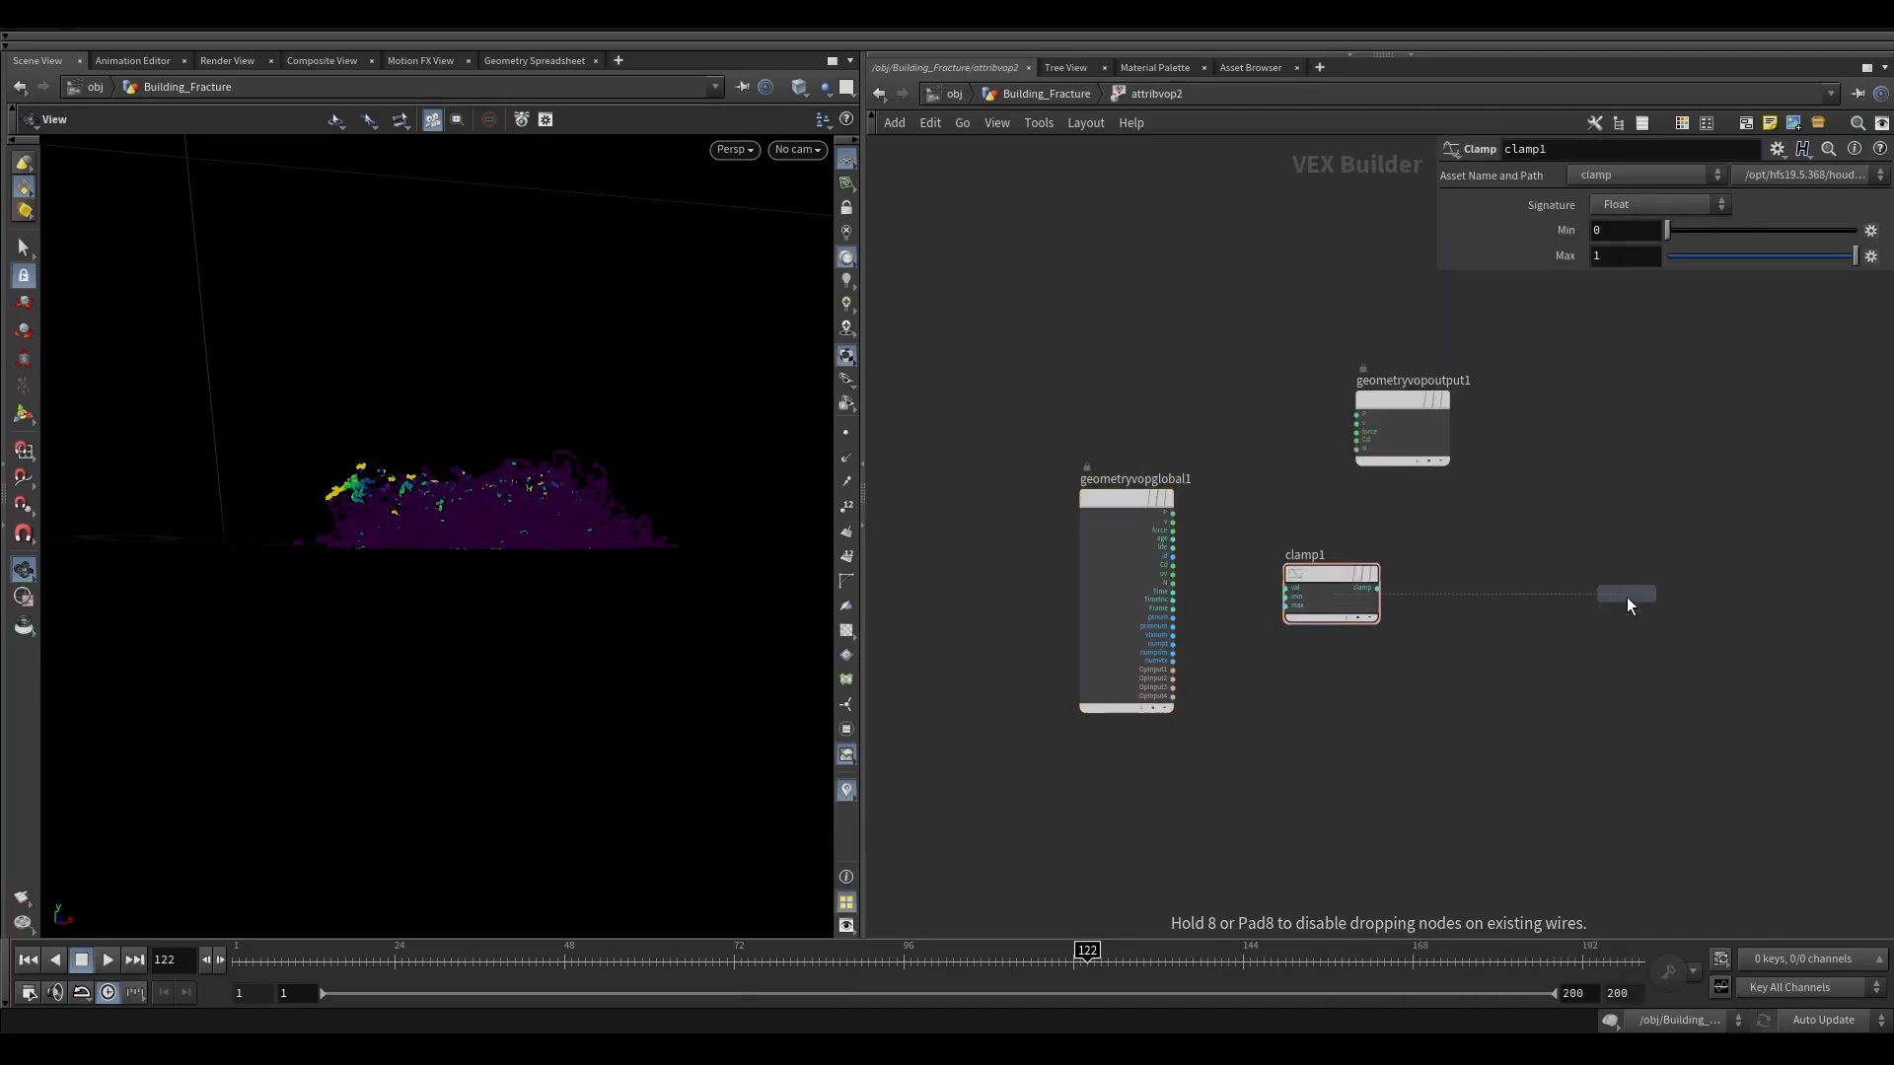
click(1626, 596)
Step: Wire the global age output into the clamp's value and the clamp's output into the bind export
scroll(1180, 552, up, 3)
drag(1157, 537, 1318, 609)
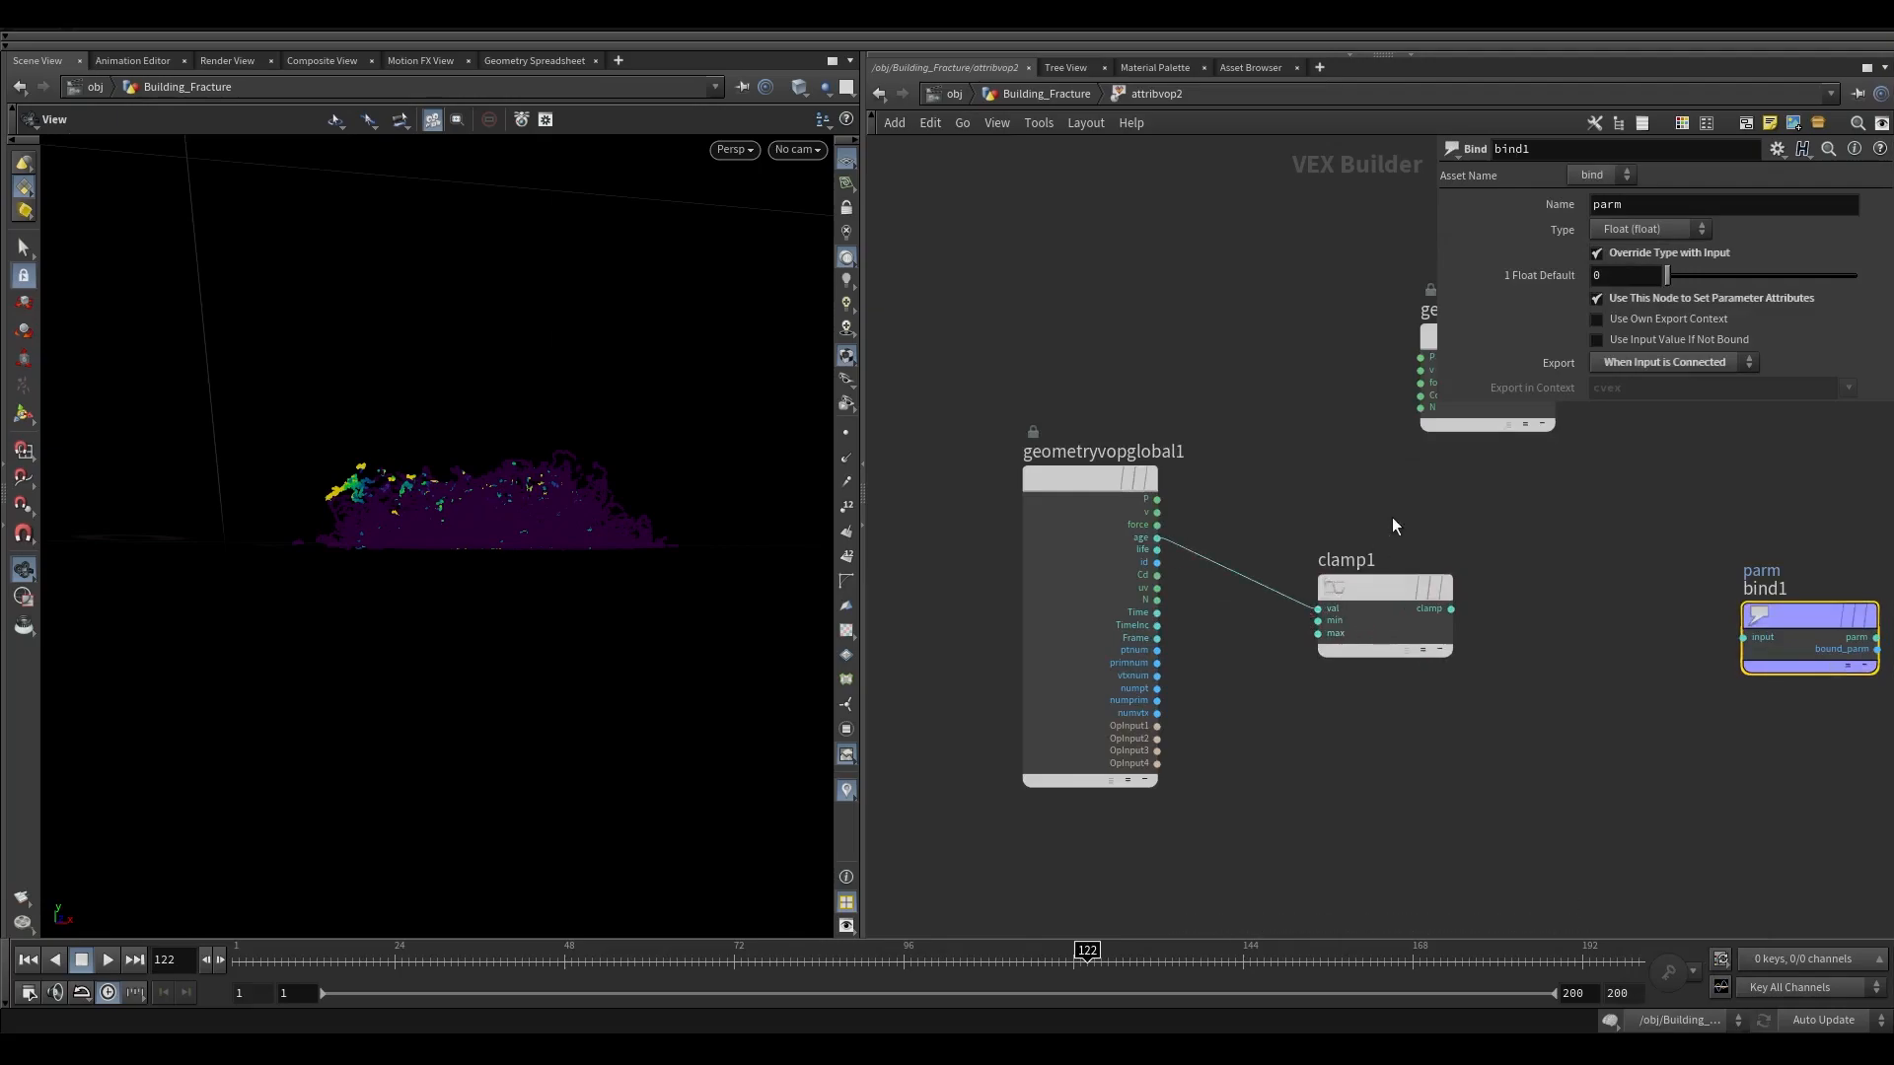
click(1381, 591)
drag(1452, 610, 1837, 641)
drag(1724, 489, 1862, 654)
Step: Name the bind export parameter age and return to the geometry network
drag(1641, 202, 1464, 225)
text(age)
click(1638, 234)
click(1638, 246)
key(u)
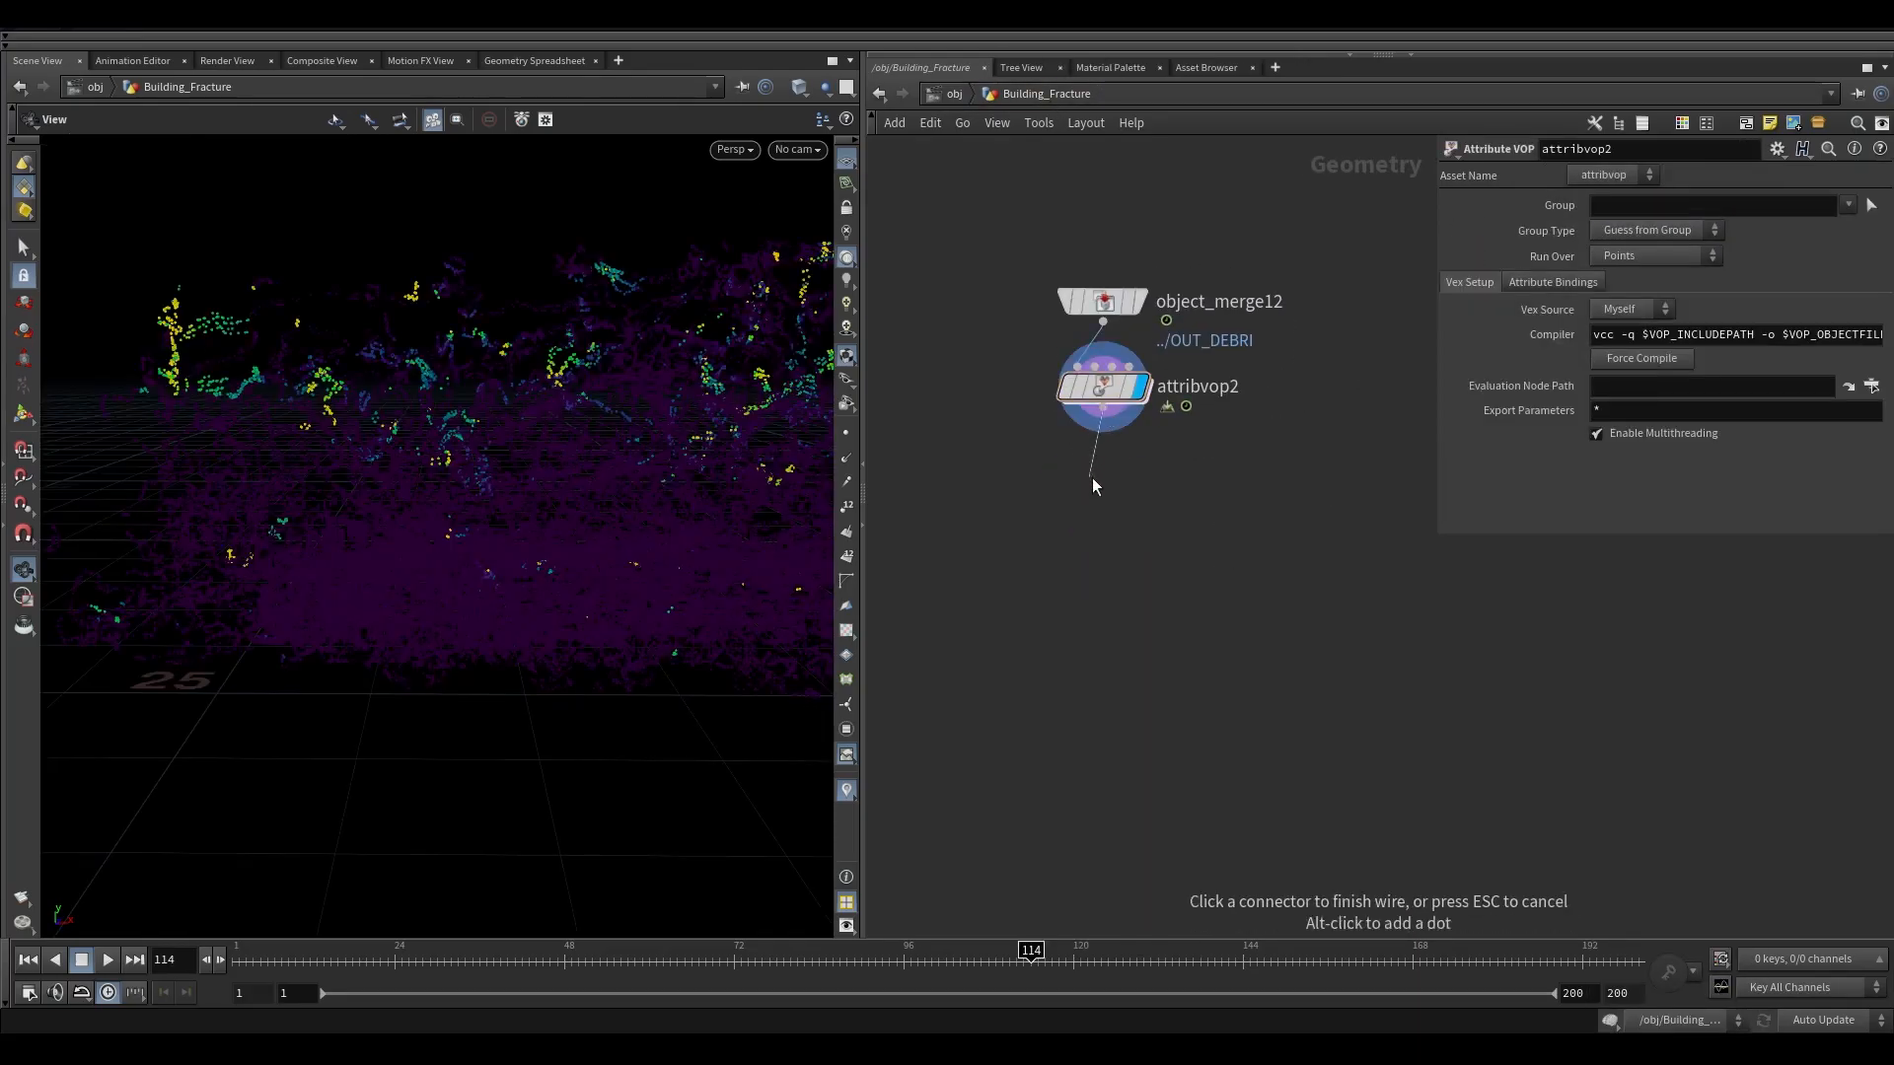
Step: Add an Attribute Wrangle after the Attribute VOP and display it
click(1090, 481)
click(1174, 998)
scroll(1107, 471, up, 3)
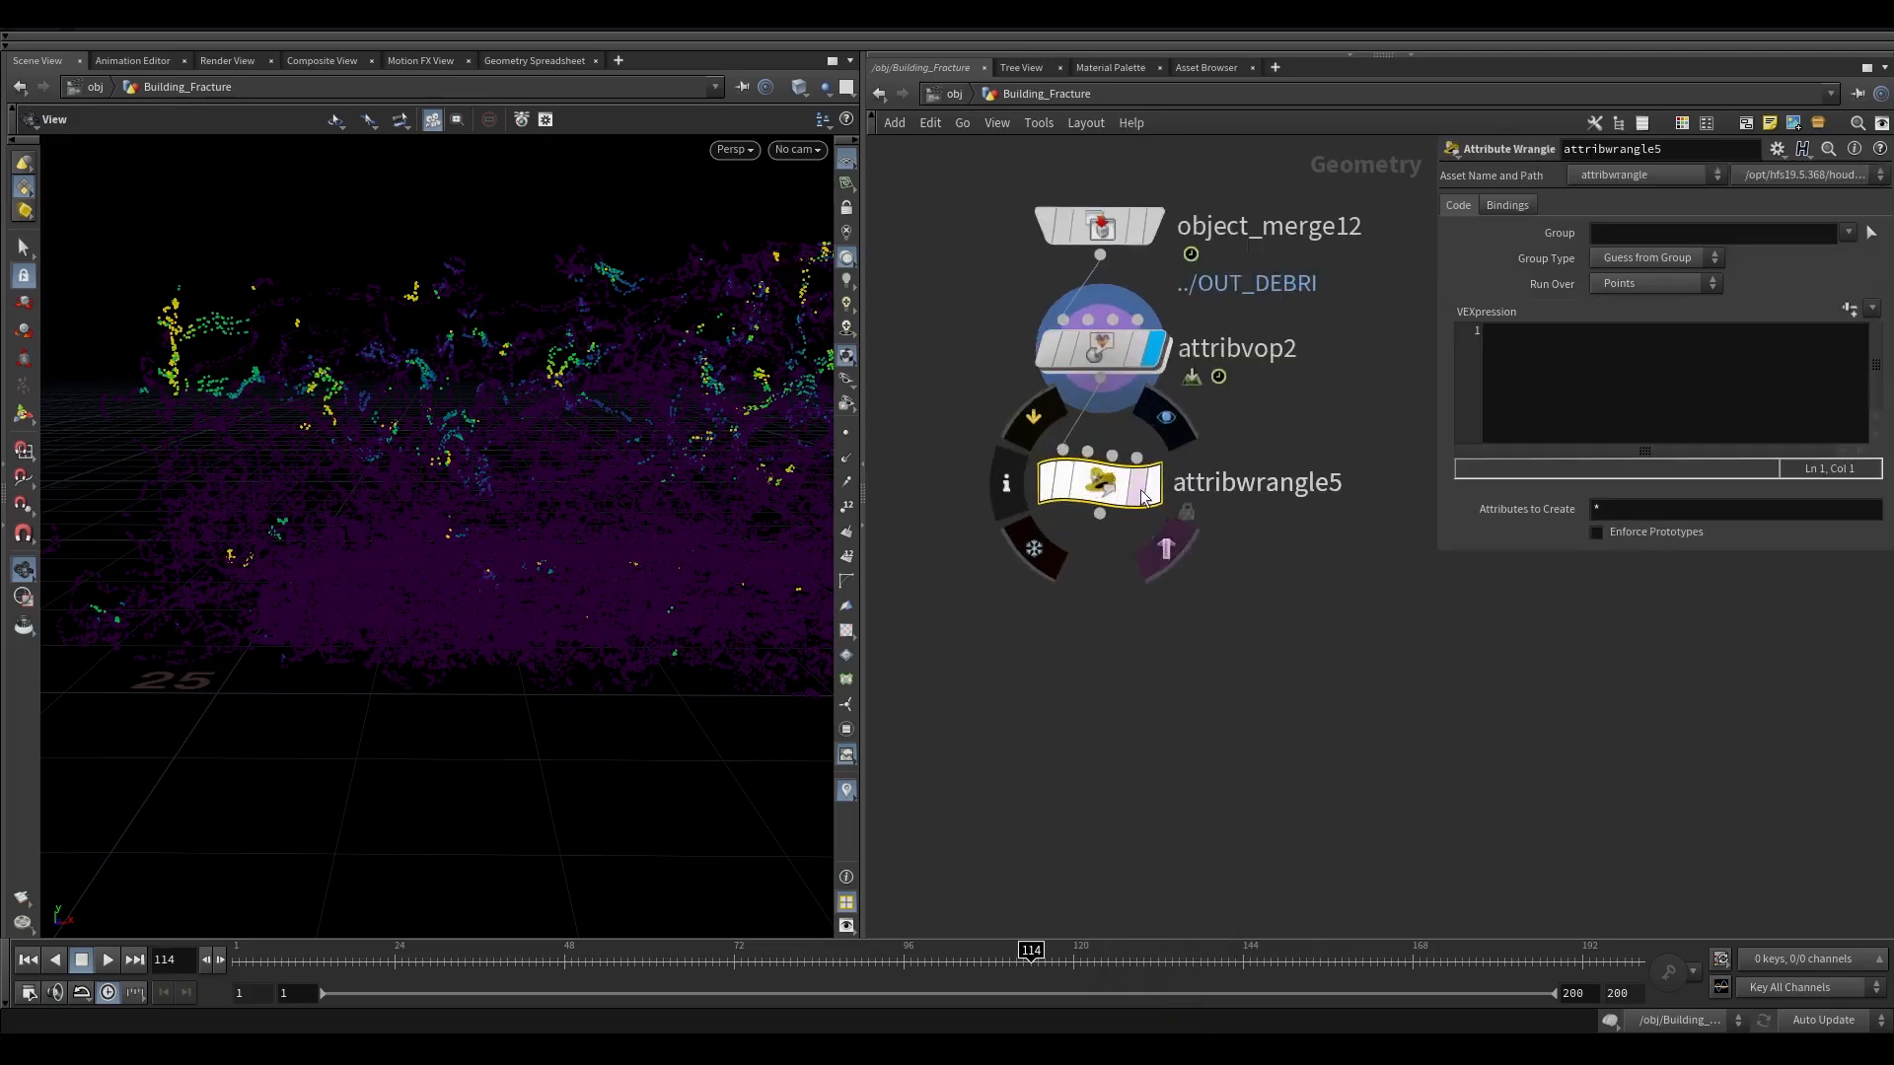
click(1585, 375)
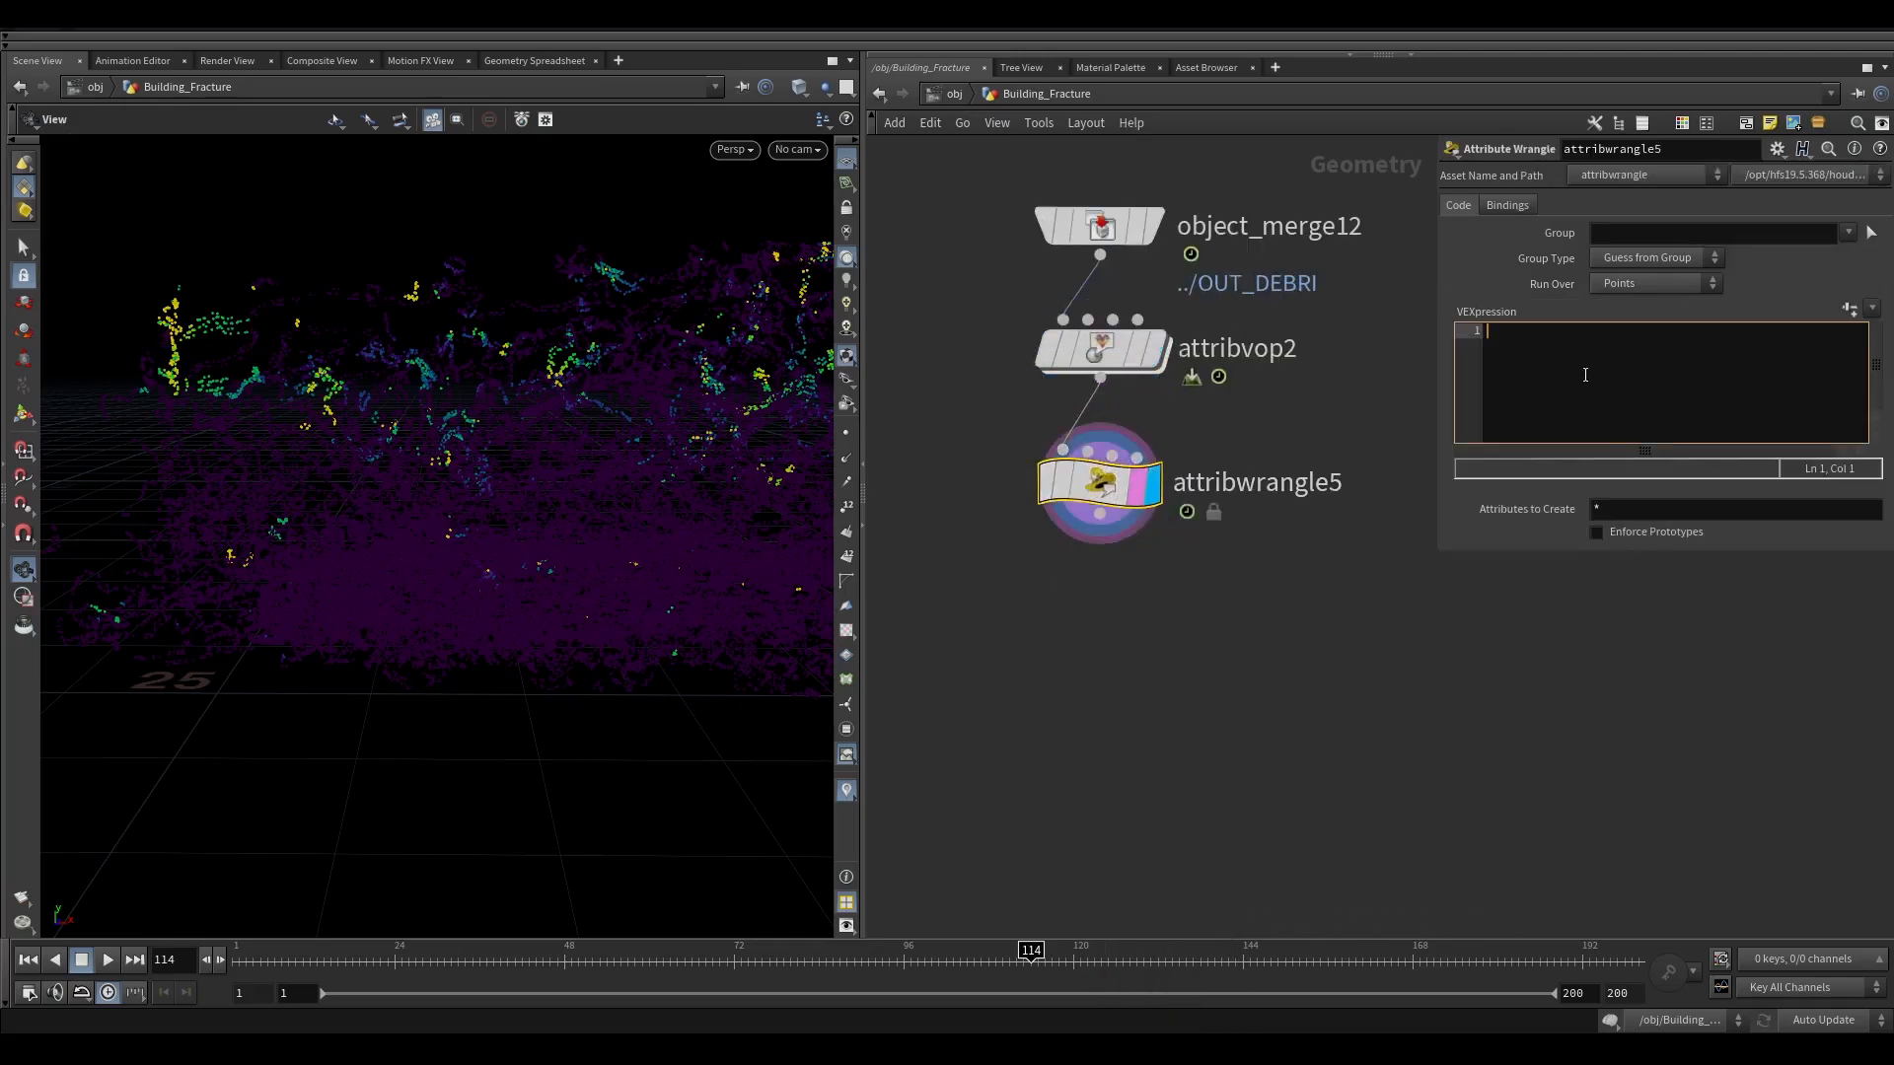
middle_click(1261, 340)
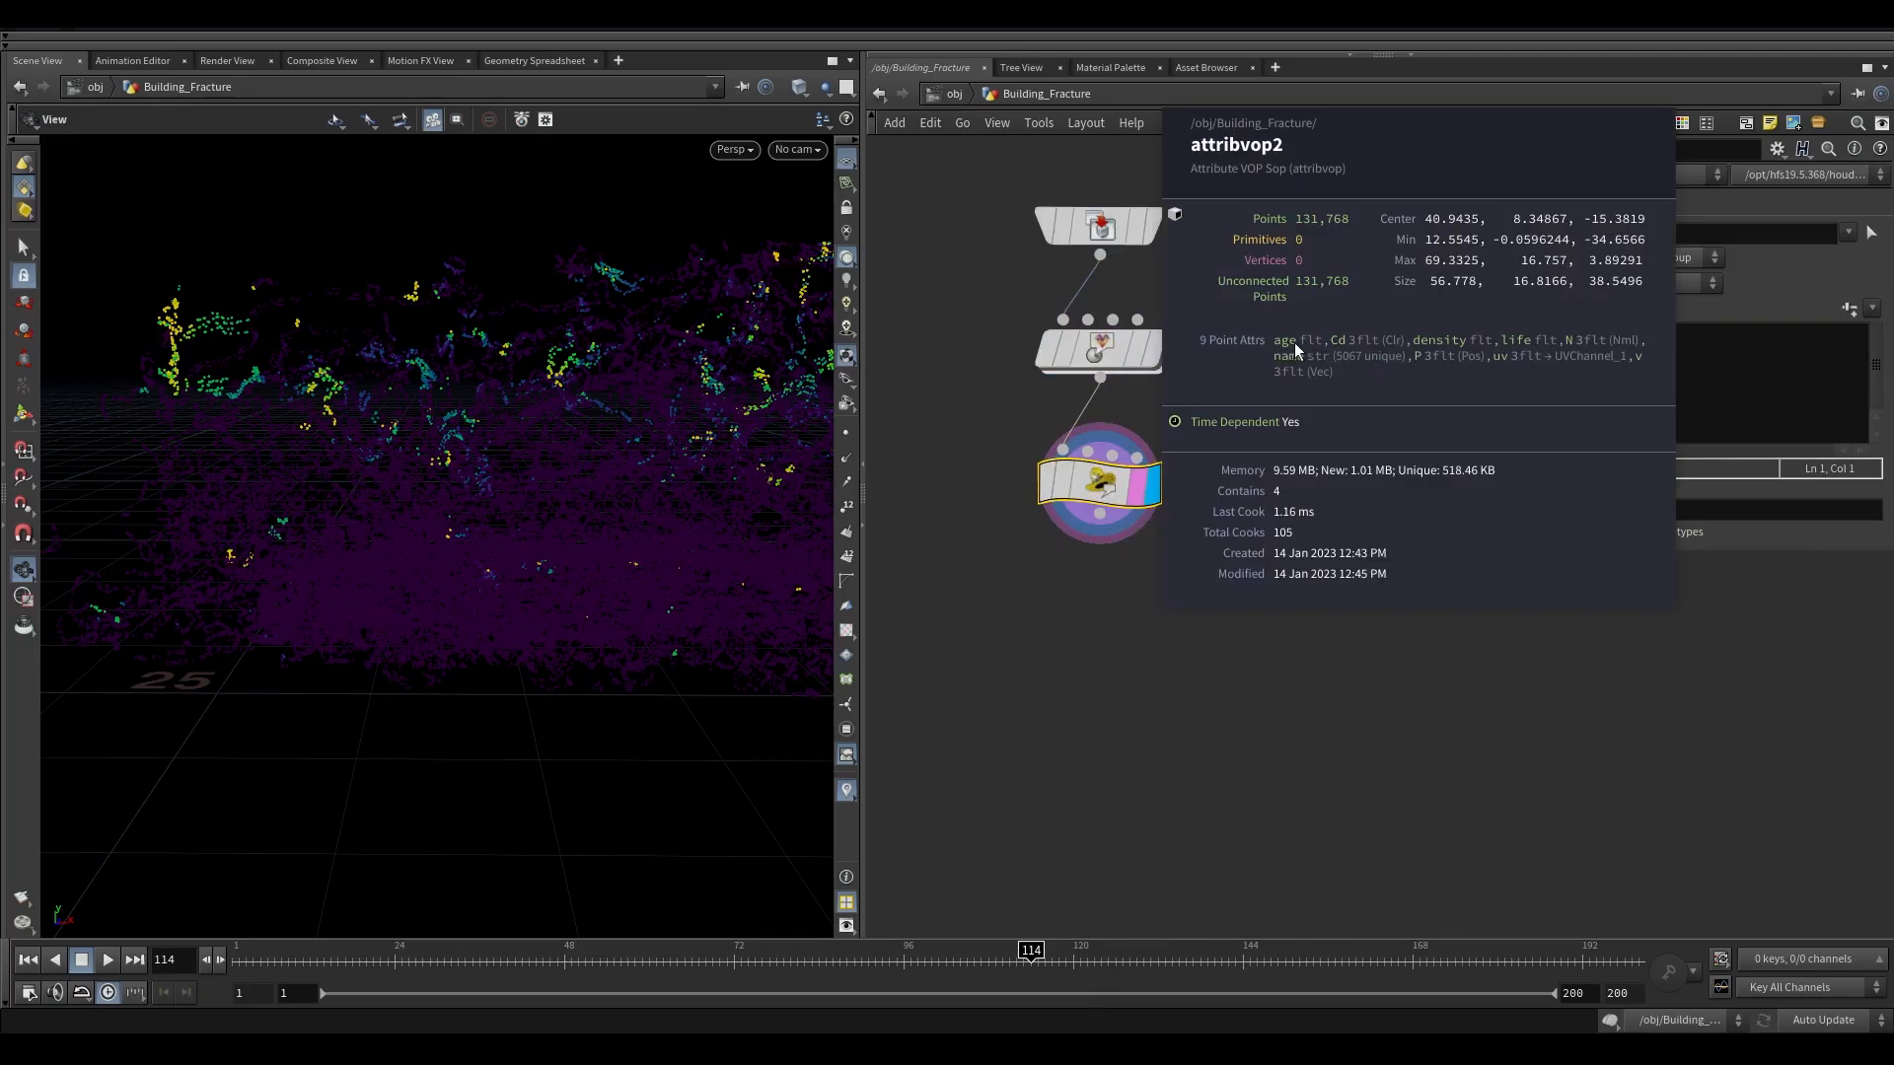
click(1622, 365)
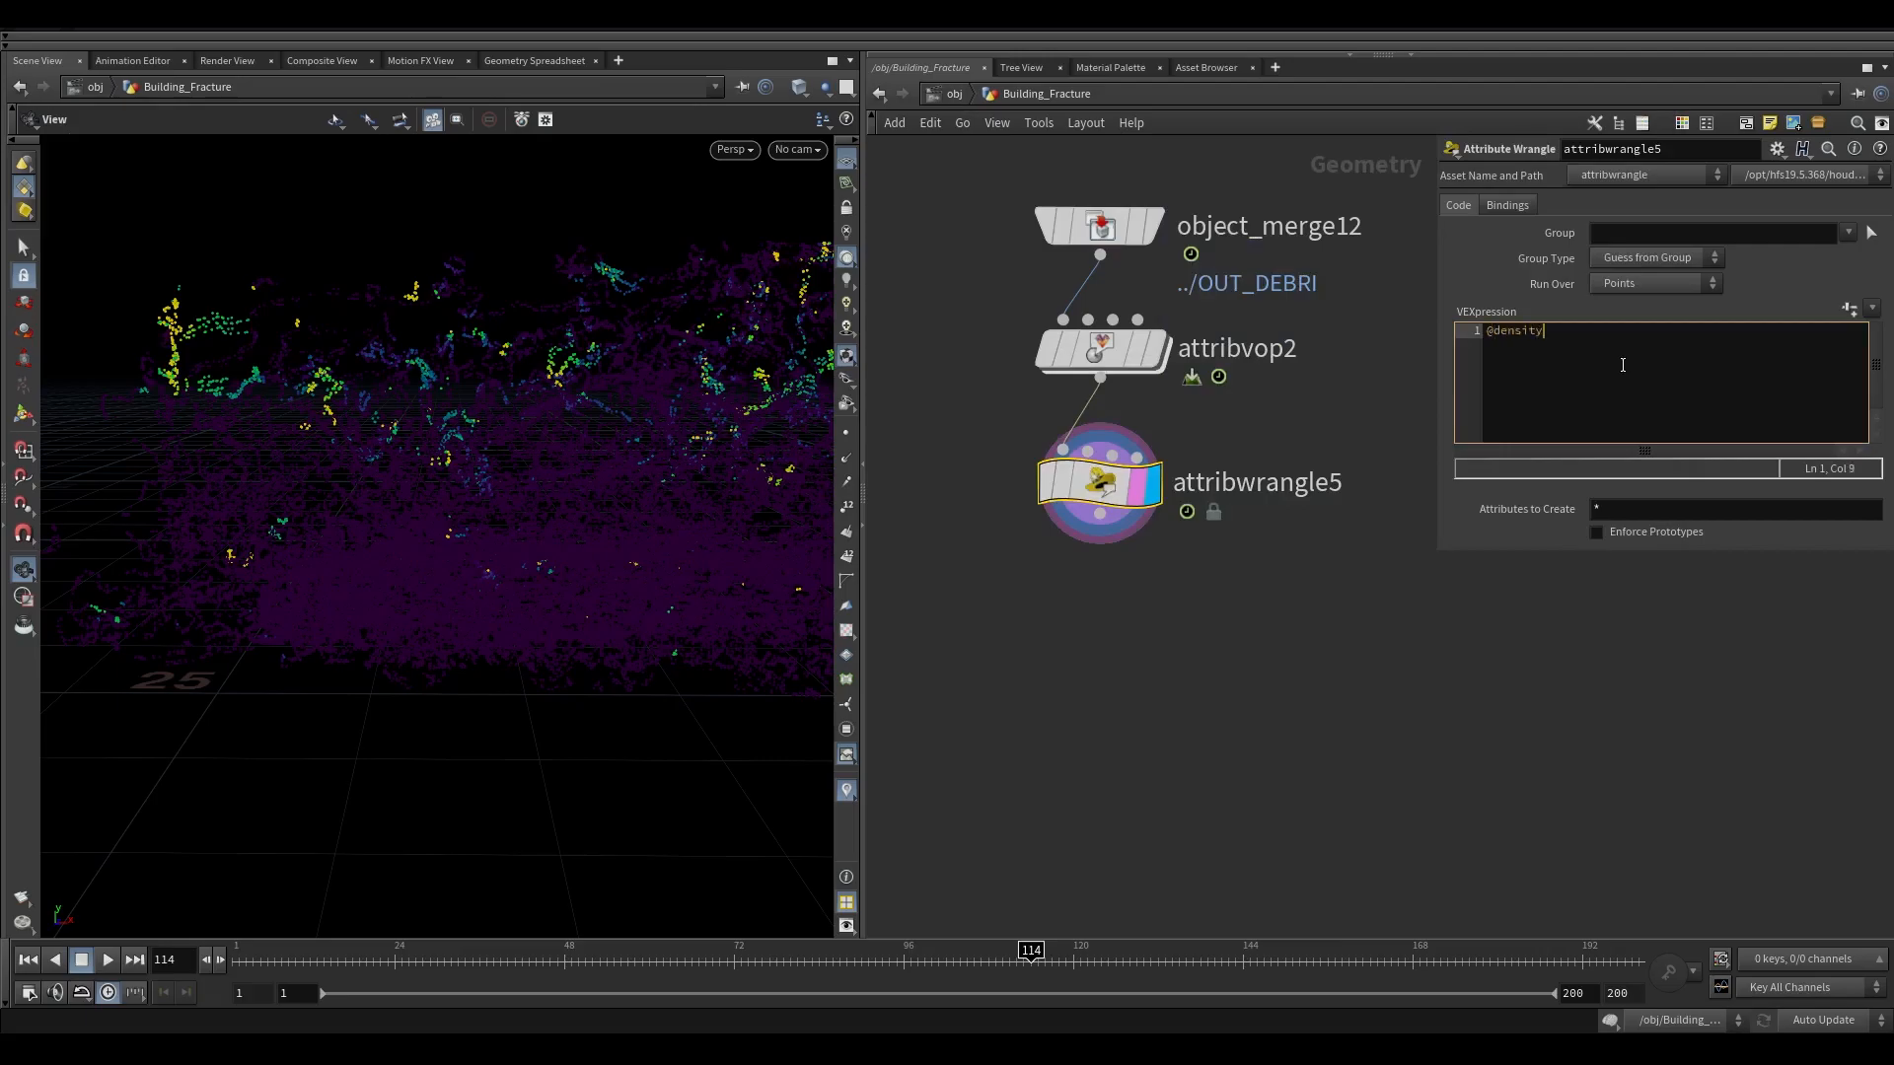
text(@density = fit(@age,0,1,1,0.1);)
click(1206, 549)
middle_click(1105, 485)
scroll(478, 435, down, 3)
click(1642, 363)
scroll(520, 407, up, 3)
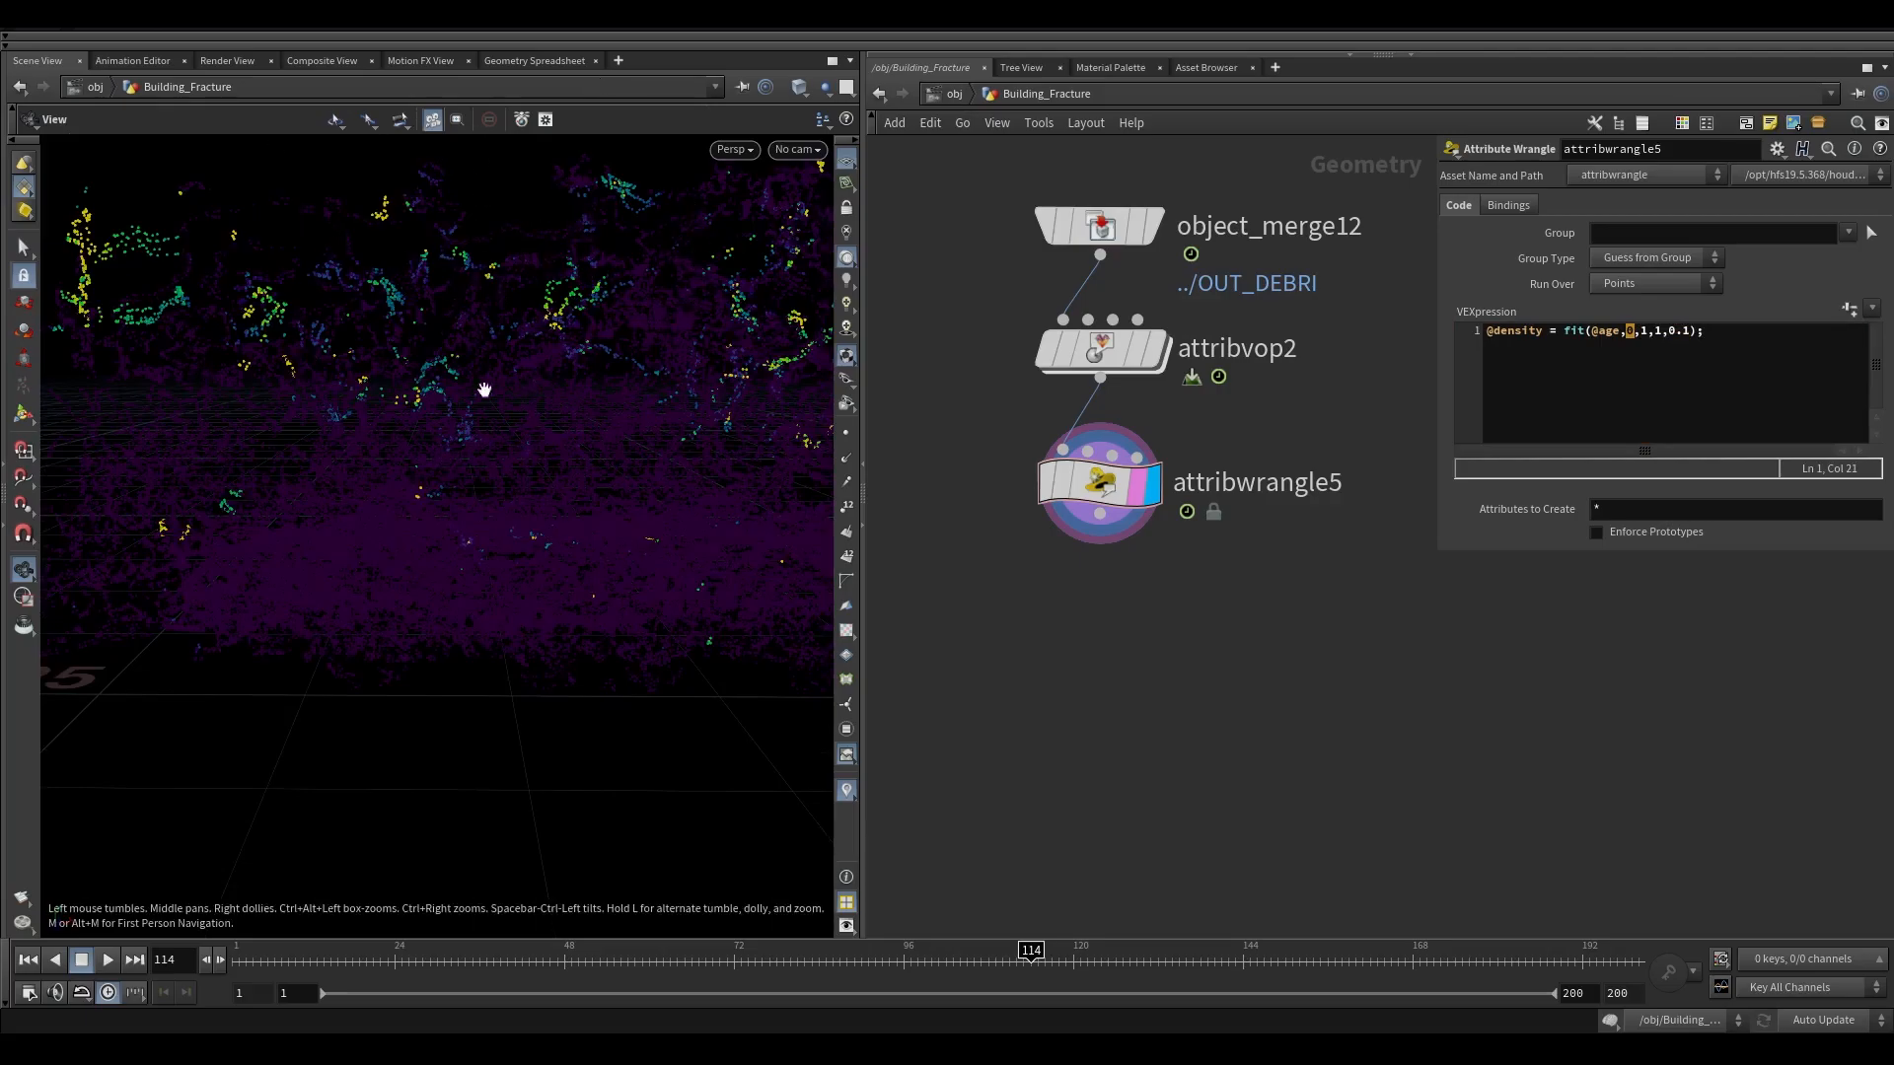
click(1659, 332)
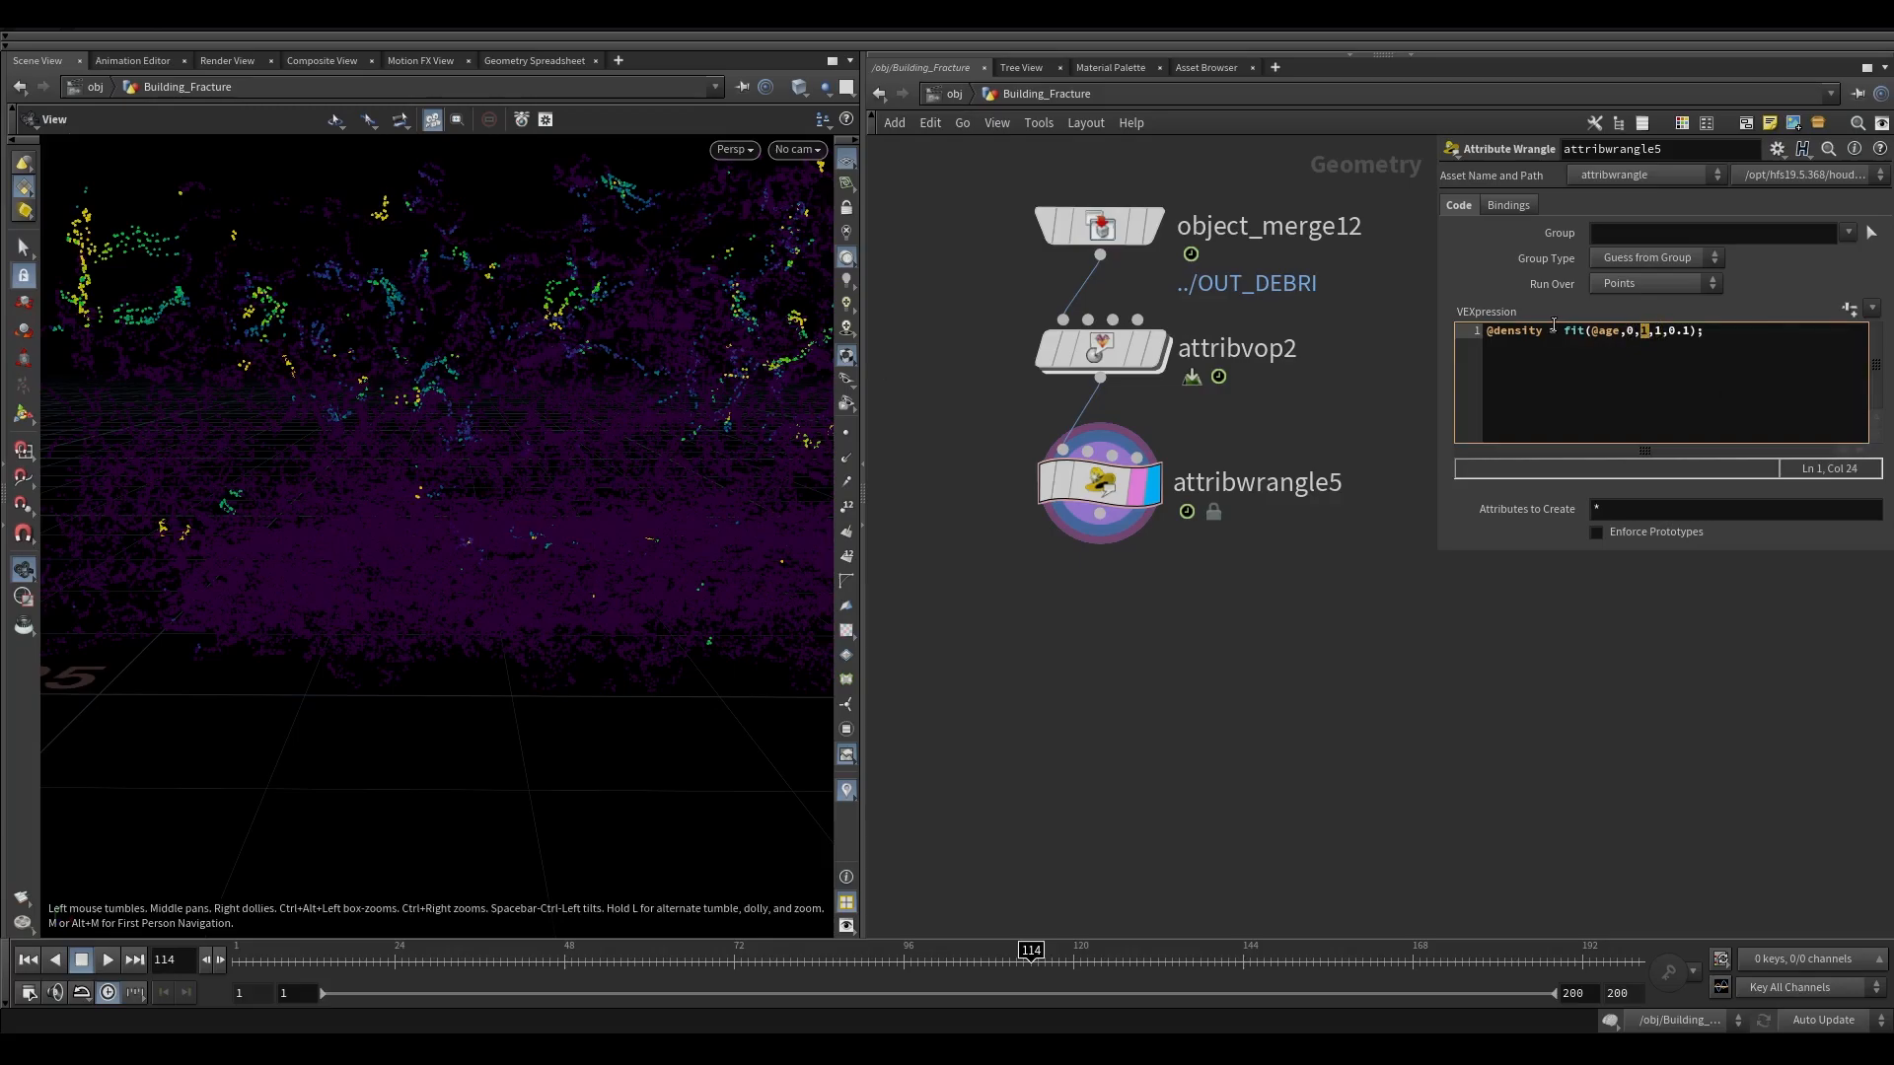
middle_drag(1234, 595, 1274, 540)
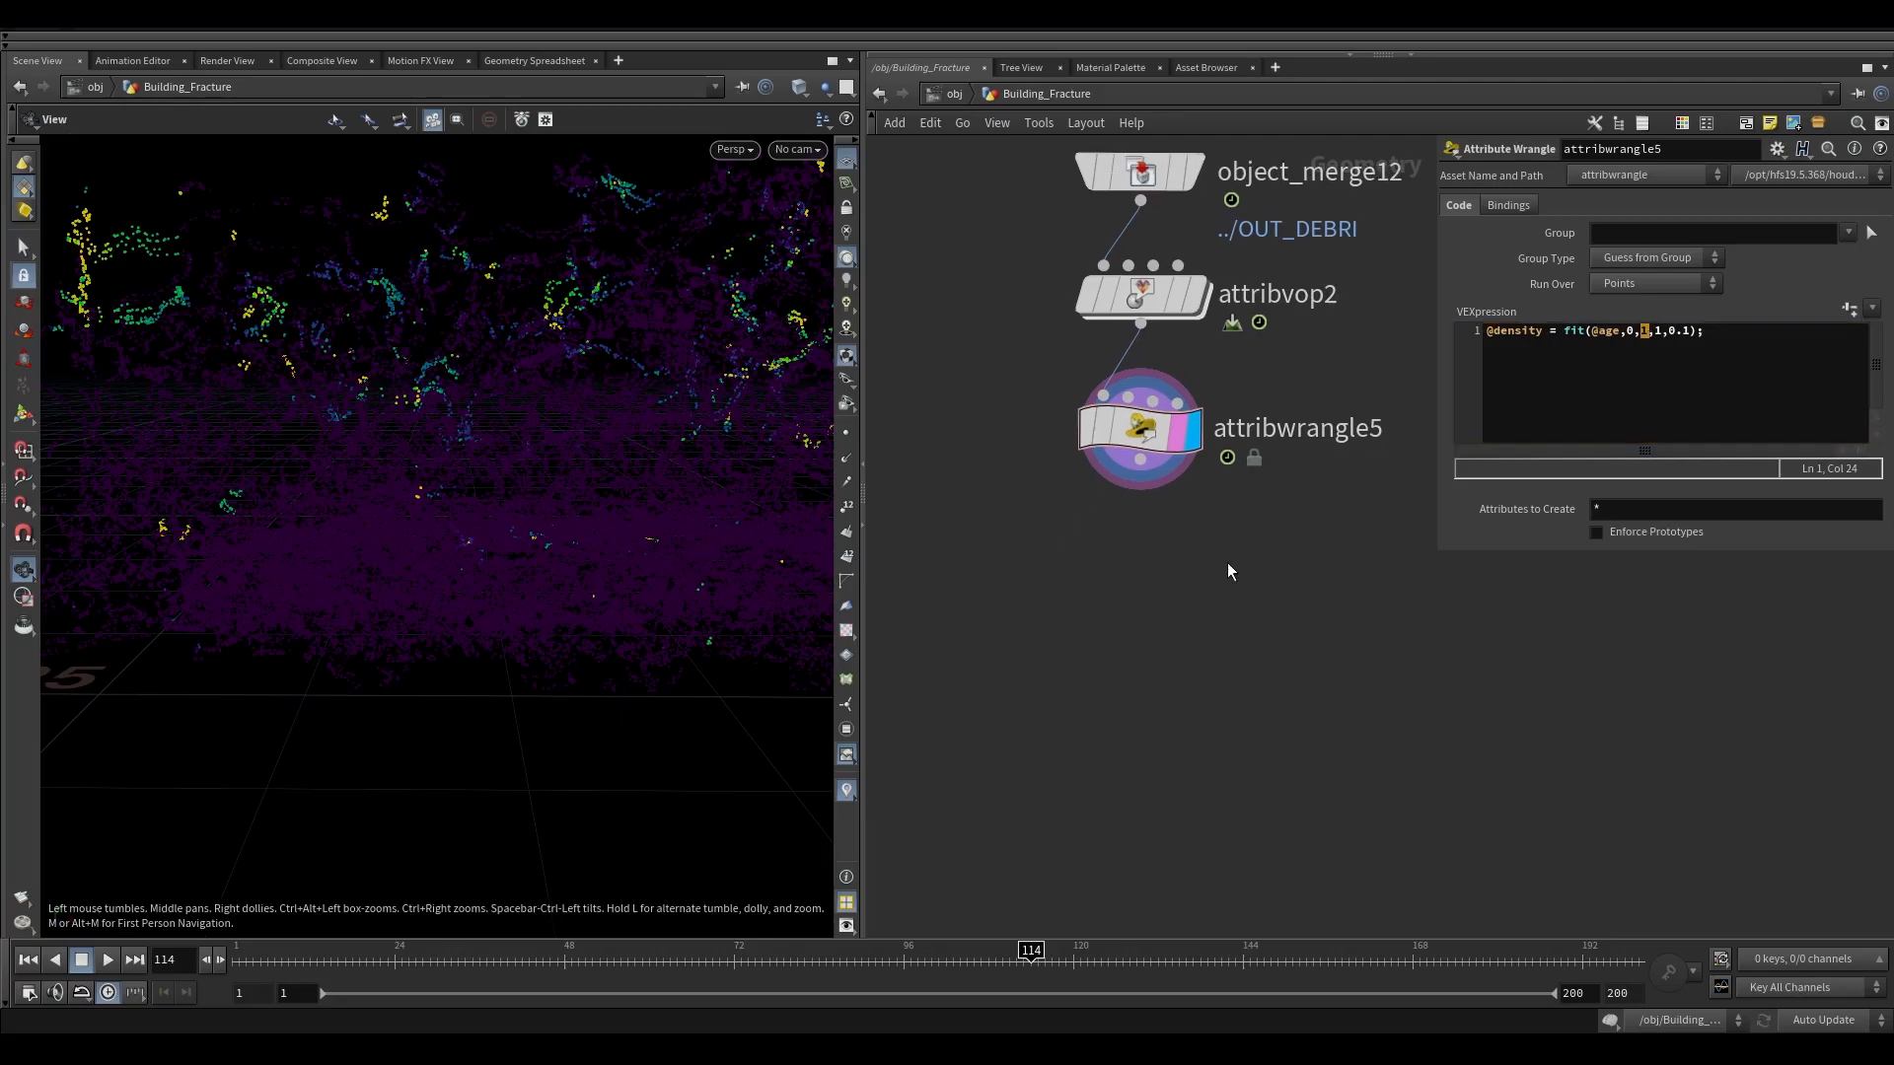
scroll(1228, 565, up, 2)
key(Tab)
text(delt)
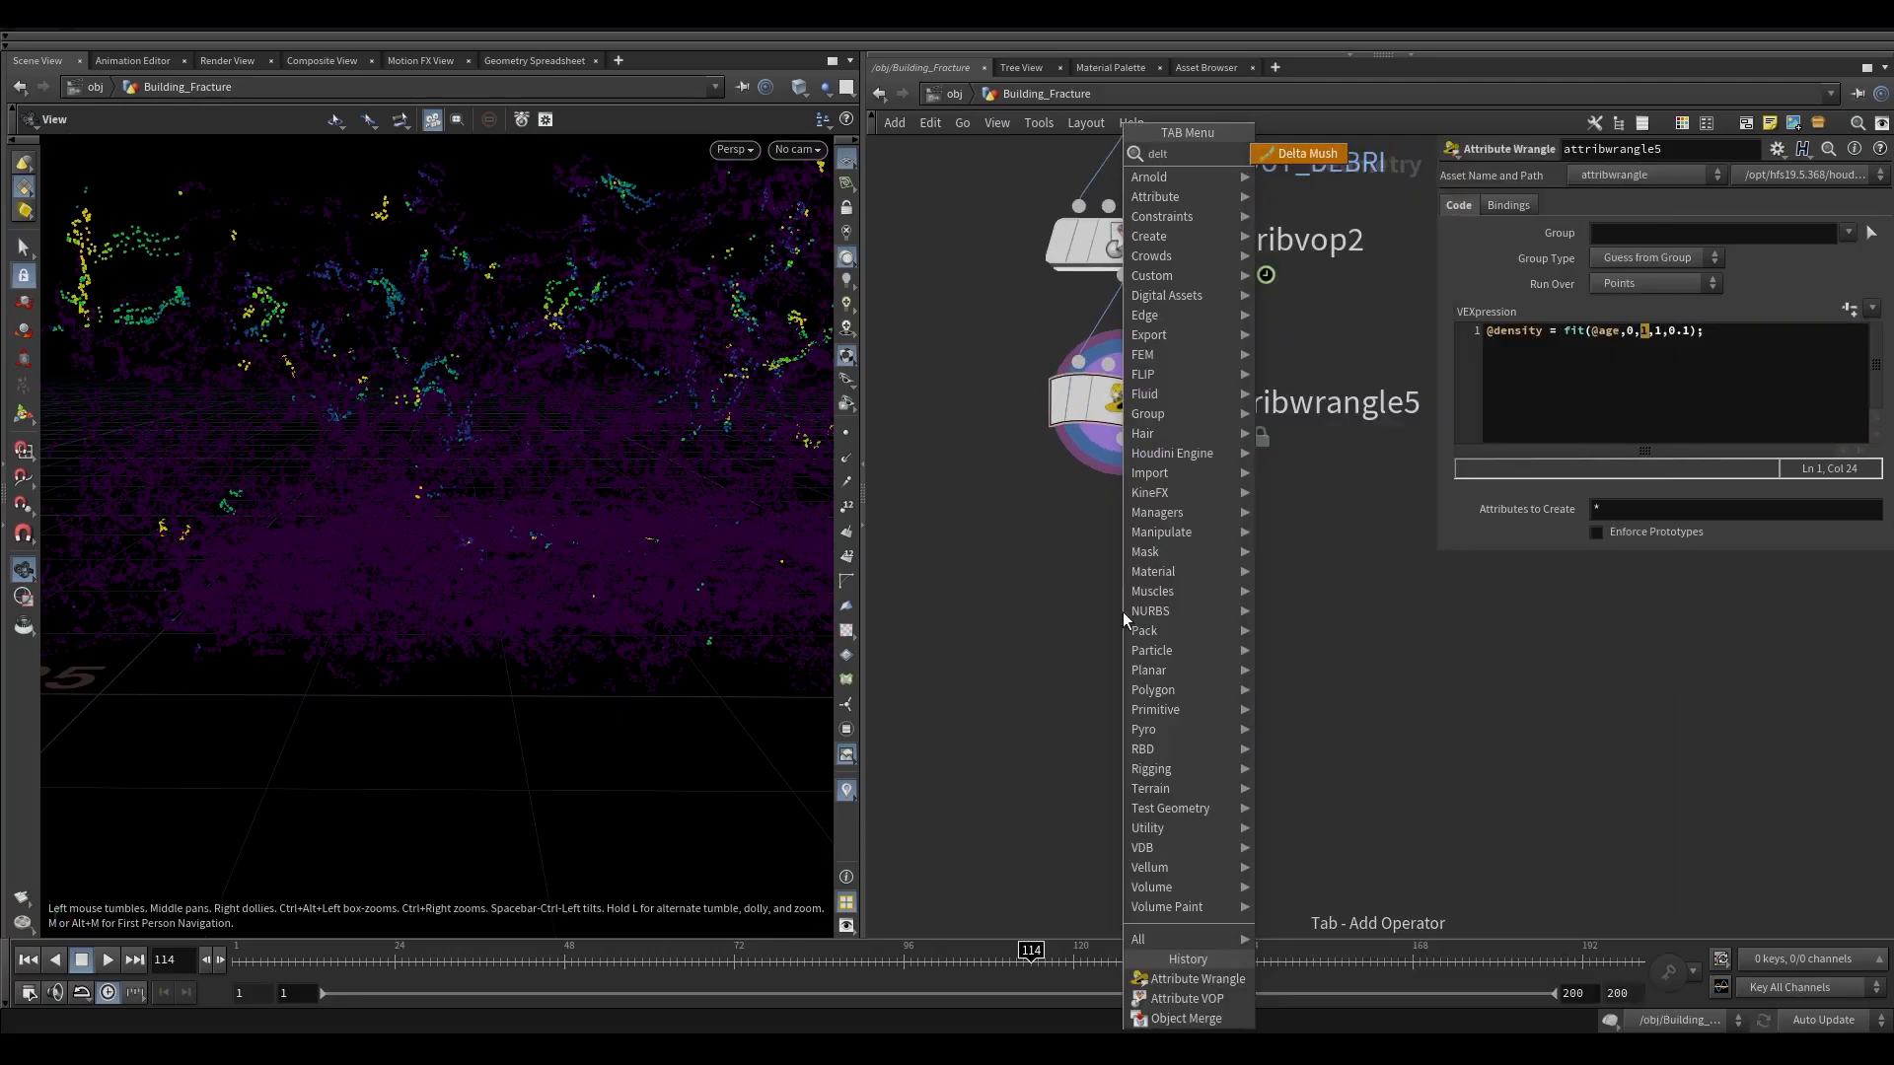
click(1399, 612)
Step: Copy the existing Delete node from the main chain to just below the density wrangle
scroll(1399, 612, down, 8)
middle_drag(1157, 672, 1361, 560)
scroll(1119, 547, up, 3)
middle_drag(1195, 538, 1168, 425)
scroll(1174, 591, down, 1)
middle_drag(1192, 766, 1163, 490)
drag(1127, 464, 920, 550)
scroll(1103, 554, down, 3)
middle_drag(1332, 562, 1177, 605)
alt+drag(910, 564, 1286, 333)
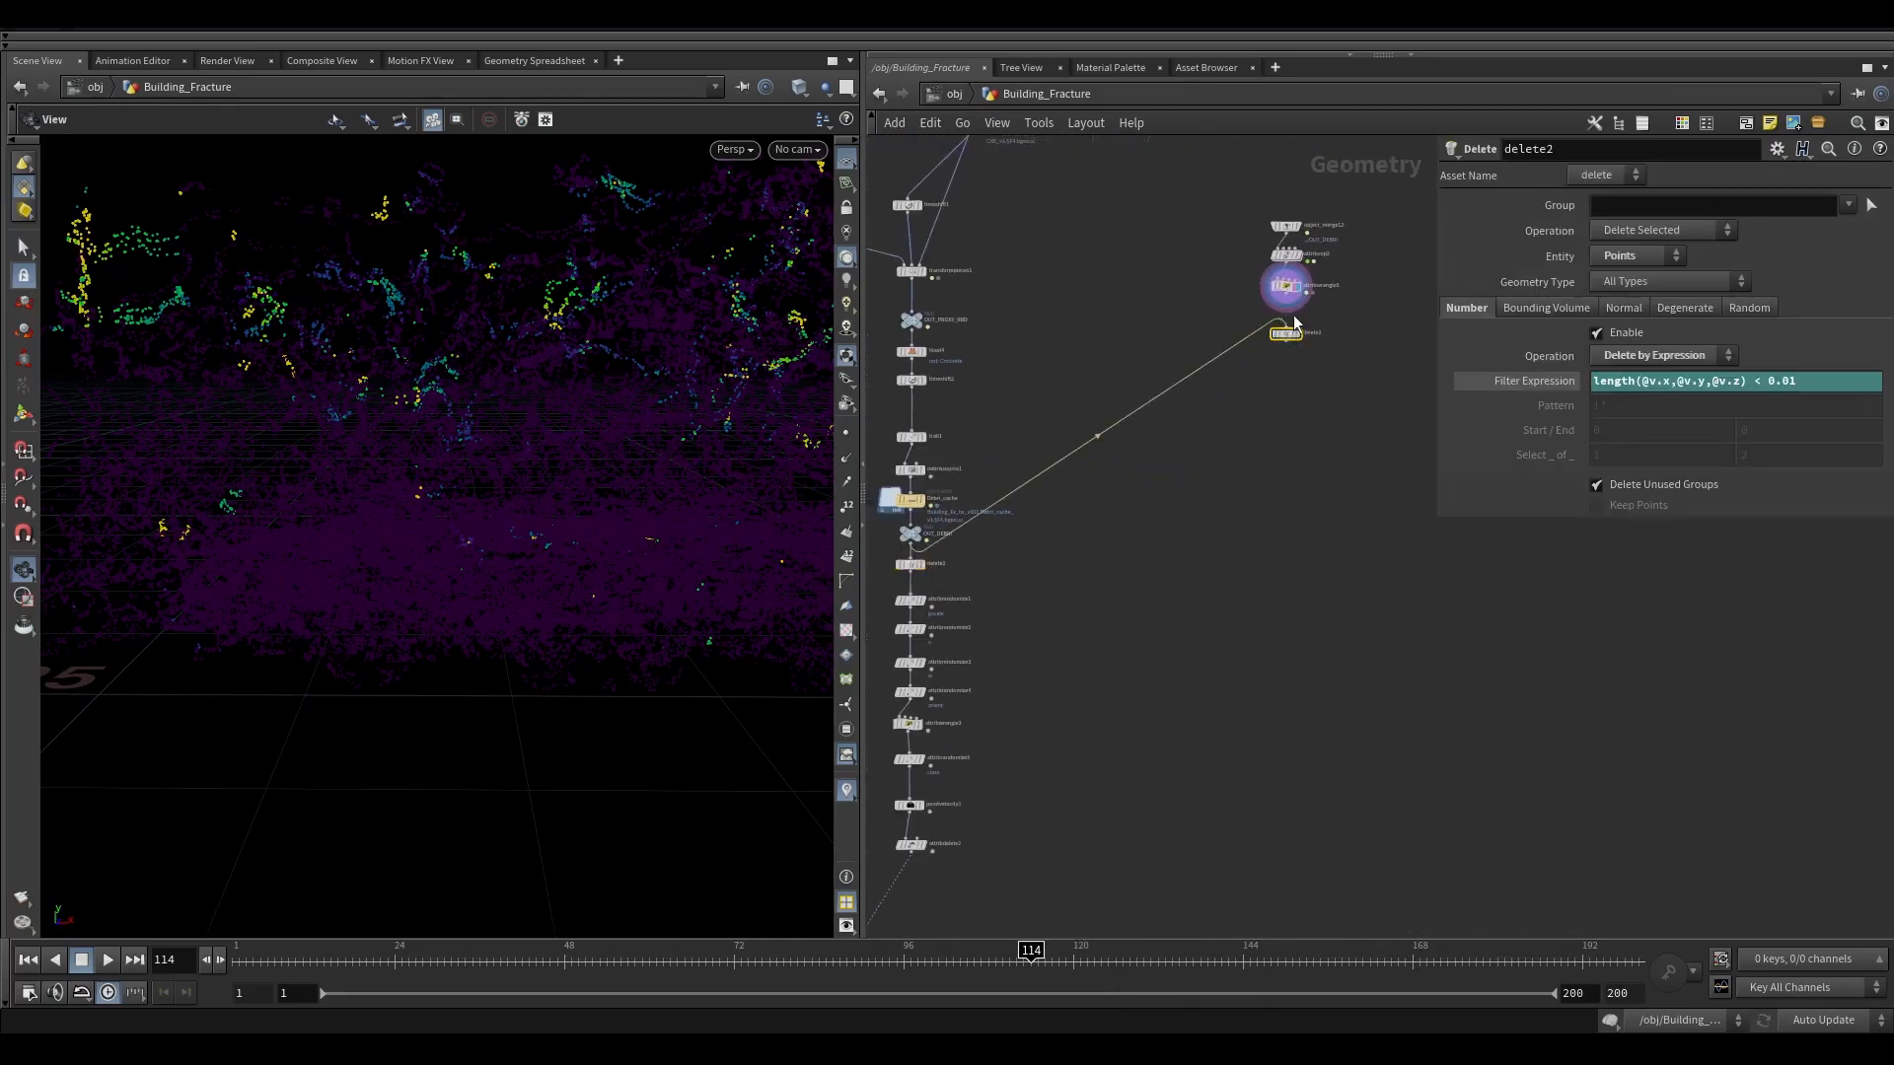
Step: Connect the copied Delete node to the density wrangle's output and display it
scroll(1293, 321, up, 2)
click(1282, 285)
scroll(1283, 327, up, 5)
click(1278, 332)
click(1304, 353)
click(1324, 353)
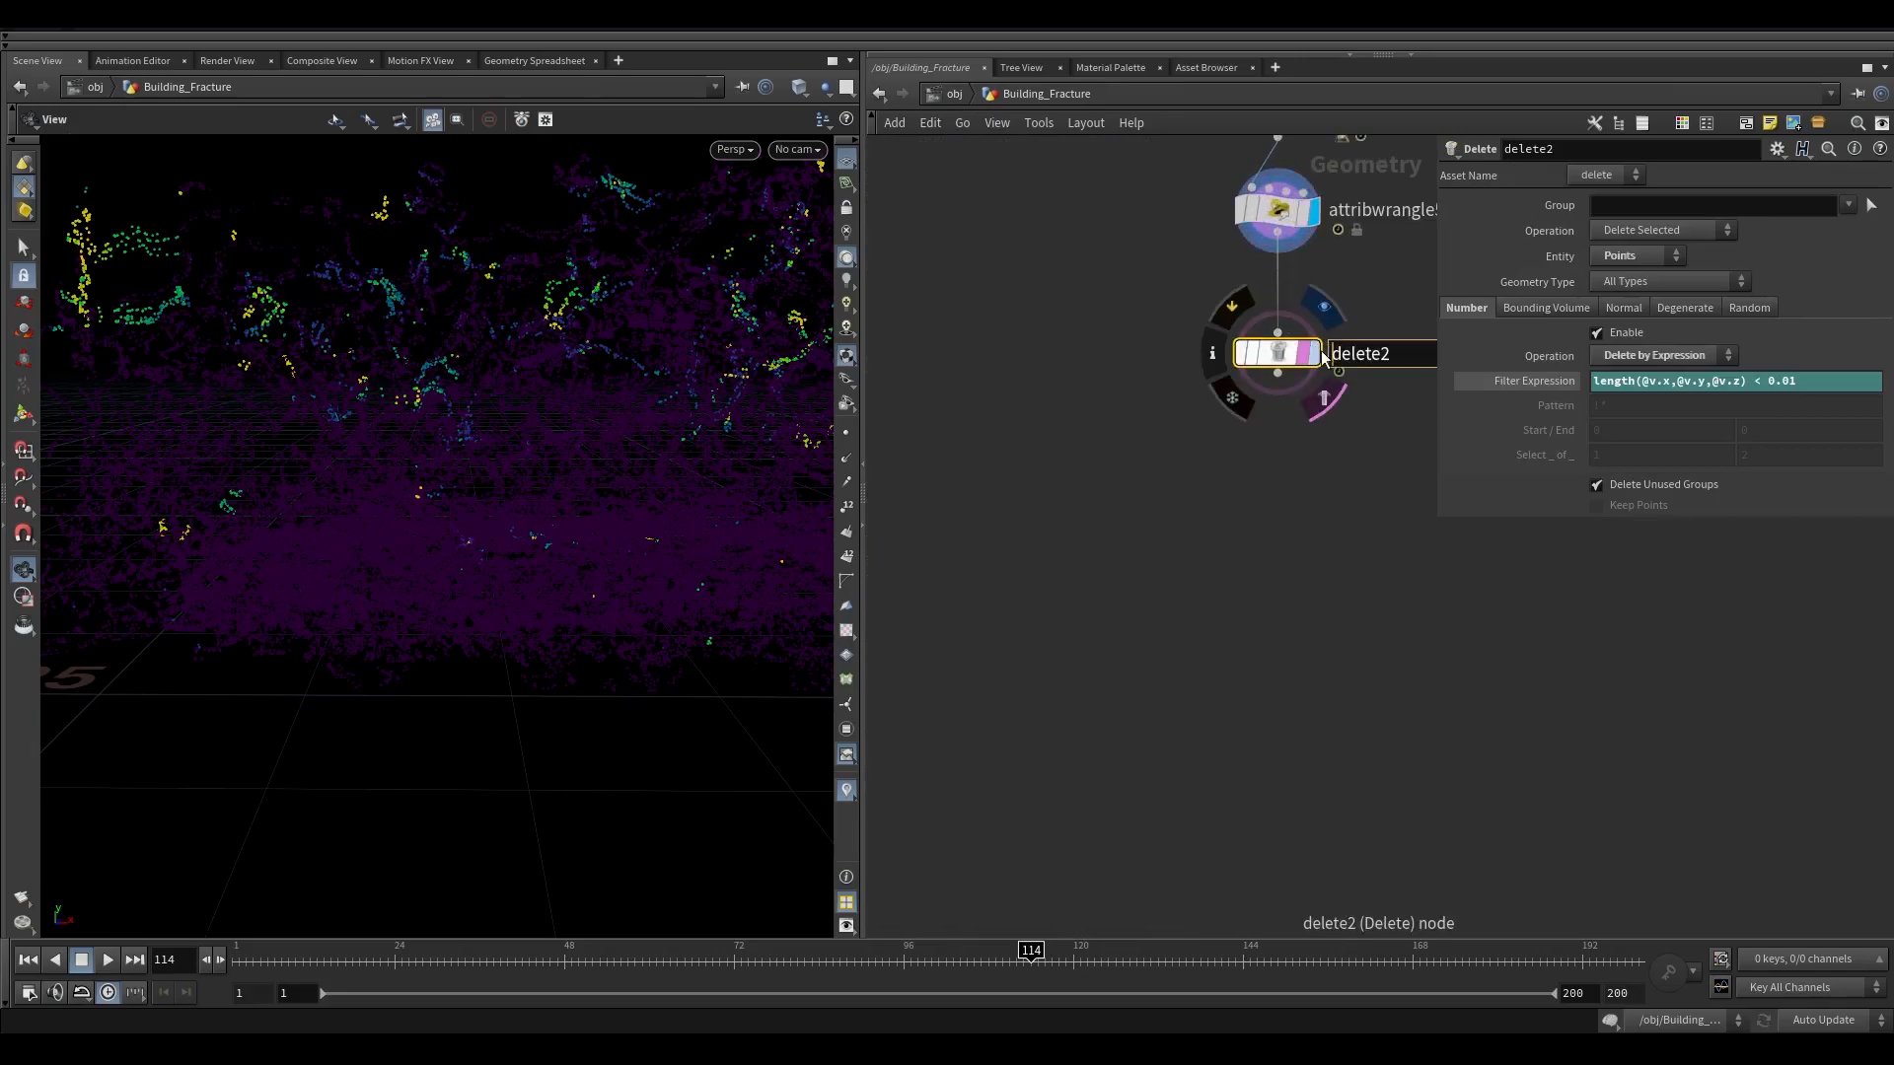
click(1315, 353)
scroll(464, 566, down, 4)
drag(464, 567, 707, 516)
scroll(1223, 355, up, 3)
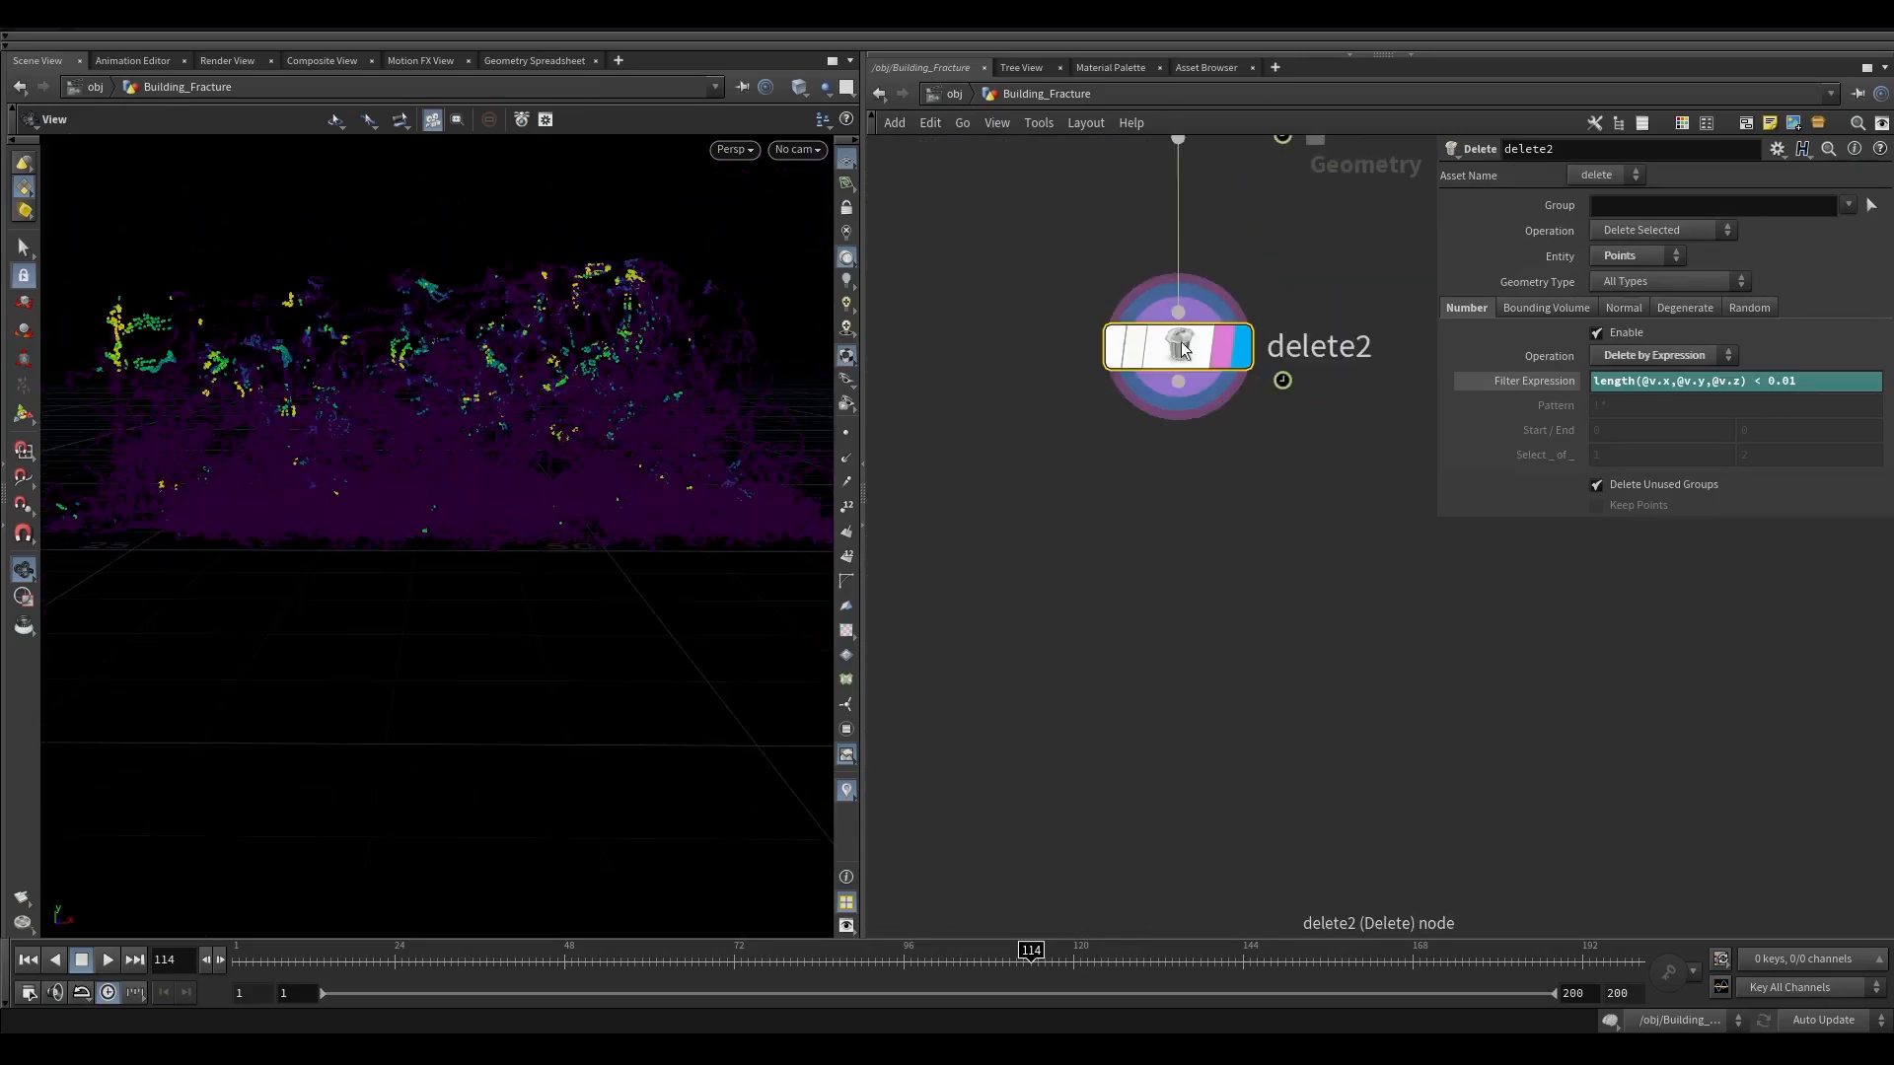
click(1189, 391)
key(Tab)
text(attw)
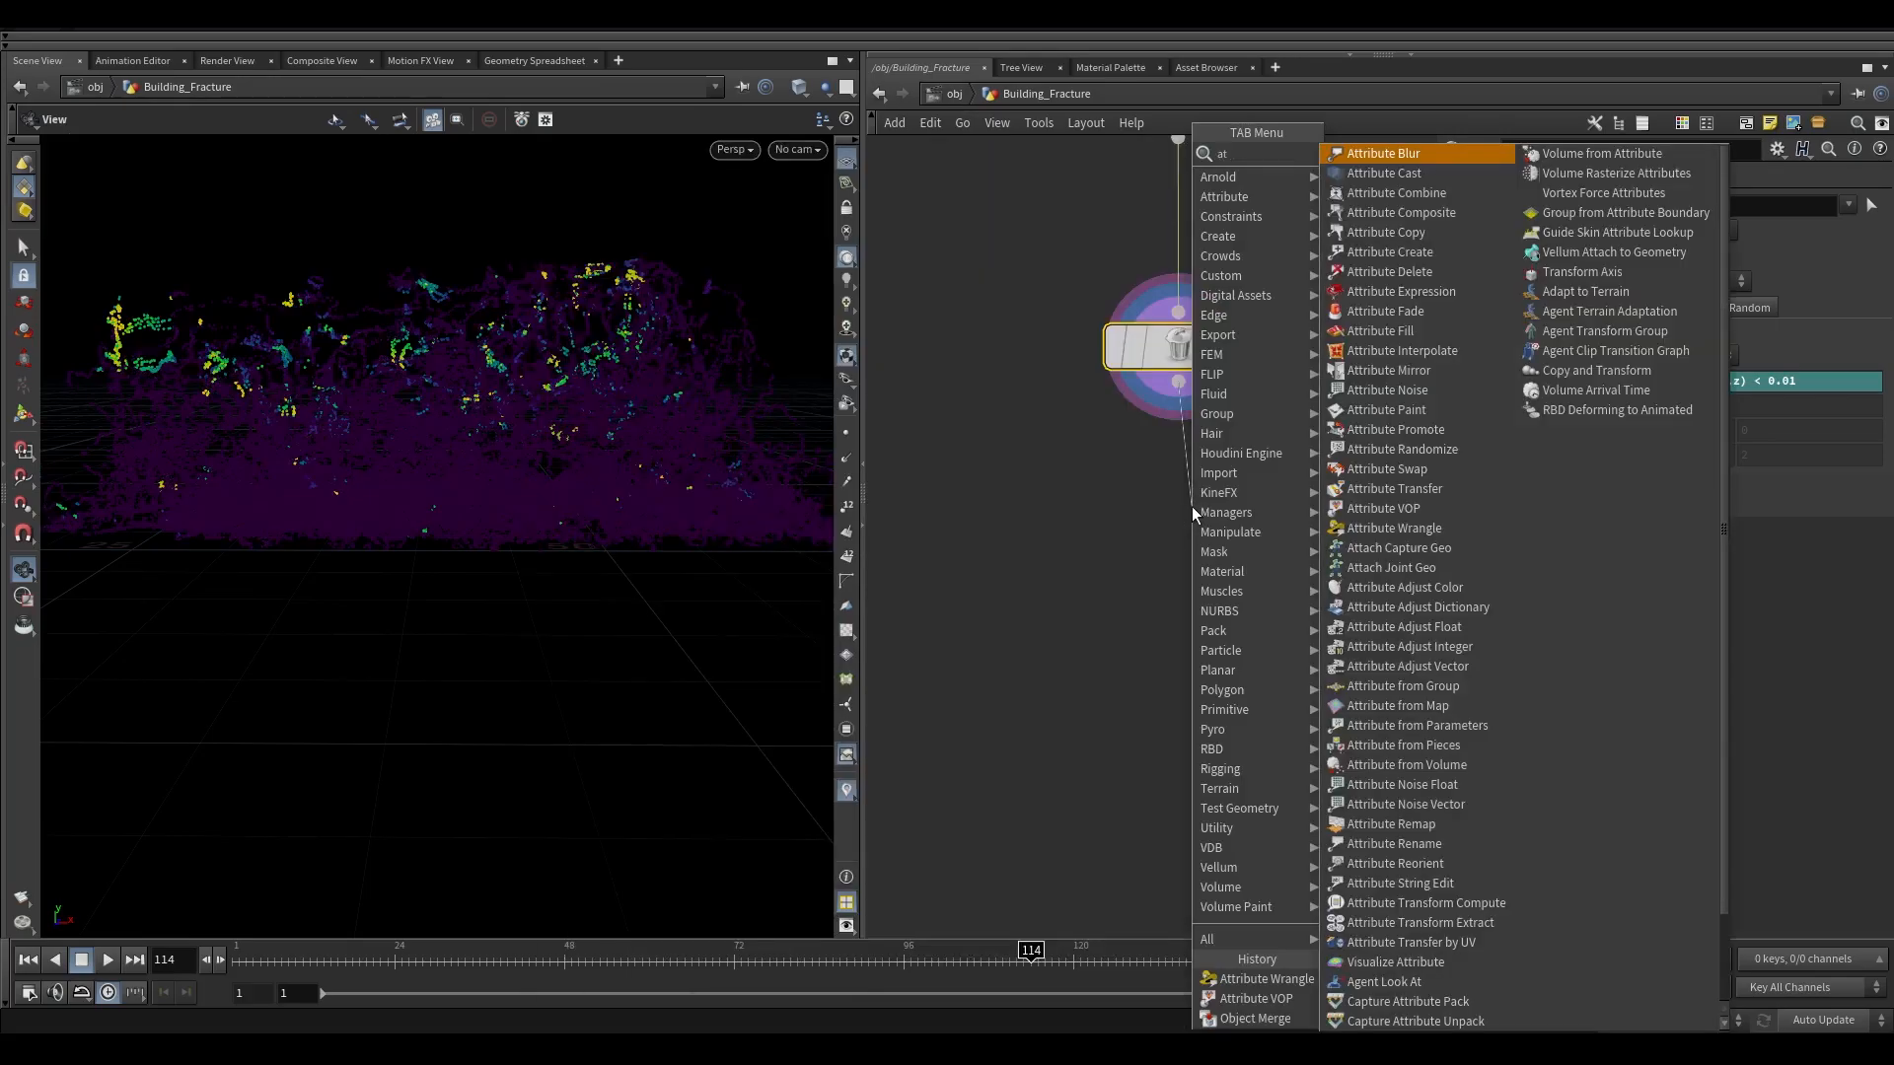
key(Return)
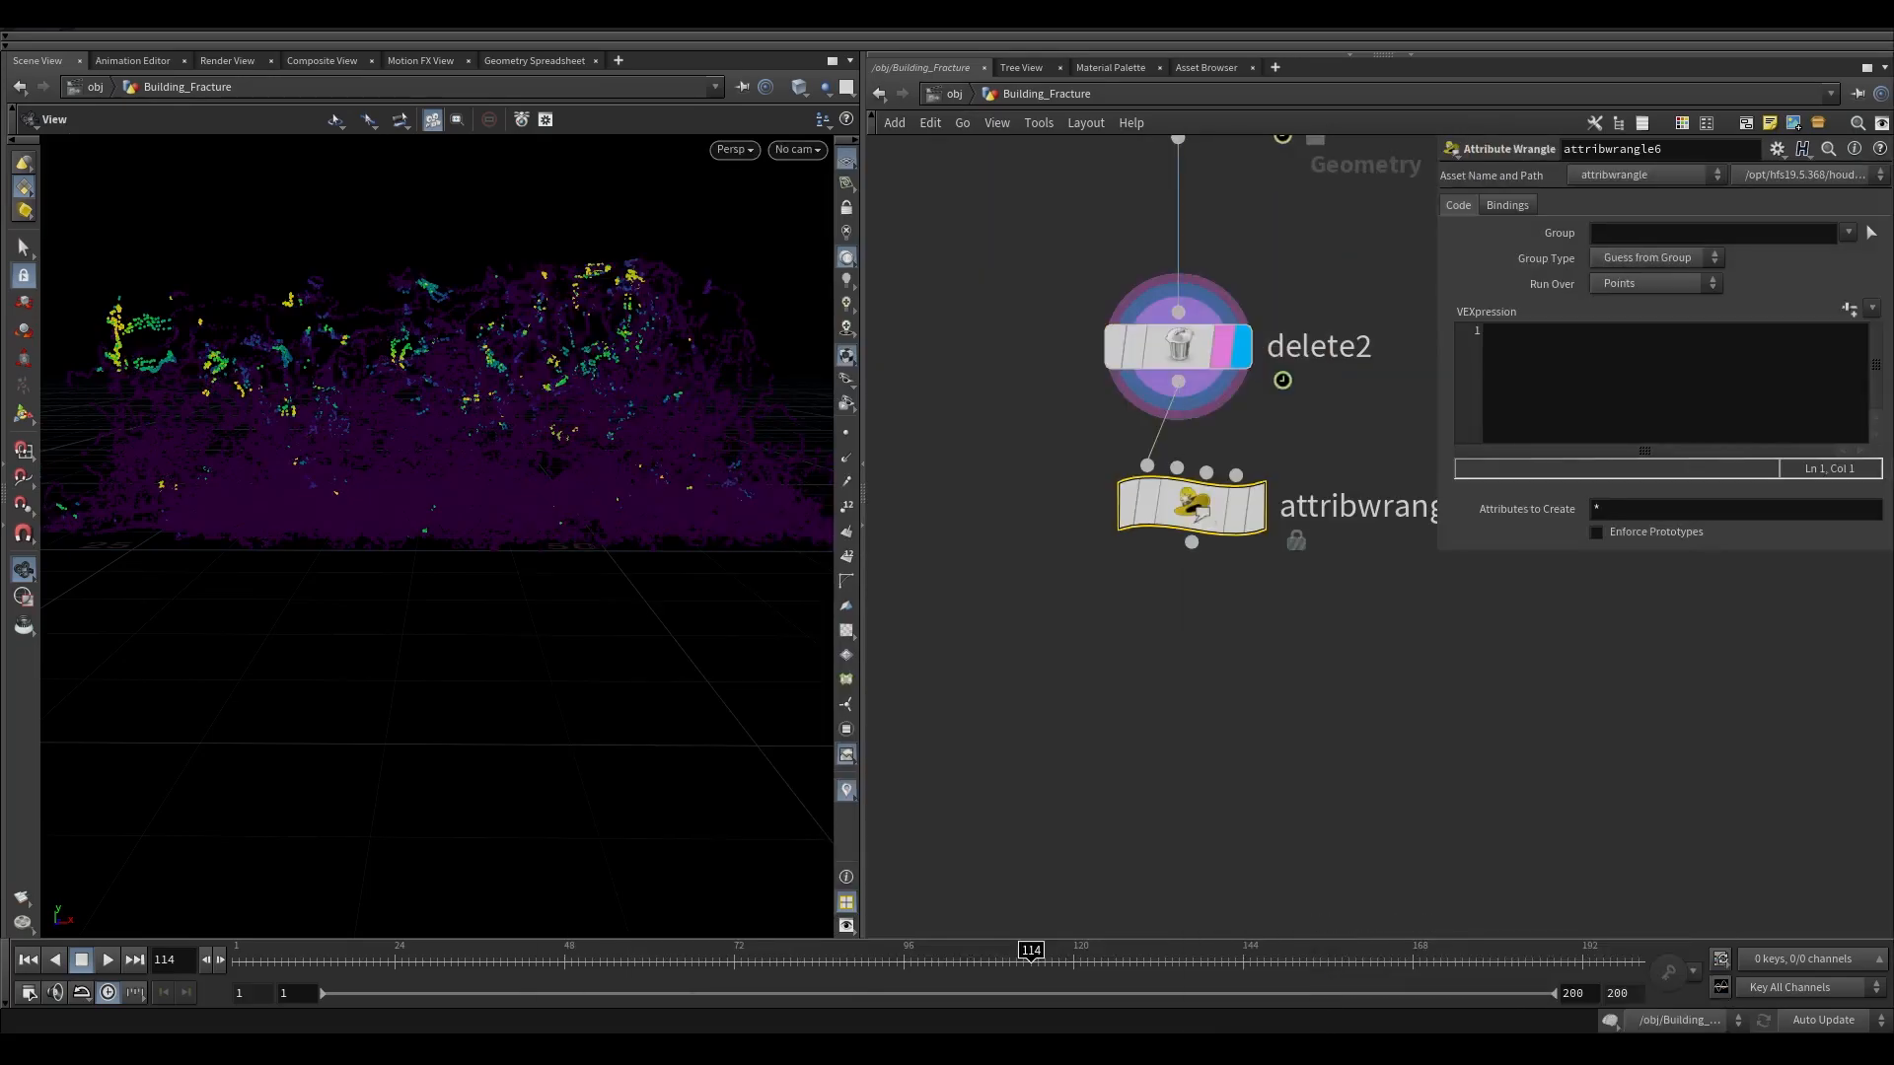
click(1538, 341)
text(@id)
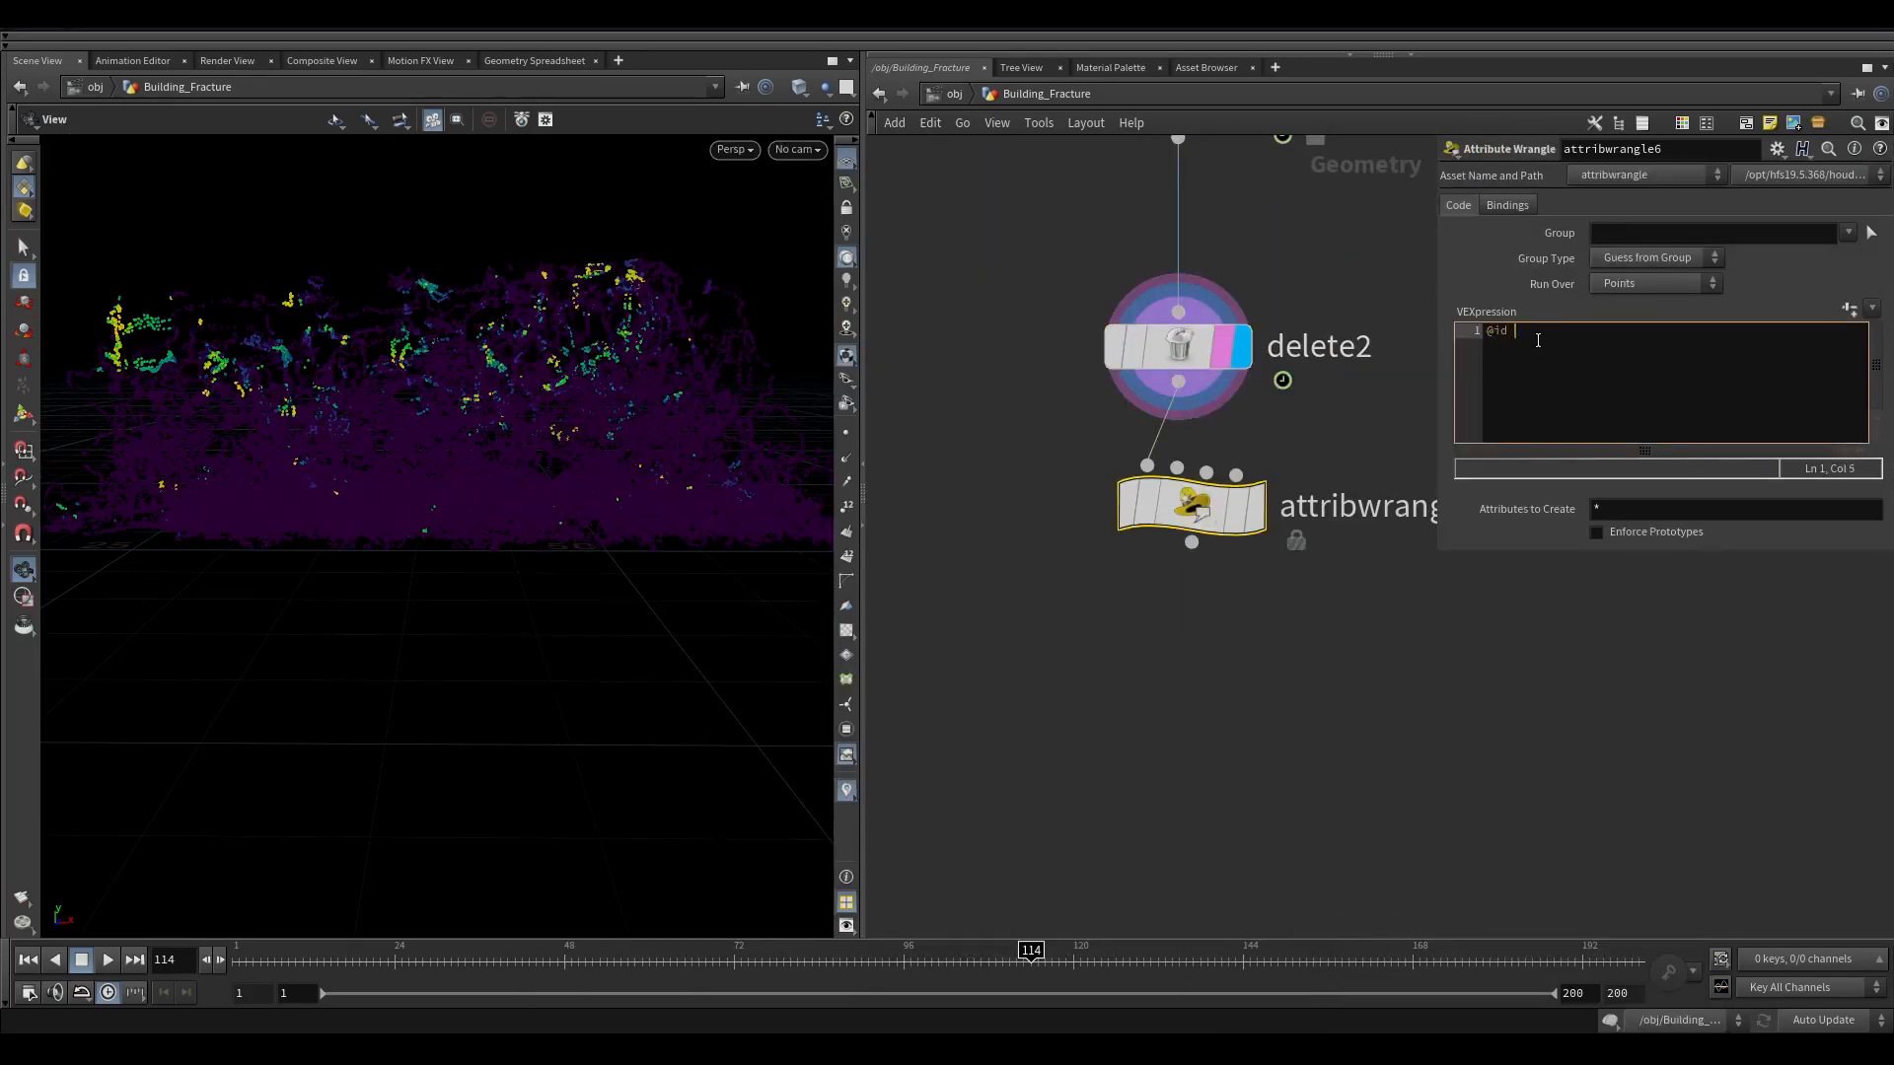
text( = @ptnum;)
Step: Add a second line, f@end = 1;, to the wrangle that sets the point id
middle_click(1140, 344)
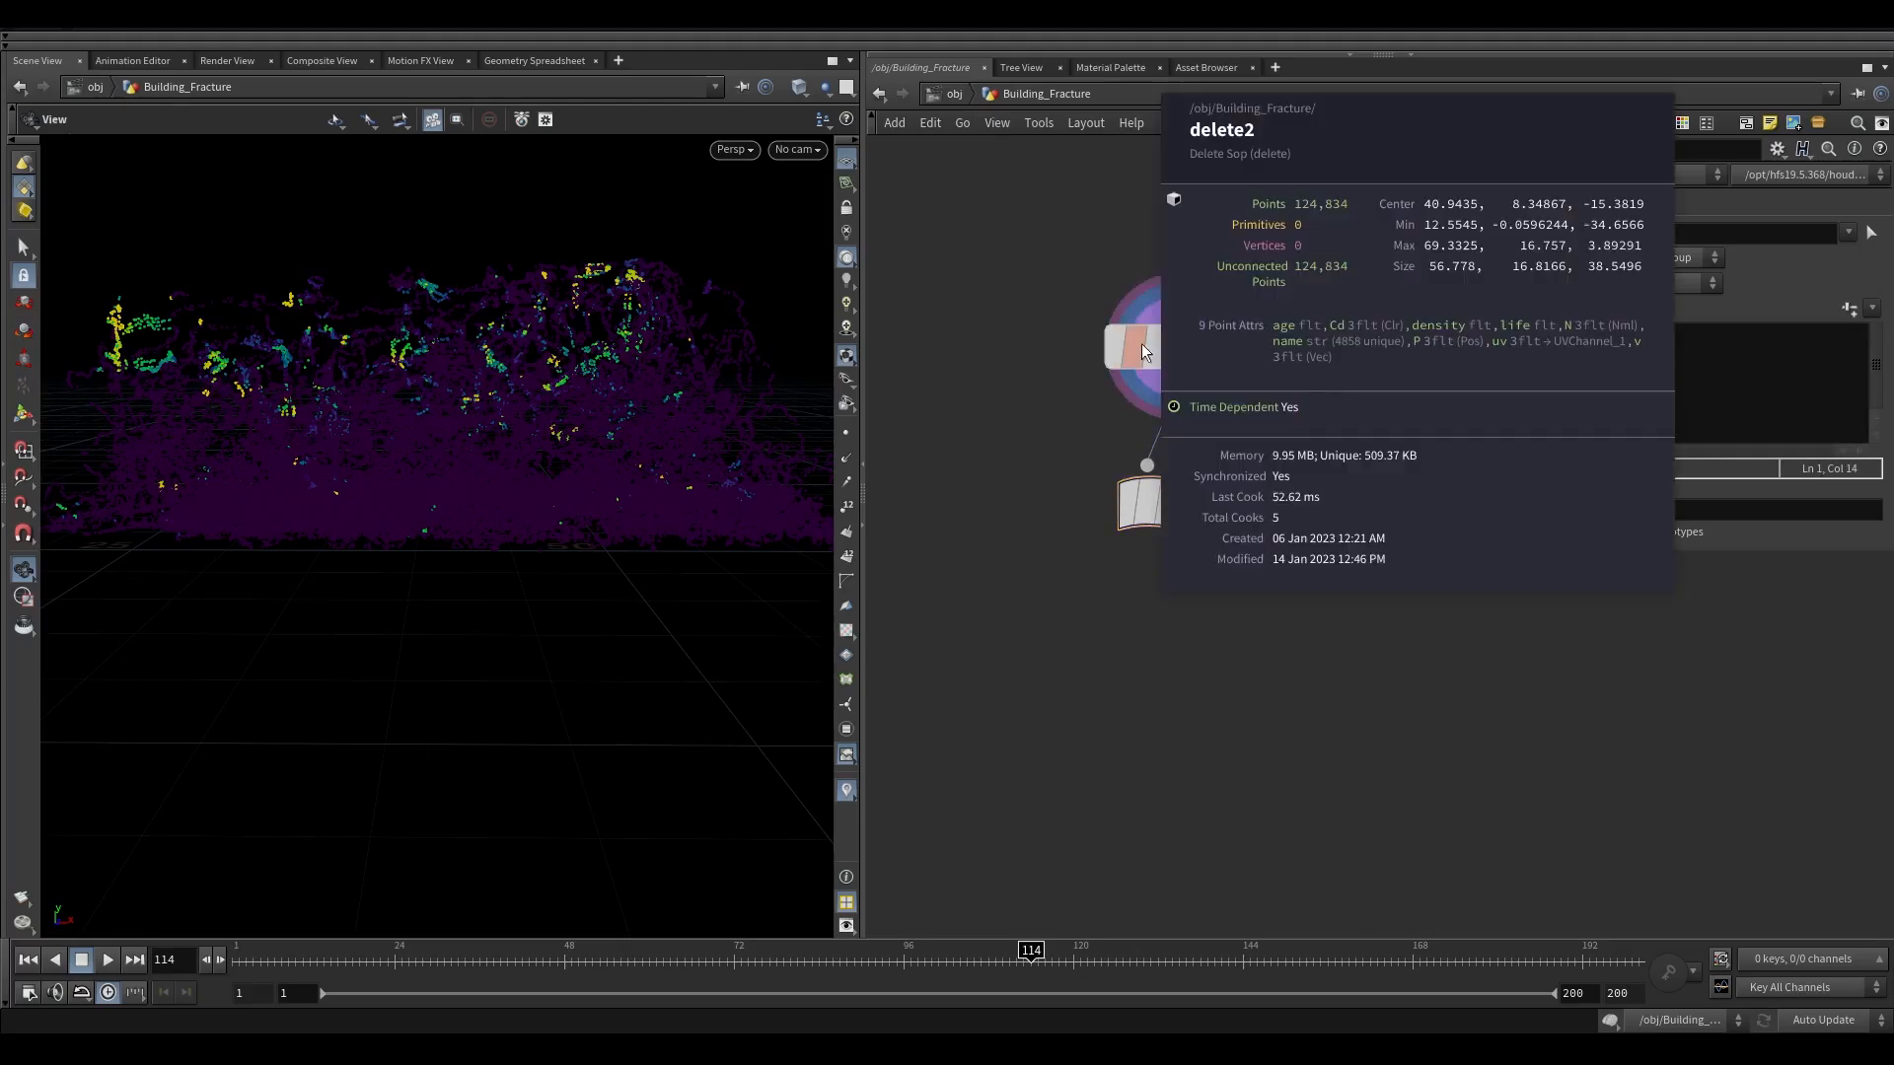
middle_drag(1404, 369, 1197, 242)
click(1569, 363)
key(Return)
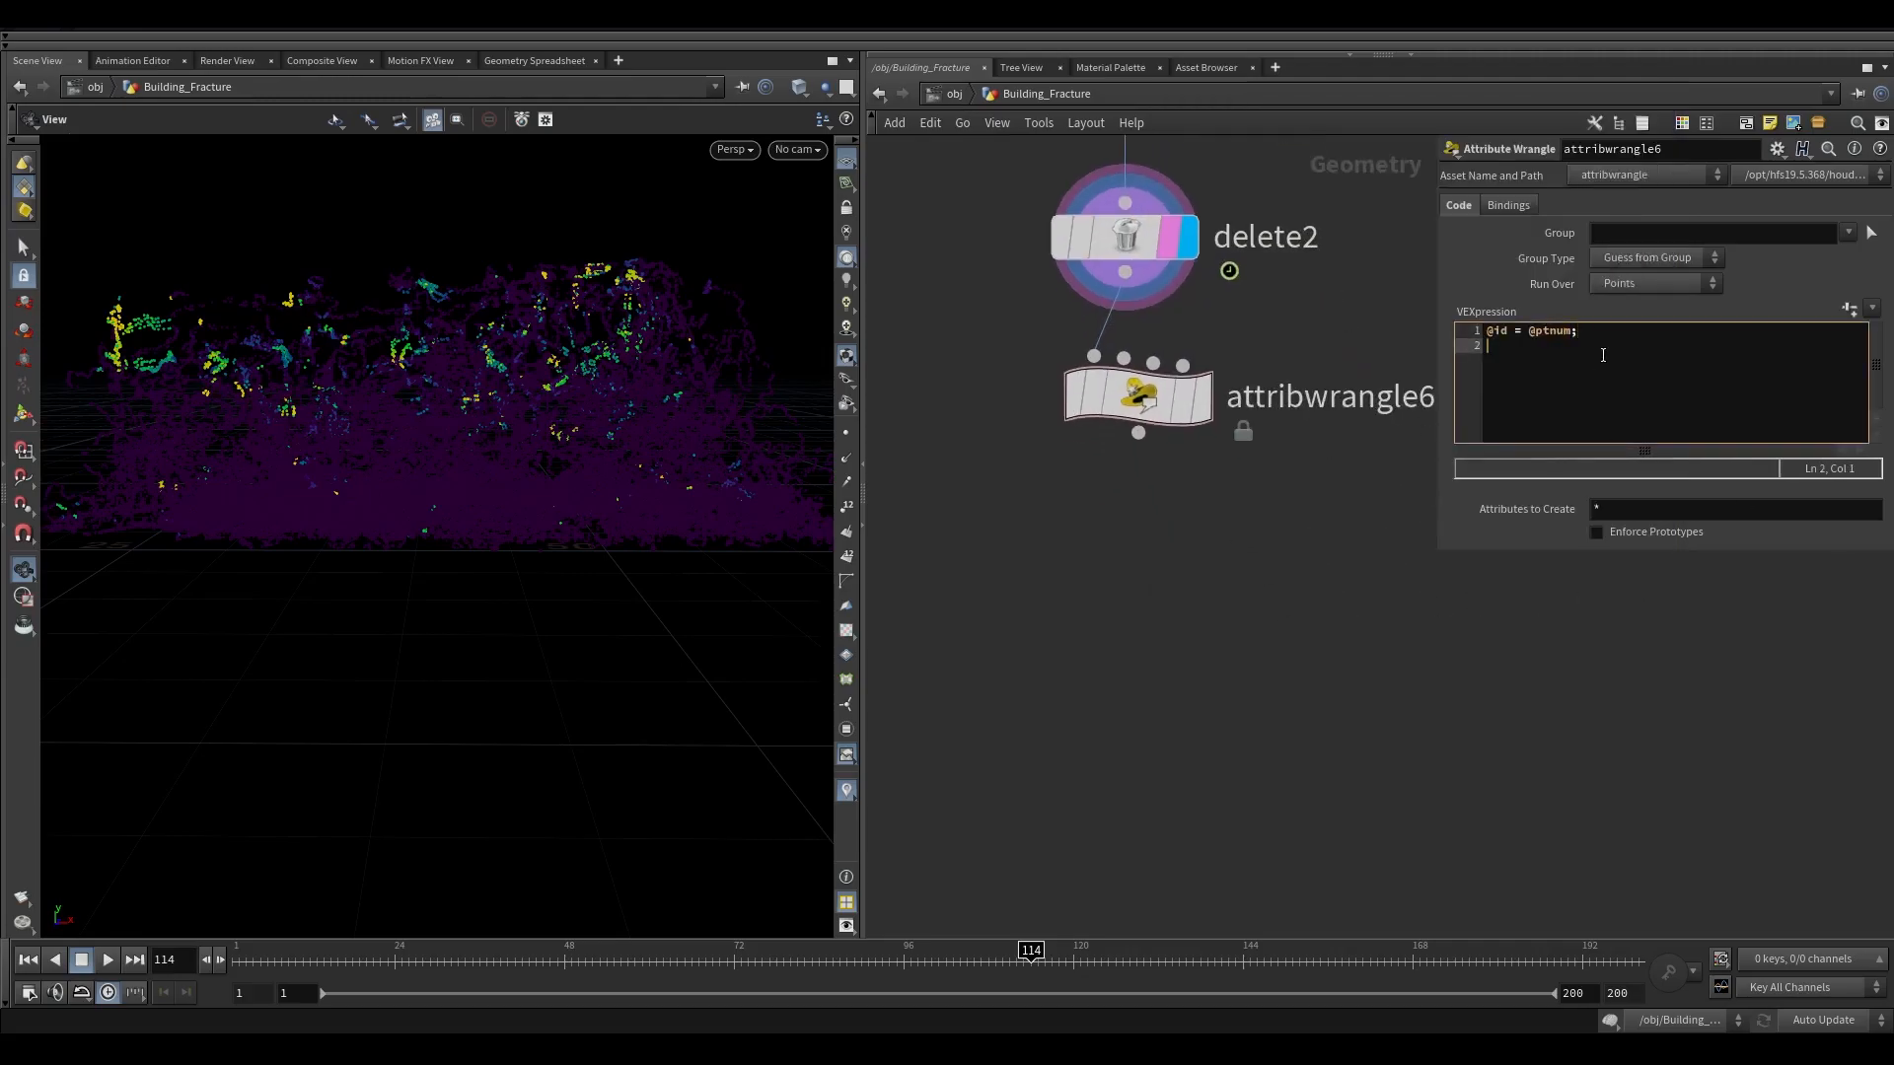
text(f@)
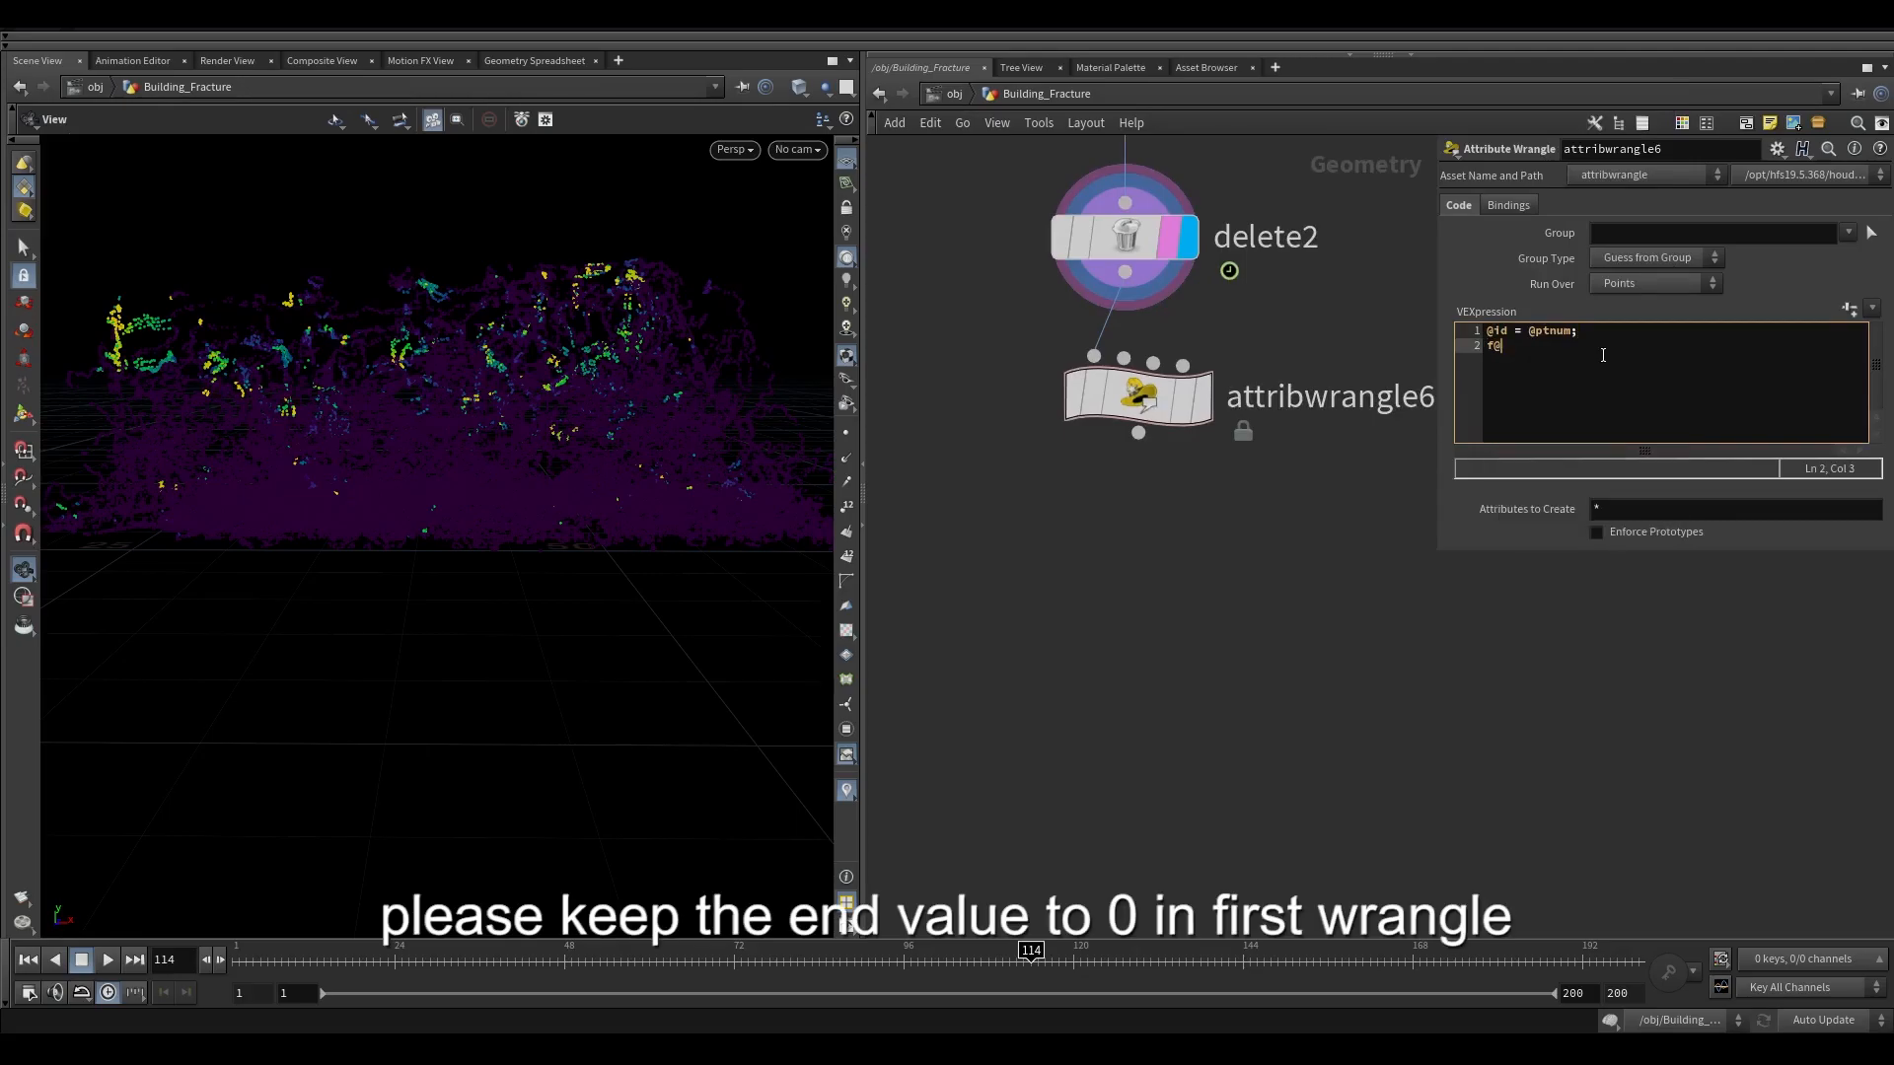
text(end = 1;)
Step: Duplicate the id wrangle, connect the copy to the original's output and display the copy
scroll(1339, 537, down, 3)
middle_drag(1322, 548, 1161, 456)
alt+drag(1034, 376, 1275, 423)
drag(1061, 399, 1313, 475)
click(1620, 401)
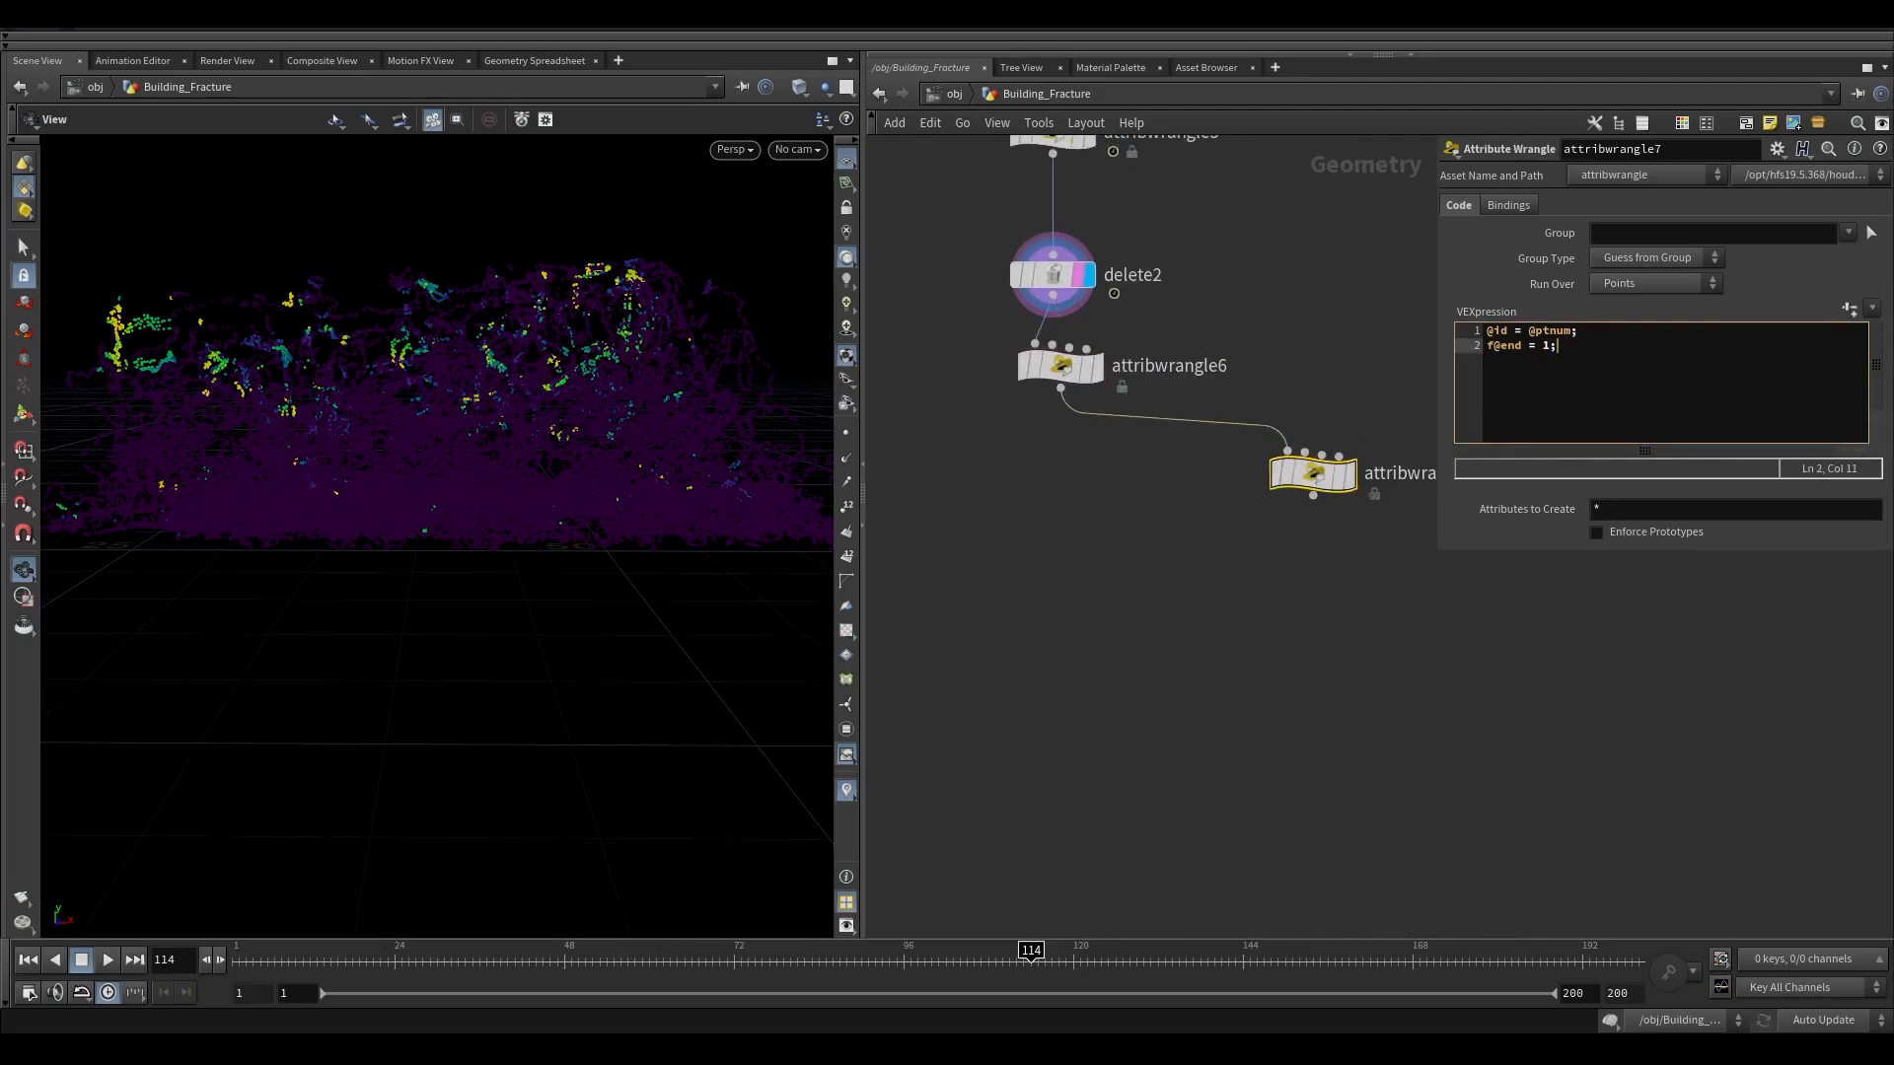
key(ctrl+a)
click(1060, 366)
click(1547, 348)
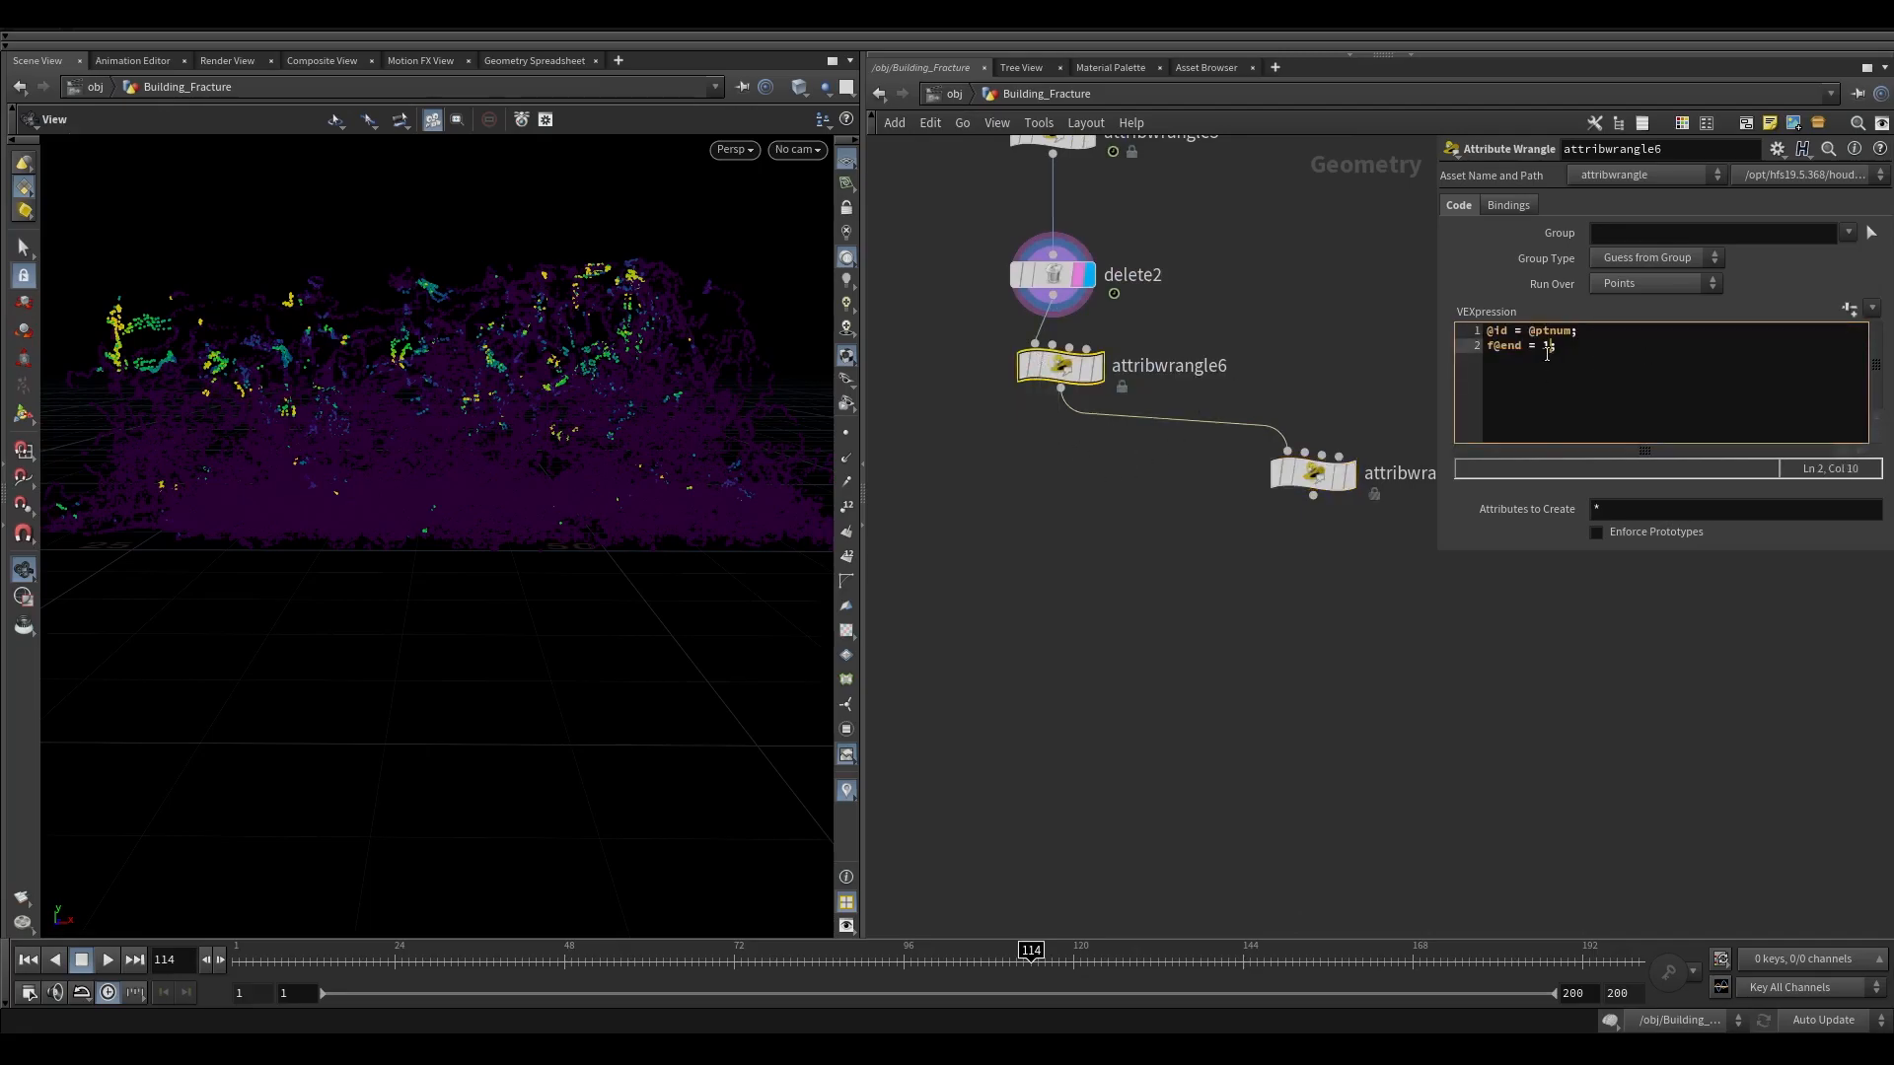
click(1328, 478)
click(1365, 476)
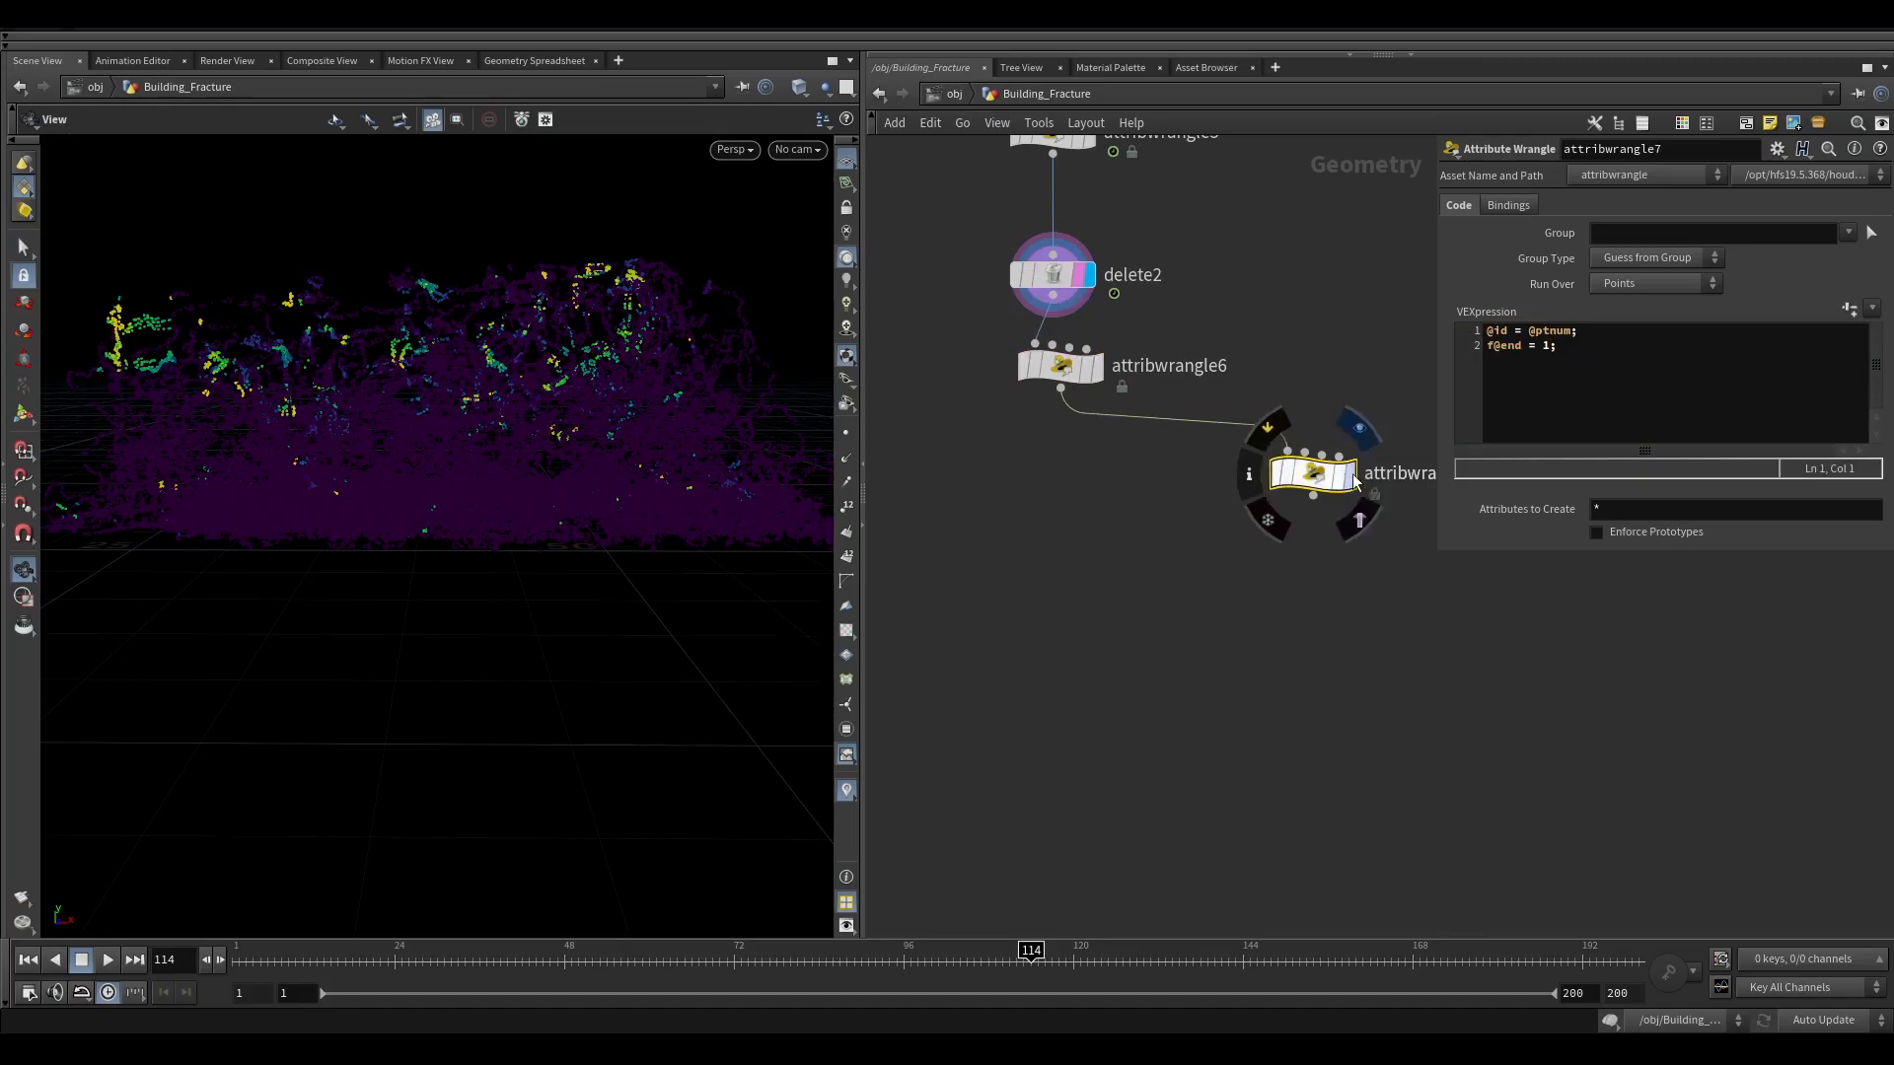
click(1353, 481)
drag(1576, 348, 1416, 335)
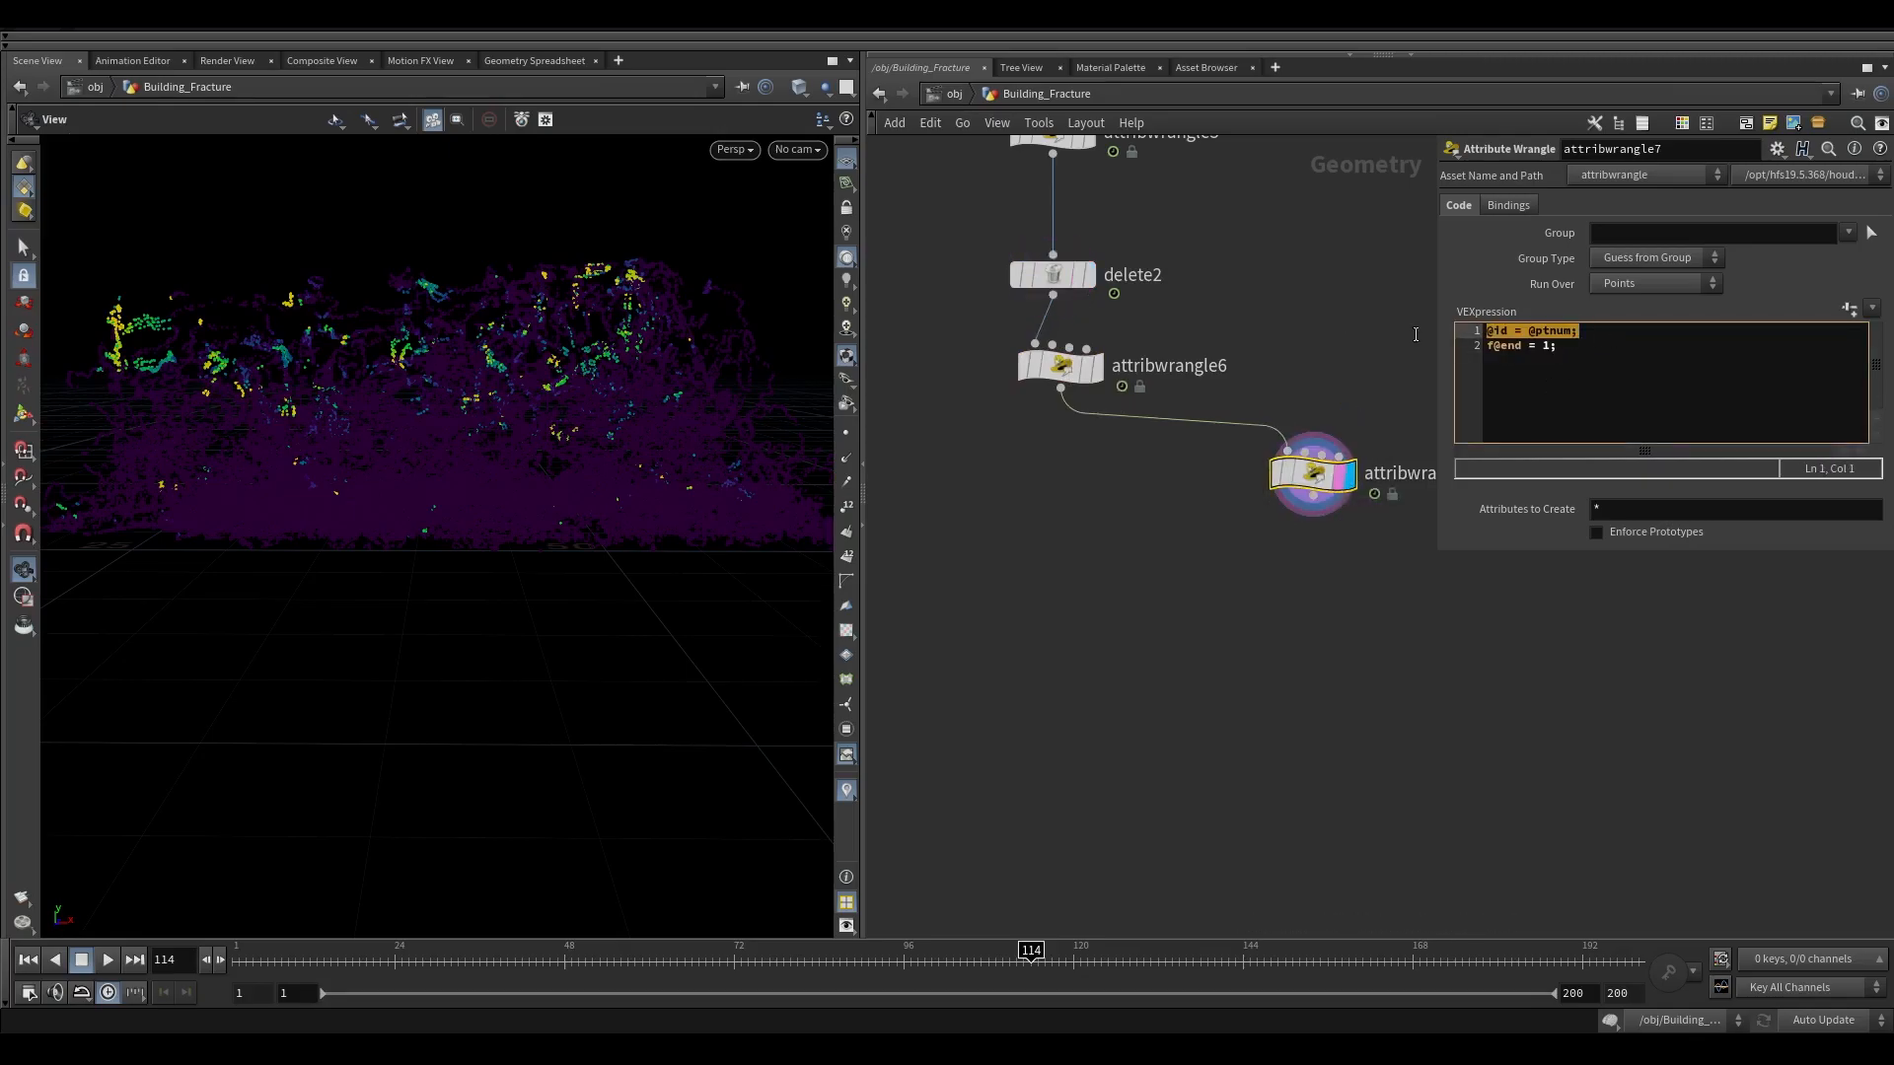
text(@P =)
key(BackSpace)
key(BackSpace)
text(-= @v * @TimeInc)
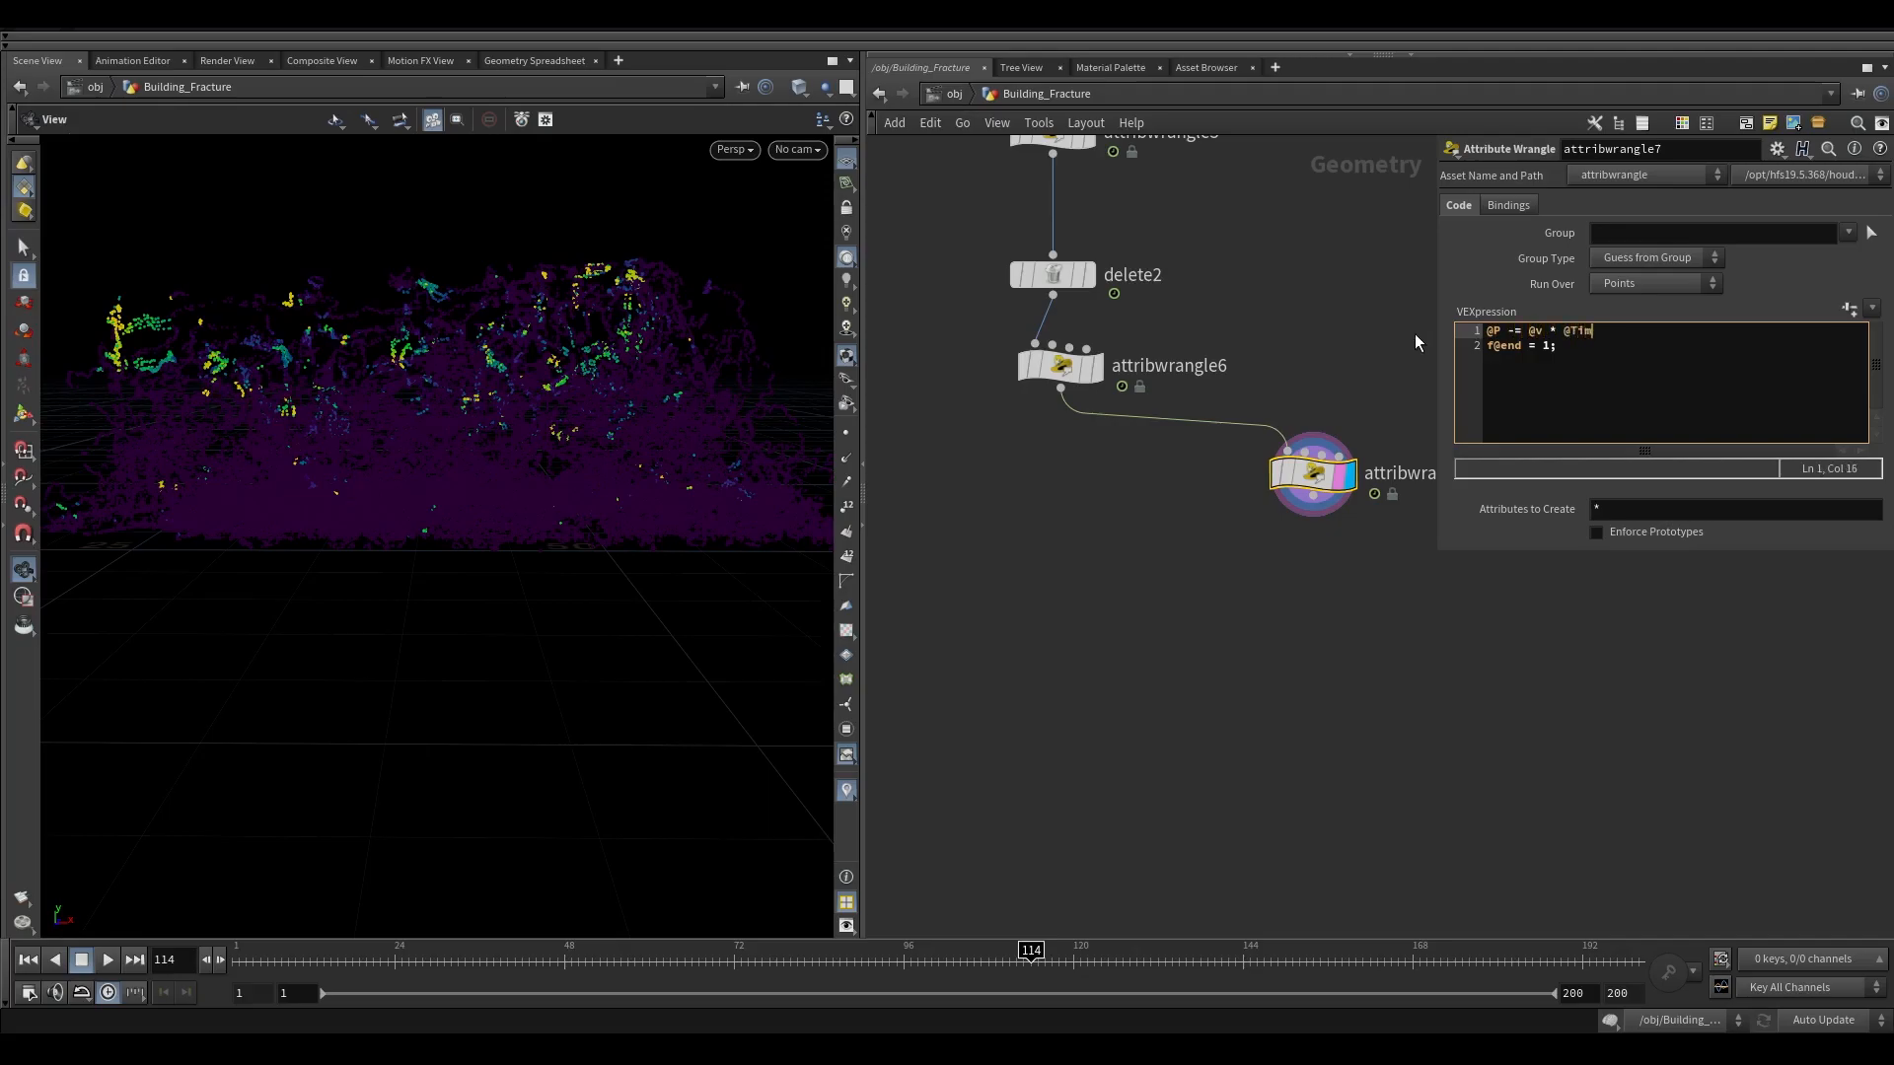
text( * ch("FrameBack");)
Step: Create the wrangle's FrameBack parameter, test it on the points and set it to 2.5
click(1849, 309)
drag(1669, 564, 1889, 564)
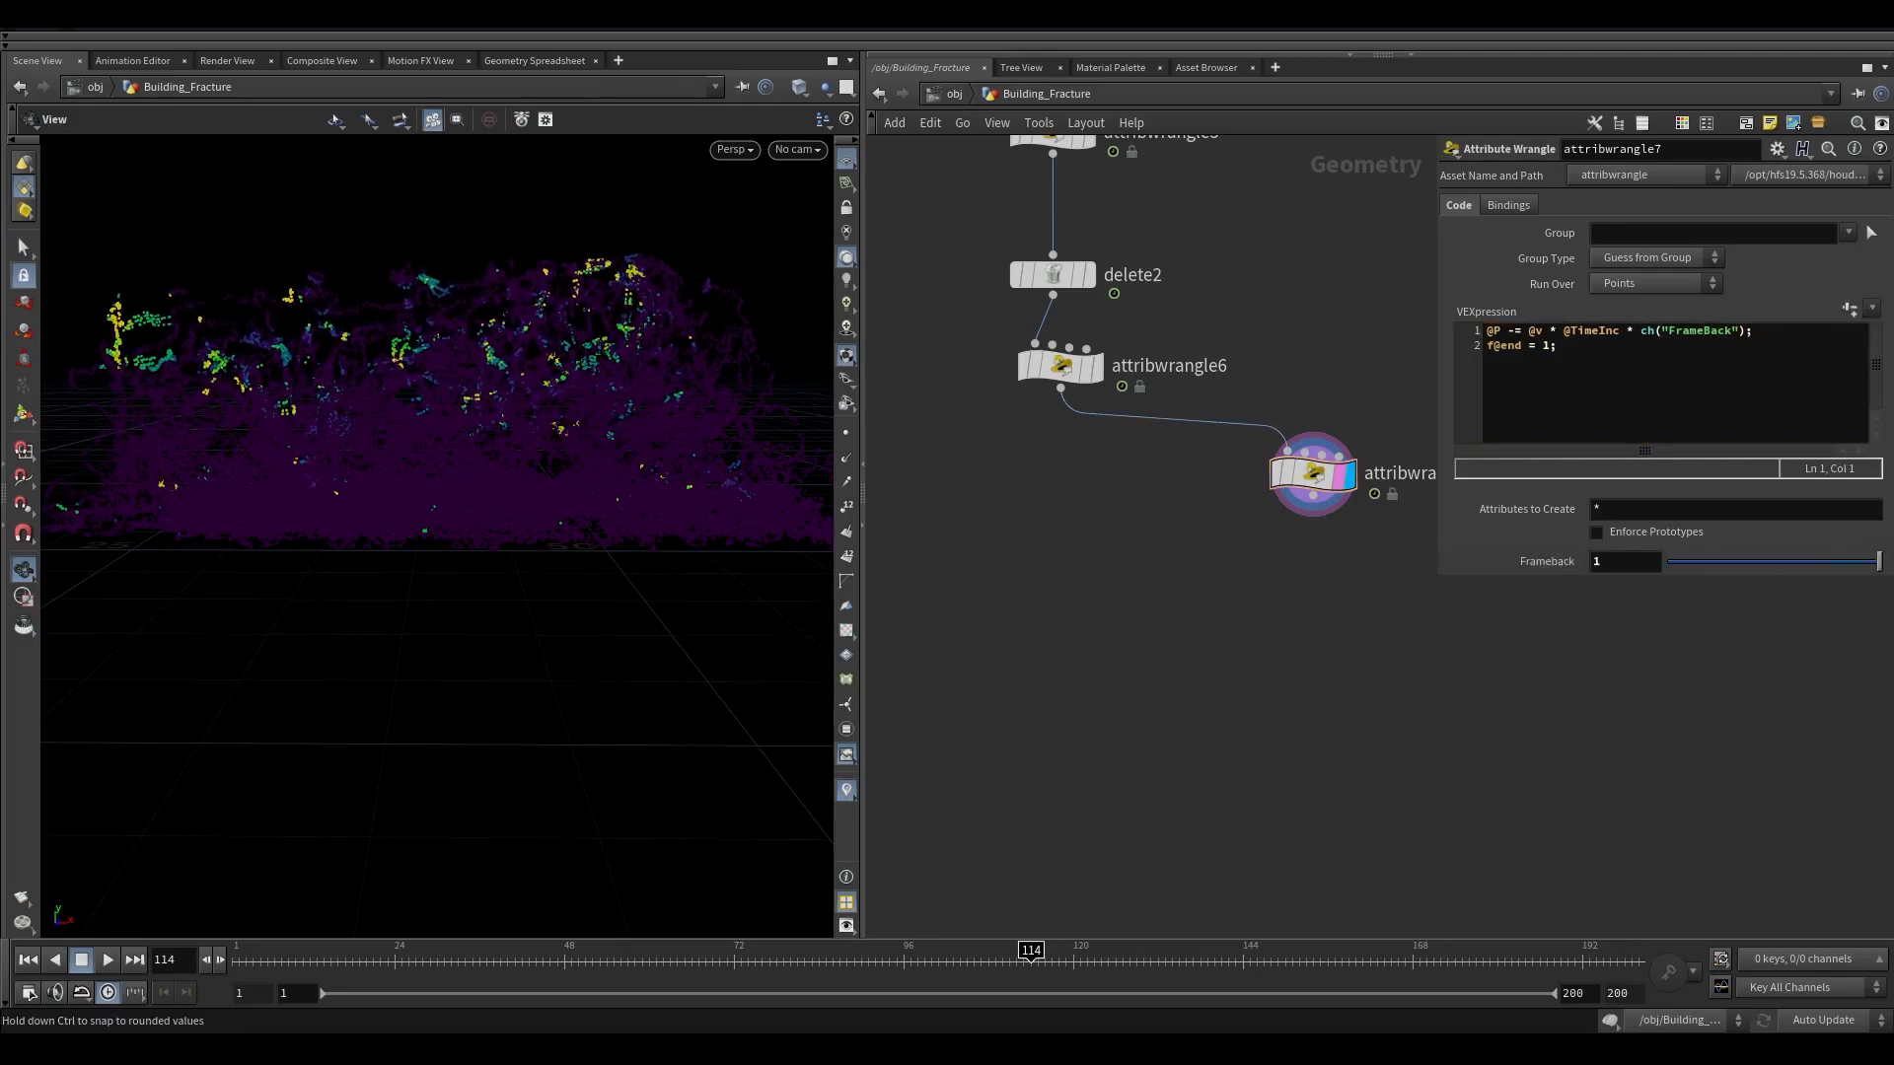
right_drag(591, 224, 609, 575)
drag(609, 575, 630, 459)
drag(1758, 562, 1893, 558)
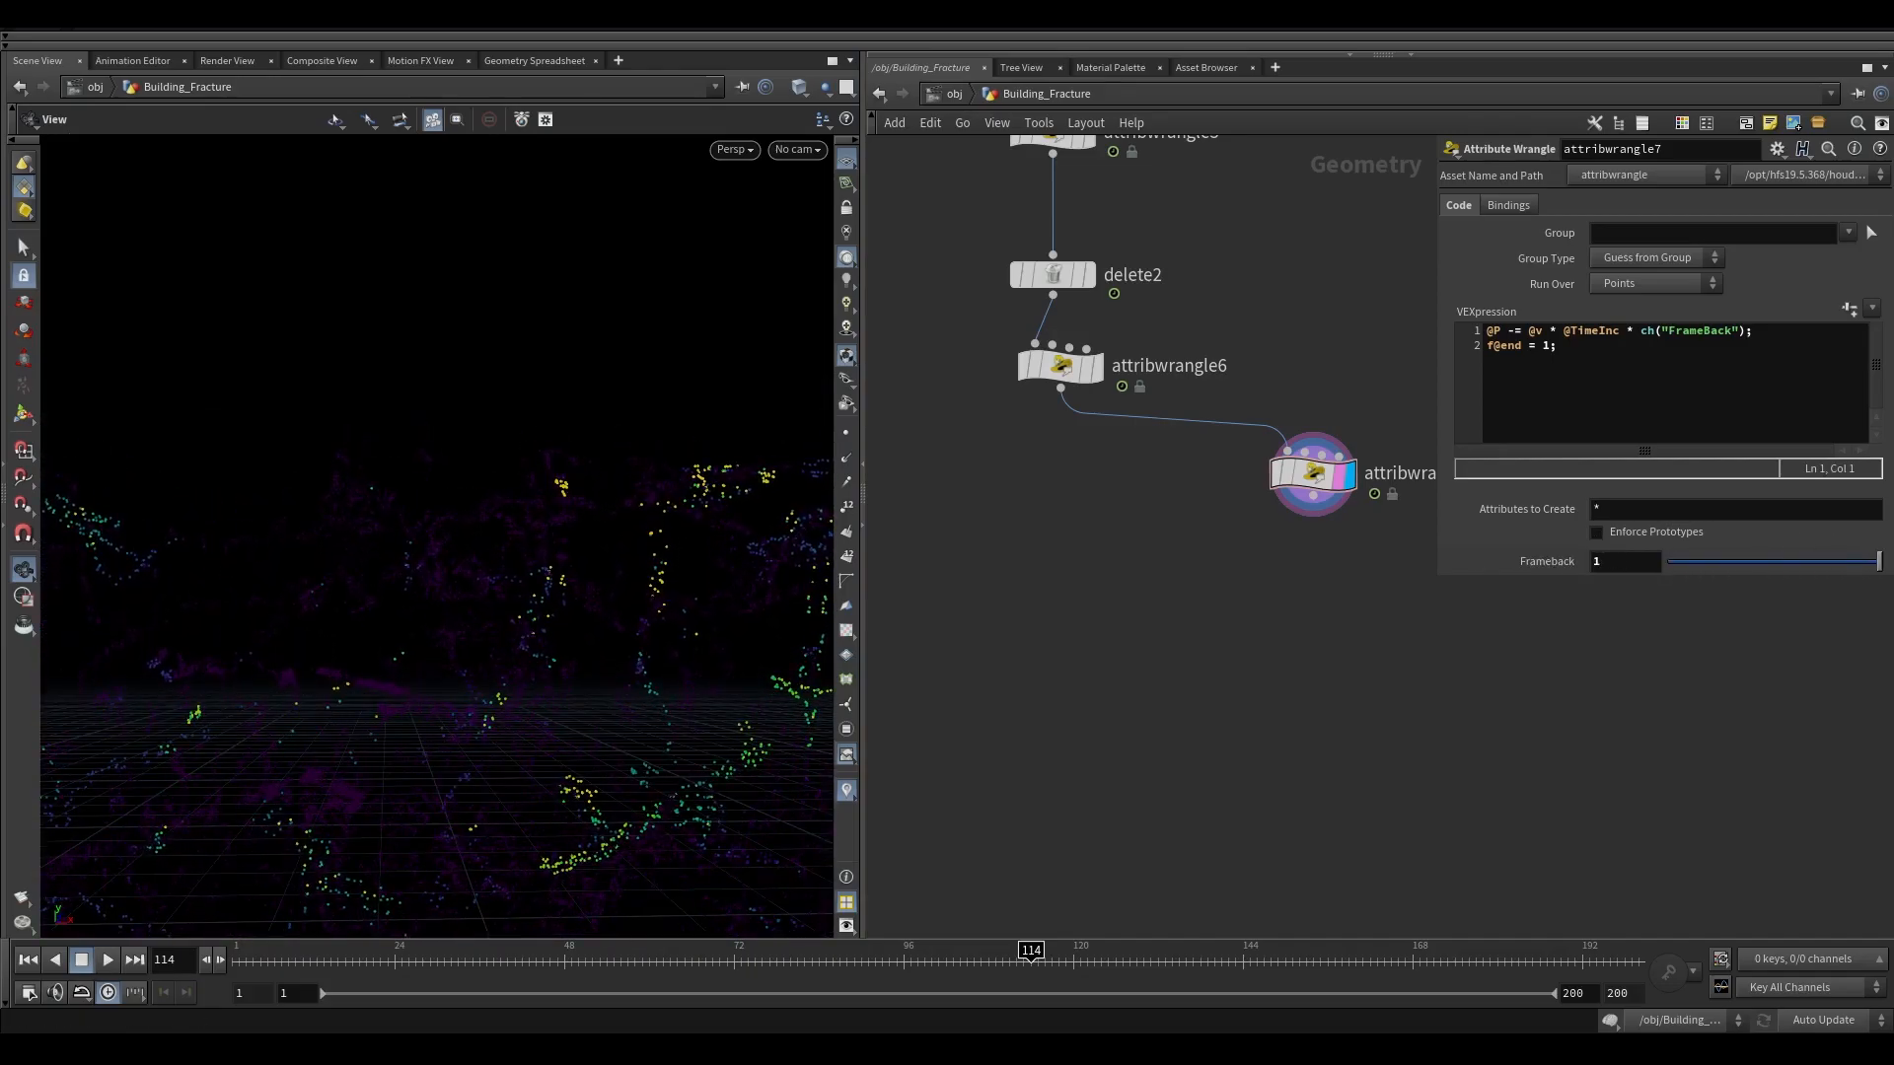
drag(1591, 561, 1554, 563)
text(2.5)
key(Return)
Step: Combine the id wrangle and the FrameBack wrangle in a Merge node below them and display it
scroll(1190, 589, down, 3)
click(1223, 507)
click(1222, 507)
click(1222, 507)
click(1224, 509)
drag(1039, 500, 1146, 465)
shift+click(1249, 530)
drag(1248, 547, 1139, 598)
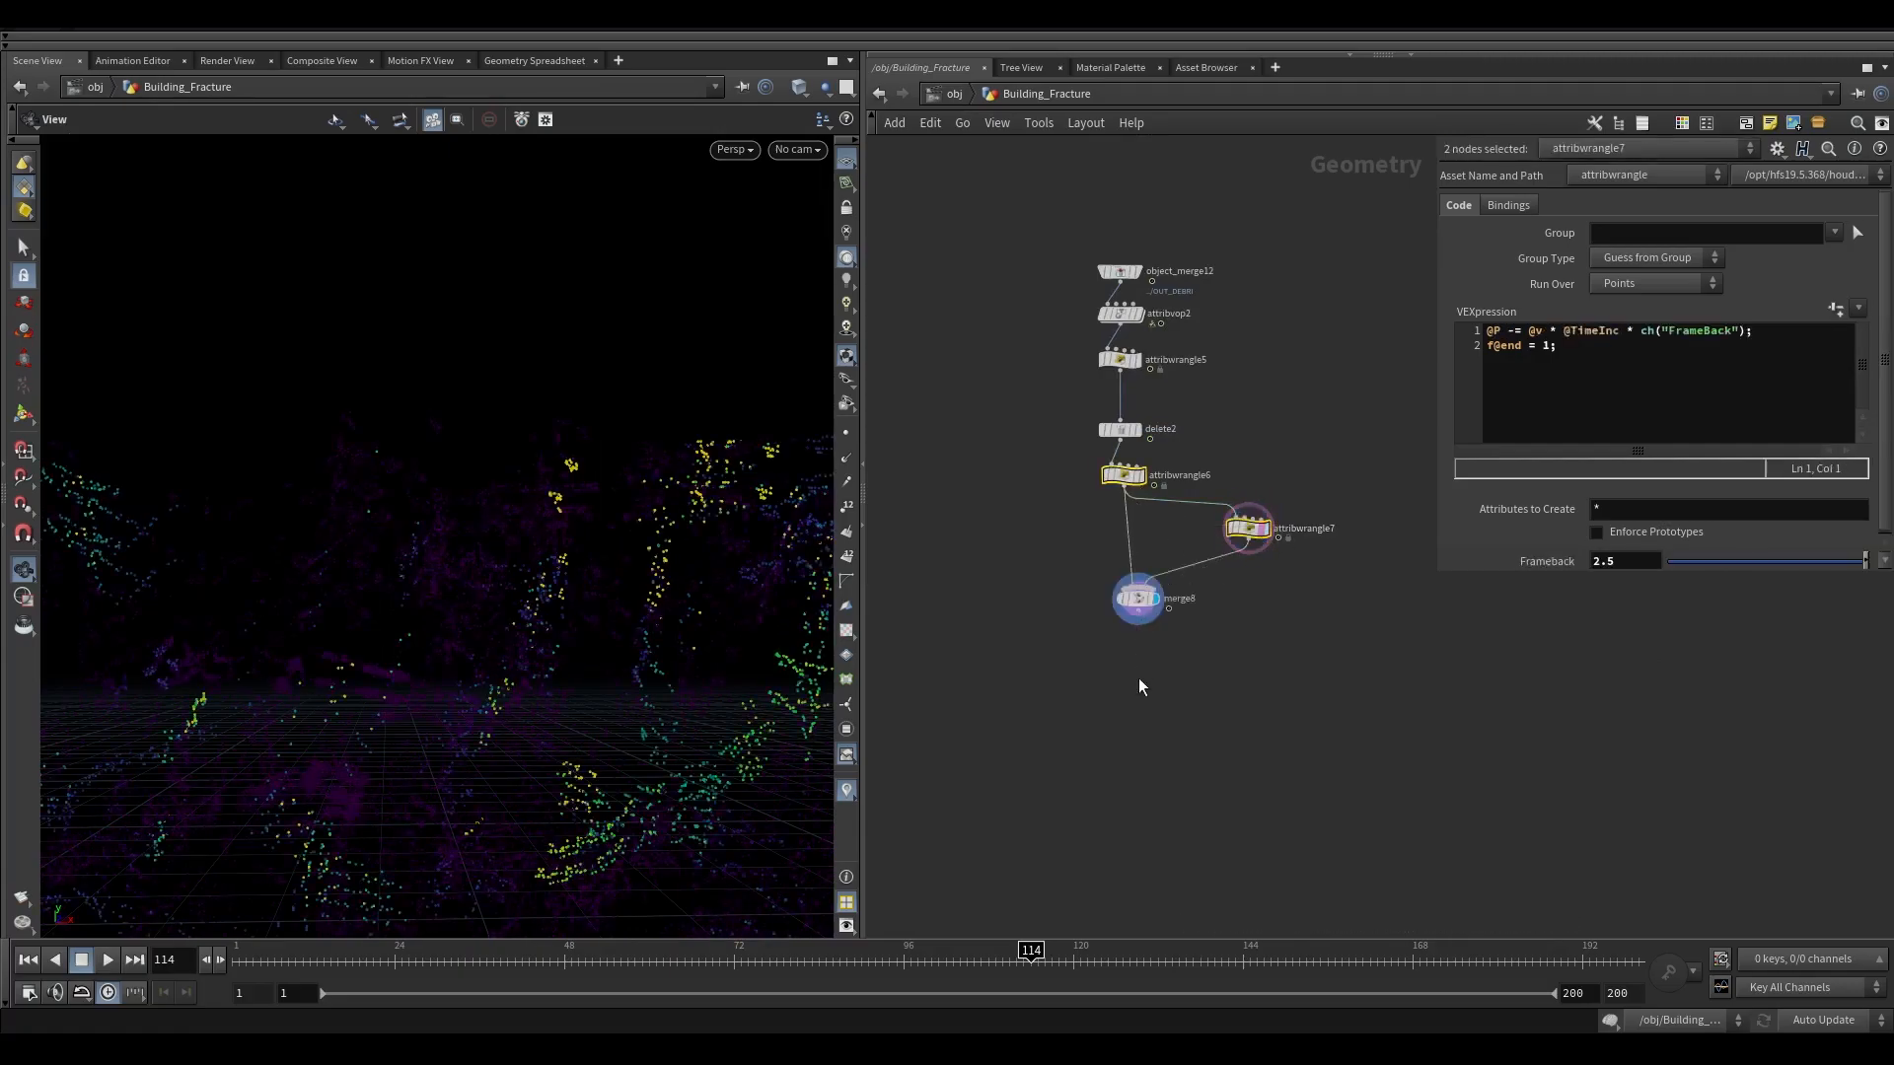
middle_drag(1138, 678, 1162, 604)
click(1157, 597)
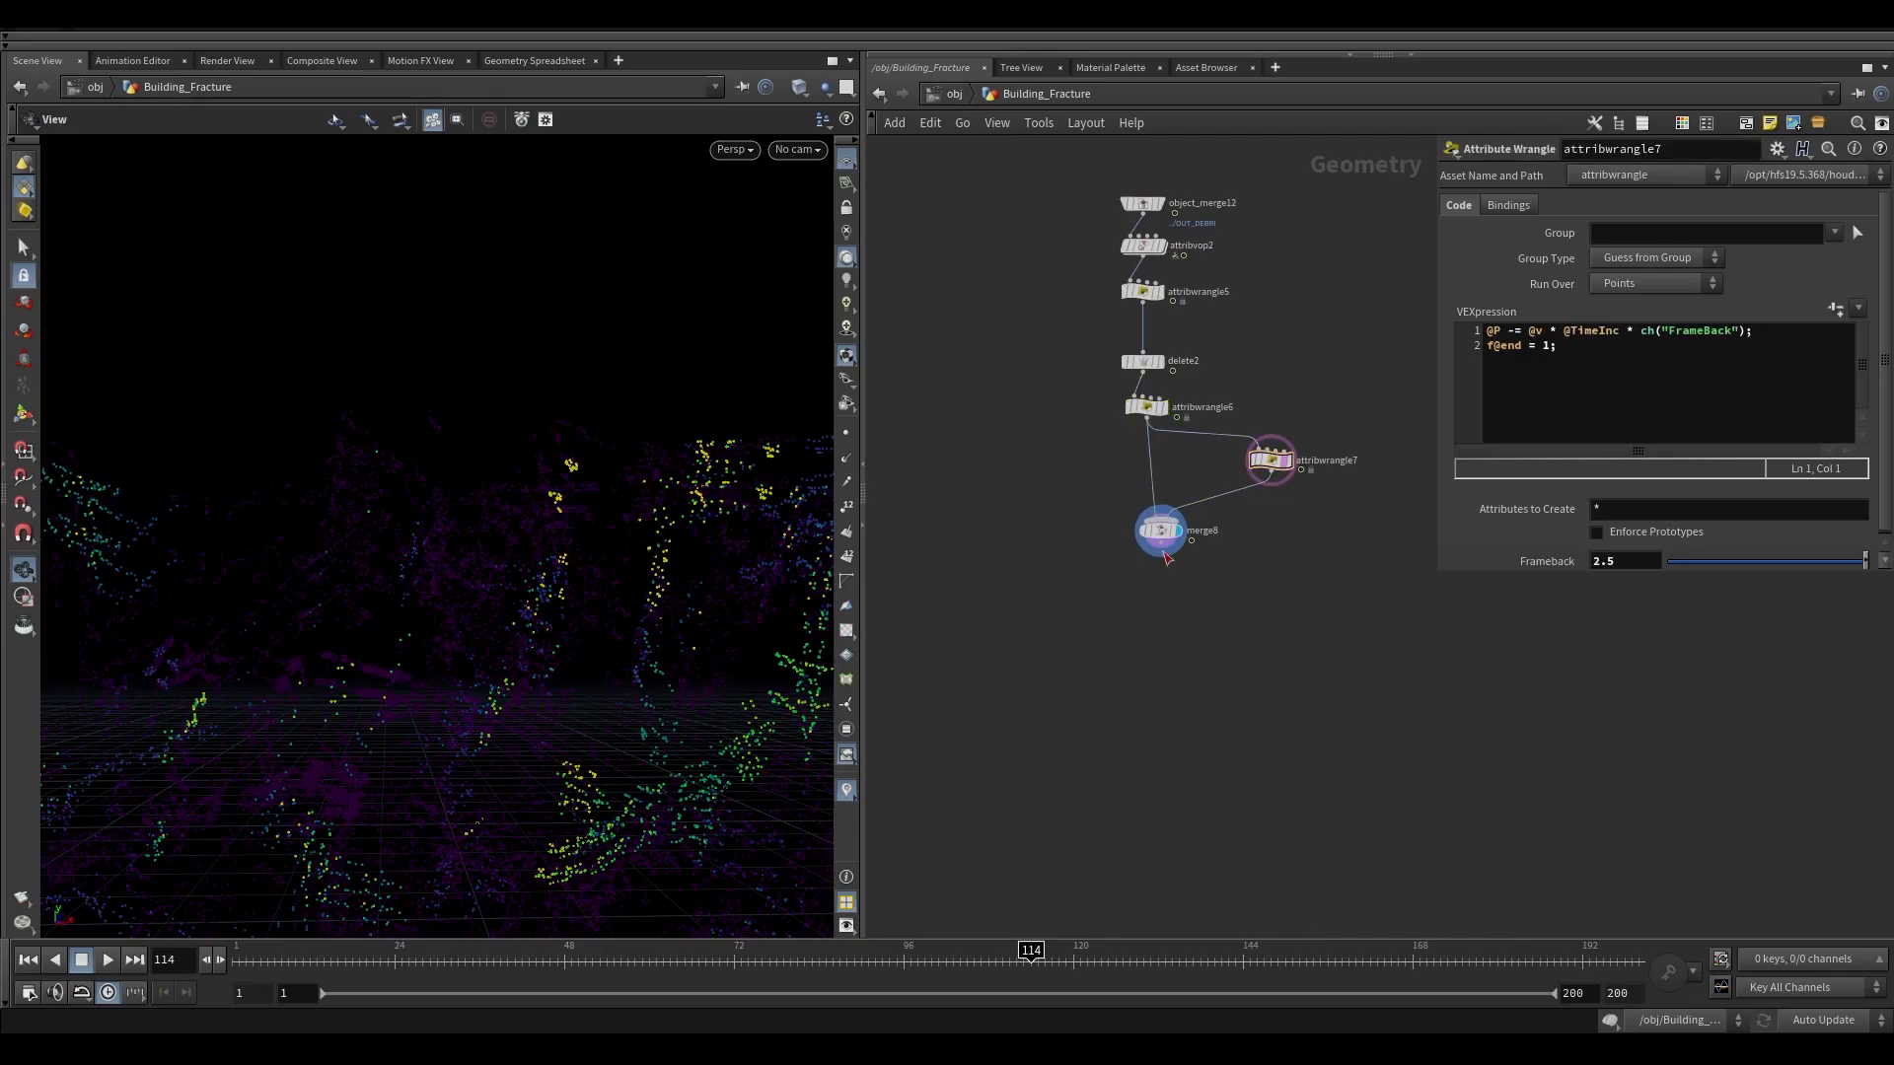
Step: Place an Add node below the merge, connected to its output
key(Tab)
text(add)
key(Return)
click(1160, 574)
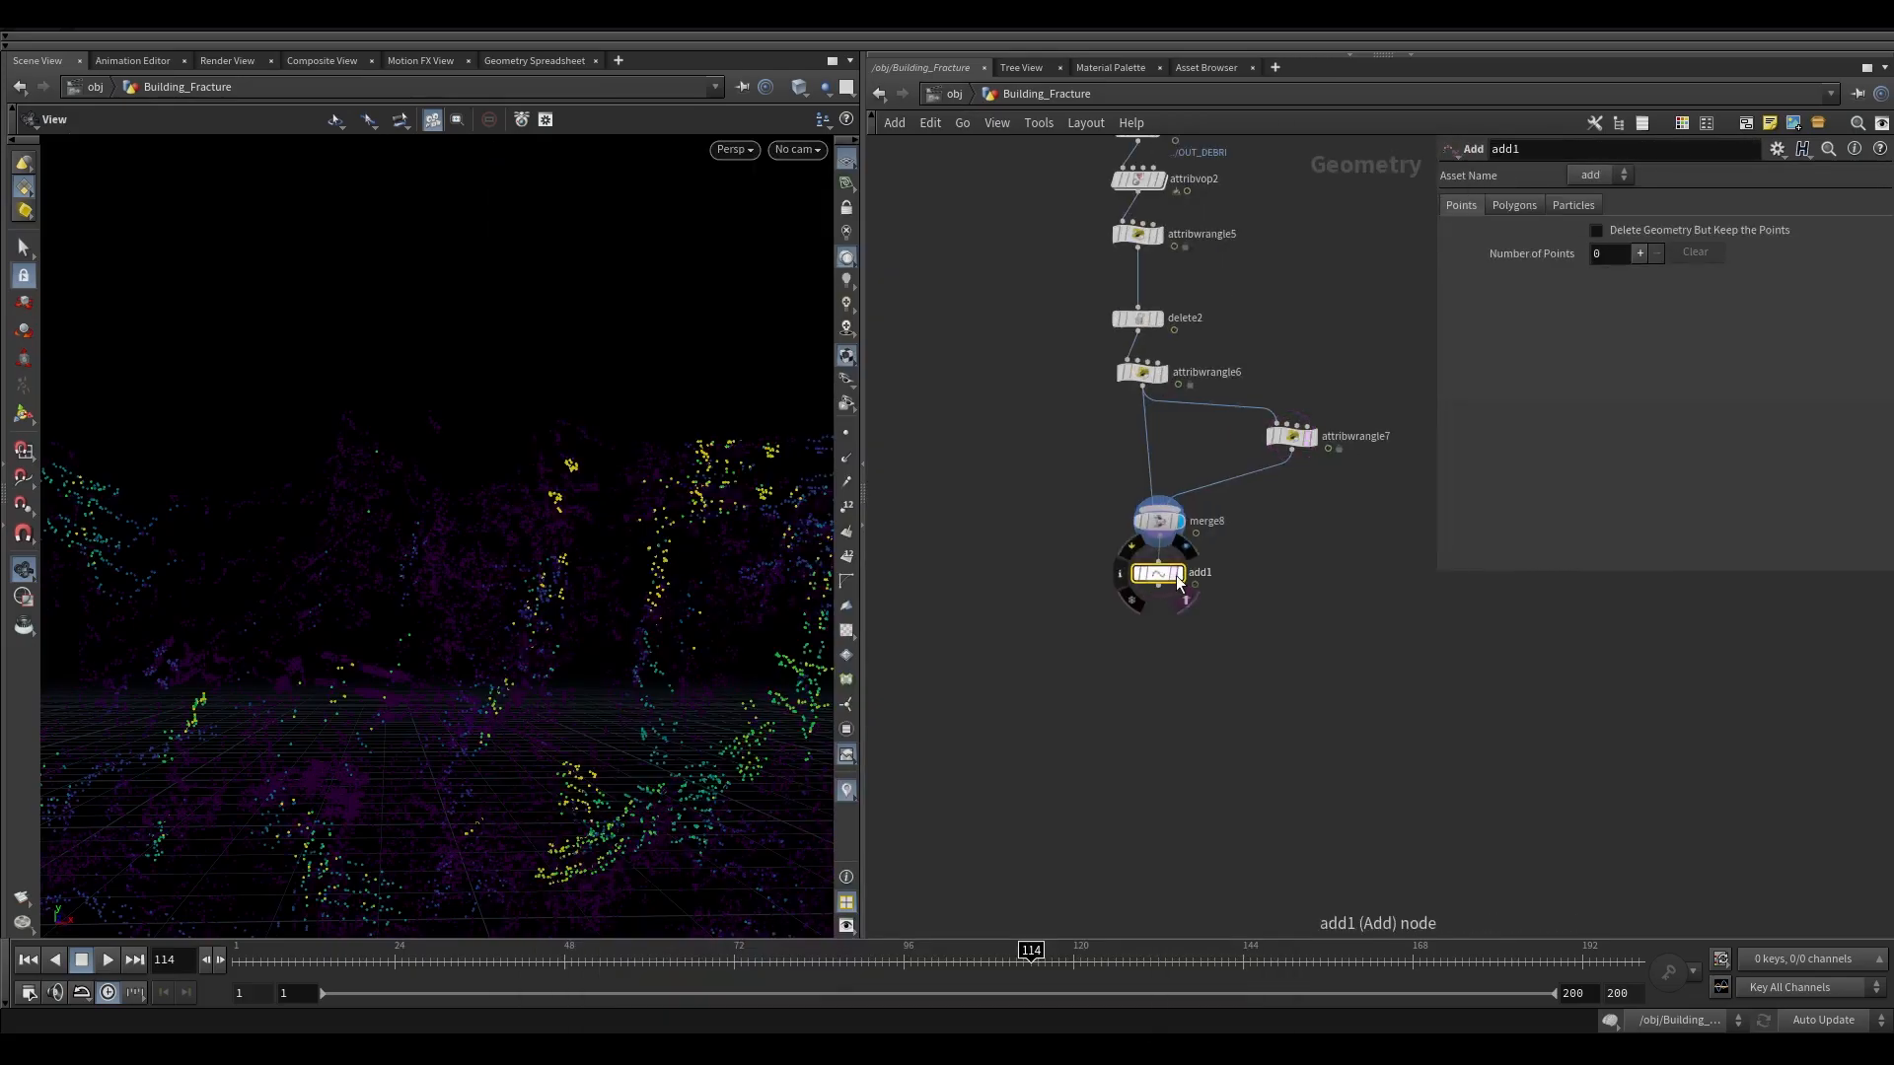
Step: Set the Add node to build polygons by group using the id attribute, display it and view the lines at frame 41
click(1515, 205)
click(1576, 257)
click(1637, 306)
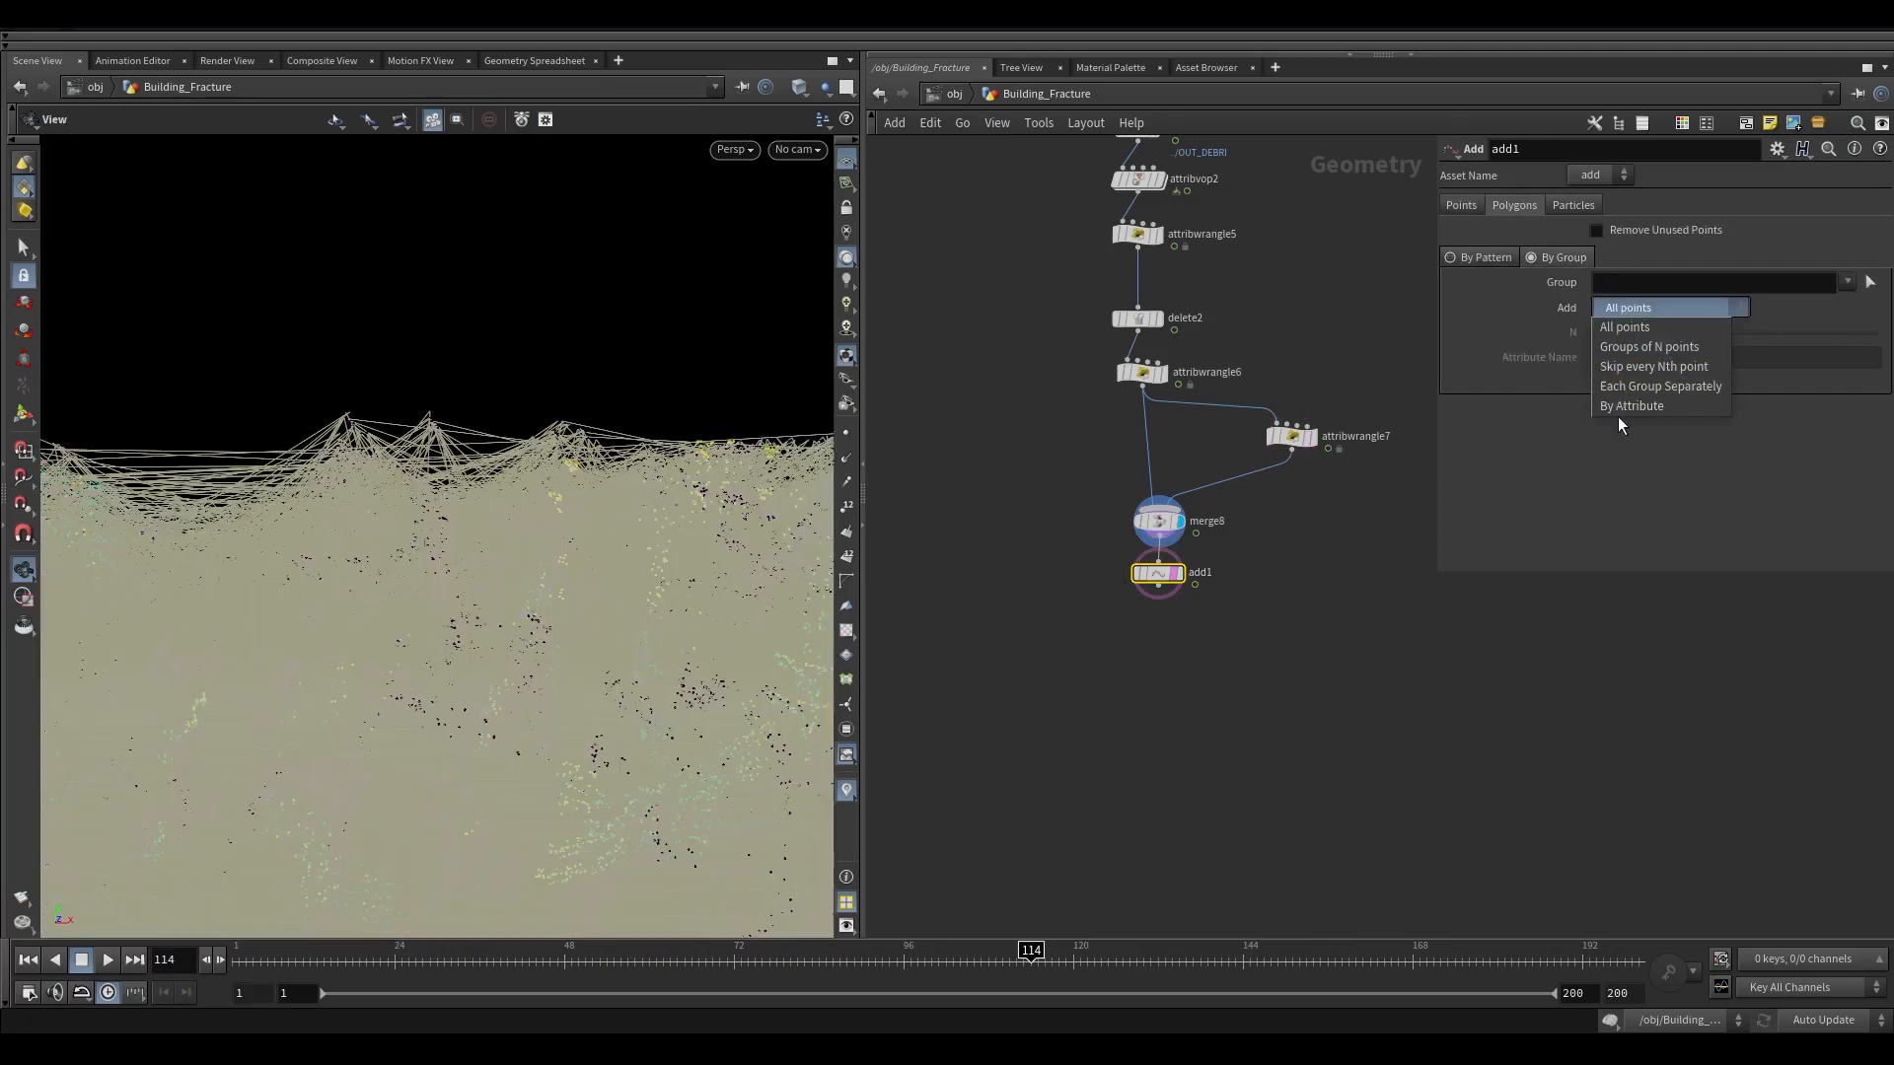
click(1617, 412)
click(1620, 357)
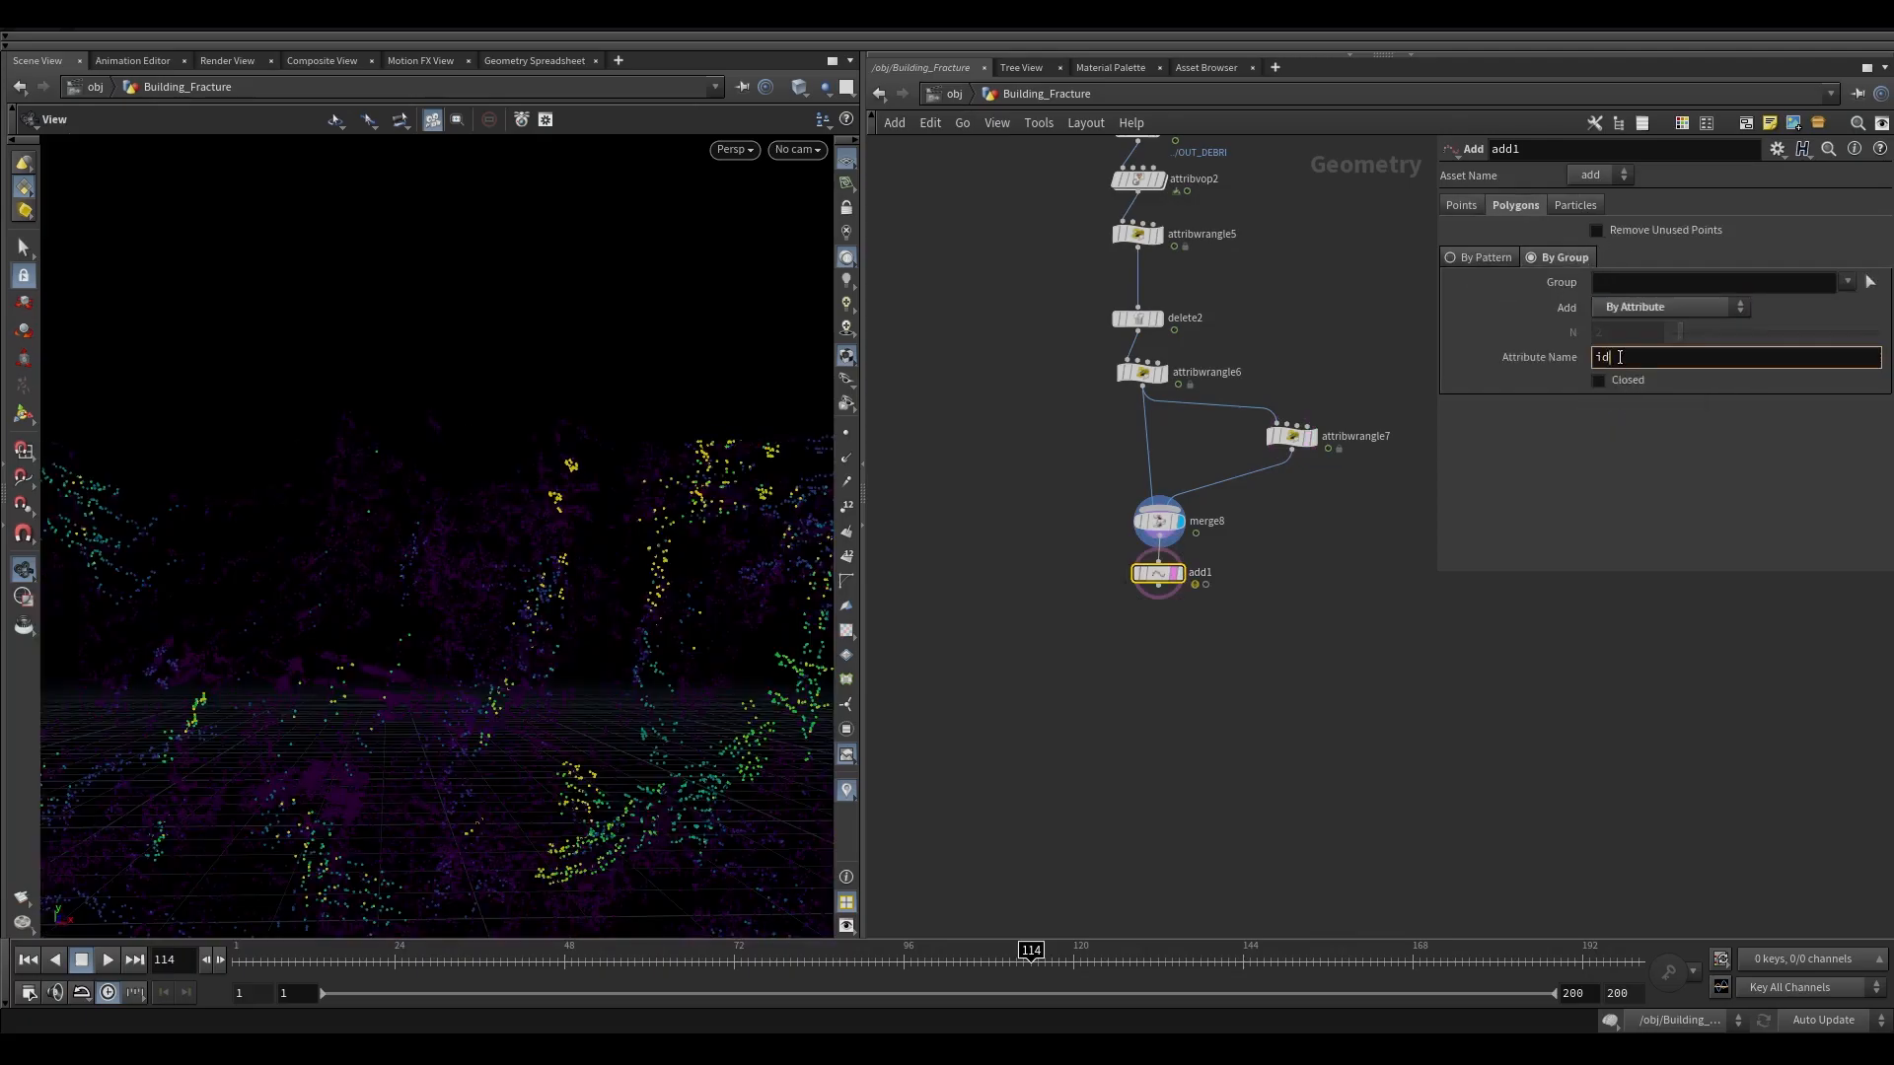
key(Return)
scroll(1146, 596, up, 3)
click(1207, 561)
right_drag(553, 735, 314, 789)
middle_drag(457, 795, 529, 819)
drag(464, 959, 515, 950)
Step: Add a Rest Position node below the Add node and display it
scroll(1302, 591, up, 2)
key(Tab)
text(res)
click(1291, 135)
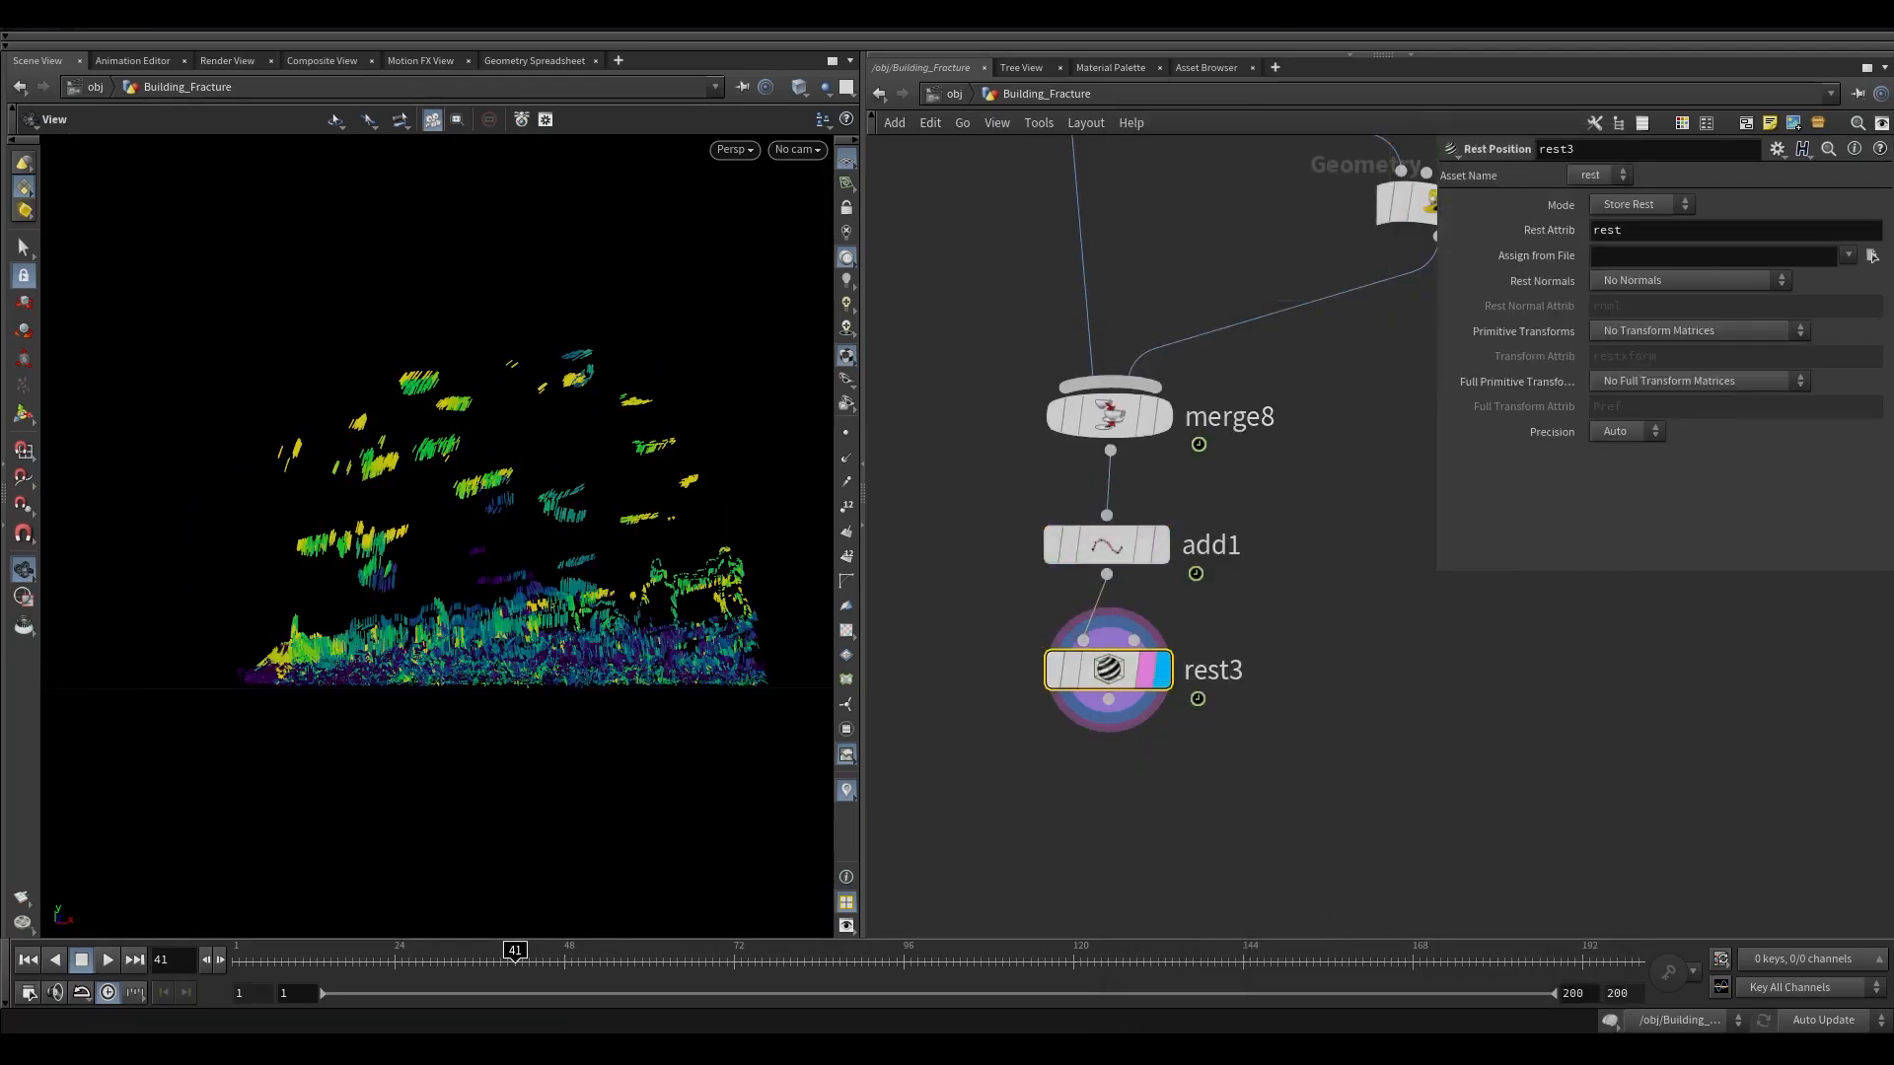
Step: Connect a Resample node to the output of the Rest Position node and display it
click(1113, 727)
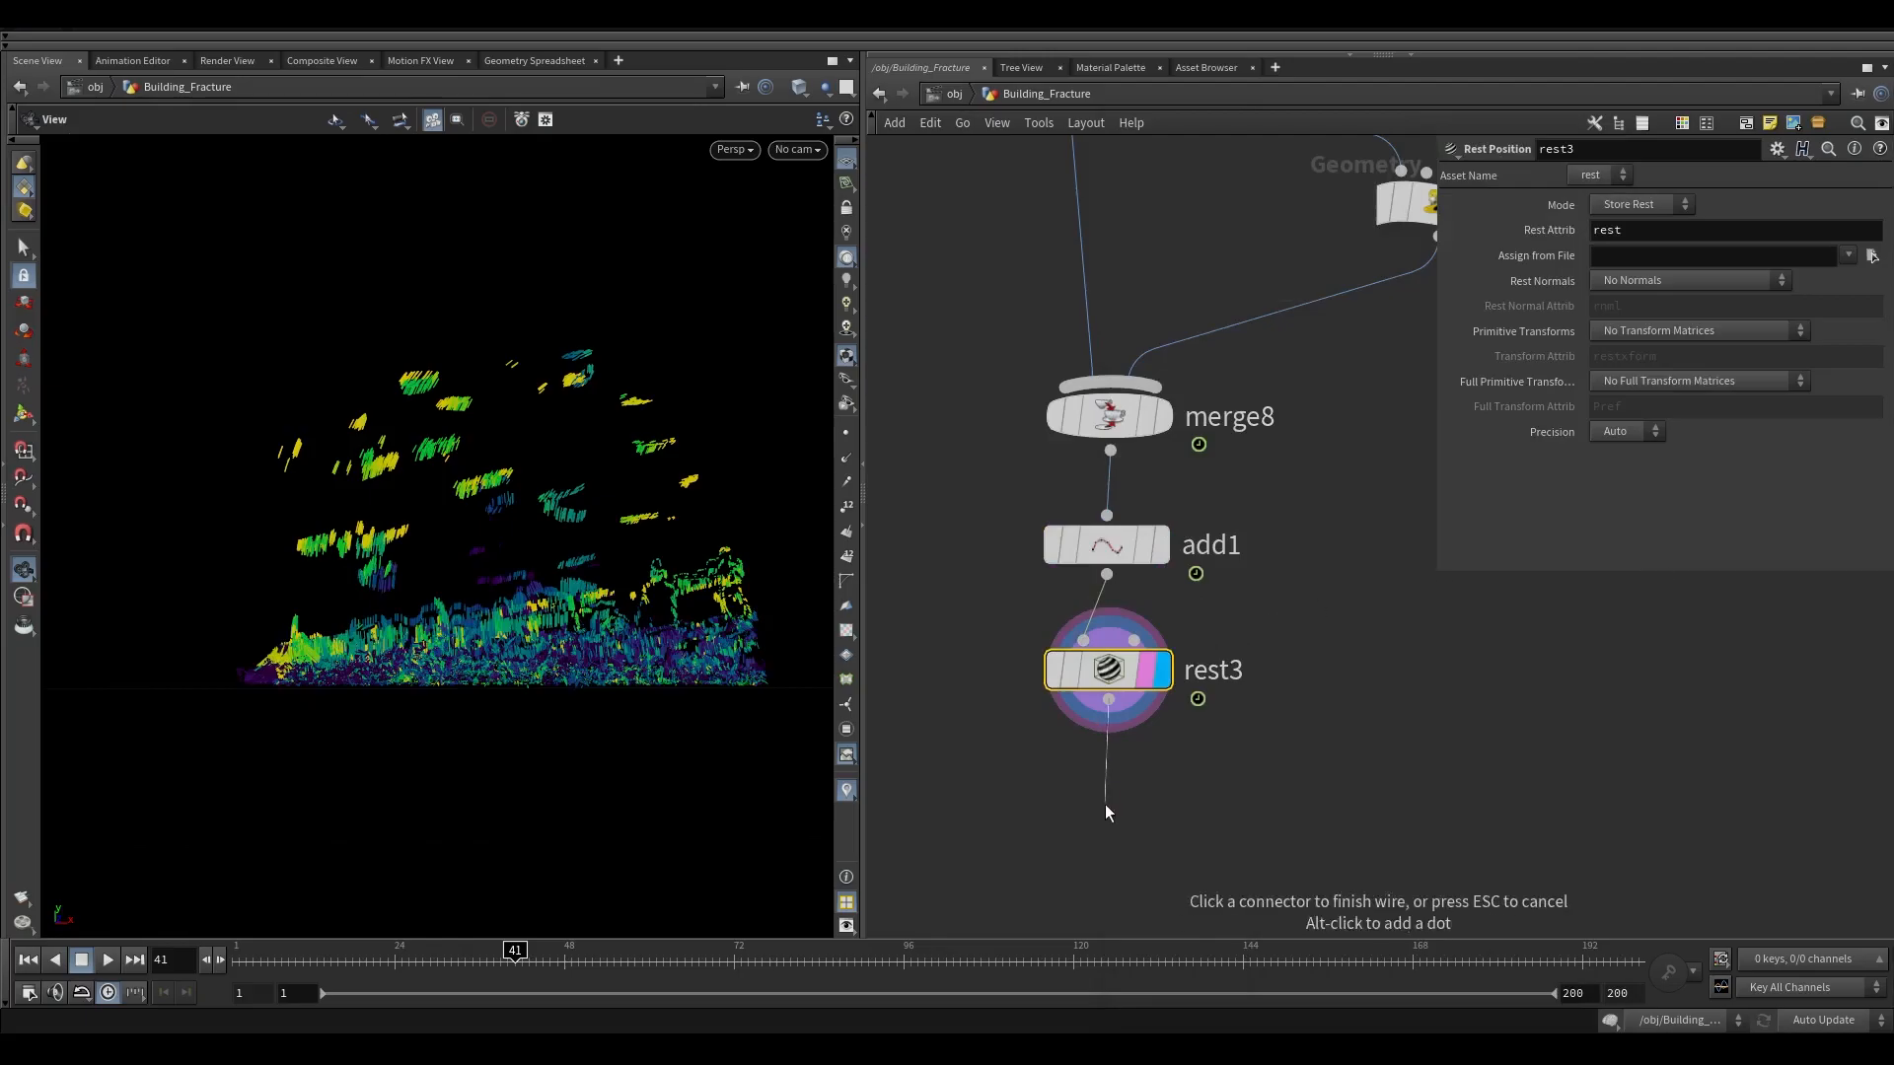
key(Tab)
text(resa)
click(1291, 115)
scroll(1203, 888, up, 3)
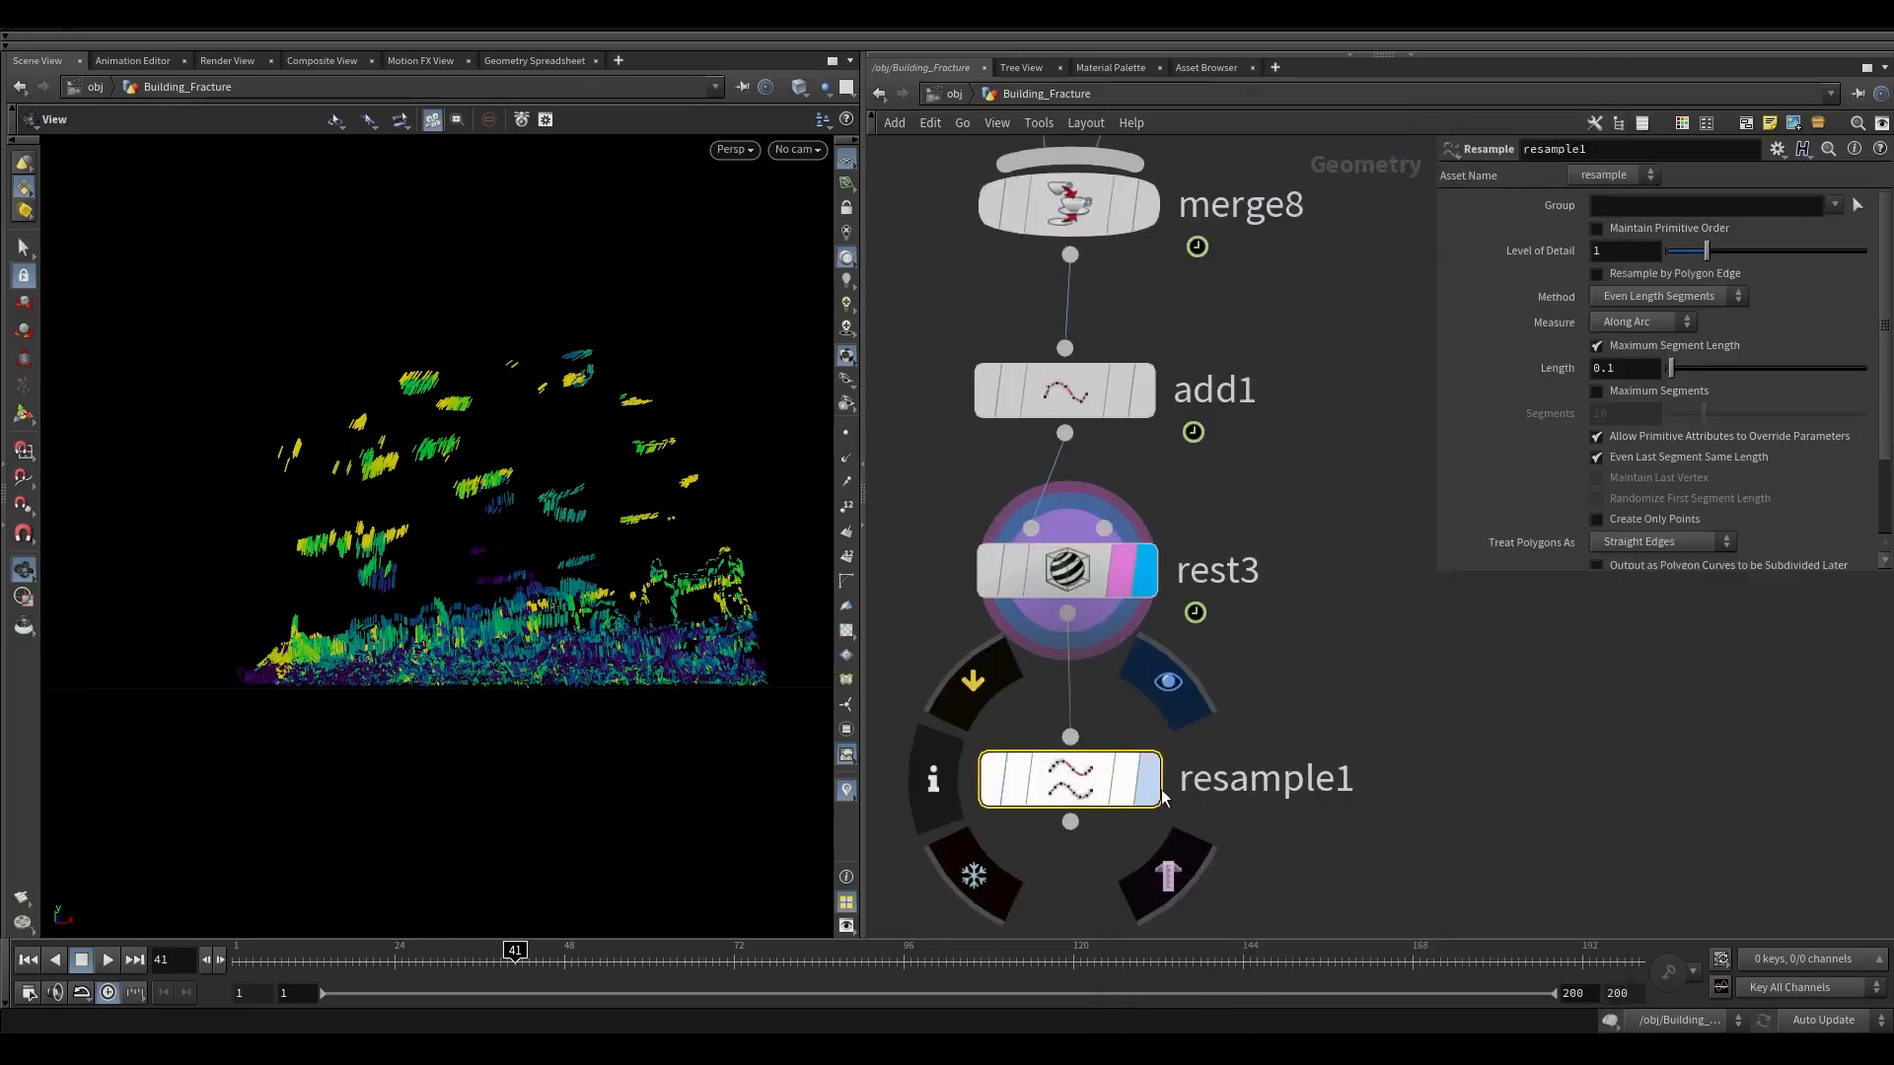
click(1146, 779)
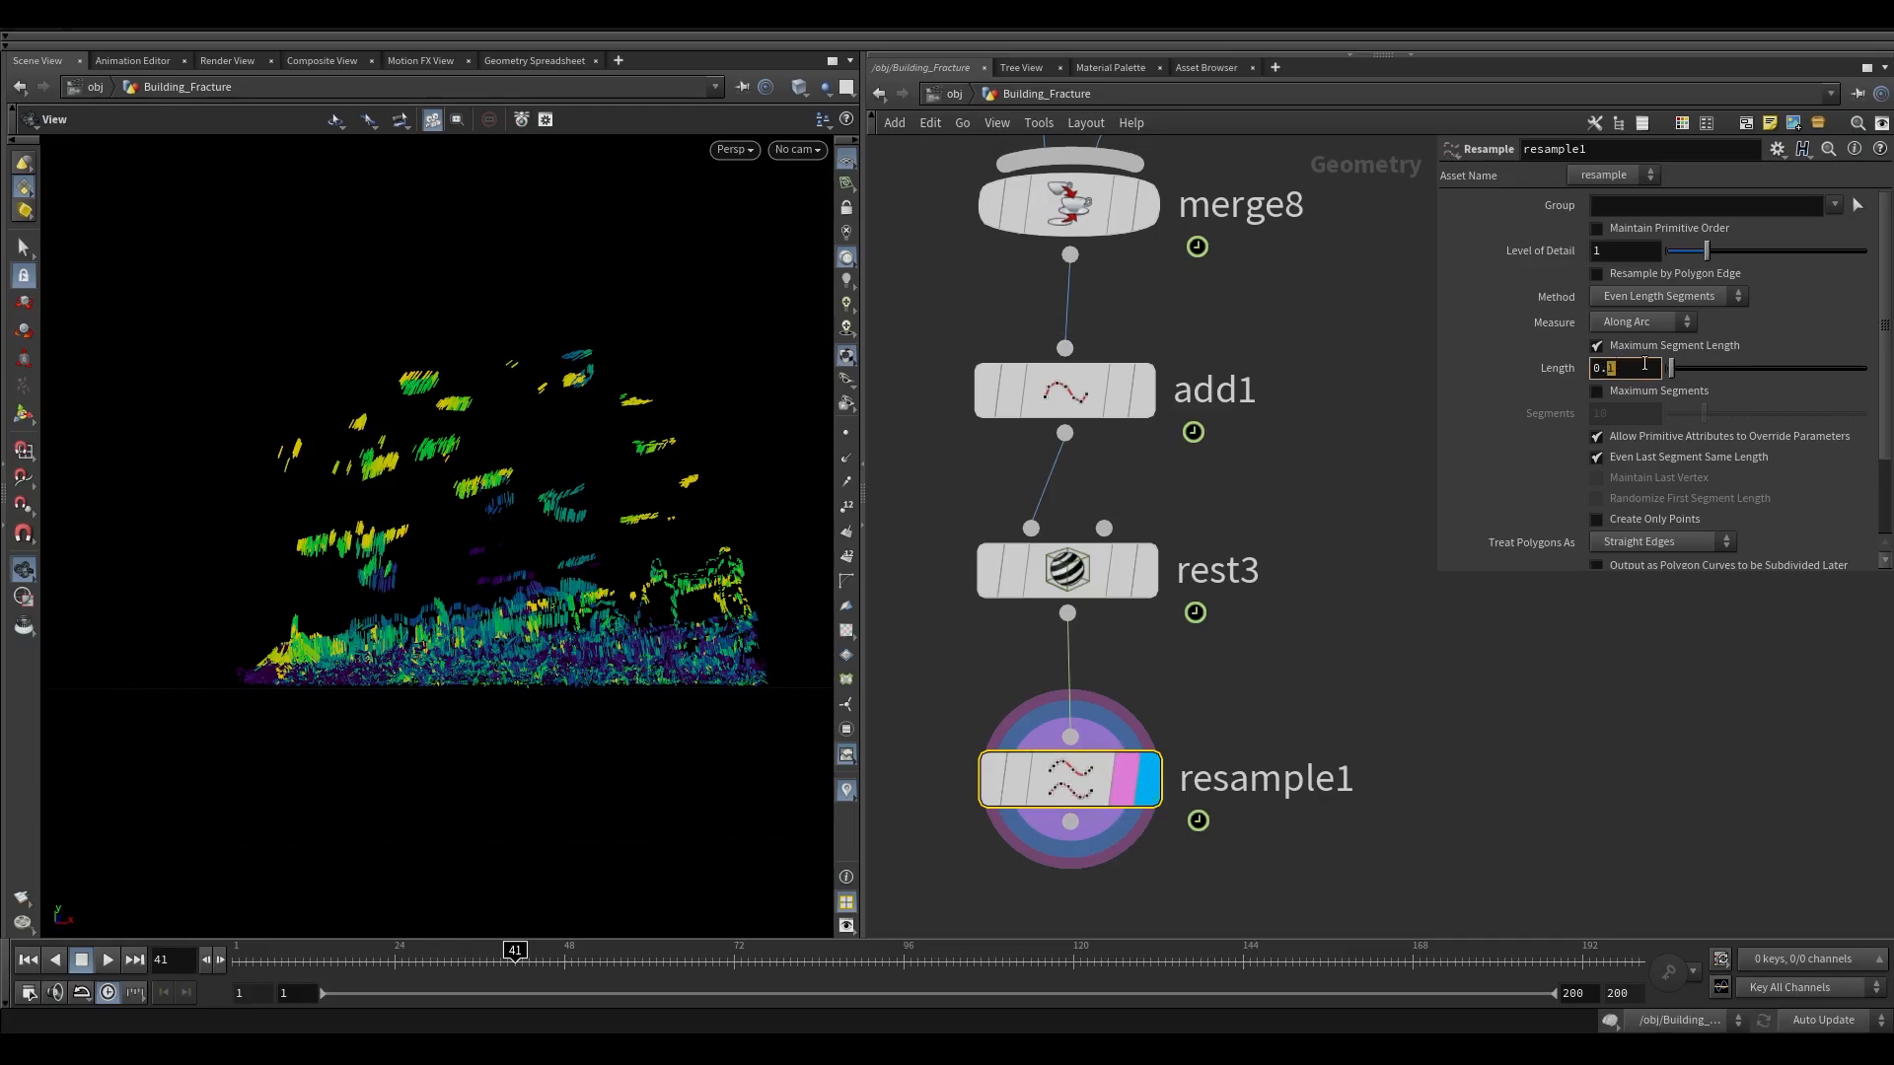
Step: Set the Resample node's maximum segment length to 0.05 and show the line points in the viewport
click(1150, 679)
middle_drag(1335, 680, 1359, 365)
scroll(1359, 365, up, 1)
right_drag(779, 375, 765, 315)
click(846, 434)
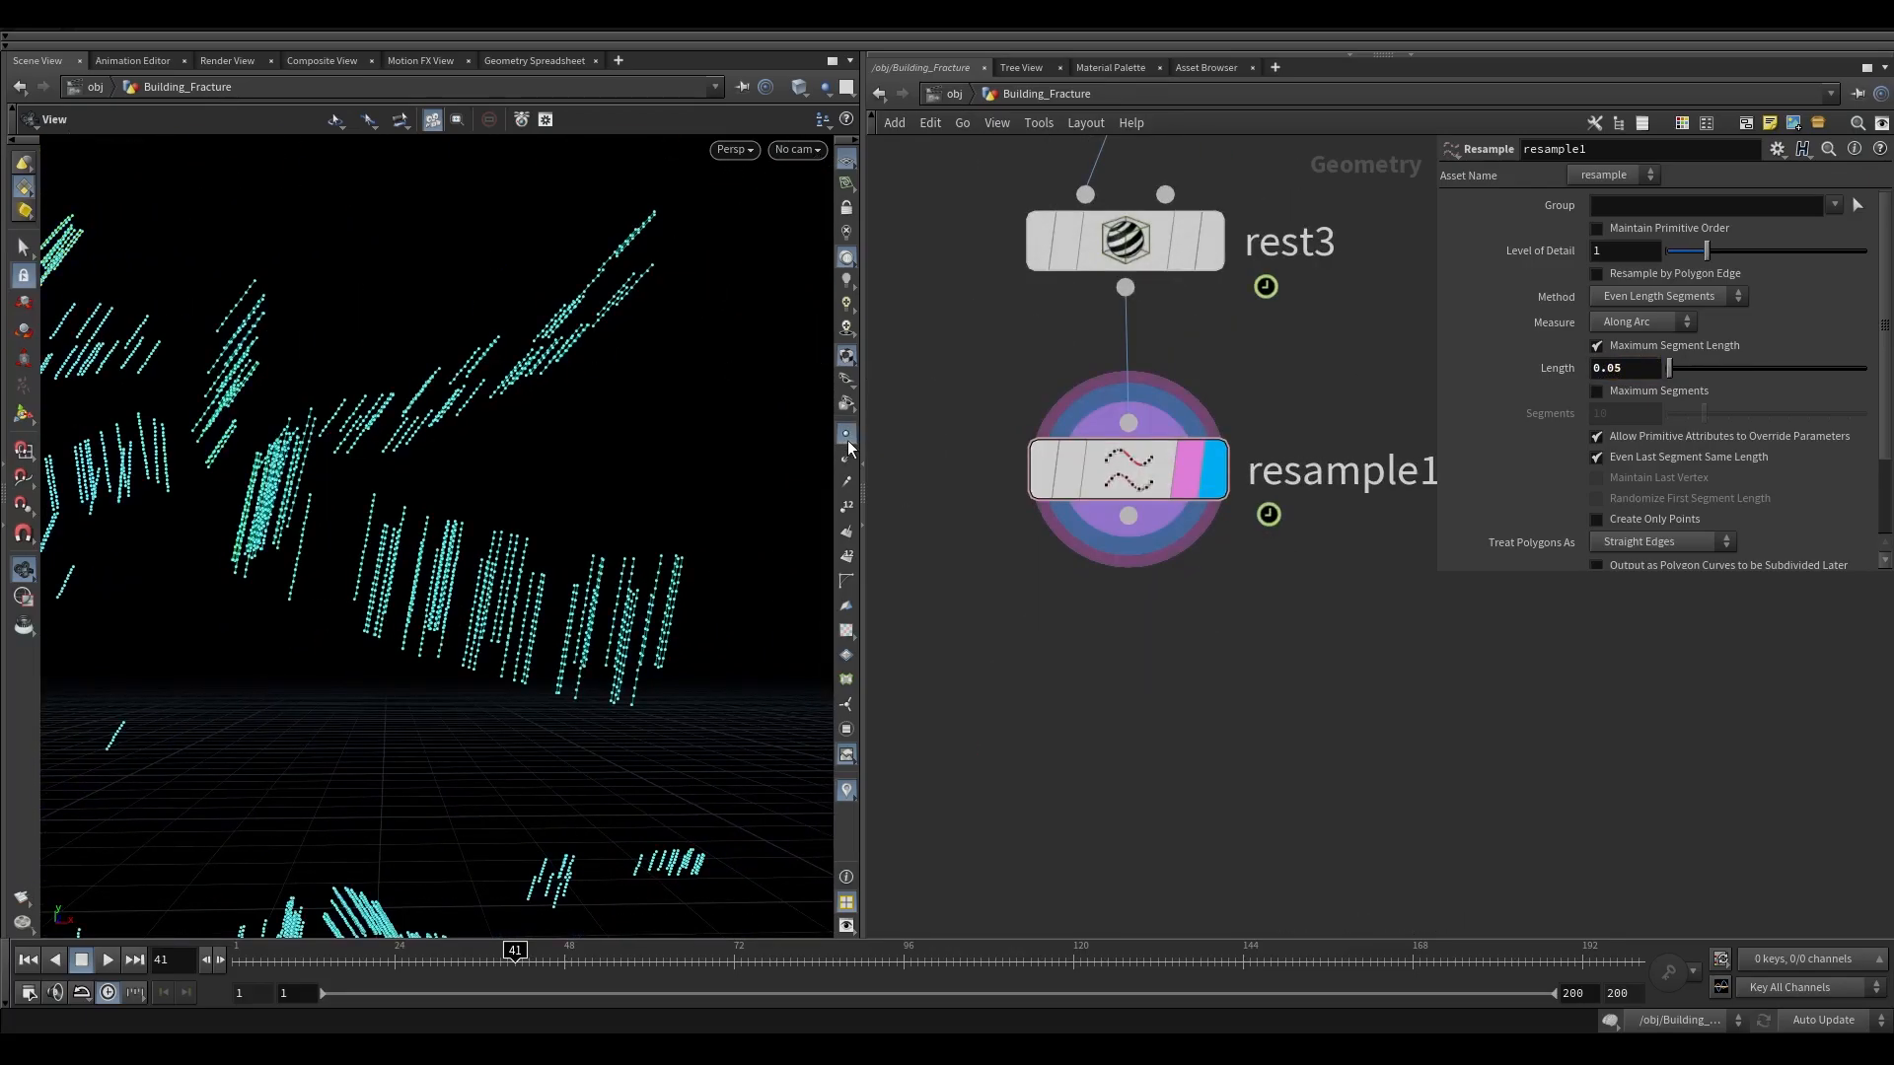
Step: Append a Point Jitter node below the Resample, display it and reduce its jitter scale
mouse_move(1050, 430)
click(1002, 379)
click(1002, 379)
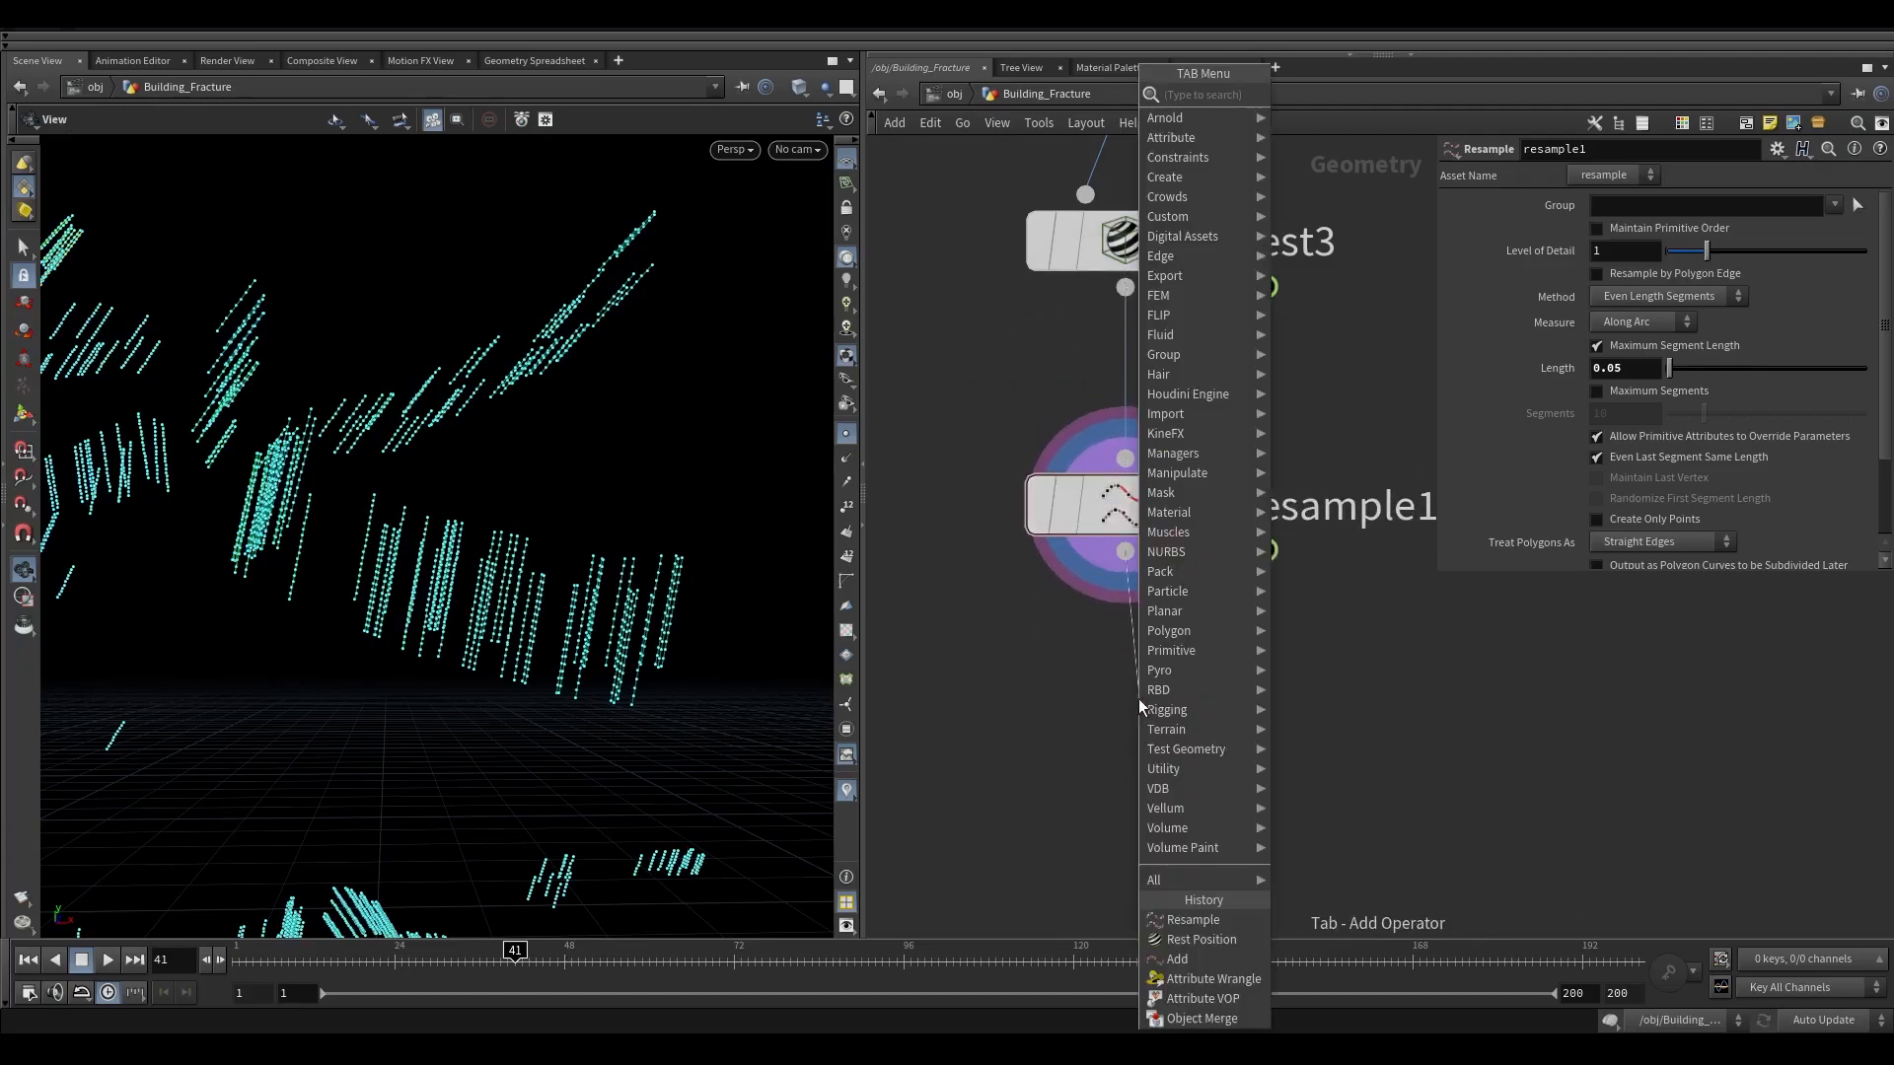
key(Tab)
text(pointji)
key(Return)
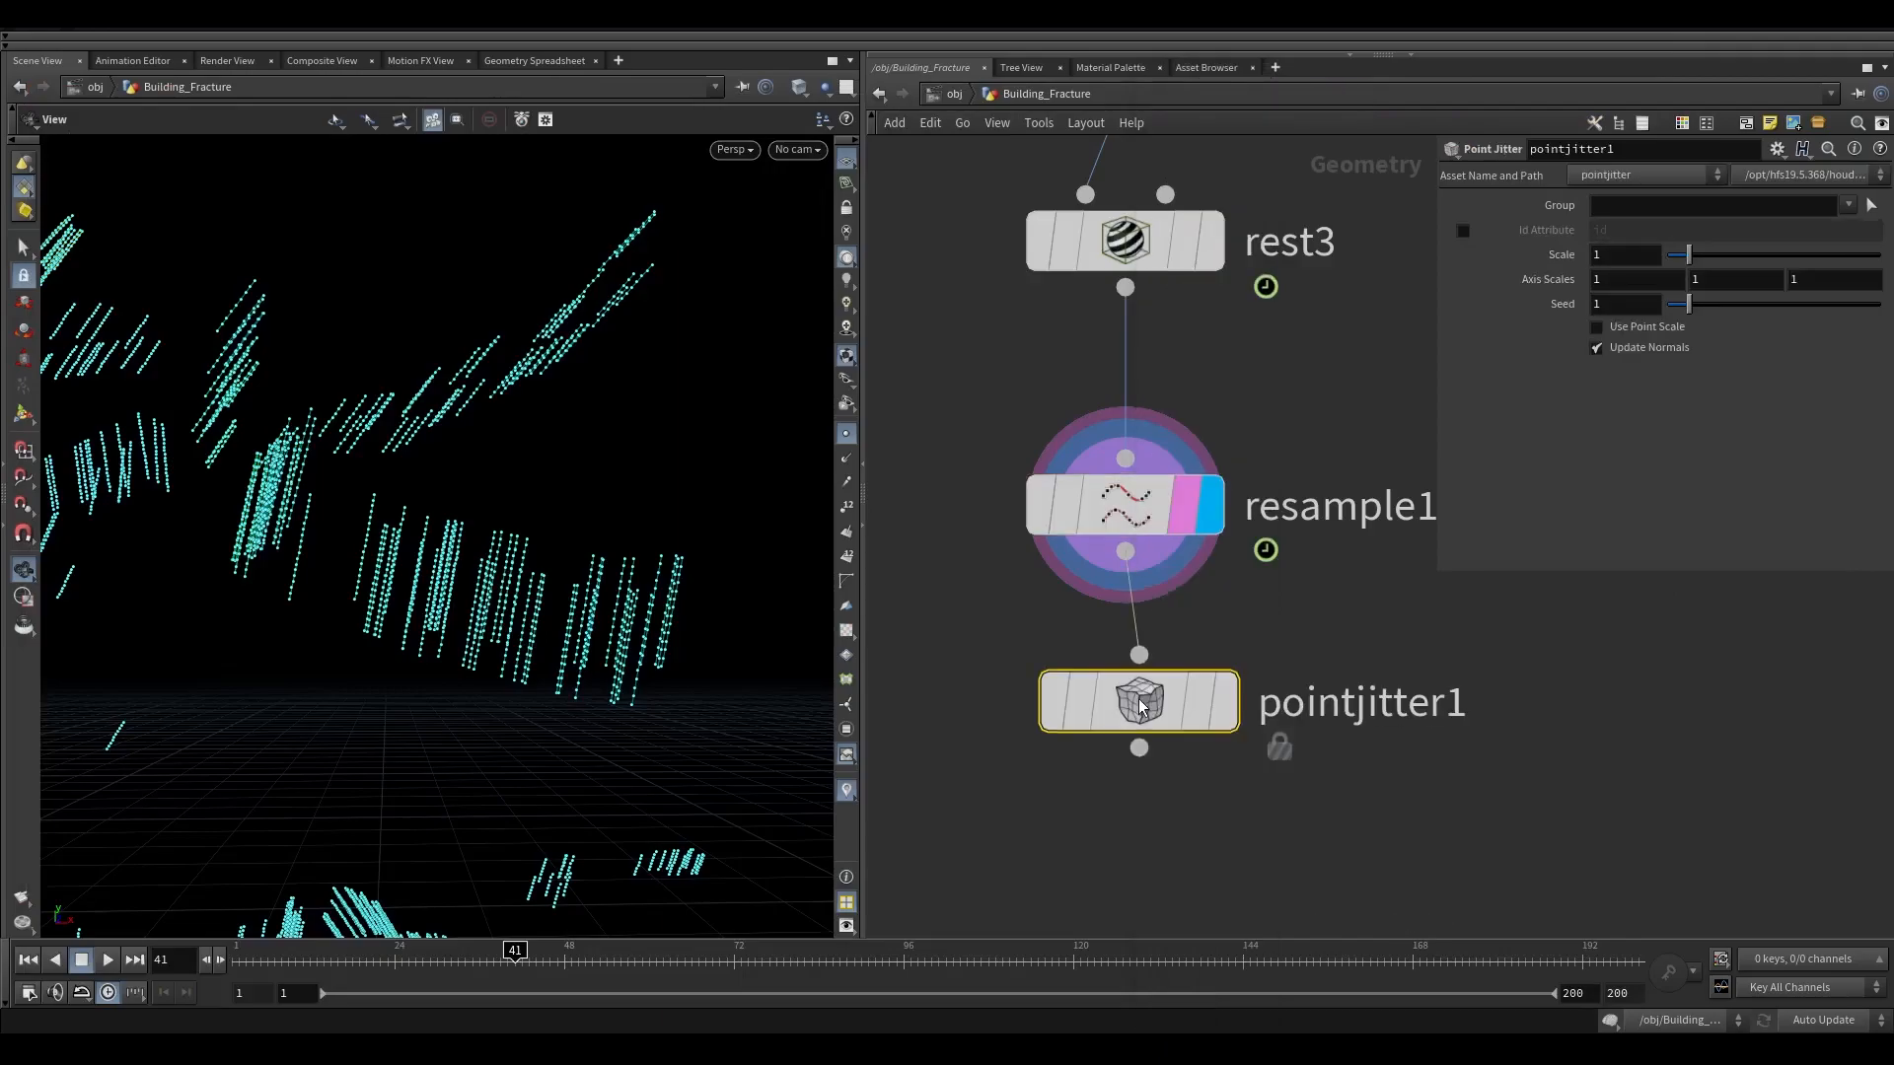
click(1223, 701)
drag(1617, 255, 1500, 256)
text(0.)
Step: Add a second Resample below the Point Jitter, display it and set its segment length to 0.05
key(Tab)
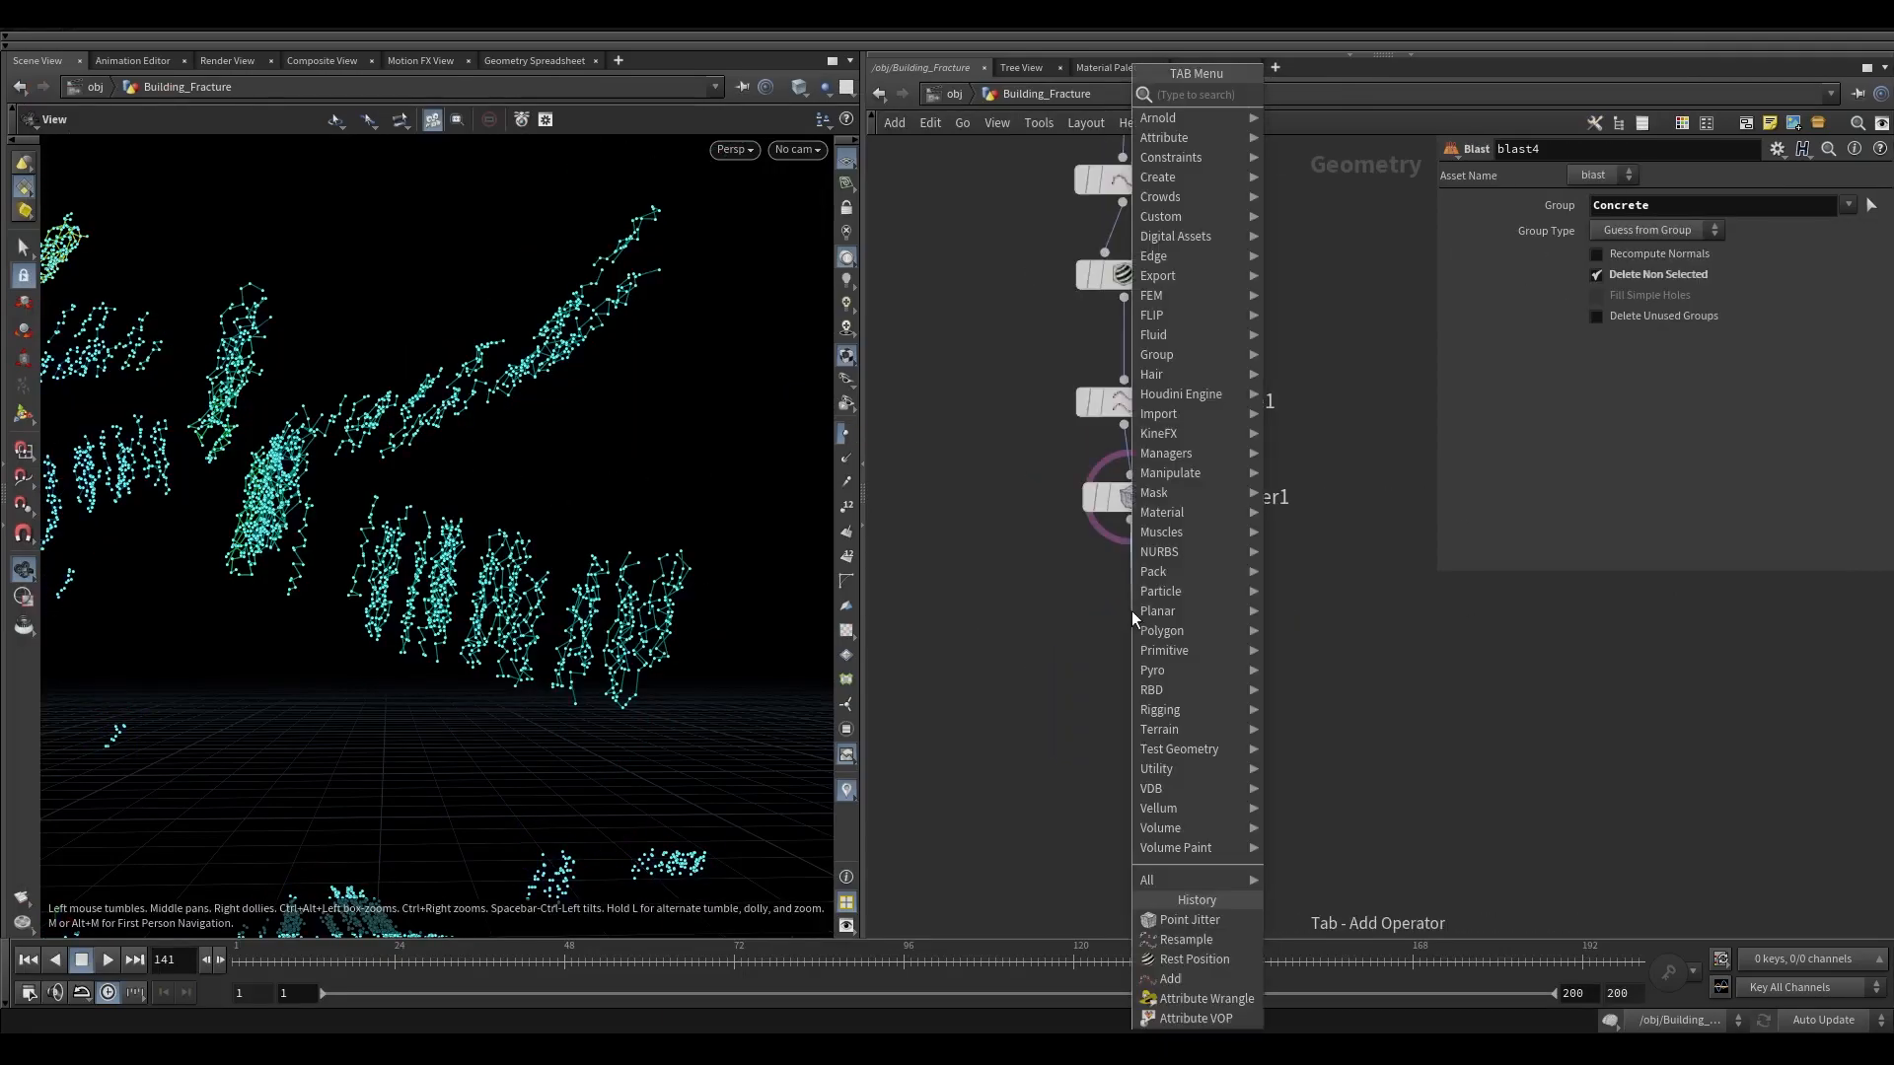
text(resam)
key(Return)
scroll(1164, 655, up, 3)
click(1176, 593)
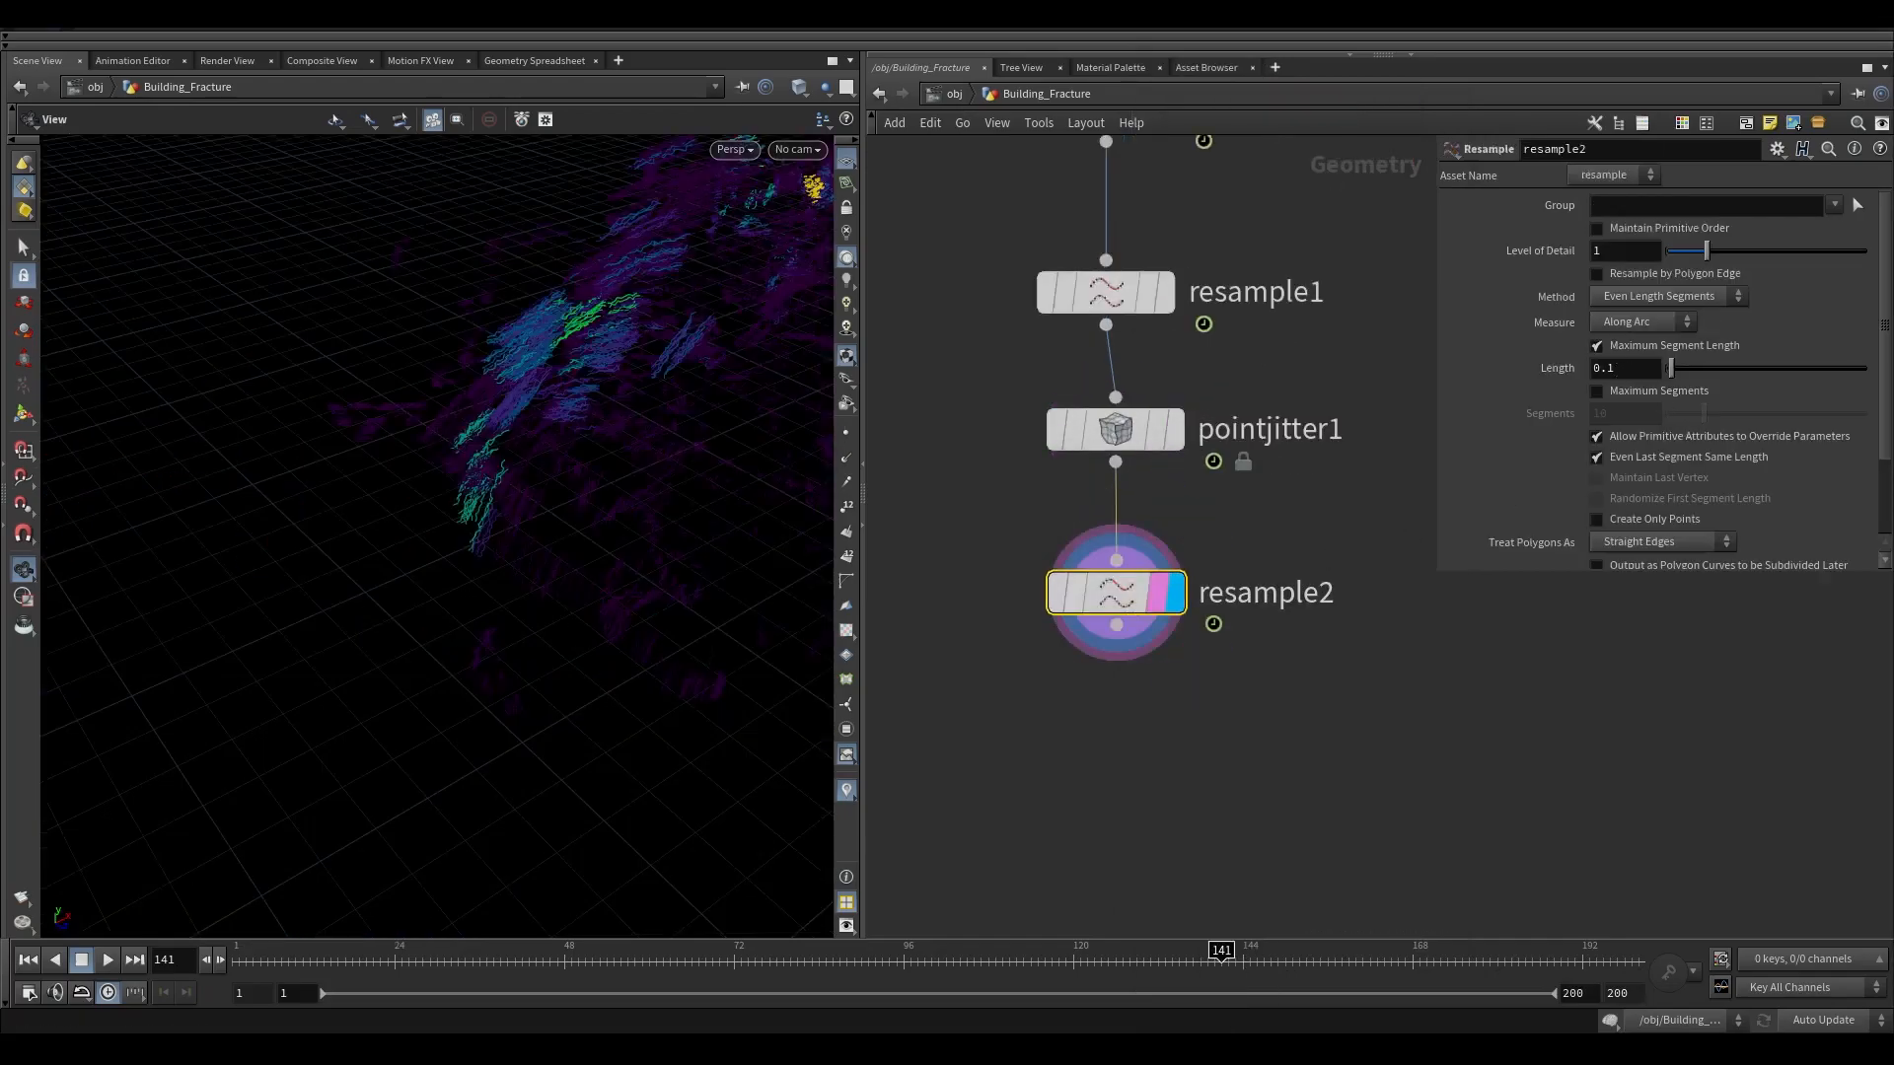
click(1607, 368)
text(05)
key(Return)
click(1052, 535)
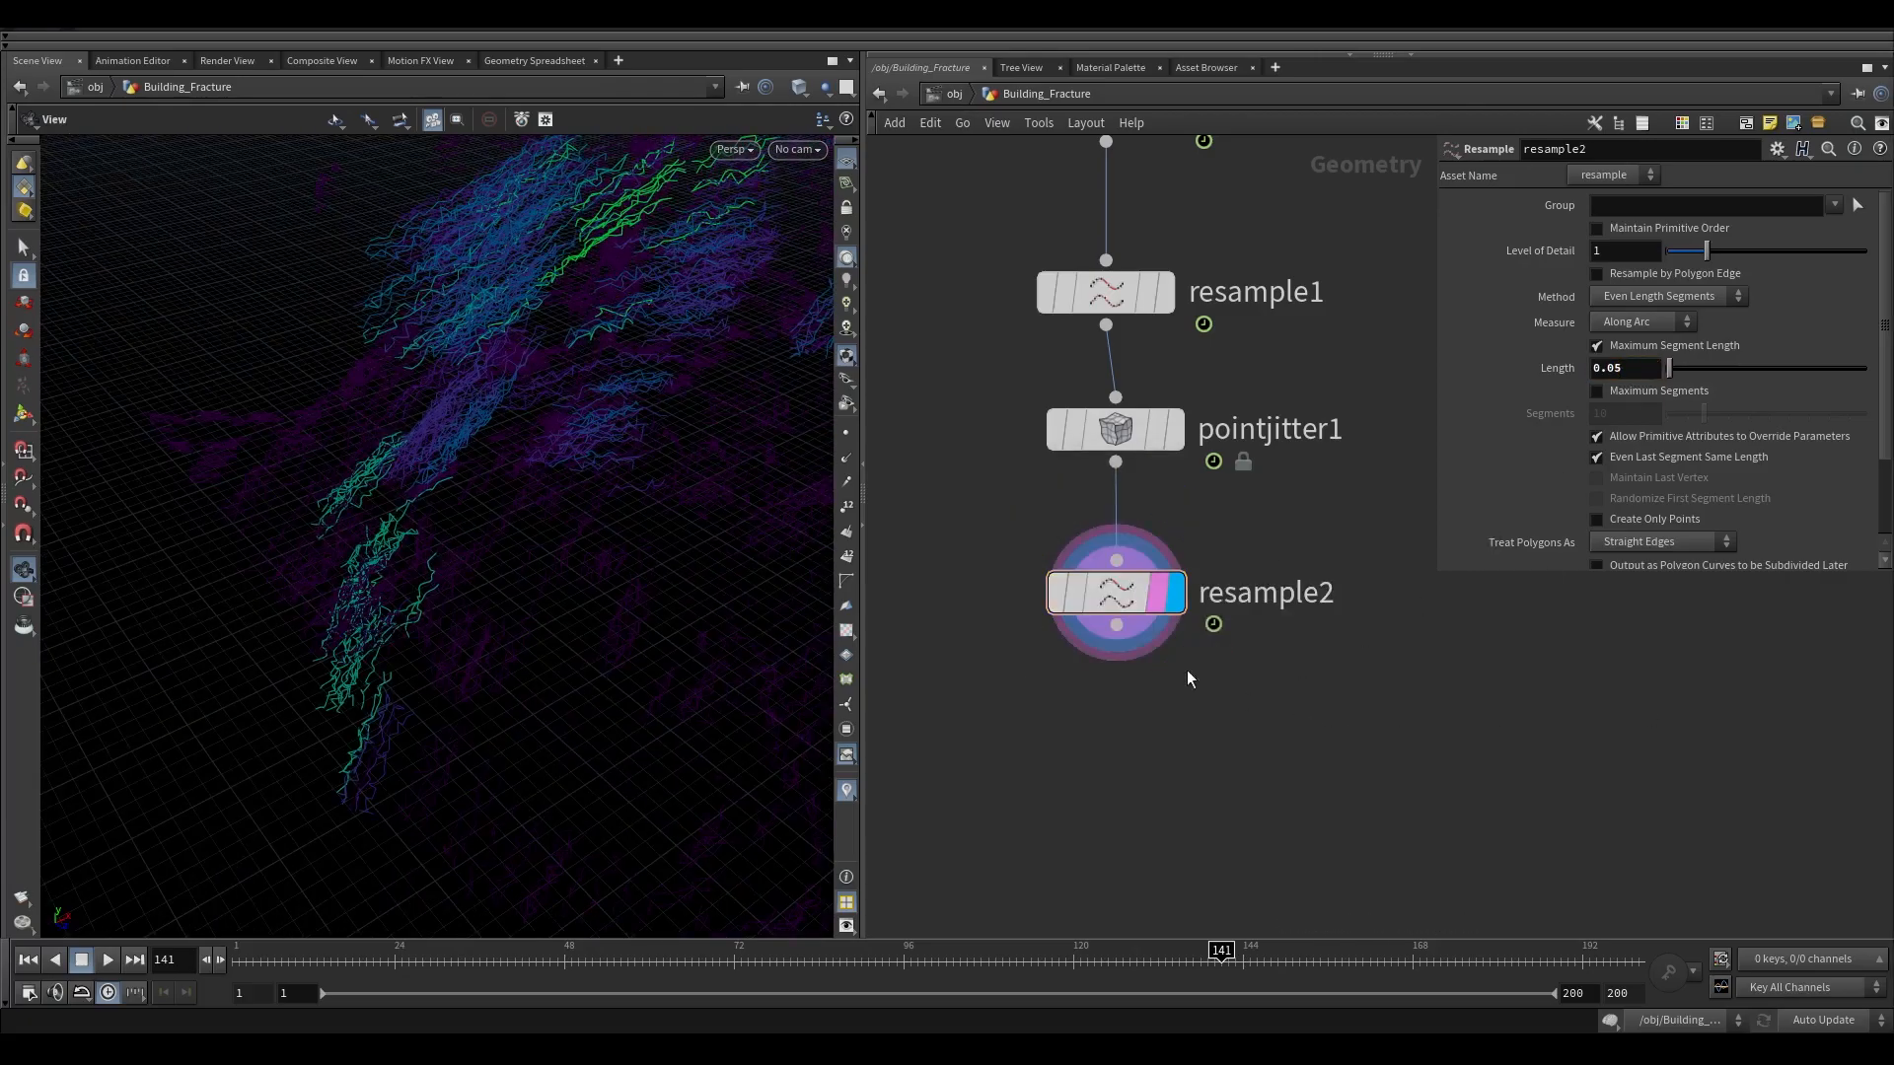
Step: Add an Attribute Wrangle below the second Resample and display it
key(Tab)
text(atw)
key(Return)
click(1115, 728)
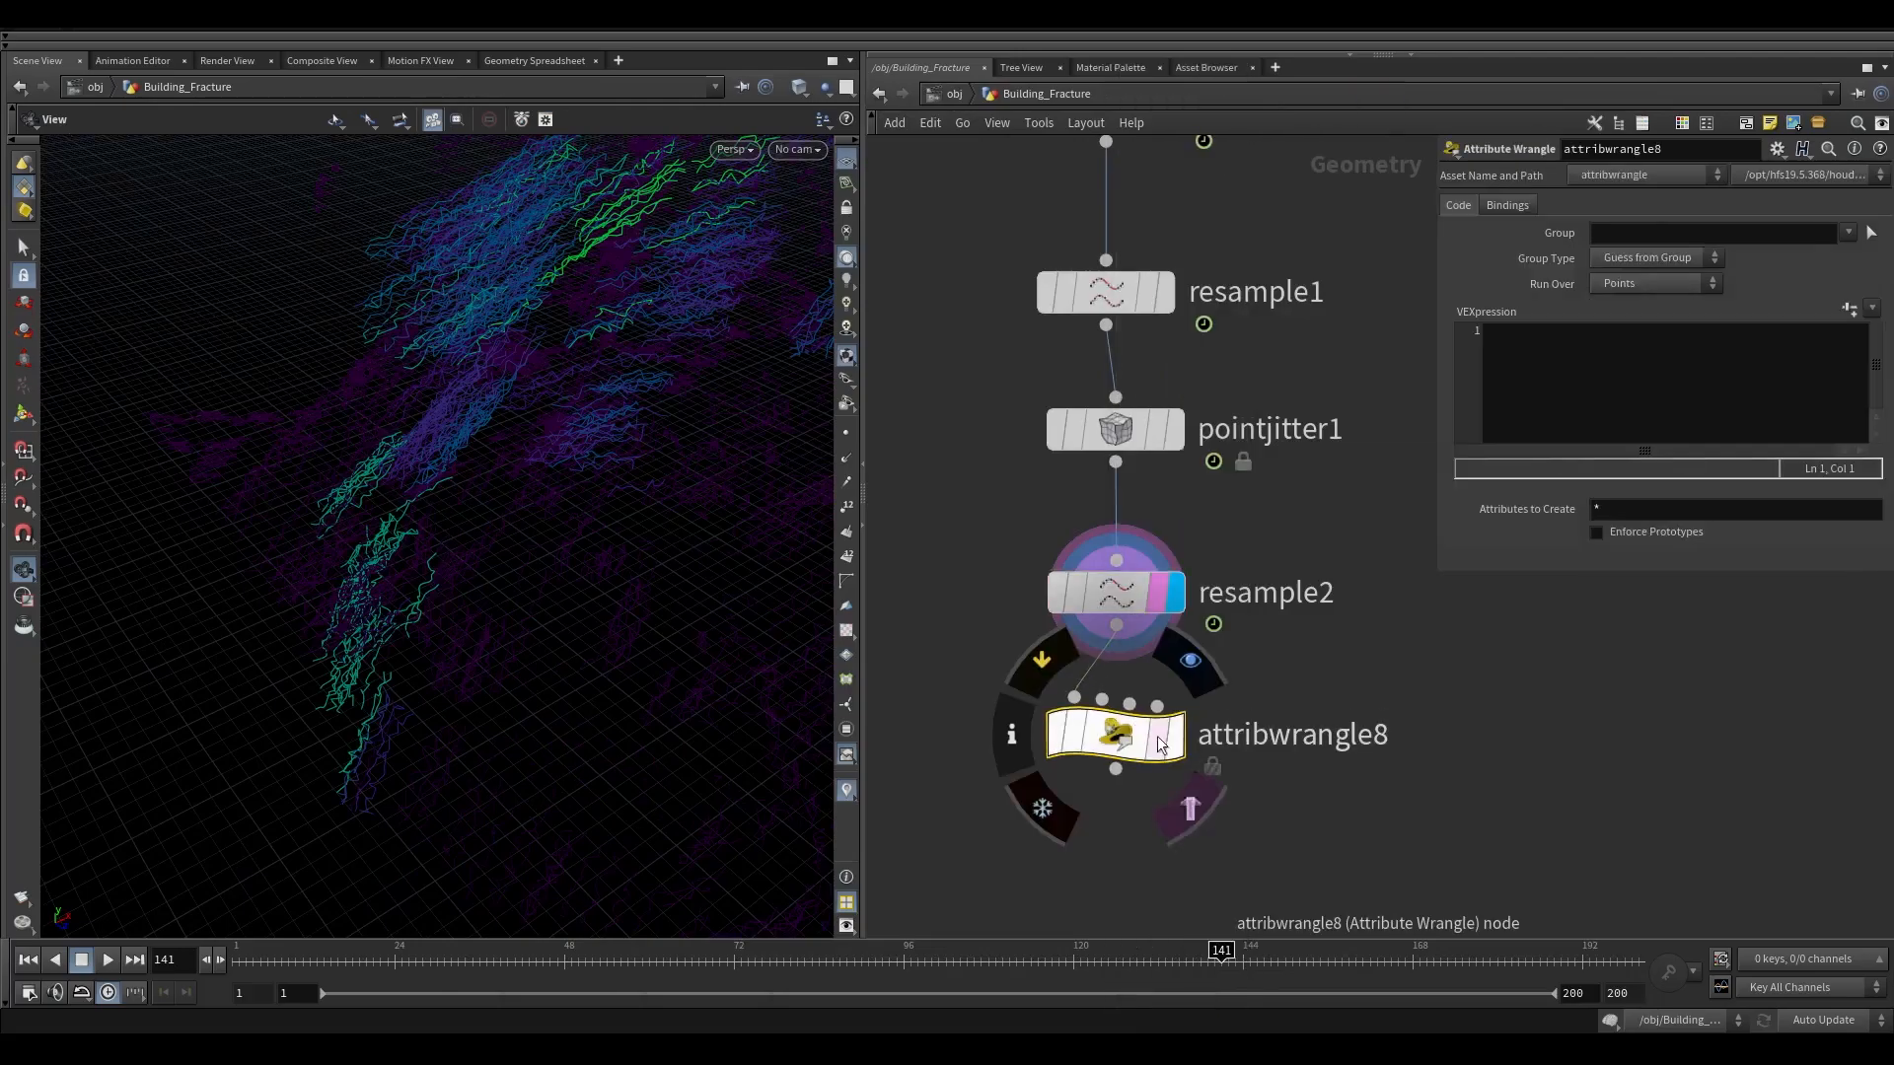
click(1166, 741)
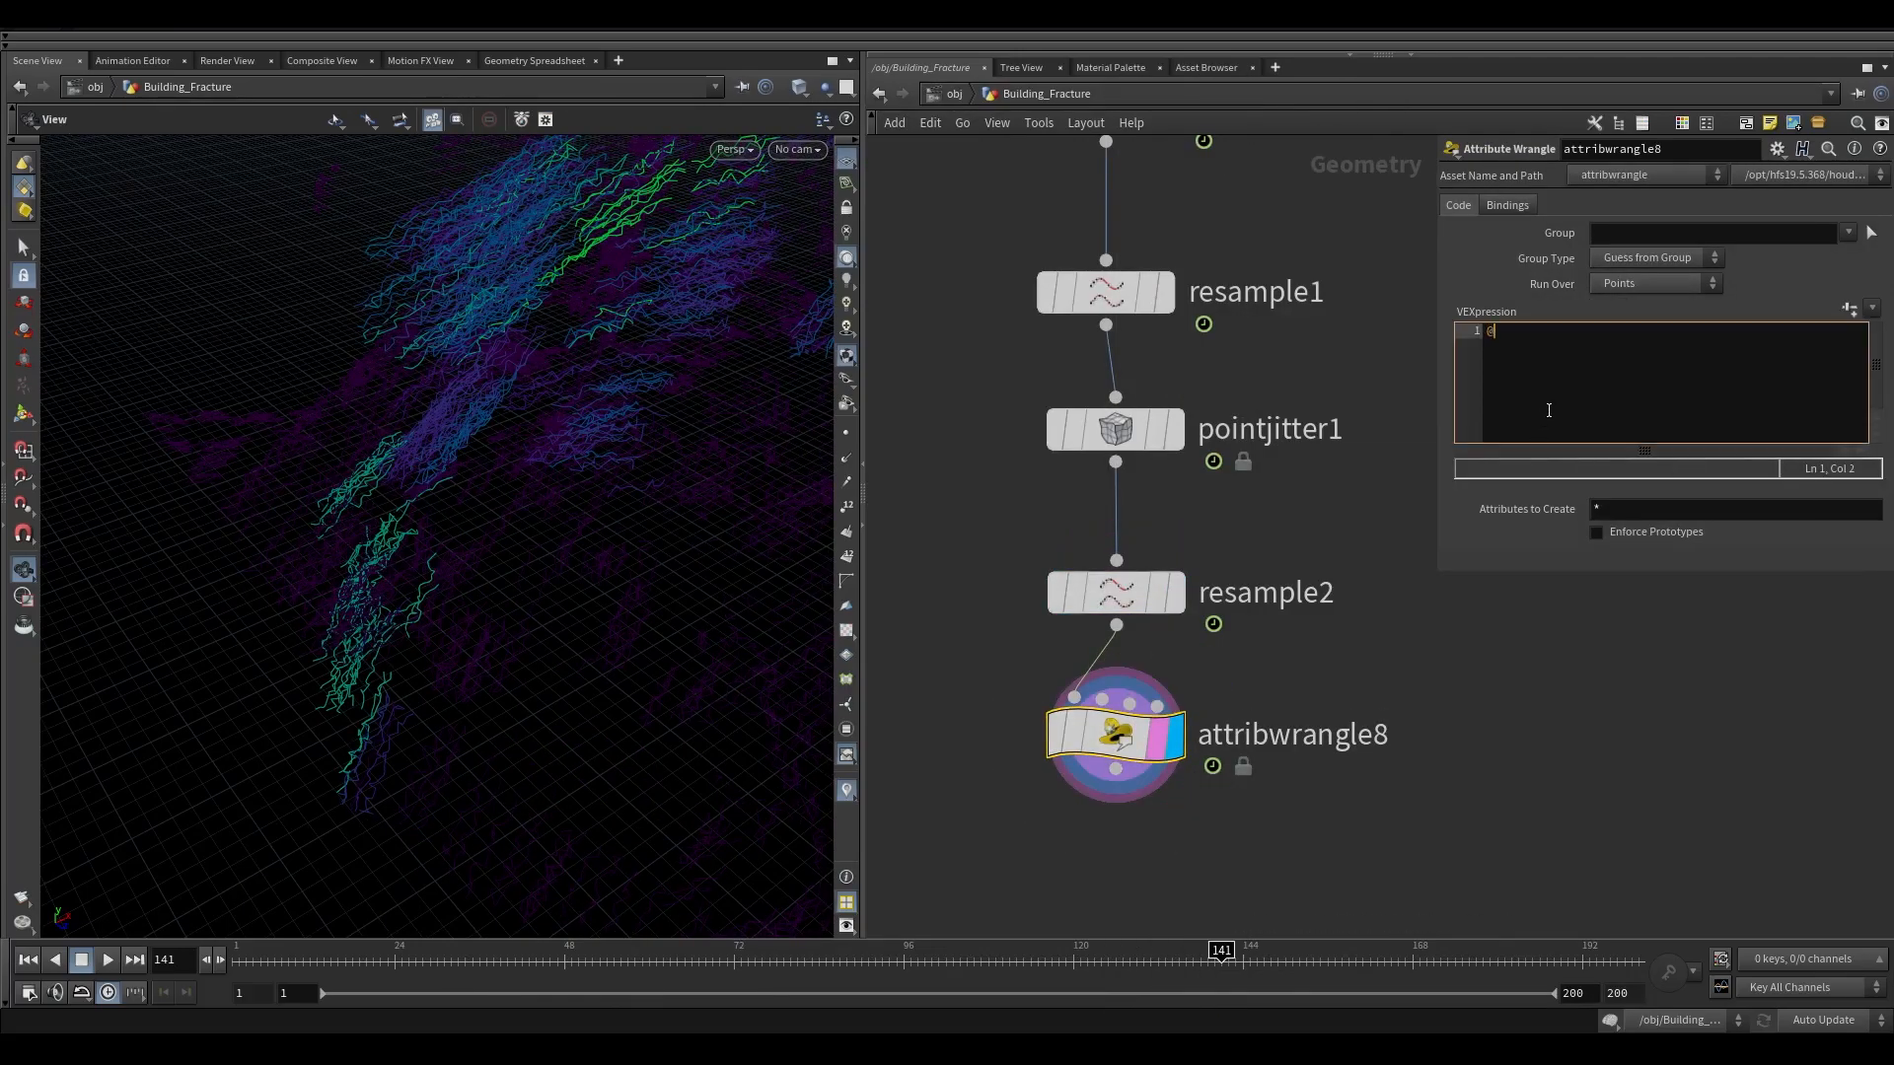
text(rp)@r)
text(@)
click(1331, 693)
drag(426, 434, 542, 294)
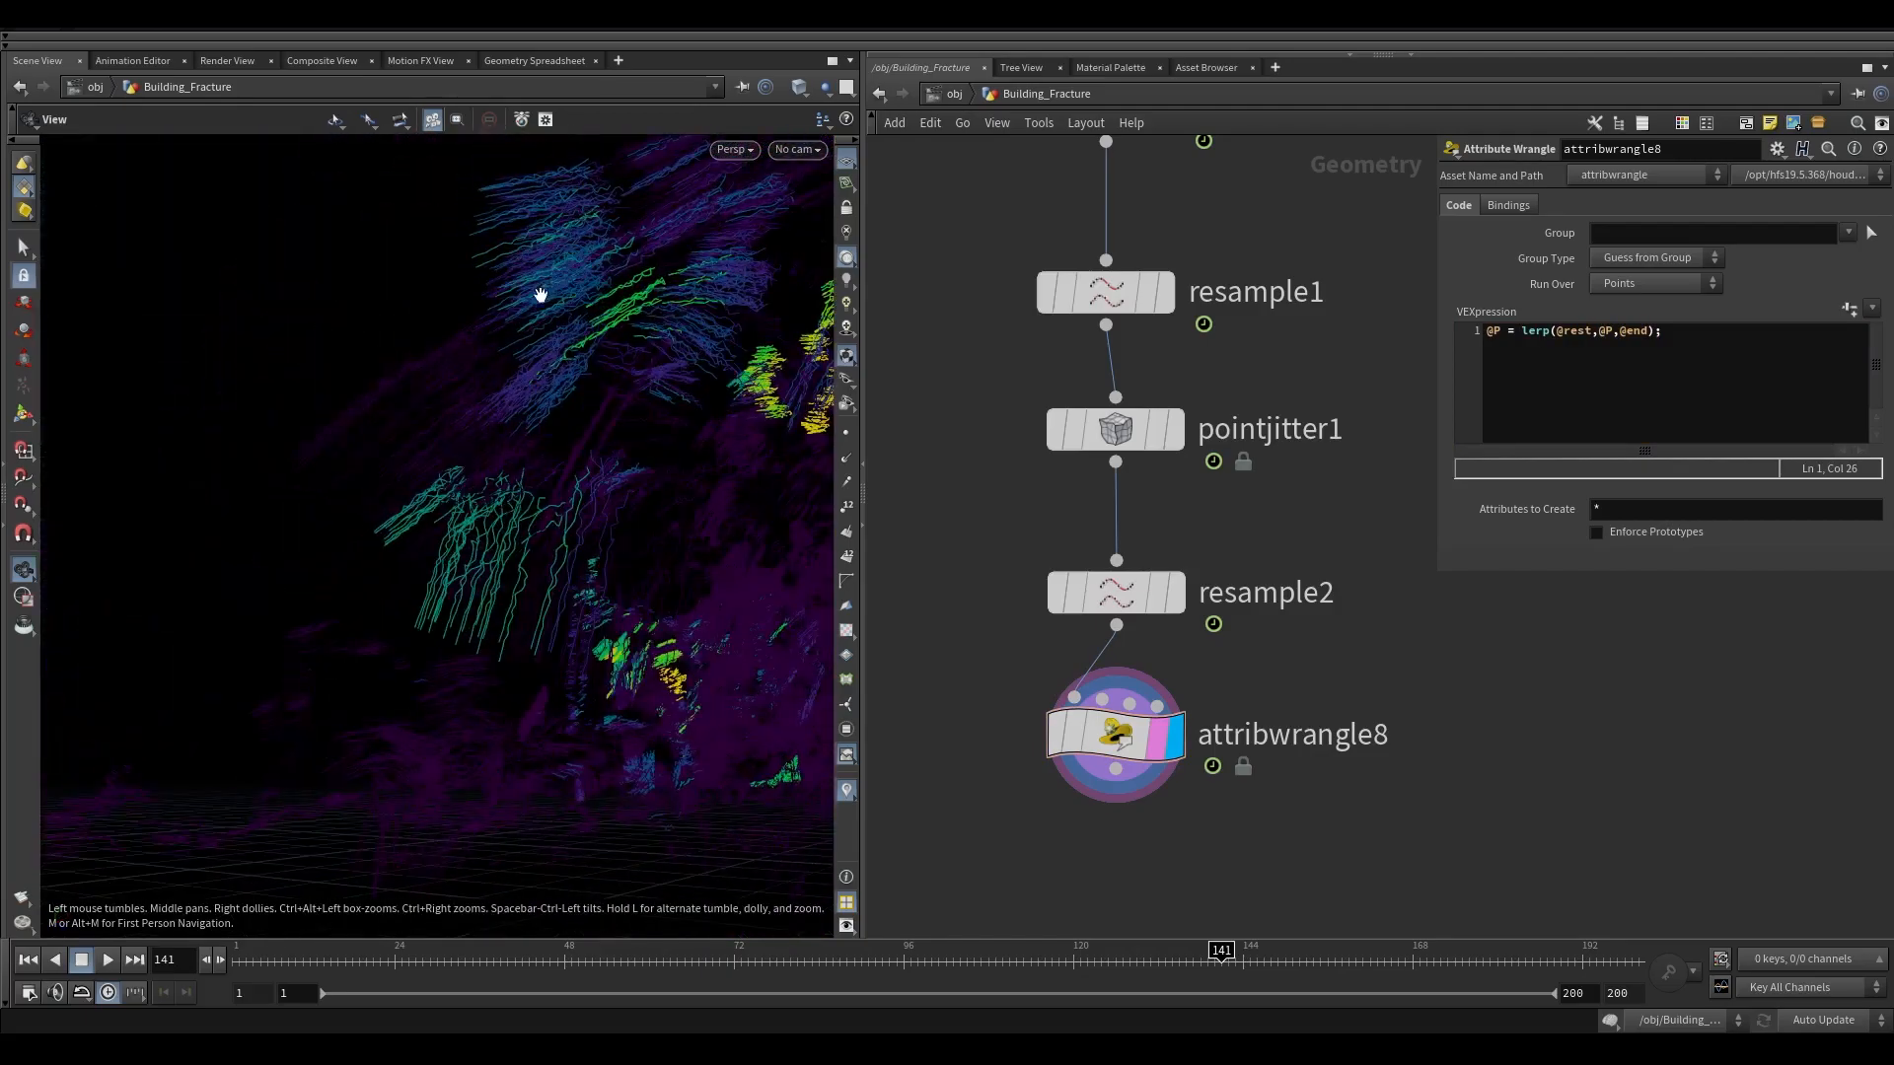
Step: Show the Concrete blast geometry in the viewport together with the trail lines
scroll(1288, 582, down, 6)
middle_drag(1322, 296, 1692, 527)
scroll(1340, 329, up, 3)
scroll(1295, 340, up, 5)
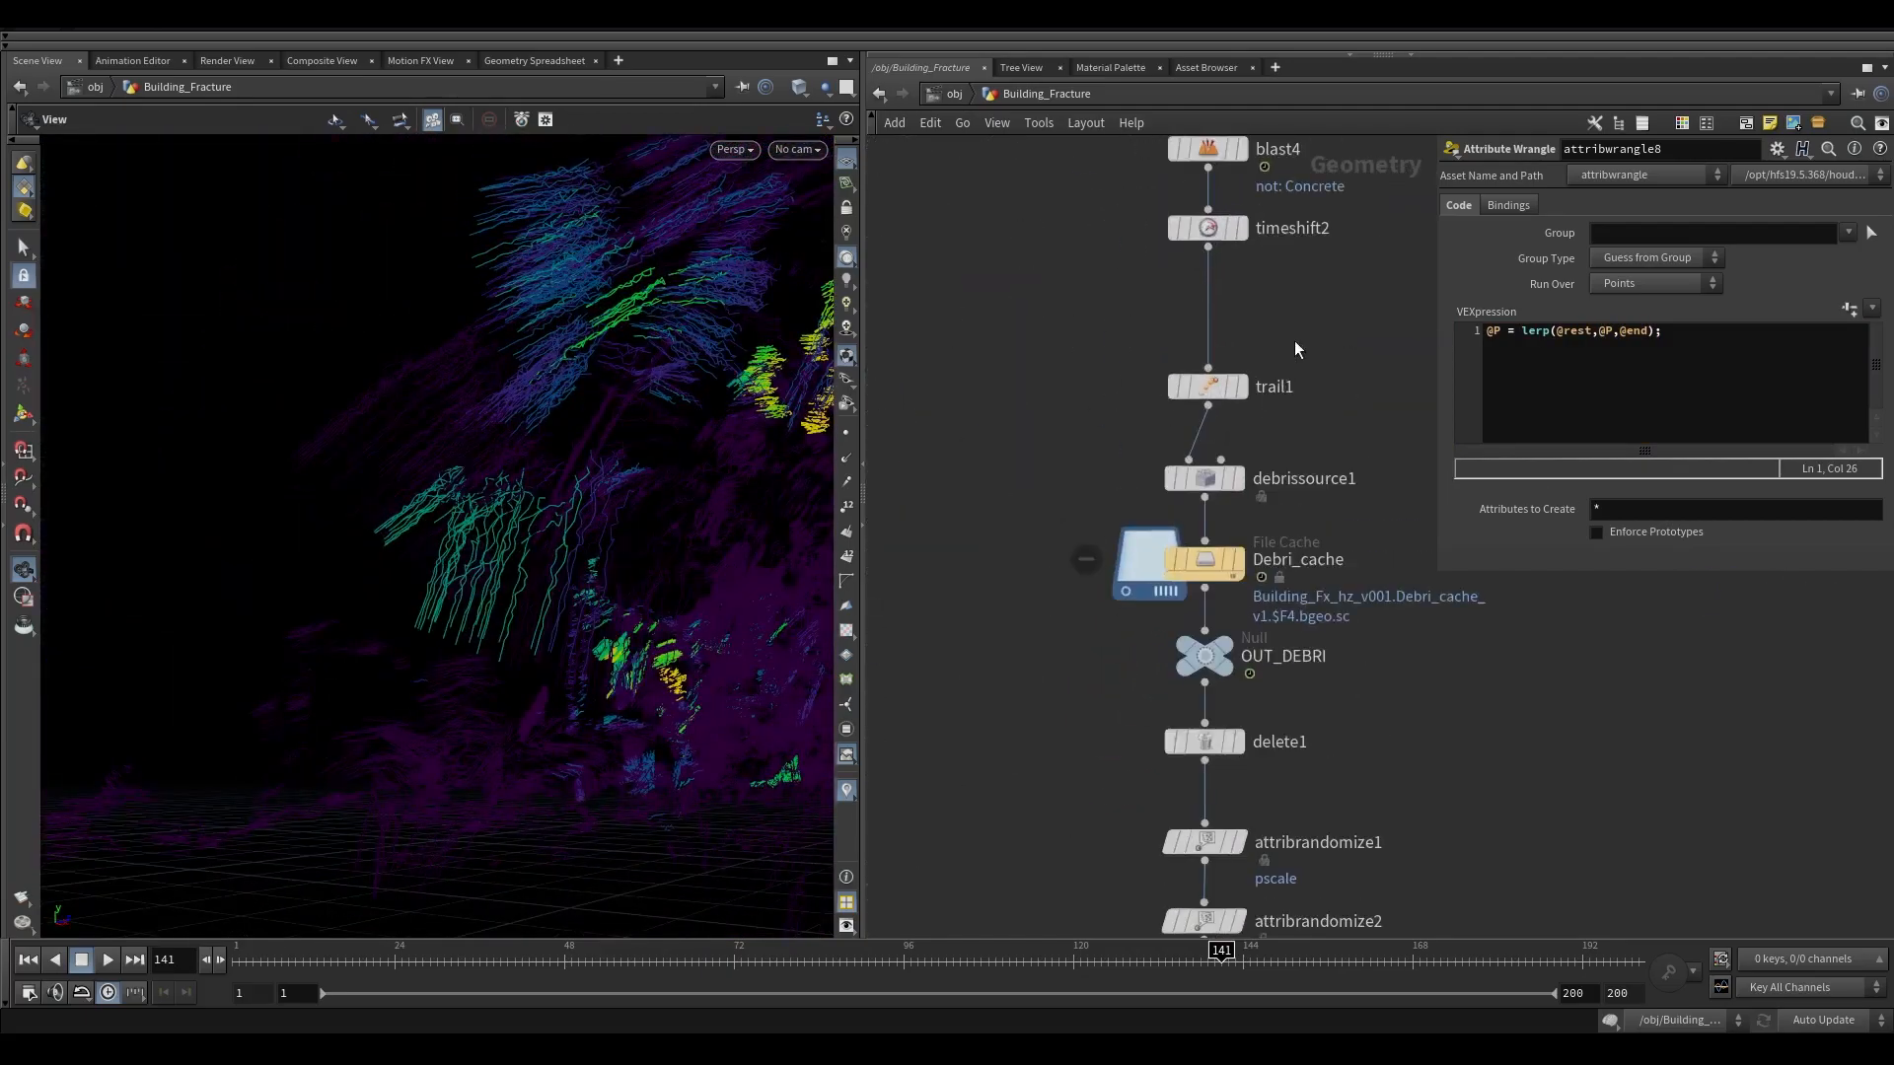
click(1235, 304)
drag(407, 403, 829, 484)
scroll(1332, 631, down, 3)
middle_drag(1370, 681, 1070, 662)
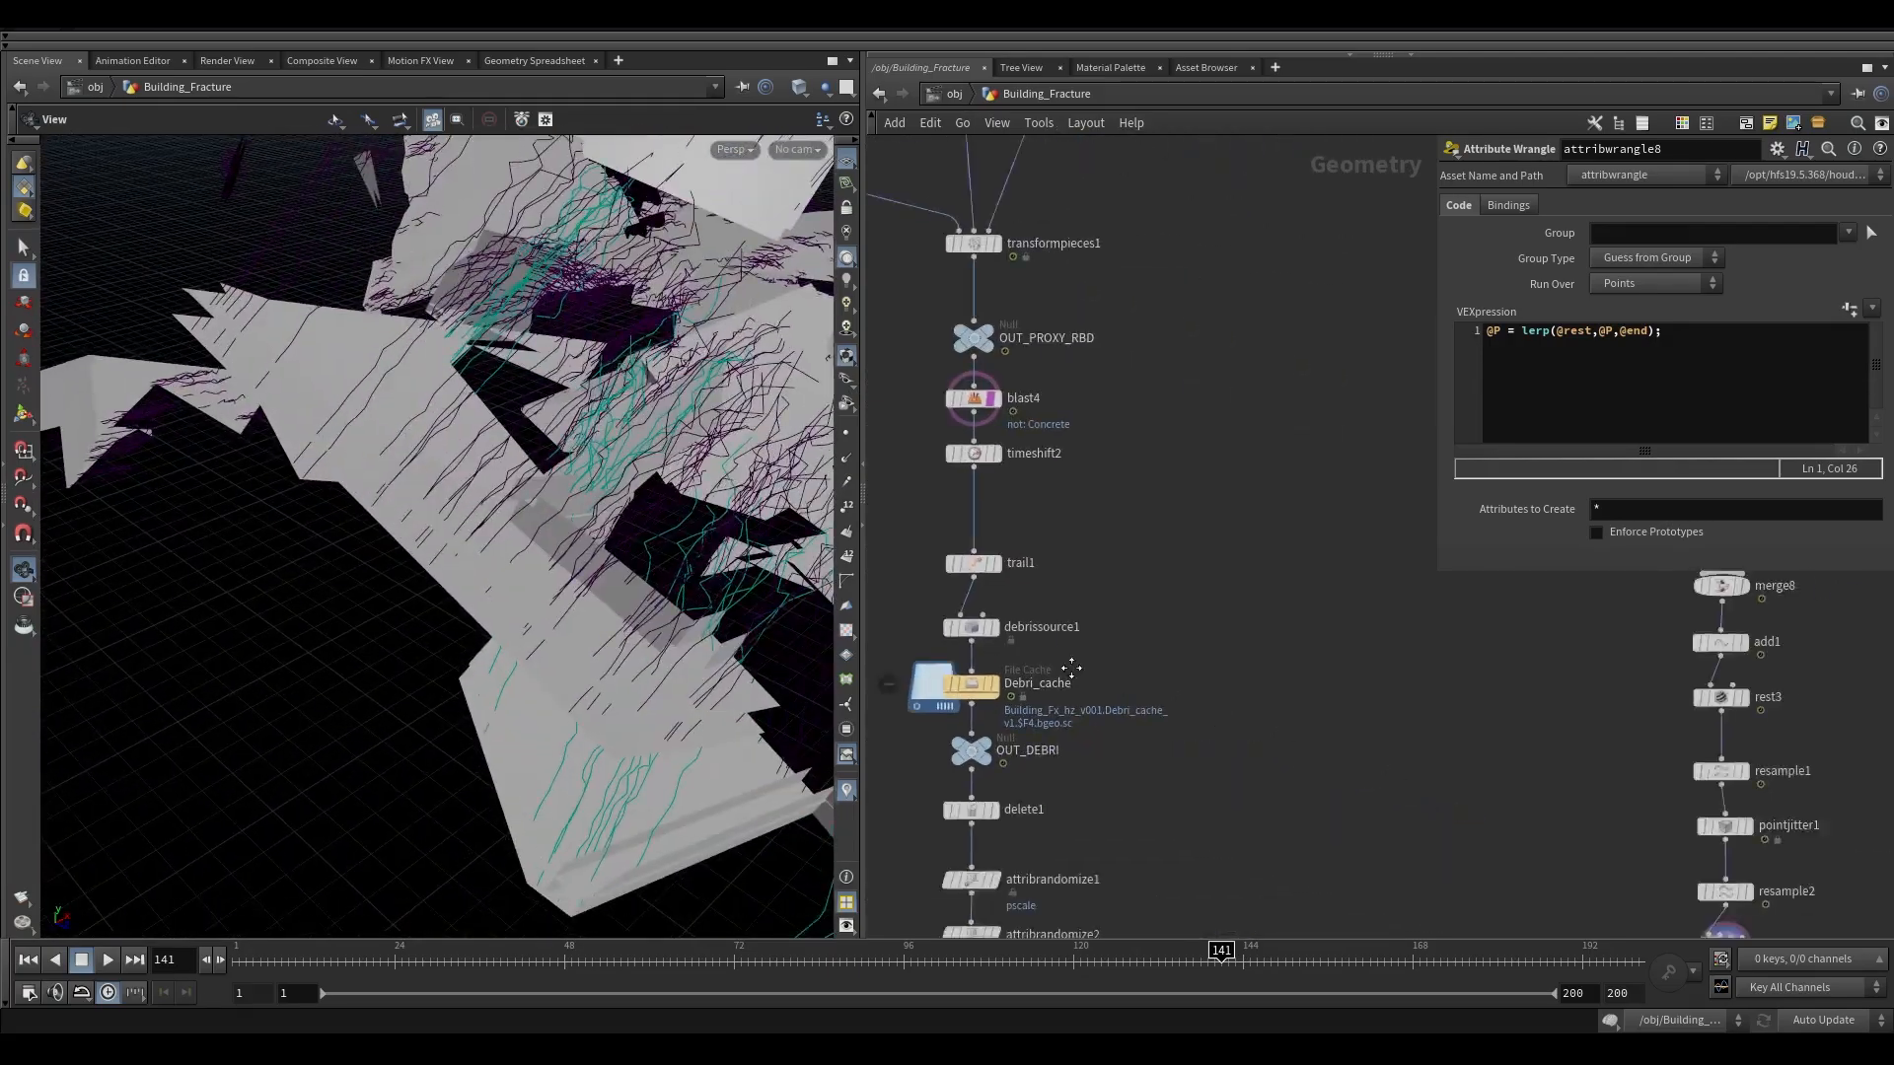
Step: Return to the lerp wrangle and examine the trail lines against the concrete pieces from several view angles
scroll(1282, 670, down, 1)
middle_drag(1514, 685, 1027, 383)
scroll(1099, 598, up, 5)
click(1109, 548)
click(1109, 557)
click(1109, 557)
click(1108, 557)
drag(314, 380, 262, 419)
drag(496, 279, 312, 588)
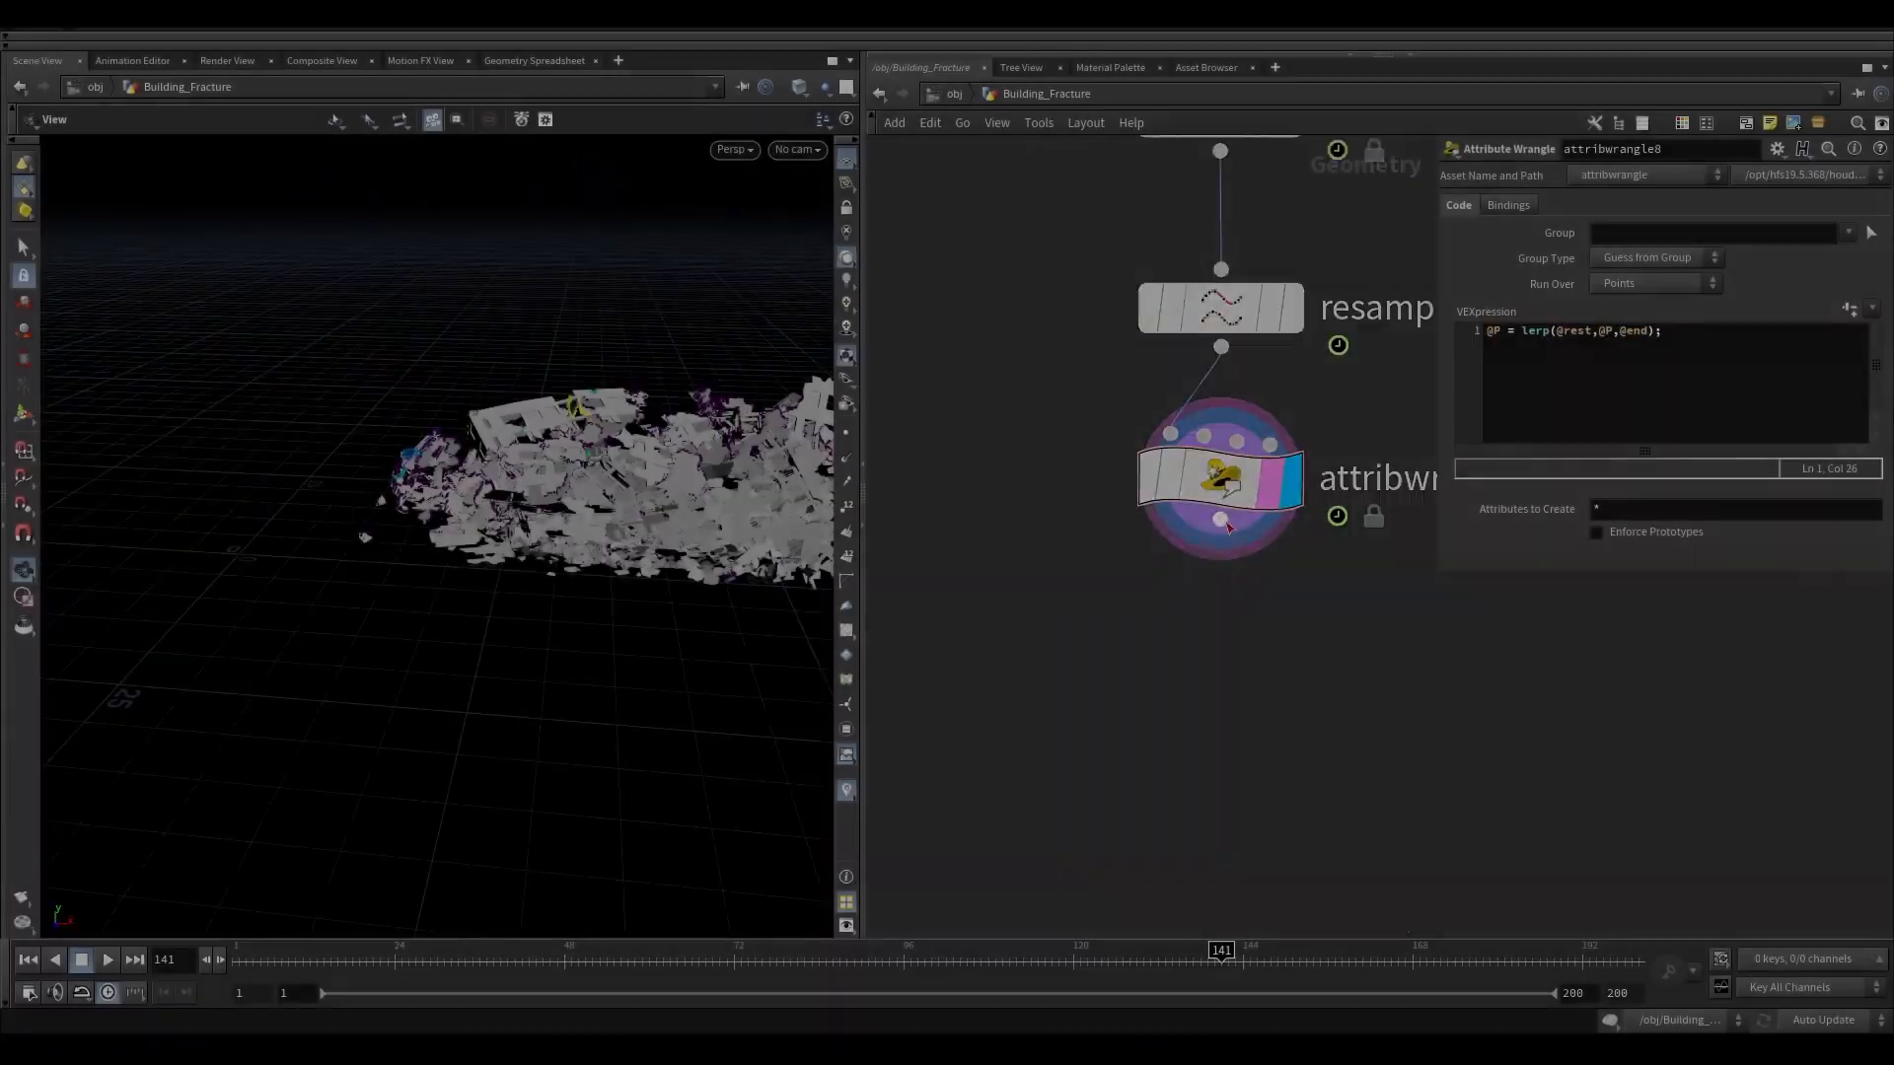
Step: Add an Attribute Noise node connected to the lerp wrangle's output
key(Tab)
text(at noi)
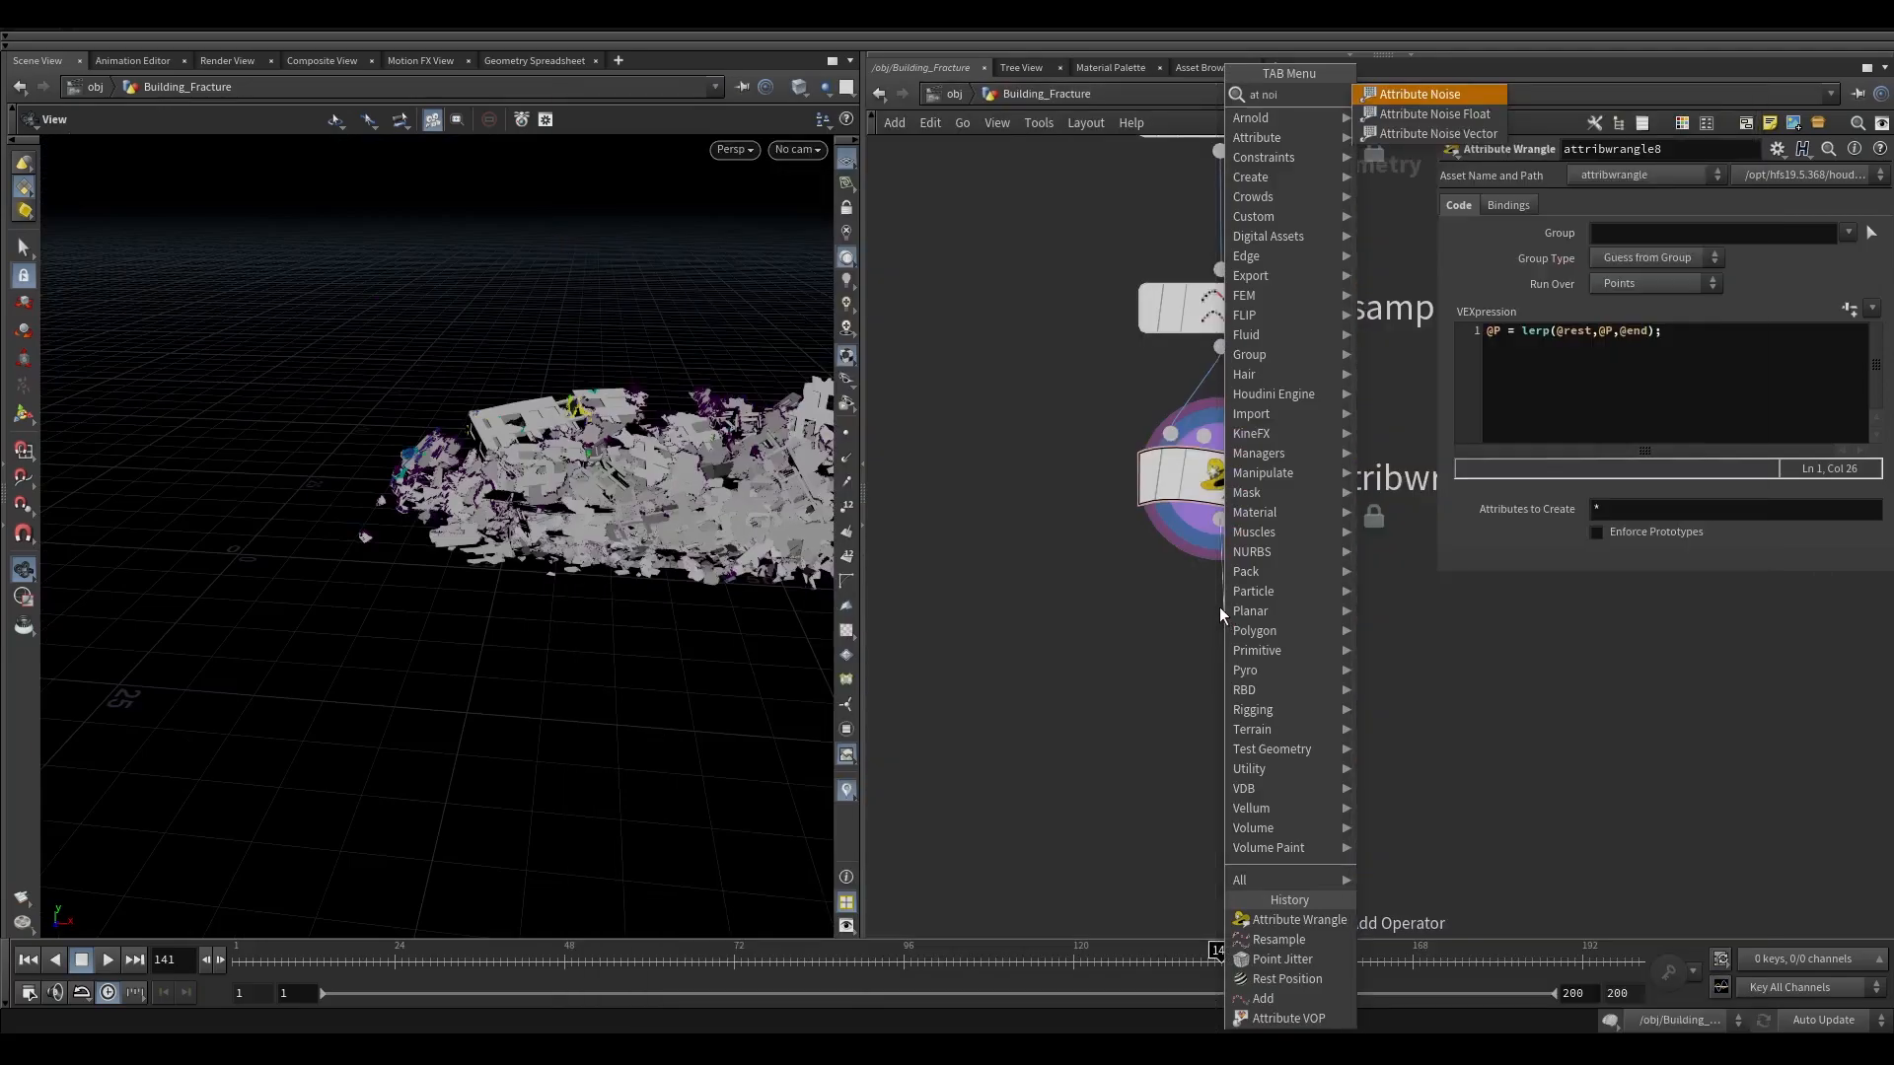
key(Return)
click(1219, 631)
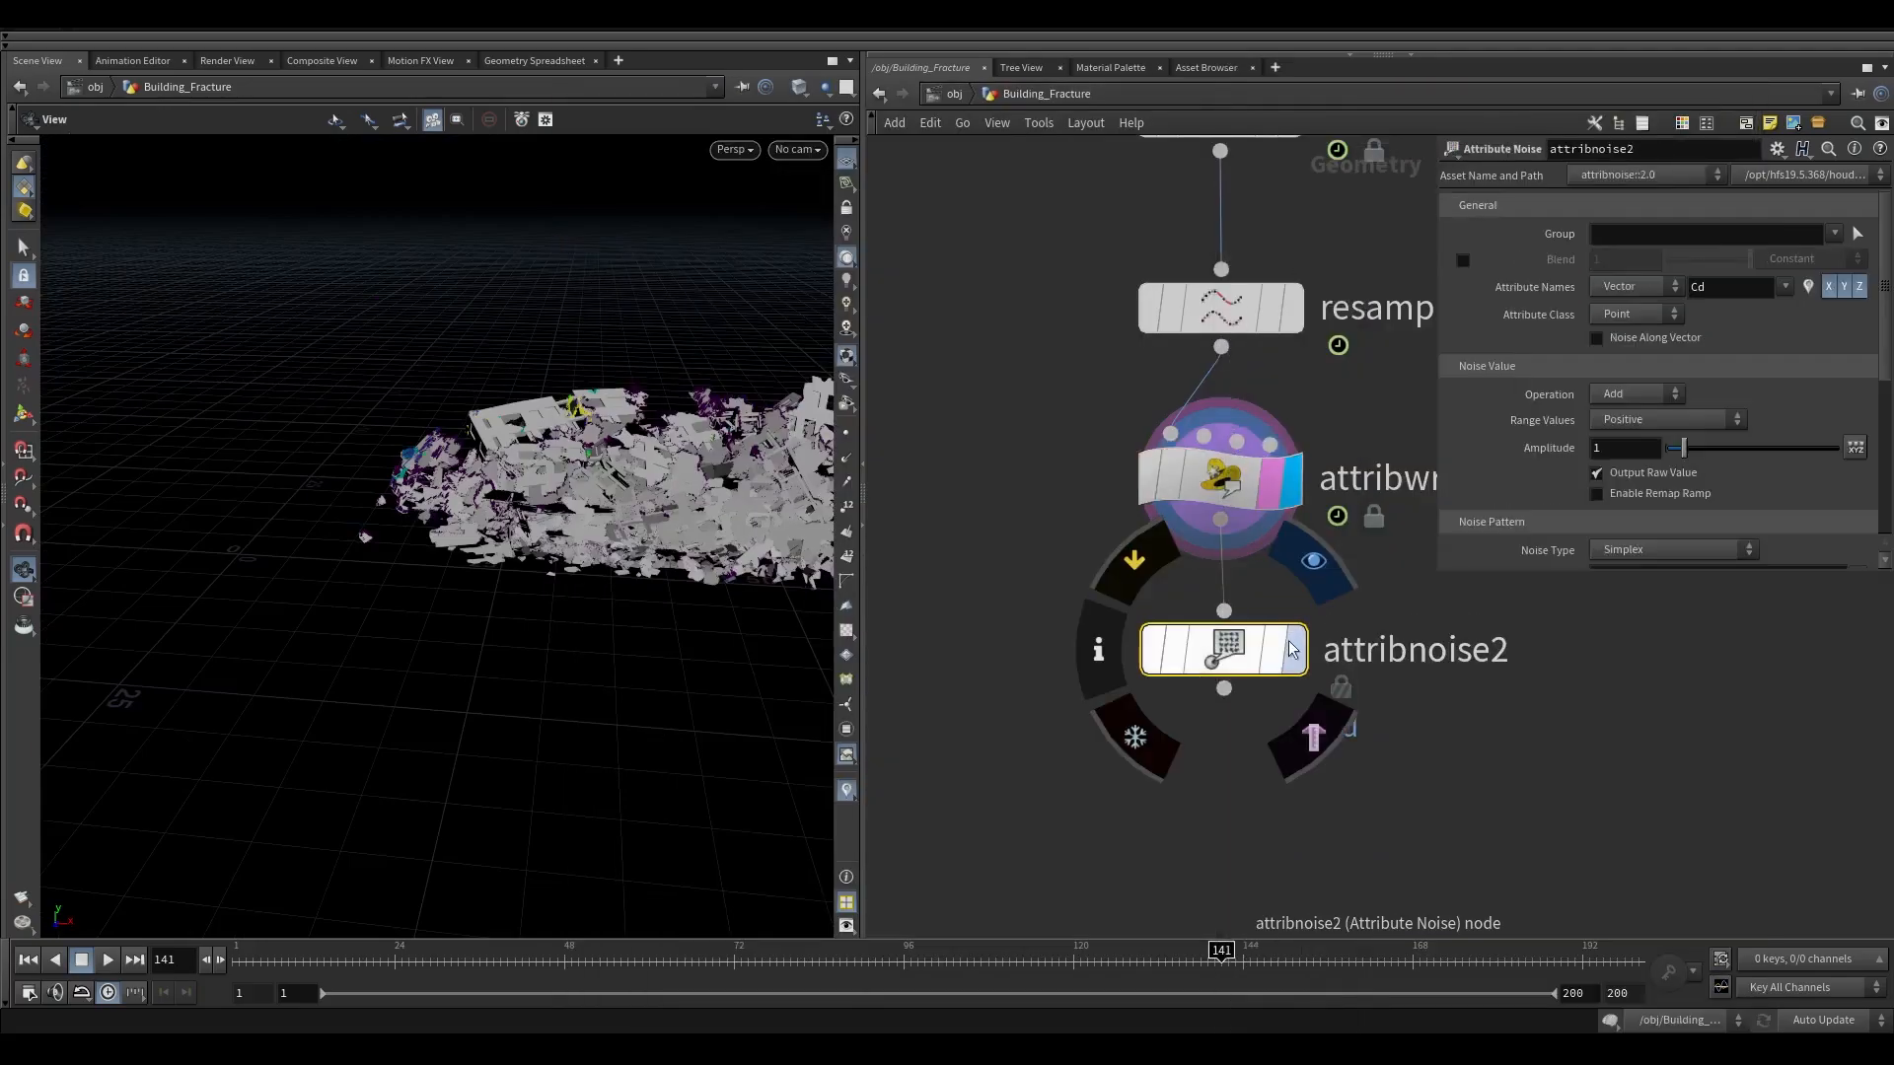
Step: Display the noise node and apply it only to the float attribute density, removing Cd
click(1635, 286)
click(1628, 315)
click(1784, 287)
click(1802, 308)
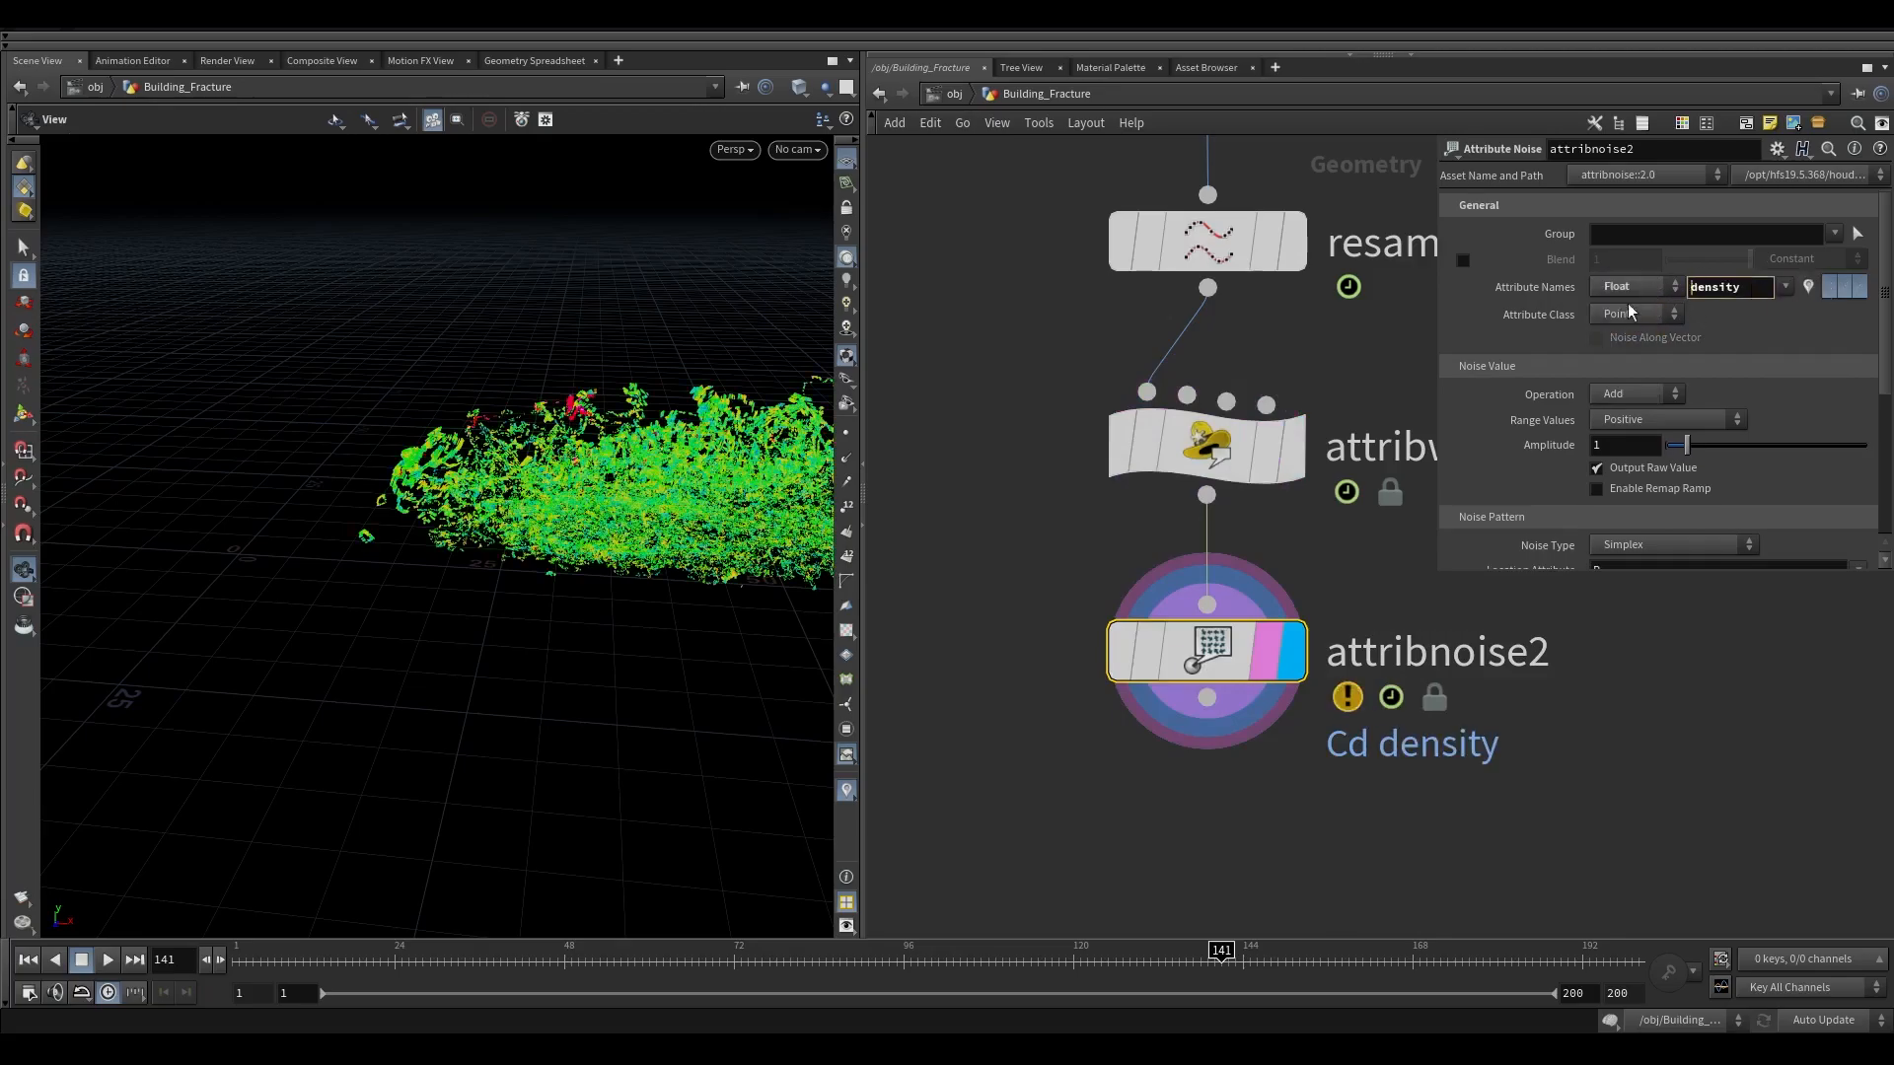
key(BackSpace)
key(Return)
drag(773, 599, 750, 493)
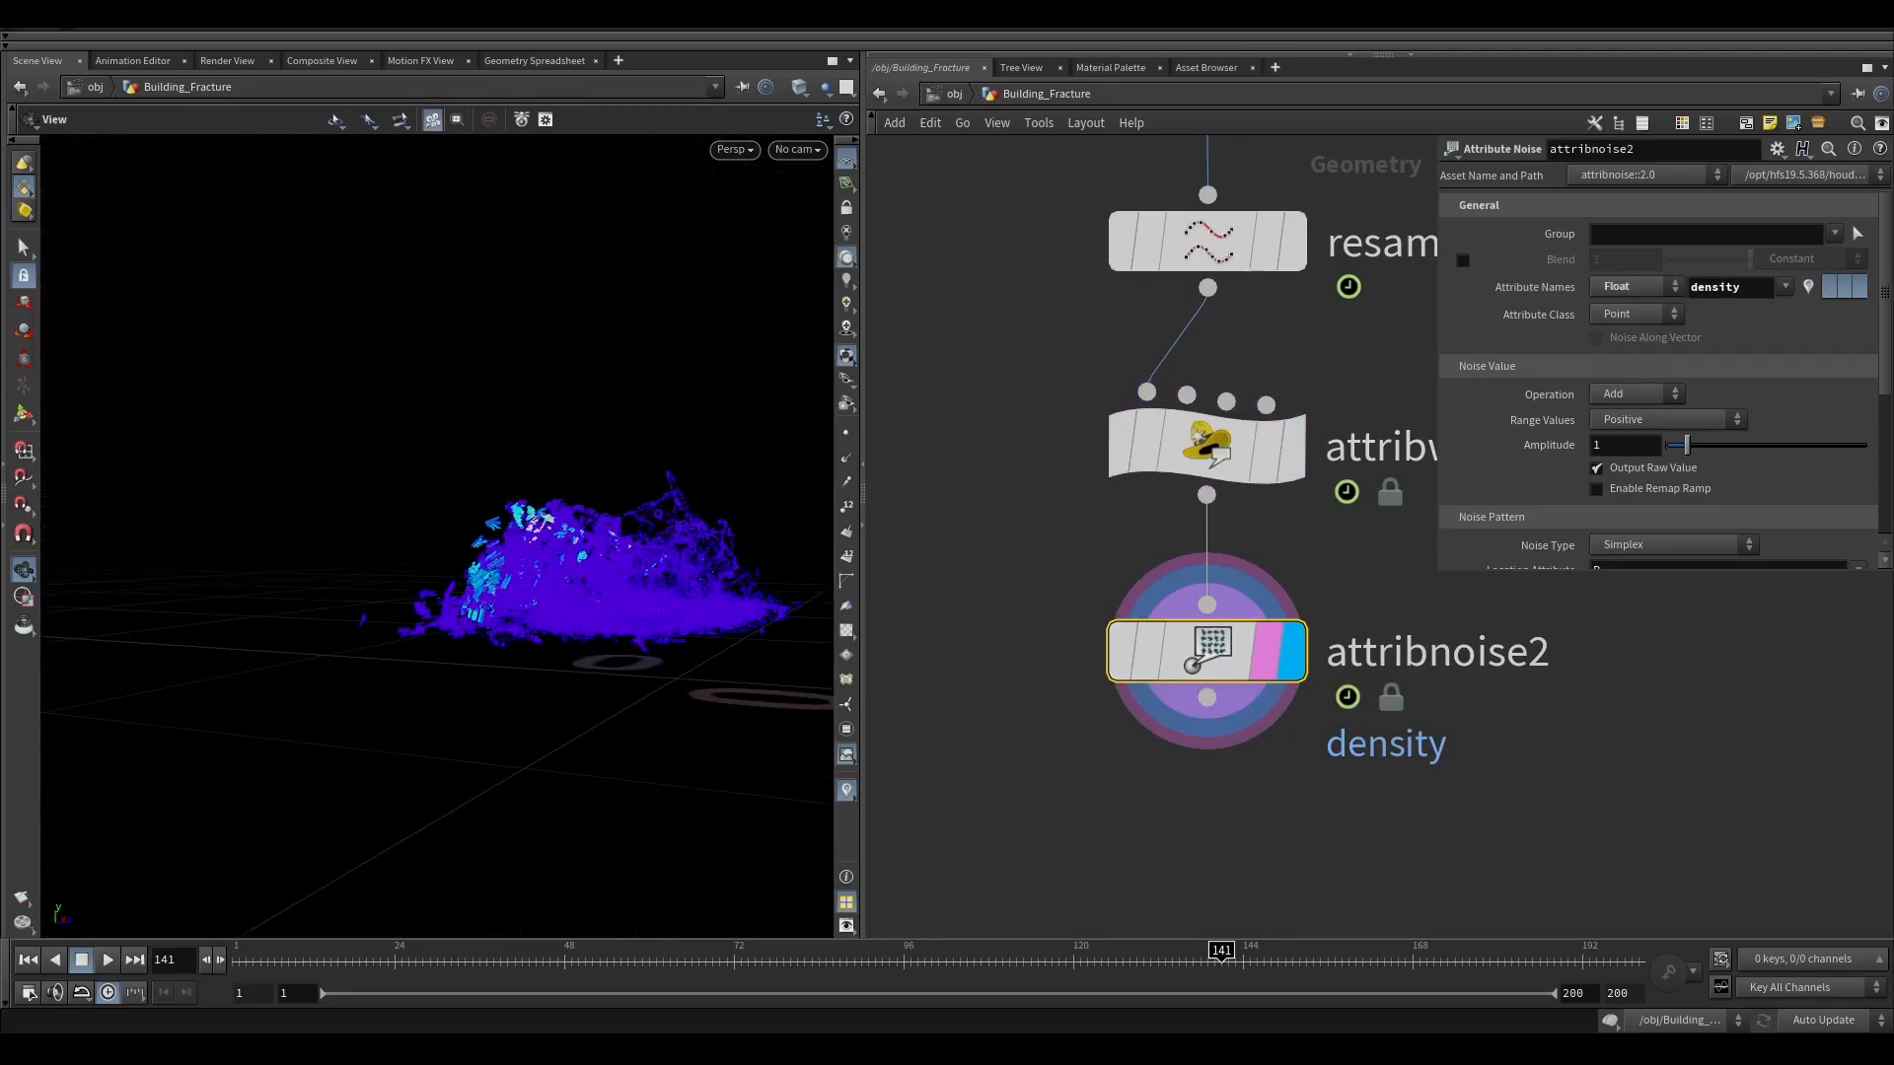
Step: Enlarge the parameter area and switch the noise node from attribnoise::2.0 to the older attribnoise version
scroll(1469, 414, down, 2)
drag(1547, 574, 1546, 891)
click(1622, 175)
click(1608, 213)
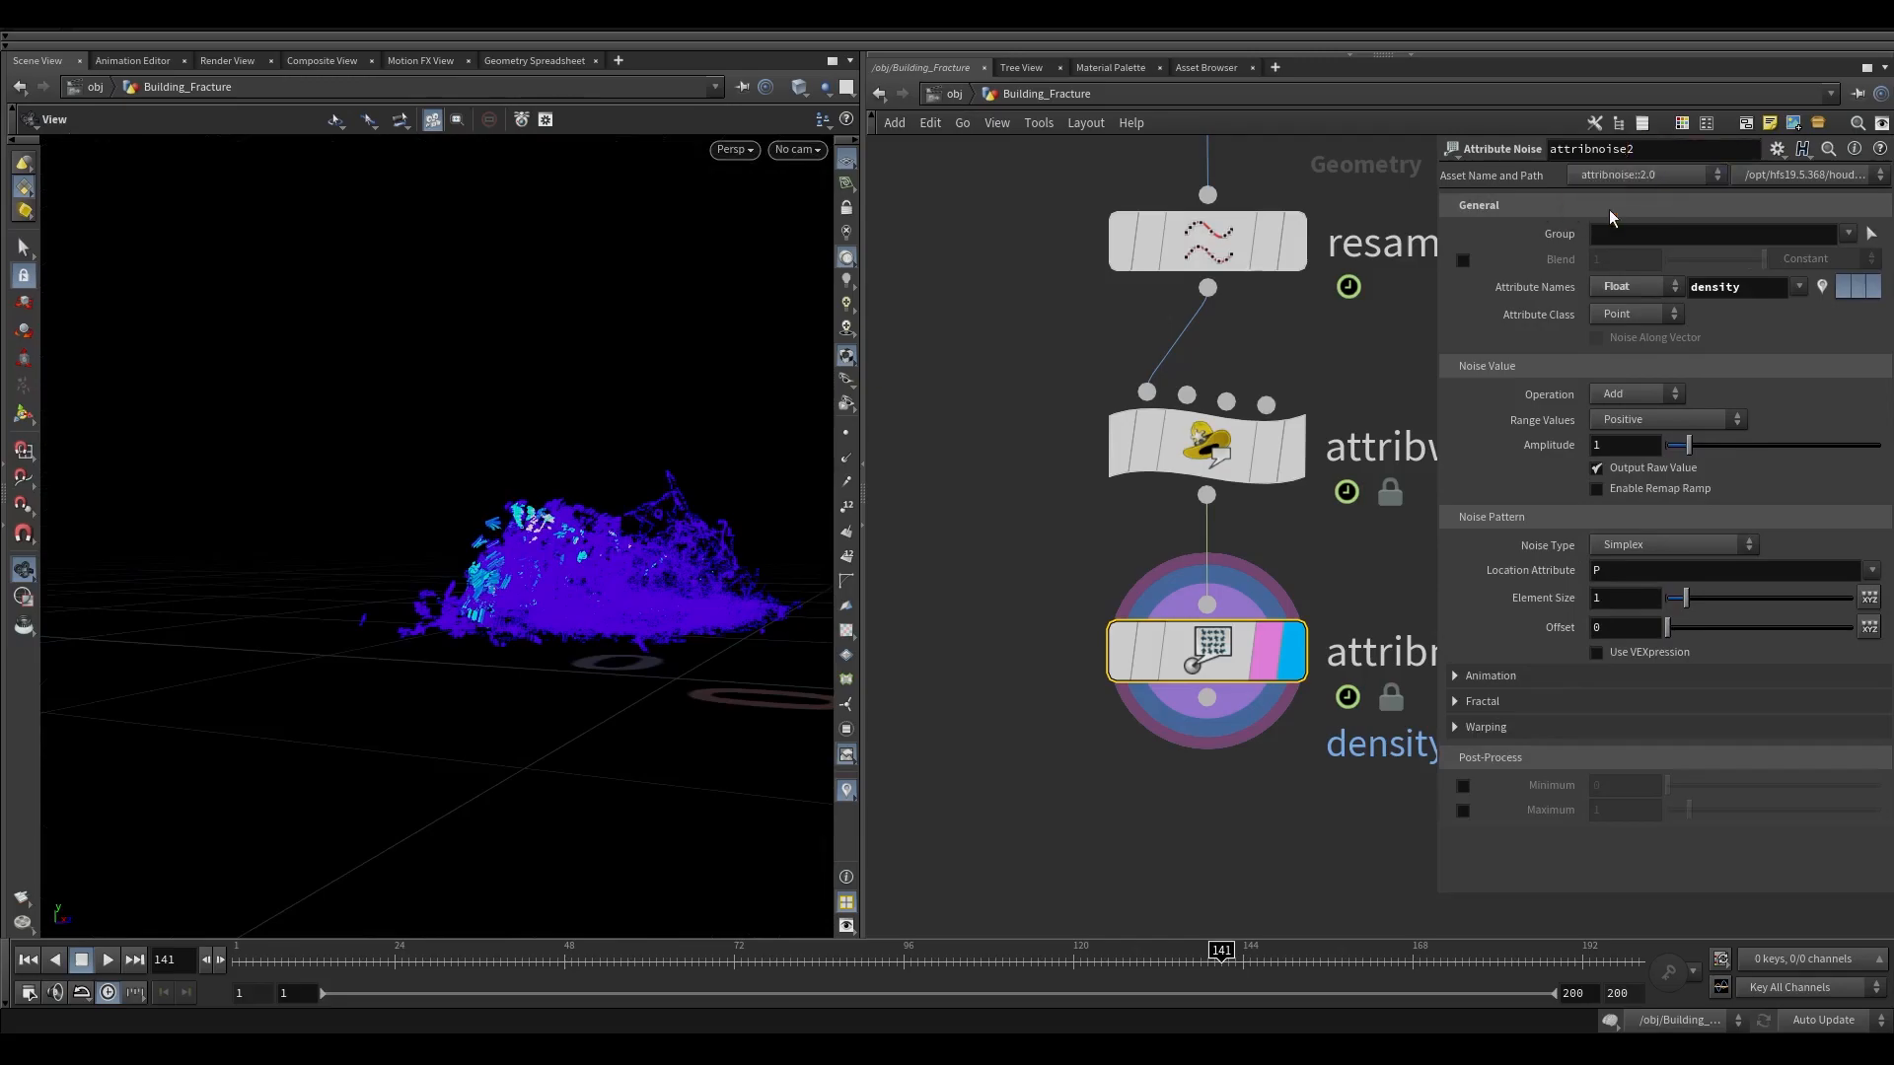
right_drag(449, 522, 655, 435)
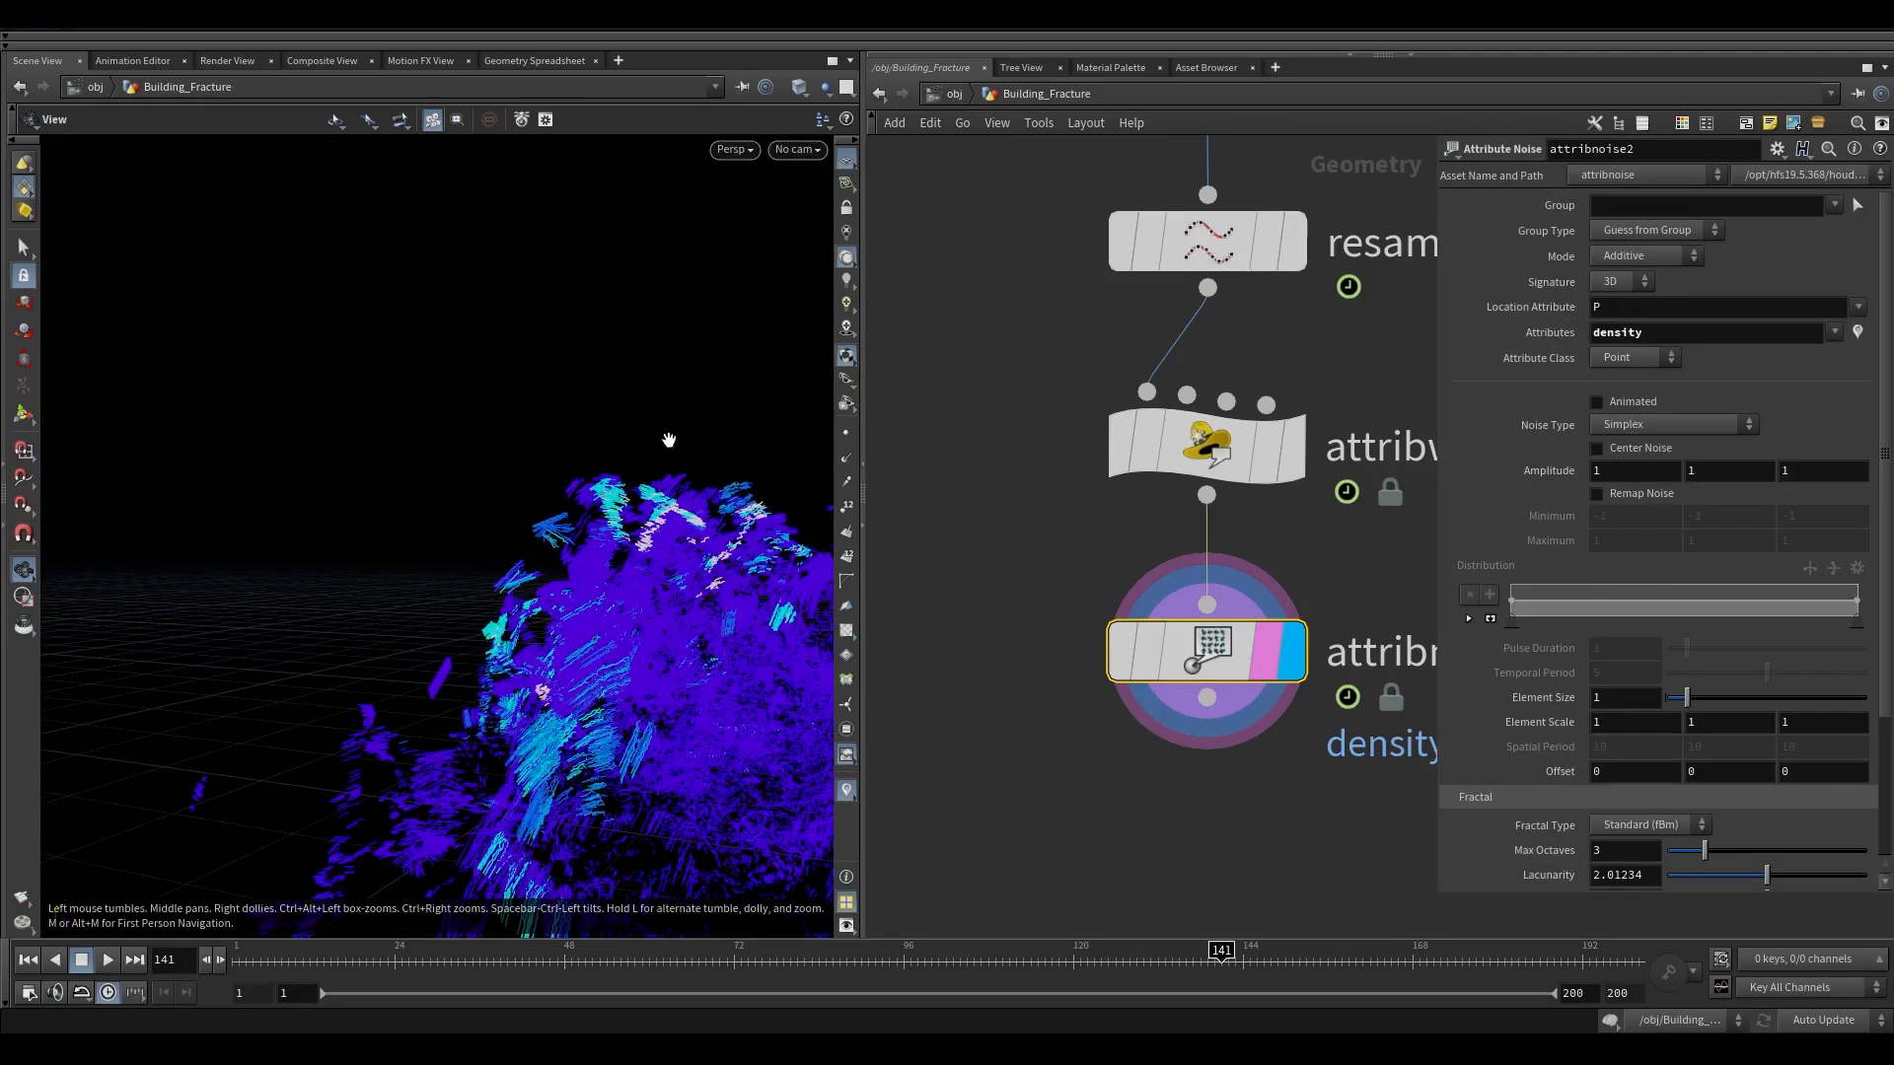
middle_drag(655, 435, 414, 399)
Step: Set the density noise to Multiplicative mode with a 1D signature
click(1641, 258)
click(1632, 278)
click(1677, 261)
click(1658, 292)
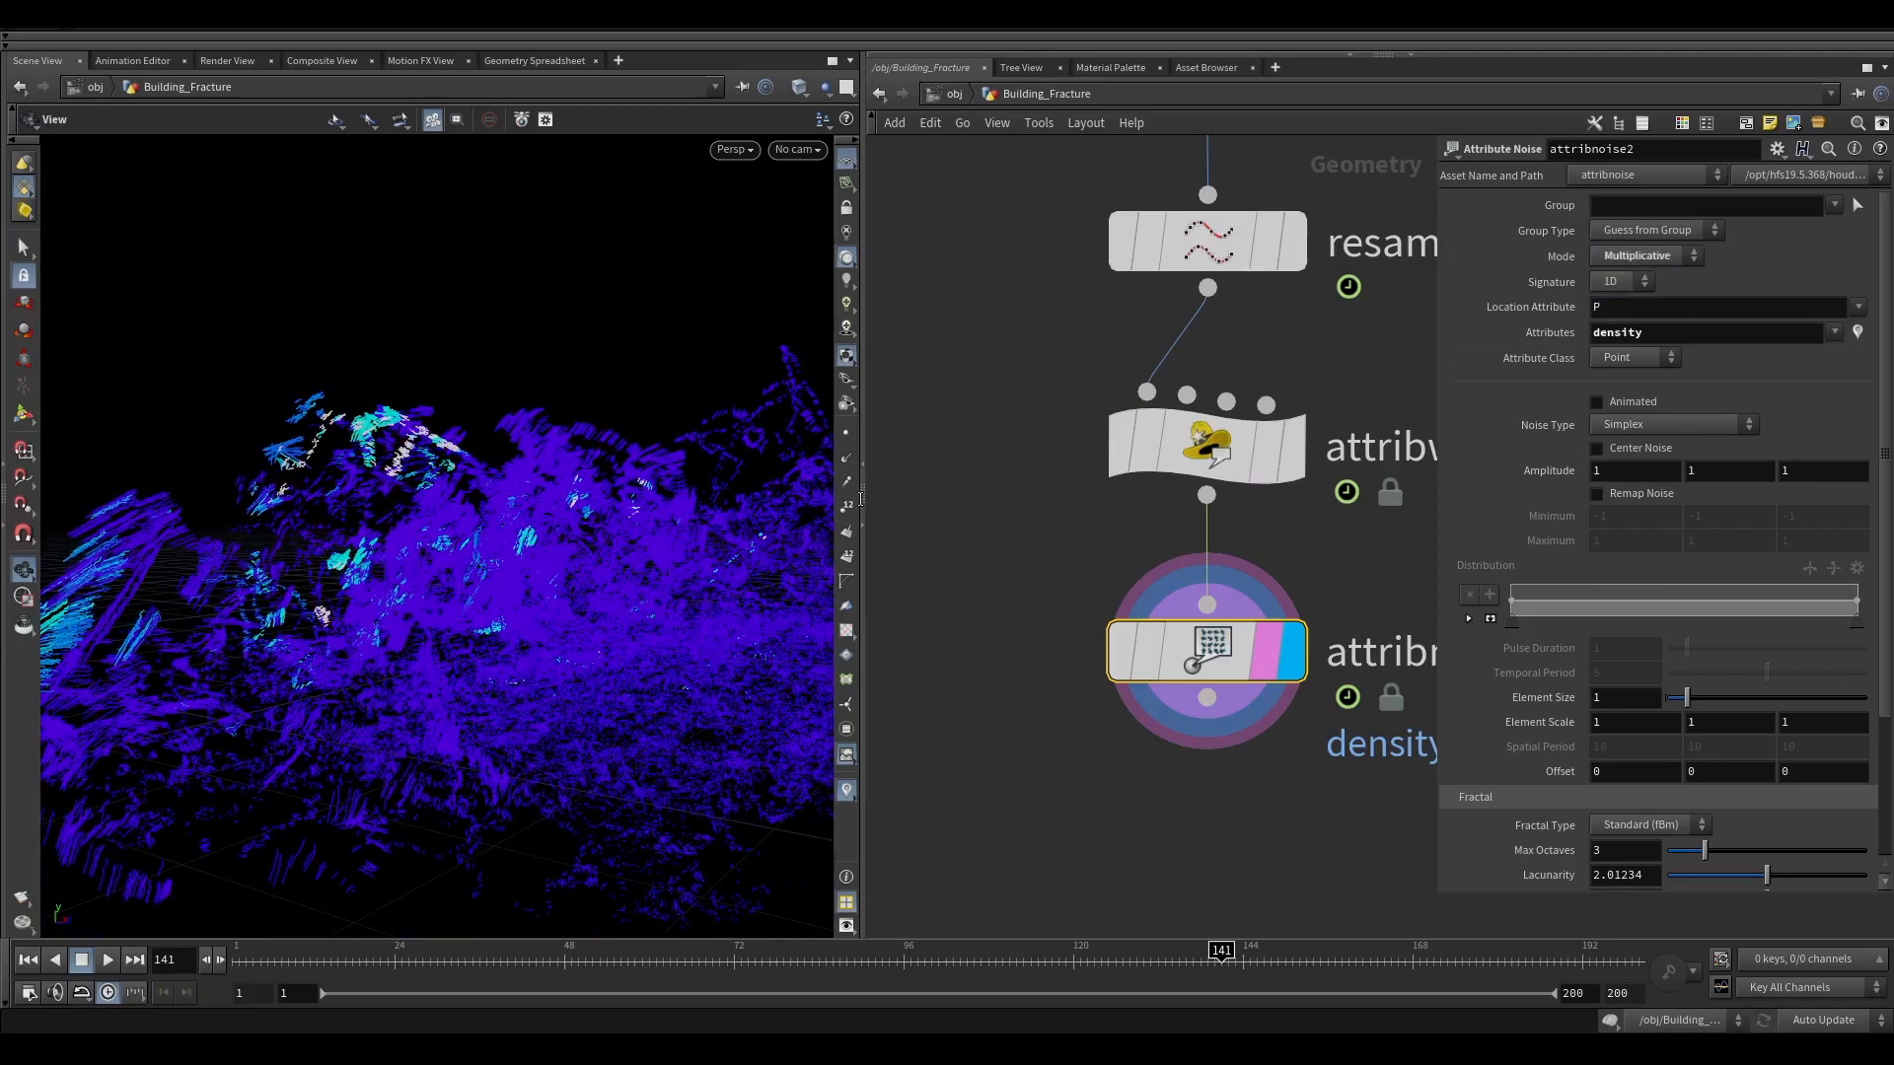
click(1613, 304)
mouse_move(618, 529)
mouse_down()
mouse_move(579, 626)
mouse_move(740, 582)
mouse_up()
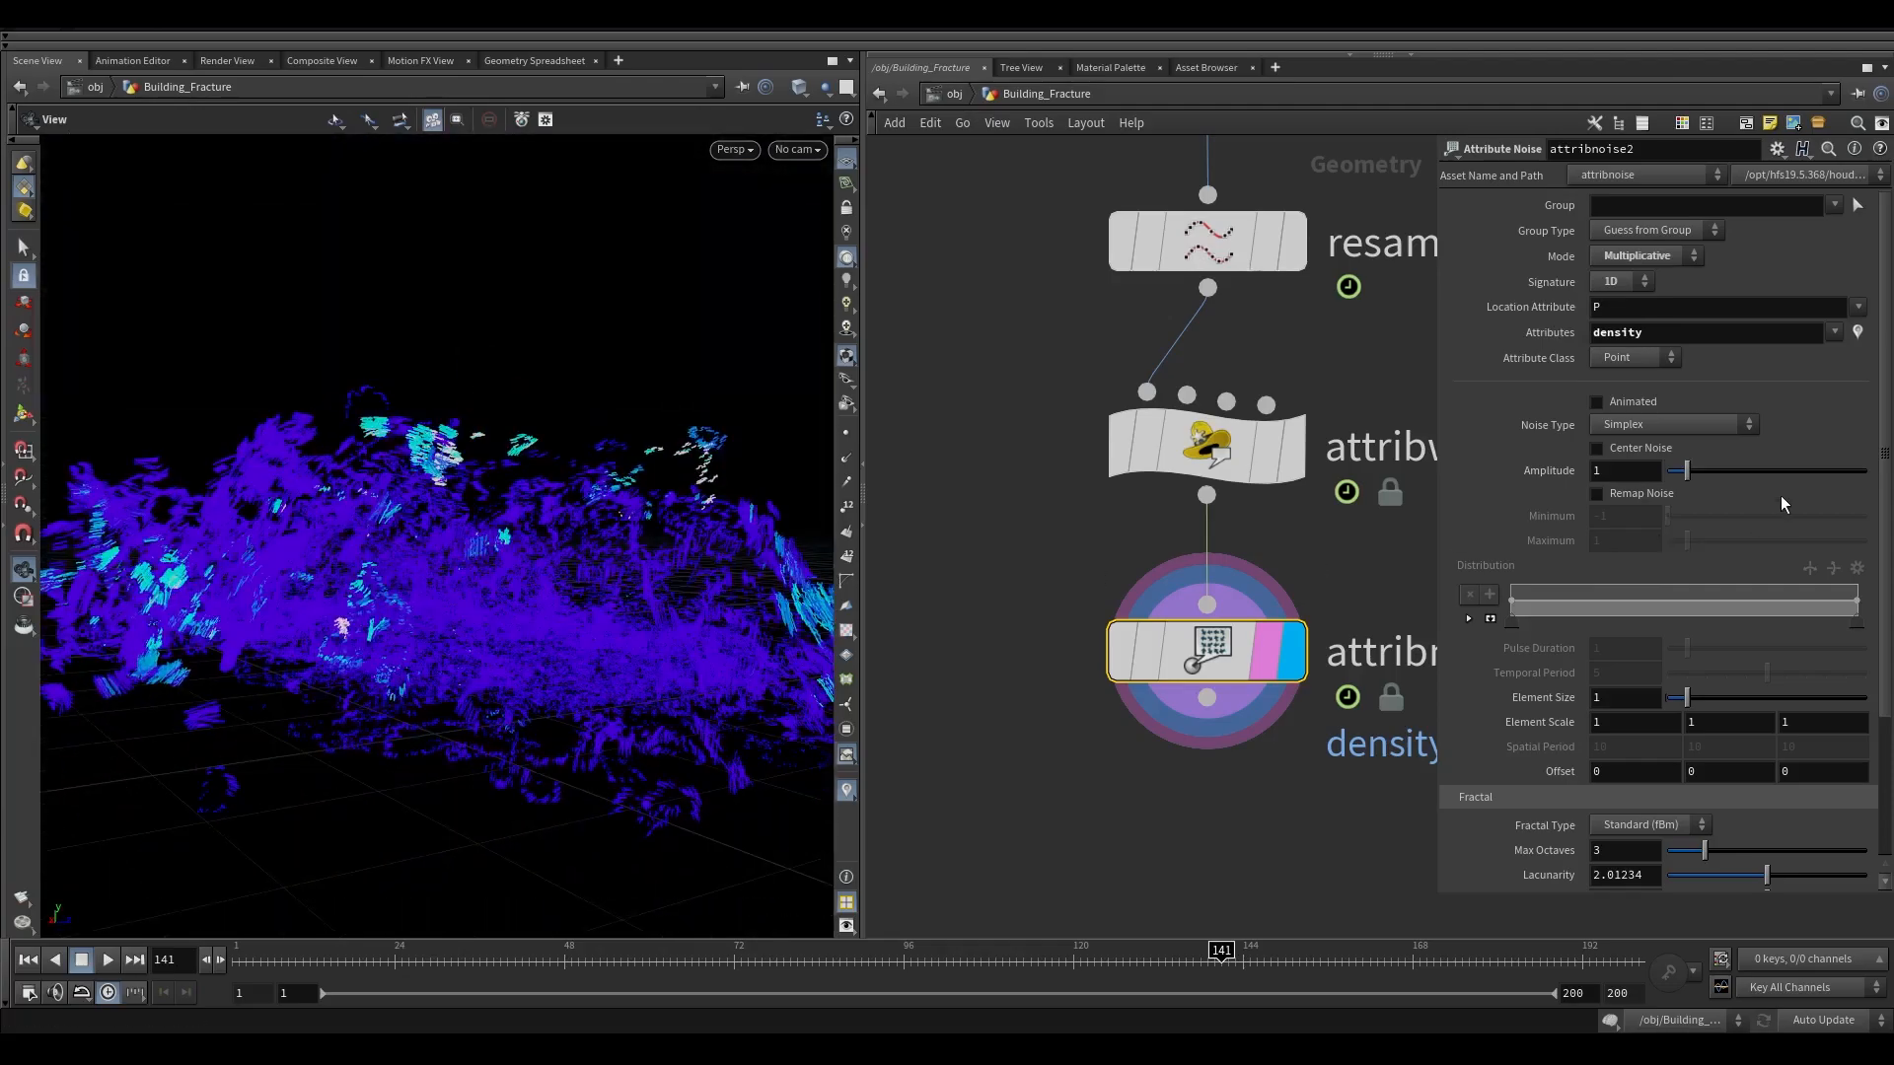
Step: Make the noise animated and remap it to a minimum of 0.3 and a maximum of 1.2
click(1631, 403)
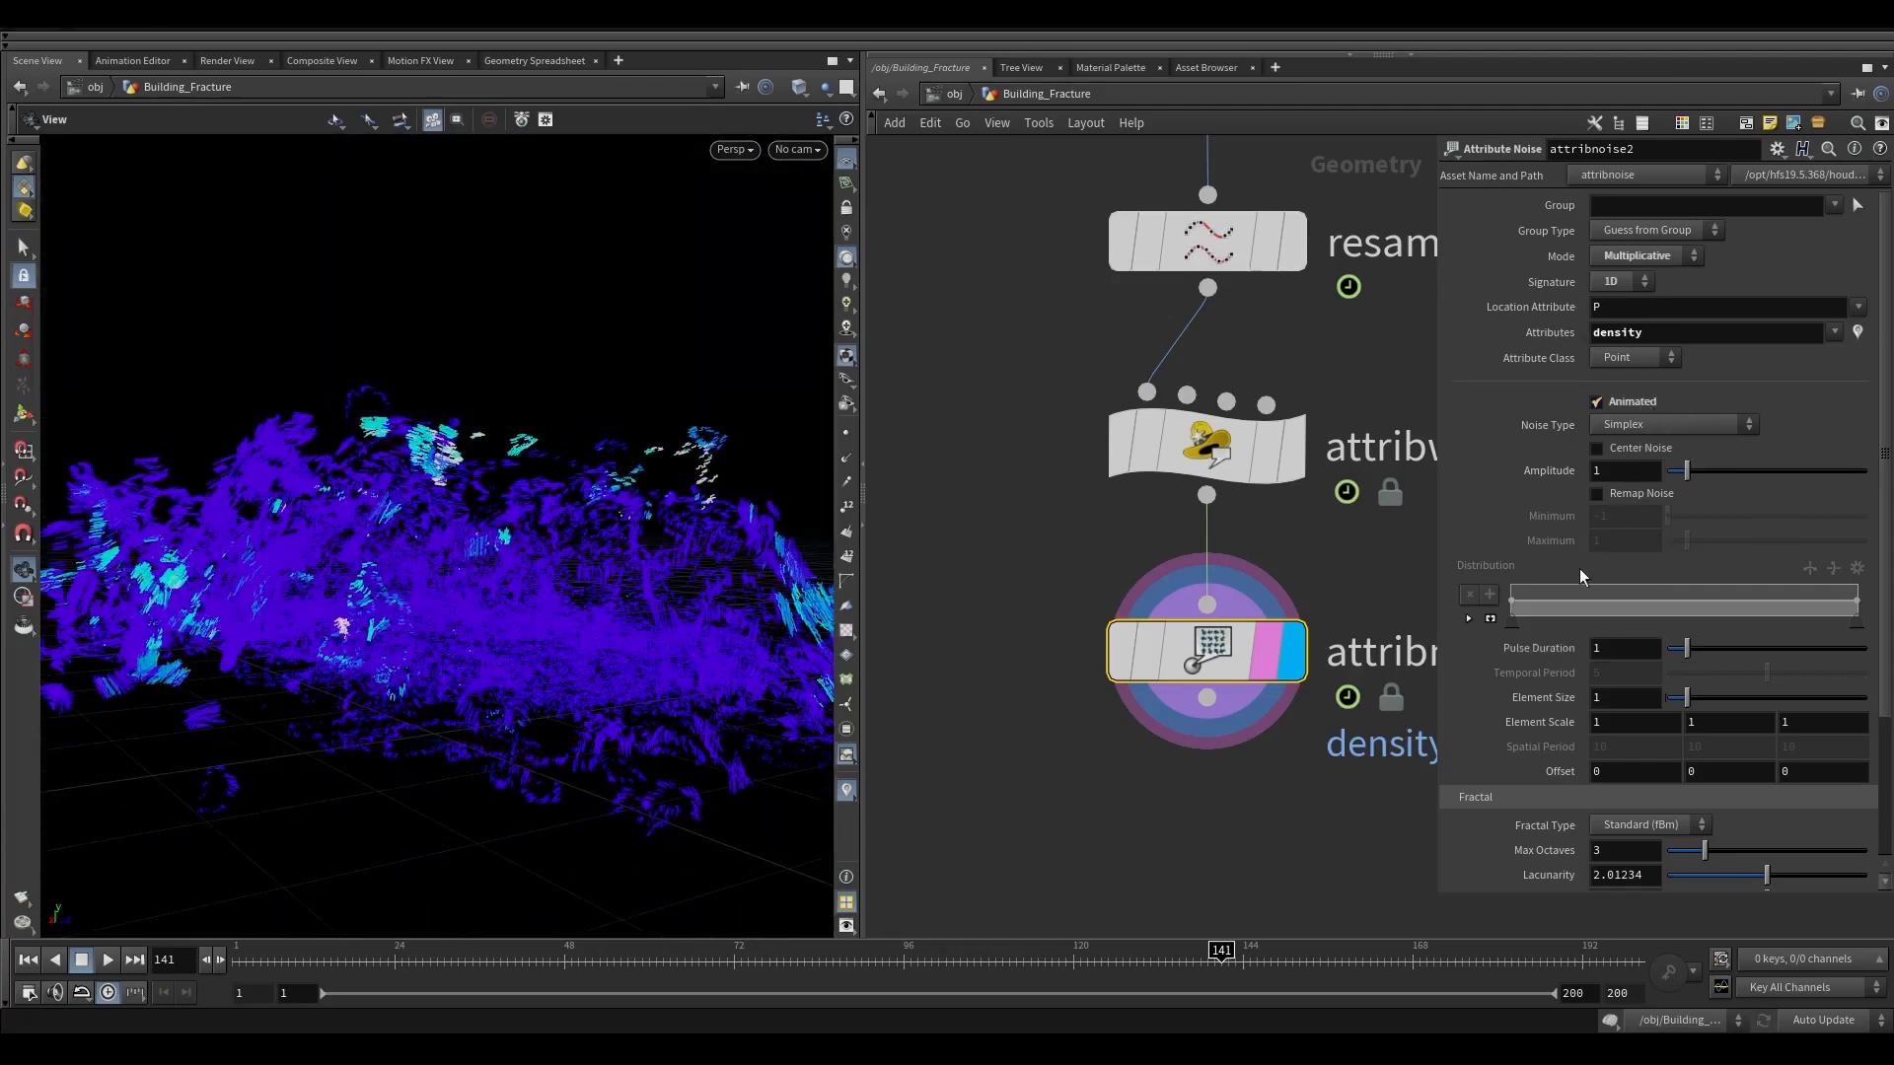
click(1623, 495)
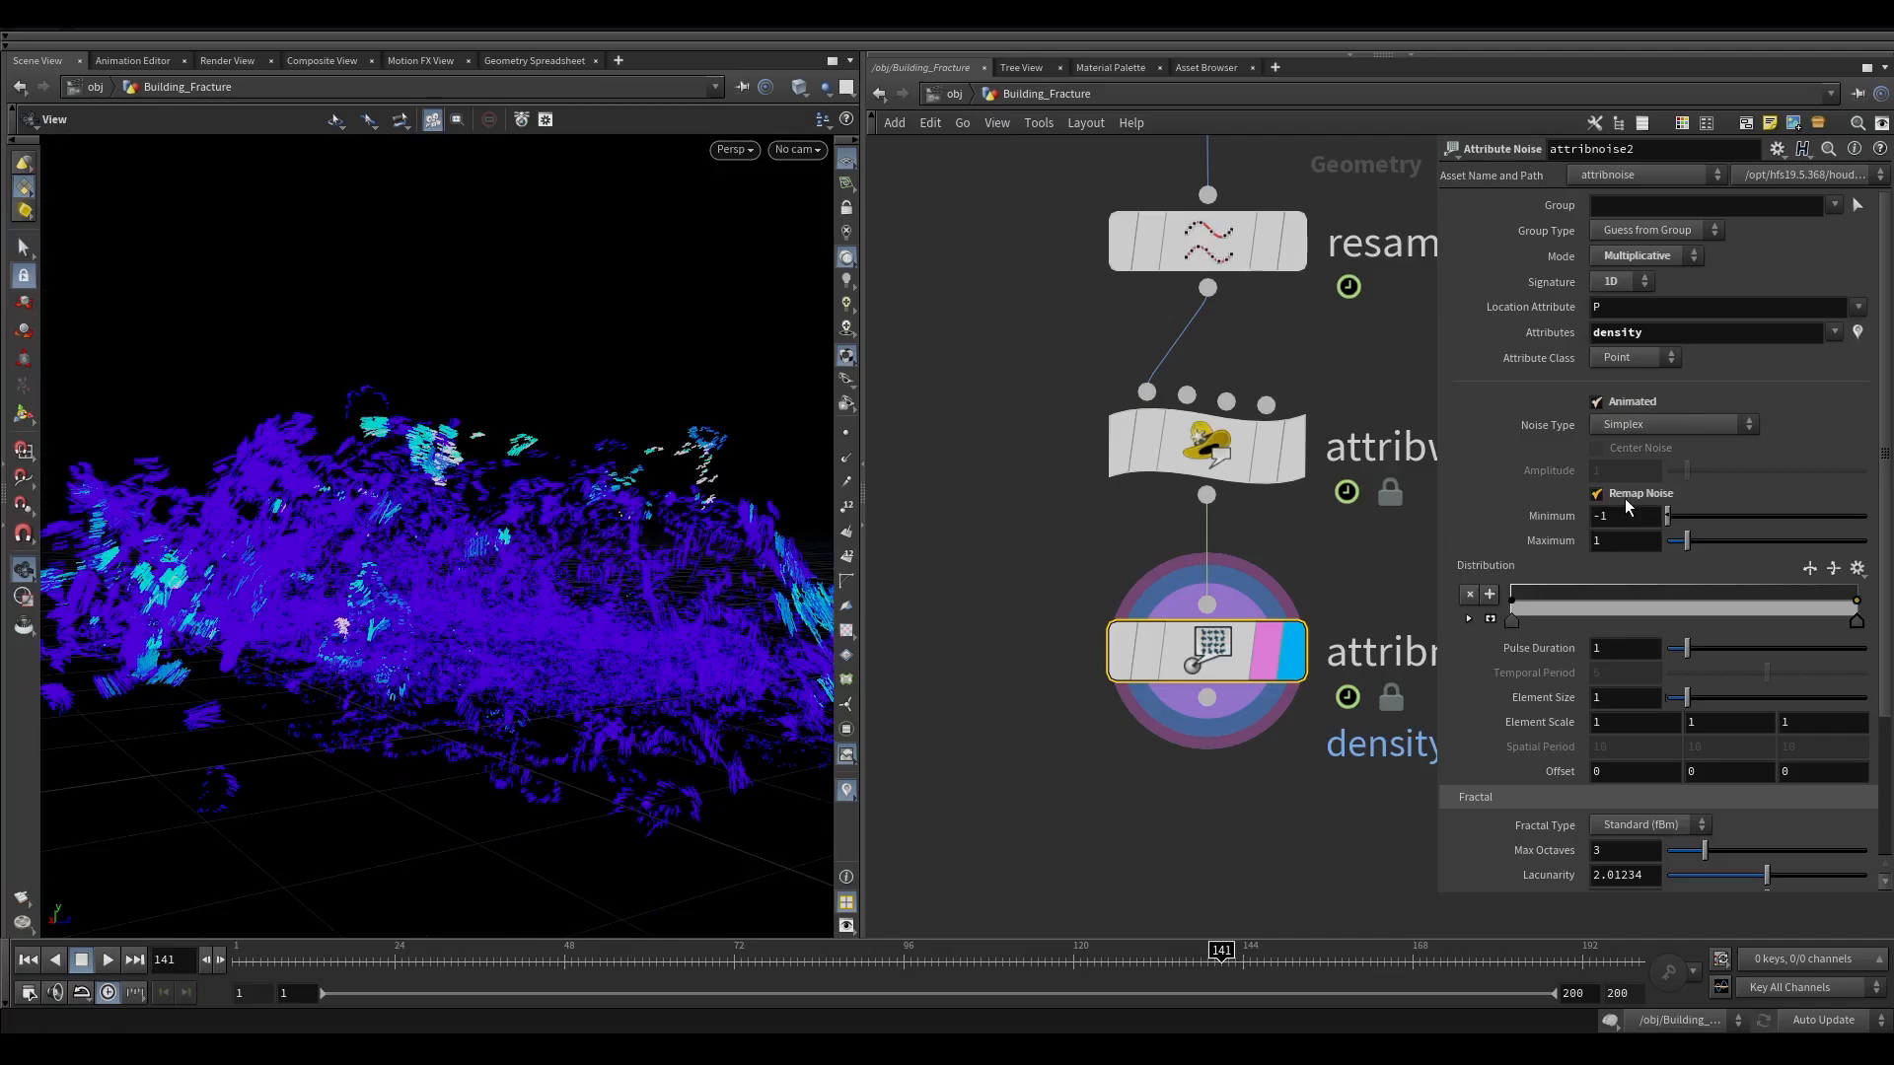
double_click(1603, 516)
text(0.3)
key(Return)
double_click(1609, 537)
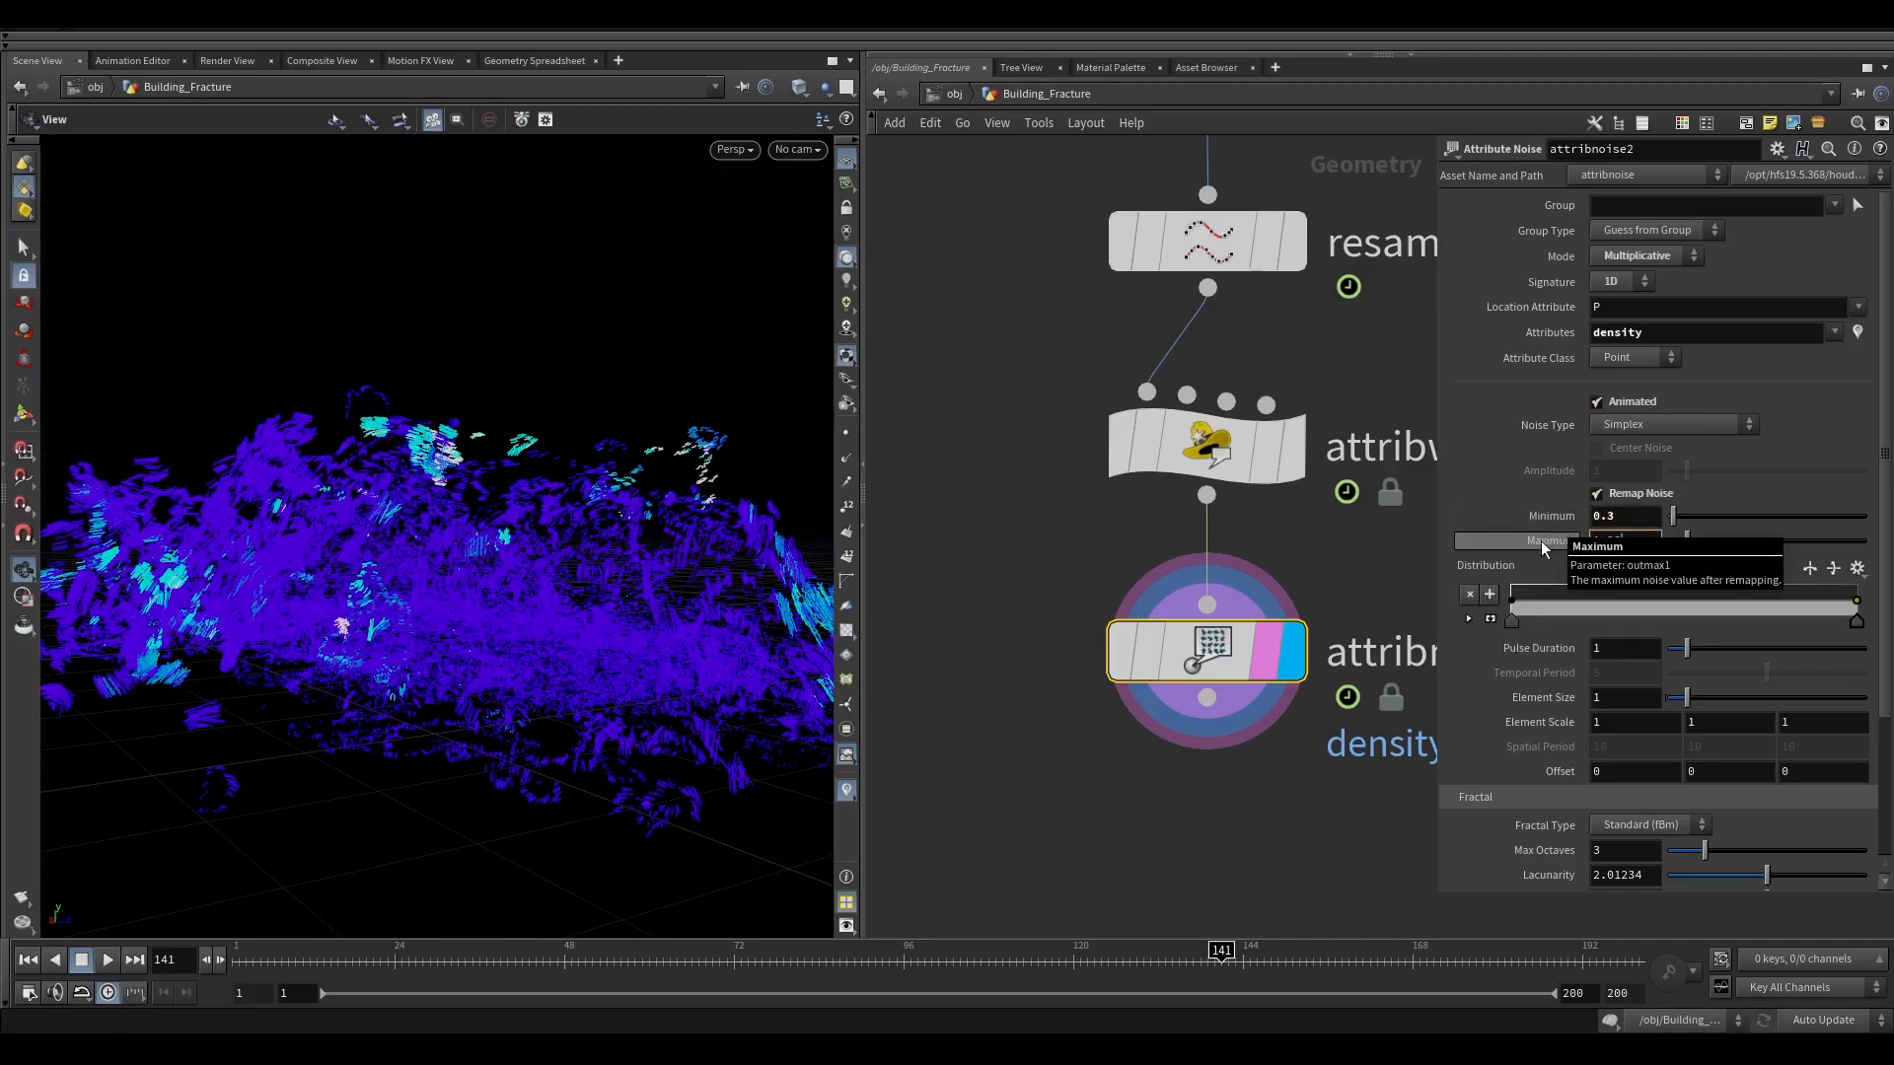
text(1.2)
key(Return)
Step: Check the noisy density at frame 49 and set the noise element size to 0.5
scroll(592, 572, down, 3)
drag(552, 572, 493, 730)
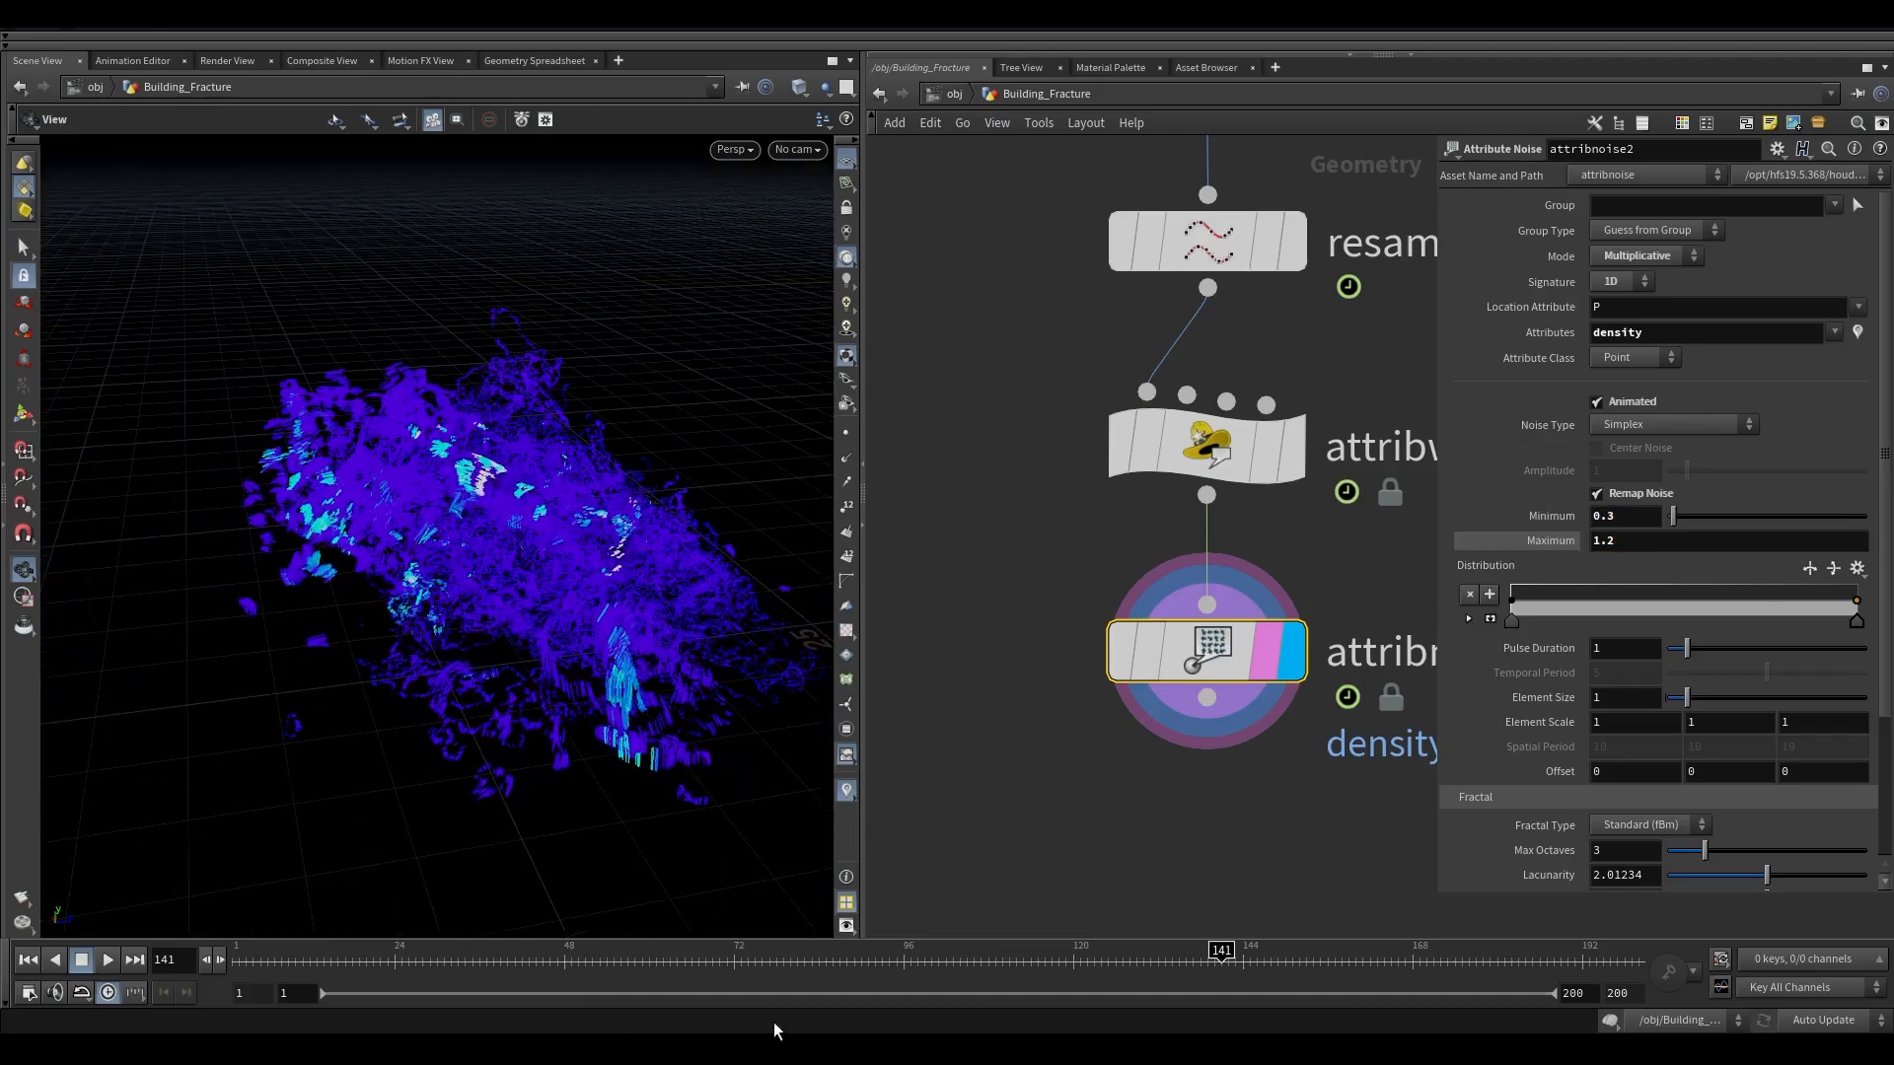
drag(774, 957, 571, 952)
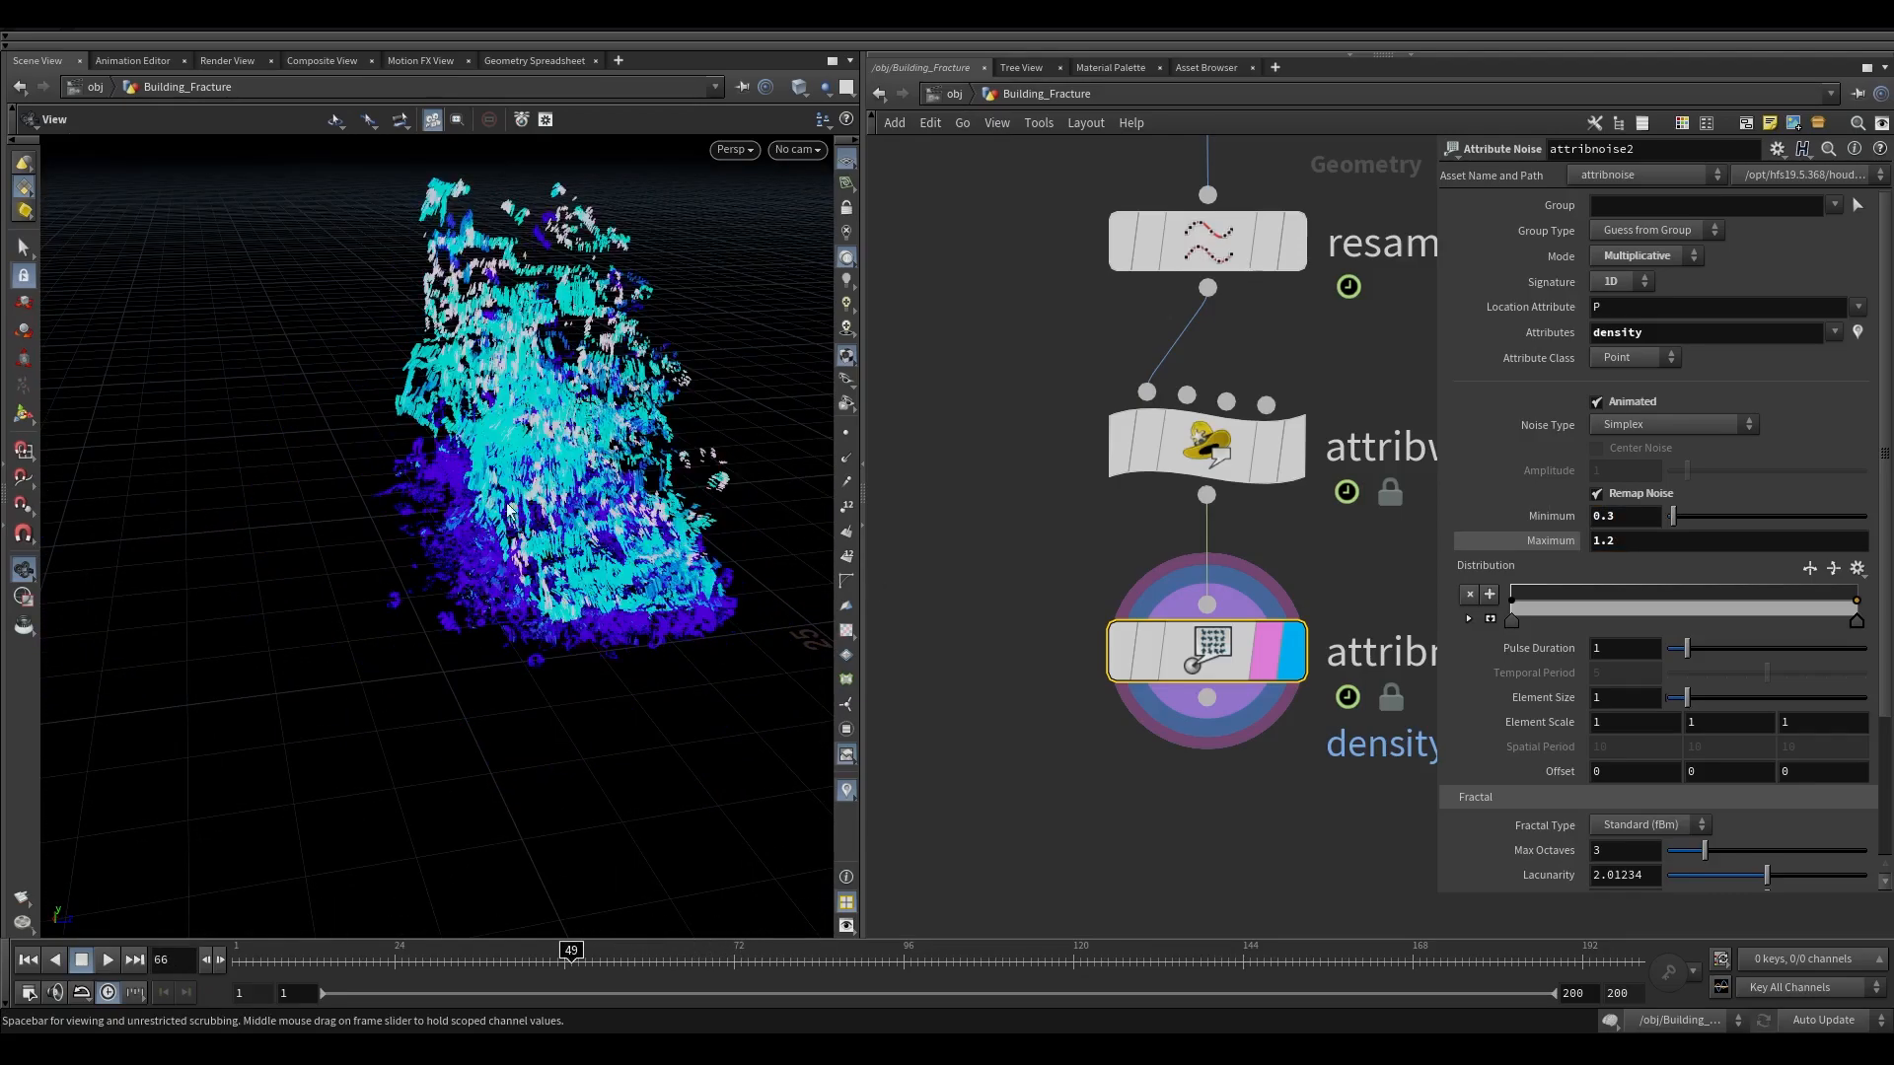
drag(537, 676, 612, 425)
middle_drag(621, 381, 420, 481)
scroll(420, 480, up, 4)
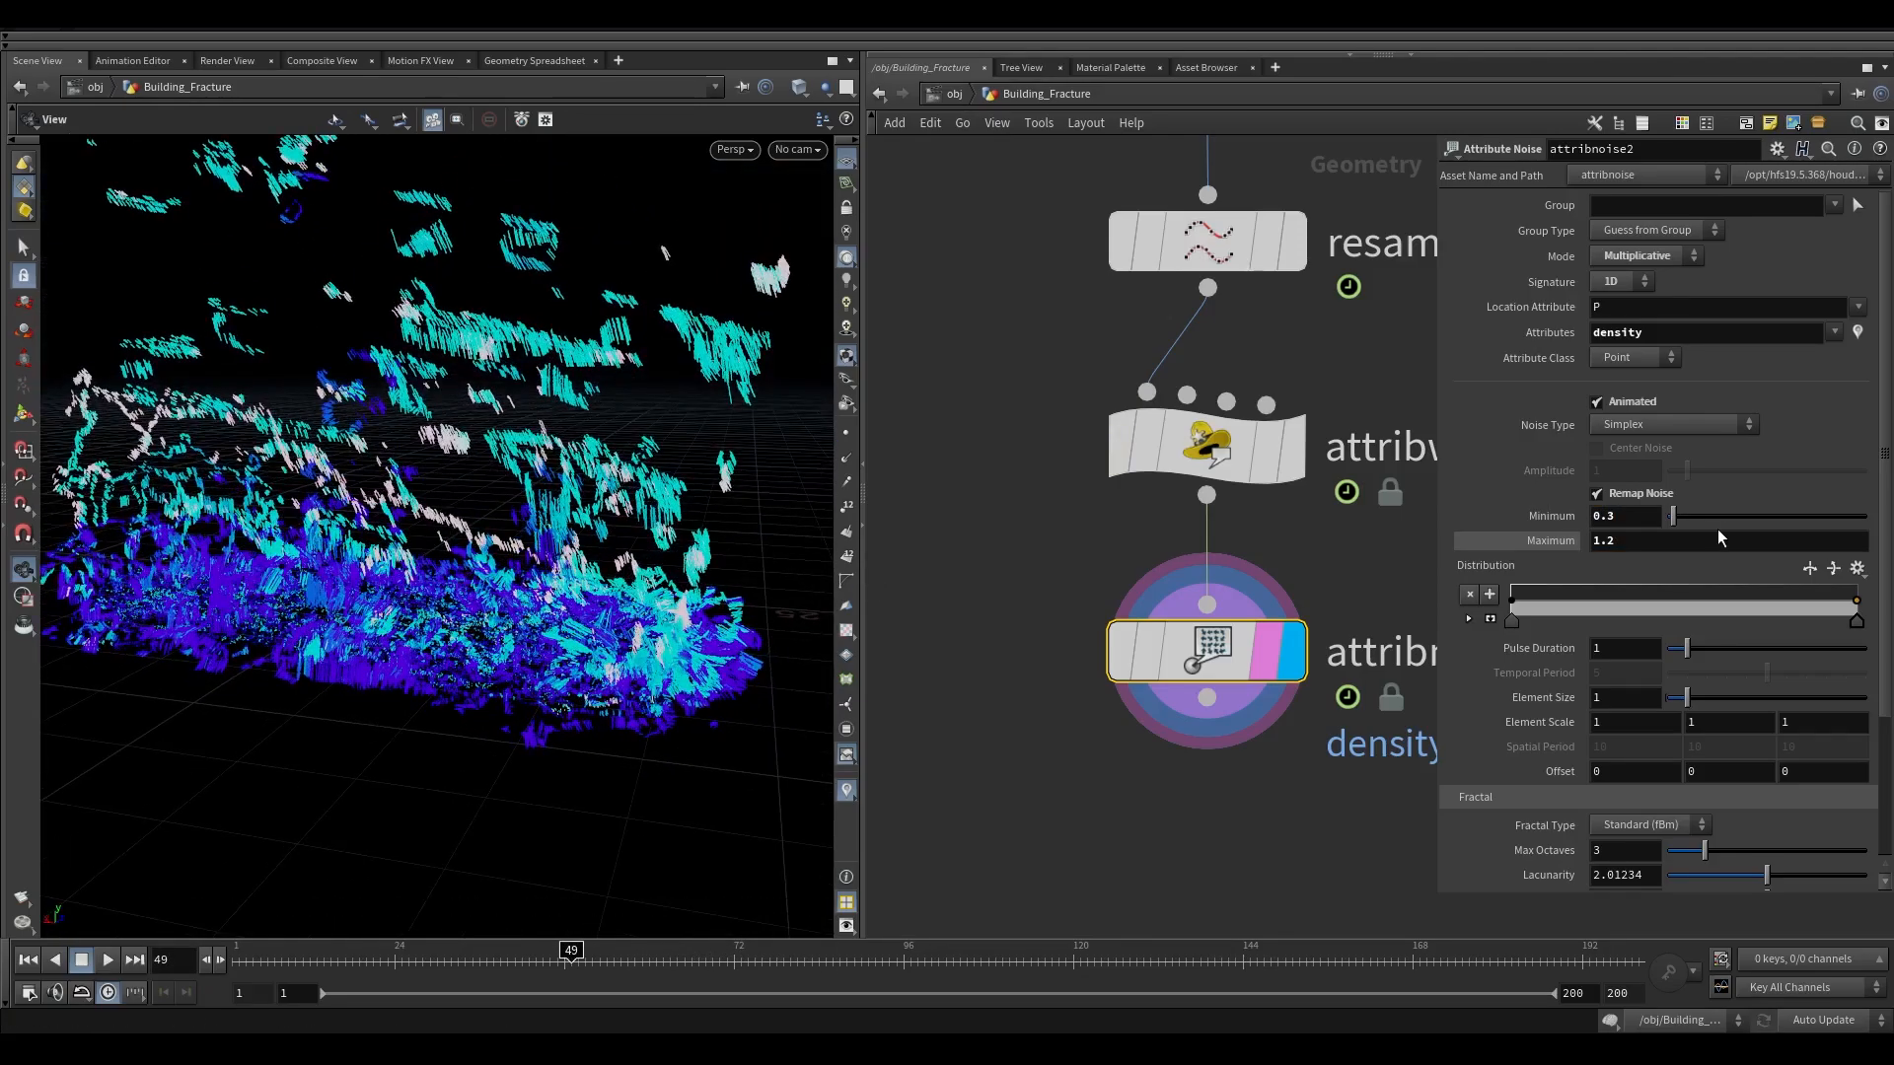
scroll(1523, 625, down, 2)
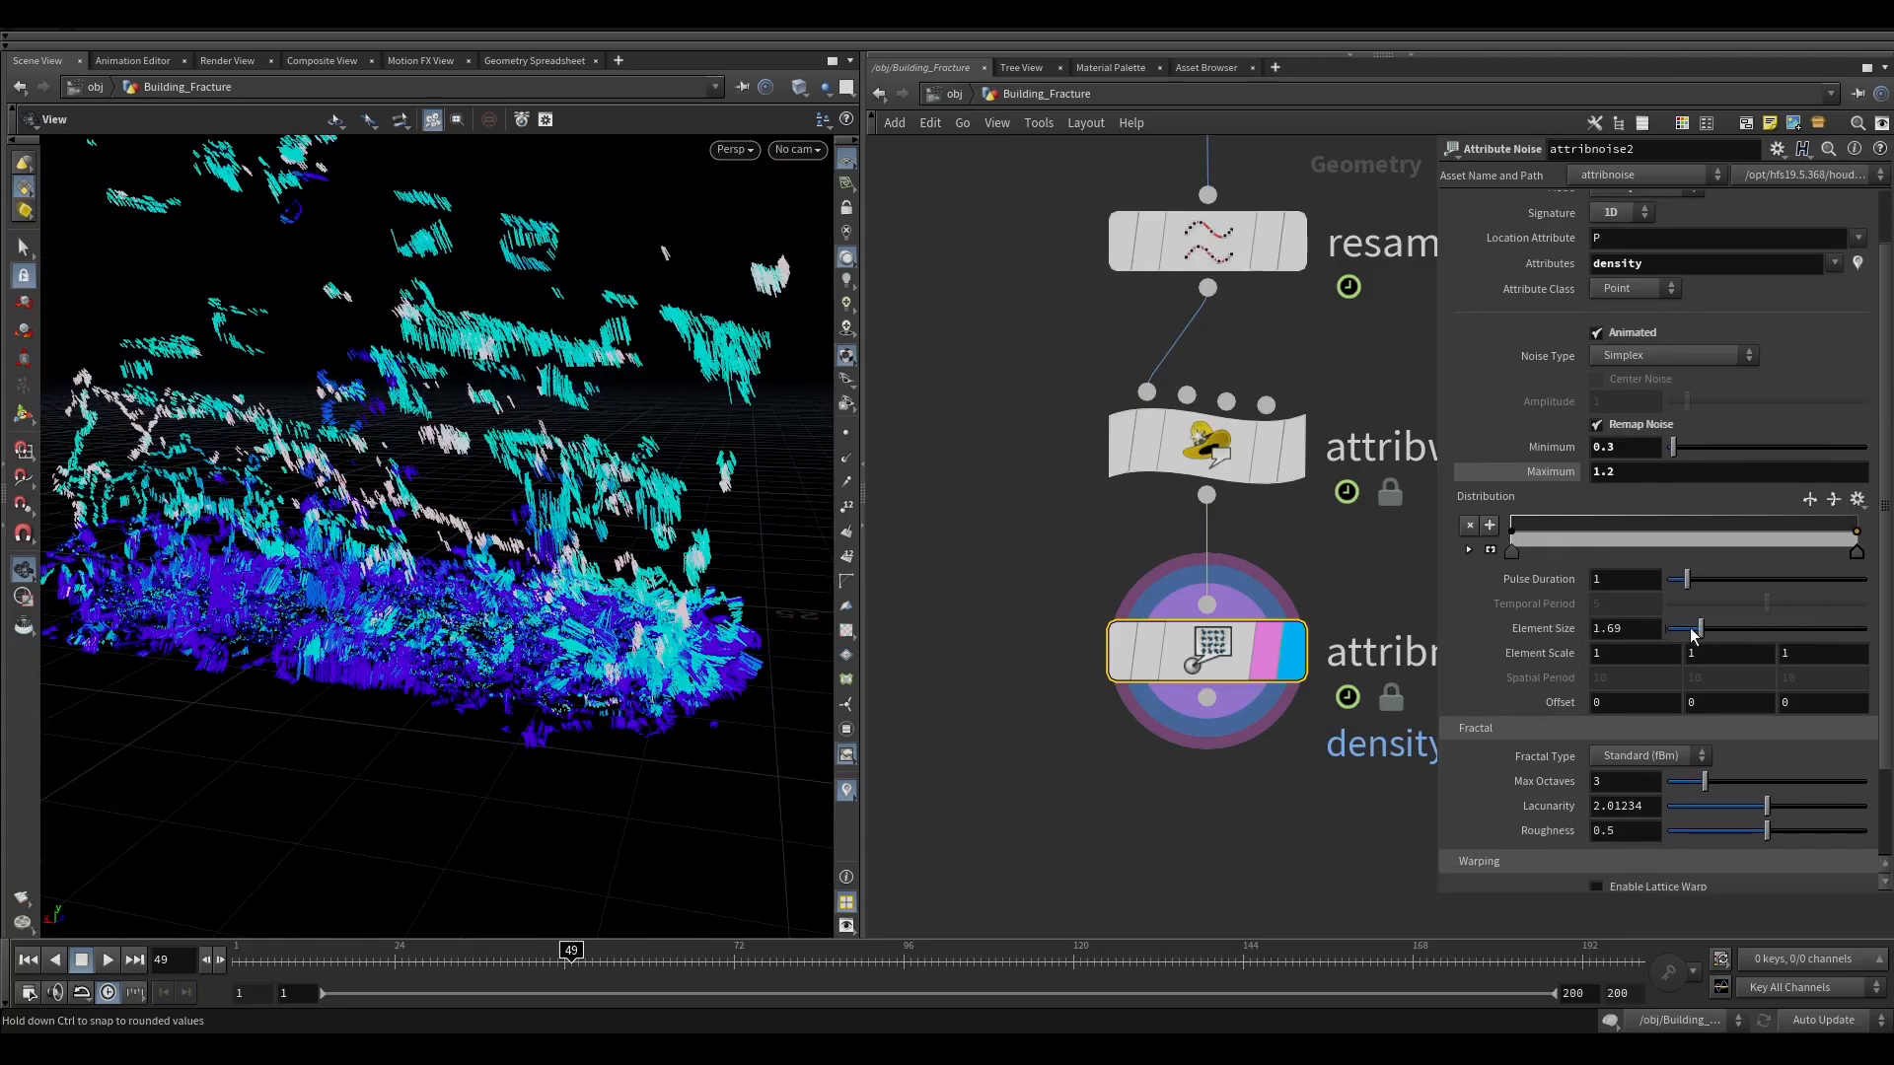
mouse_move(1700, 634)
mouse_down()
mouse_move(1661, 625)
mouse_move(1714, 628)
mouse_up()
double_click(1608, 628)
text(0.5)
key(Return)
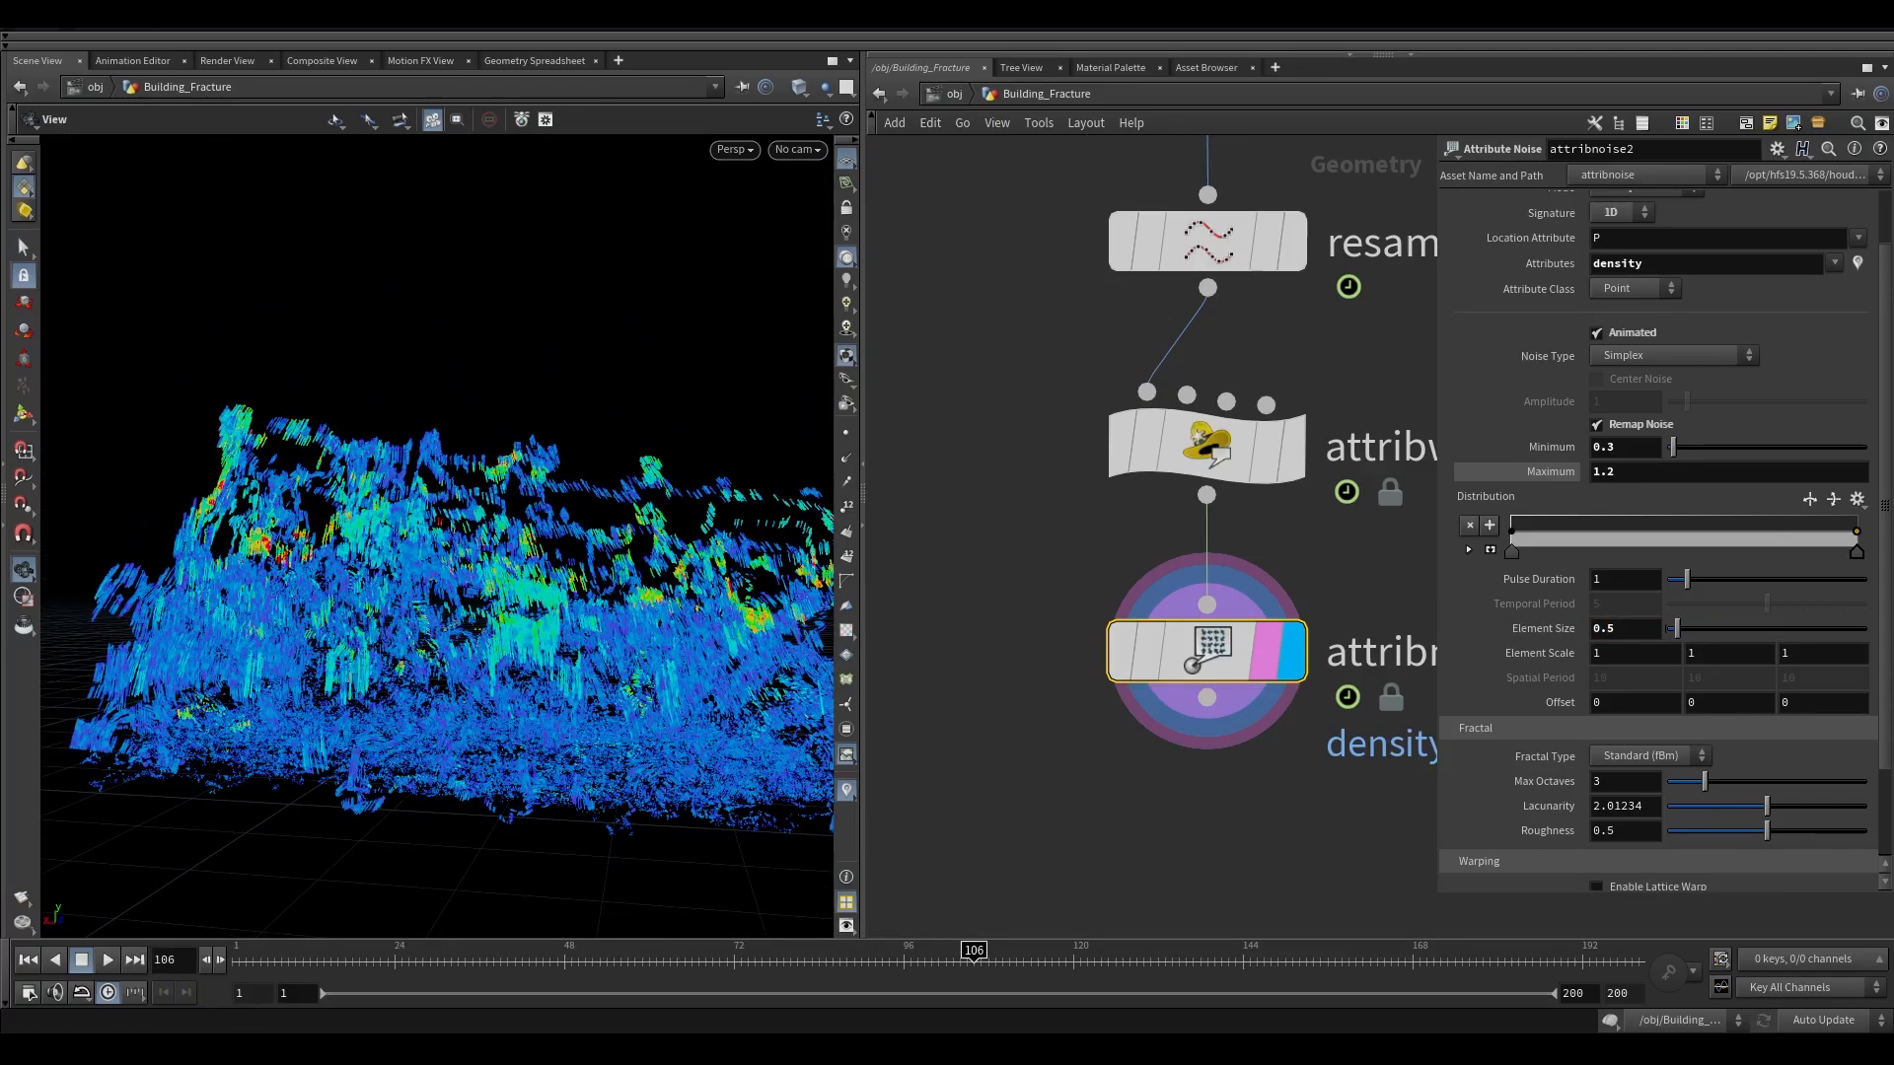
Step: Add a Volume Rasterize Attributes node after the density noise and have it rasterize the density attribute
middle_drag(1146, 776, 1146, 632)
key(Tab)
text(vra)
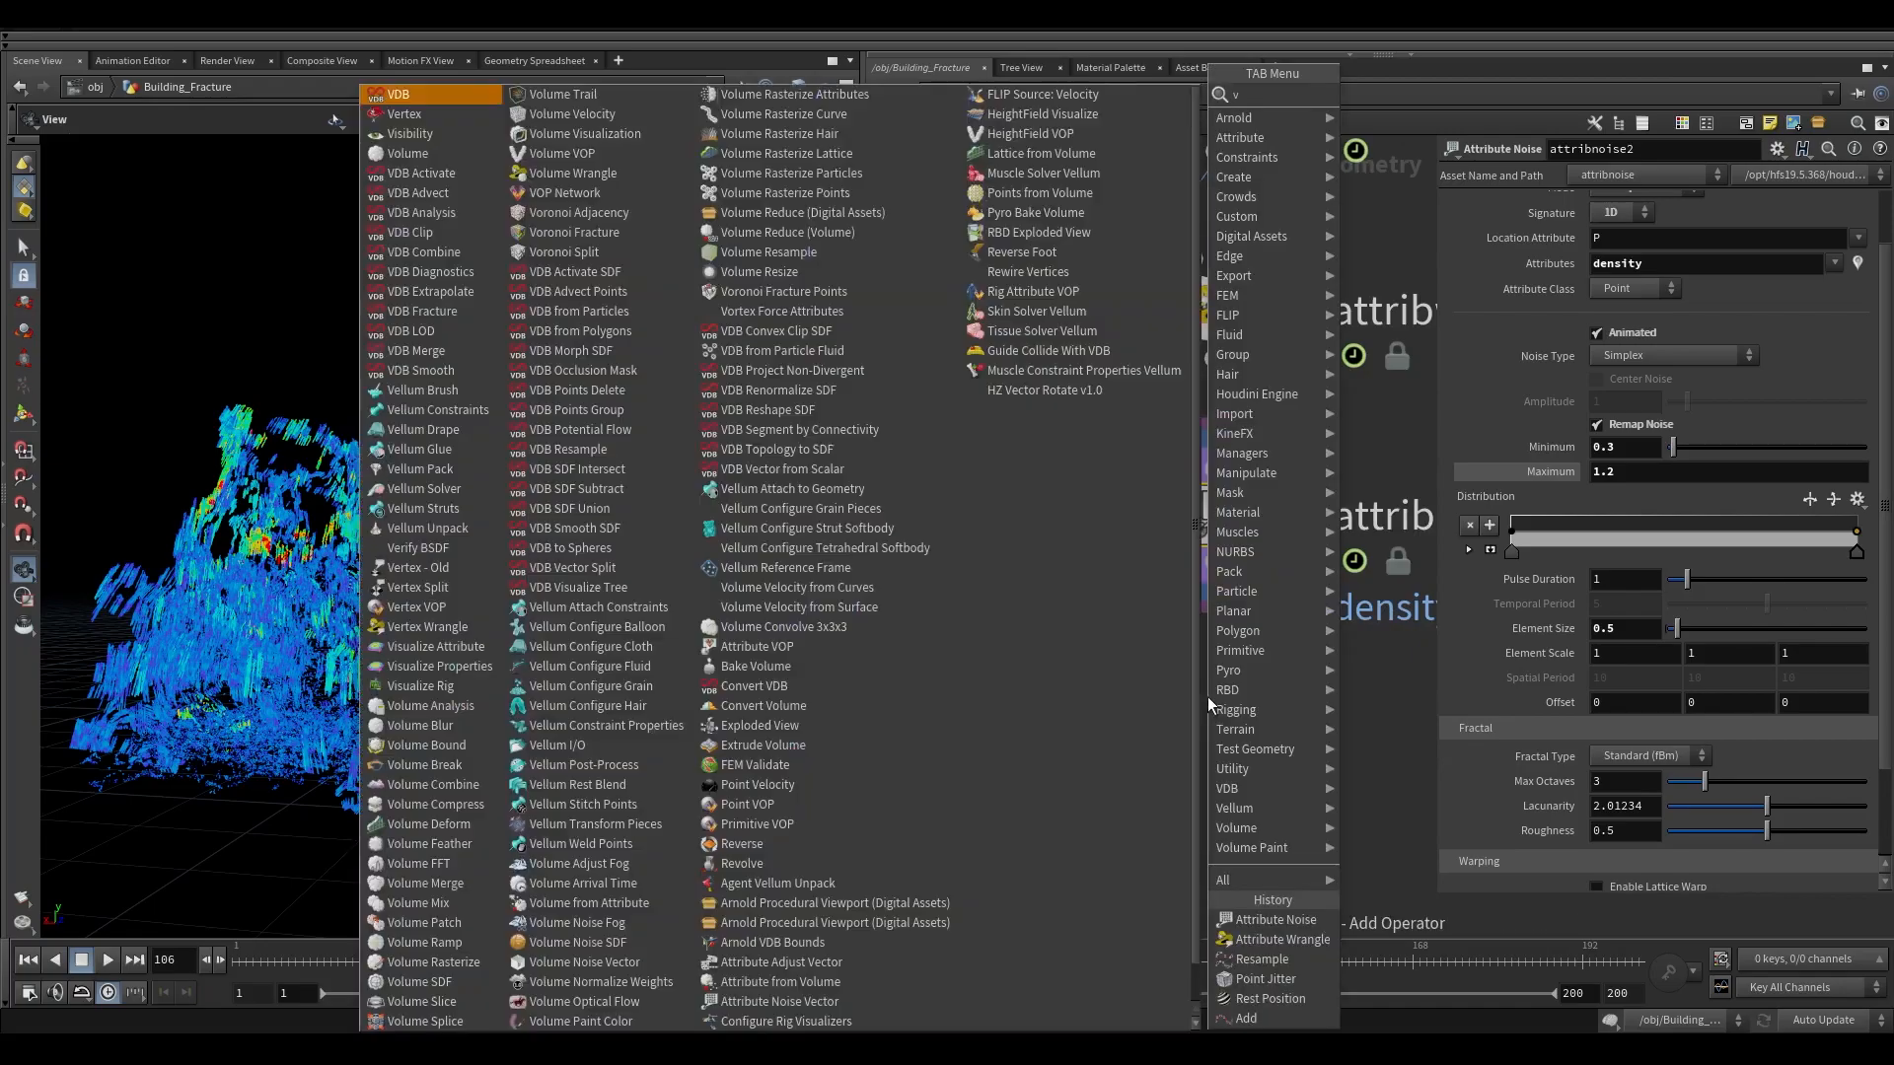
key(Return)
click(1208, 696)
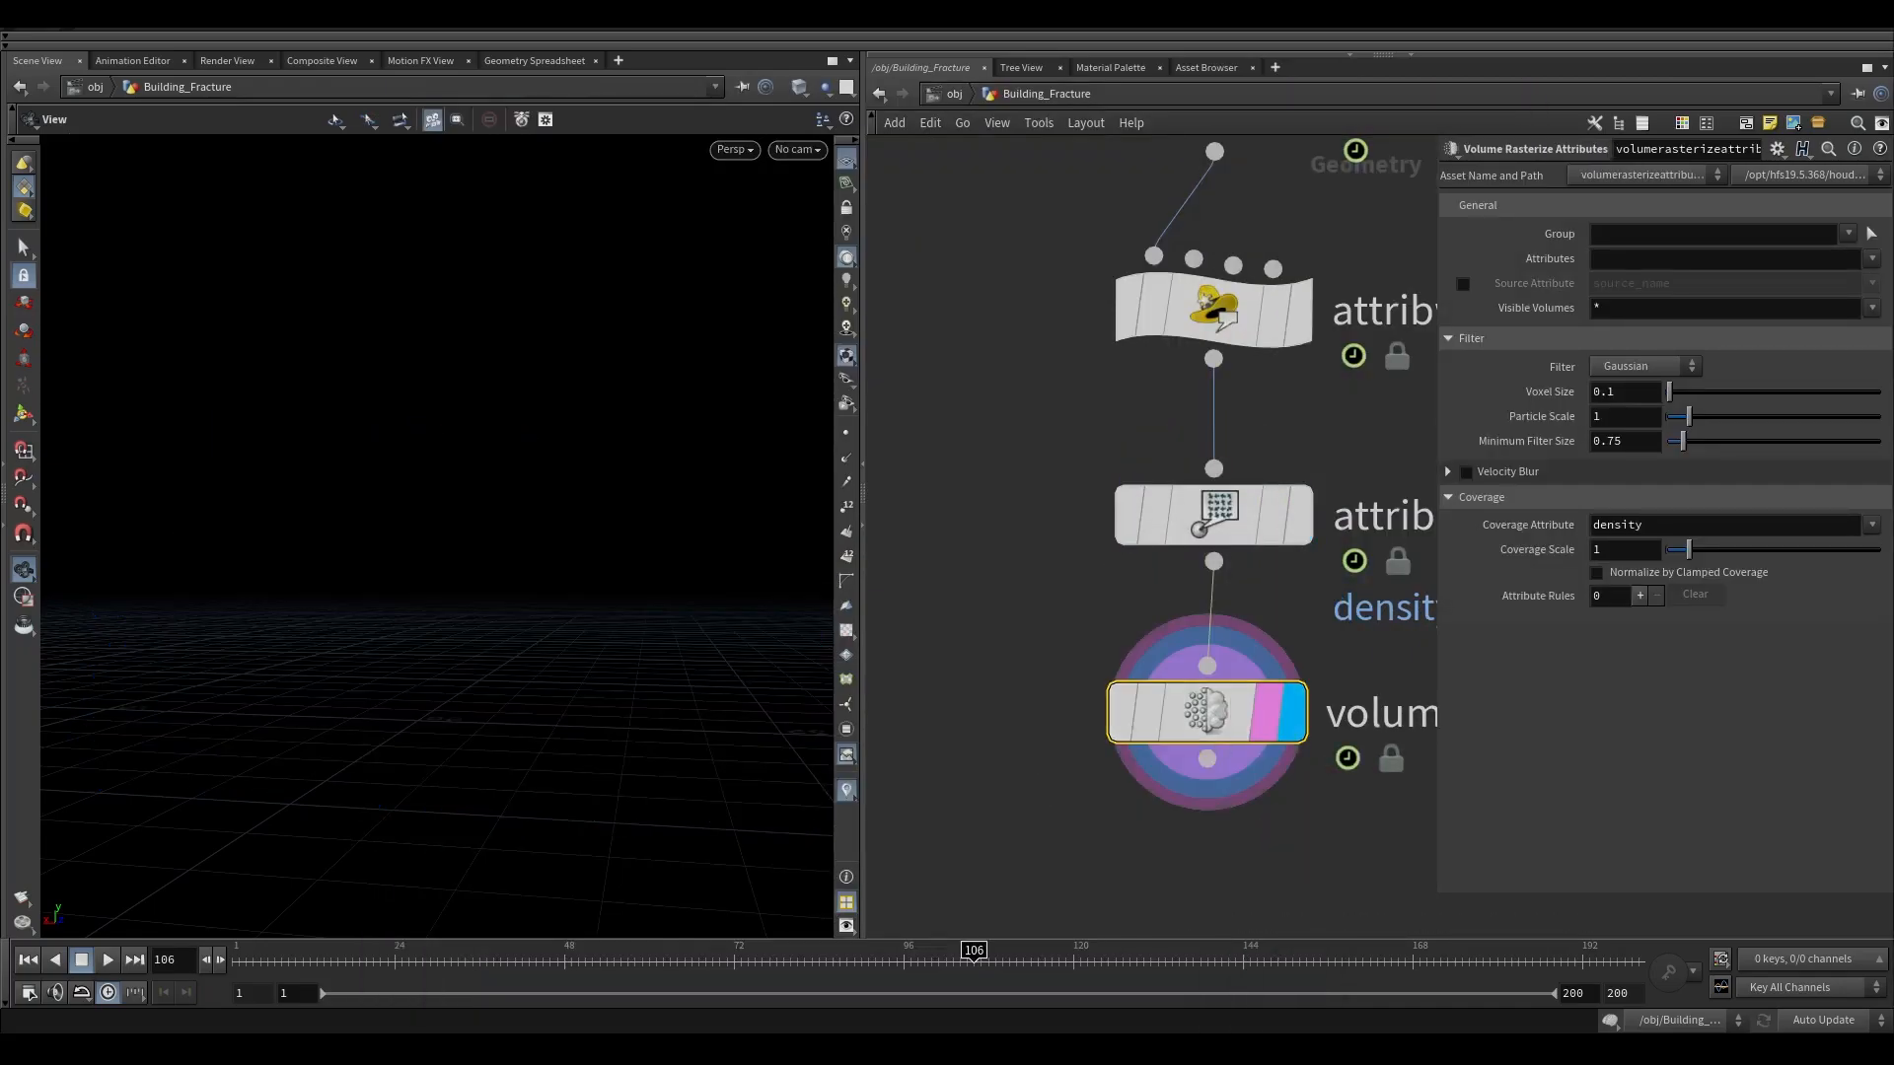
click(1870, 259)
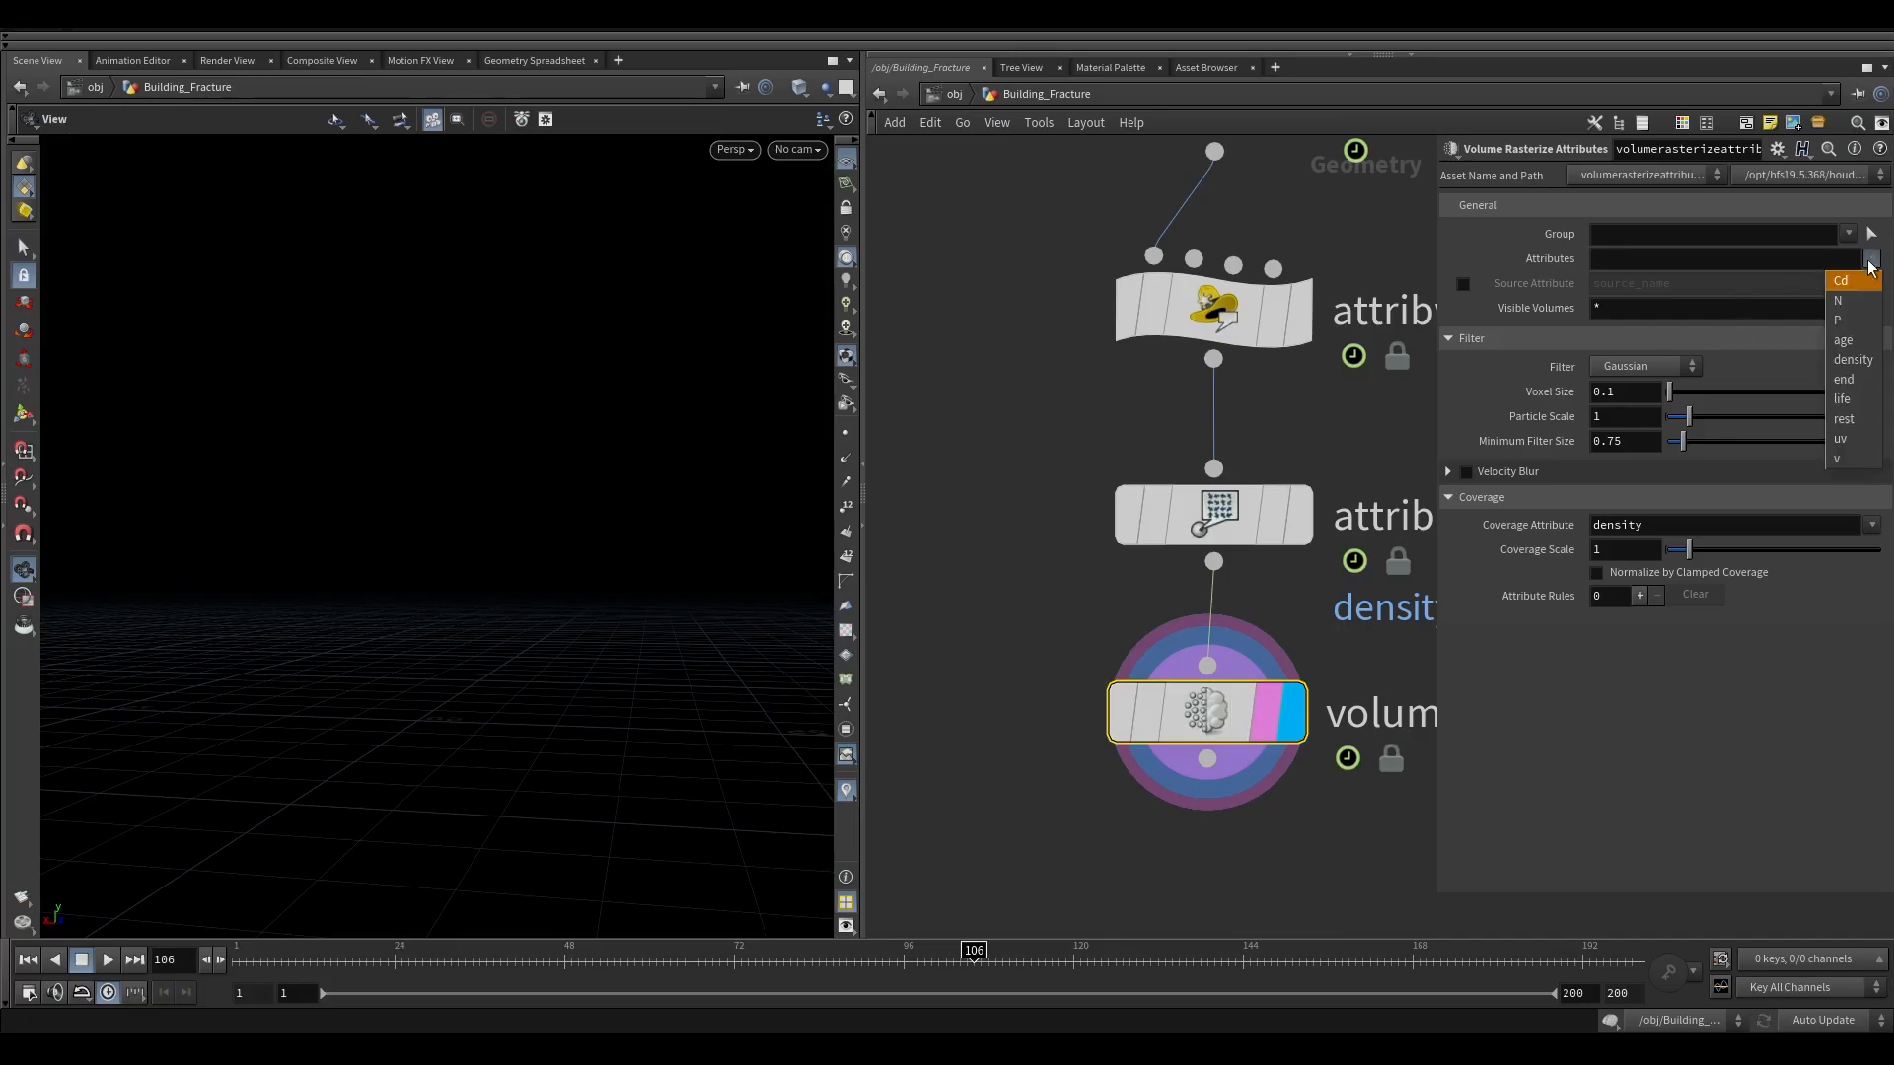
click(1868, 367)
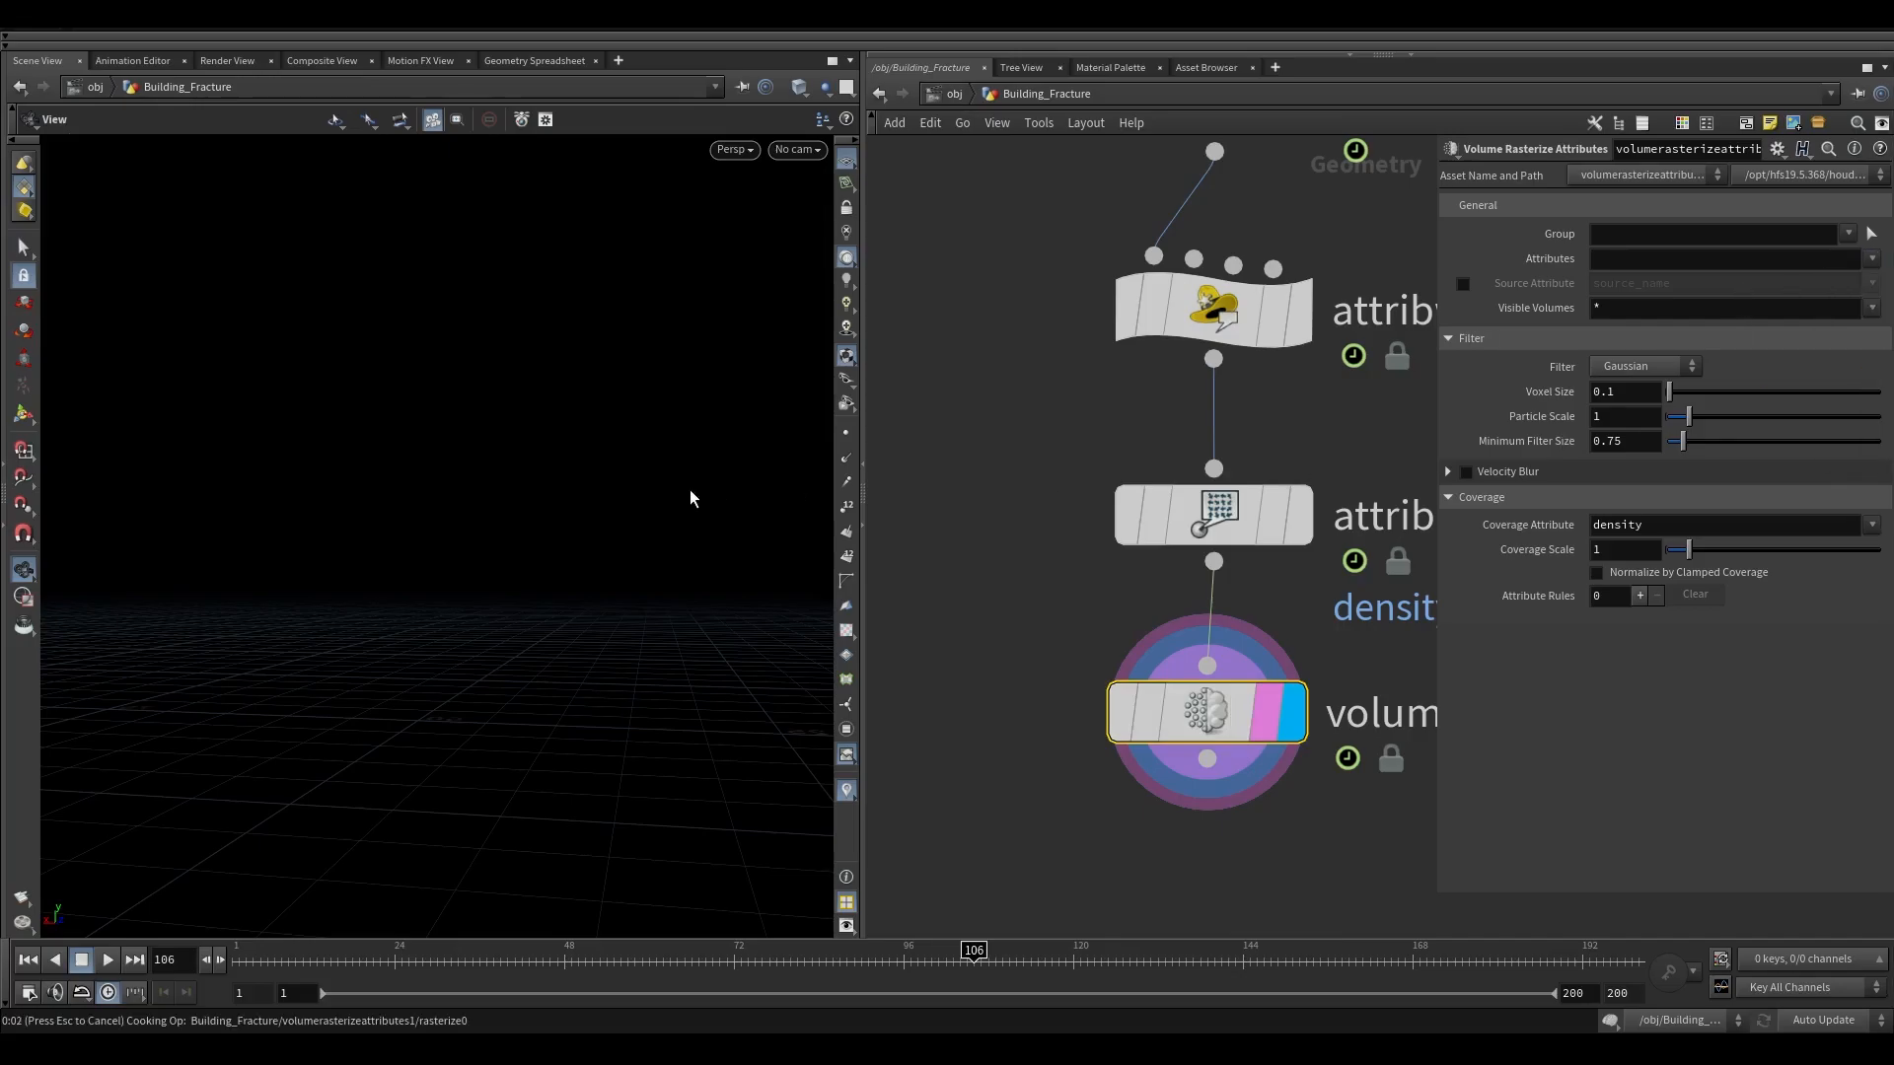
Step: Set the rasterized volume's particle scale to 0.1 and its voxel size to 0.06
right_drag(690, 489, 598, 589)
drag(597, 589, 1073, 523)
text(0.1)
key(Return)
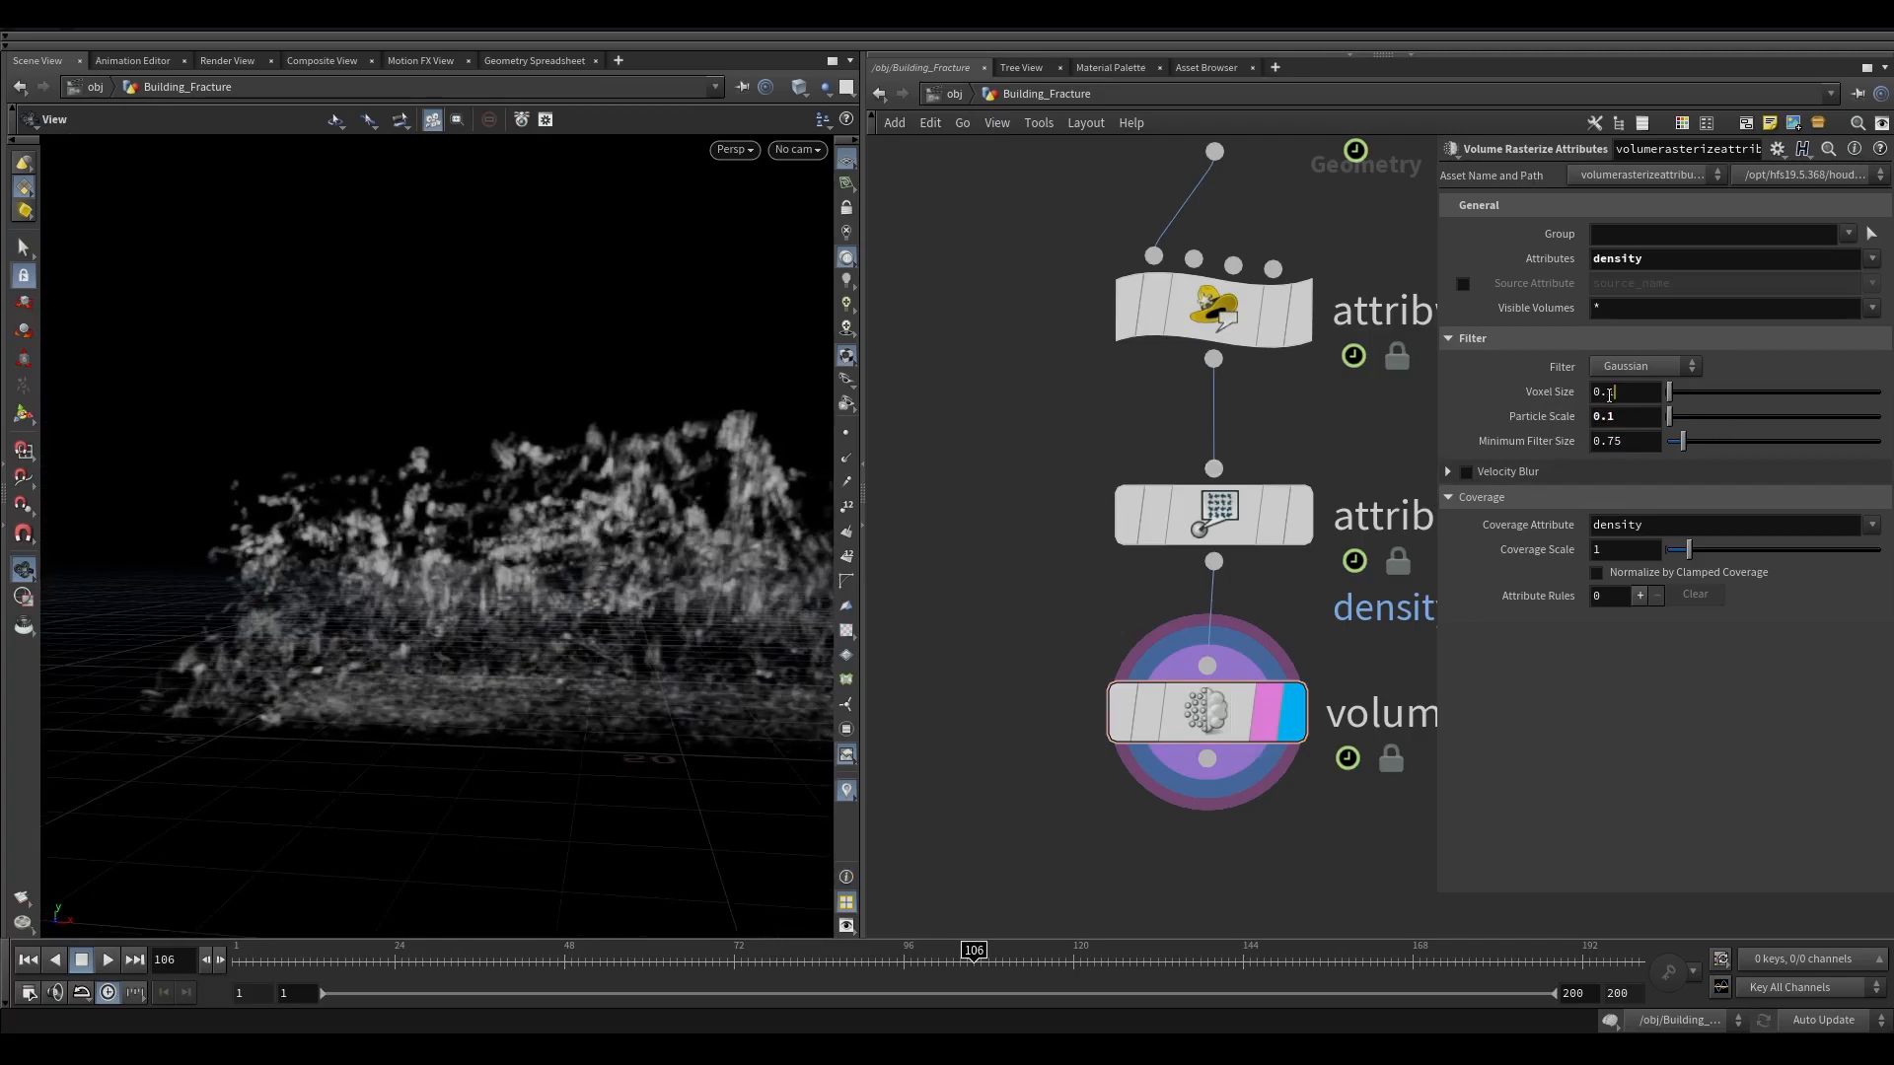
text(06)
key(Return)
drag(533, 462, 468, 542)
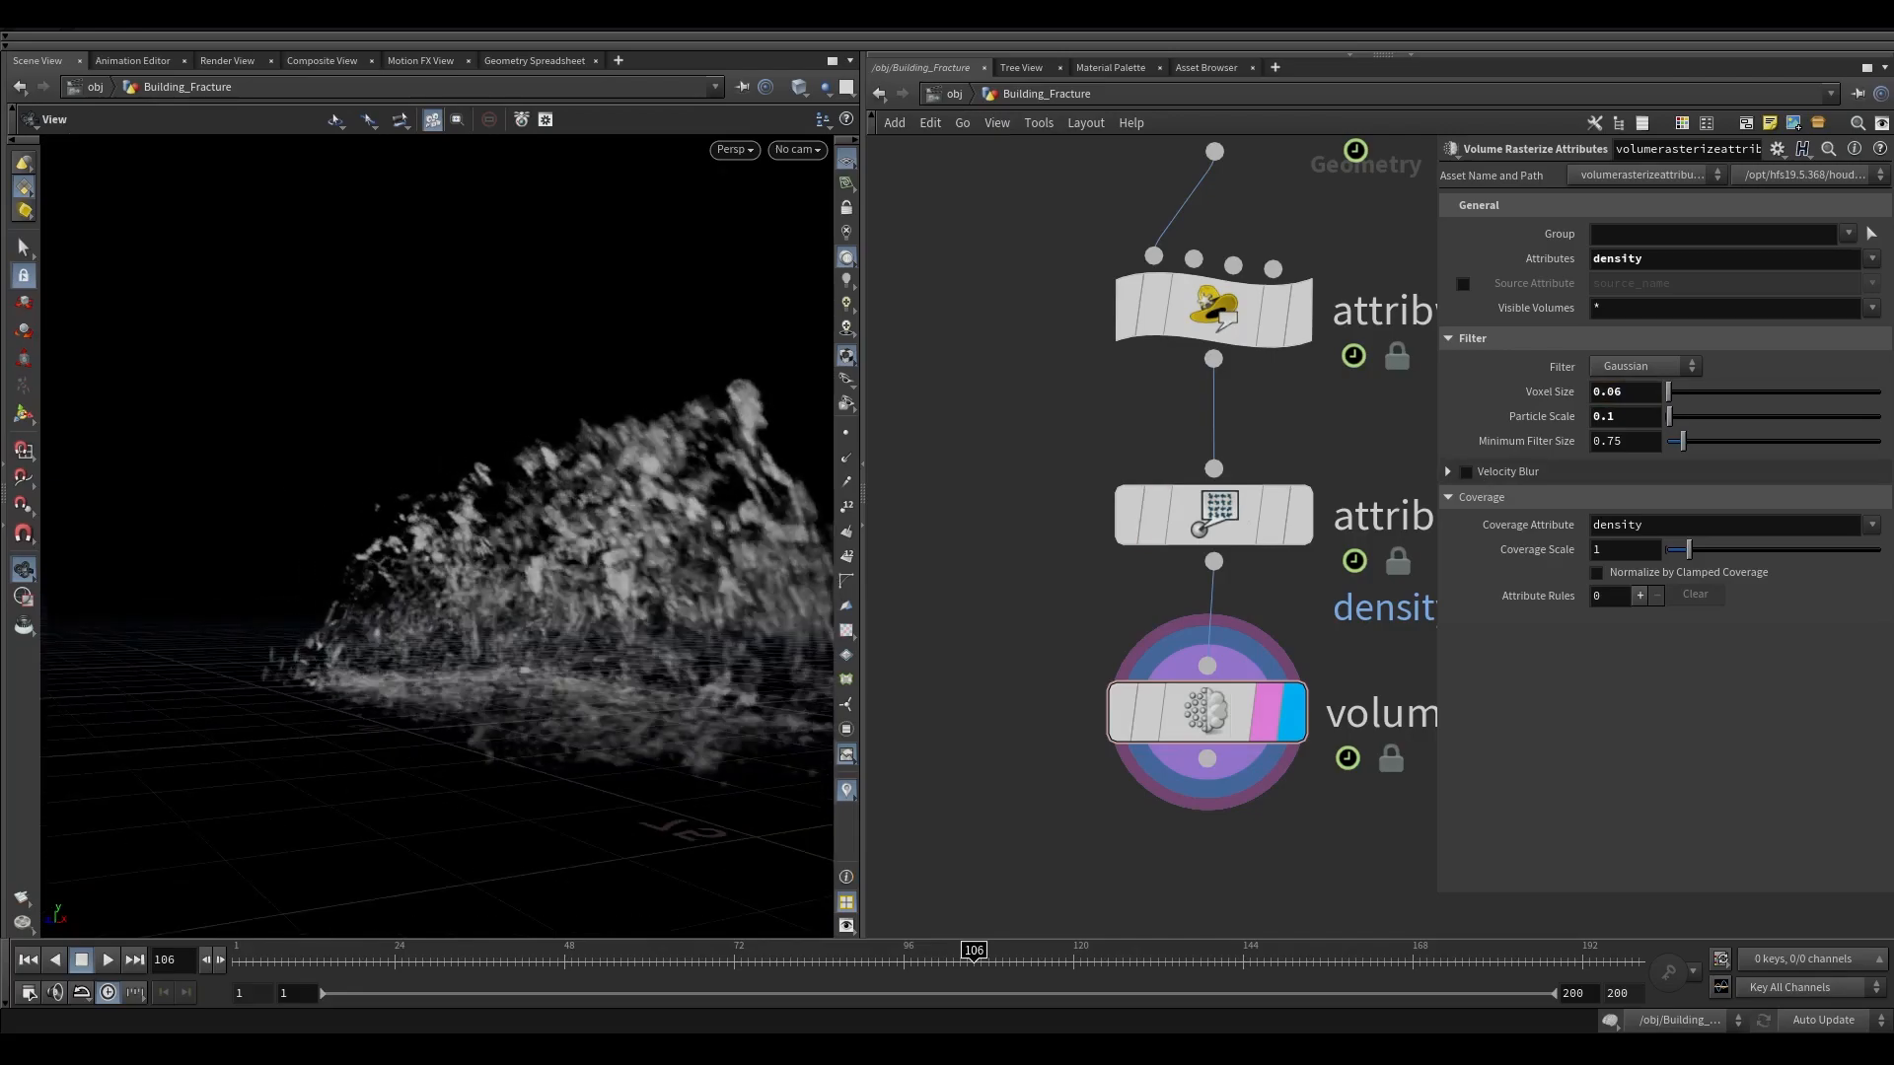
scroll(964, 372, down, 3)
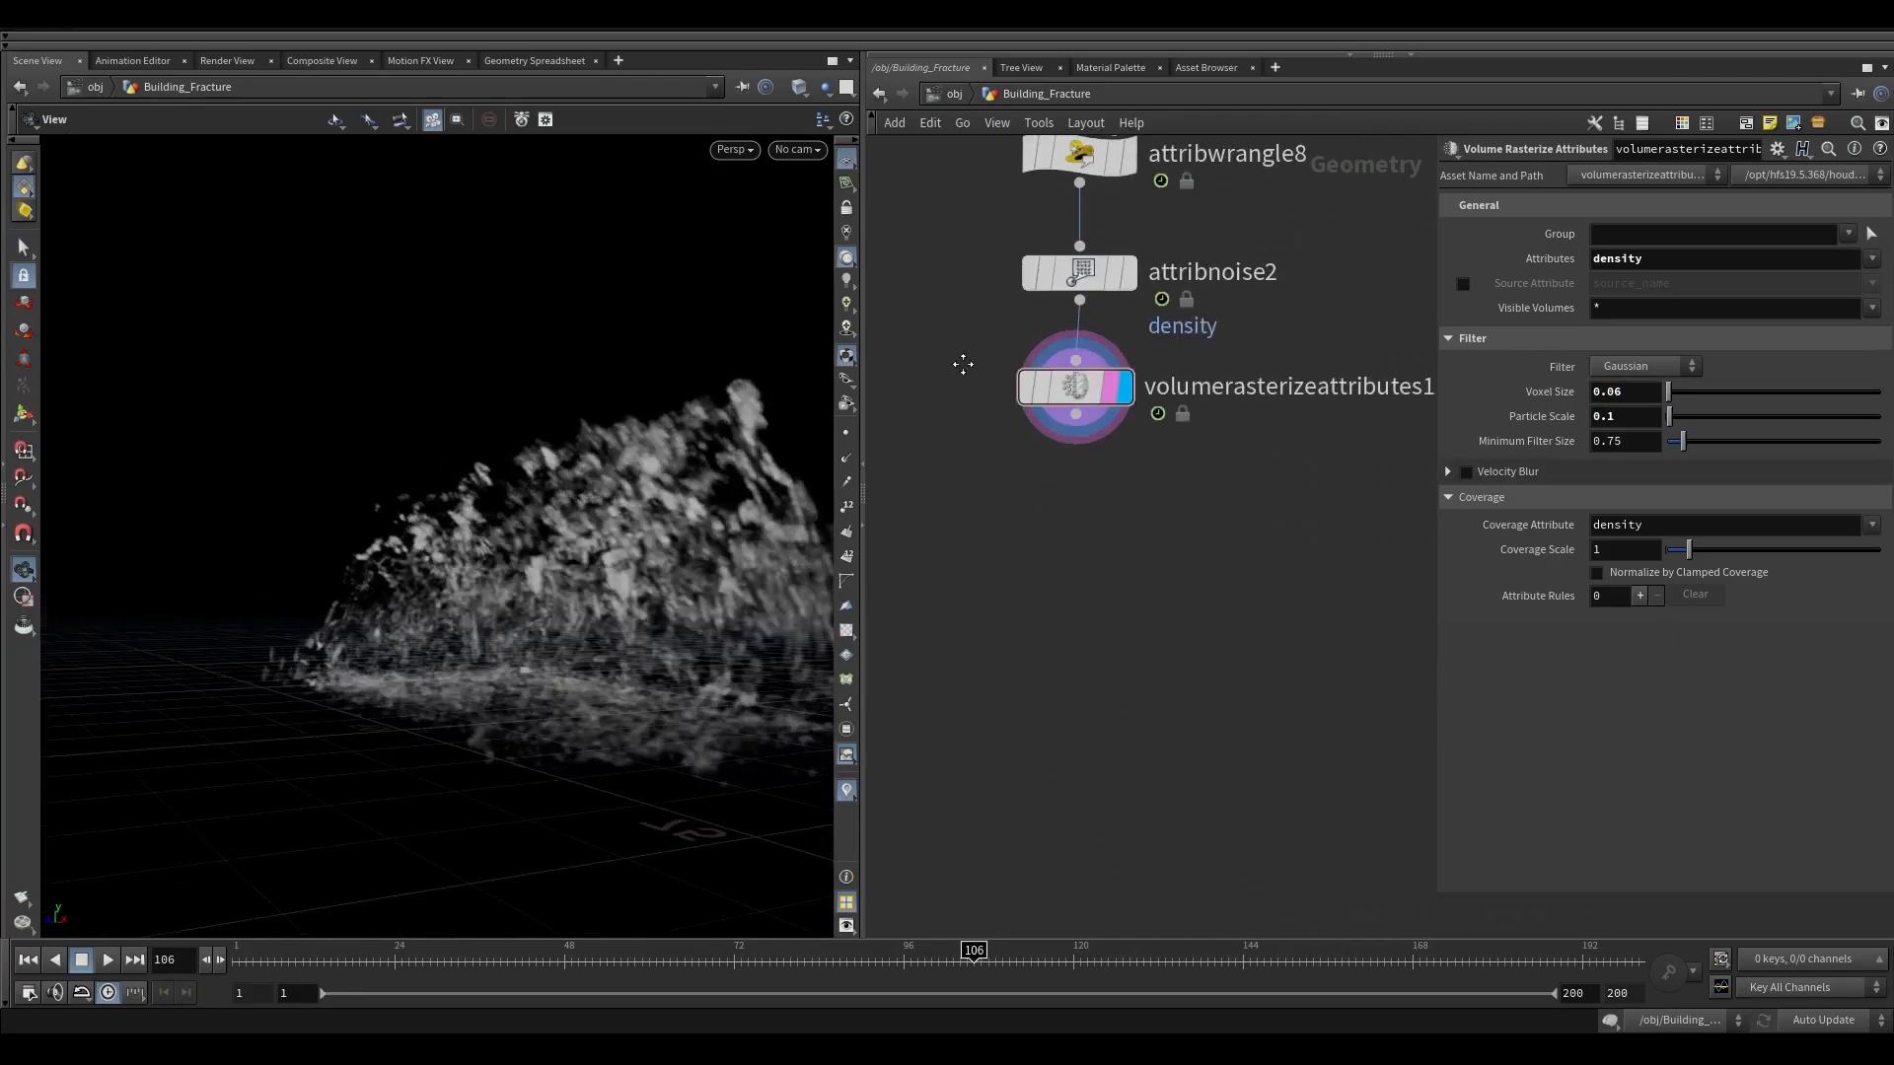
key(Tab)
text(volume wrangle)
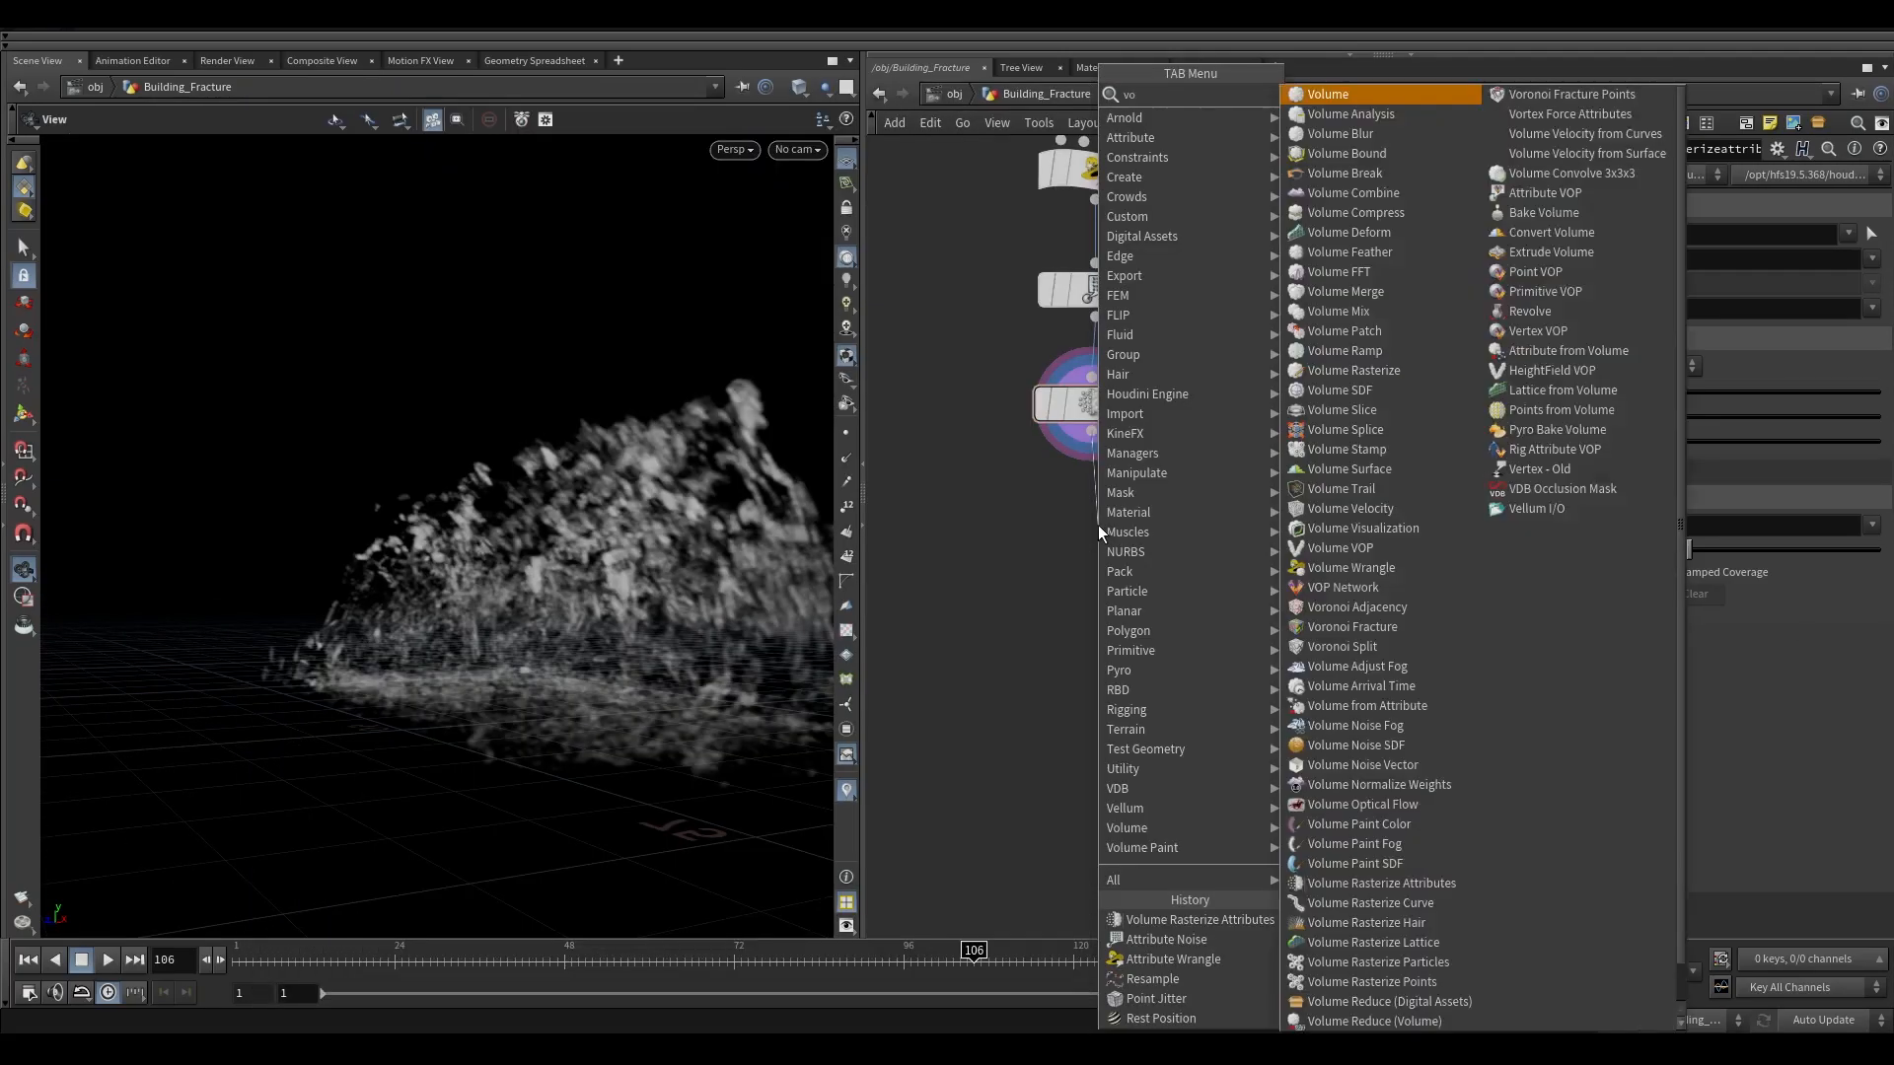
key(Return)
click(1558, 327)
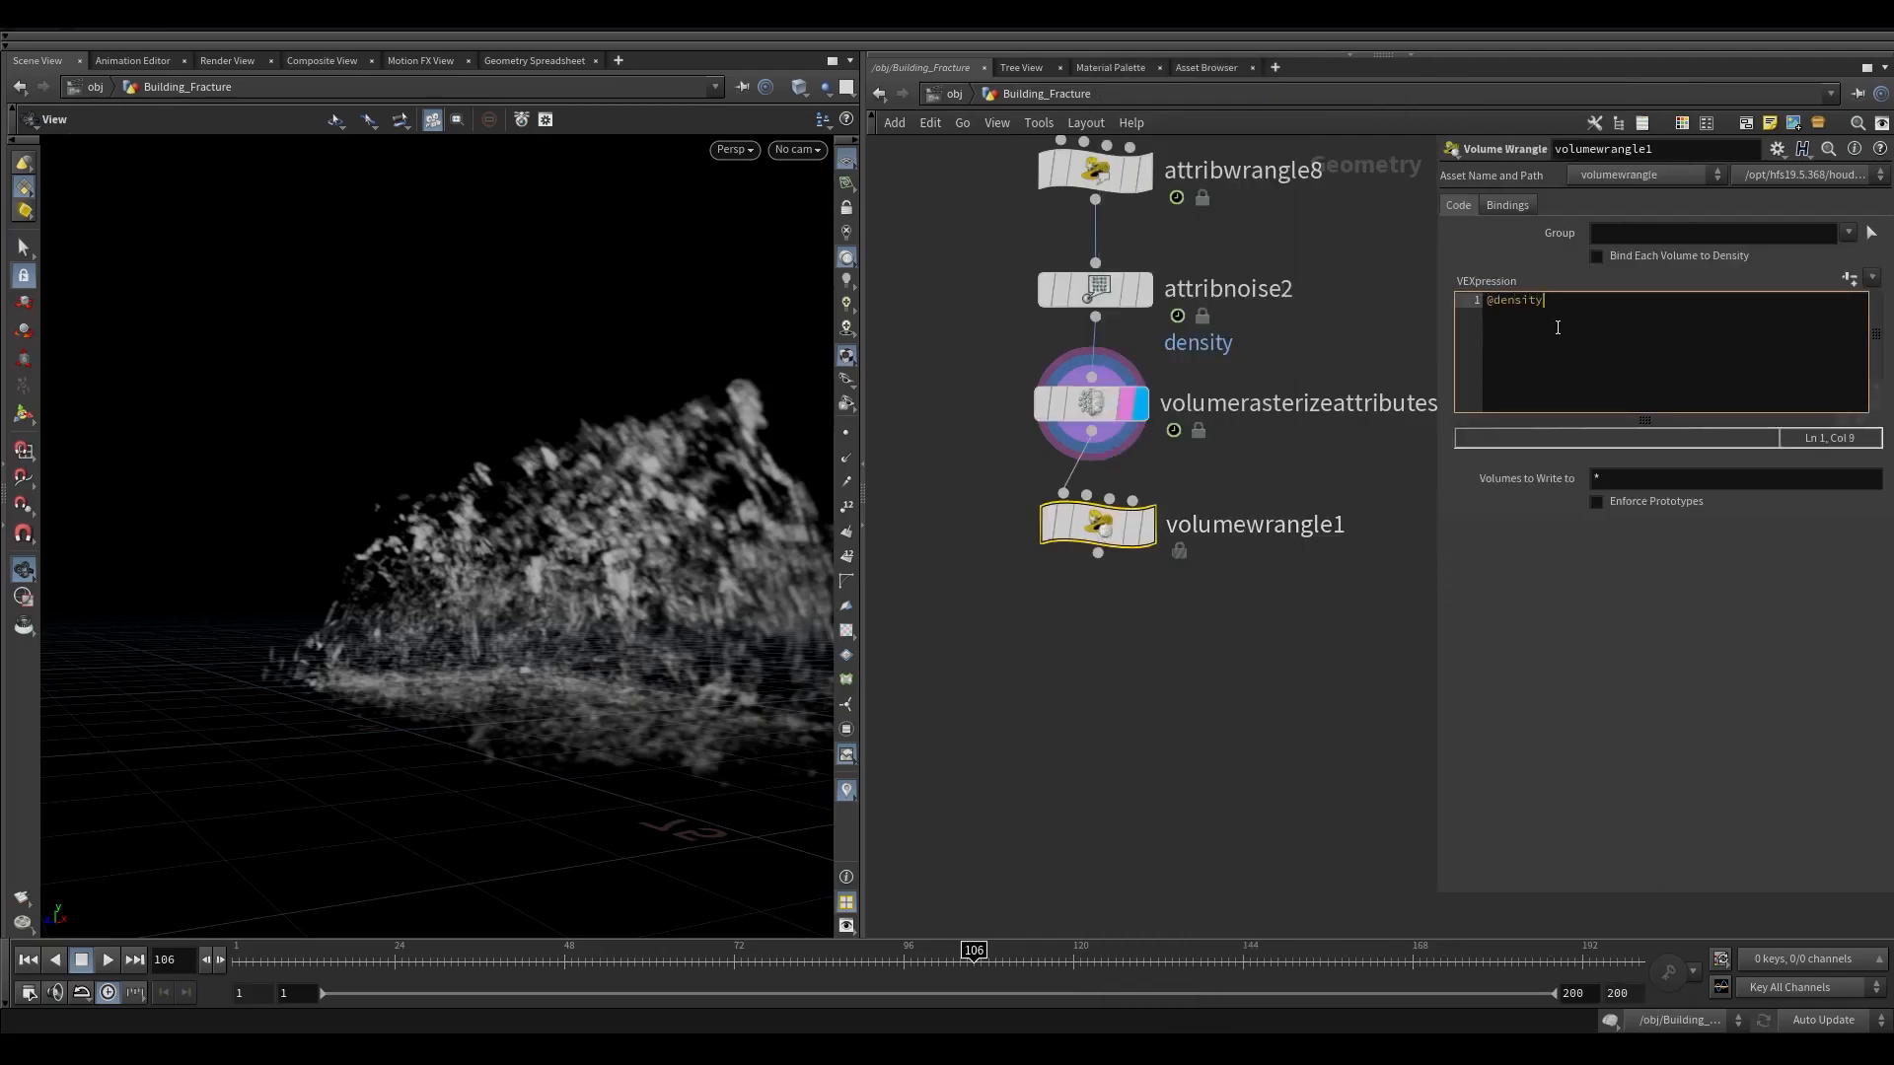
text(@density *= ch("Mult");)
click(1372, 501)
click(1865, 282)
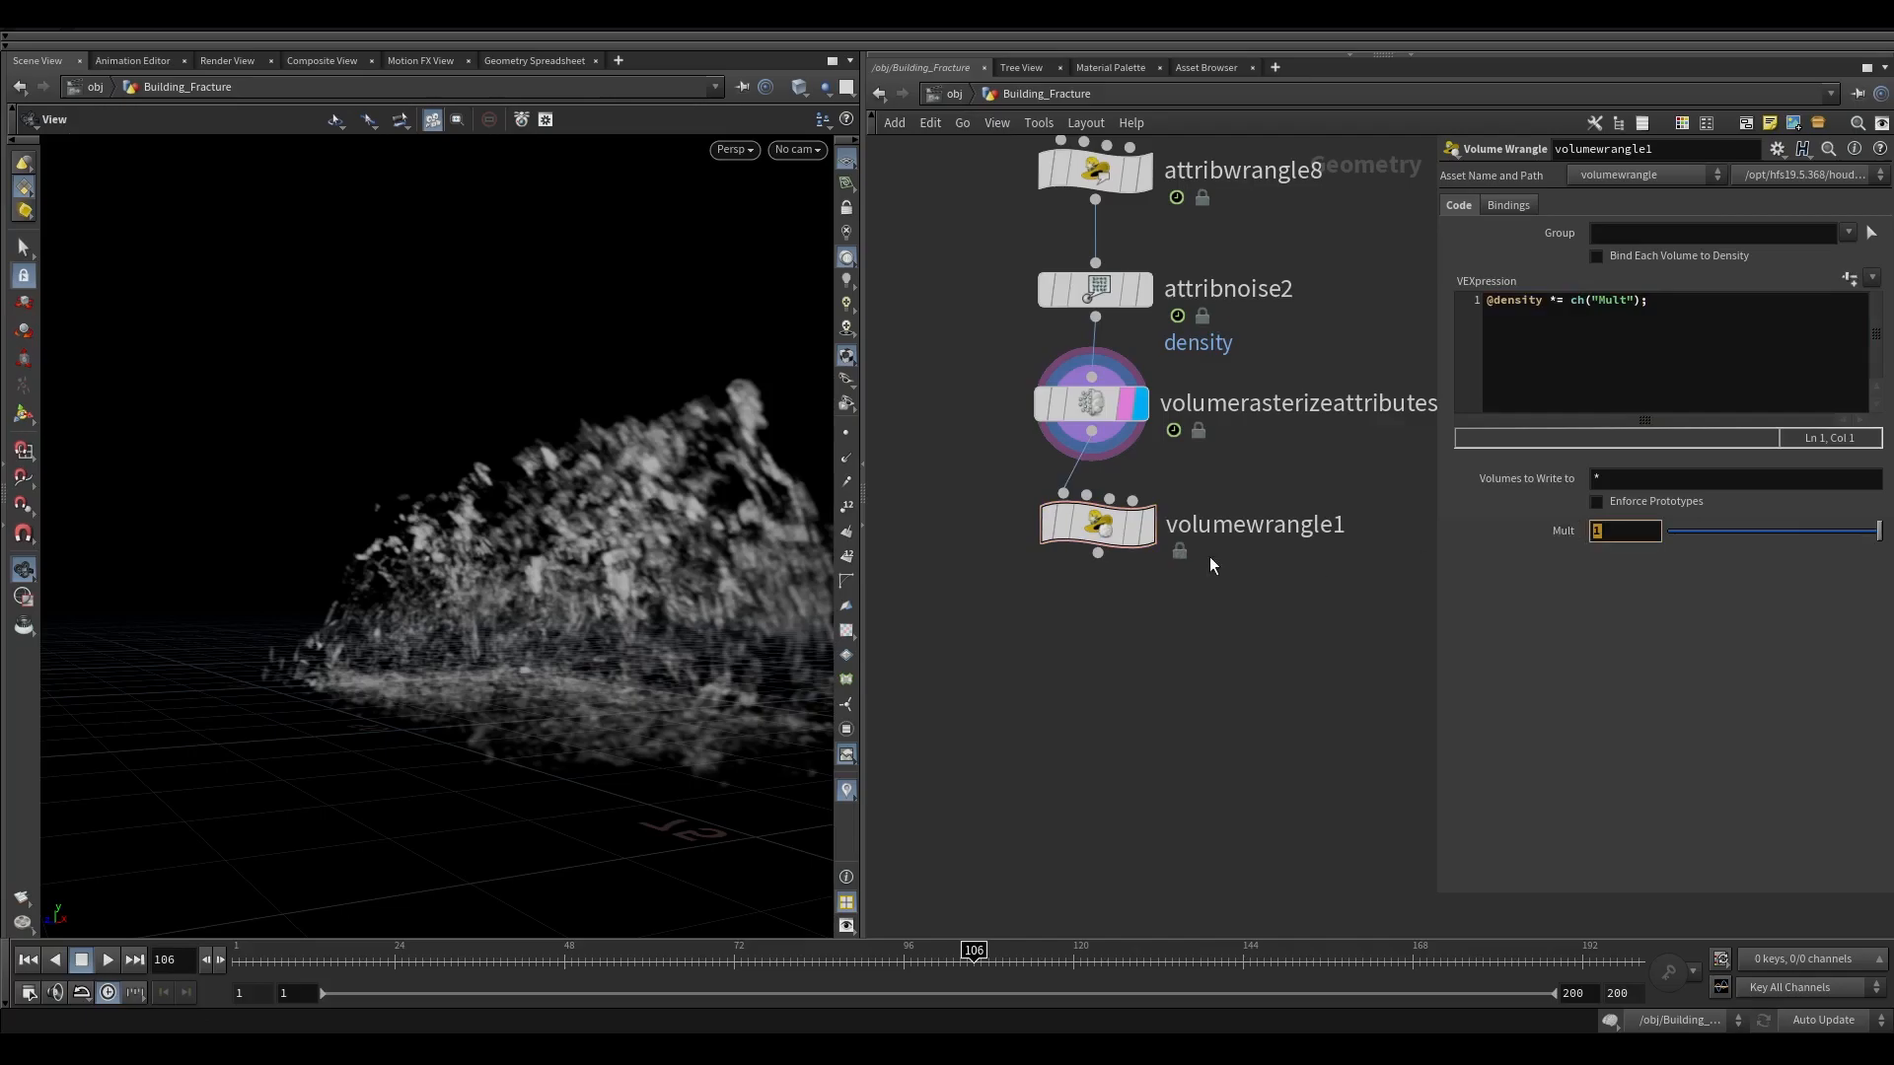
Step: Display the volume wrangle and set its Mult value to 3
click(1147, 523)
mouse_move(1878, 531)
mouse_down()
mouse_move(1600, 544)
mouse_move(1882, 539)
mouse_up()
drag(1618, 534, 1487, 554)
text(3)
click(1256, 612)
drag(552, 470, 1054, 480)
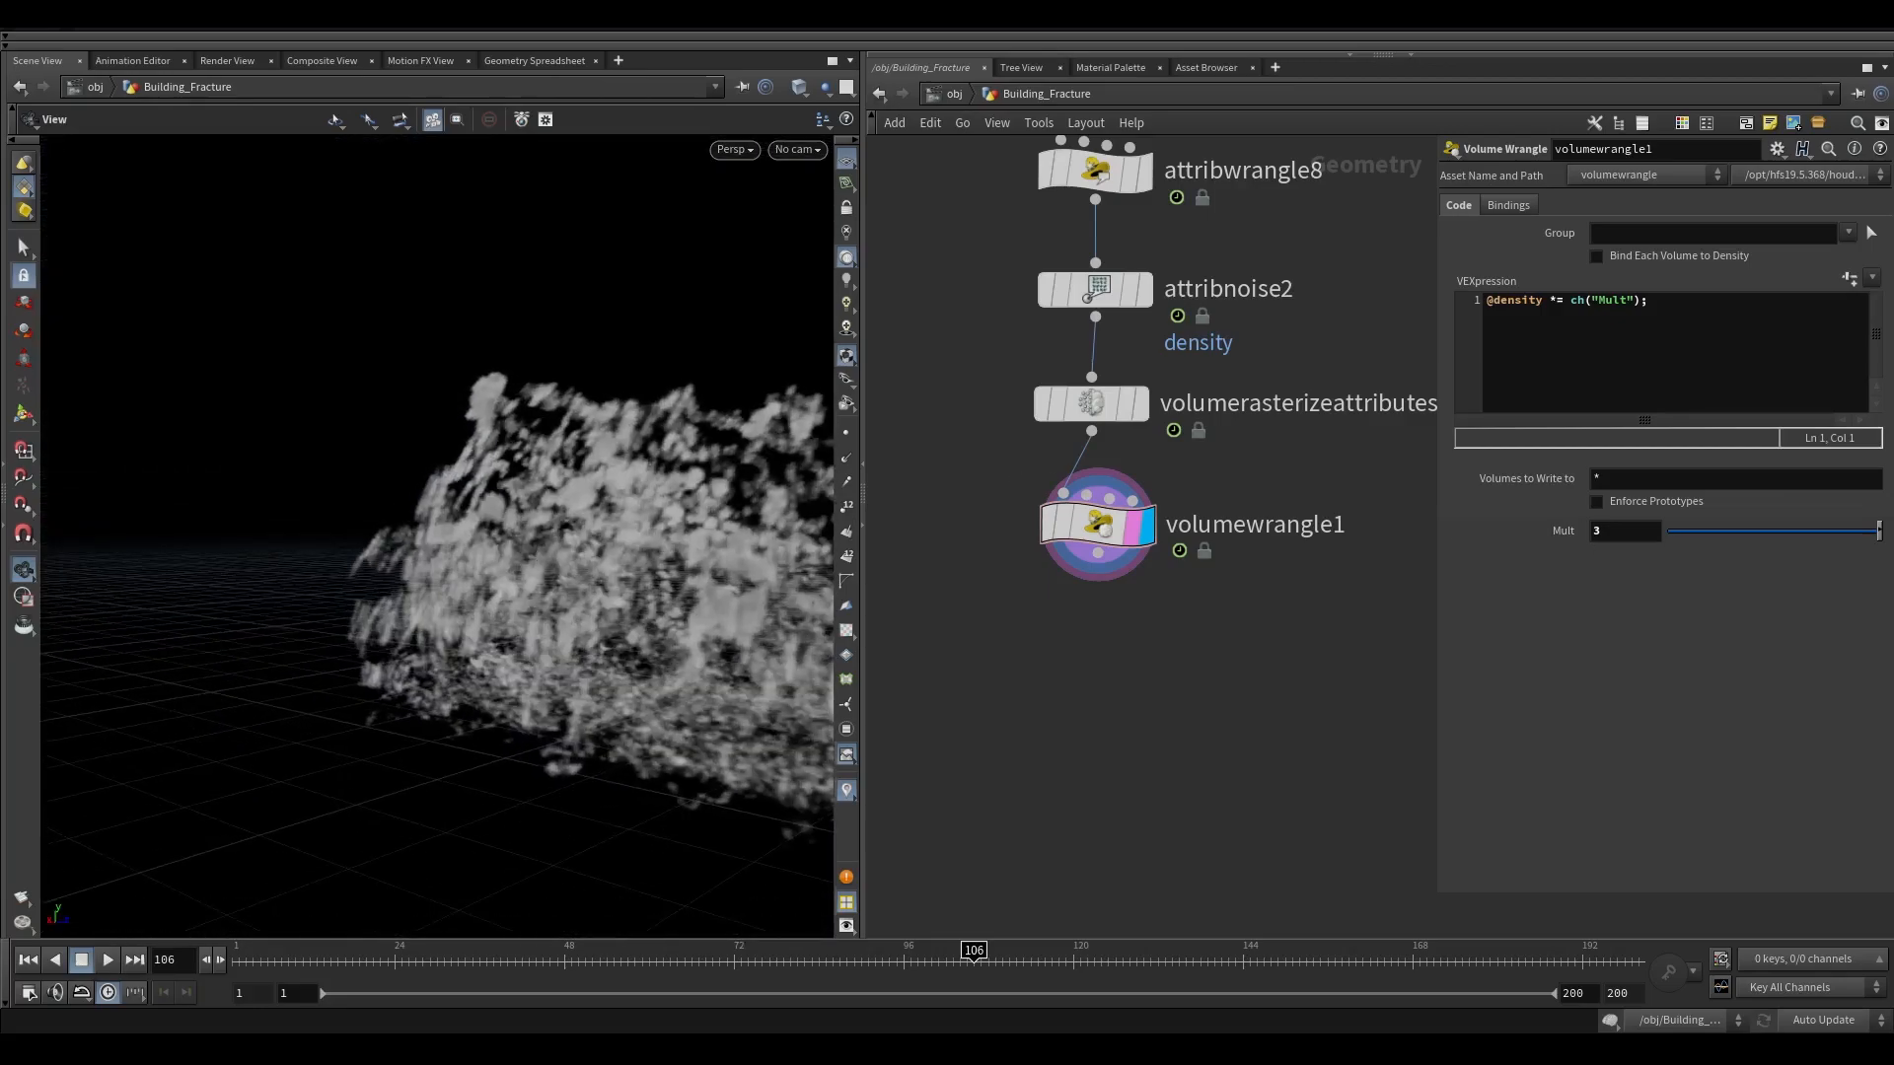
Step: Append a Null after the volume wrangle and name it OUT_DENISTY
key(Tab)
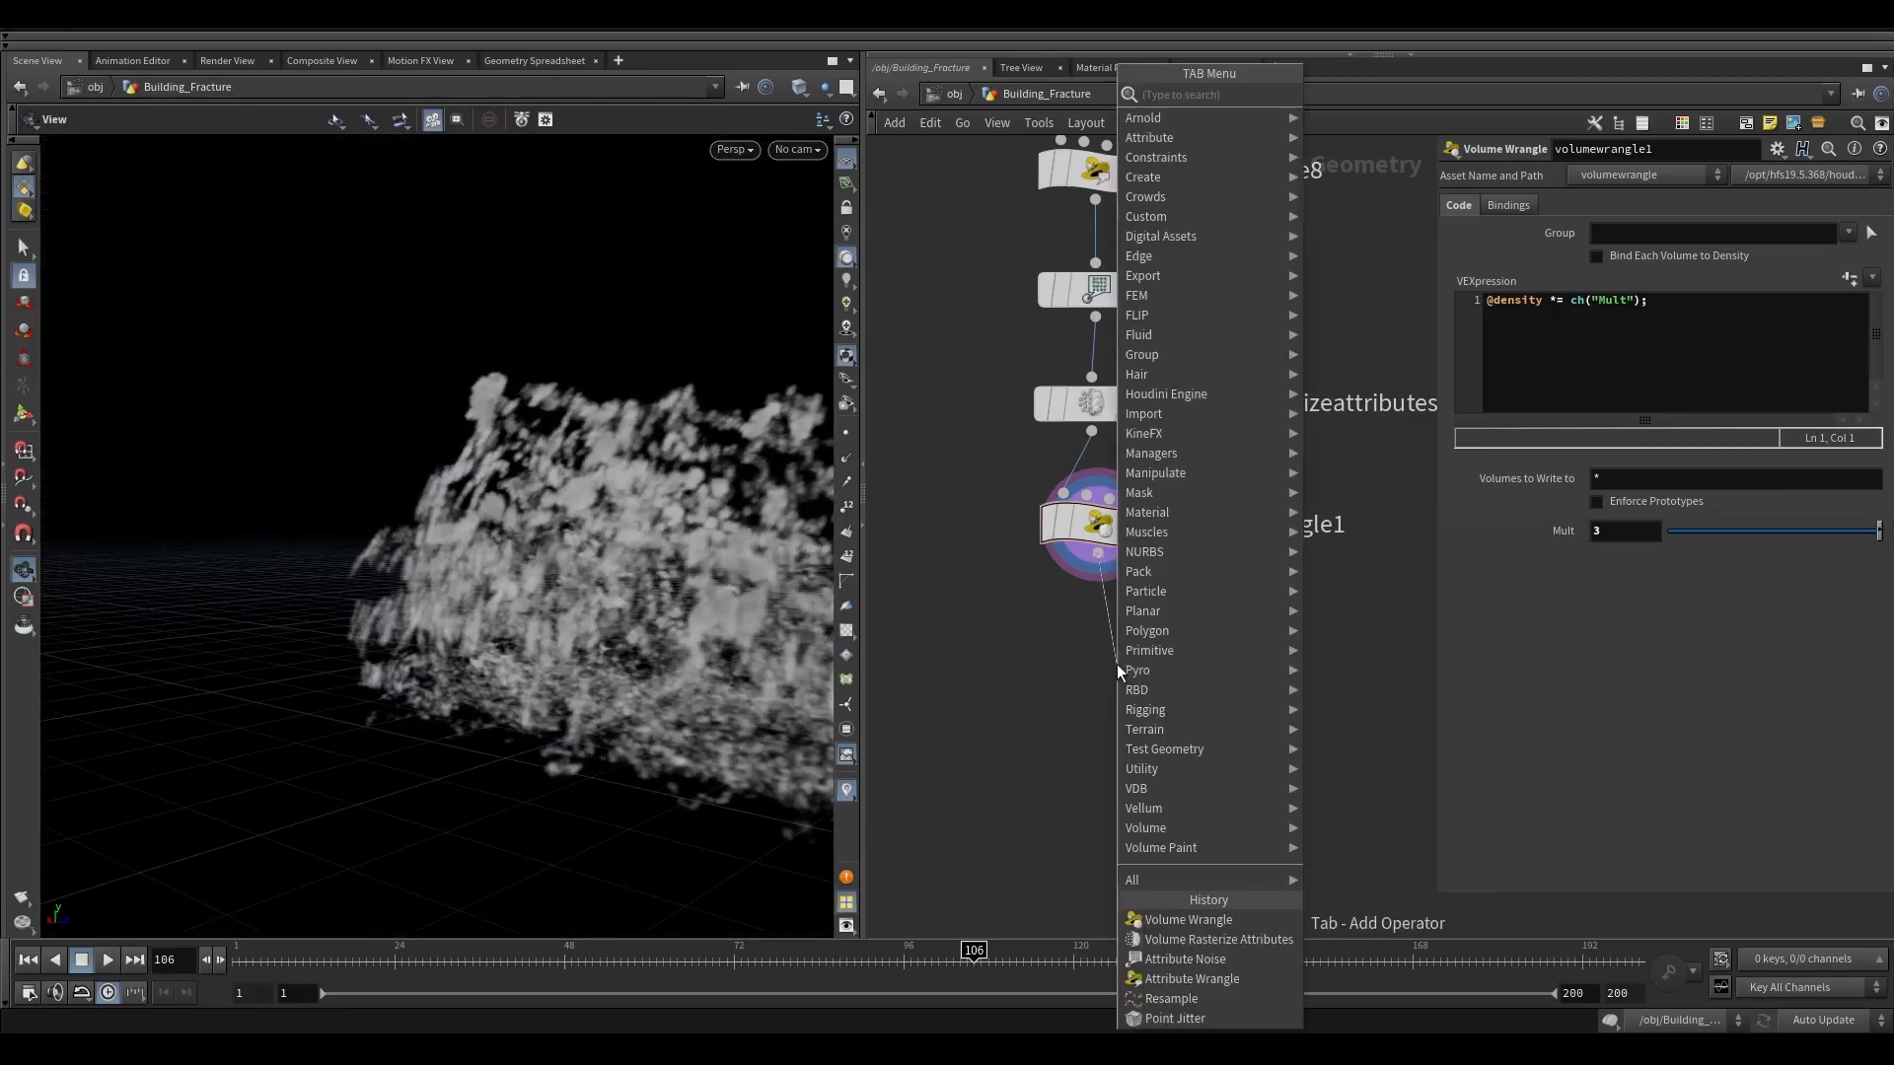
text(null)
key(Return)
click(1116, 667)
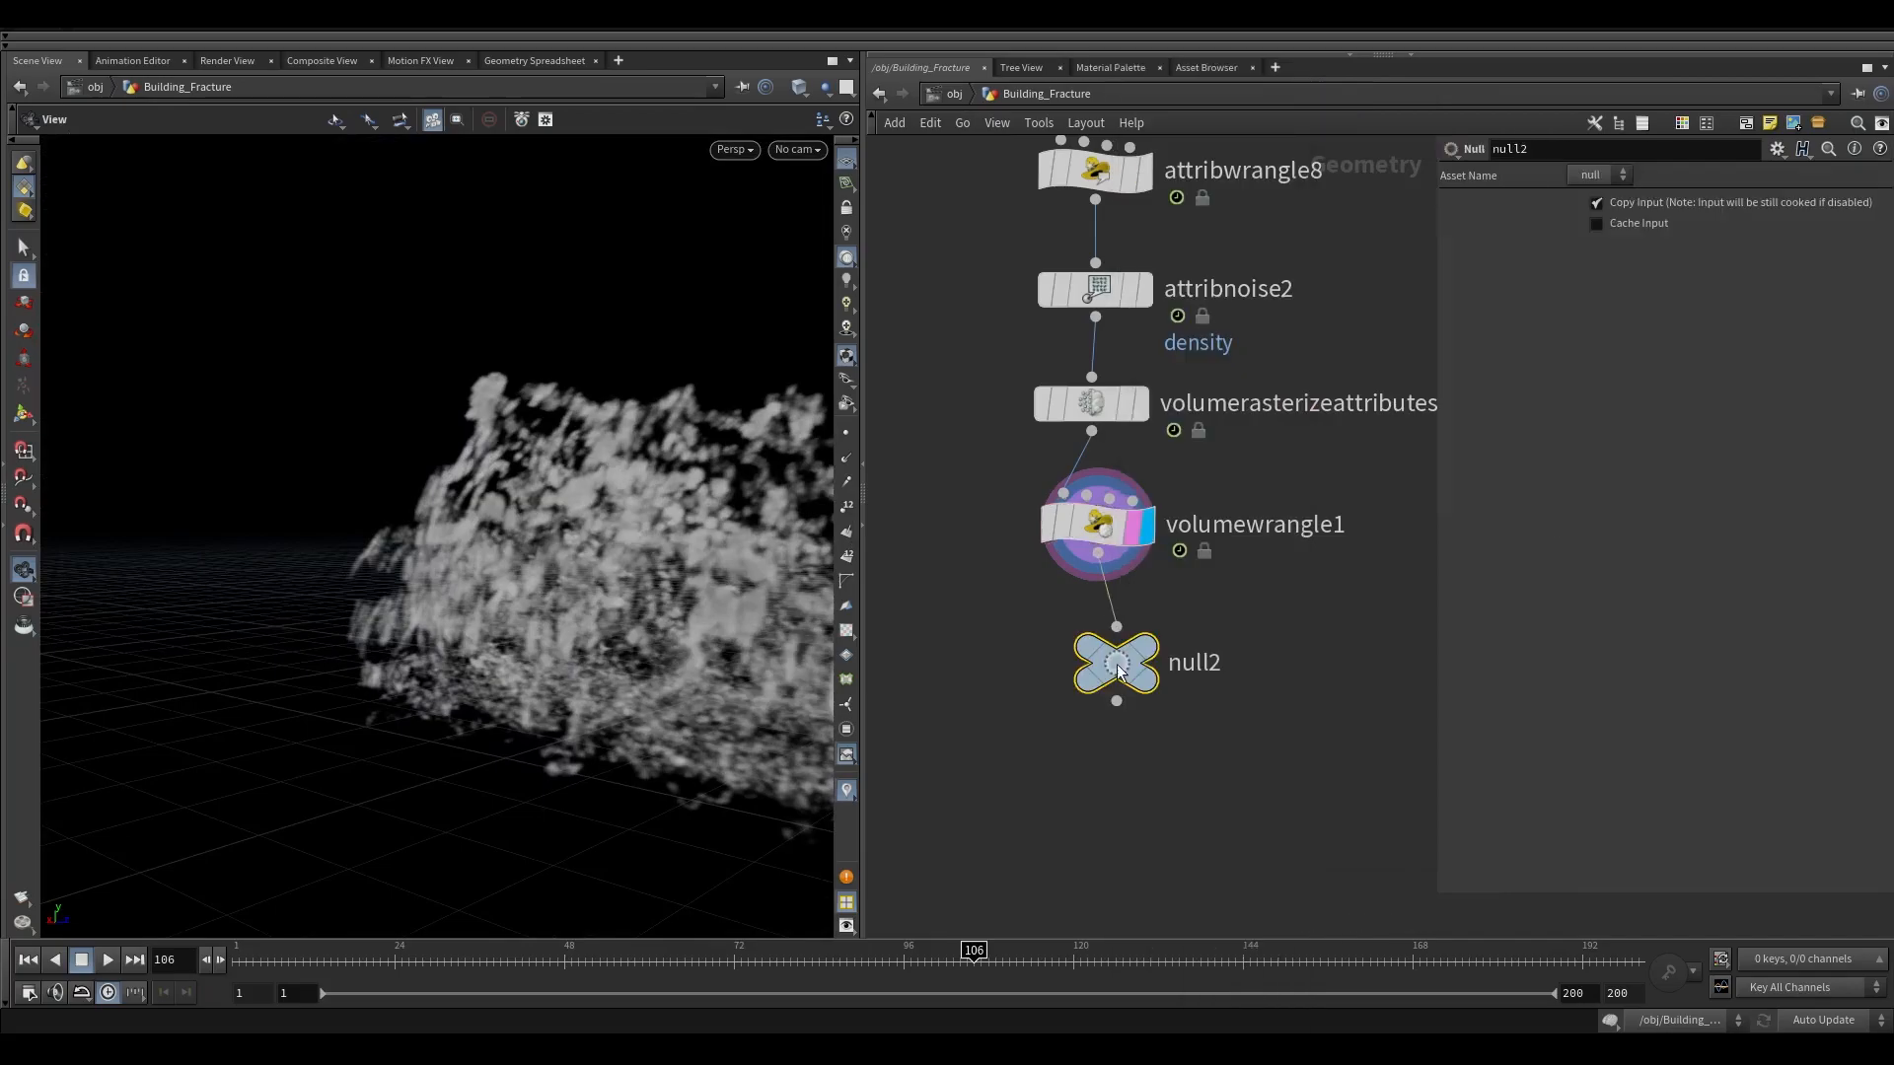
click(1184, 667)
drag(1181, 668, 1201, 669)
key(ctrl+a)
text(OUT_DENISTY)
key(Return)
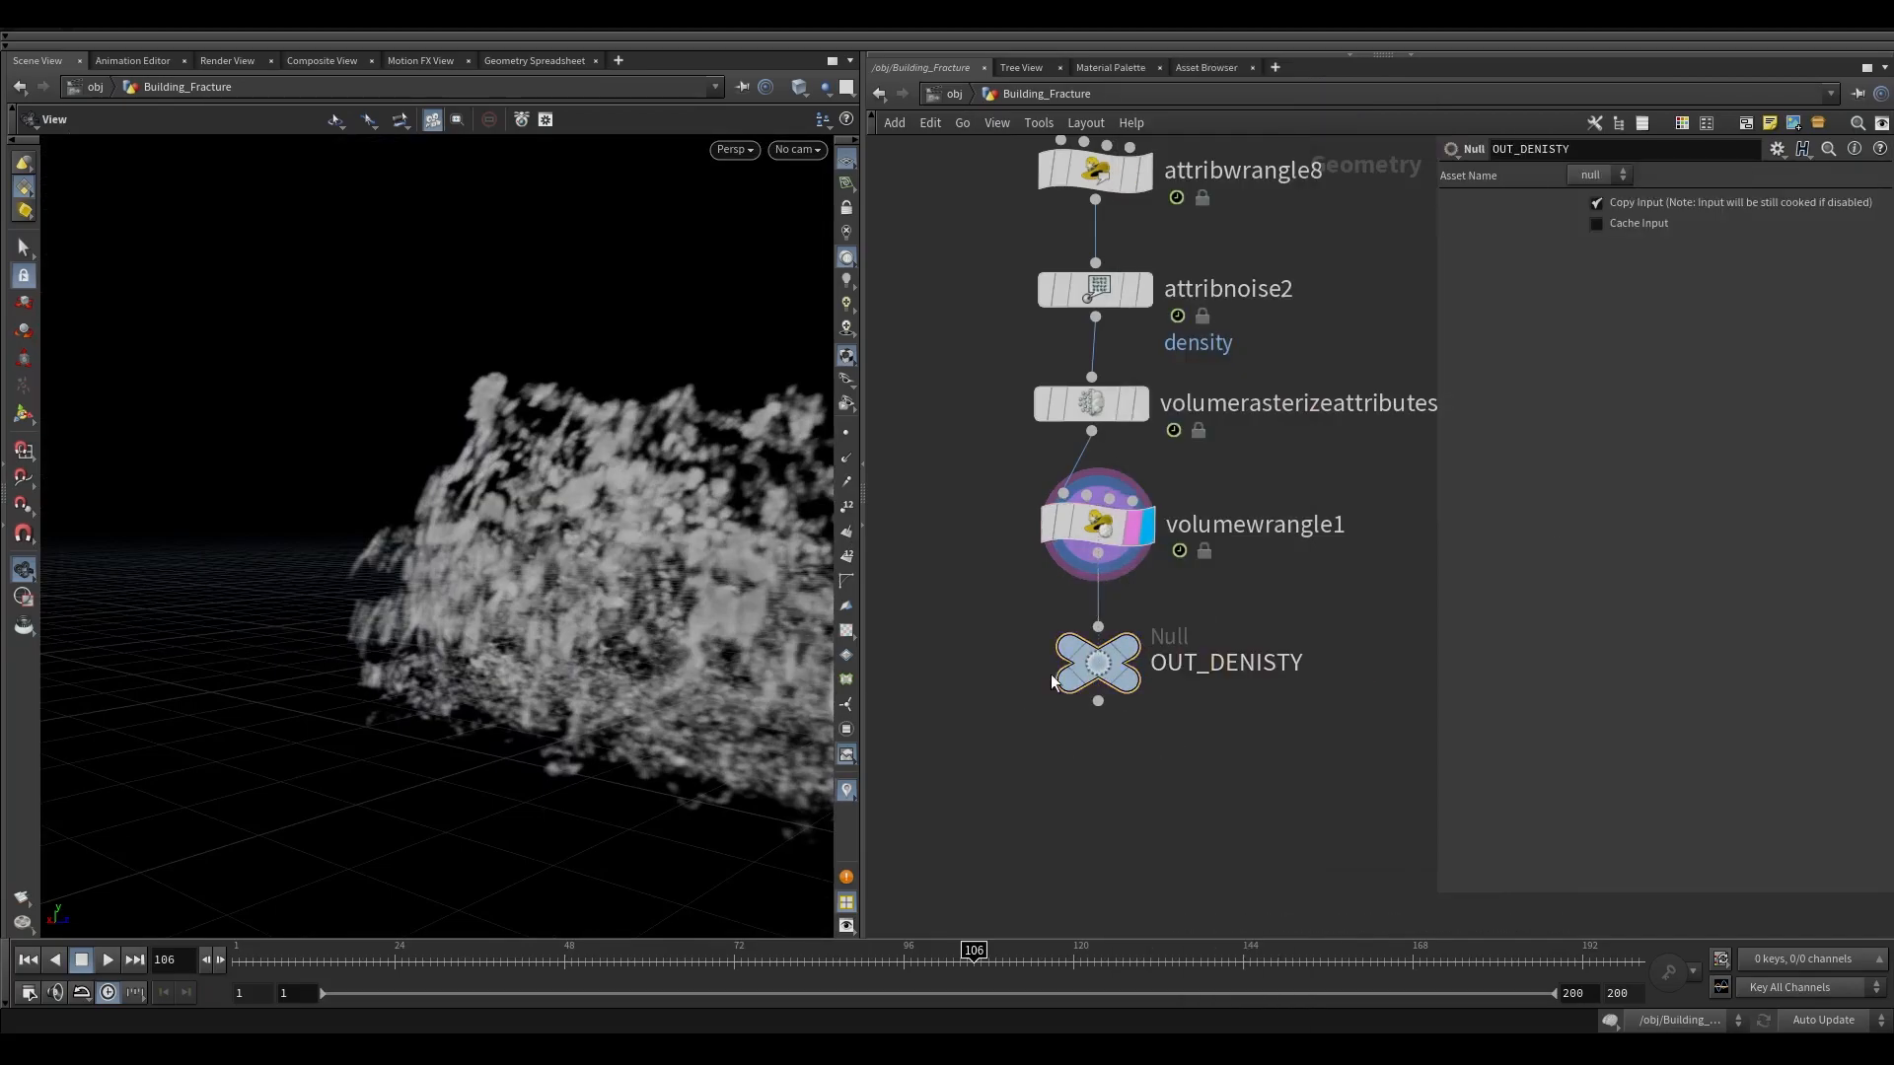
Step: Point a displayed Object Merge node at ../OUT_PROXY_RBD to bring in the proxy building geometry
scroll(1181, 675, down, 10)
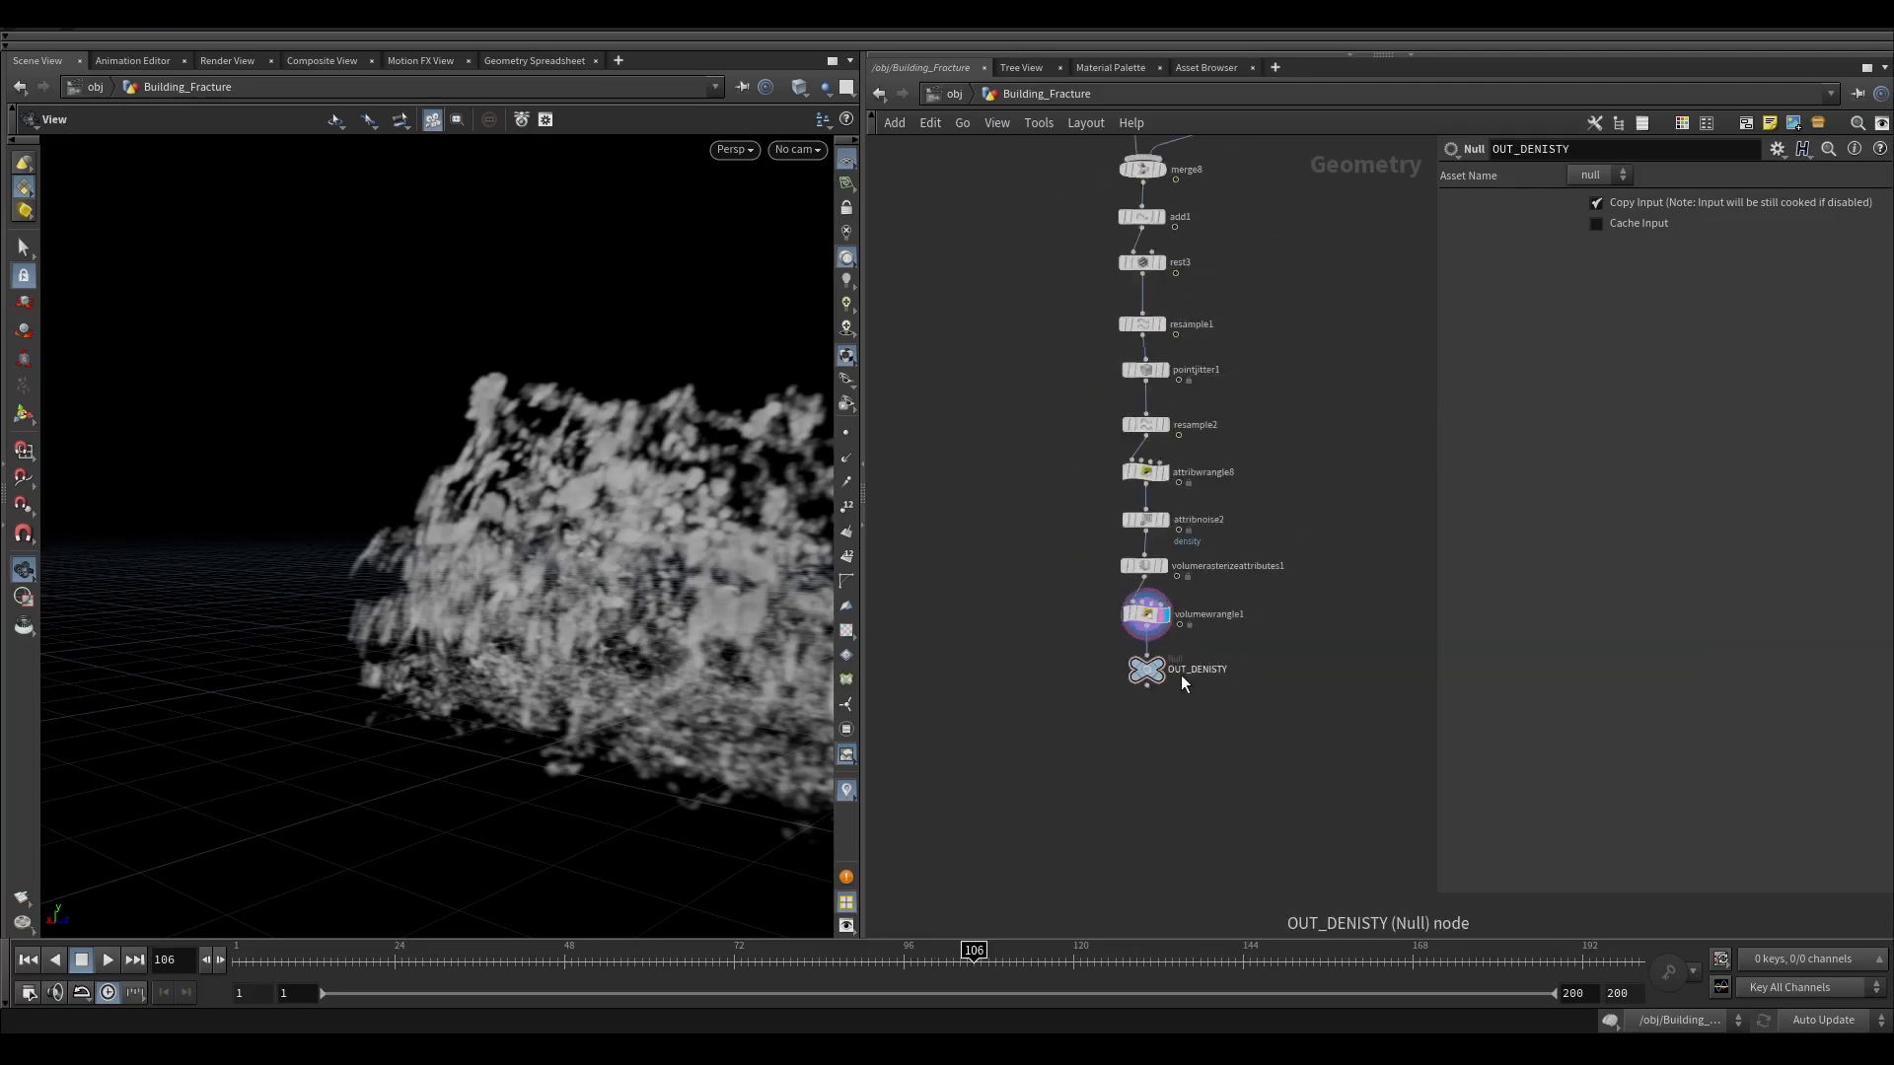
scroll(1367, 532, up, 3)
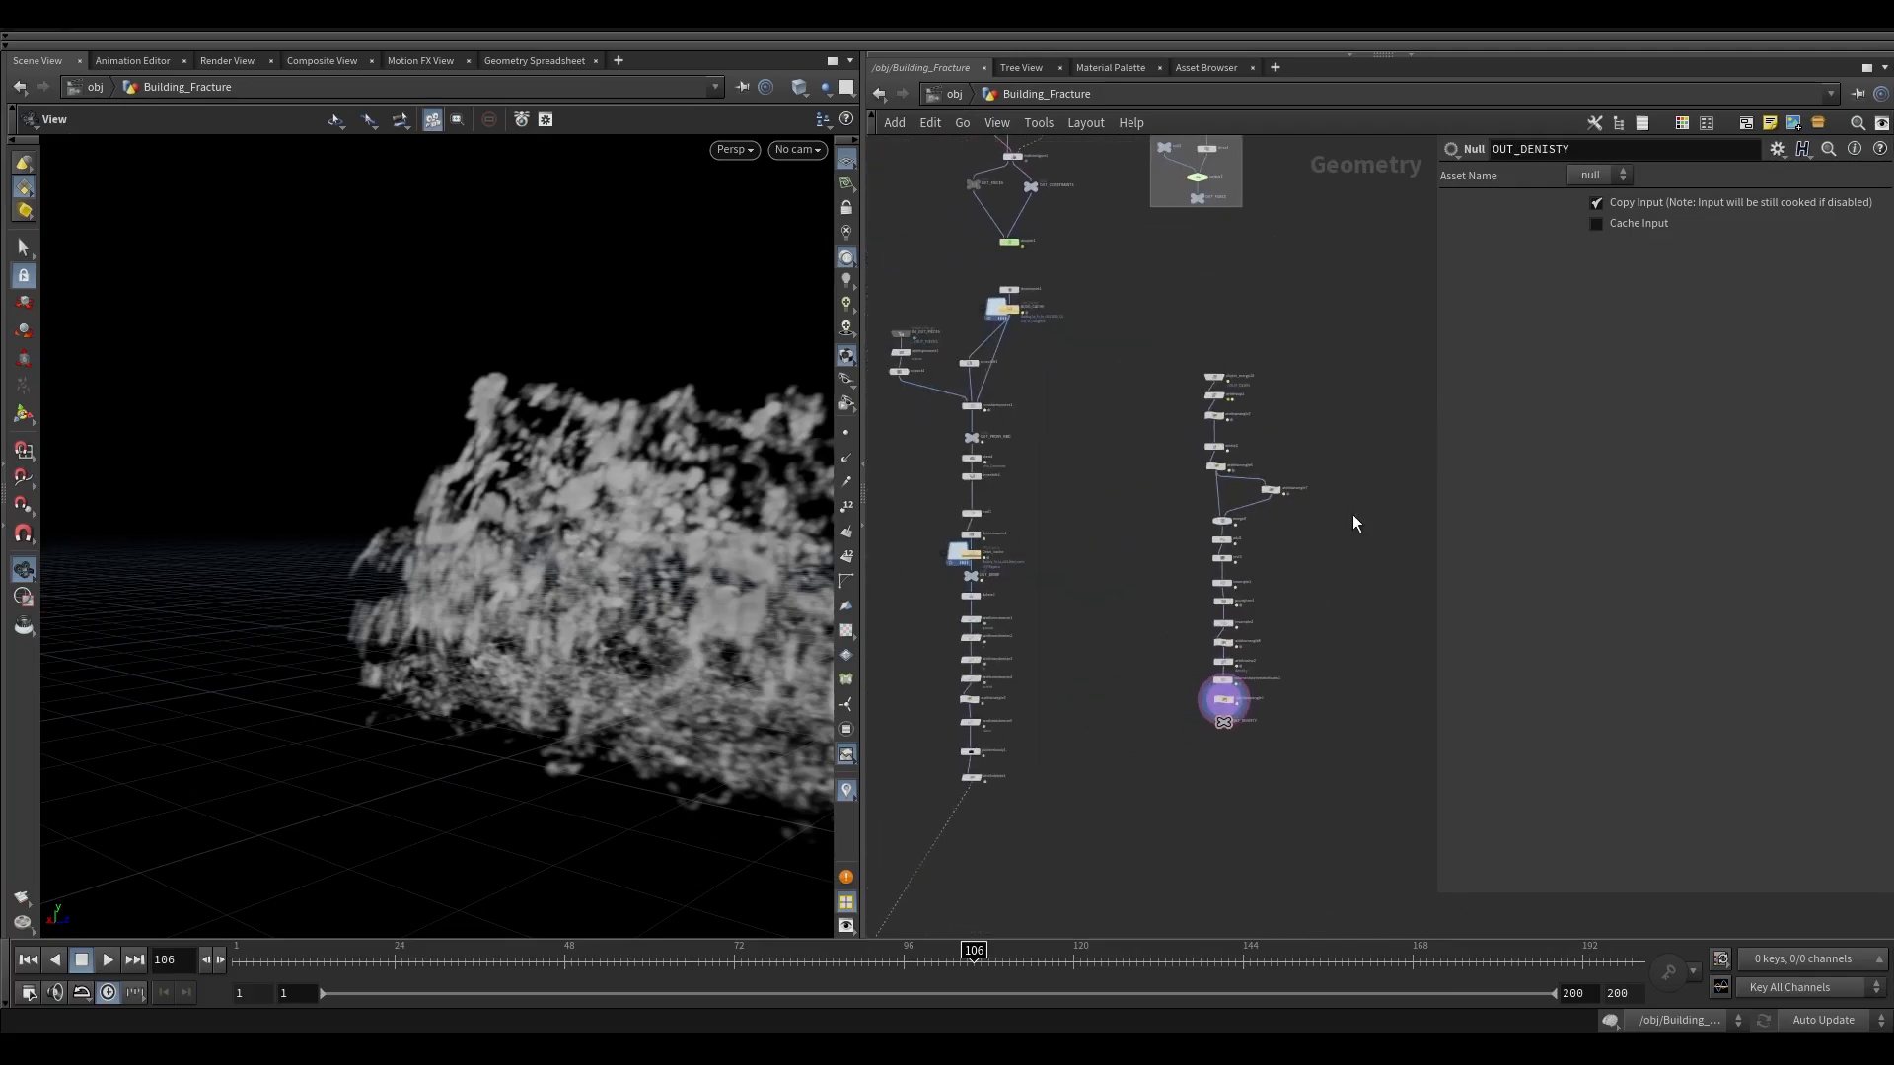
mouse_move(962, 416)
scroll(965, 422, up, 5)
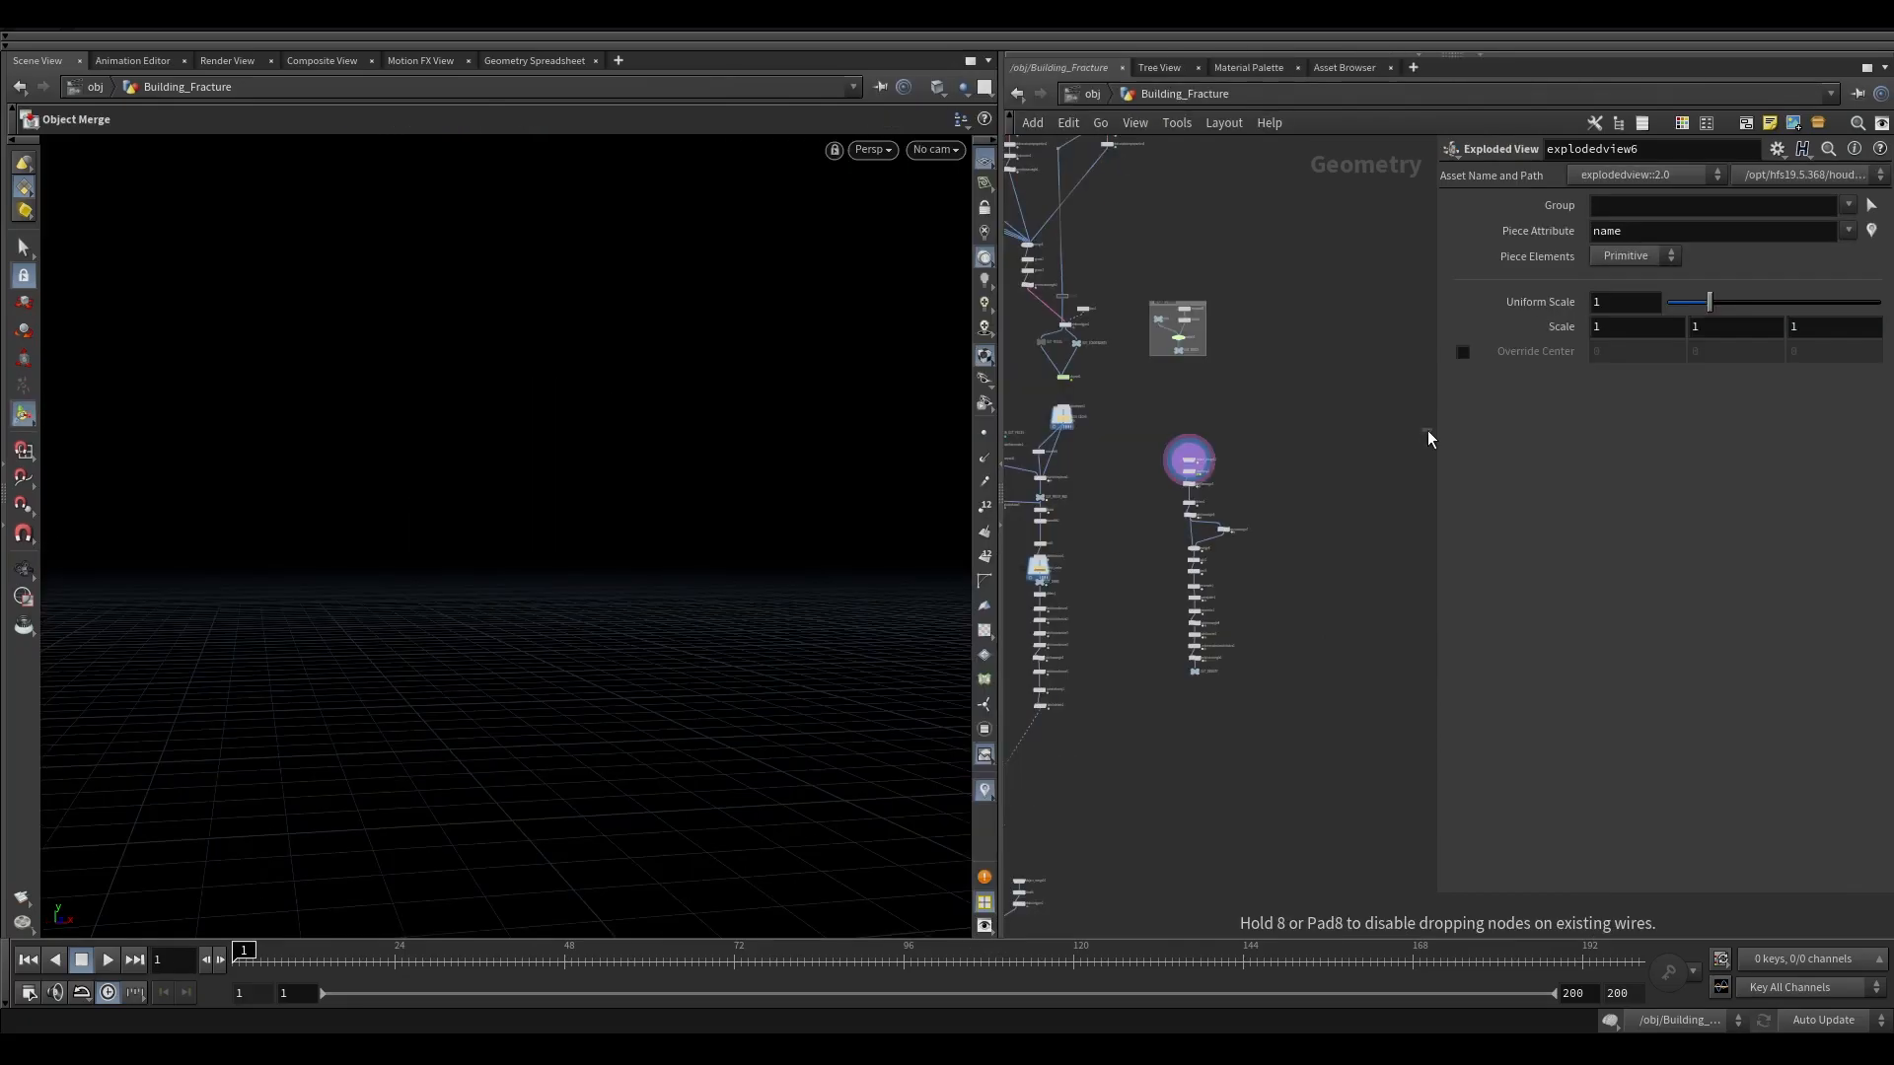
click(1221, 446)
scroll(1024, 492, up, 5)
drag(1022, 491, 1709, 264)
drag(1028, 515, 1708, 258)
middle_drag(791, 441, 641, 434)
scroll(1290, 382, up, 3)
click(1290, 411)
alt+drag(939, 468, 664, 457)
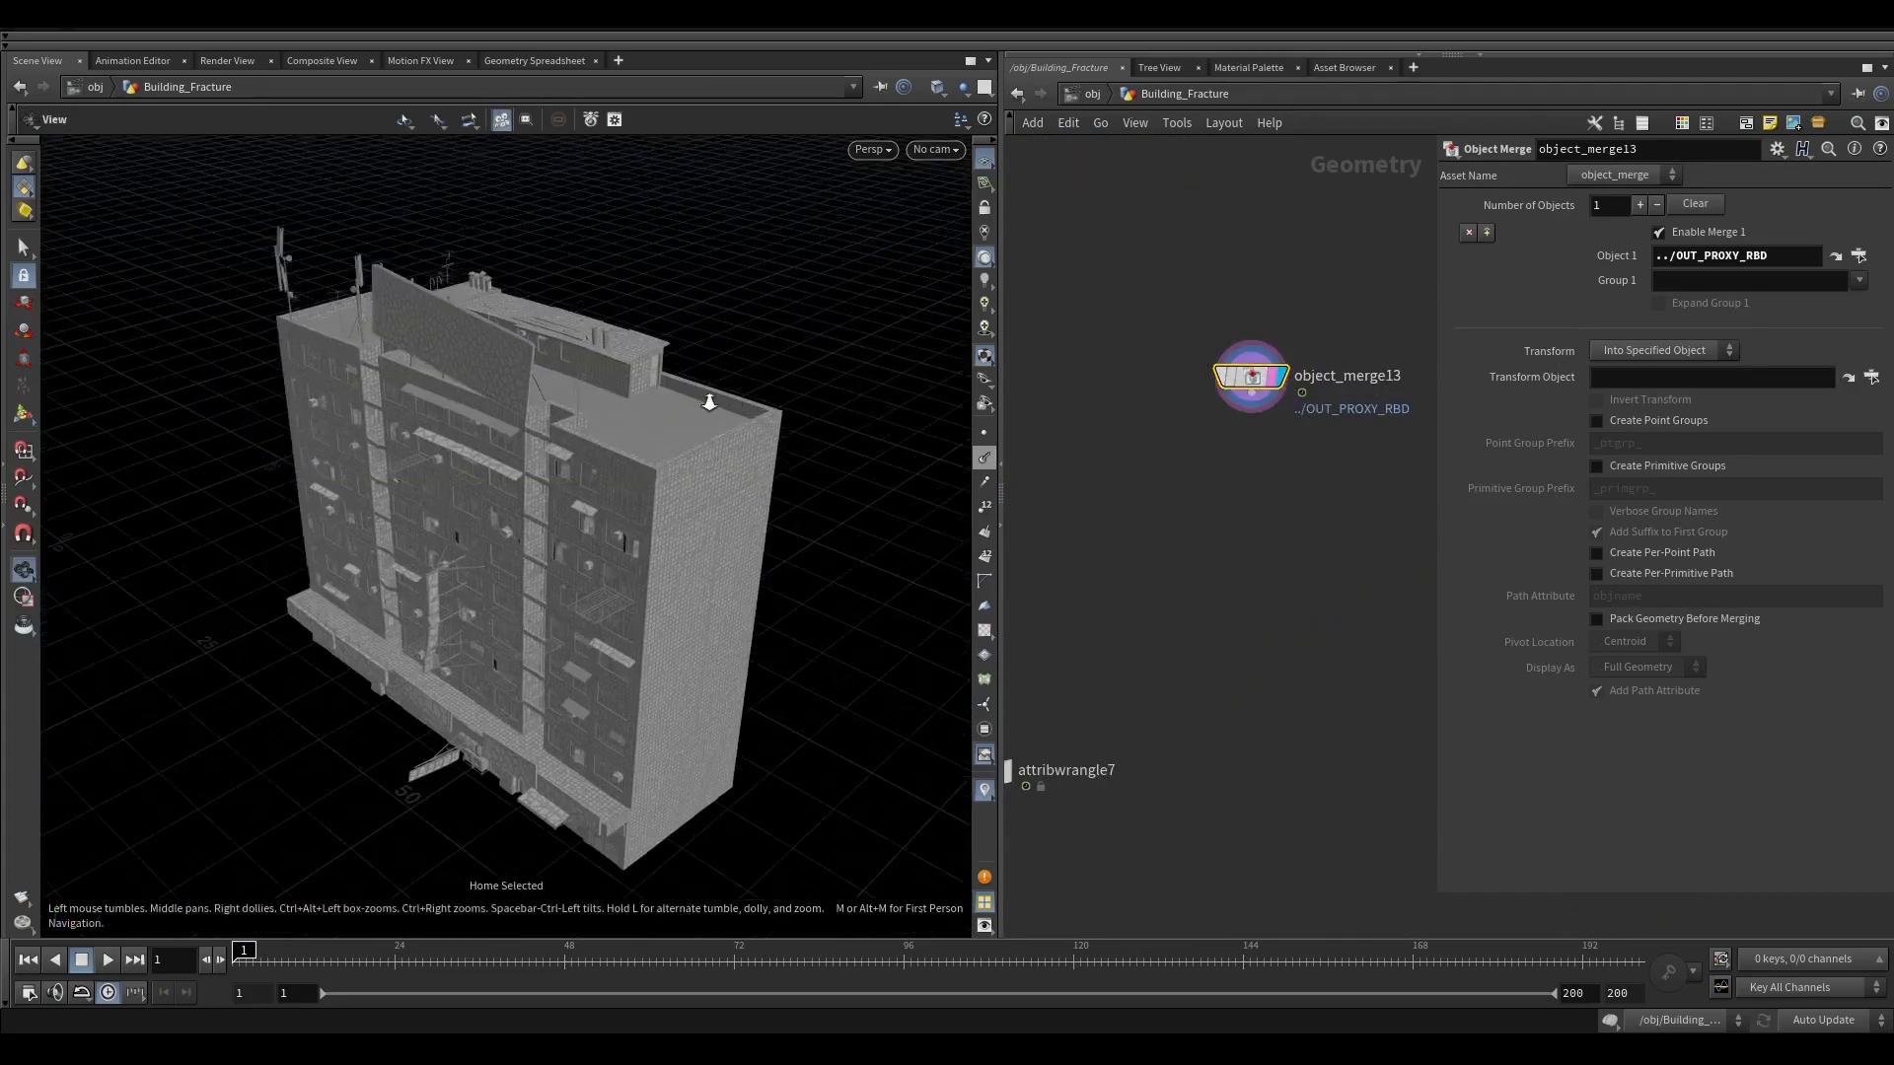
Step: Append a Blast node to the proxy building's Object Merge and display it
scroll(646, 513, up, 5)
key(shift+w)
alt+drag(638, 542, 194, 634)
click(1252, 395)
key(Tab)
text(blast)
key(Return)
click(1253, 496)
scroll(1254, 496, up, 3)
click(1304, 496)
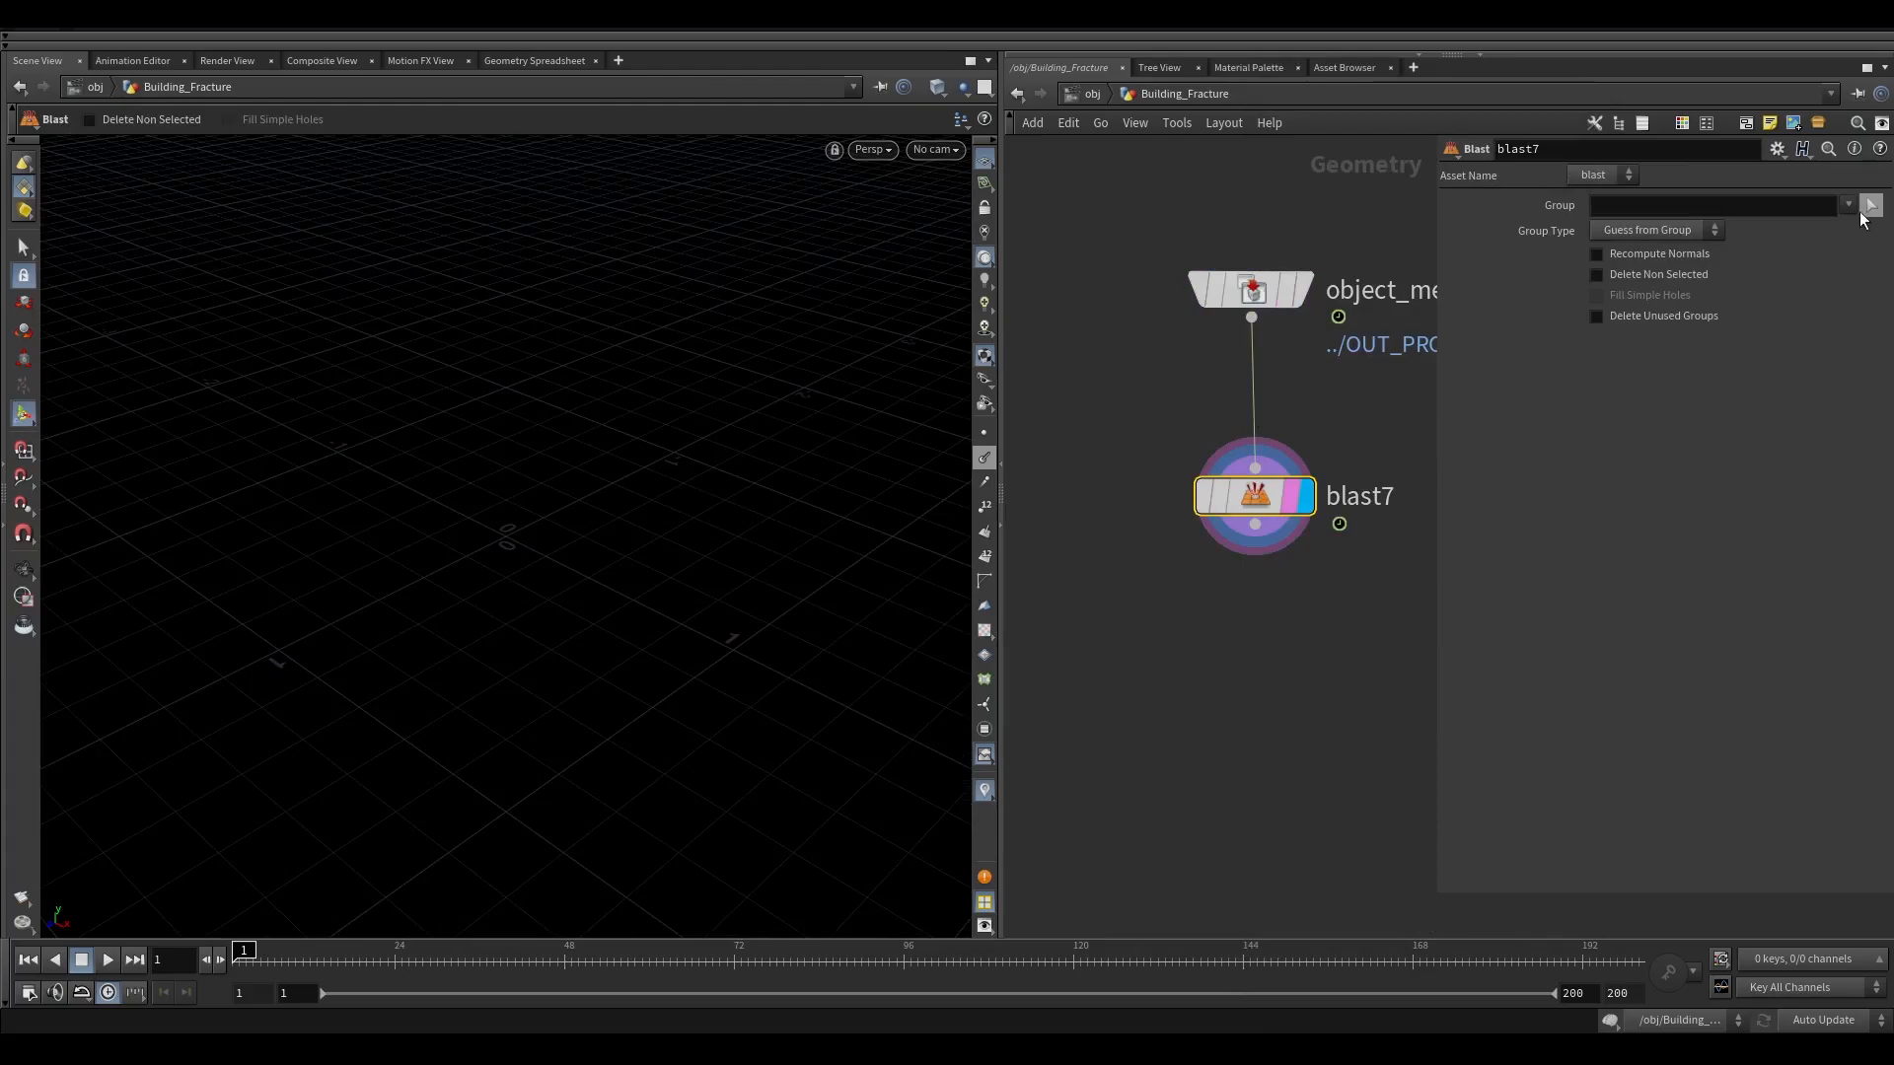
Step: Set the blast group to the rbd_name pieces concrete, Metal and windowFrame, and delete the non-selected geometry
click(1870, 205)
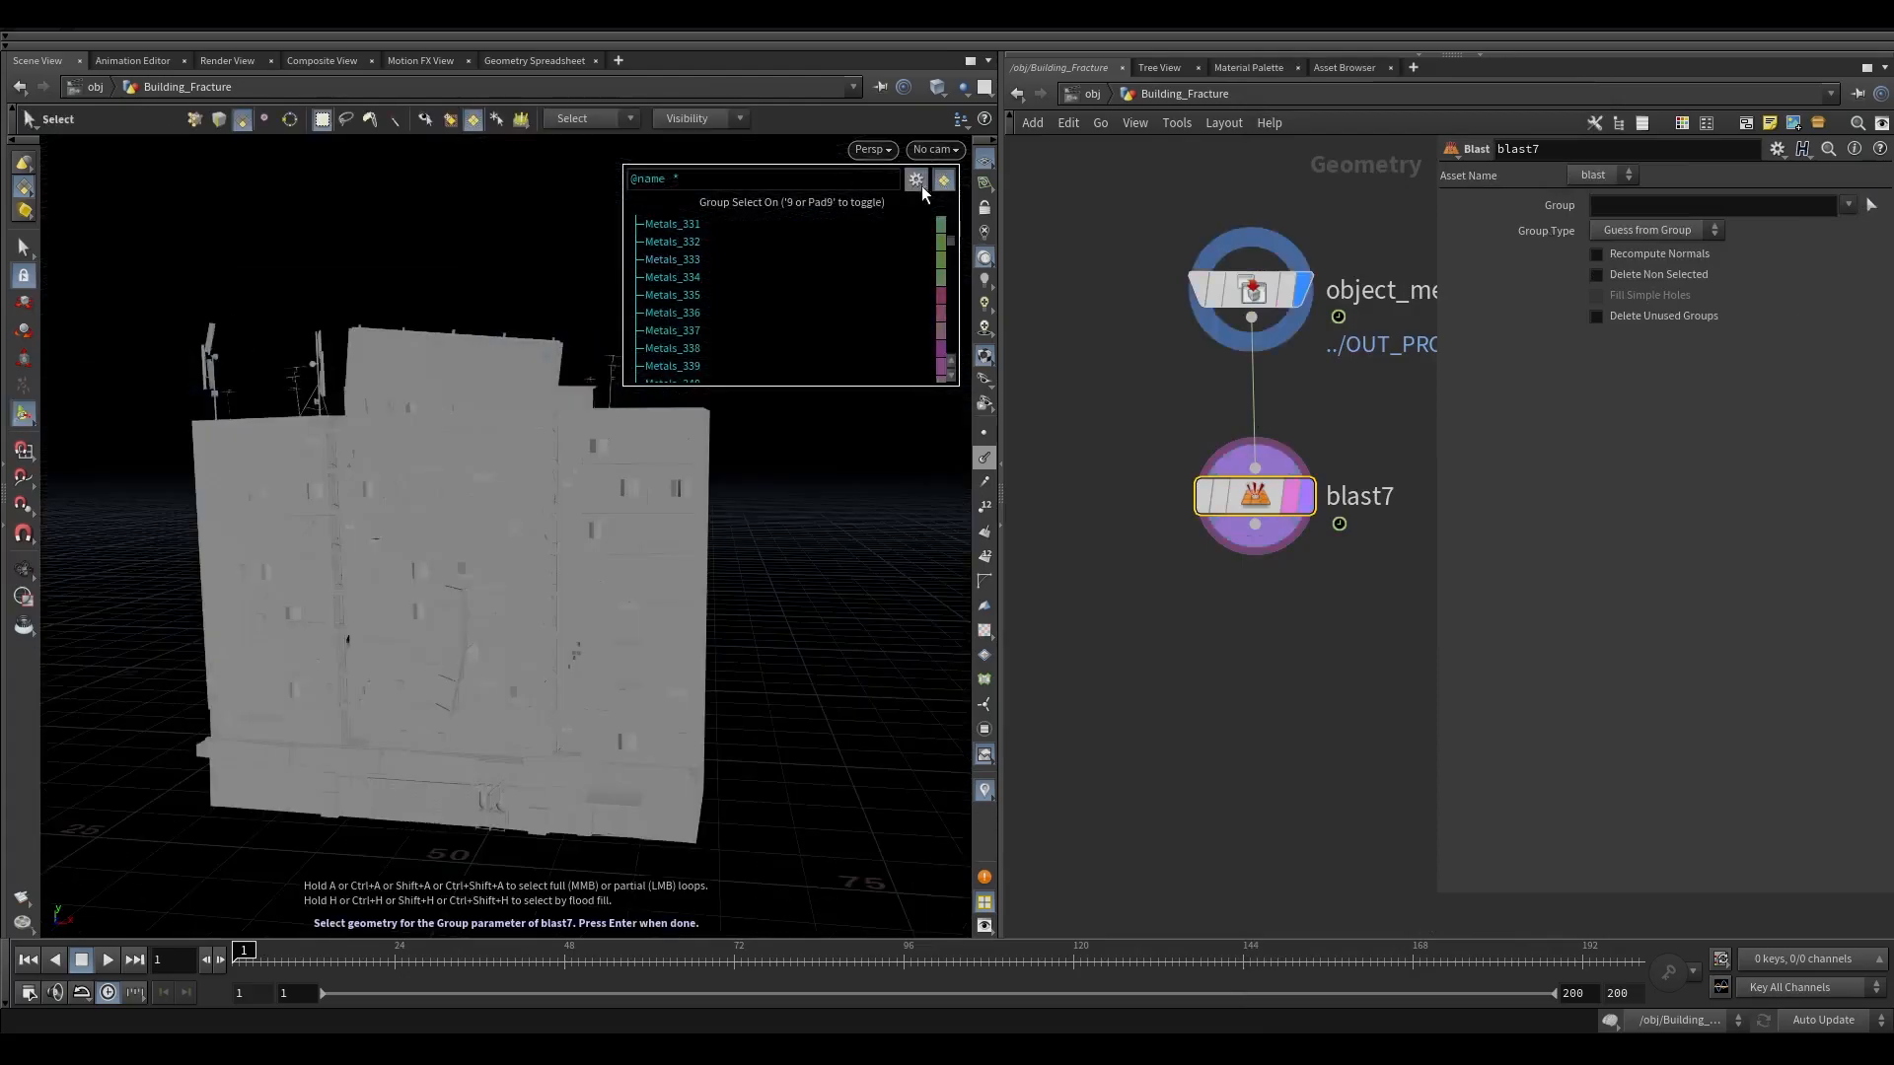
click(920, 184)
mouse_move(998, 537)
click(1128, 635)
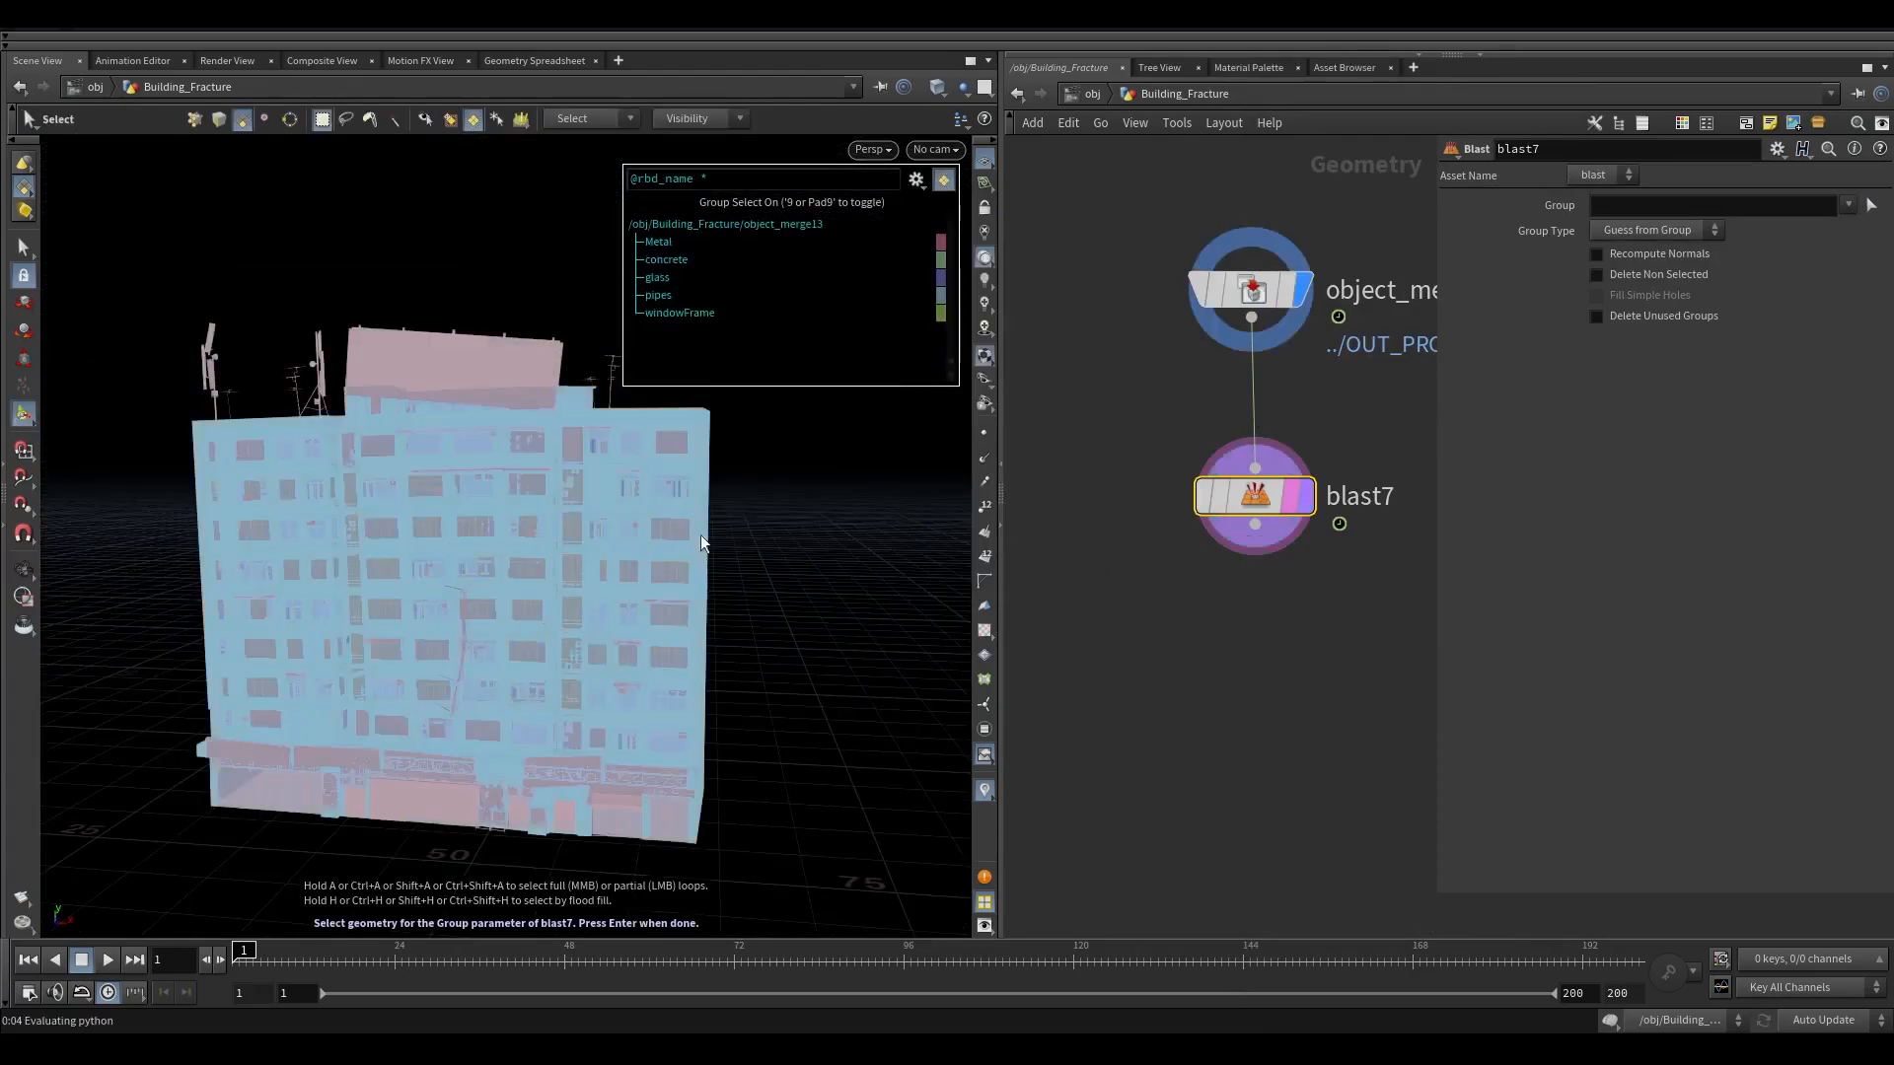
click(667, 259)
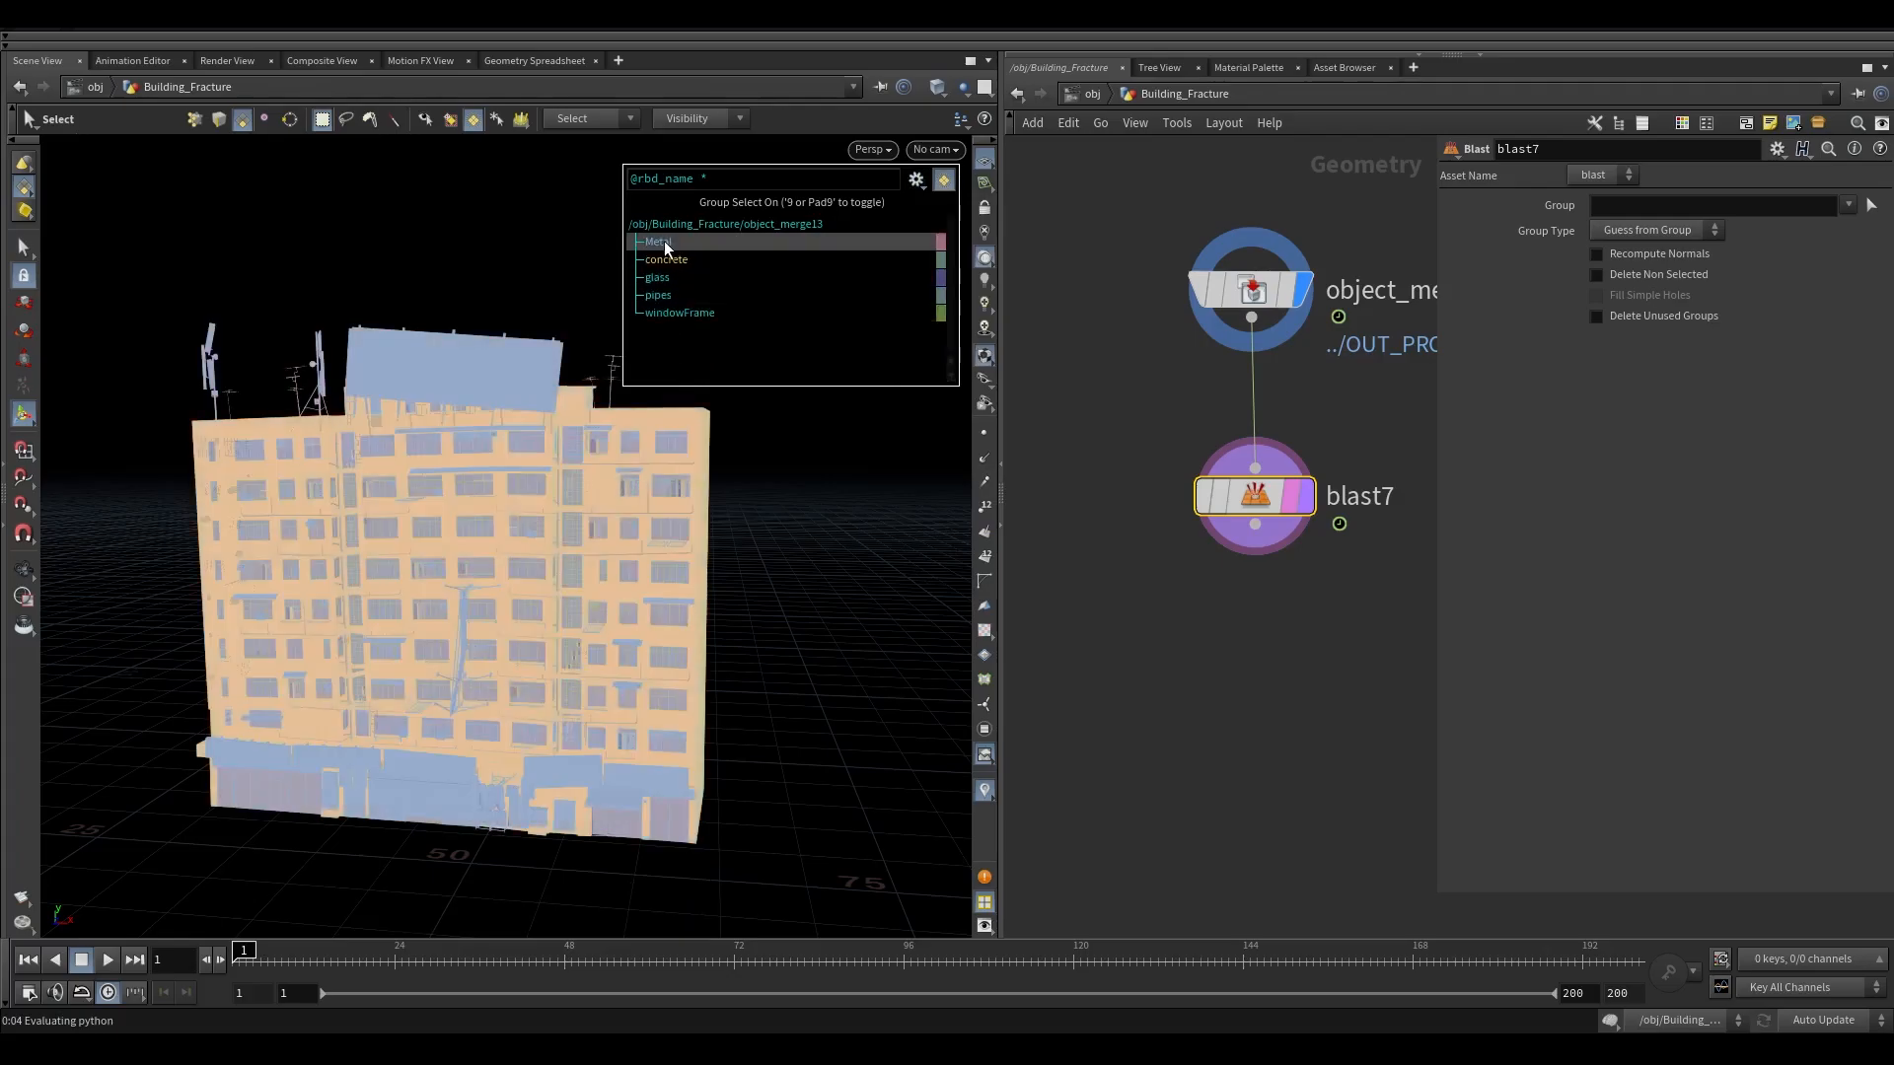
shift+click(665, 240)
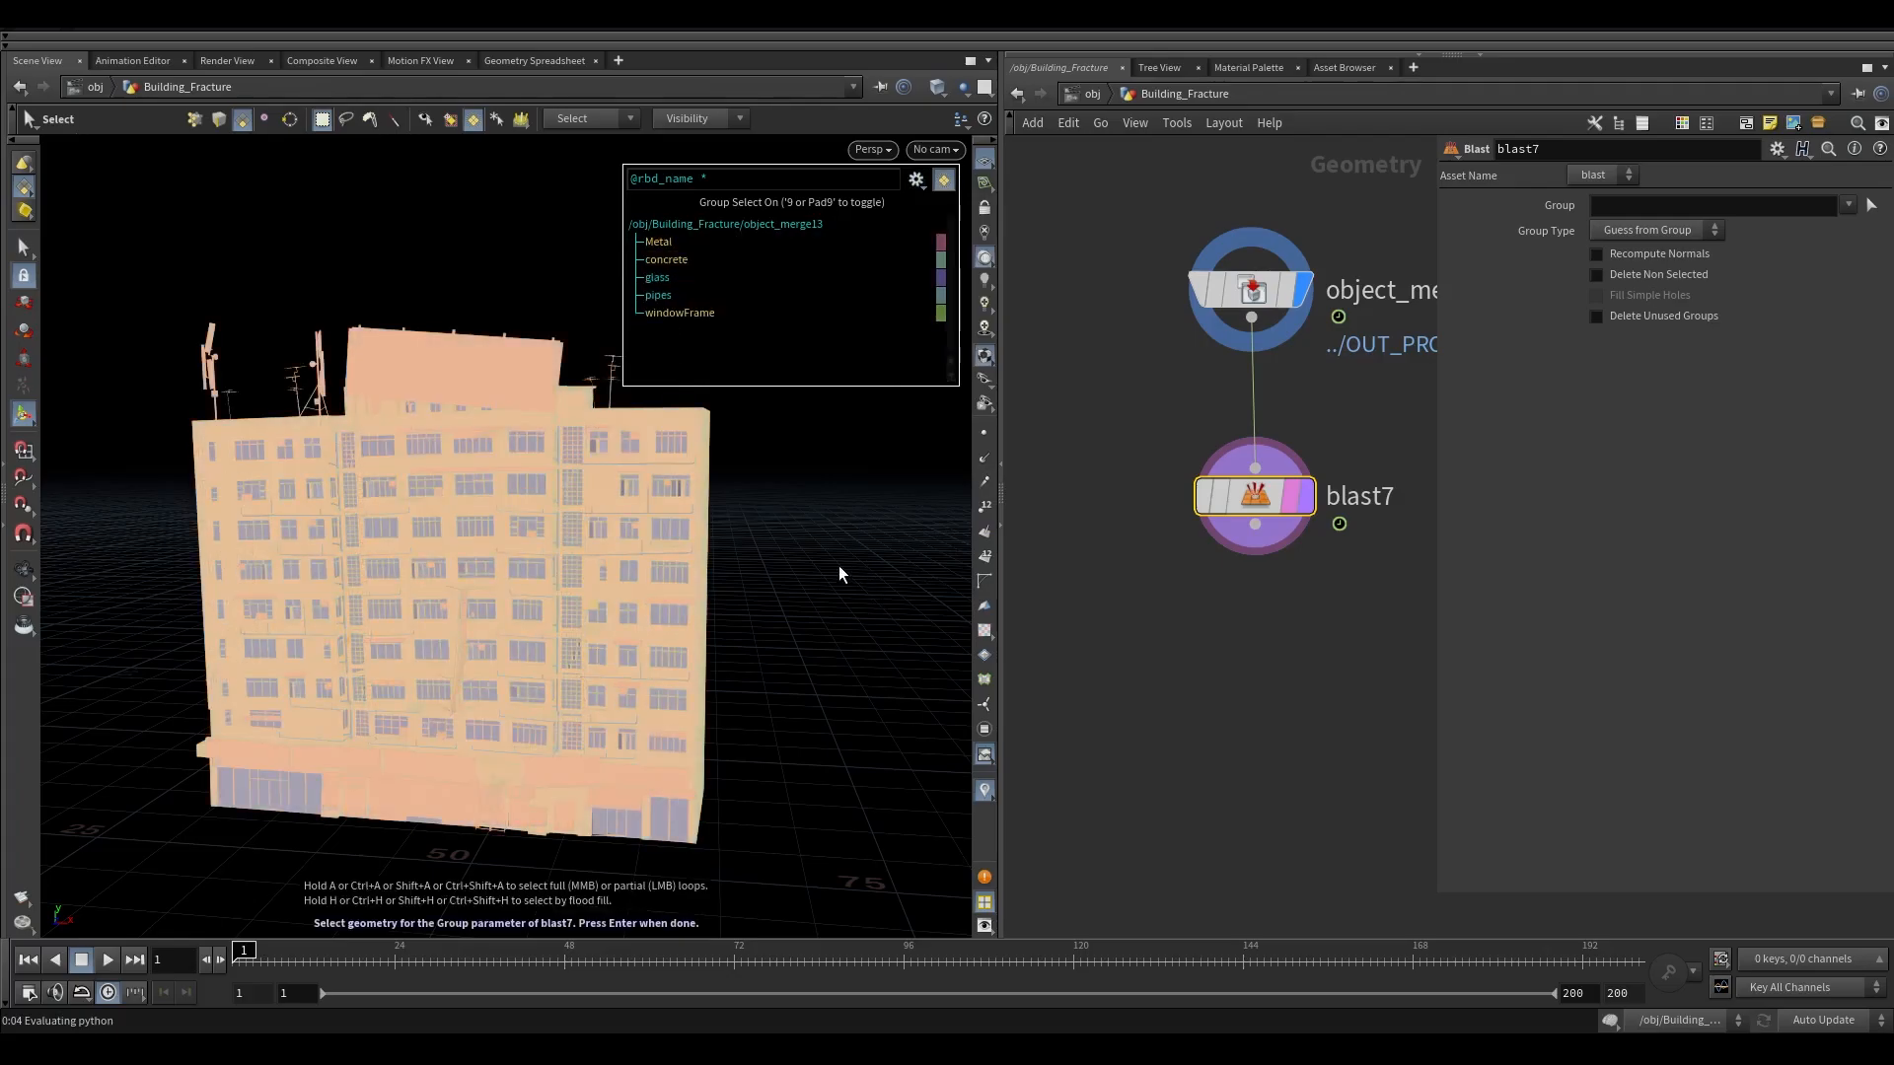
key(Return)
click(1619, 276)
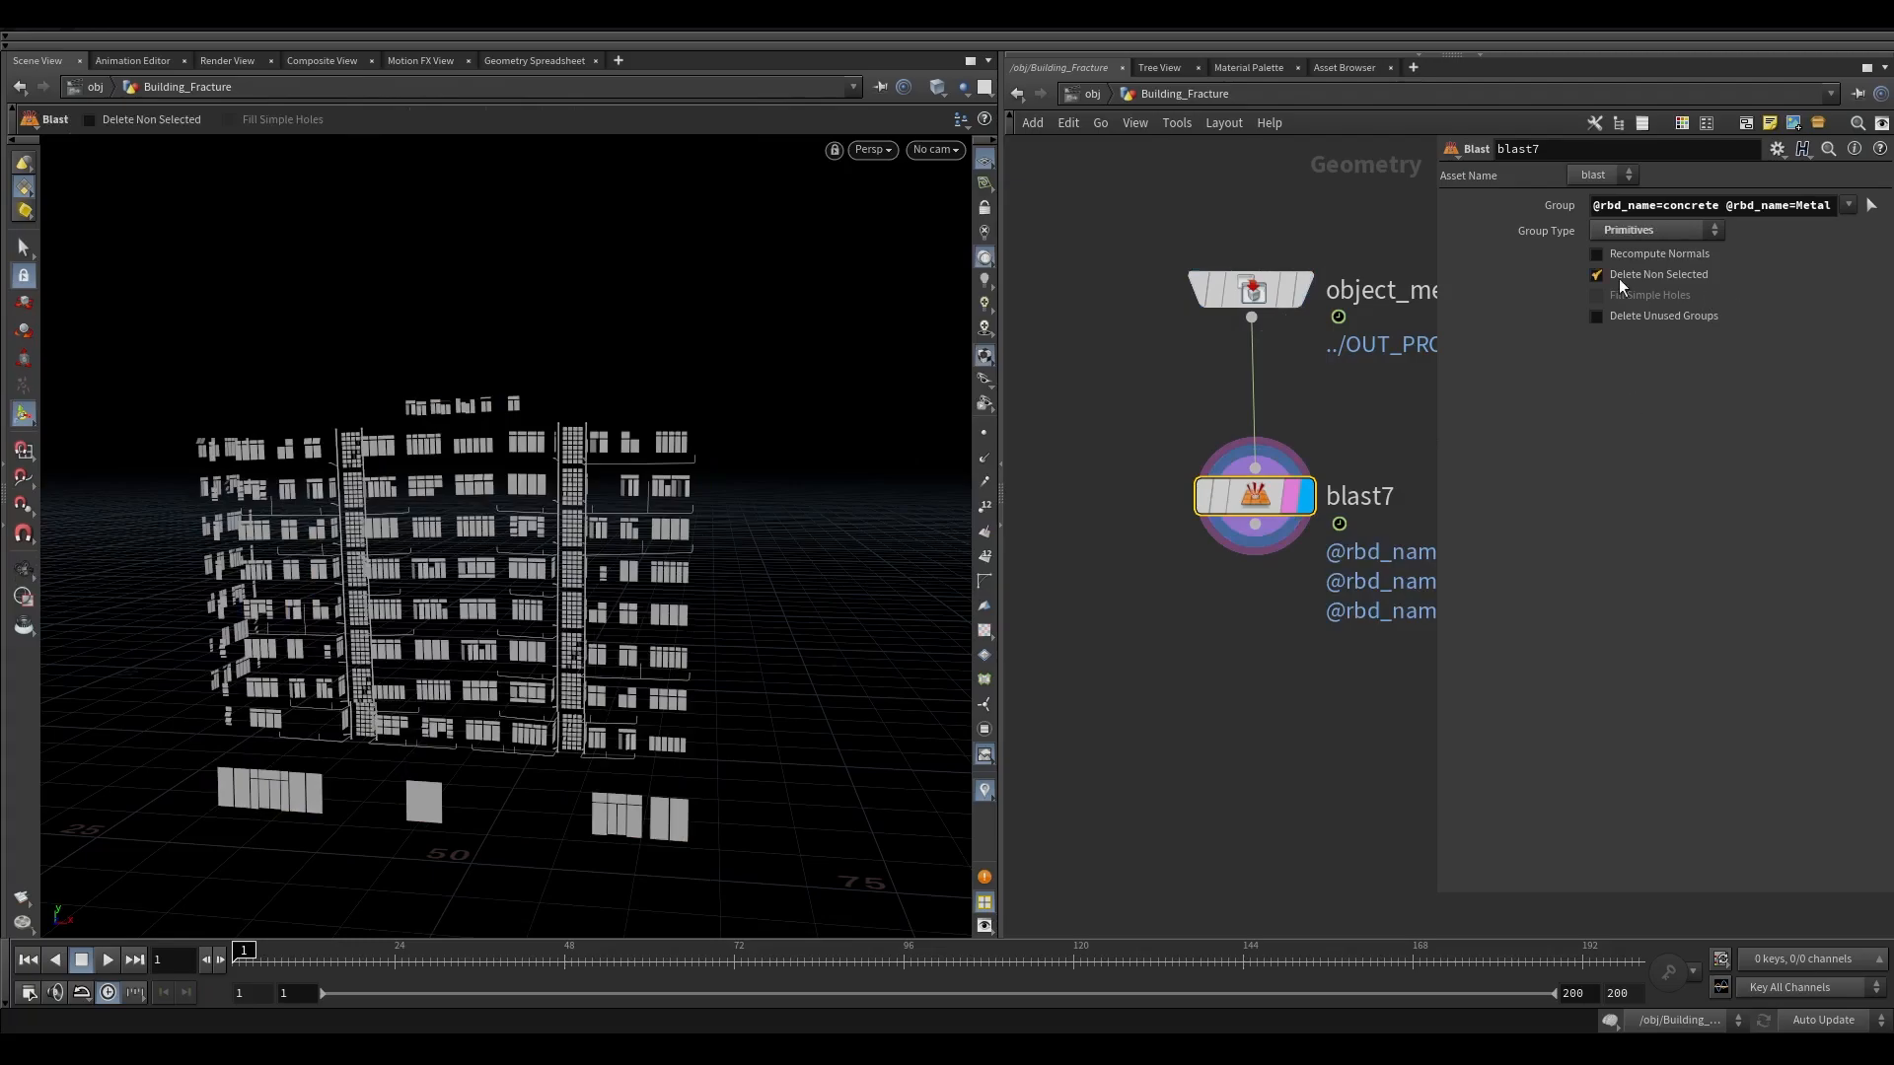
scroll(628, 541, up, 6)
alt+drag(632, 434, 761, 340)
Step: Append a VDB from Polygons node to the blast and display it
middle_drag(1367, 667, 1326, 577)
click(1212, 435)
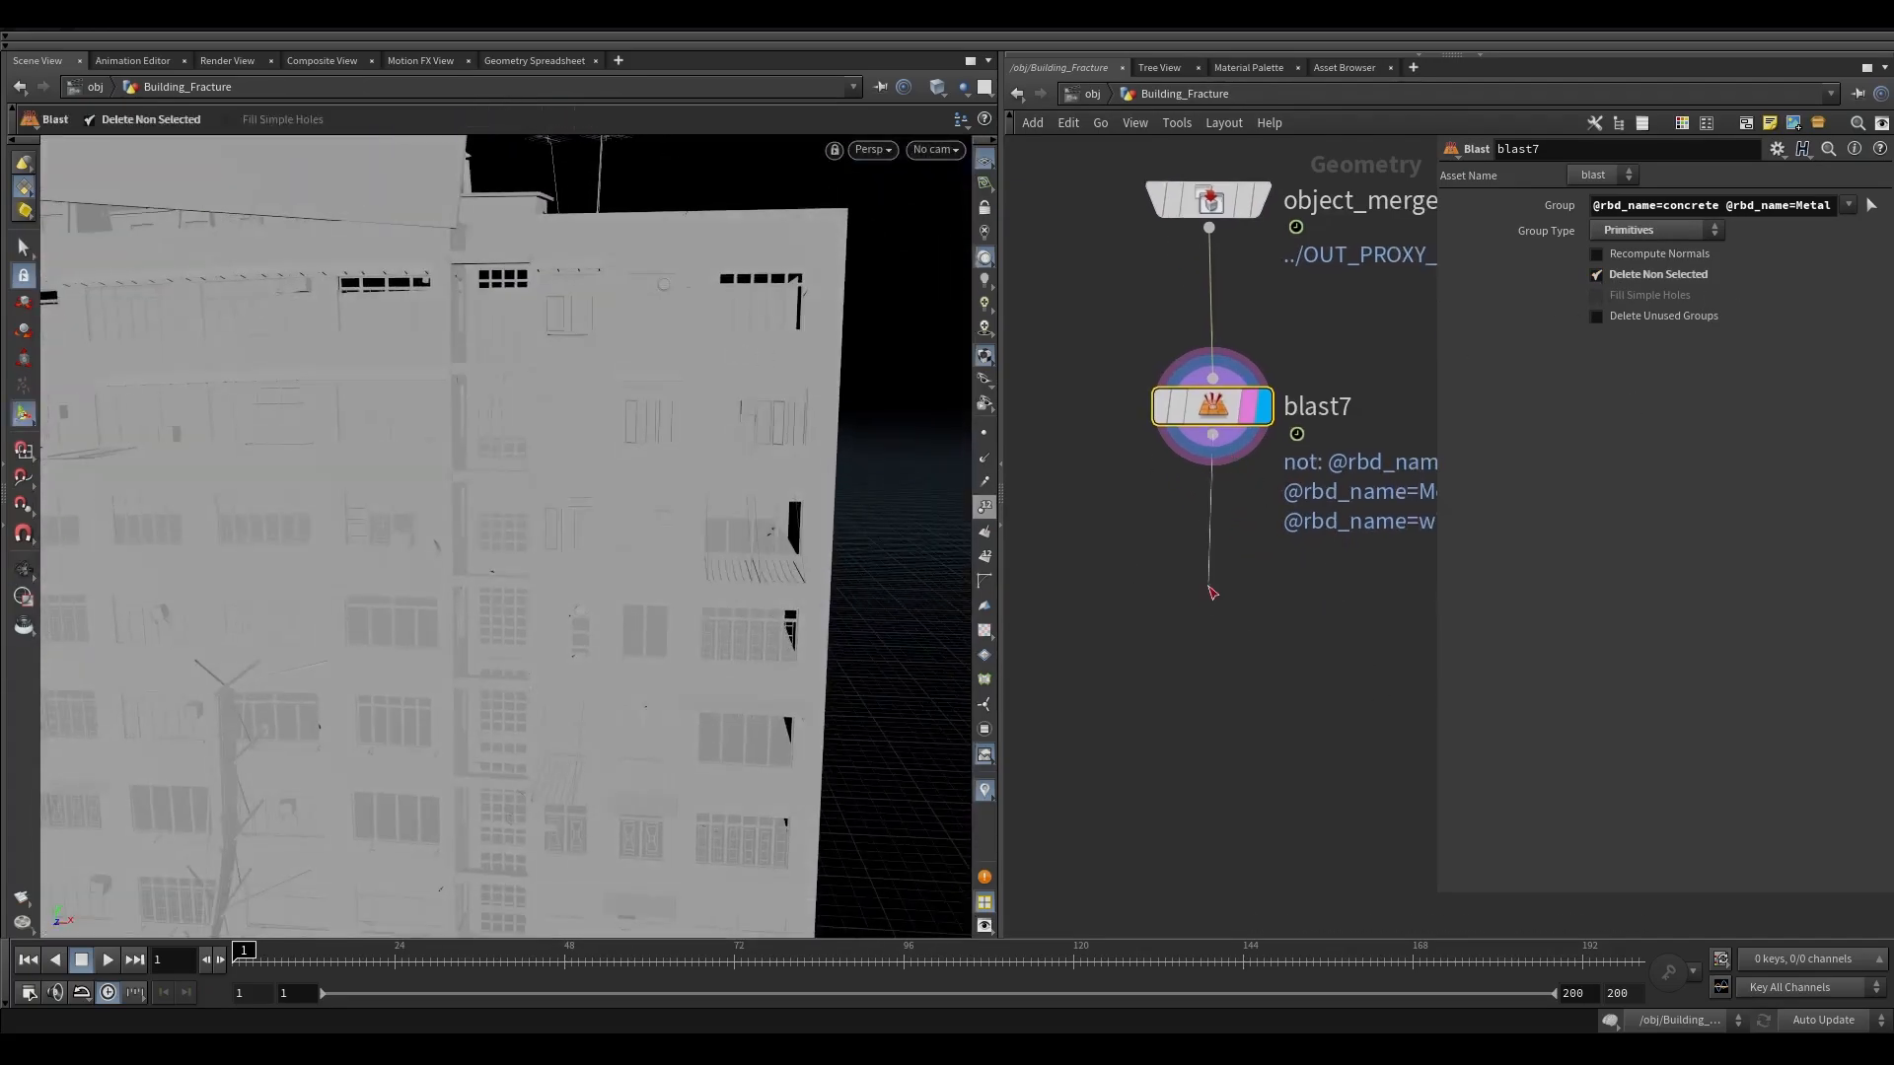
key(Tab)
key(Escape)
middle_drag(1223, 406, 1410, 282)
key(Tab)
text(vdb fr)
click(1371, 133)
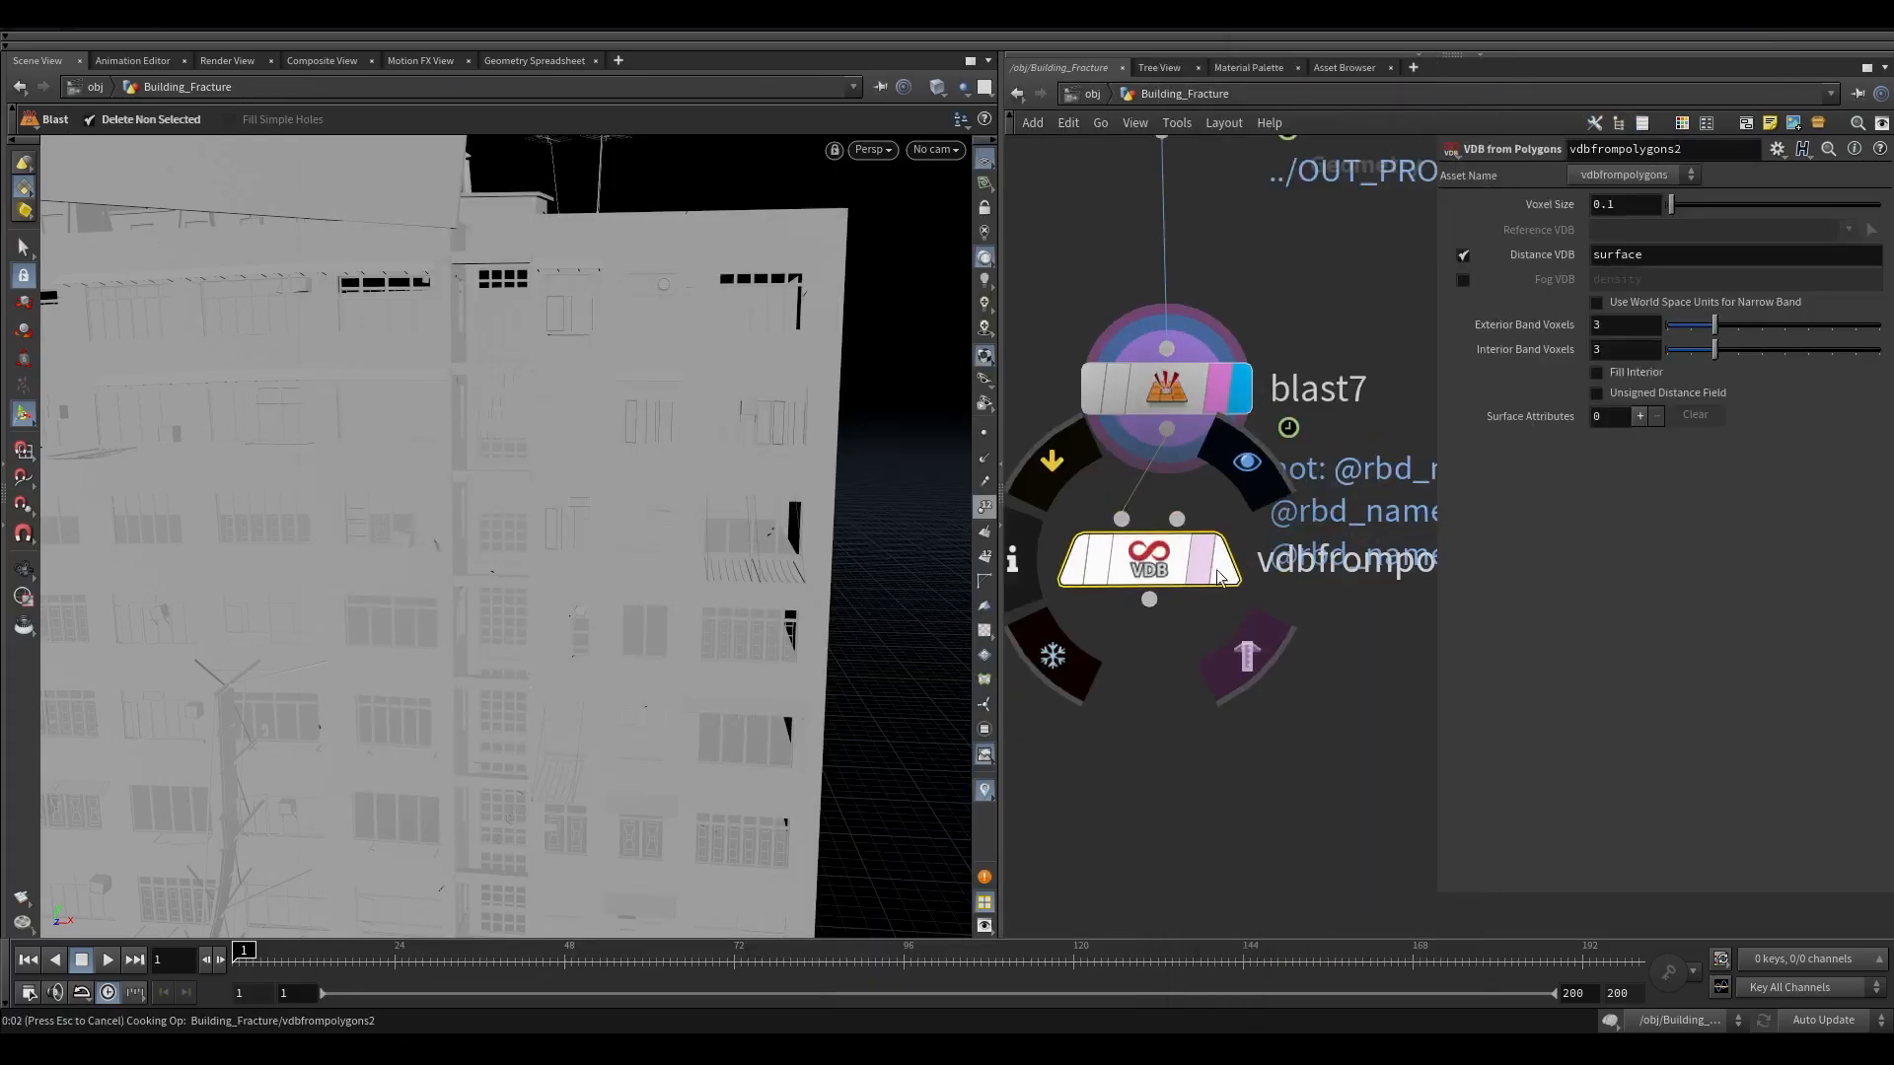
middle_click(1155, 565)
middle_click(1174, 399)
Step: Set the building VDB's voxel size to 0.075 and inspect the converted surface
scroll(583, 401, down, 4)
alt+drag(583, 402, 473, 246)
drag(1608, 205, 1660, 222)
text(075)
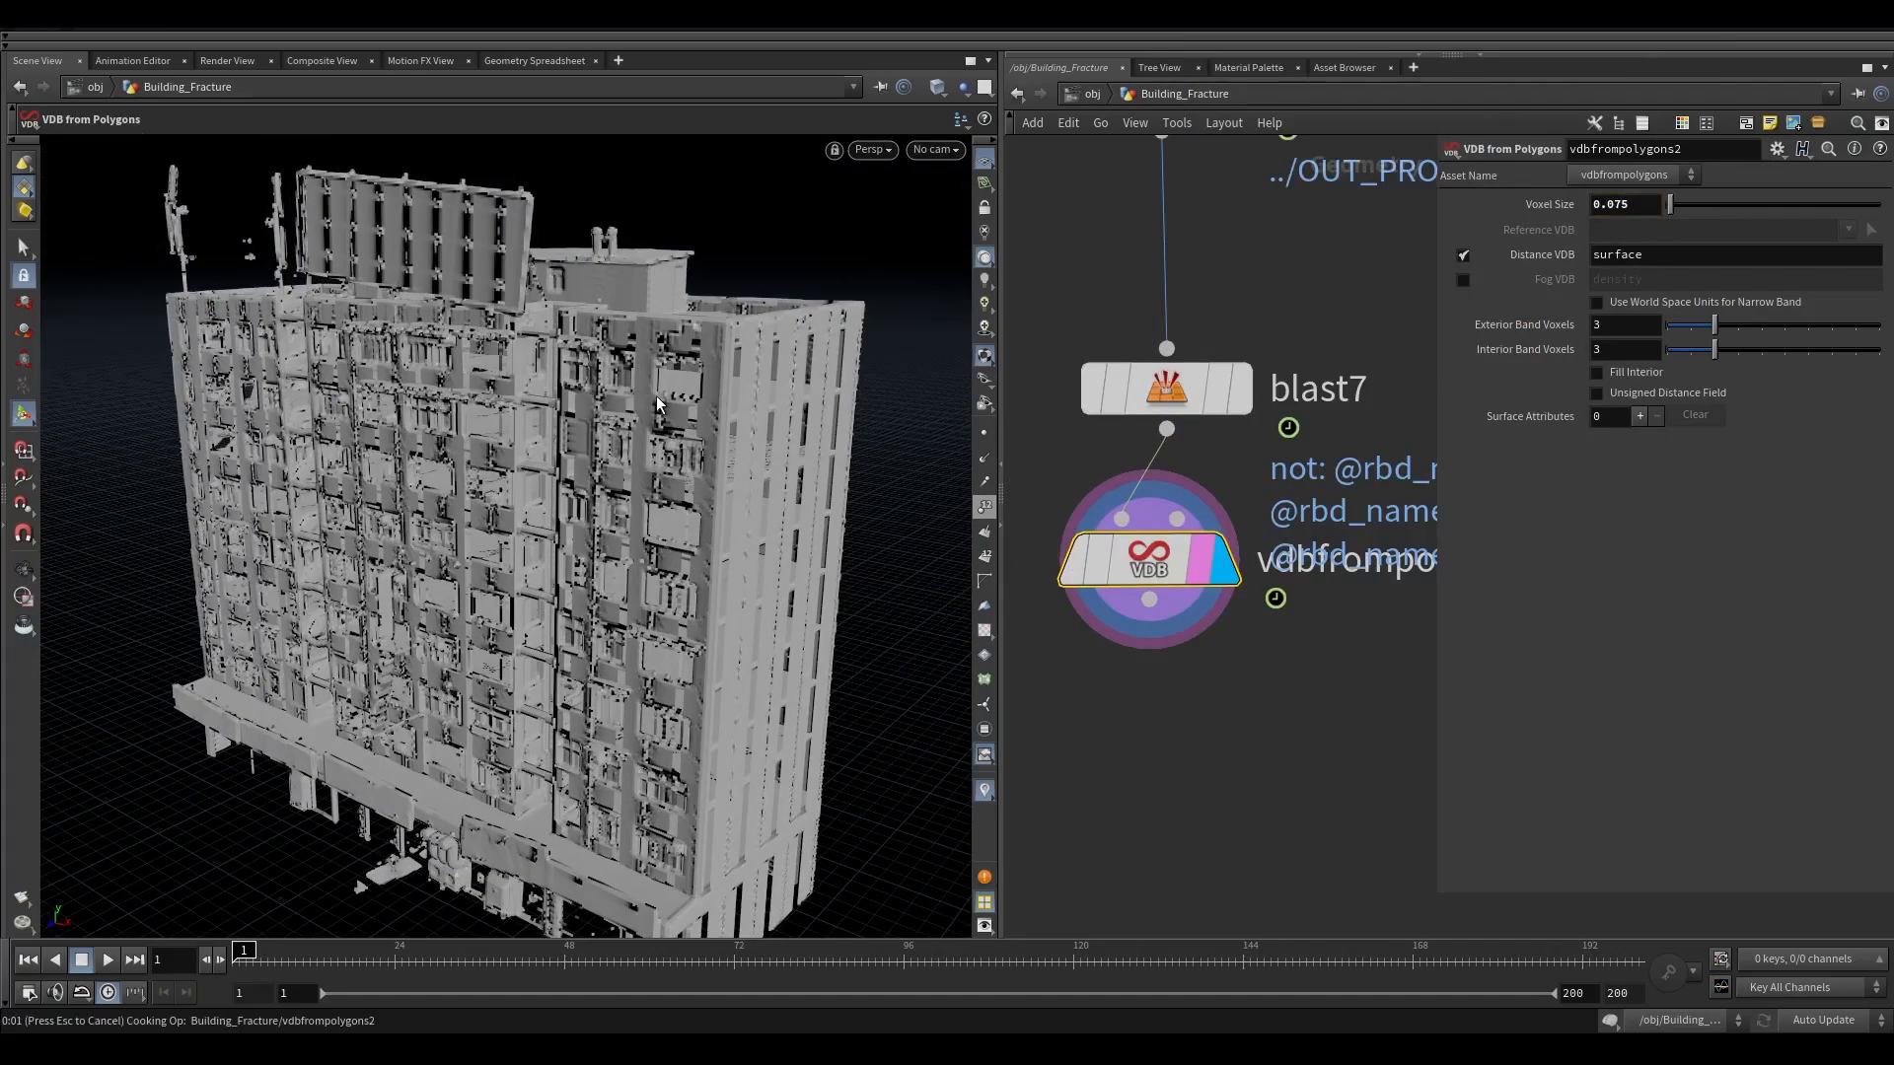
drag(658, 402, 680, 359)
middle_drag(1308, 764, 1357, 645)
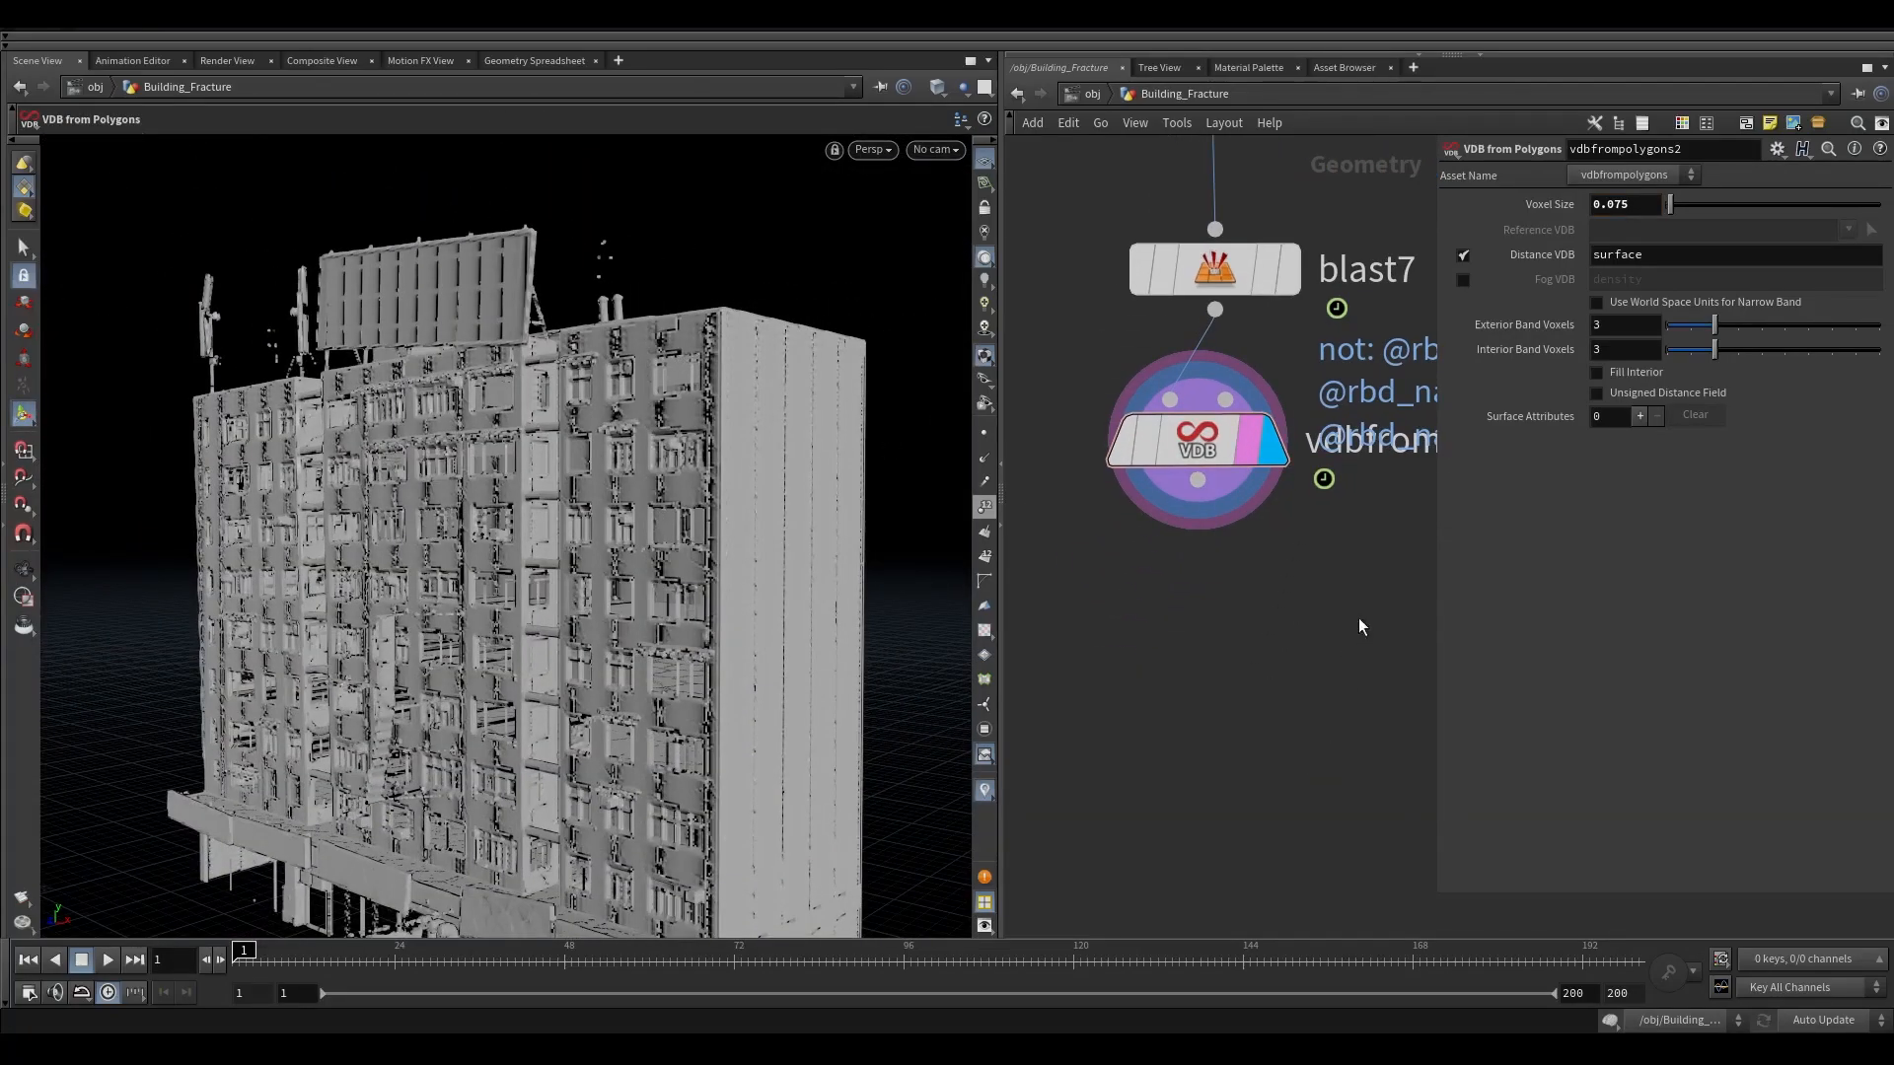
click(1211, 629)
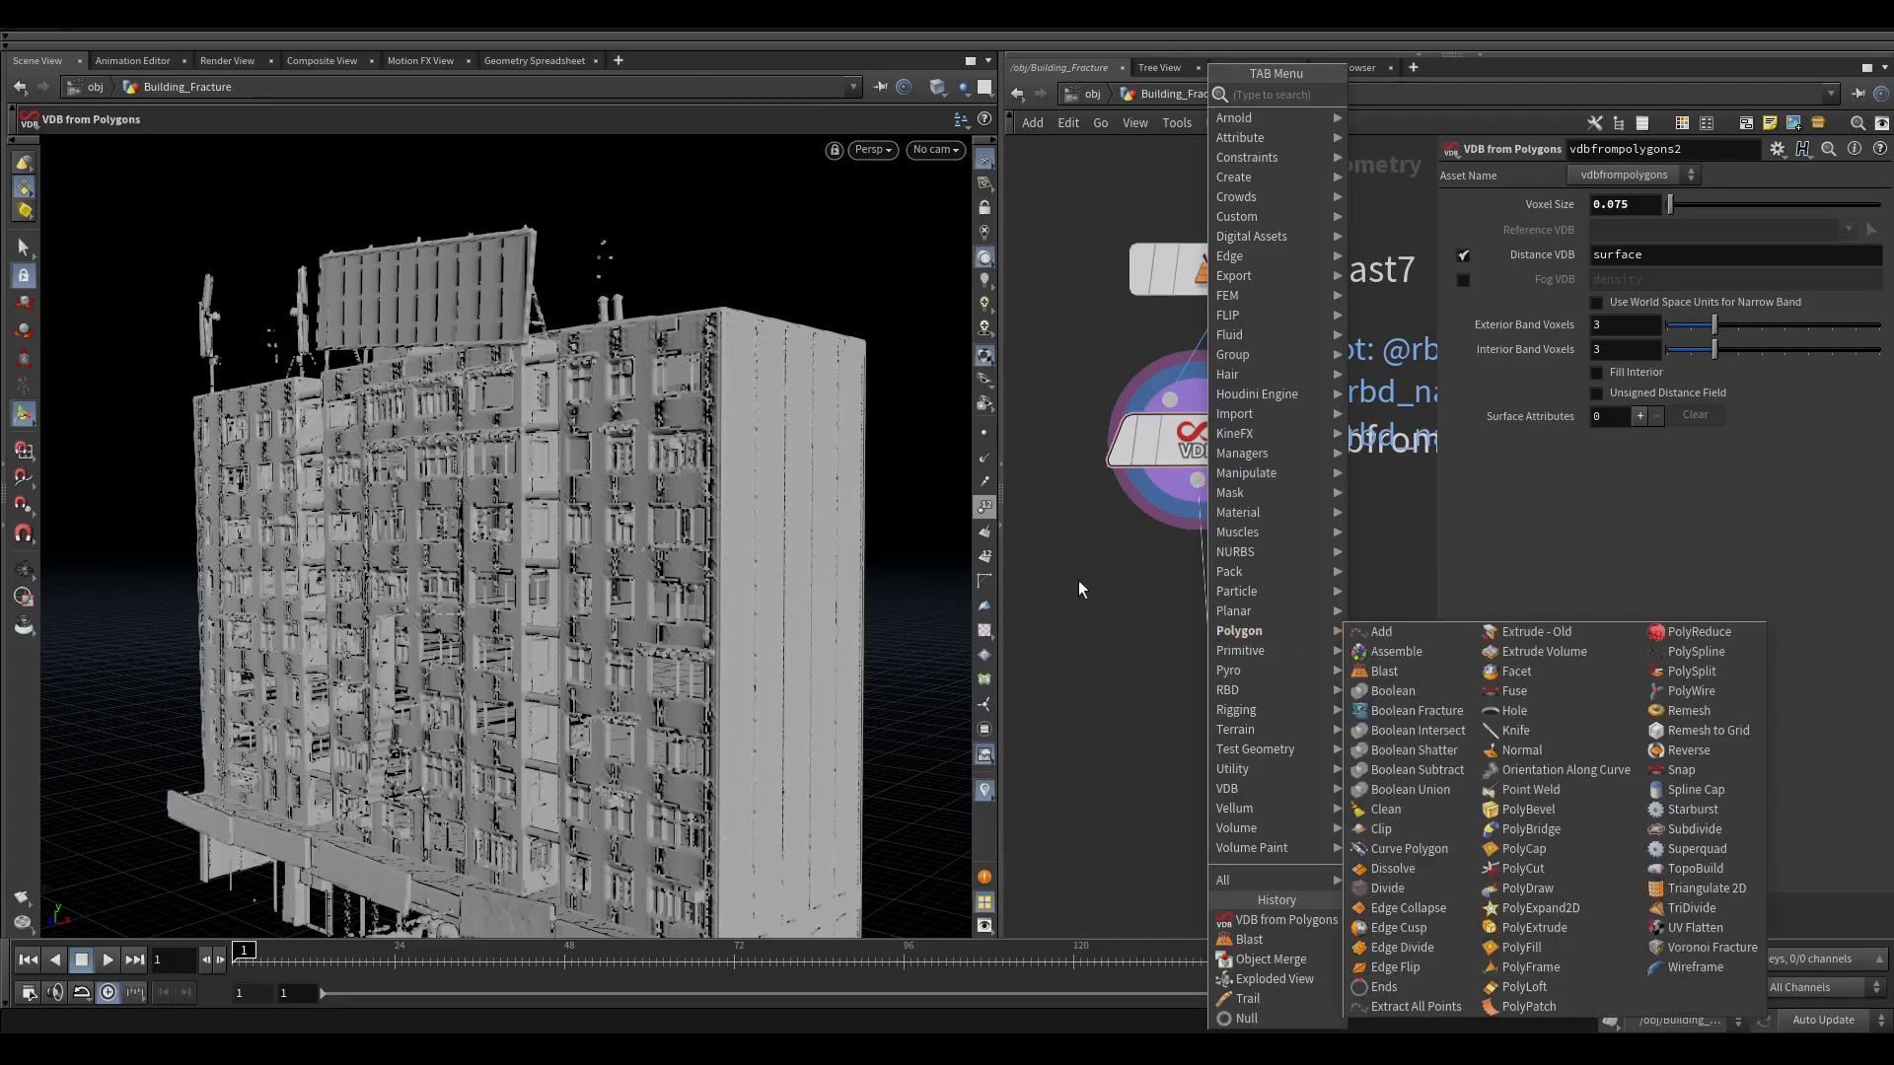
key(Escape)
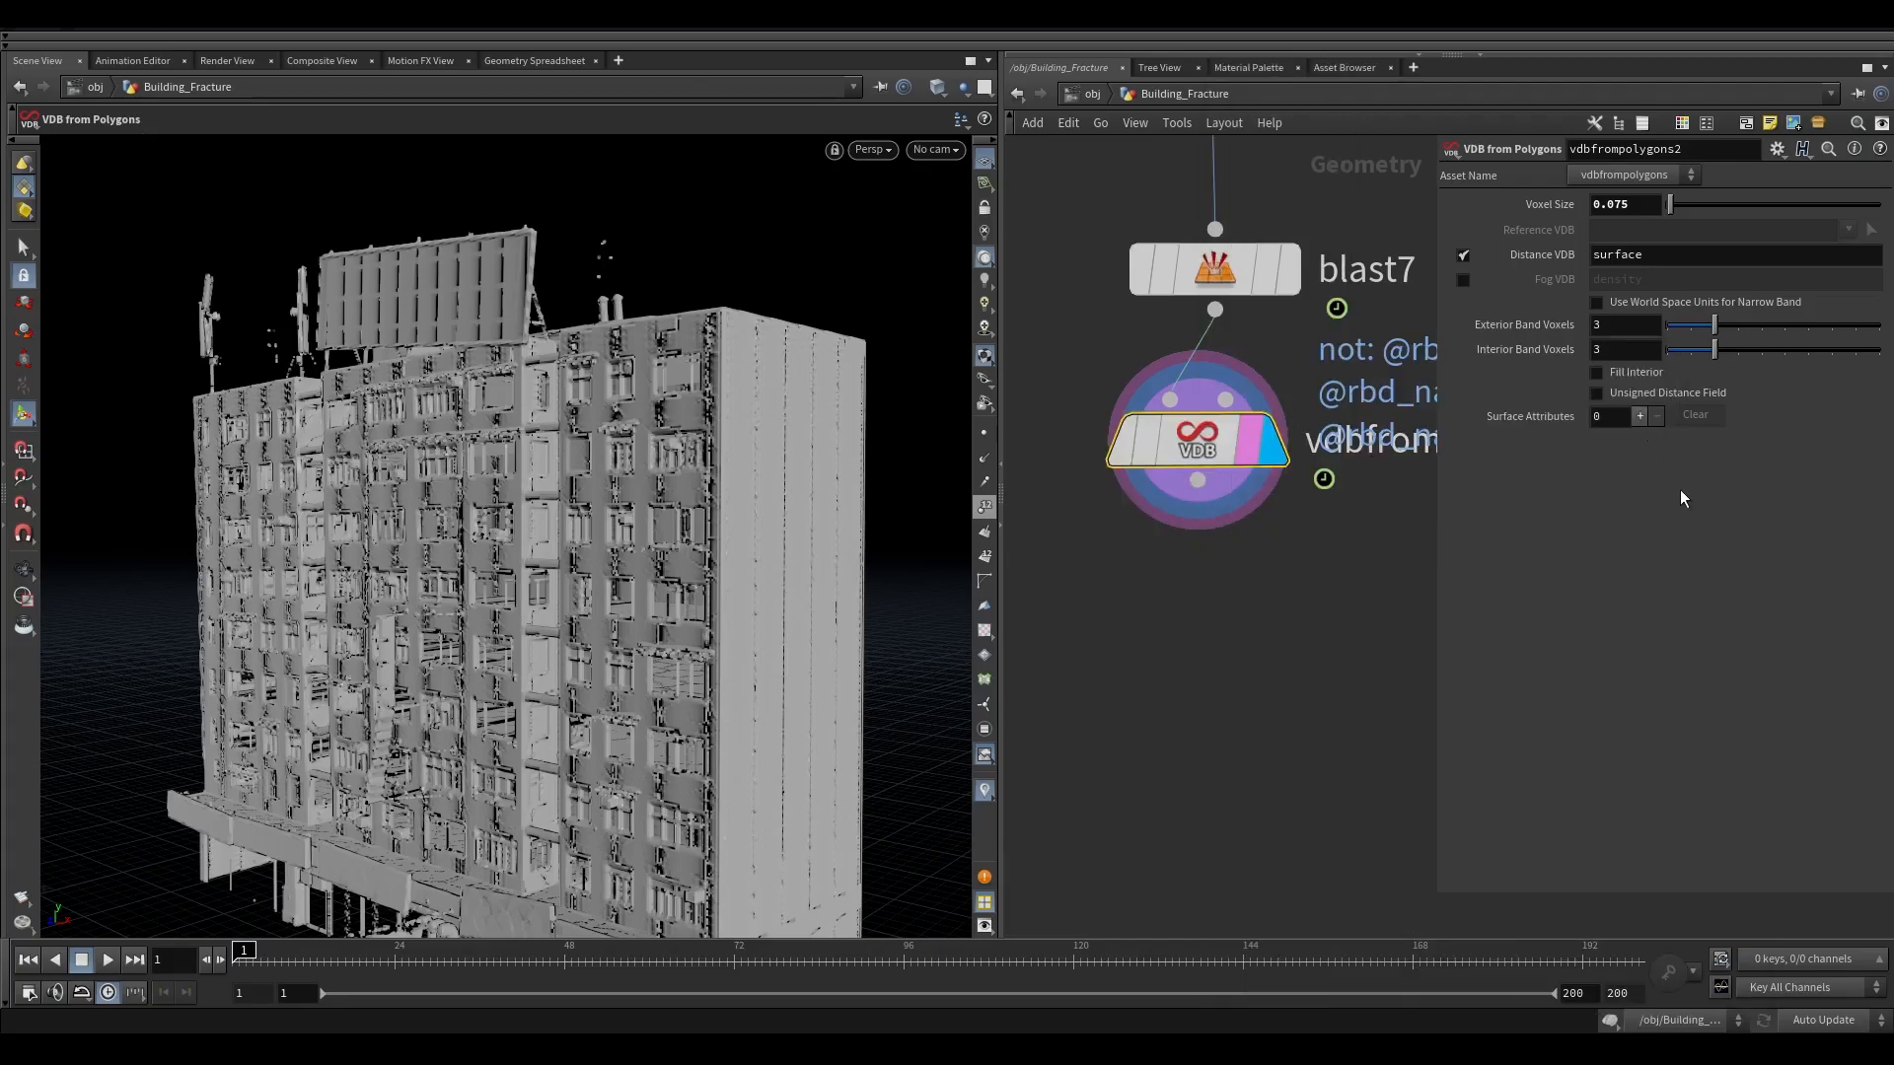
Step: Add a surface attribute transferring point.v to a VDB named vel, with vector type Displacement/Velocity/Acceleration
click(1641, 416)
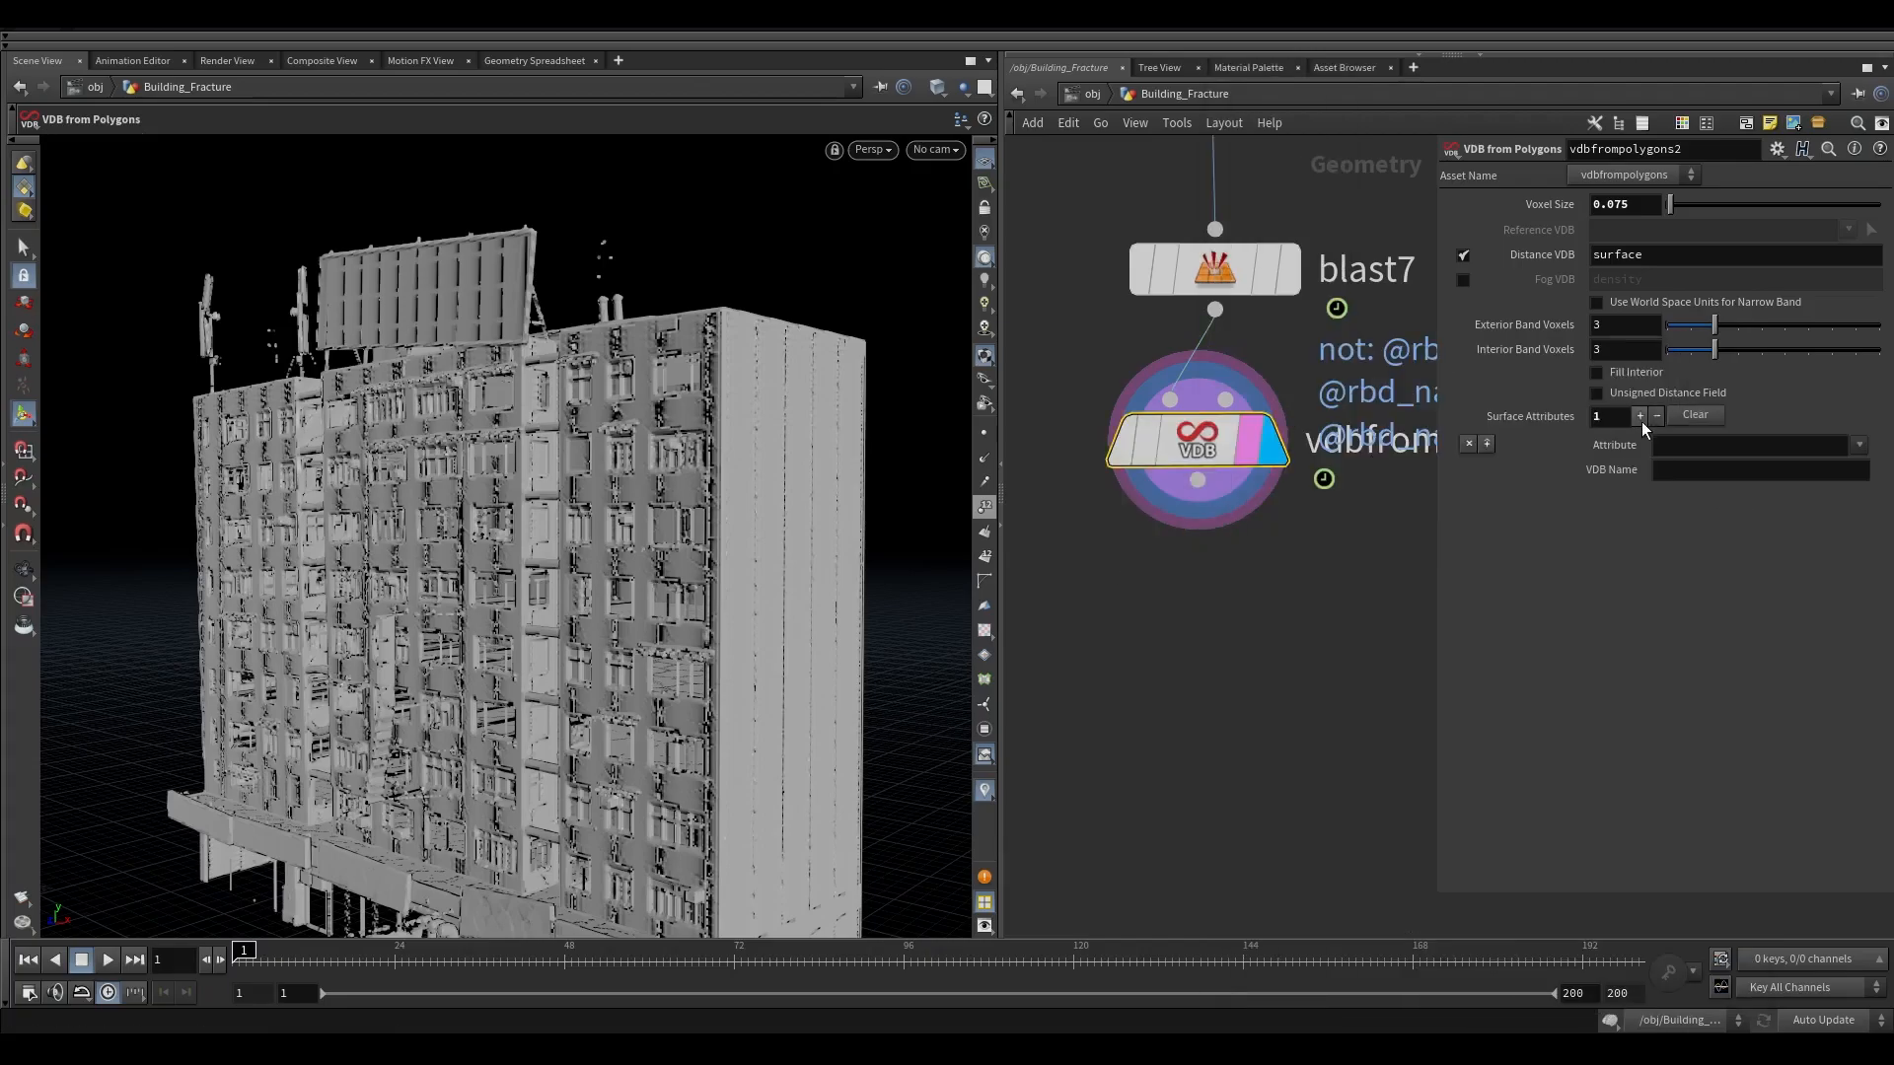
click(1859, 445)
click(1759, 523)
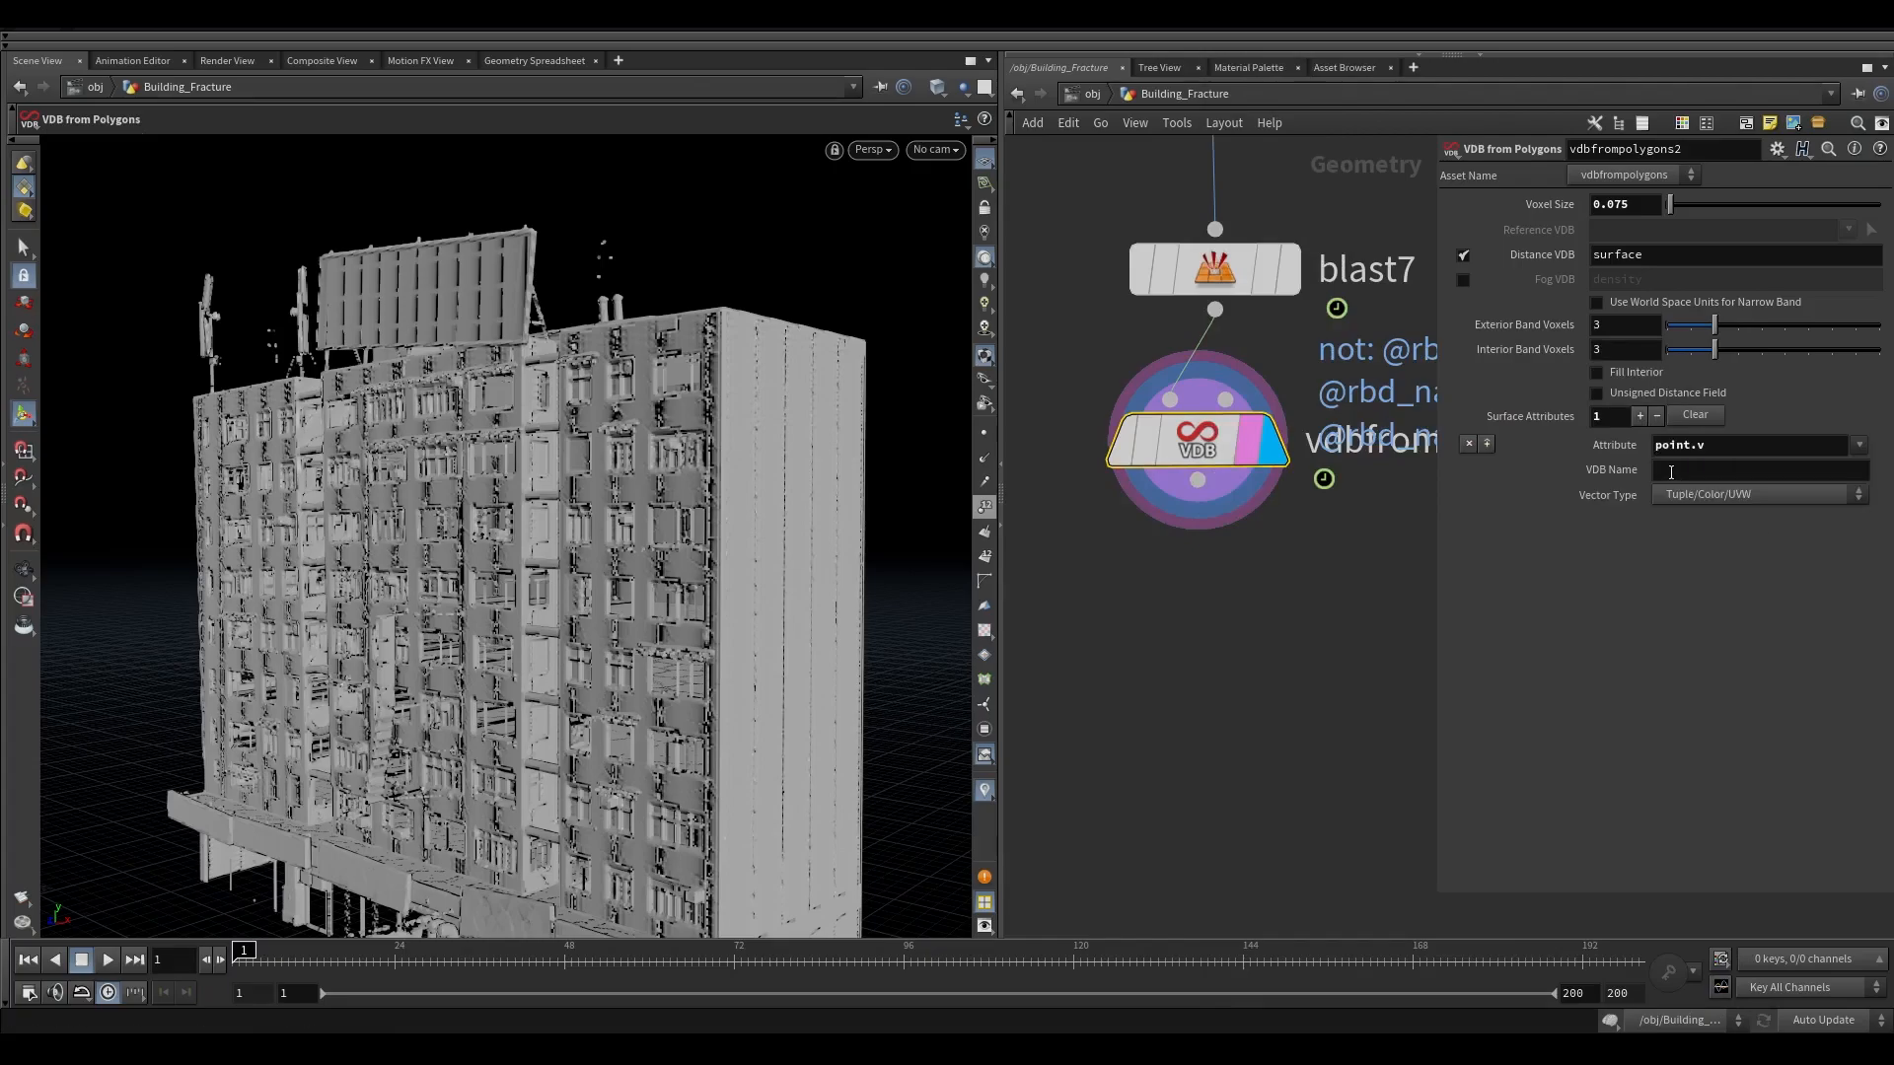
click(1678, 471)
text(vel)
click(1686, 496)
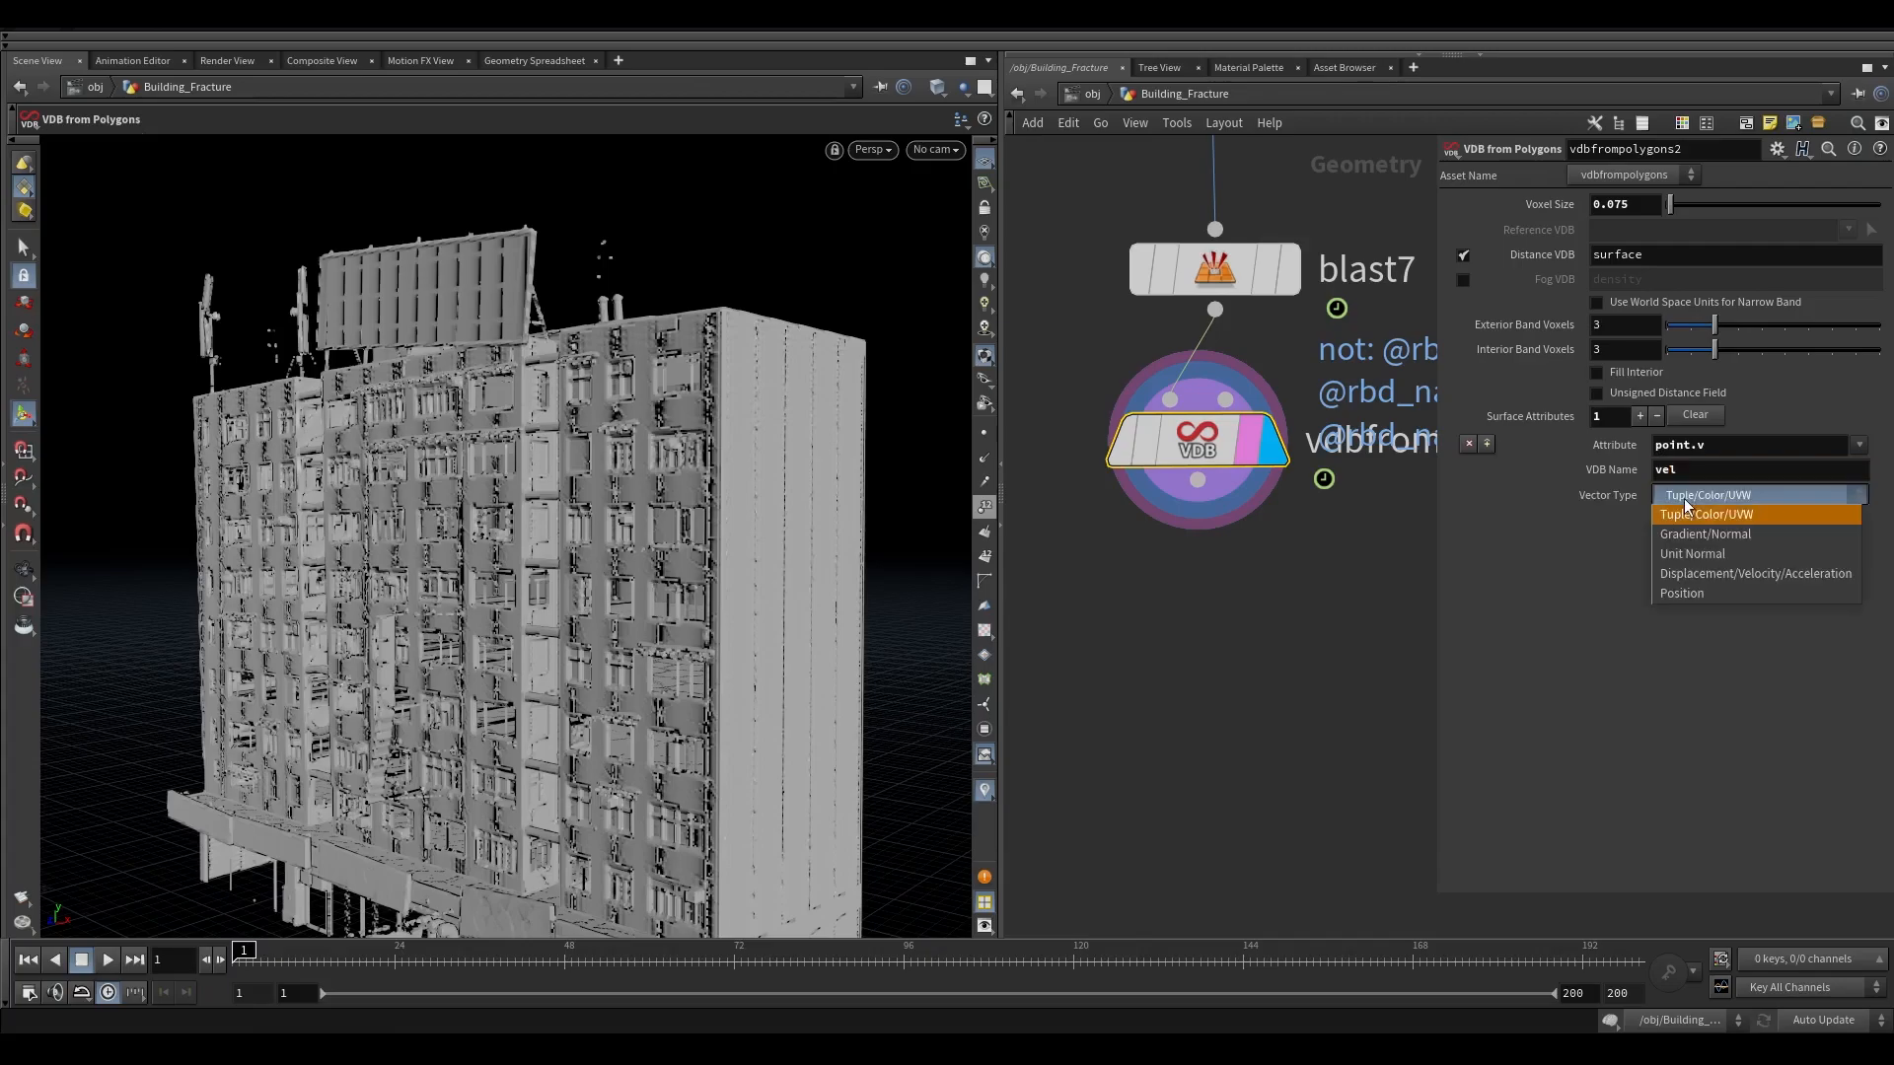
click(1694, 573)
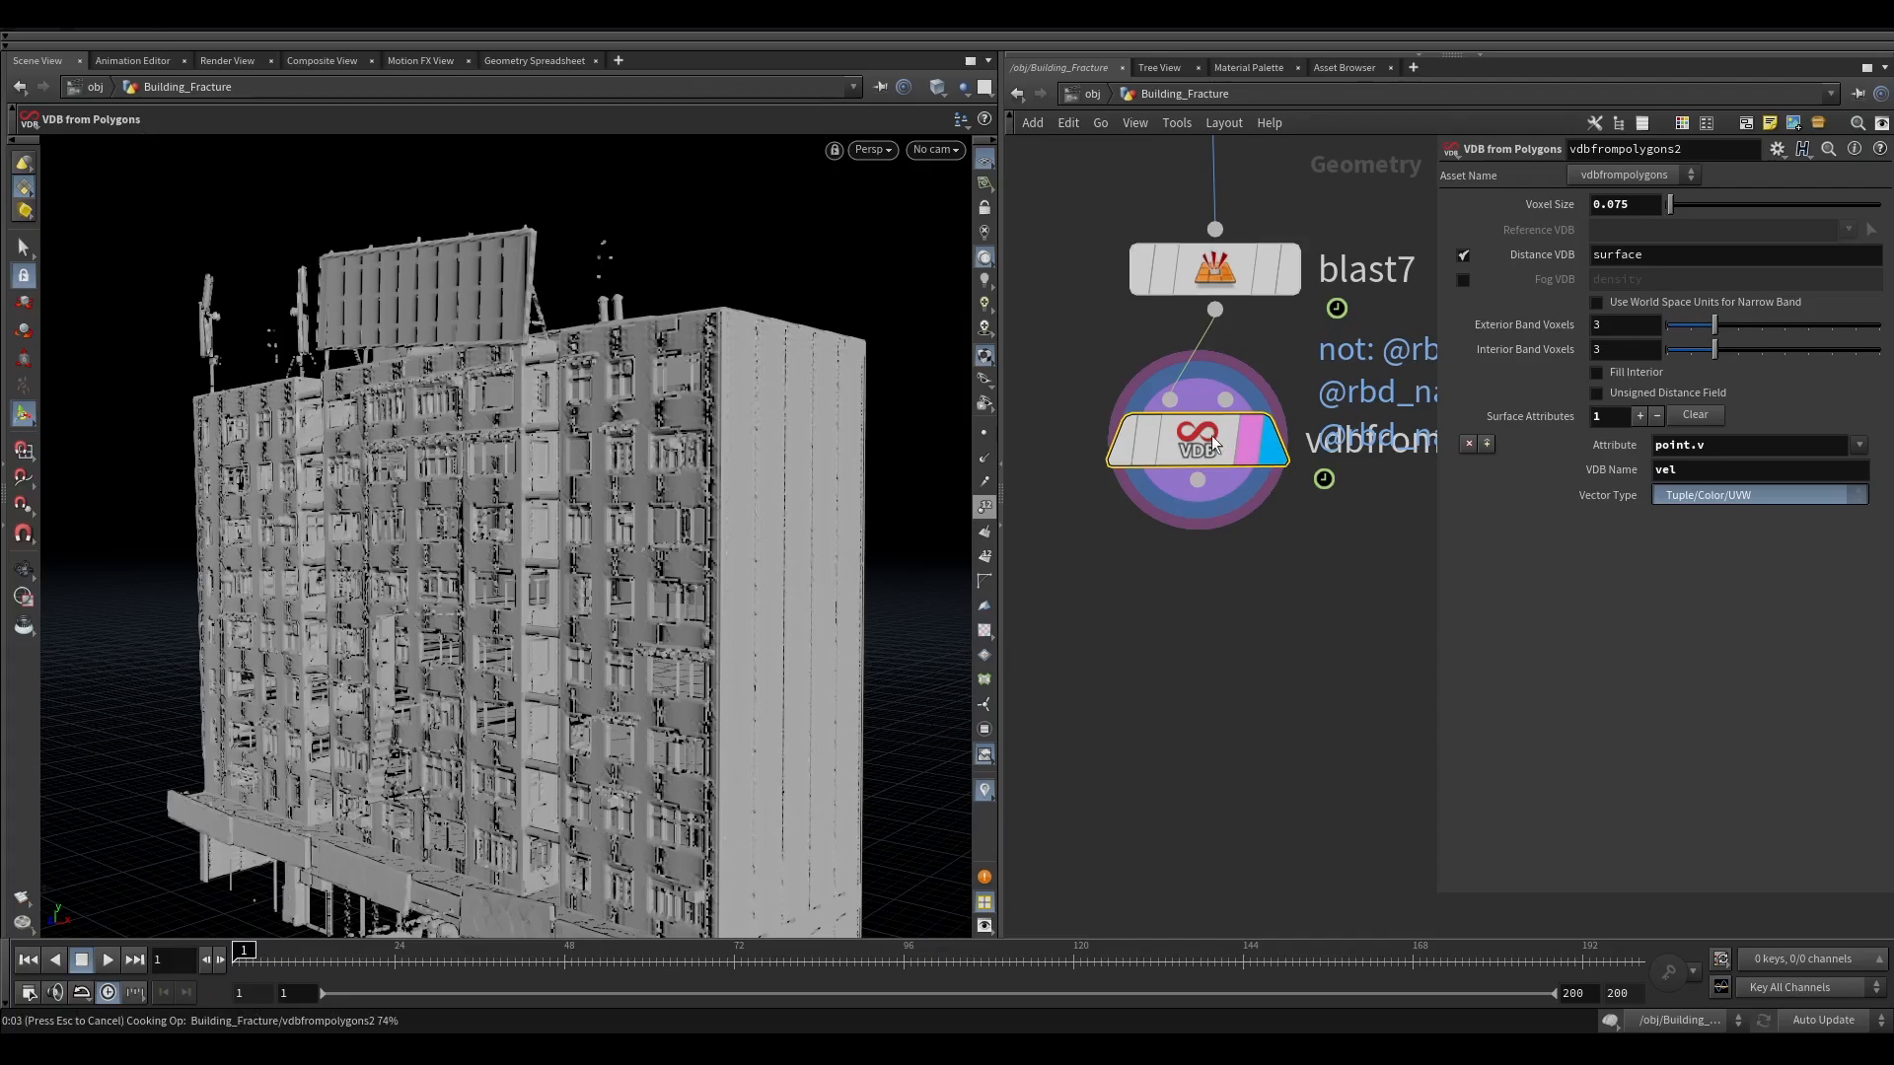
middle_click(1293, 435)
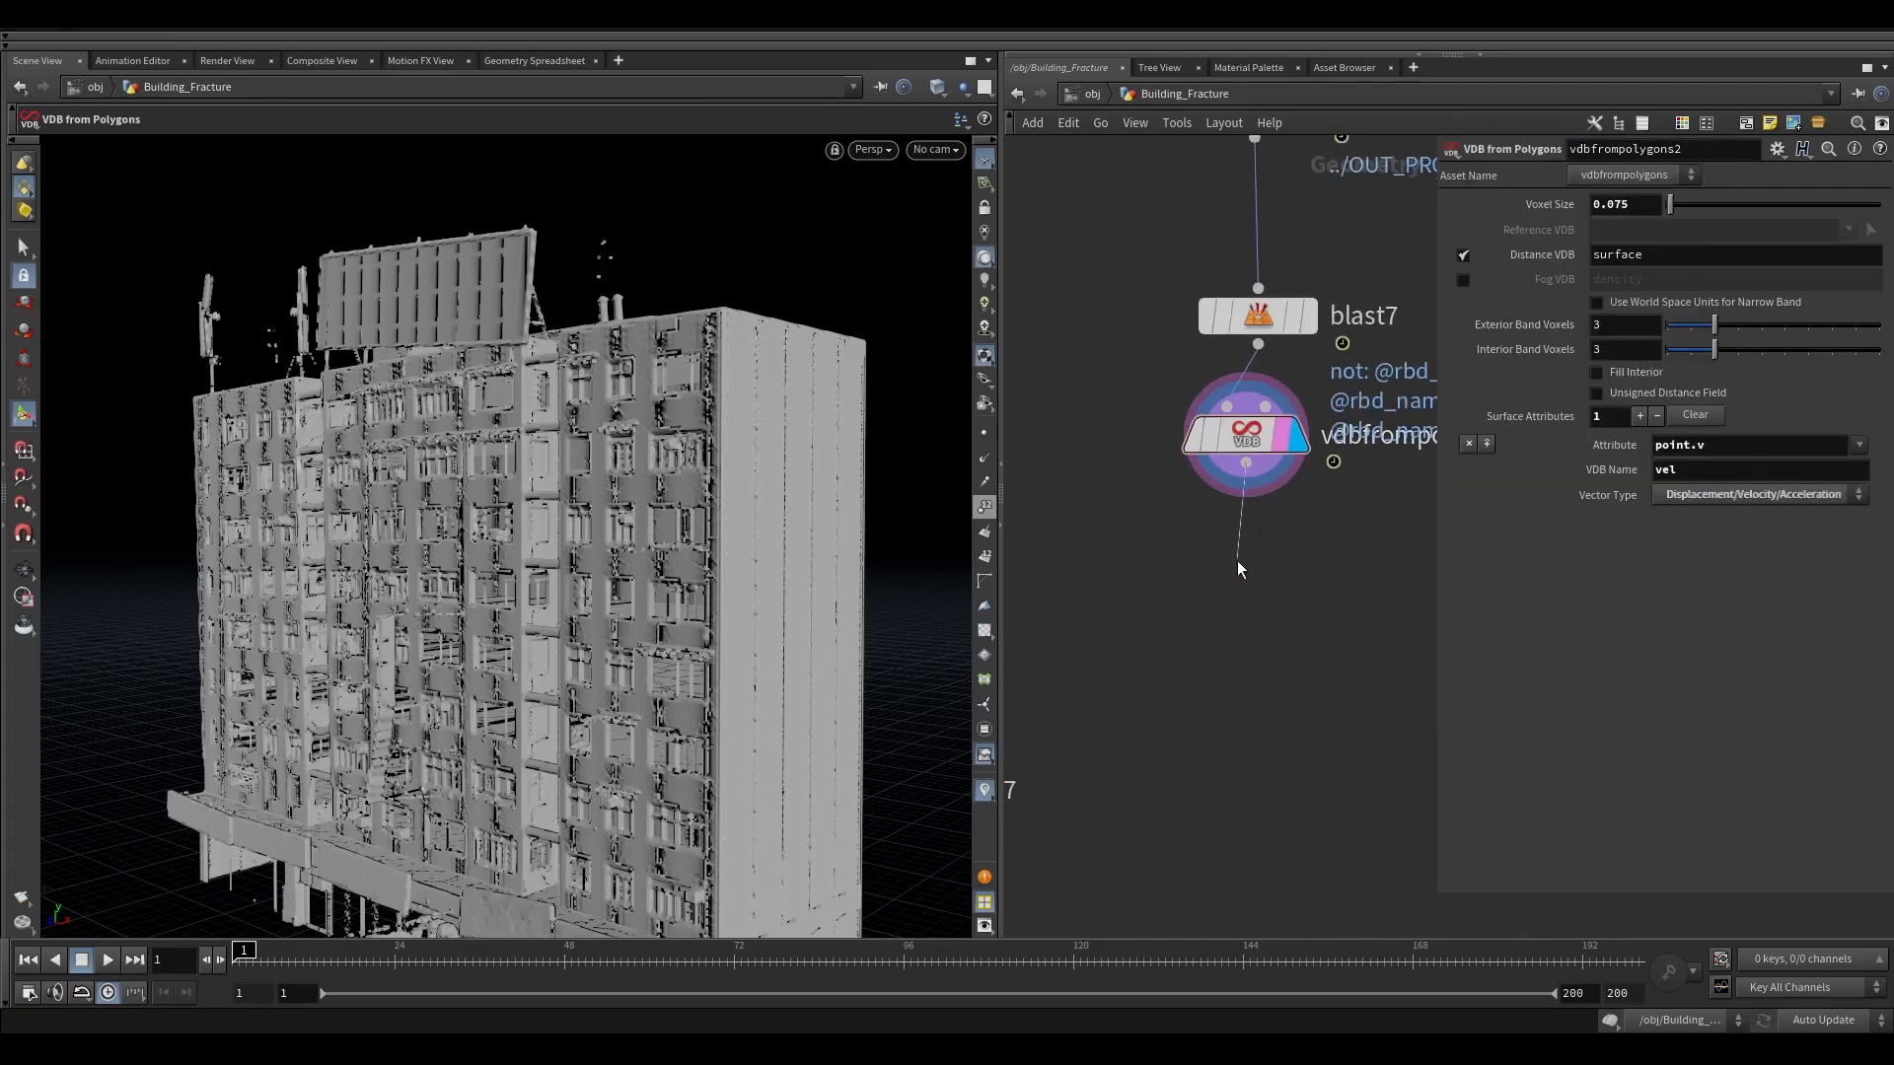
key(Tab)
text(visi)
key(Return)
click(1239, 560)
scroll(1239, 560, up, 2)
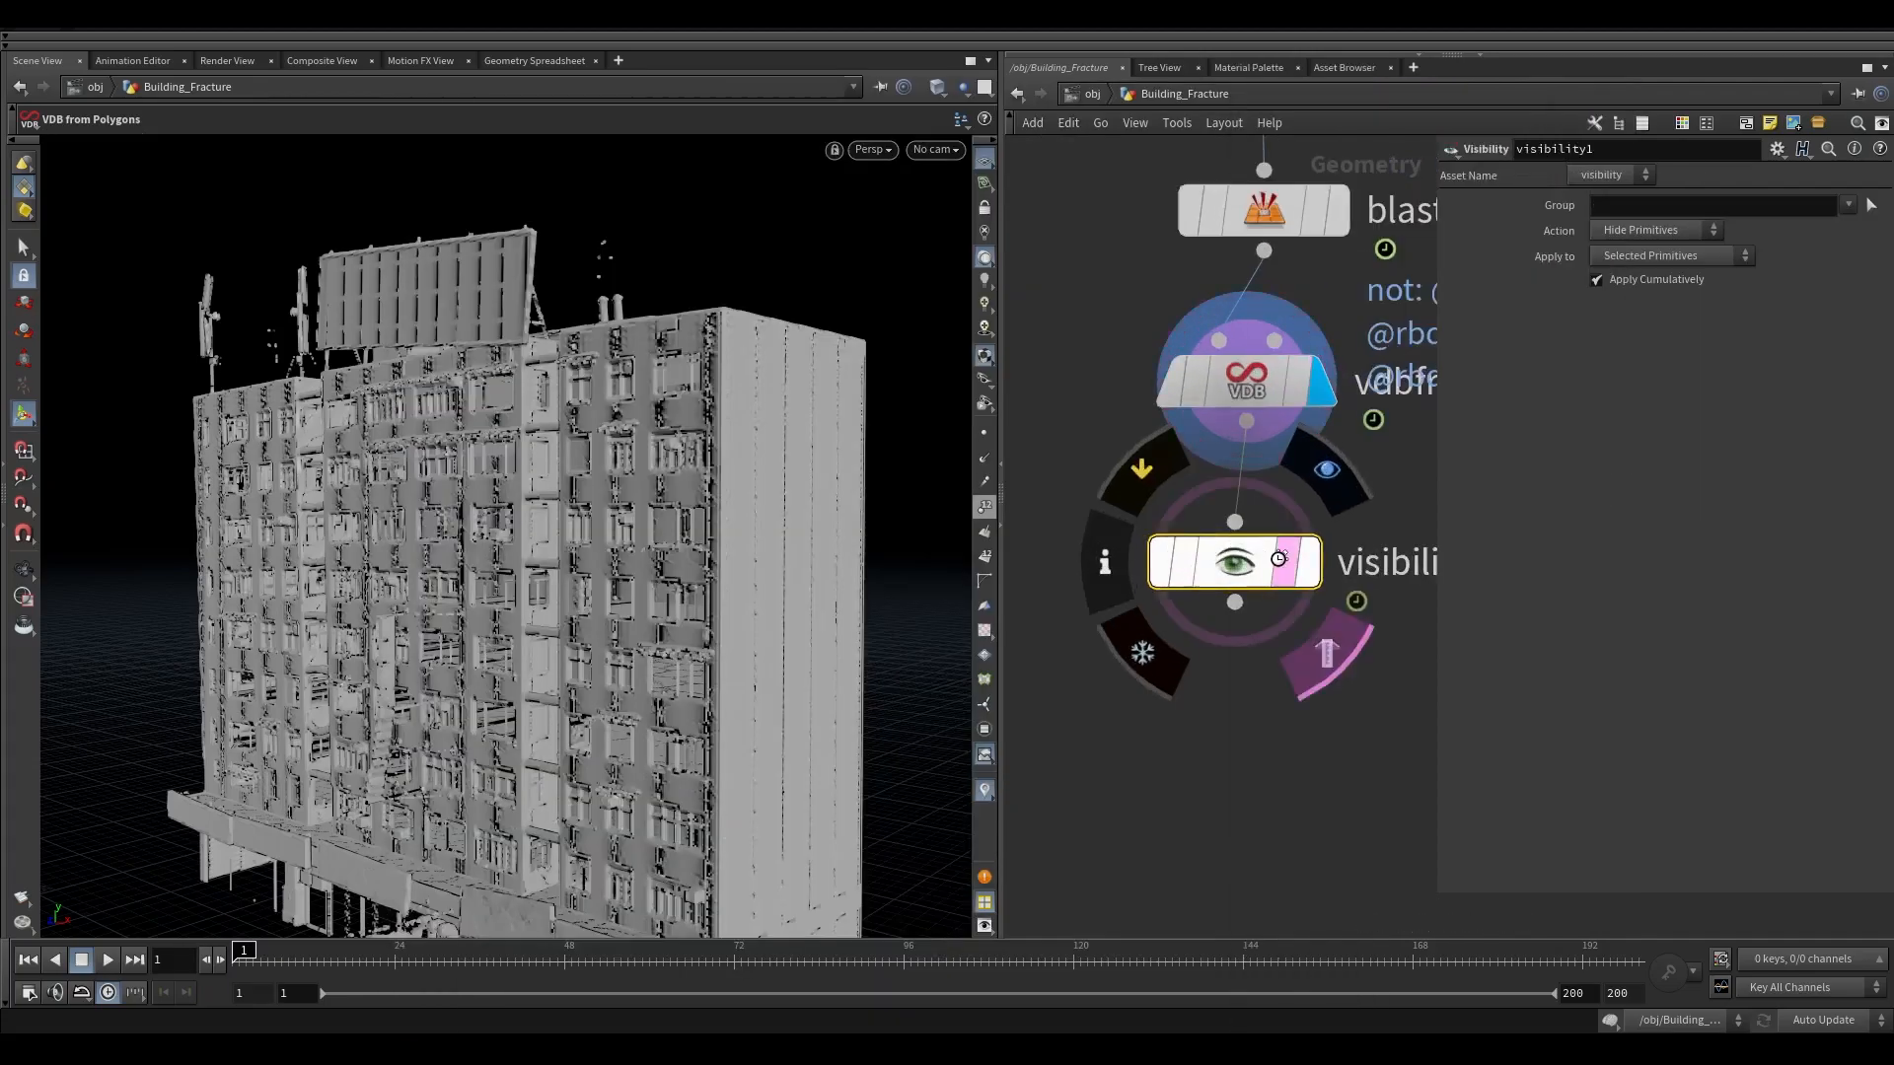
click(1307, 562)
click(1831, 266)
middle_click(1258, 683)
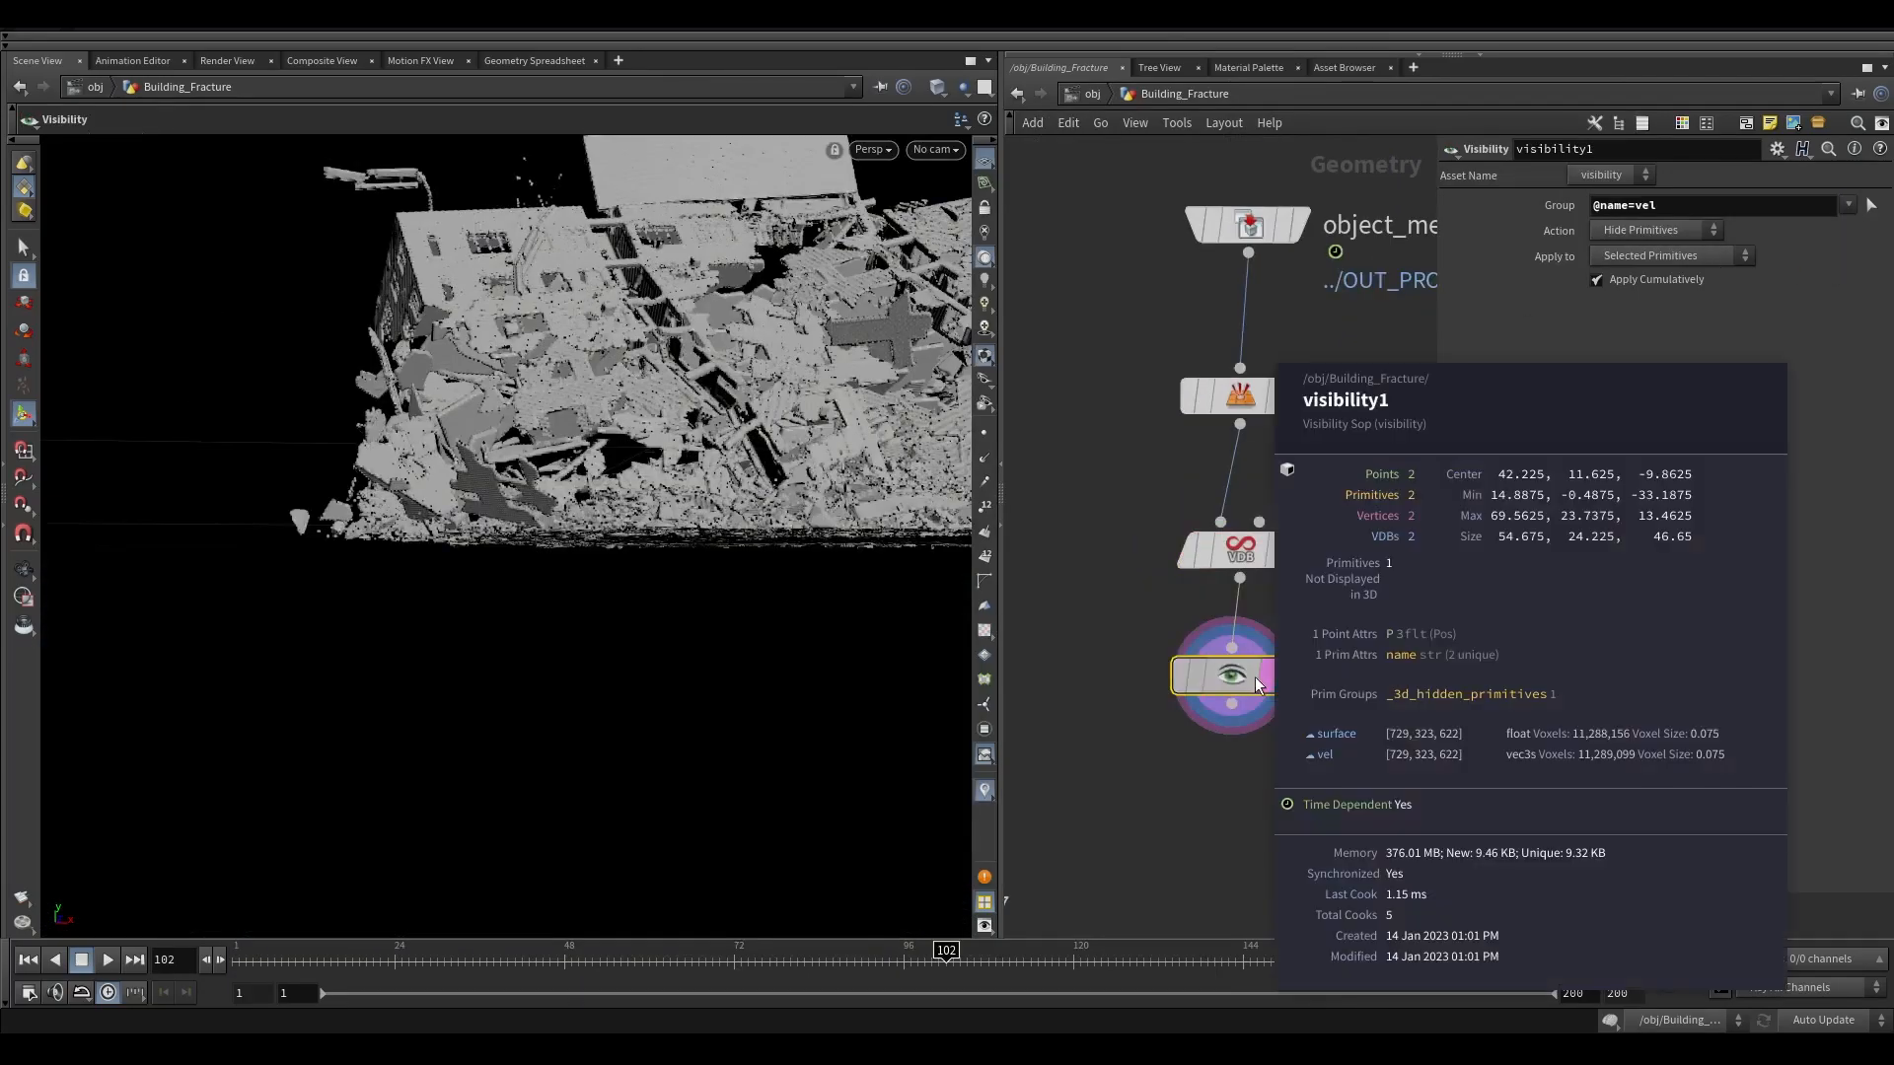
Step: Select the building VDB node chain, from the object merge down to the Visibility node, and lay it out neatly
scroll(1262, 553, down, 3)
drag(1268, 731, 1209, 321)
key(l)
middle_drag(1298, 648, 1221, 596)
Step: Append a File Cache node to the Visibility node, display it, and name it vdb_building
key(Tab)
text(filec)
key(Return)
key(Return)
right_click(1249, 608)
scroll(1249, 608, up, 1)
click(1254, 597)
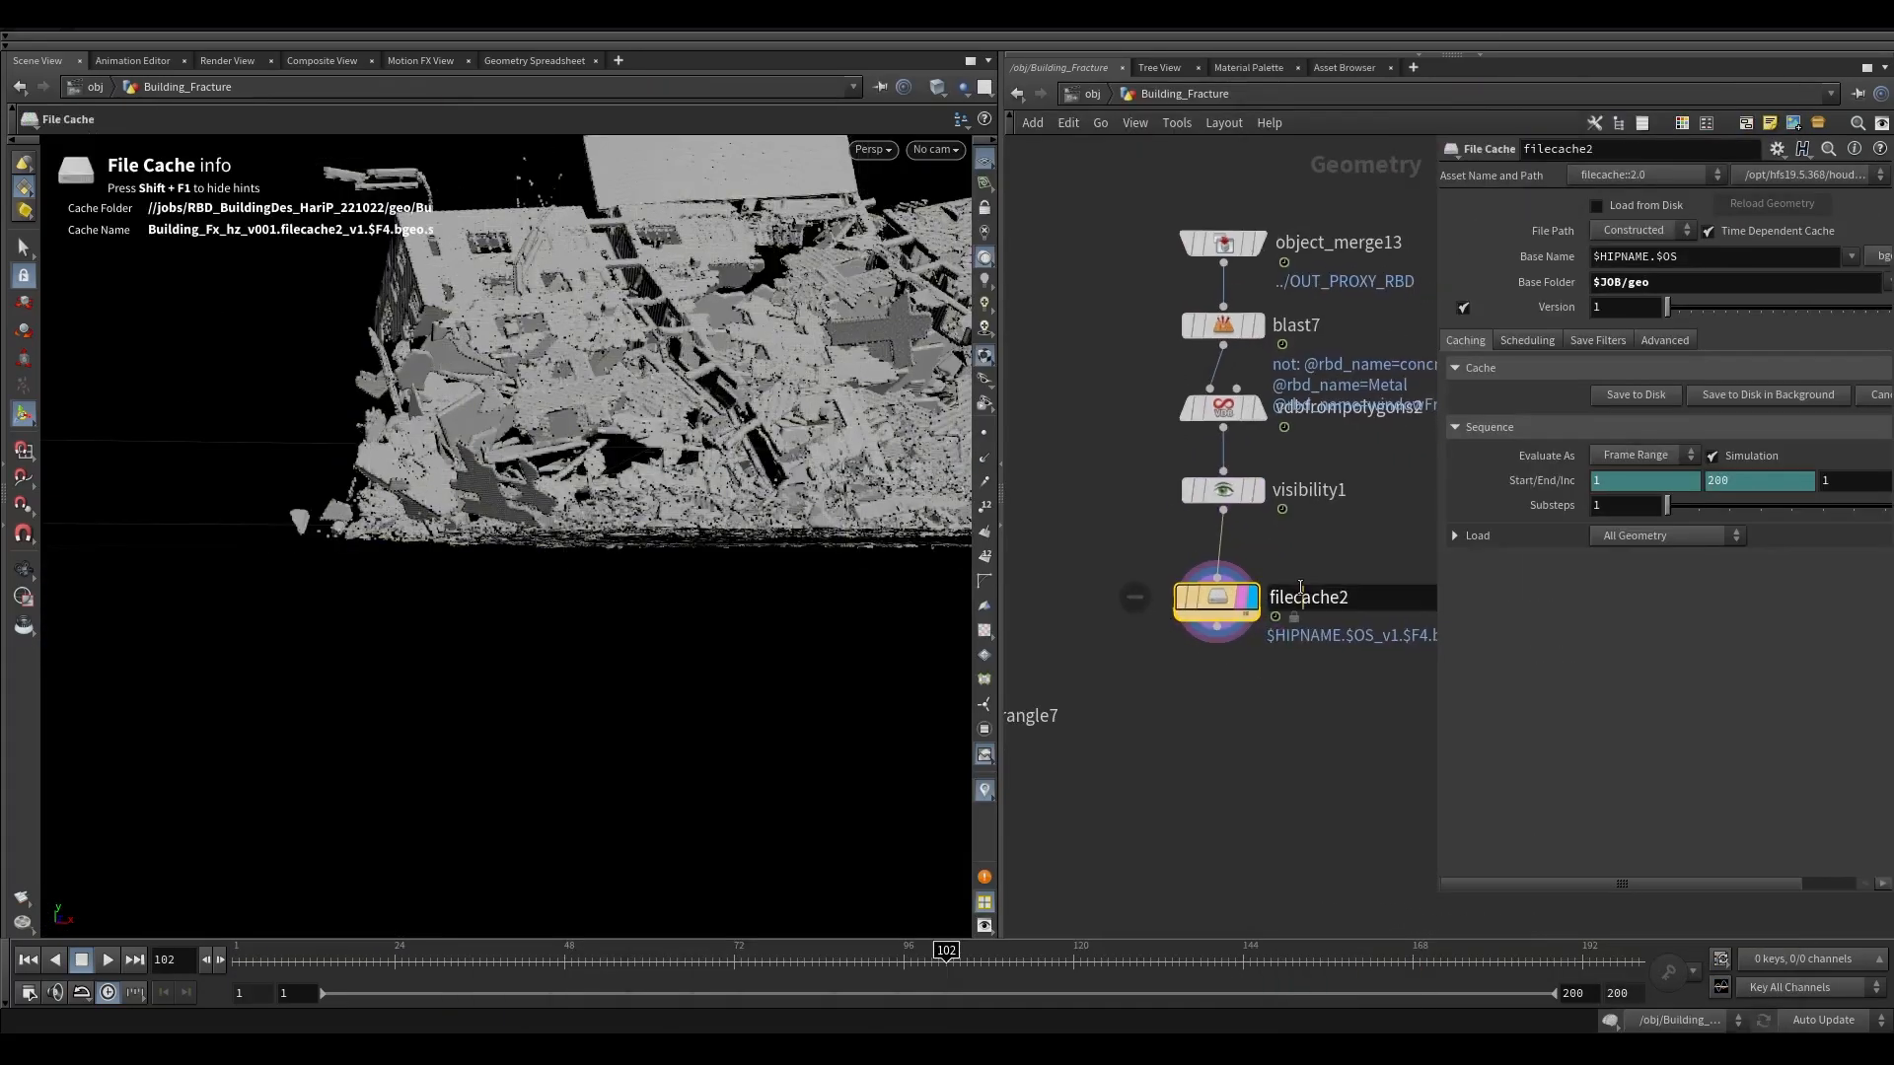
click(1302, 597)
text(vdb_building)
key(Return)
drag(1435, 499, 1400, 499)
scroll(1282, 582, down, 1)
middle_drag(1277, 631, 1361, 471)
middle_drag(1188, 533, 1050, 531)
scroll(1352, 481, up, 4)
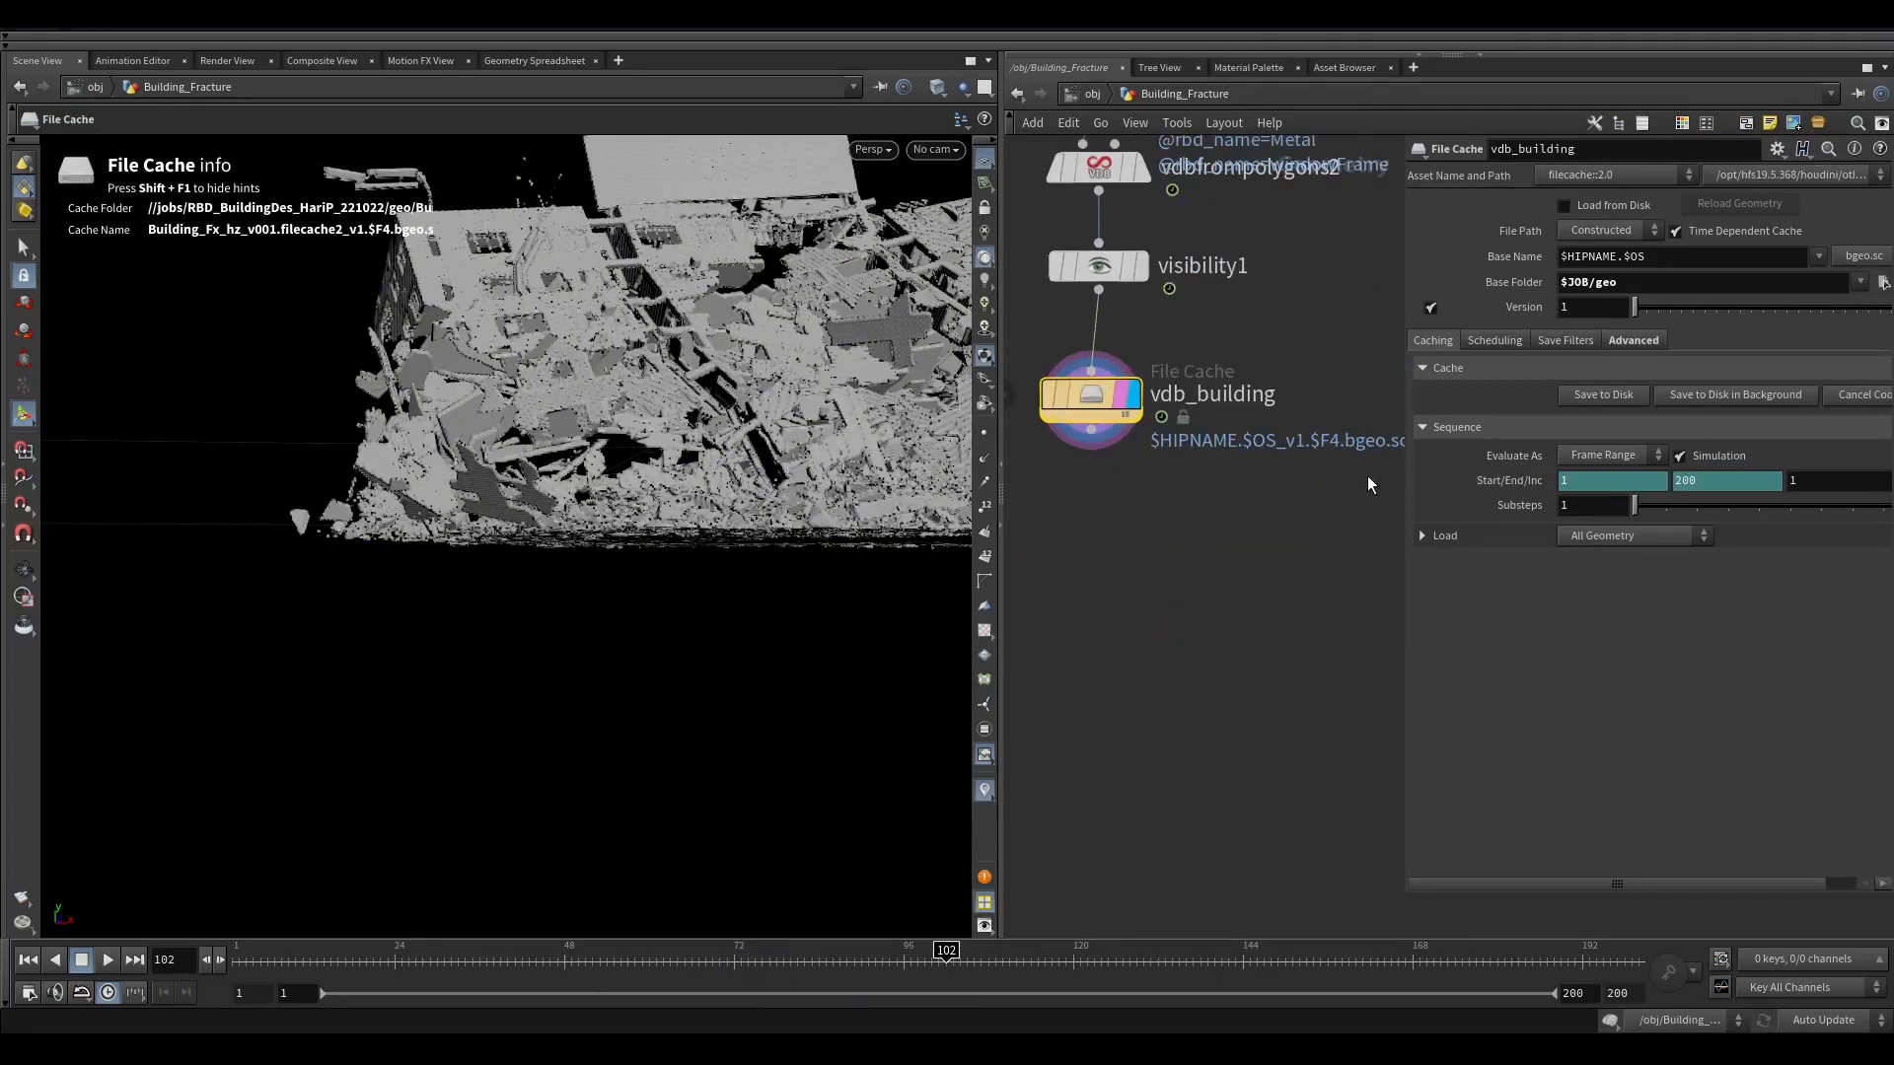
middle_drag(1233, 486, 1319, 531)
drag(1319, 532, 1052, 361)
middle_drag(1055, 395, 1196, 432)
drag(1196, 444, 1209, 456)
right_click(1209, 456)
click(696, 450)
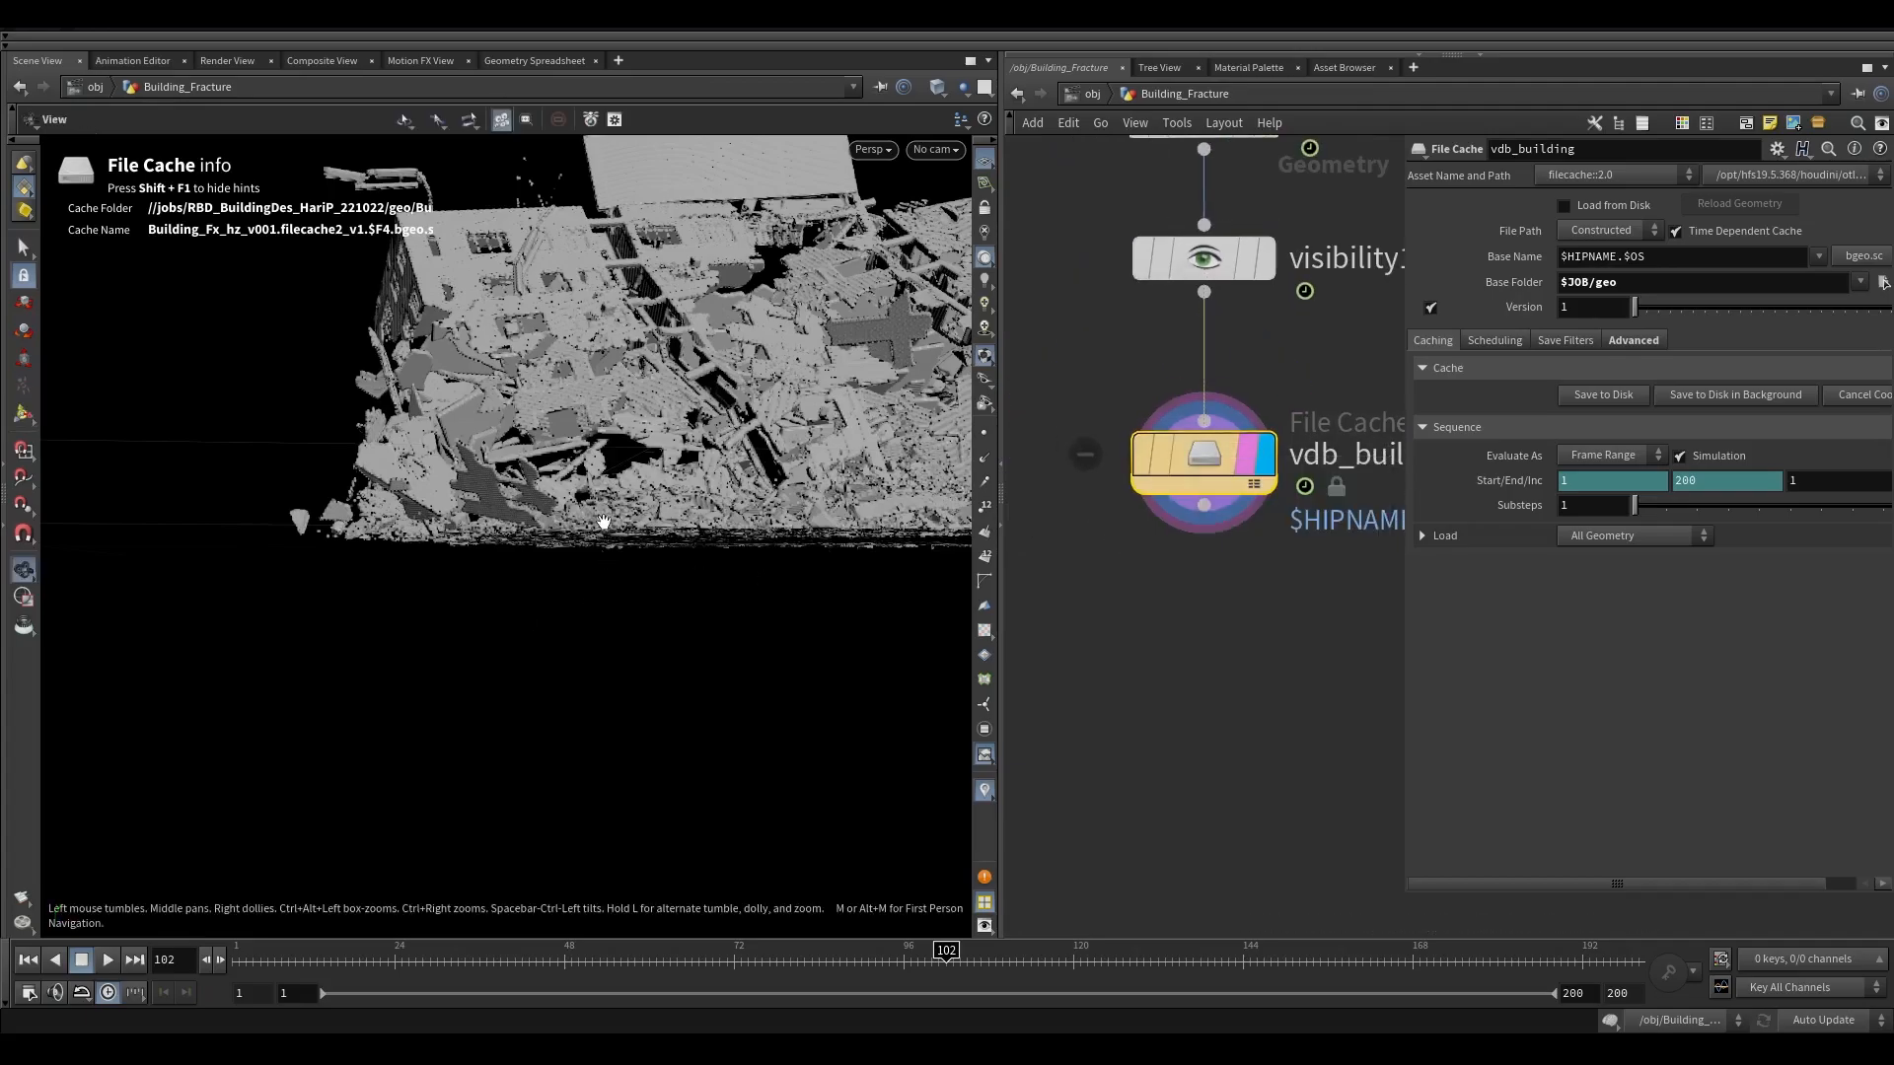
alt+drag(602, 524, 655, 616)
alt+right_drag(655, 615, 654, 707)
Step: Allow editing of the contents of the vdb_building file cache
right_click(1220, 459)
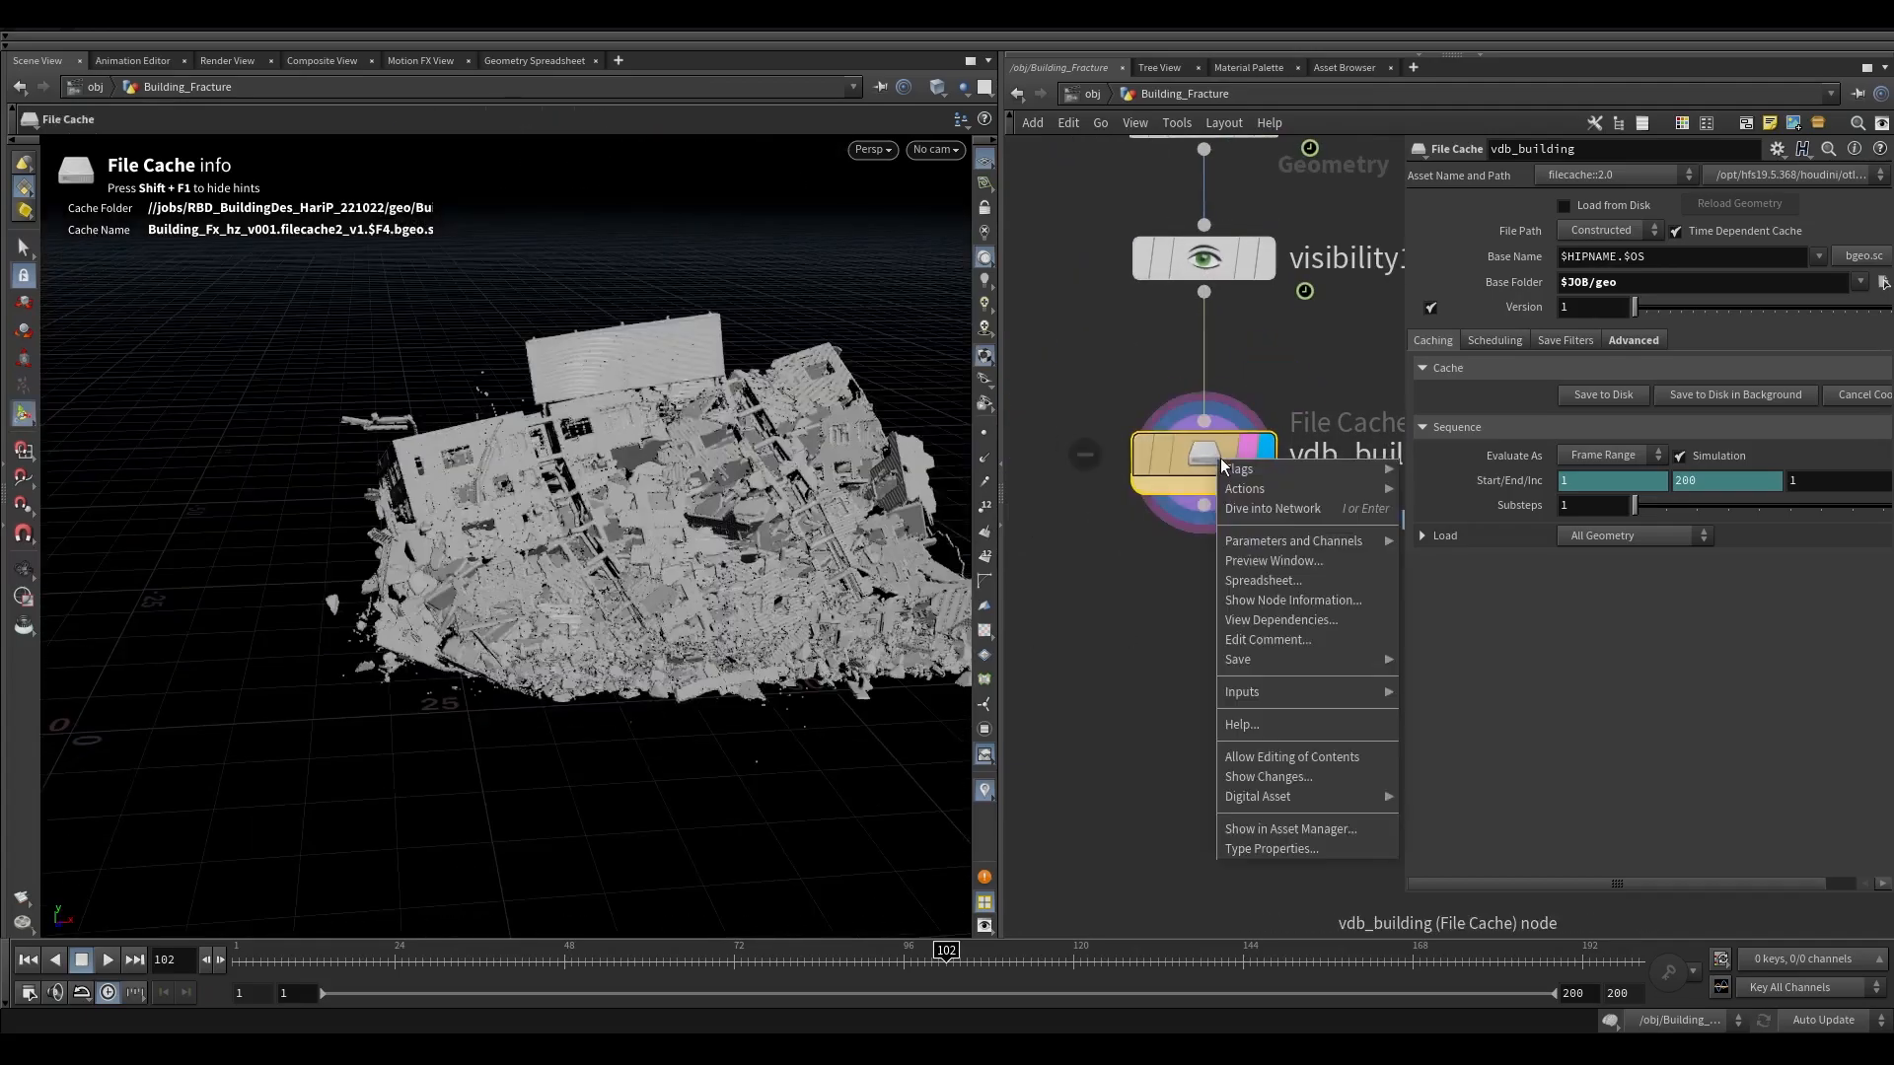
right_click(1193, 466)
click(1267, 762)
Step: Dive into vdb_building and its topnet1 network, and bring up the ropgeometry1 parameters
middle_drag(1231, 582, 1023, 566)
scroll(1166, 570, down, 3)
double_click(1150, 506)
scroll(1260, 575, up, 3)
scroll(1250, 582, down, 6)
scroll(1044, 549, up, 3)
double_click(1060, 504)
middle_drag(1197, 617, 1064, 562)
drag(1219, 638, 1318, 414)
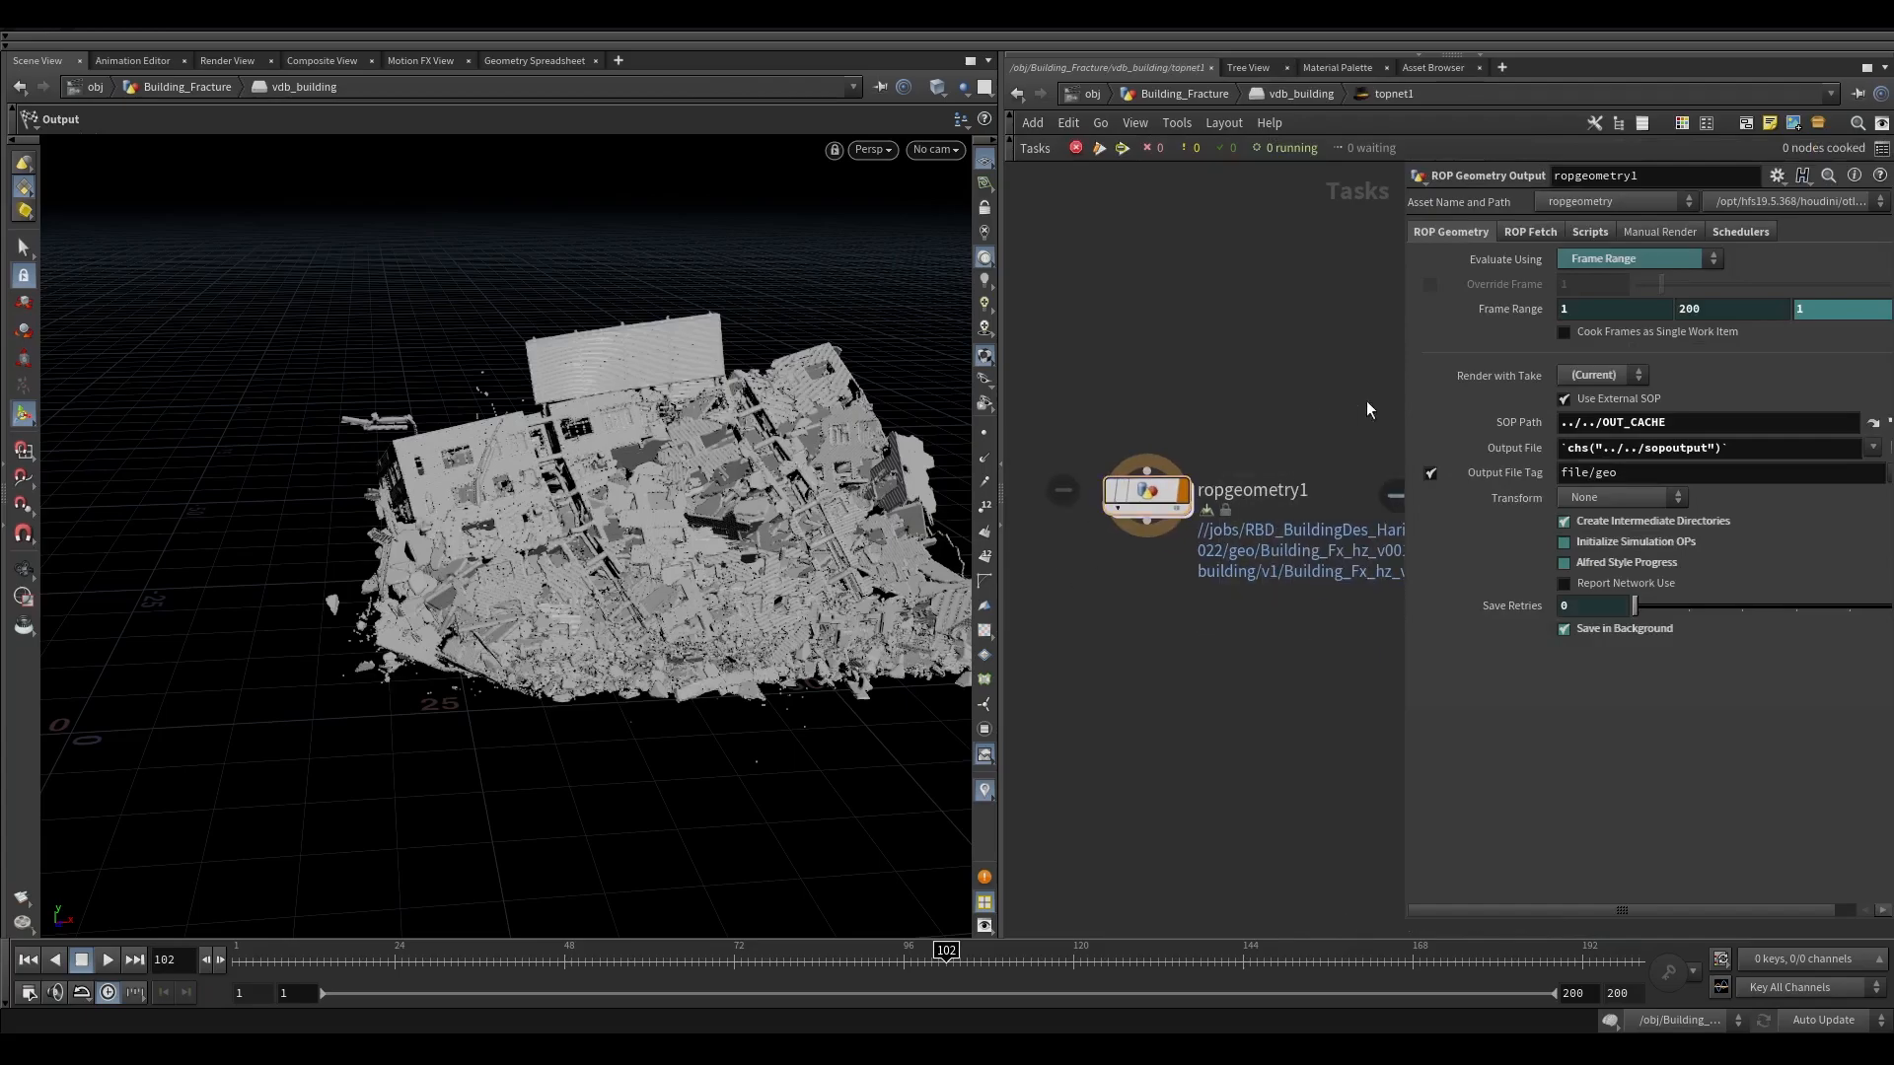
Step: In the ROP Fetch settings of ropgeometry1, disable All Frames in One Batch and set Frames per Batch to 15
click(1517, 235)
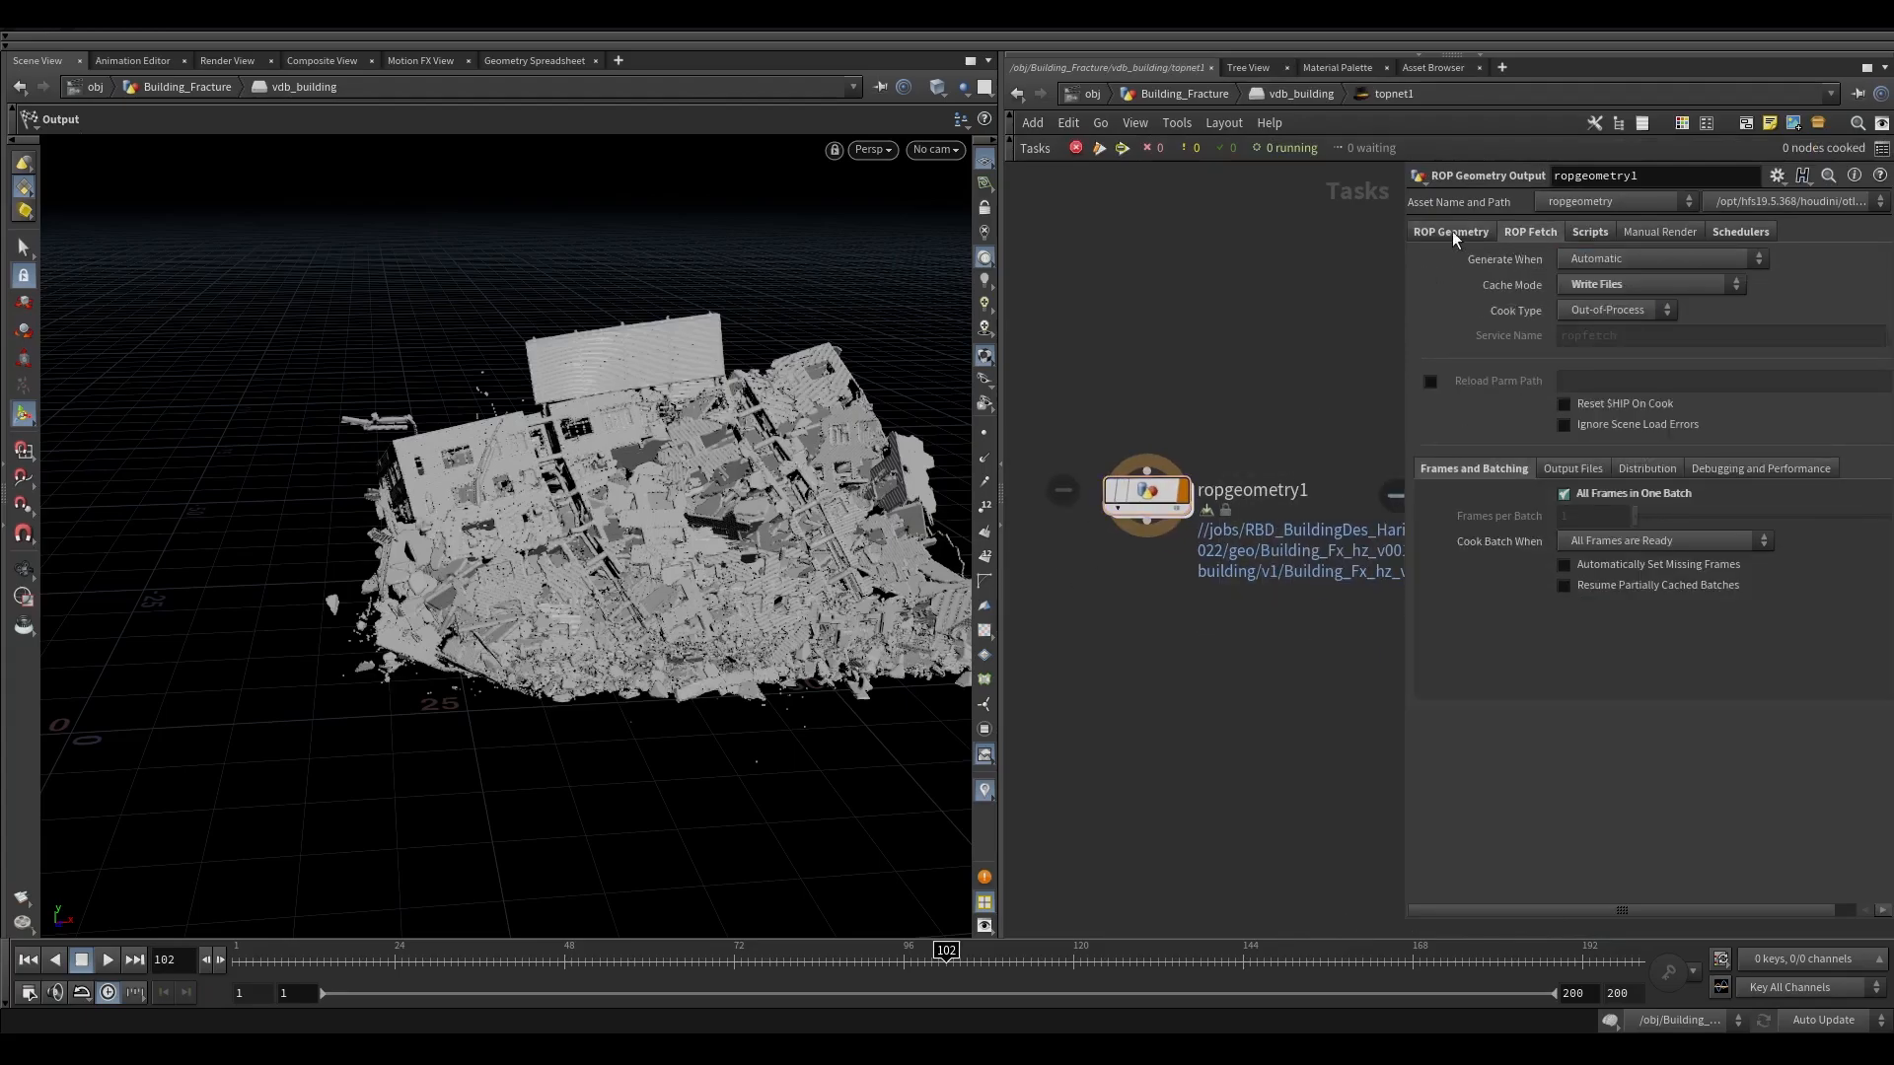
click(1574, 498)
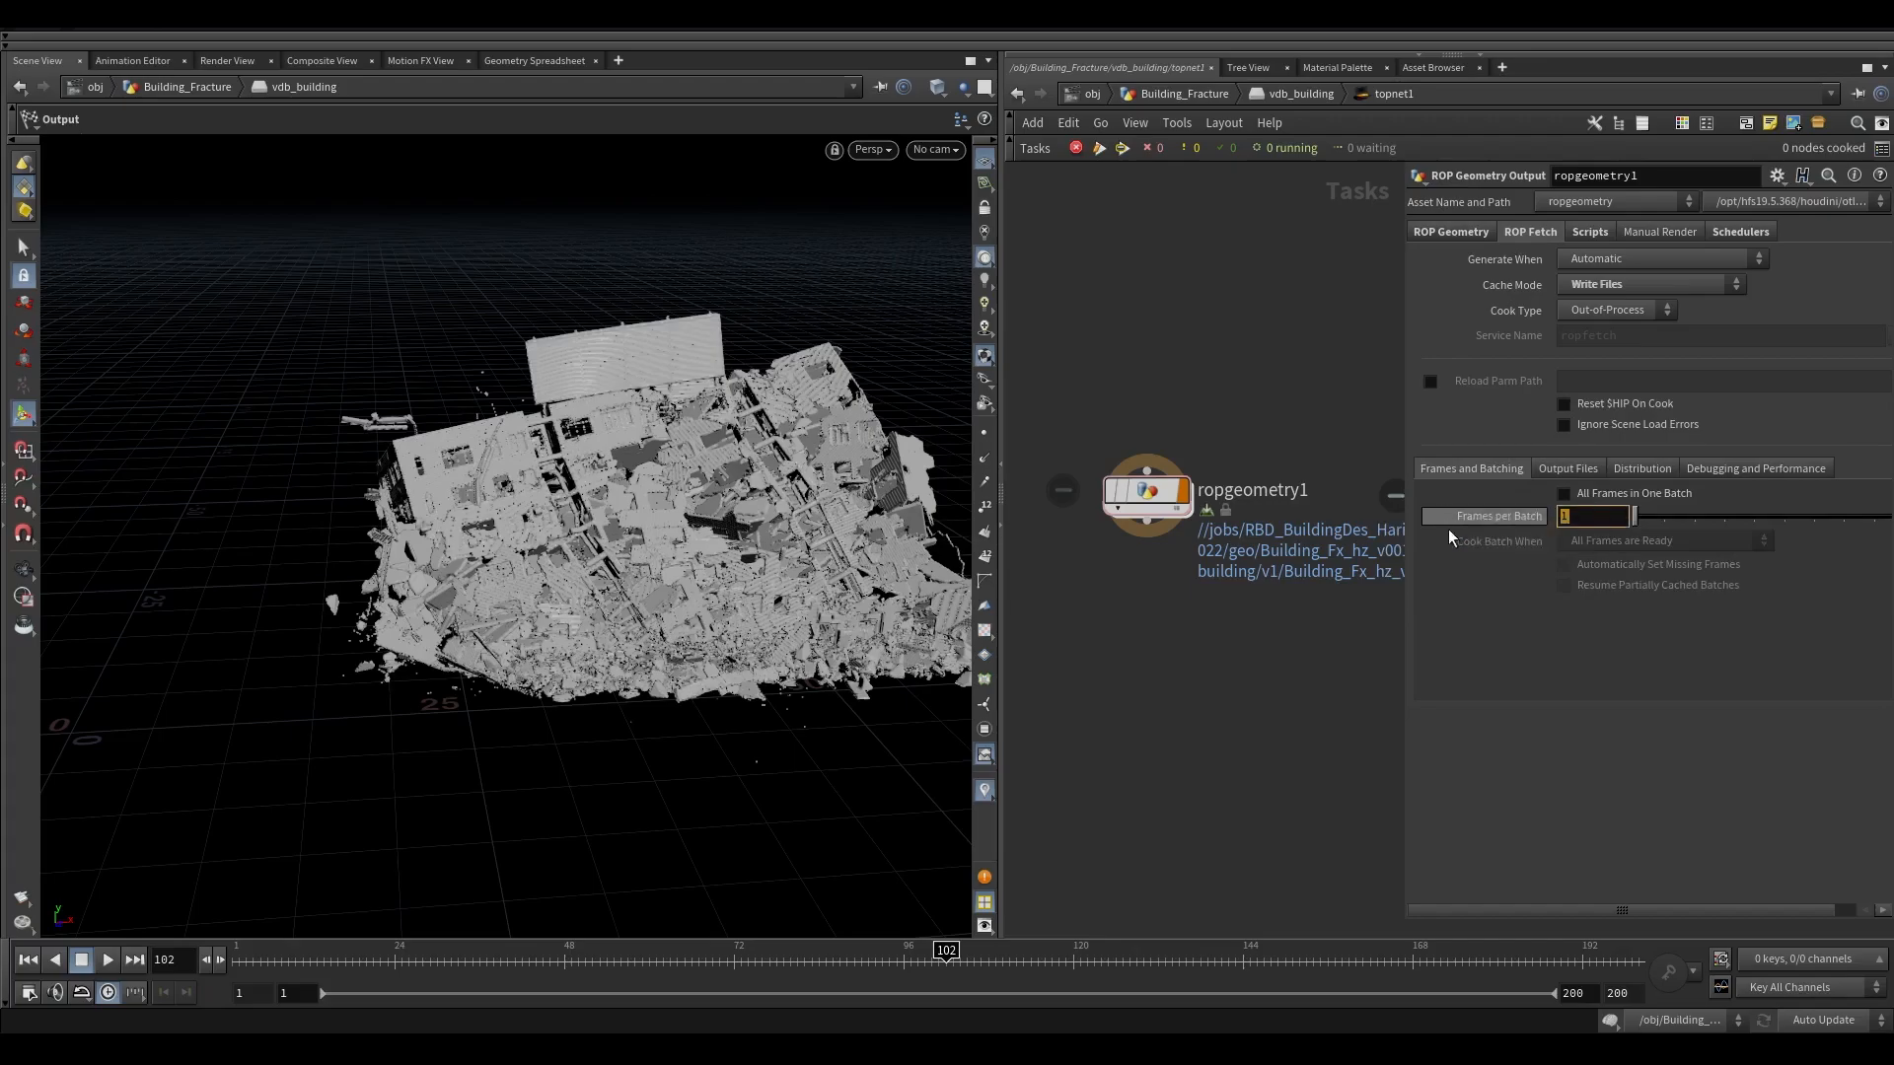
text(15)
key(Return)
click(1144, 493)
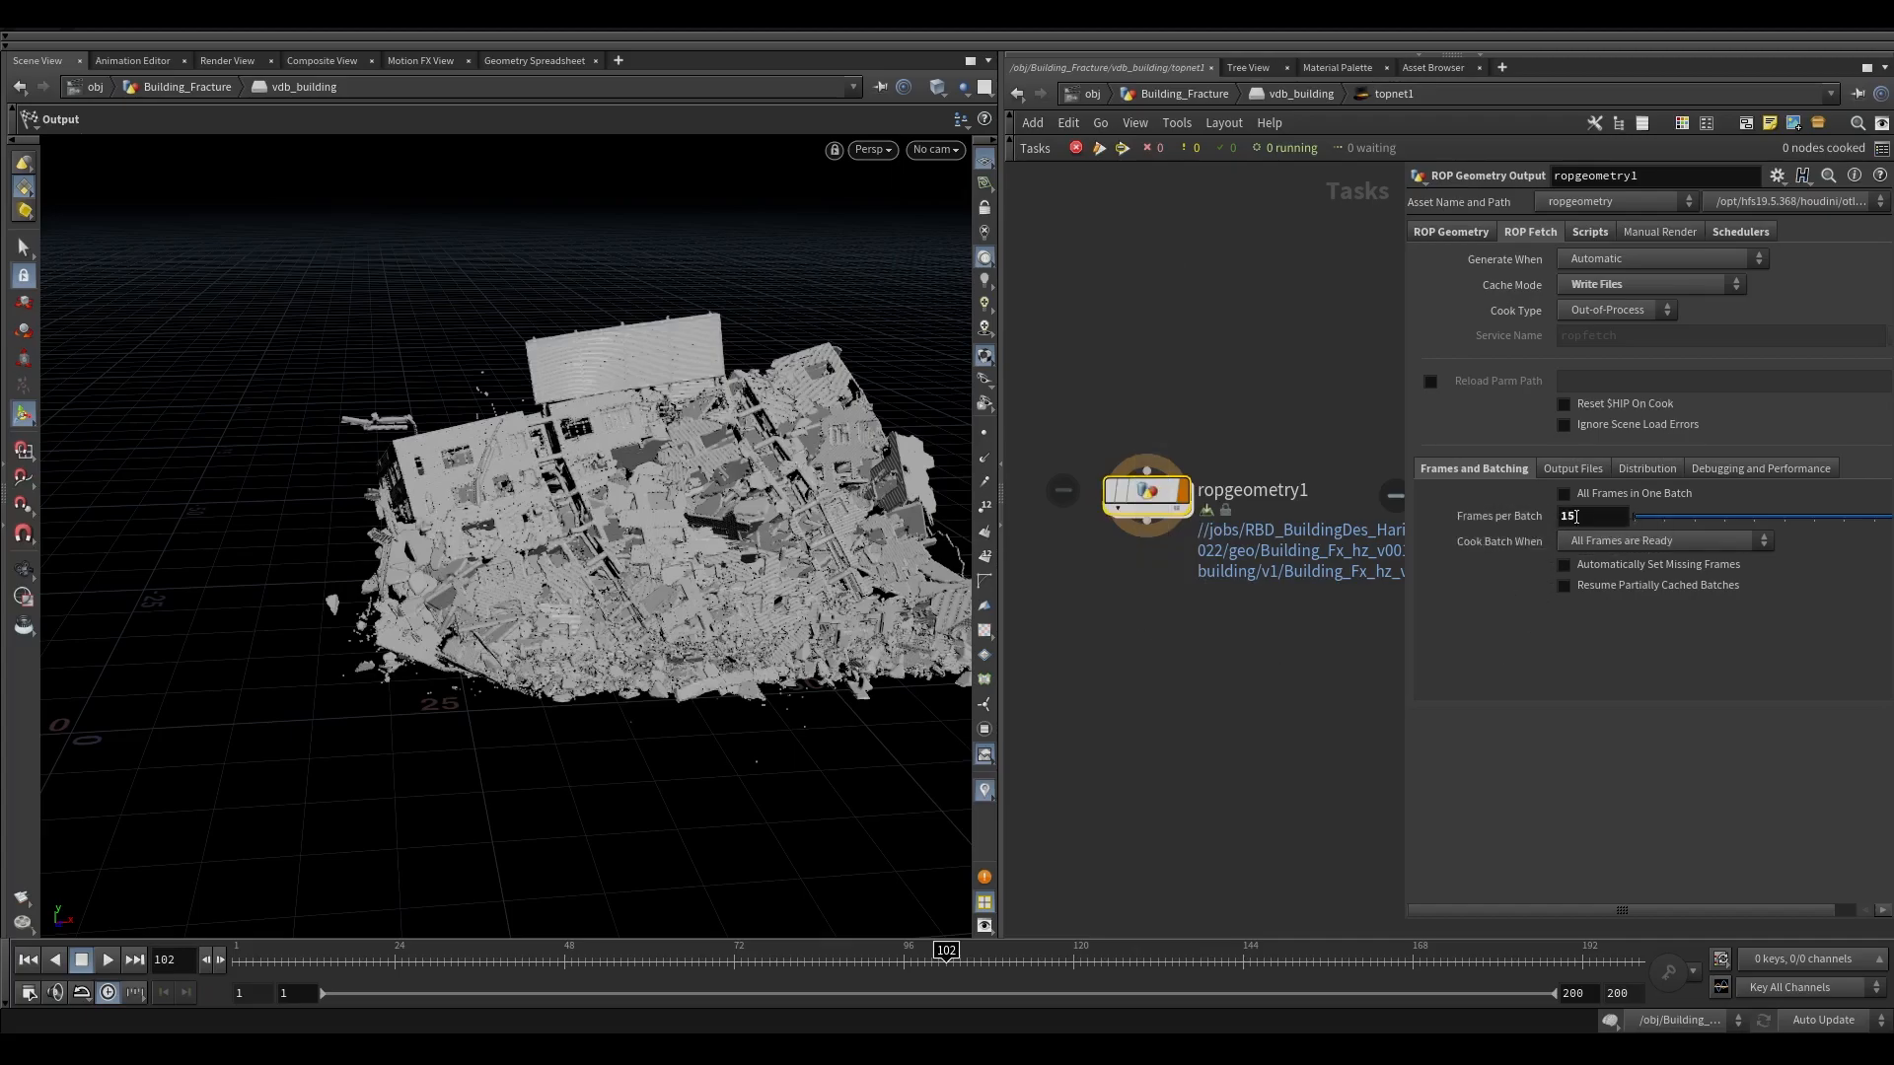
Step: Return to Building_Fracture, enable Load from Disk on vdb_building, and cache it to disk in the background, saving the scene before cooking
click(1282, 92)
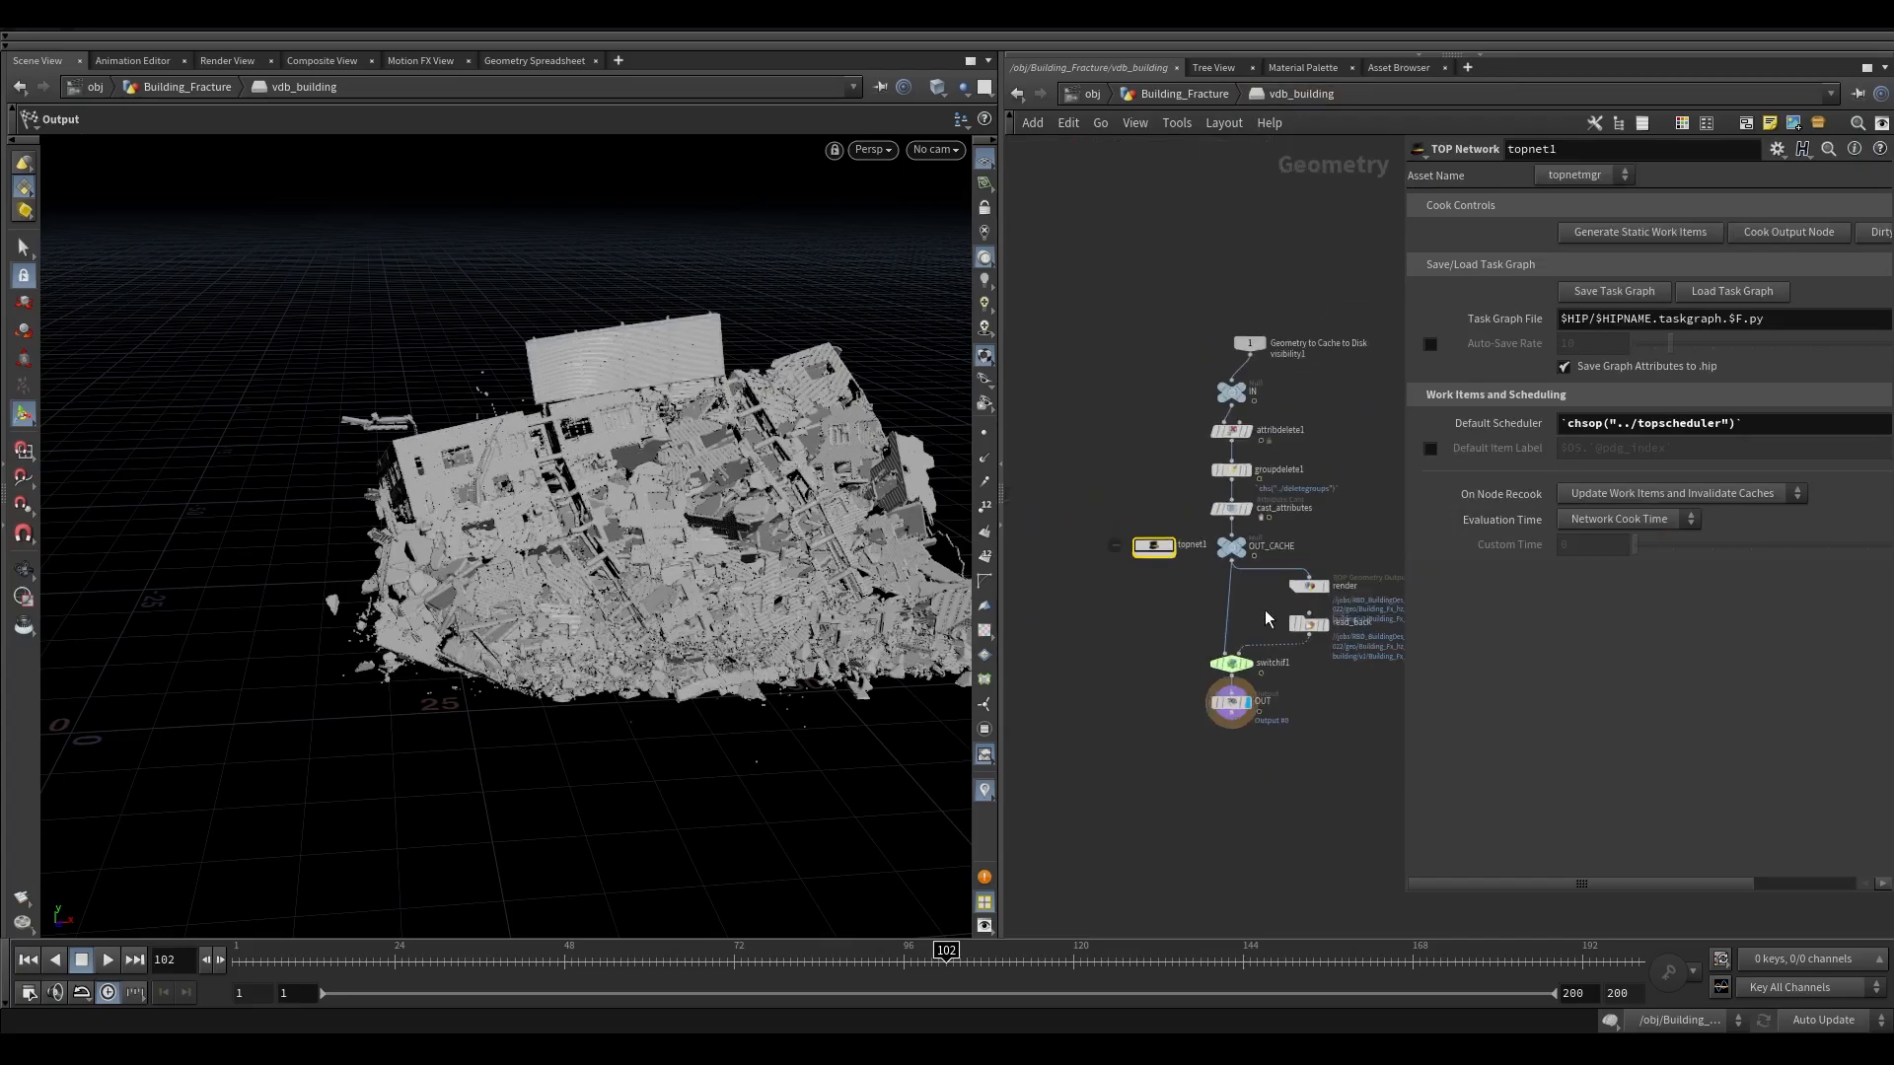
click(1162, 95)
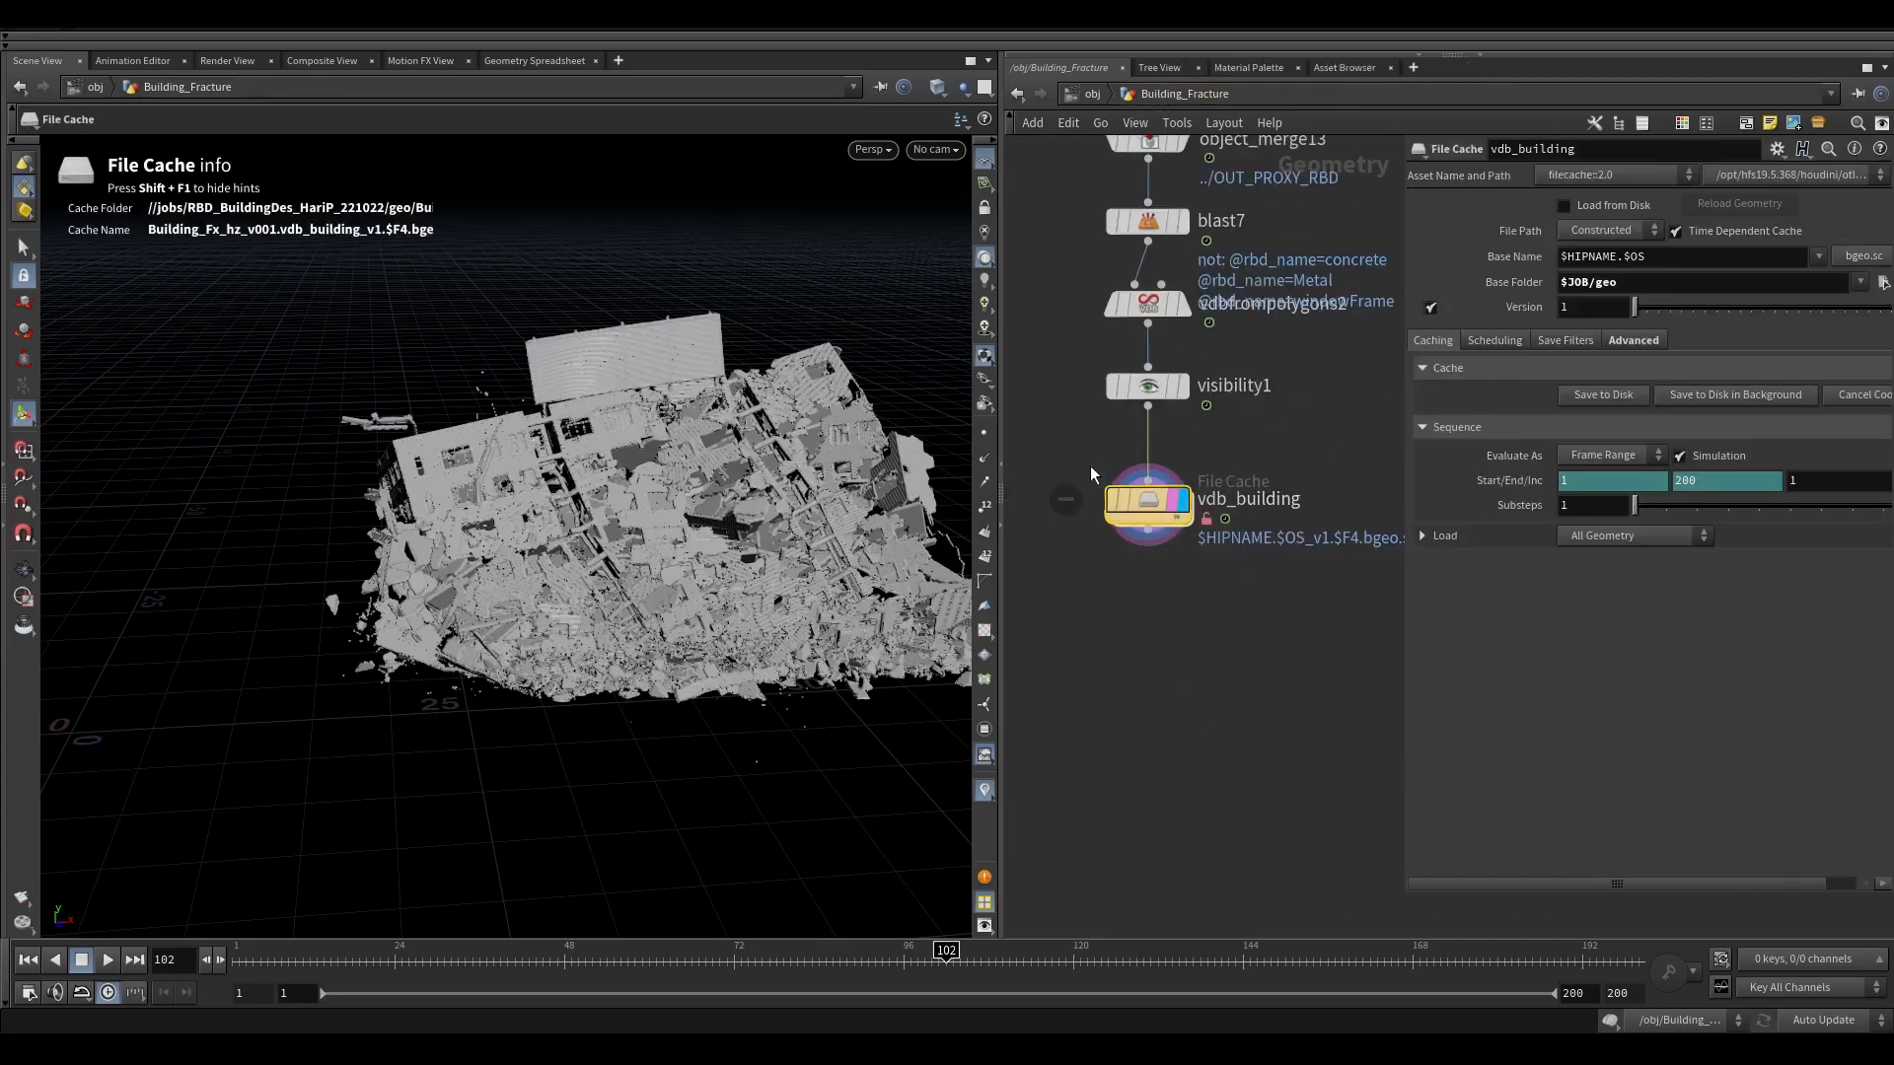
click(1734, 398)
click(1565, 205)
click(1574, 203)
click(1614, 208)
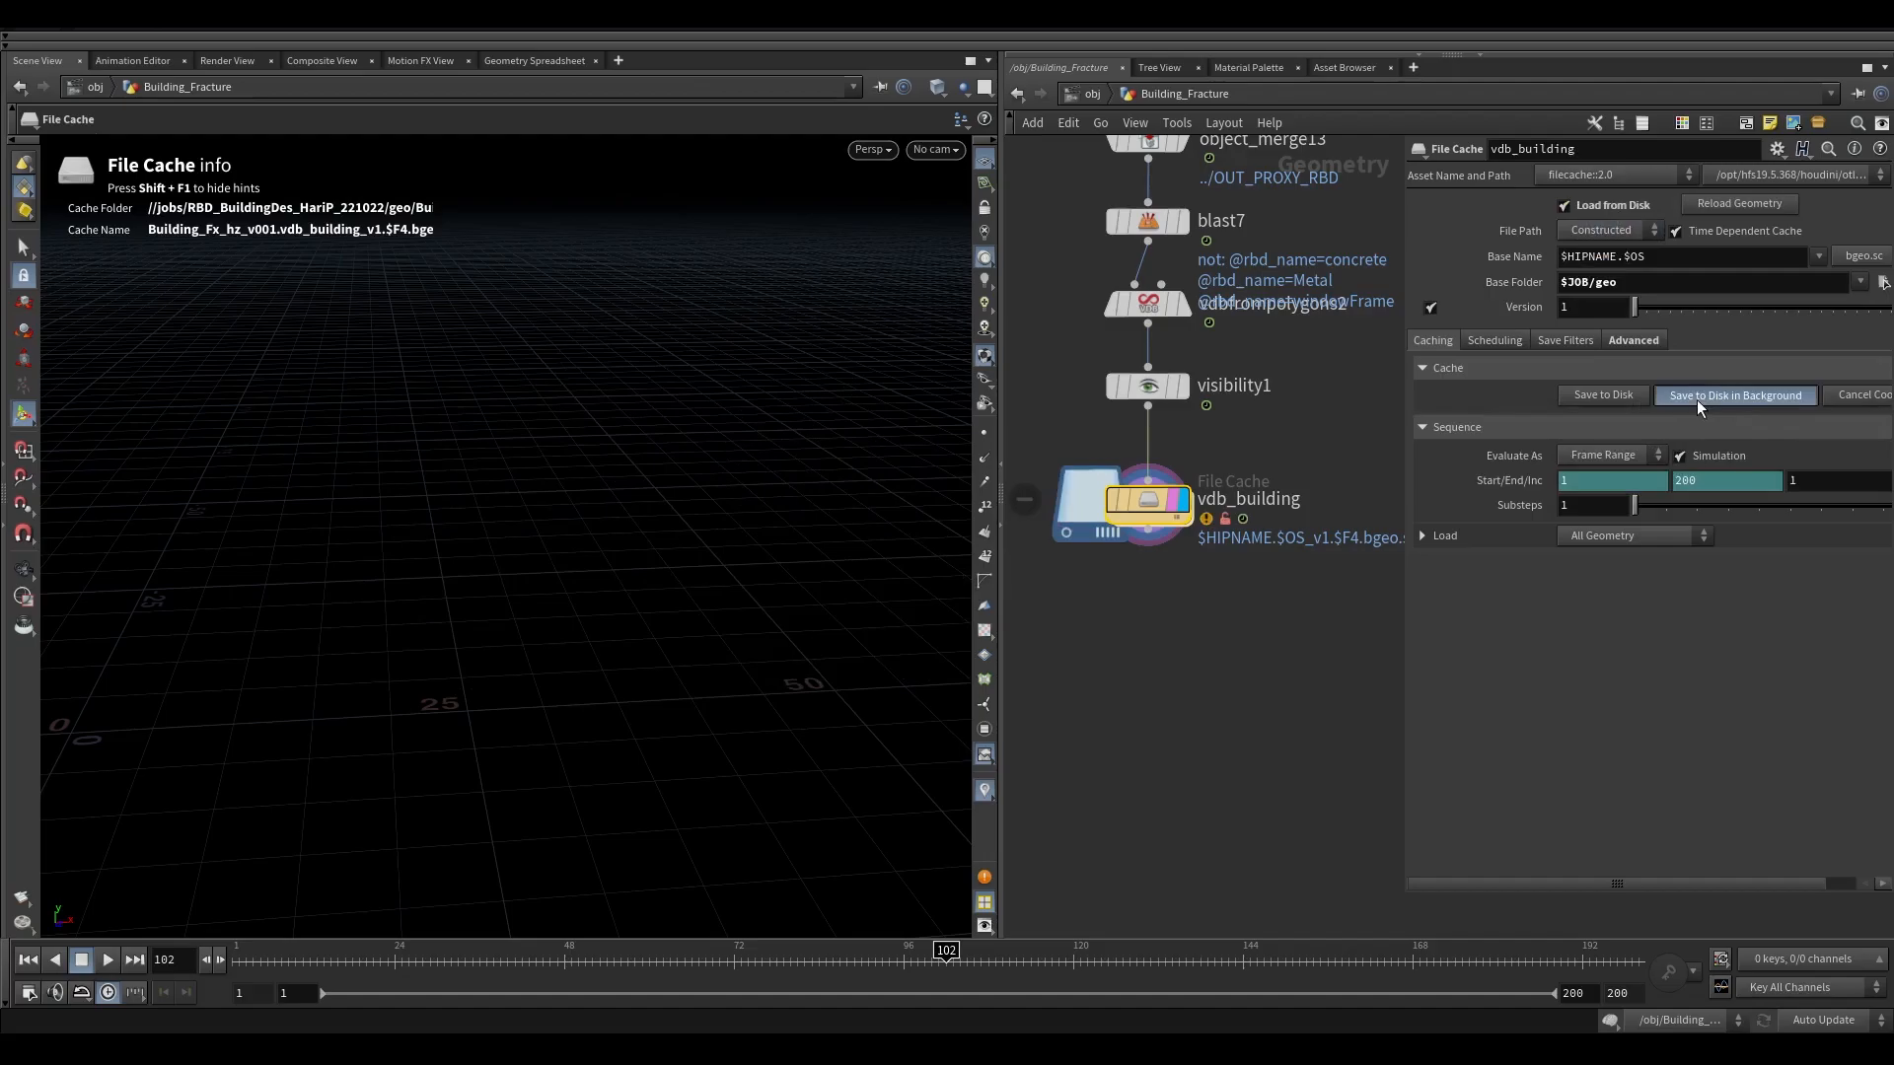
click(1696, 397)
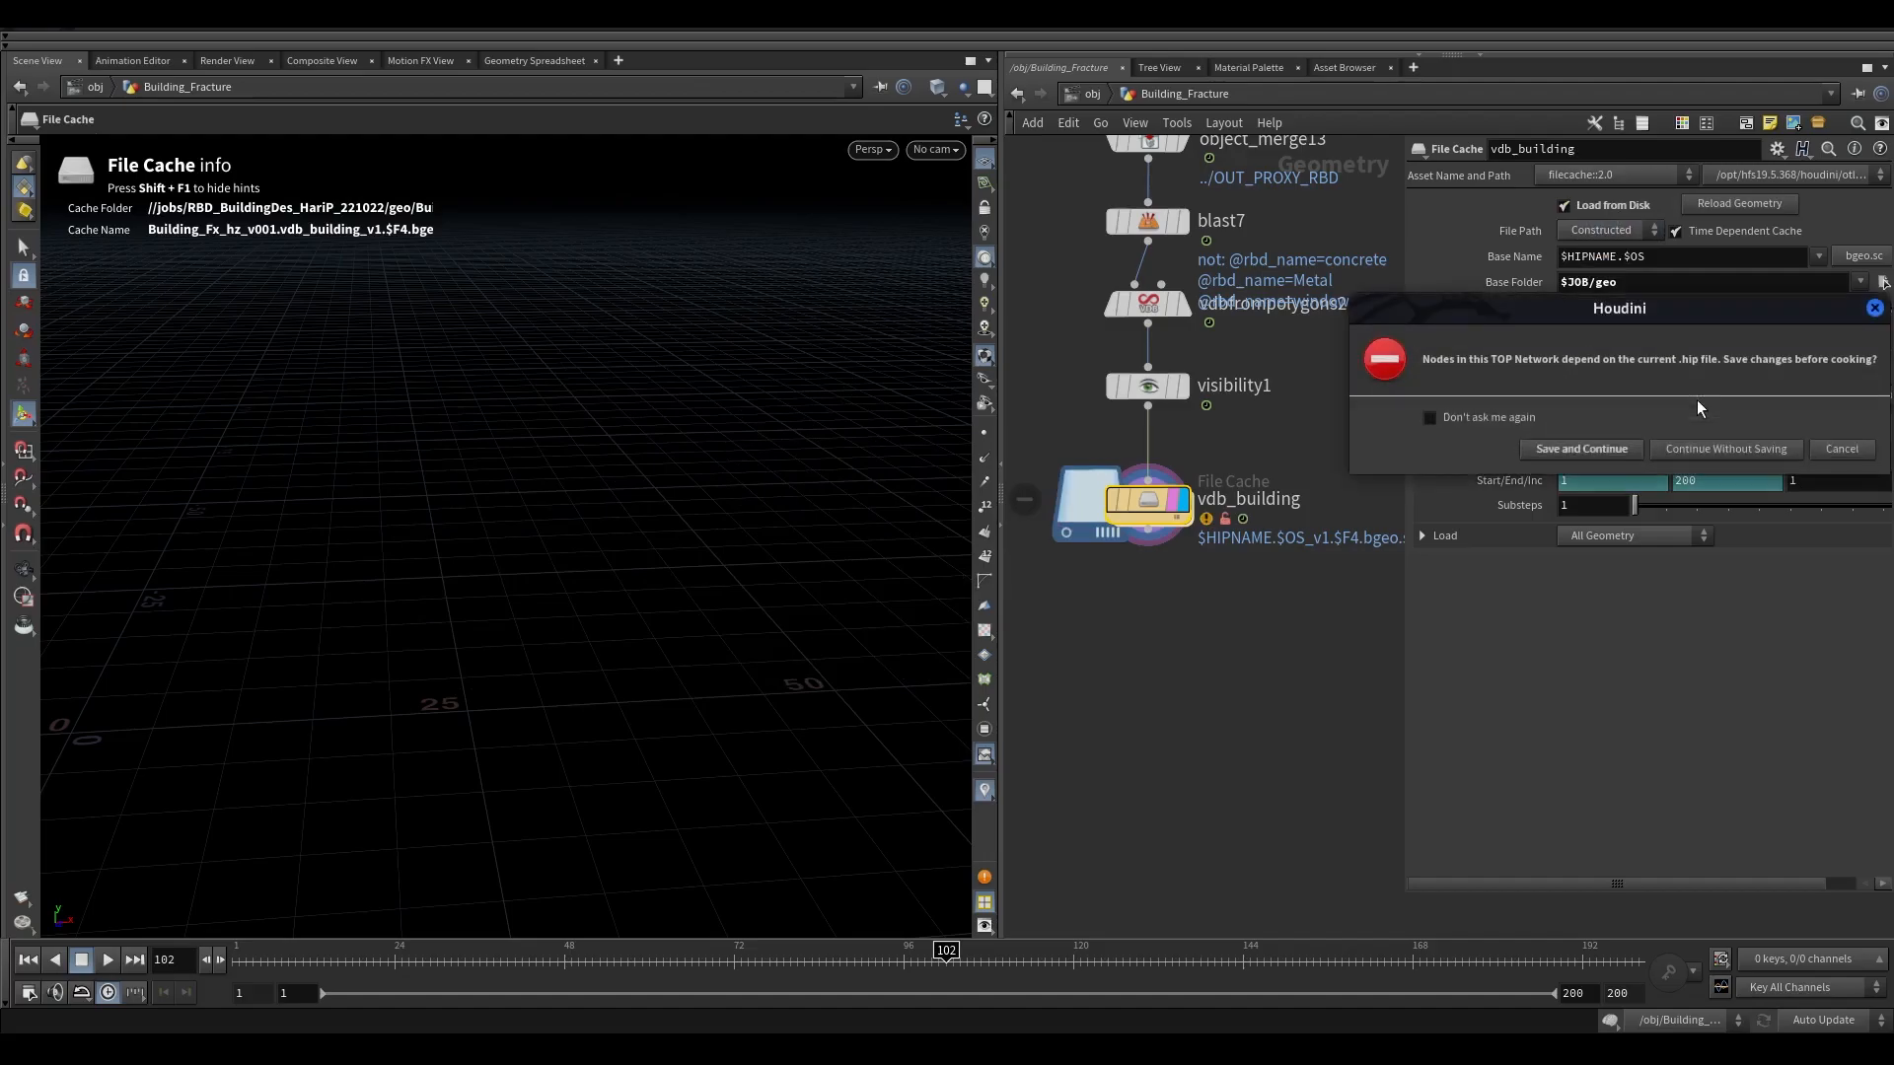
click(1581, 449)
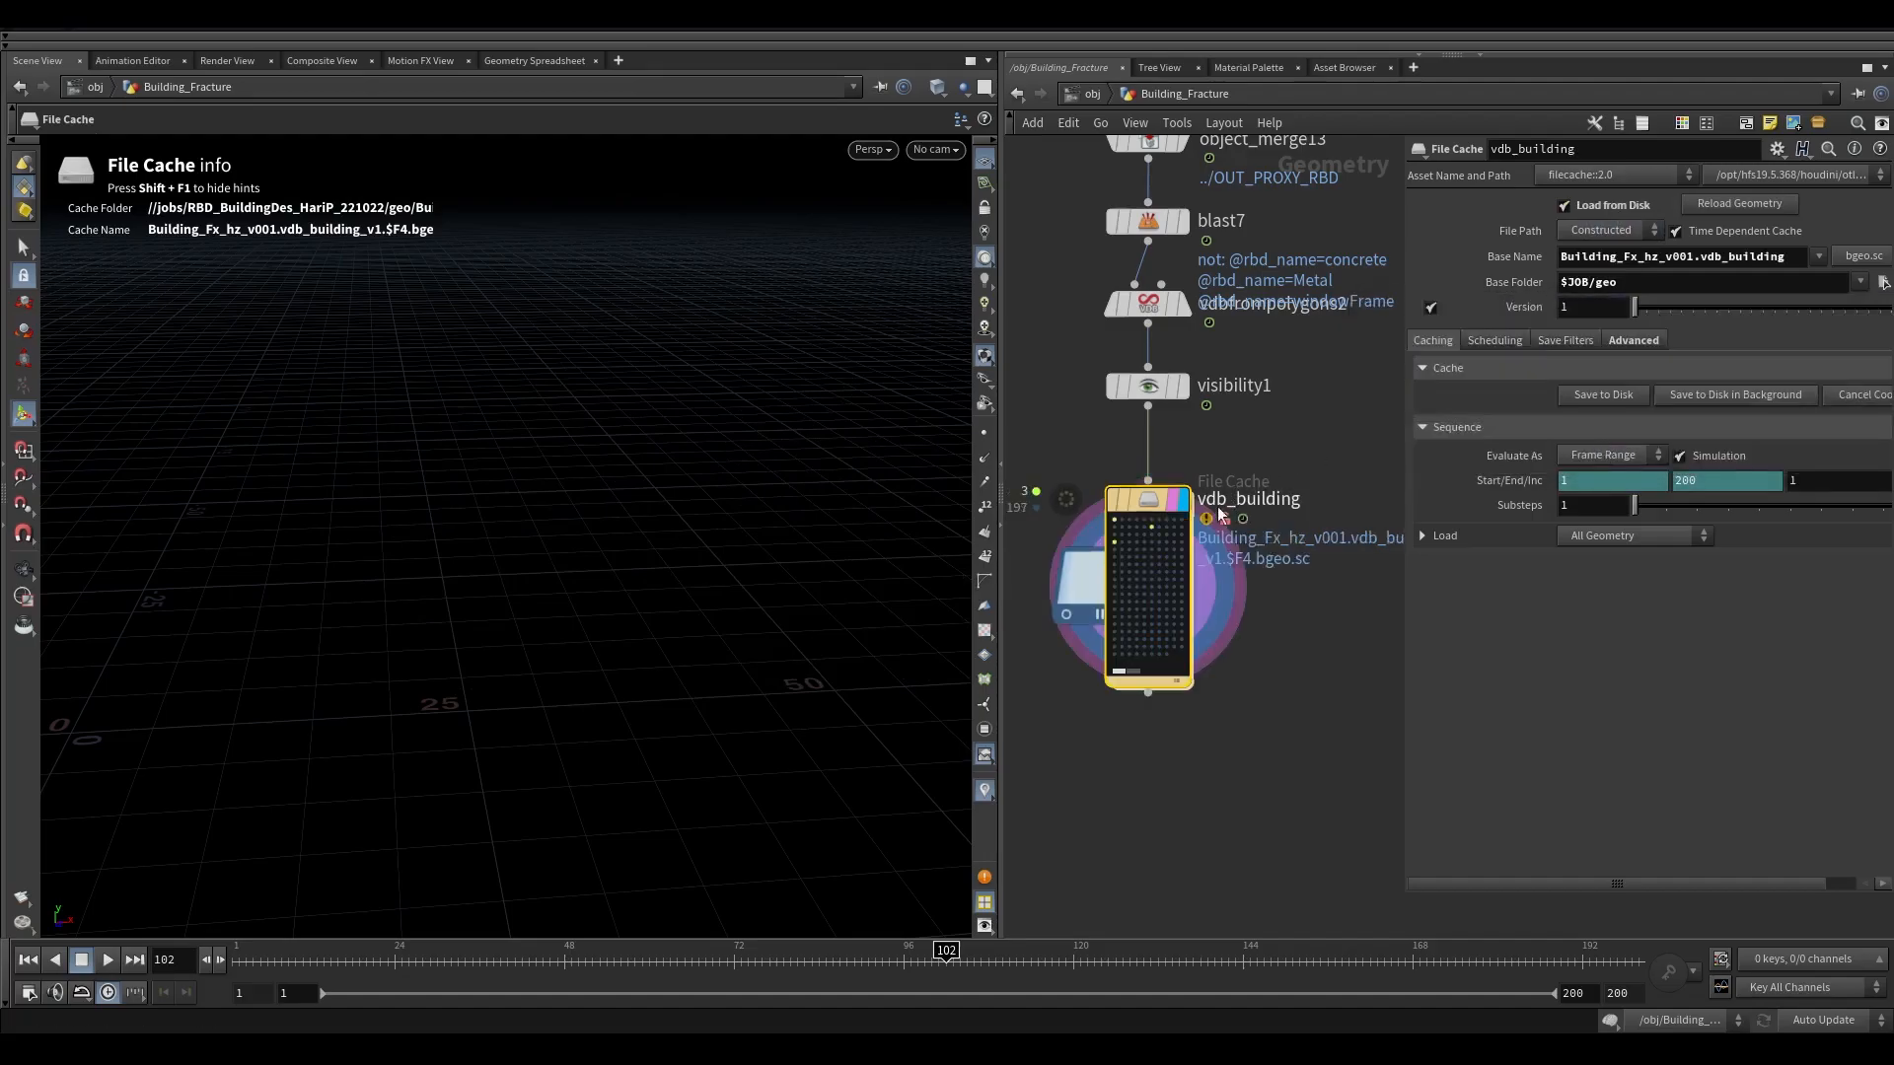
scroll(1135, 651, up, 2)
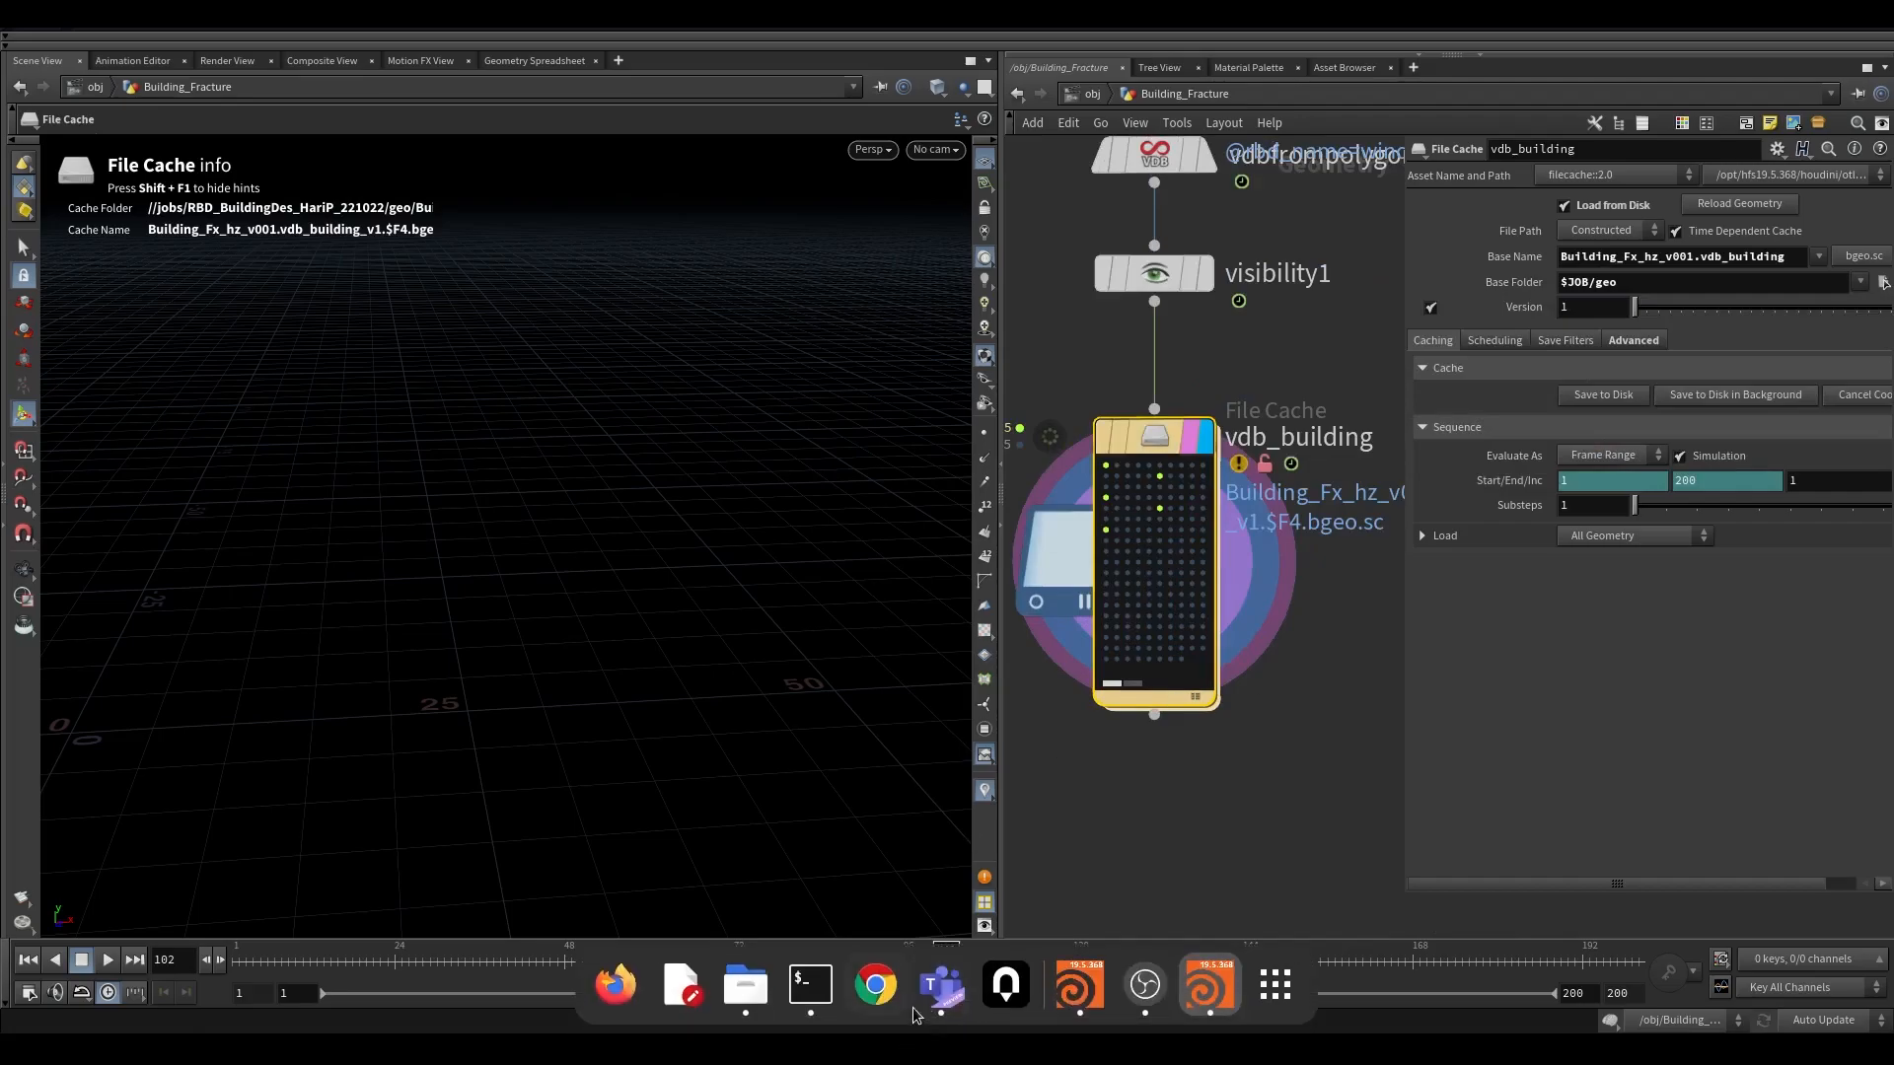
Step: Append a Bound node to timeshift3 below OUT_VDB_BUILDING and display the bounding box
mouse_move(2, 2)
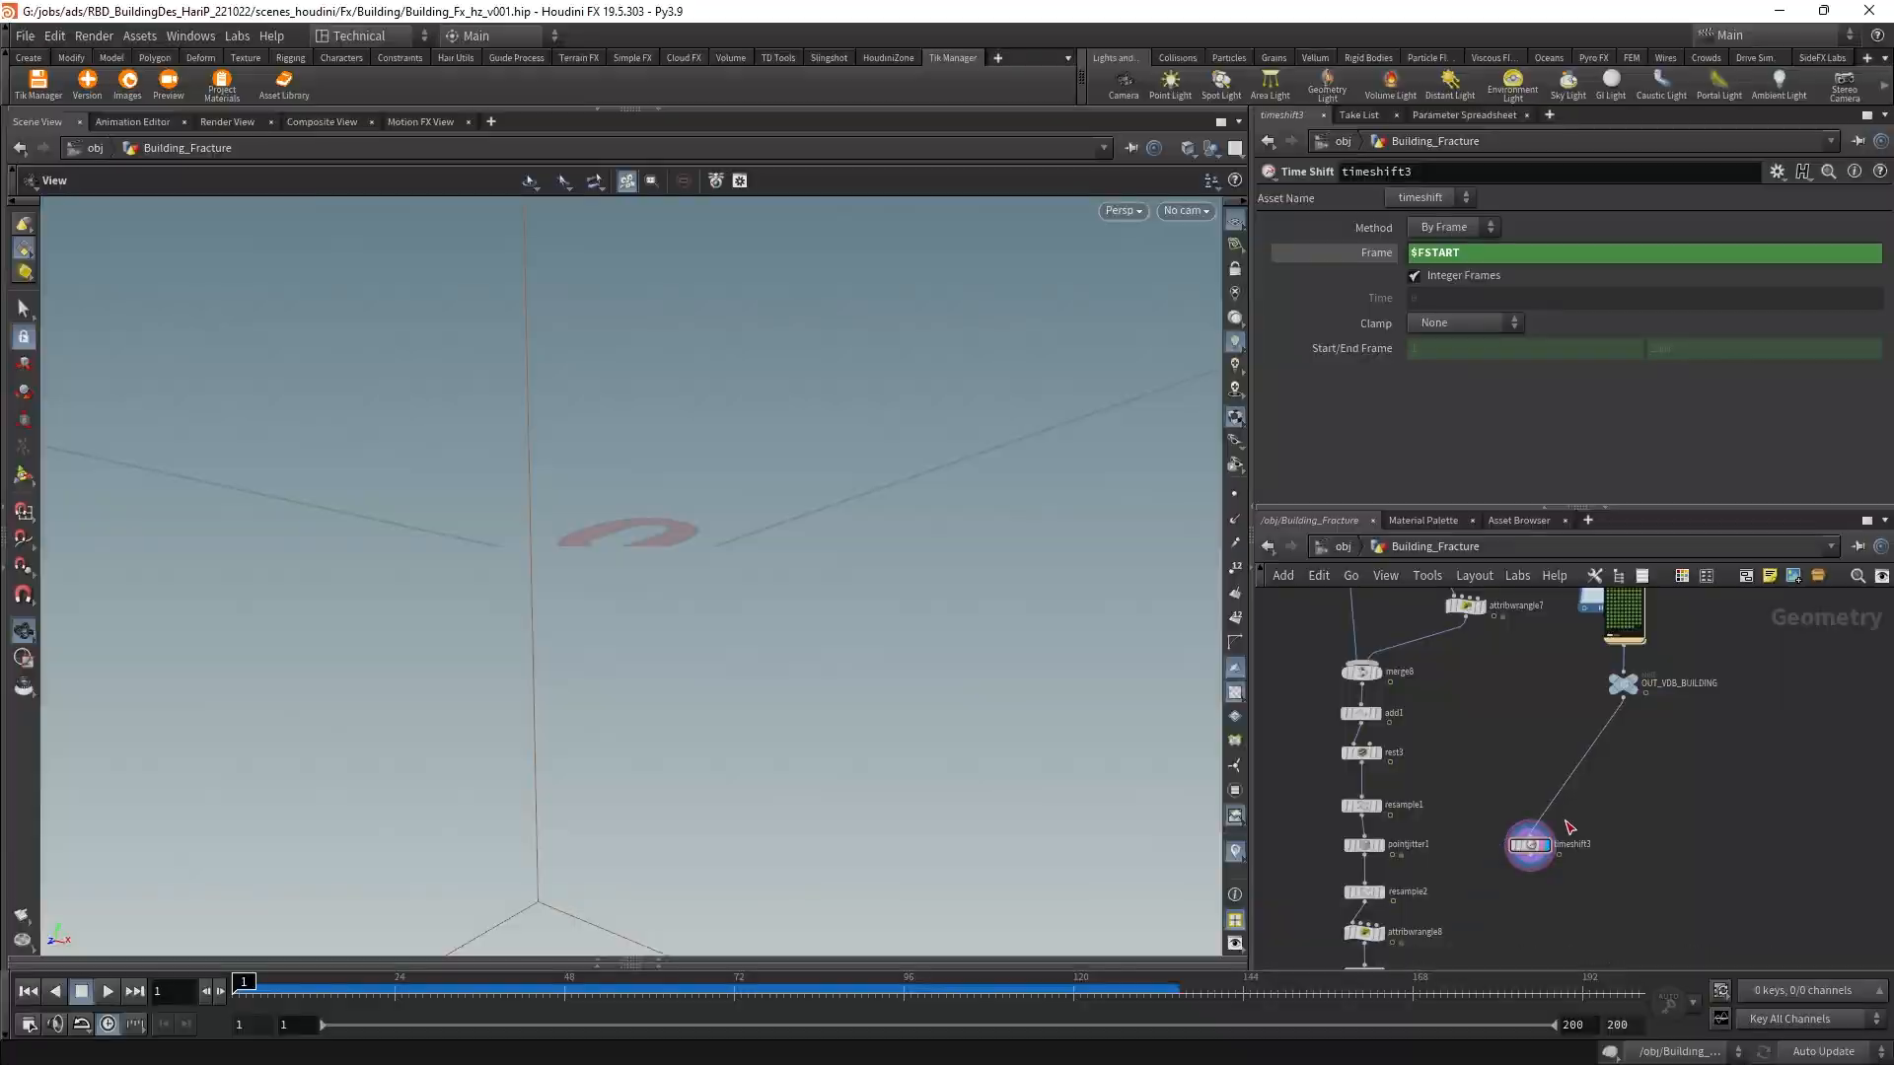
scroll(1437, 756, up, 5)
click(1590, 812)
key(Tab)
text(bou)
key(Return)
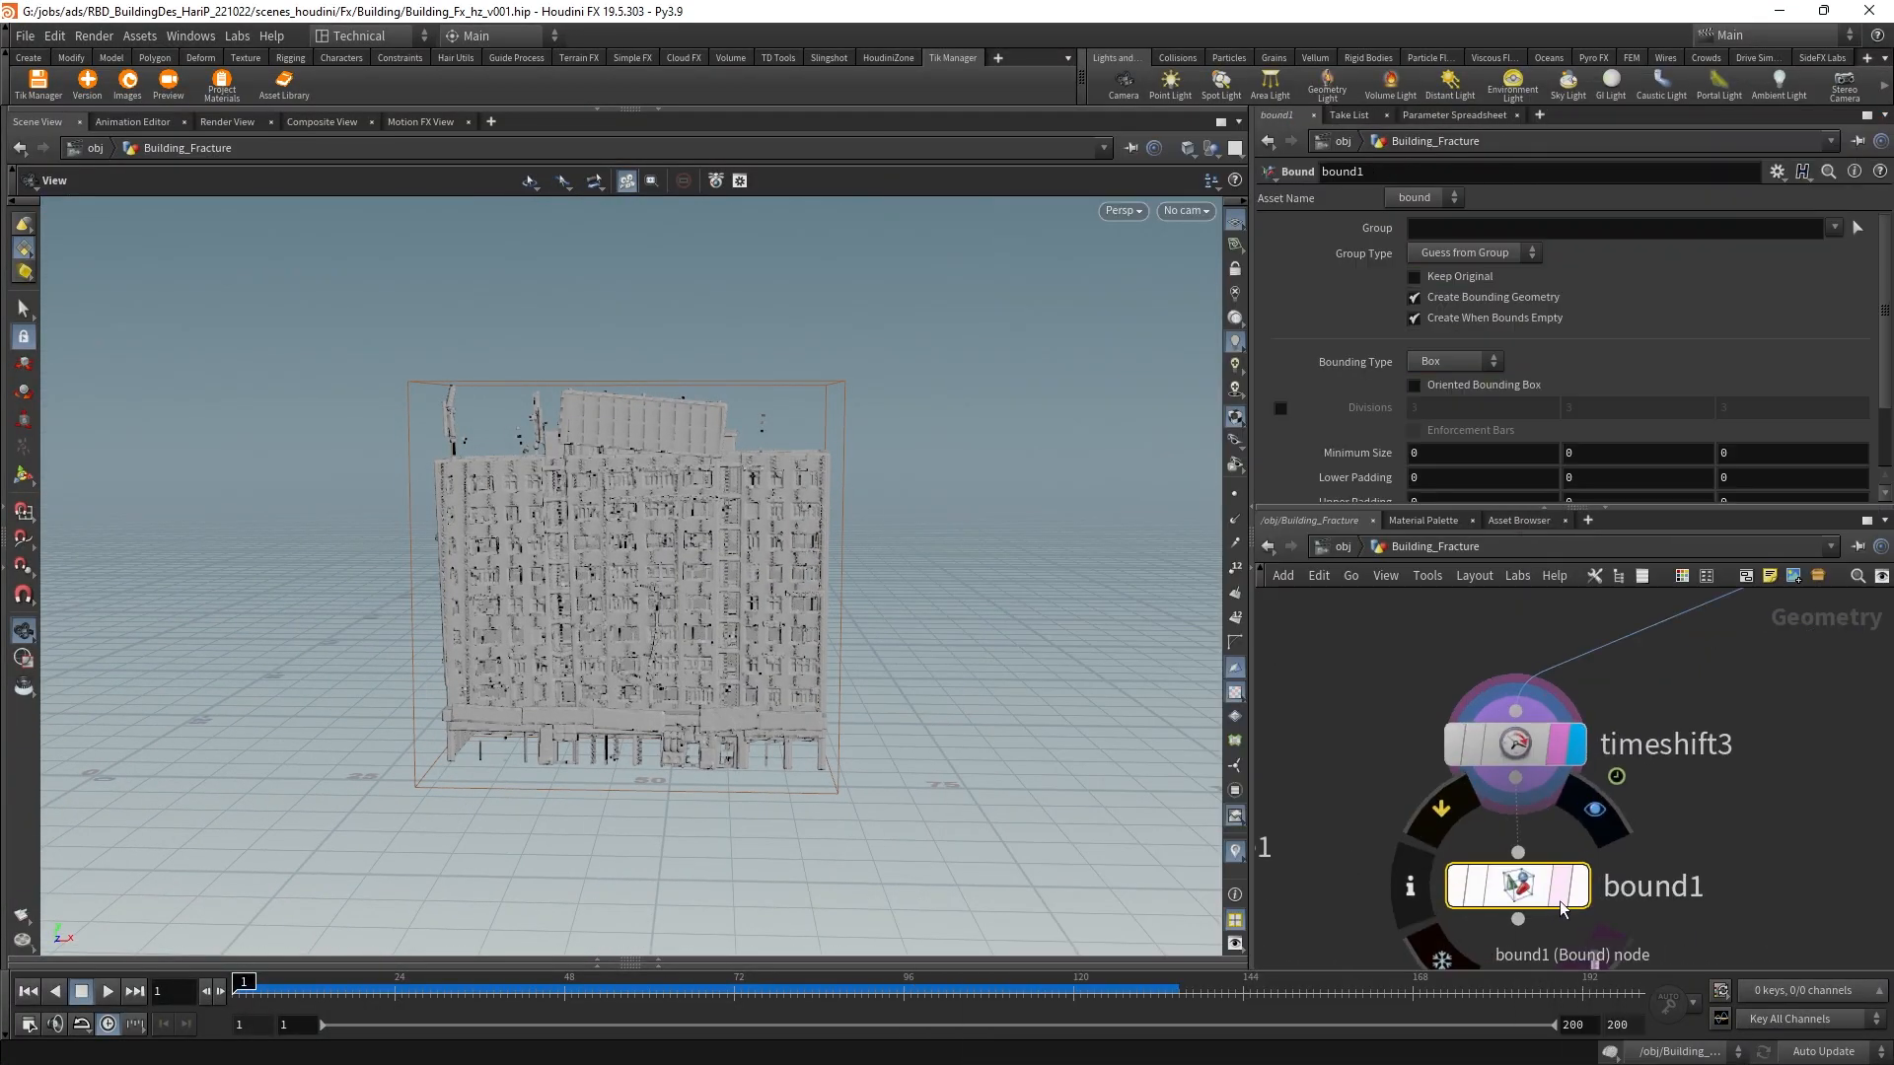
scroll(1544, 913, down, 2)
middle_drag(1544, 913, 1579, 727)
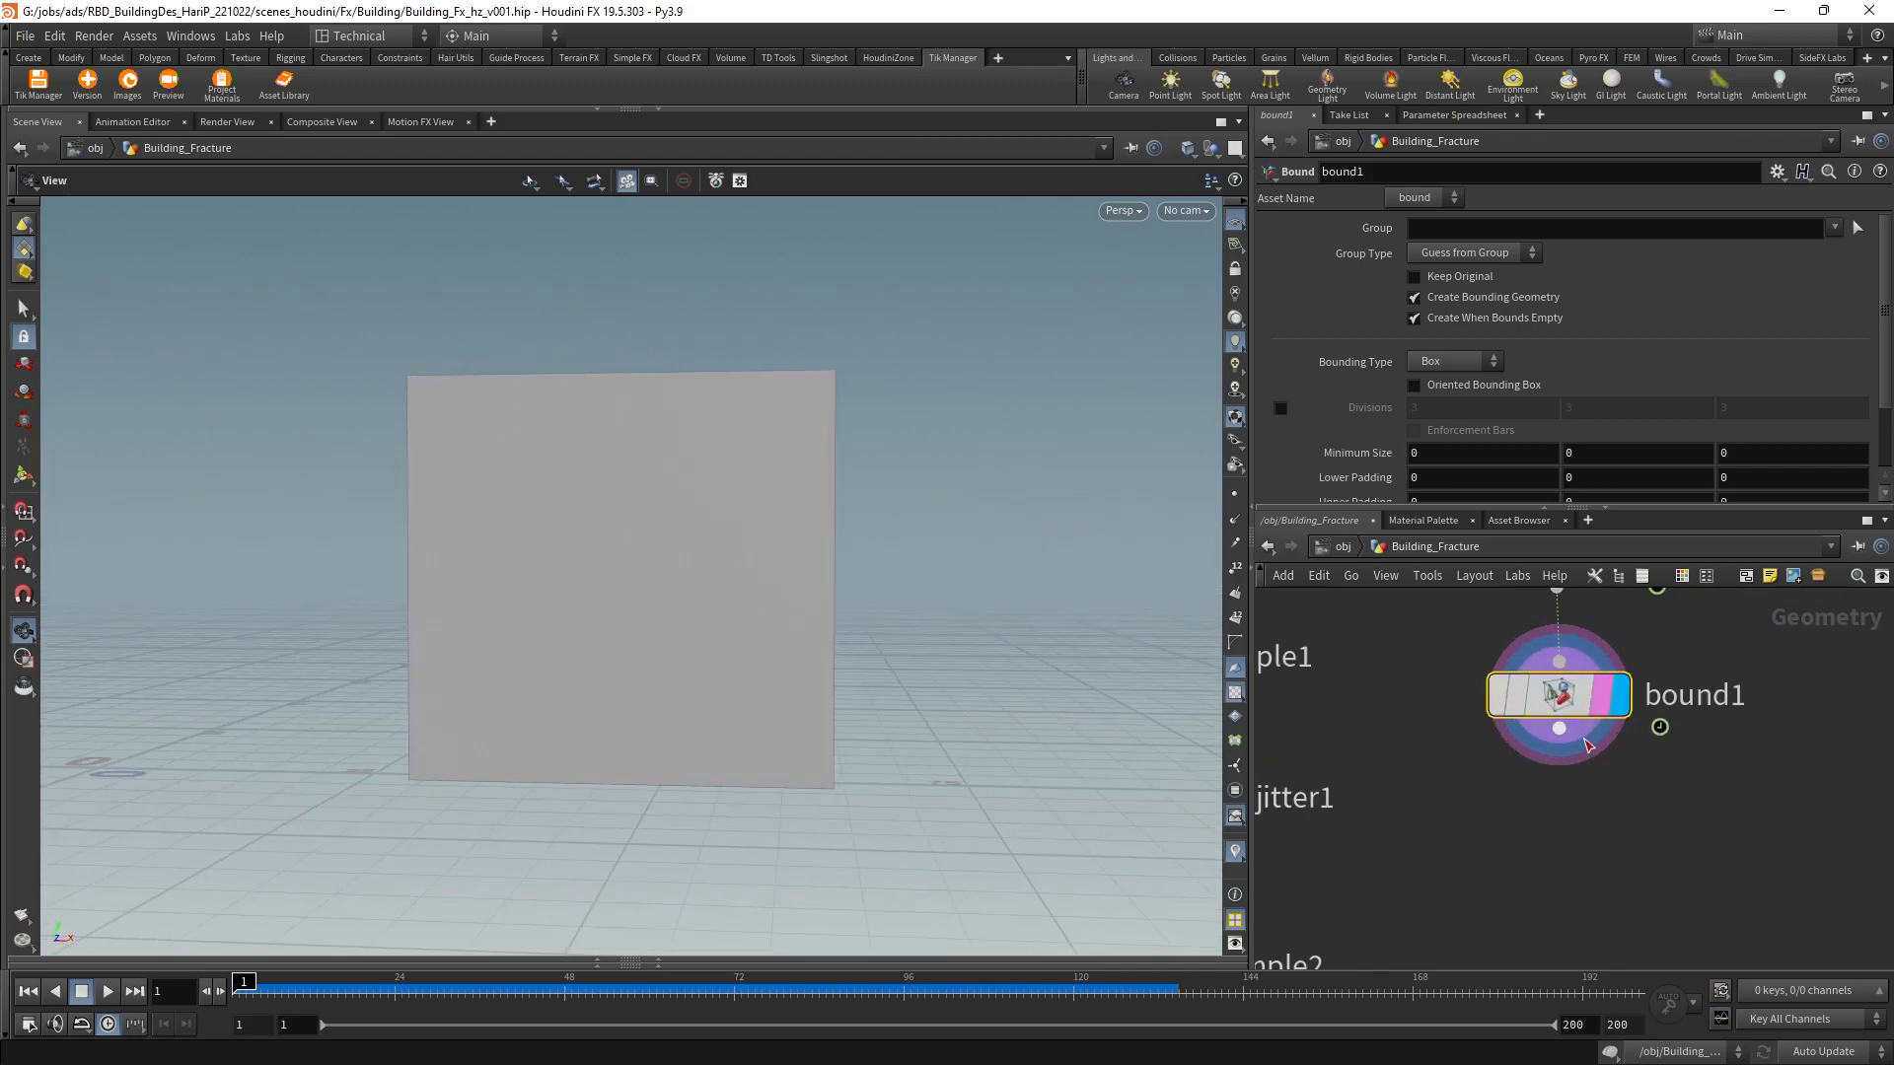
Step: Append a Null node to the Bound node and start naming it OUT_BOU
scroll(1577, 727, up, 4)
click(1555, 727)
key(Tab)
text(null)
key(Return)
scroll(1568, 826, up, 2)
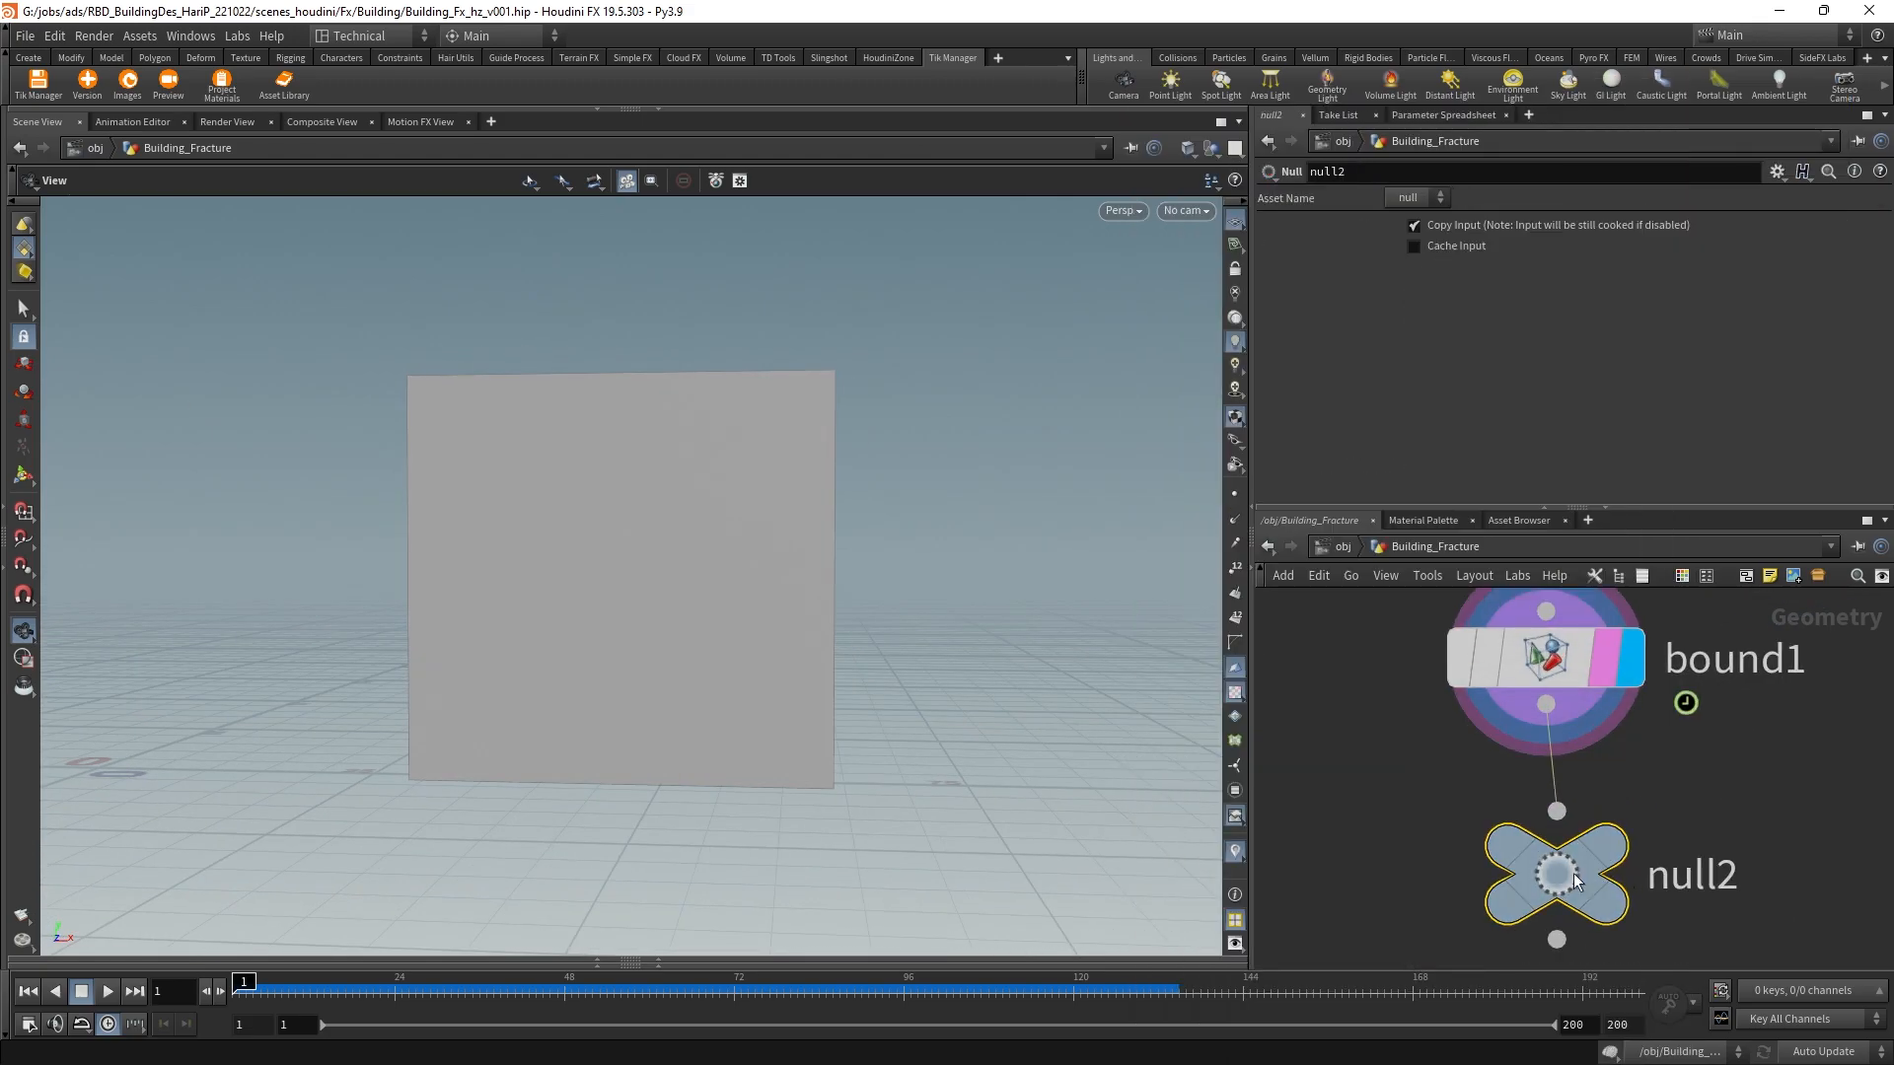
key(F2)
text(OUT_BOU)
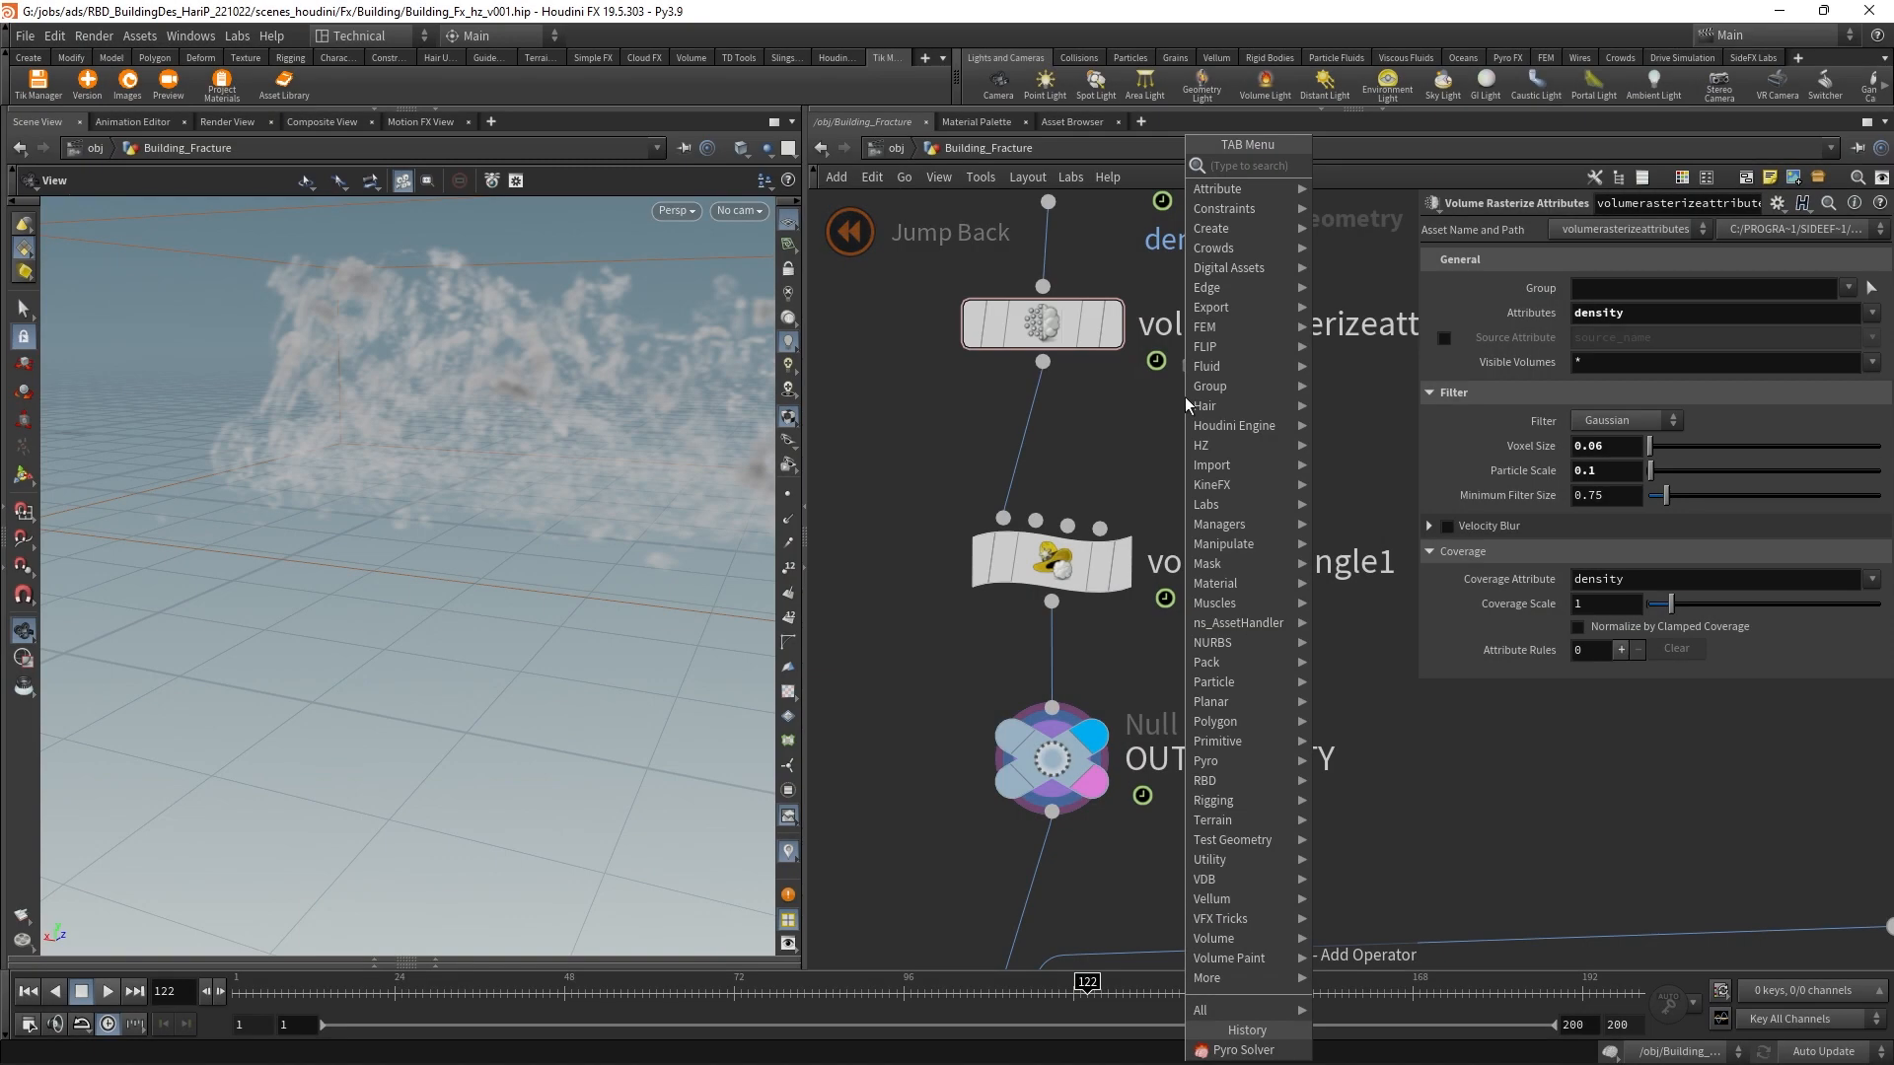
Step: Insert a File Cache node between volumerasterizeattributes1 and volumewrangle1 and display it
text(fi)
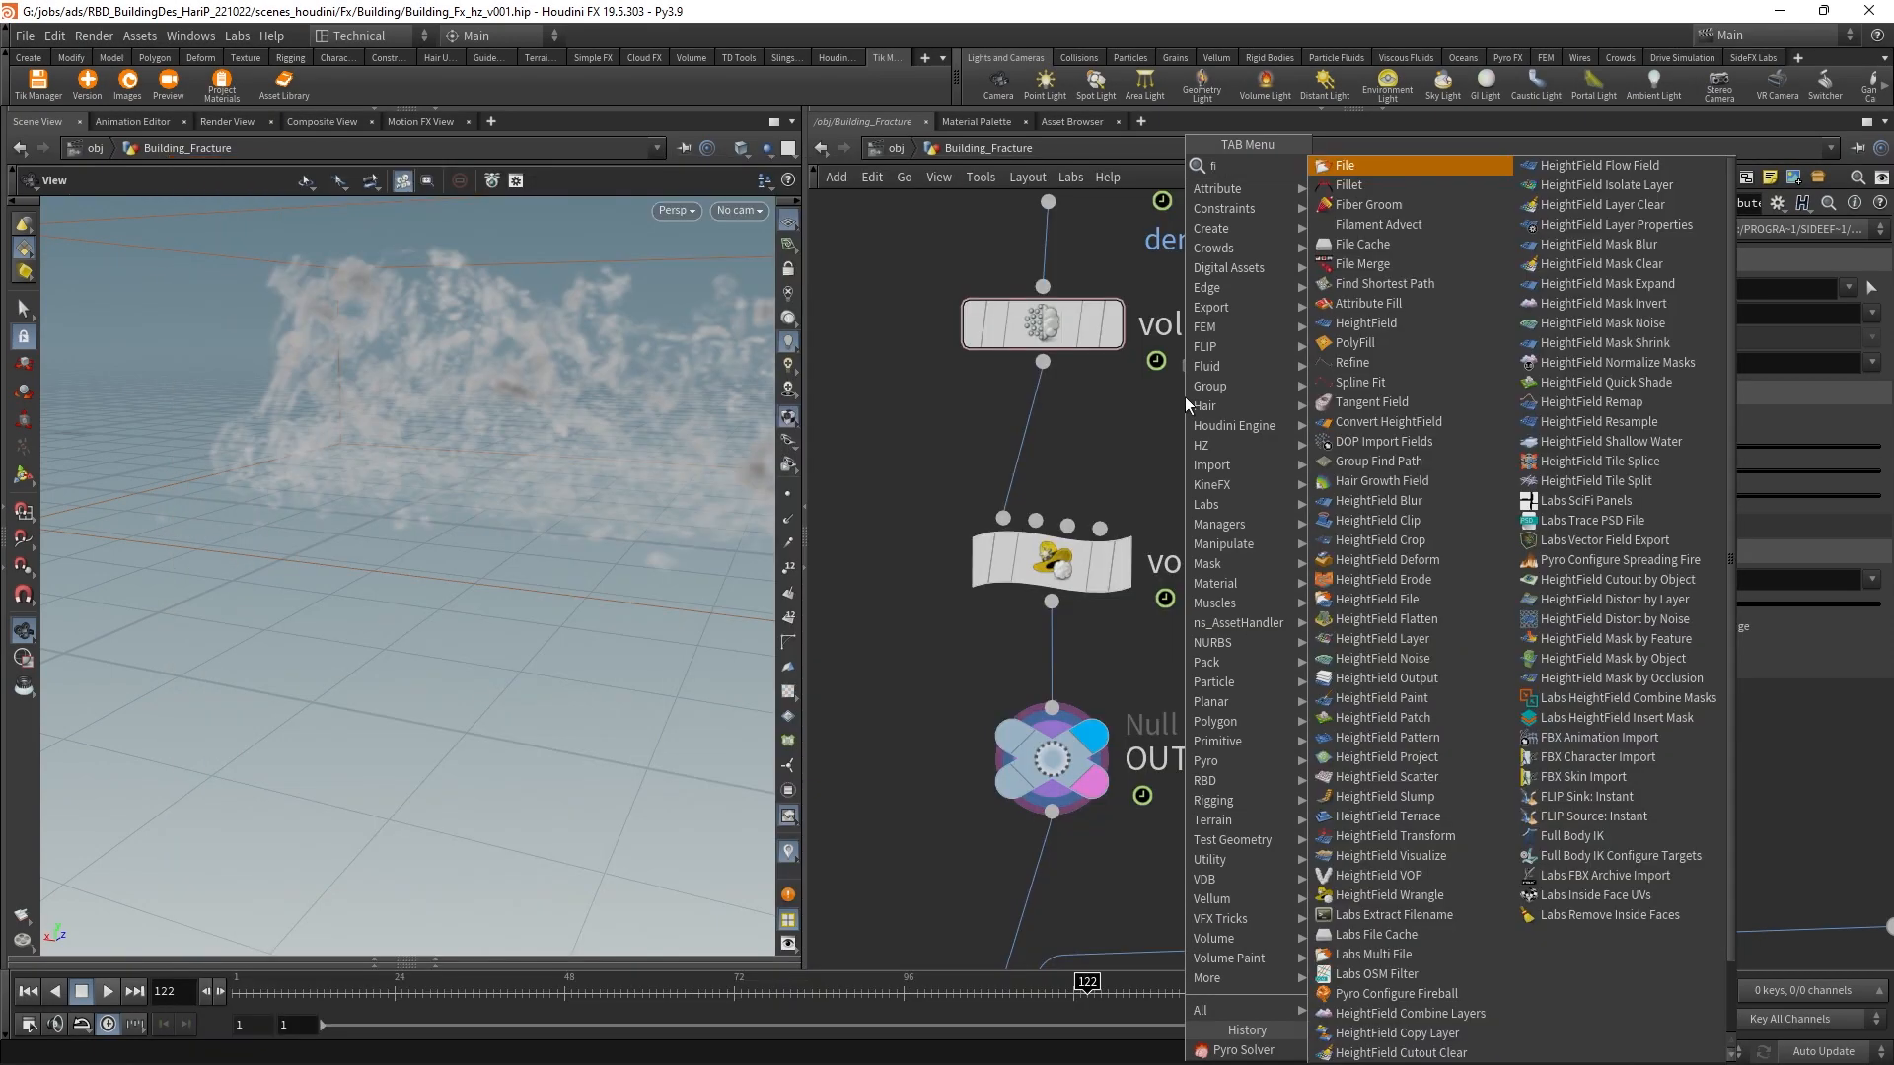
text(leacc)
click(1381, 166)
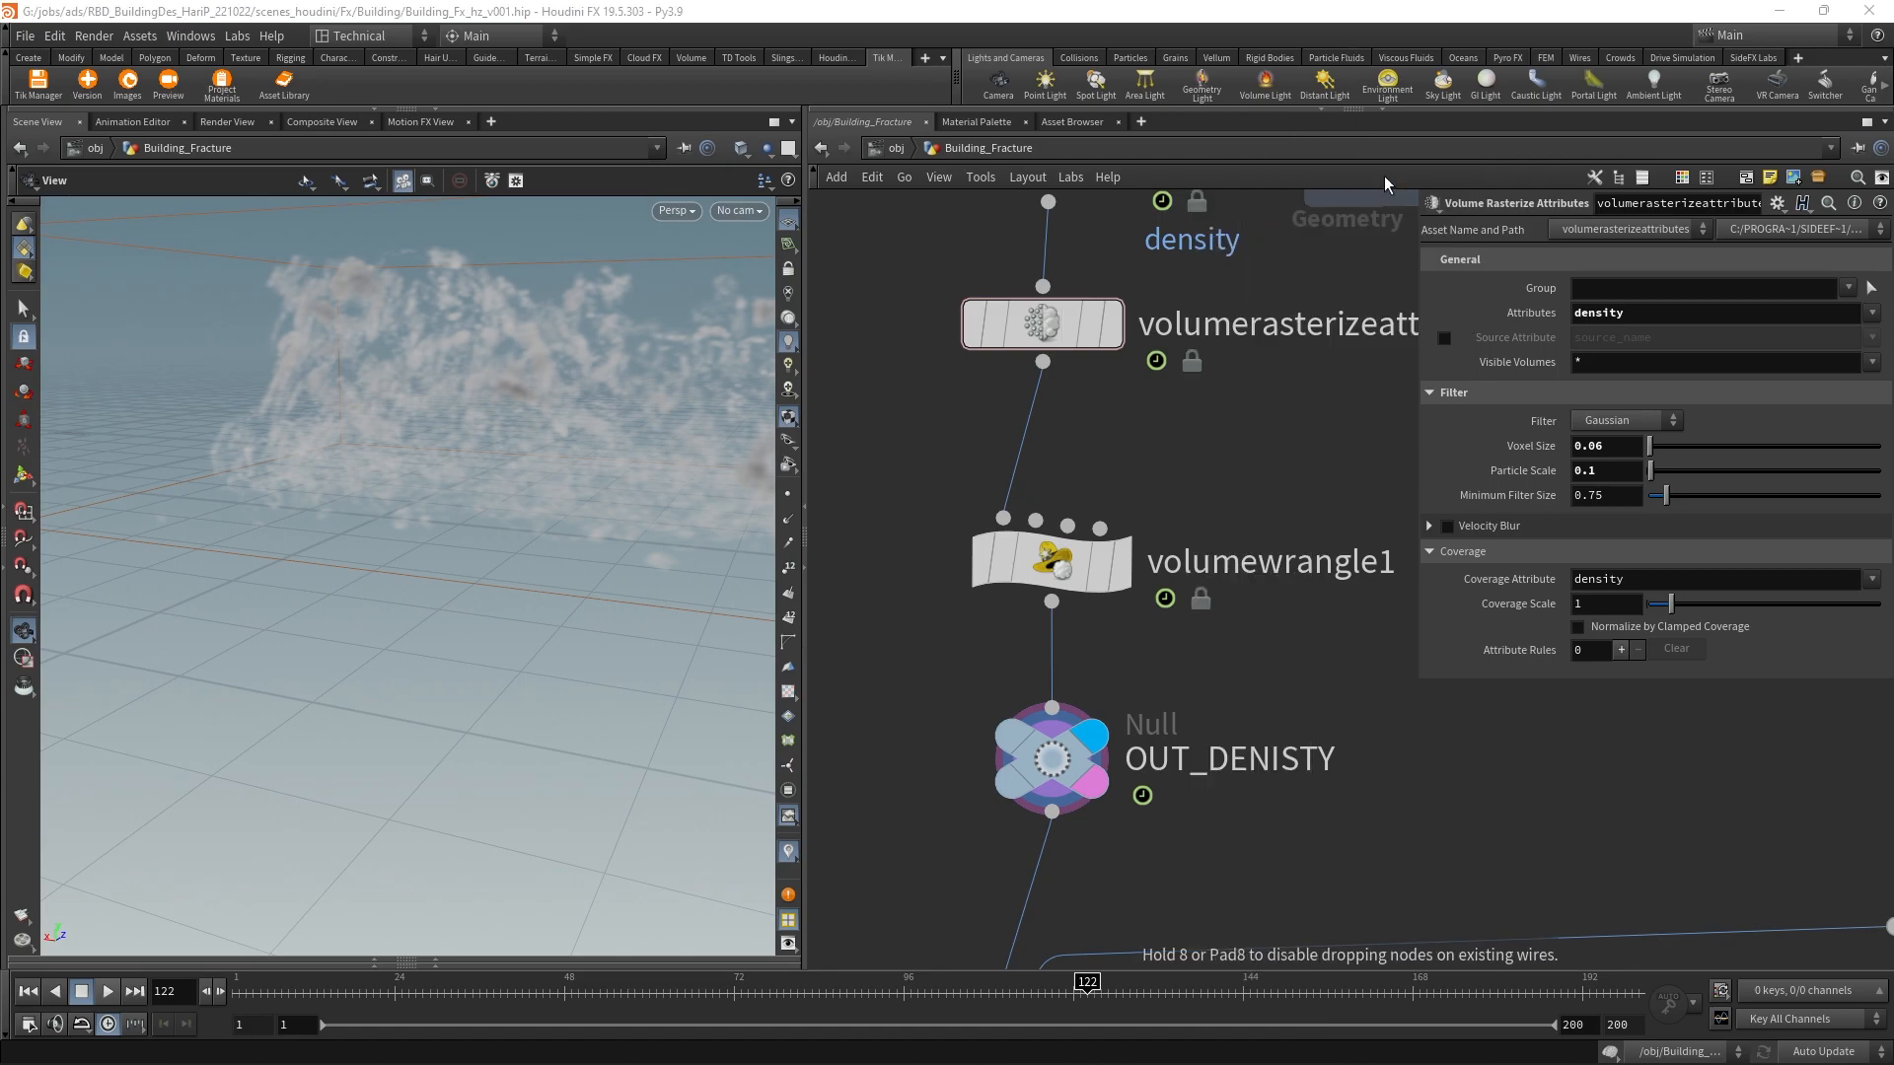
click(1032, 426)
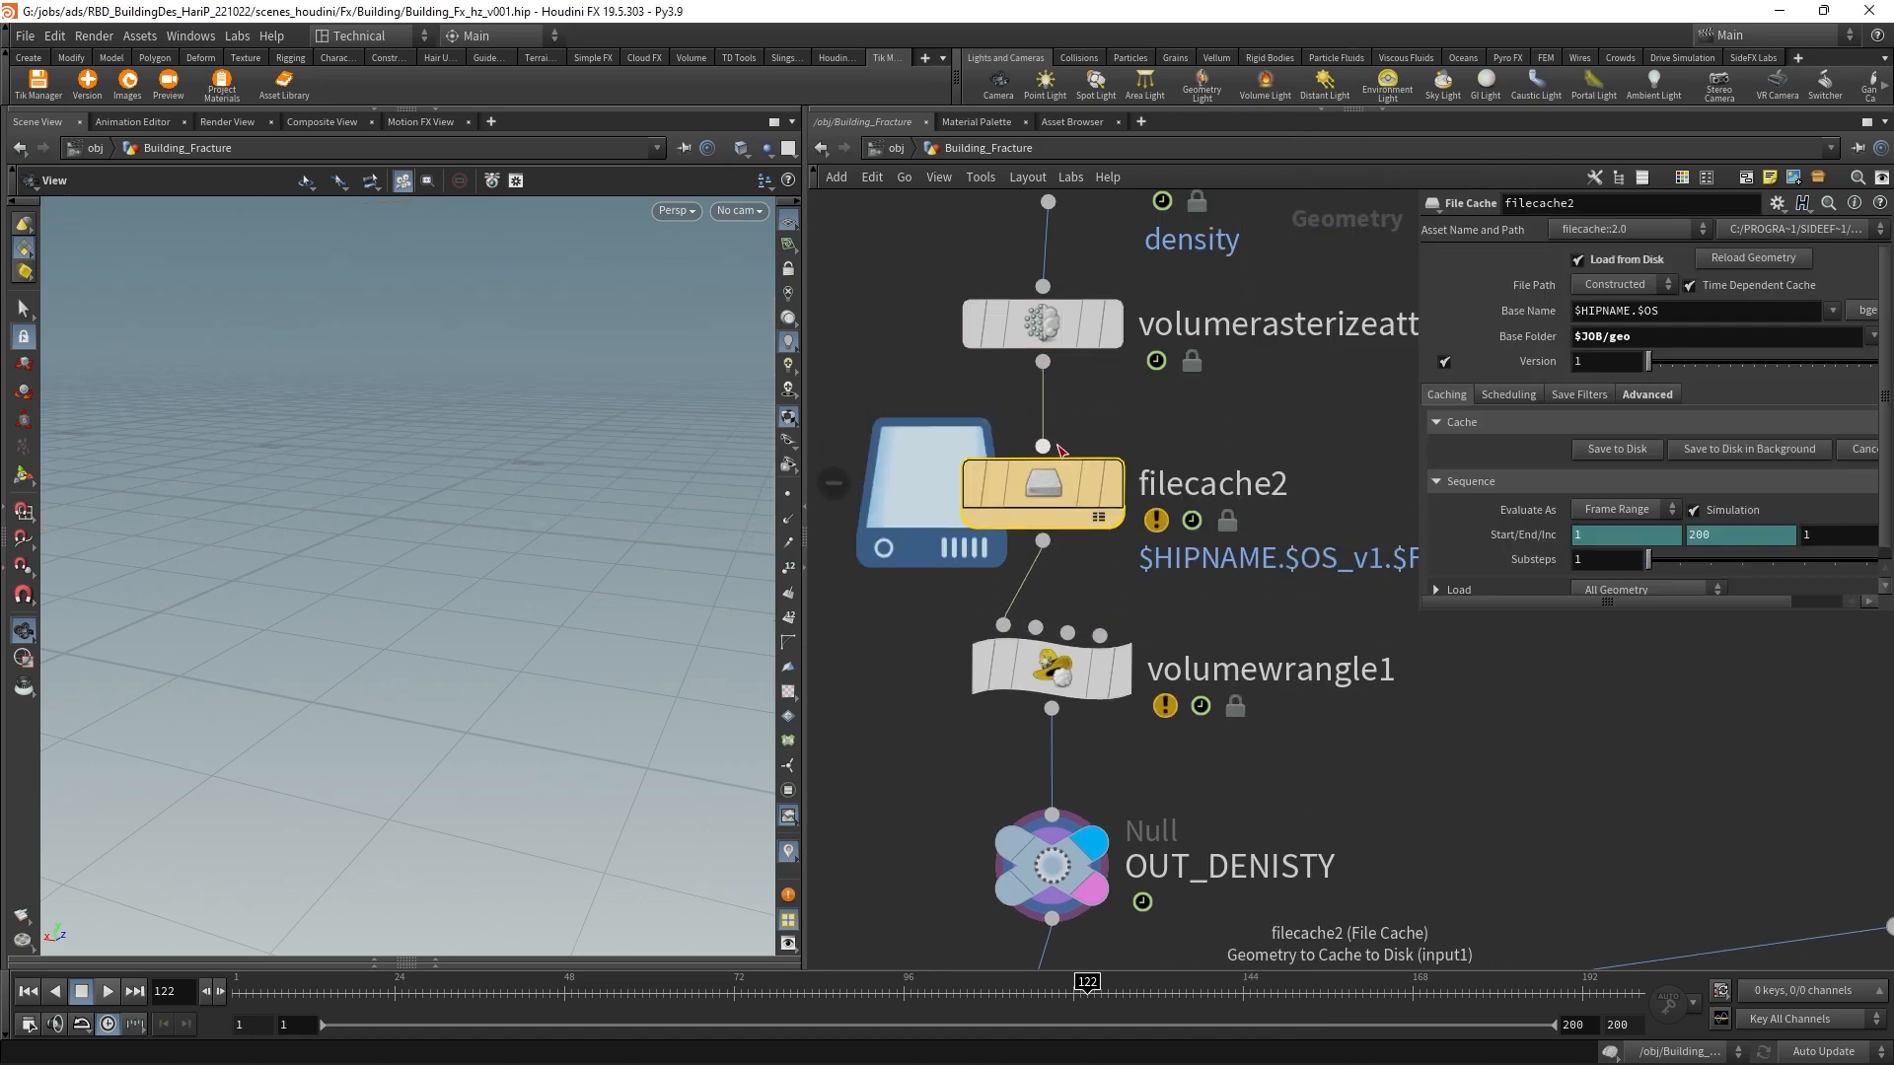
key(space+g)
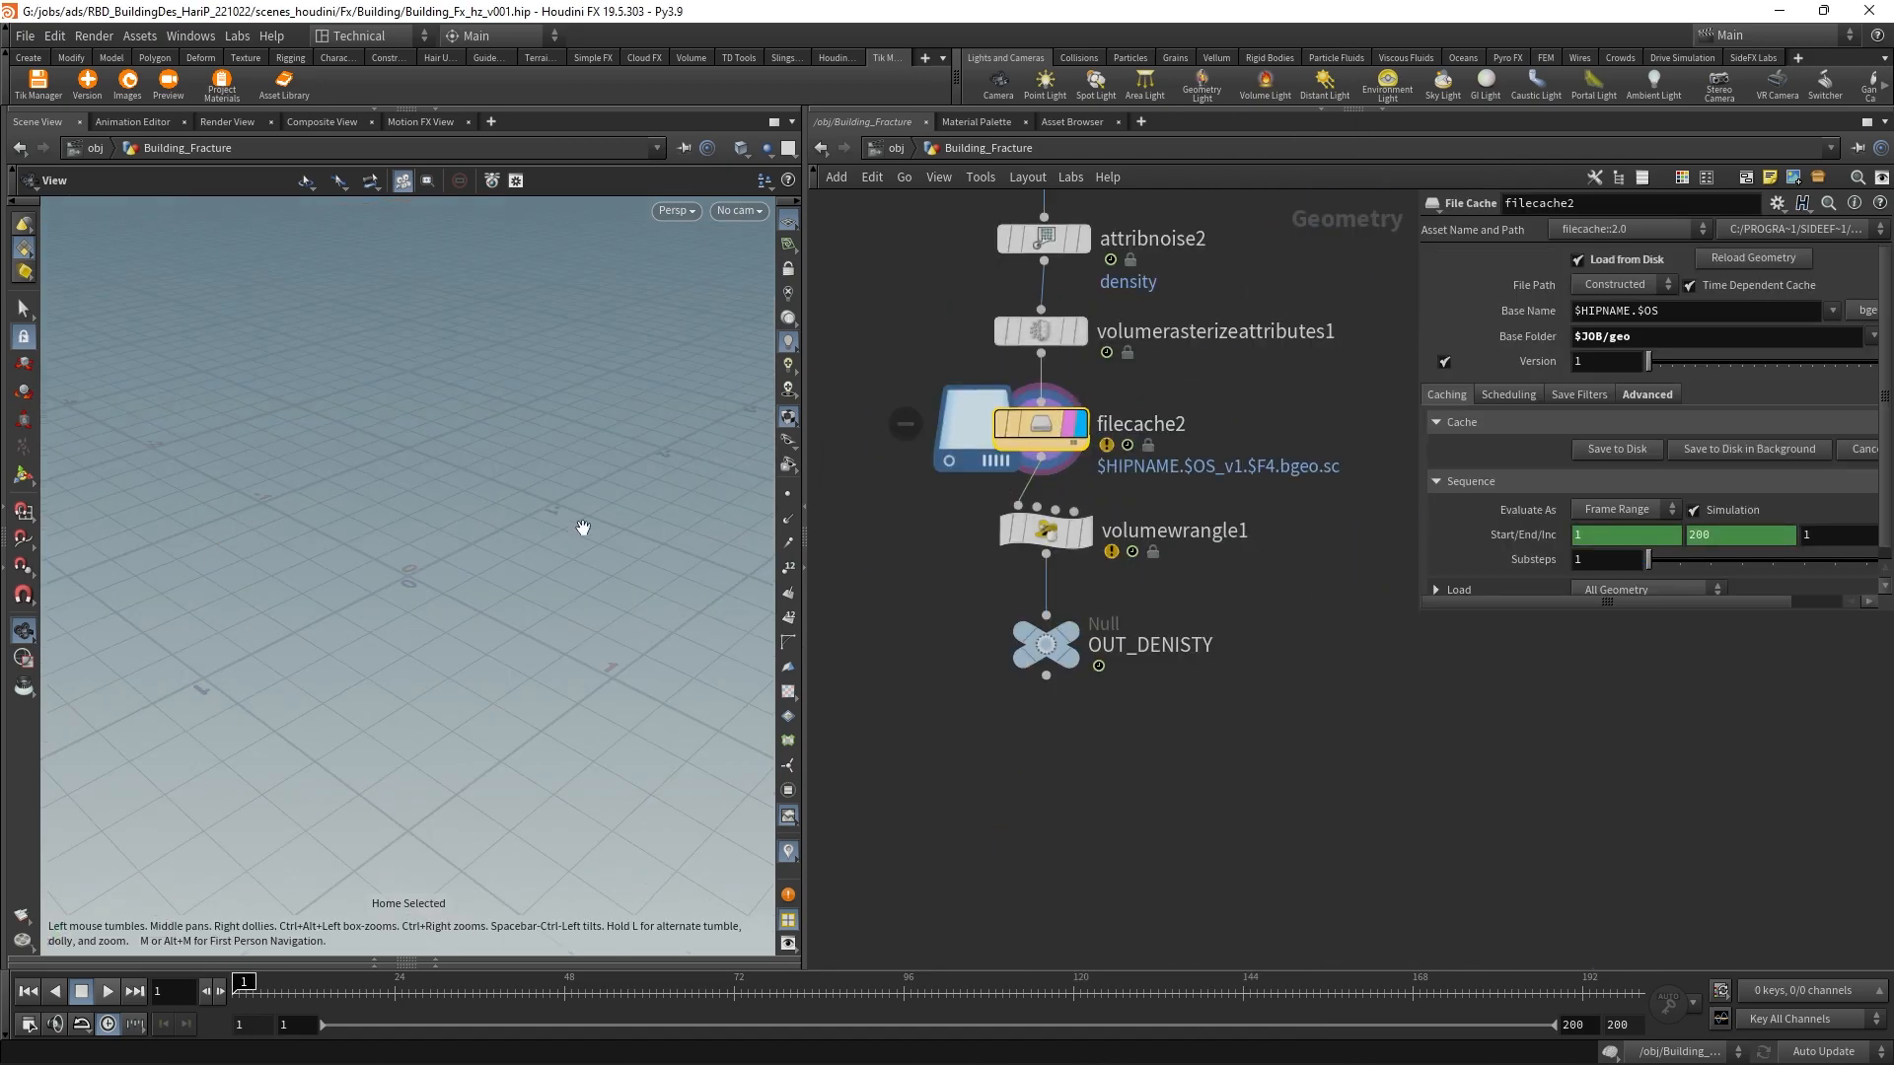
Step: Rename the density file cache volume_src and save frames 1 to 200 to disk
scroll(1164, 424, up, 3)
double_click(1167, 426)
drag(1196, 428, 985, 429)
text(volume_src)
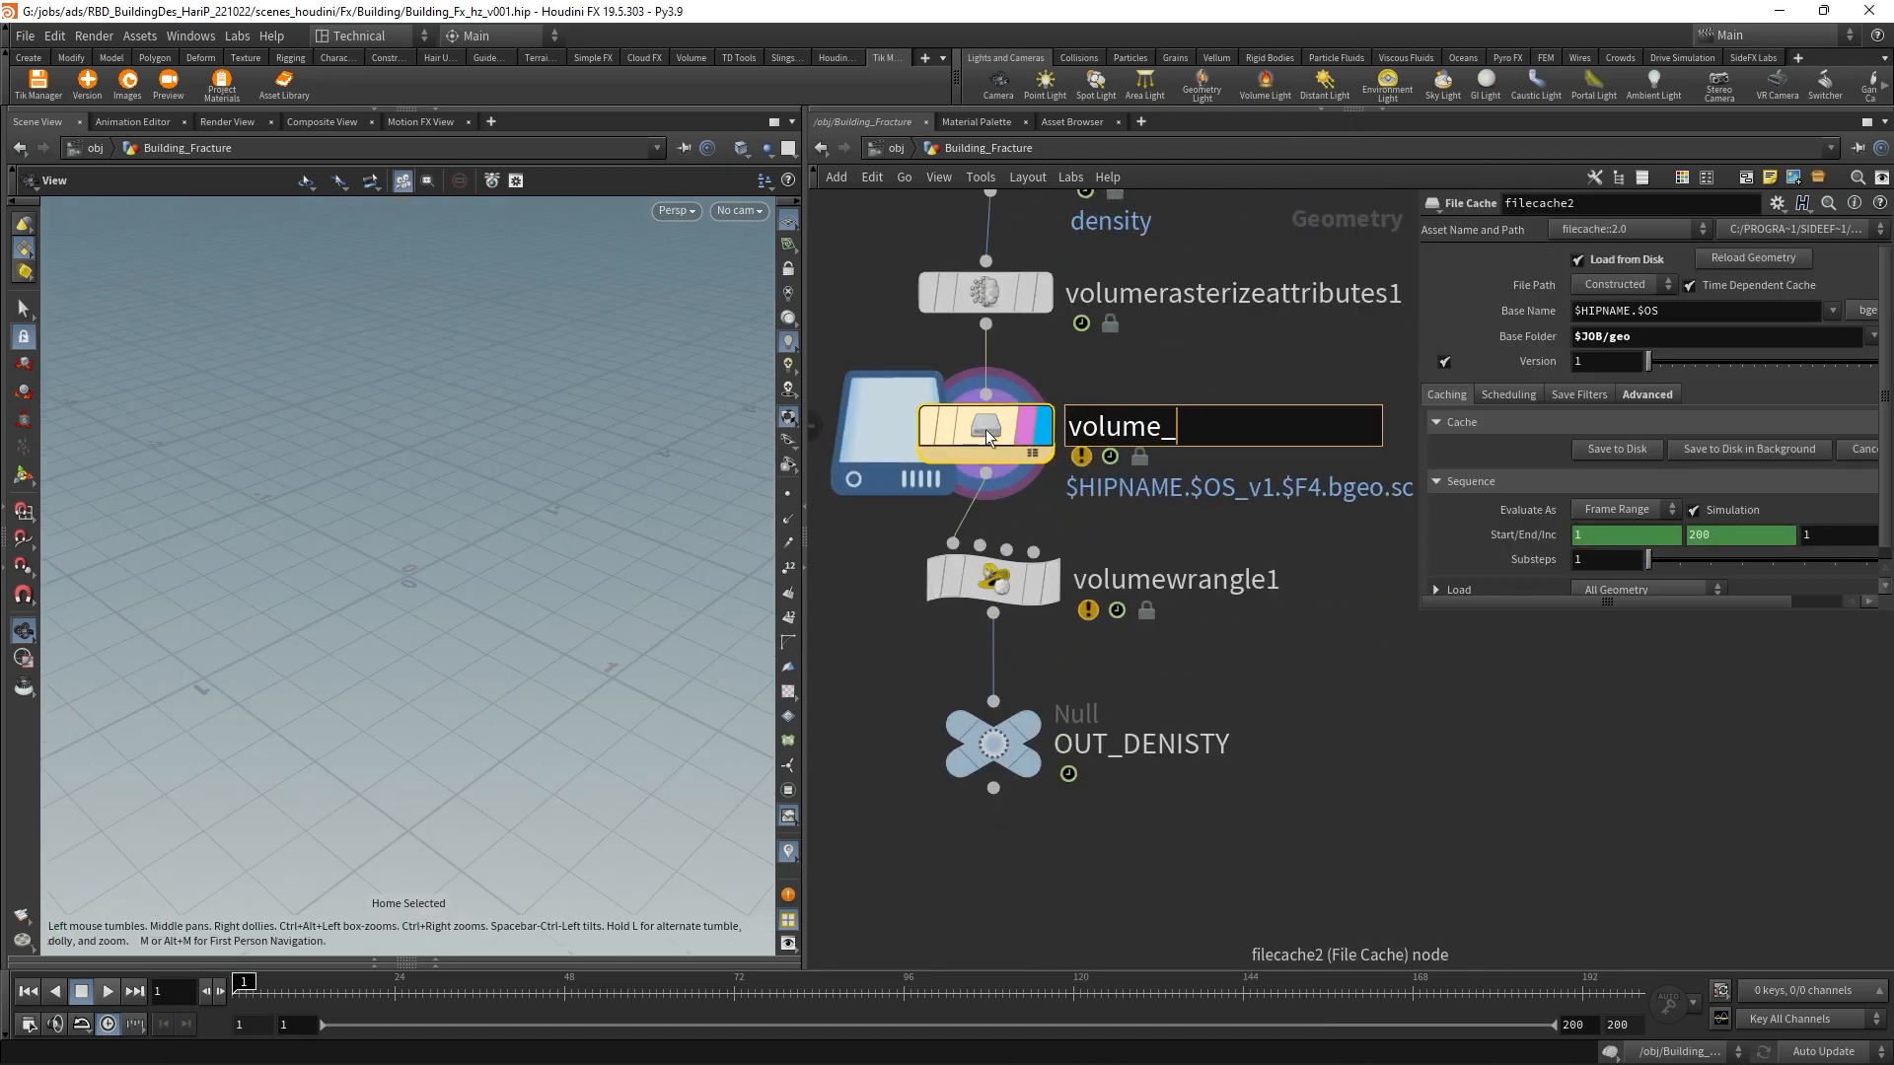
key(Return)
key(f)
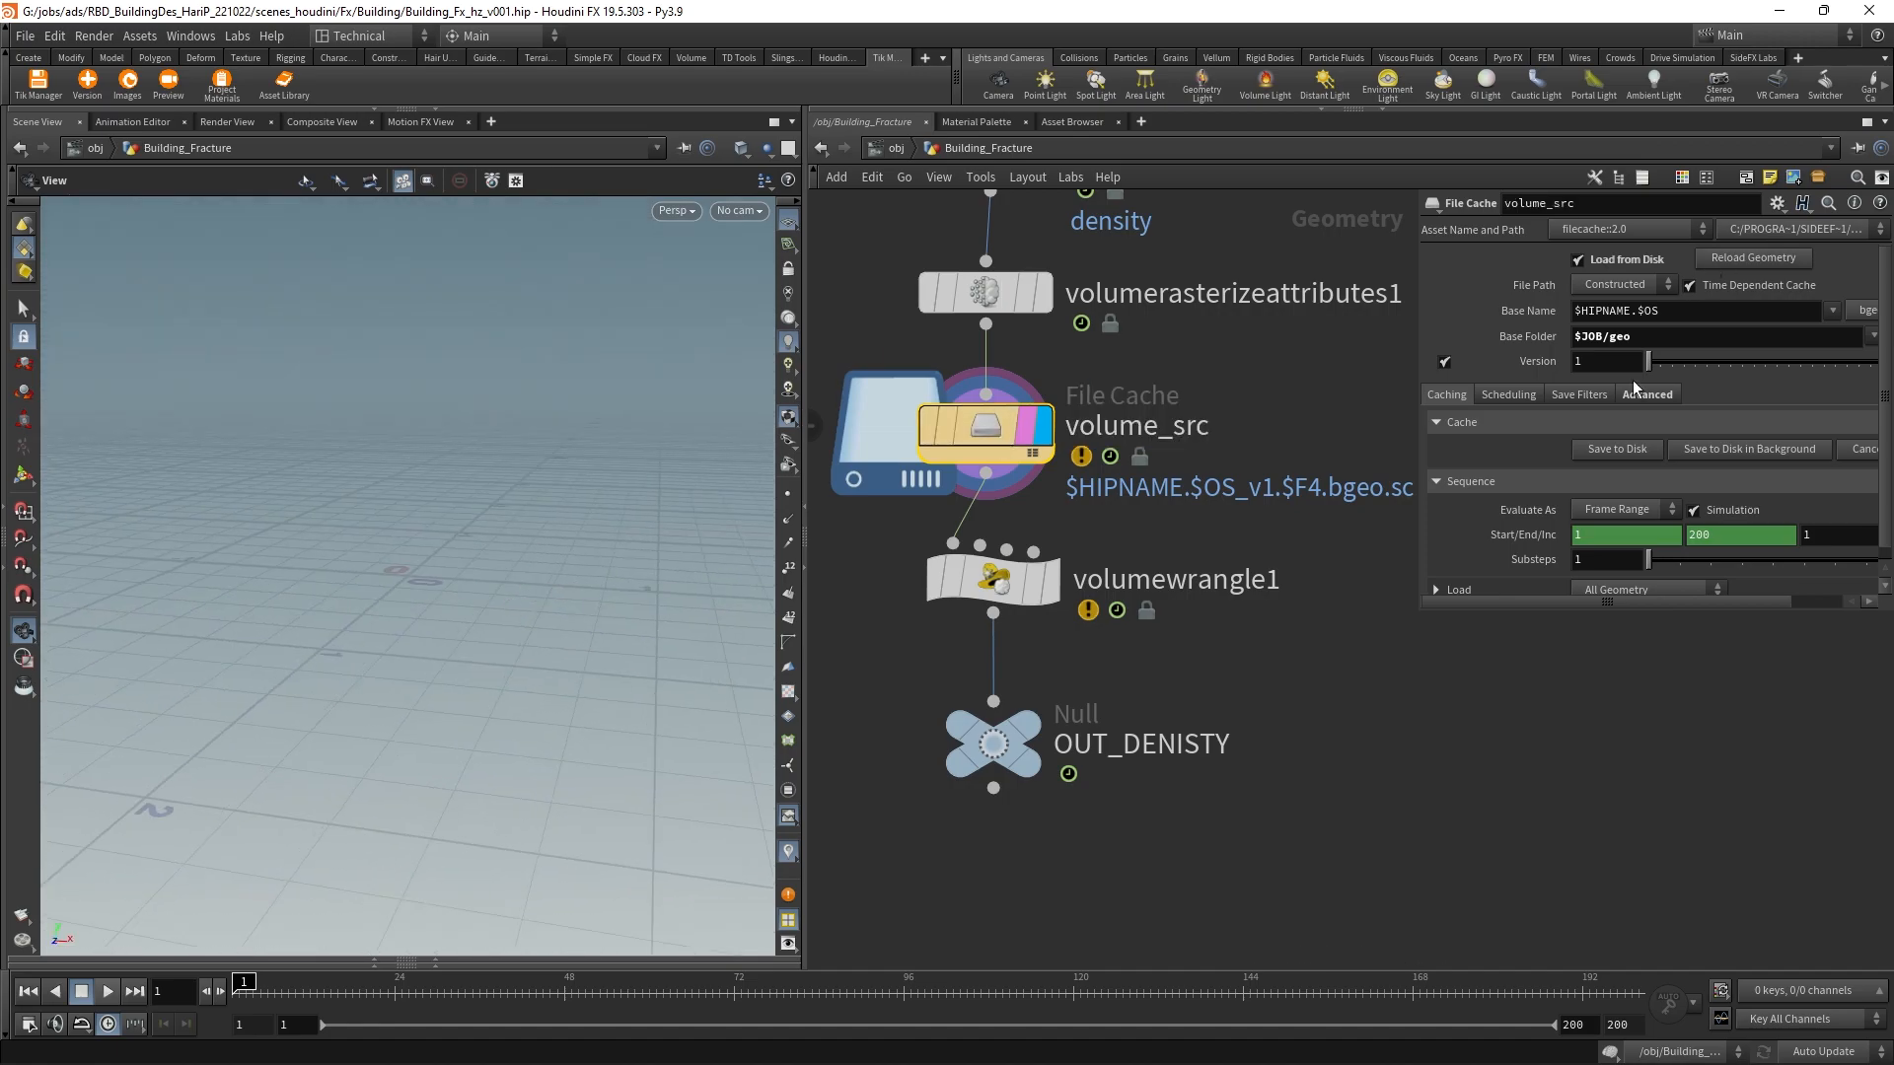
click(1600, 450)
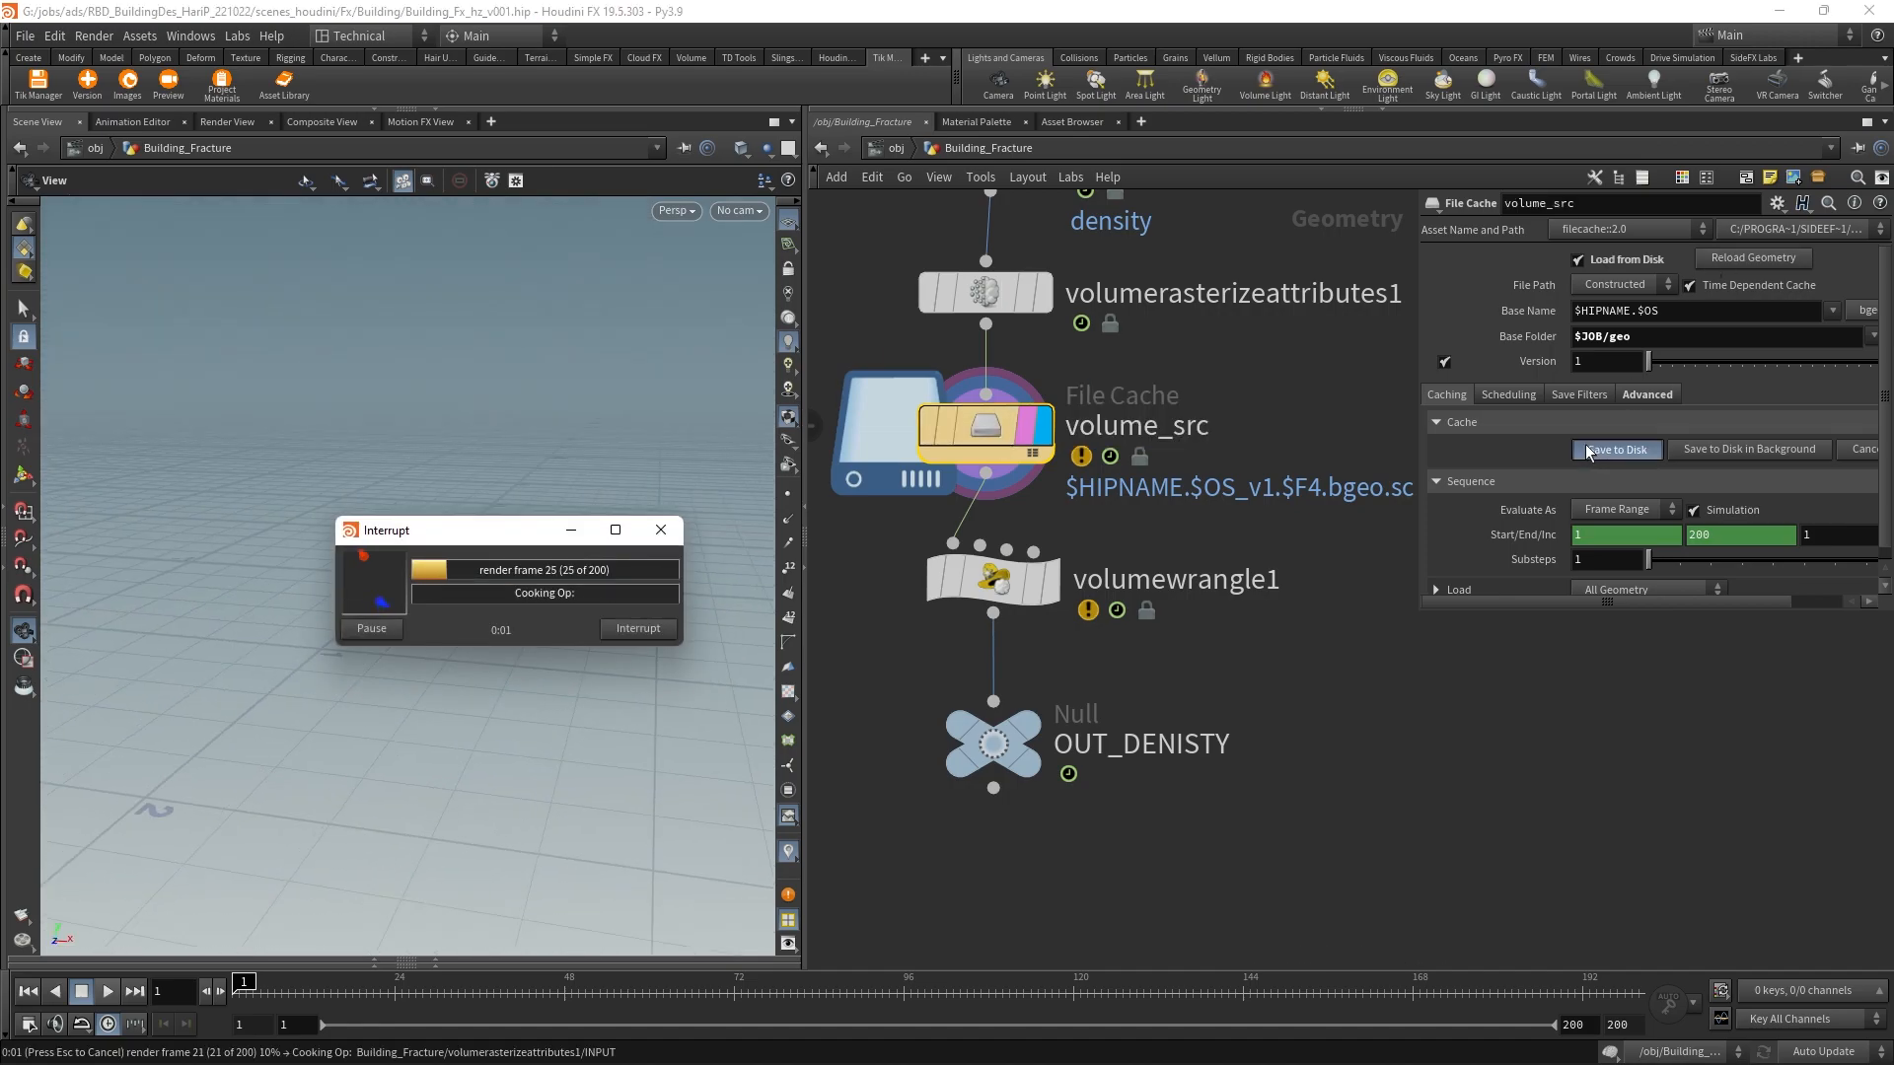
Step: Move to frame 46 and set the viewport's background color scheme to Dark
click(740, 210)
click(779, 220)
click(406, 963)
drag(313, 954, 549, 985)
key(d)
click(413, 337)
click(47, 338)
click(546, 337)
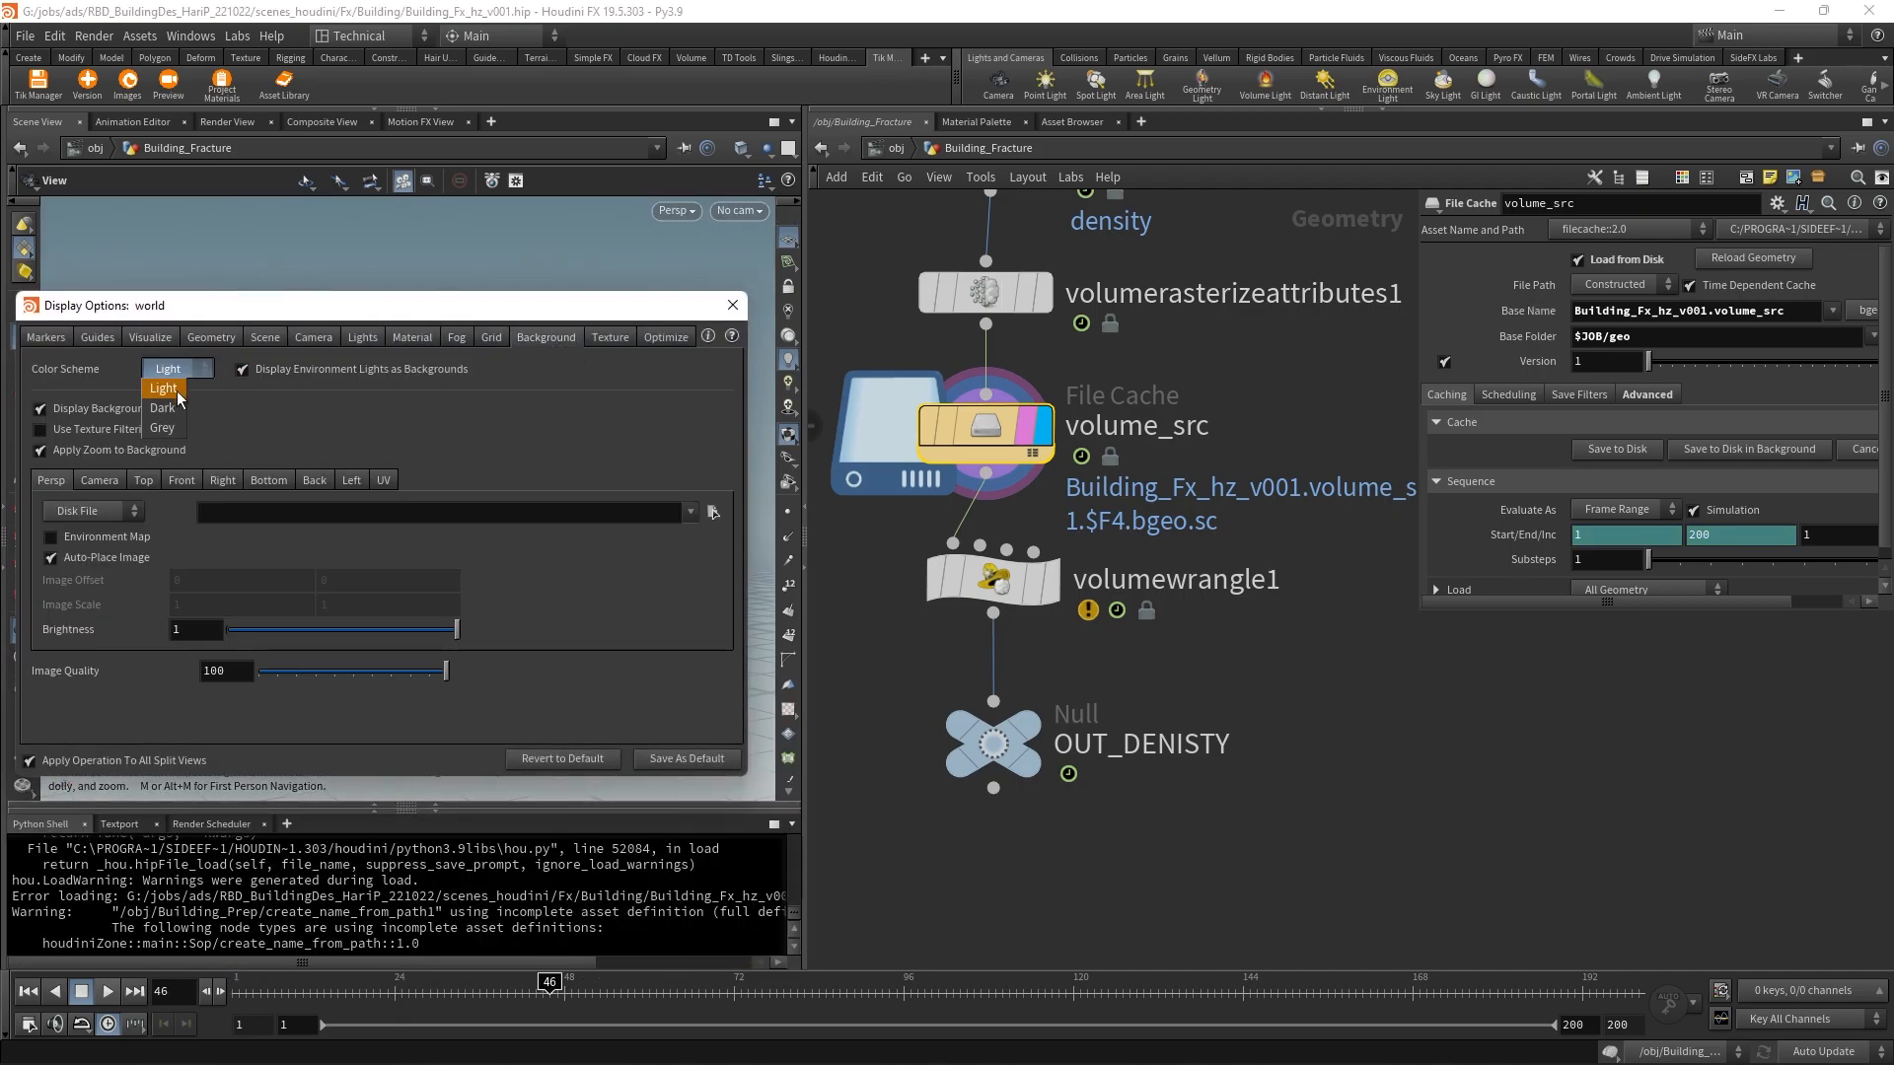
click(162, 408)
click(732, 305)
click(435, 807)
Step: Enlarge the viewport and scrub the timeline through to frame 200 to examine the cached debris density
right_drag(465, 637, 591, 631)
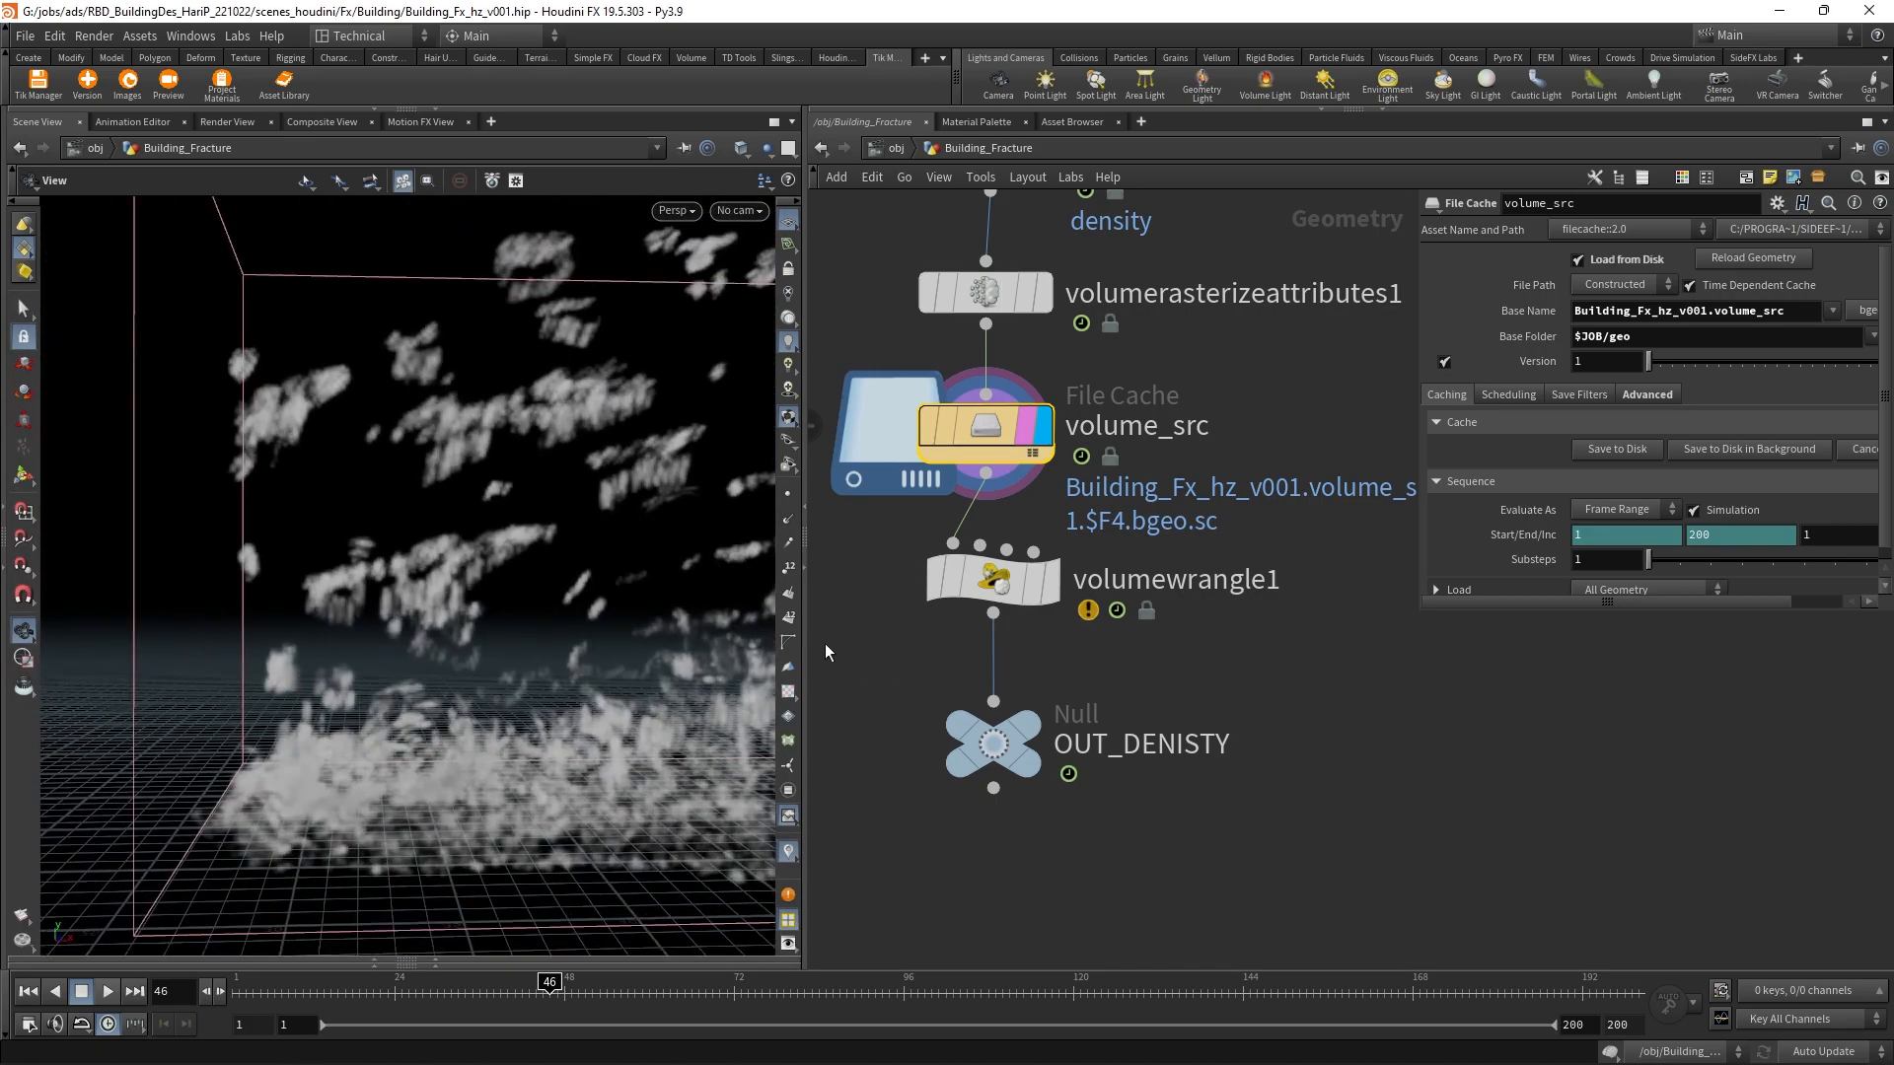
drag(802, 646, 962, 648)
right_drag(727, 679, 632, 819)
drag(341, 986, 947, 970)
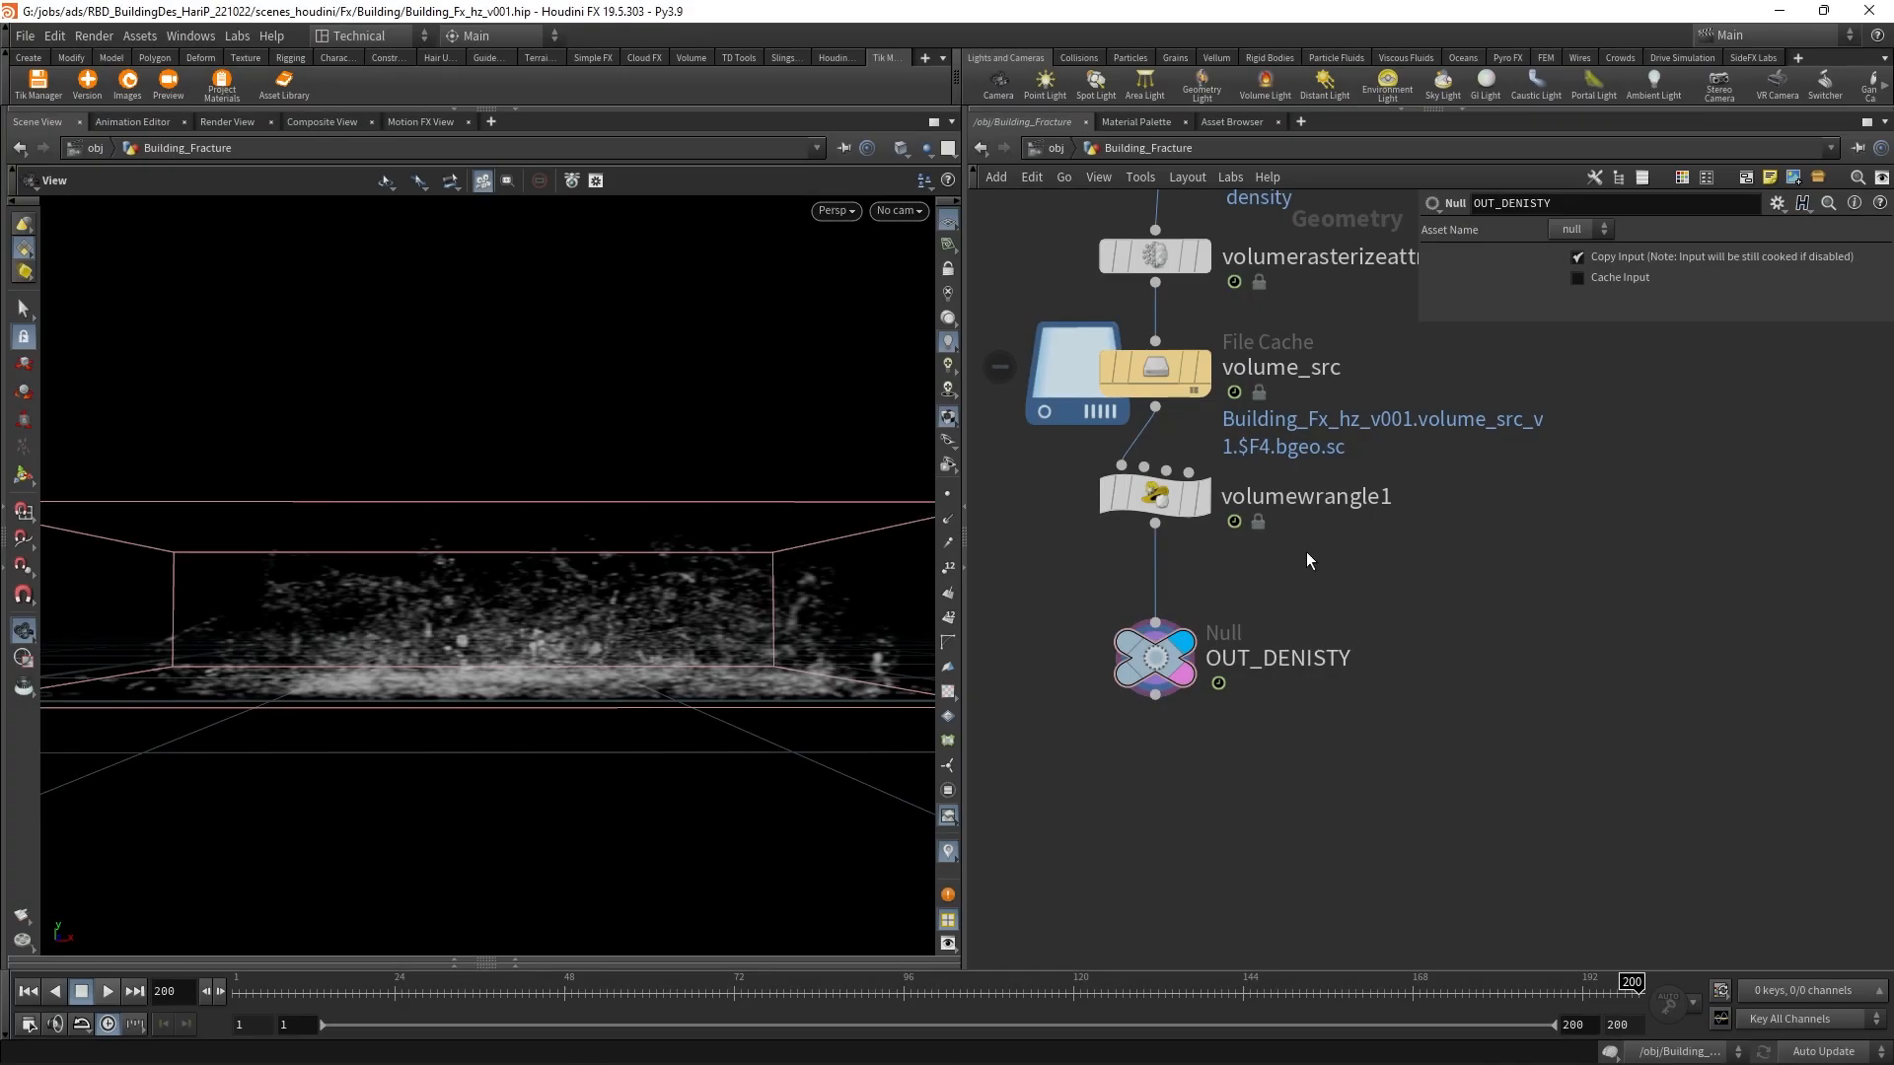
Step: Insert a Transform node between volumewrangle1 and OUT_DENISTY and display it
key(Tab)
mouse_move(1479, 286)
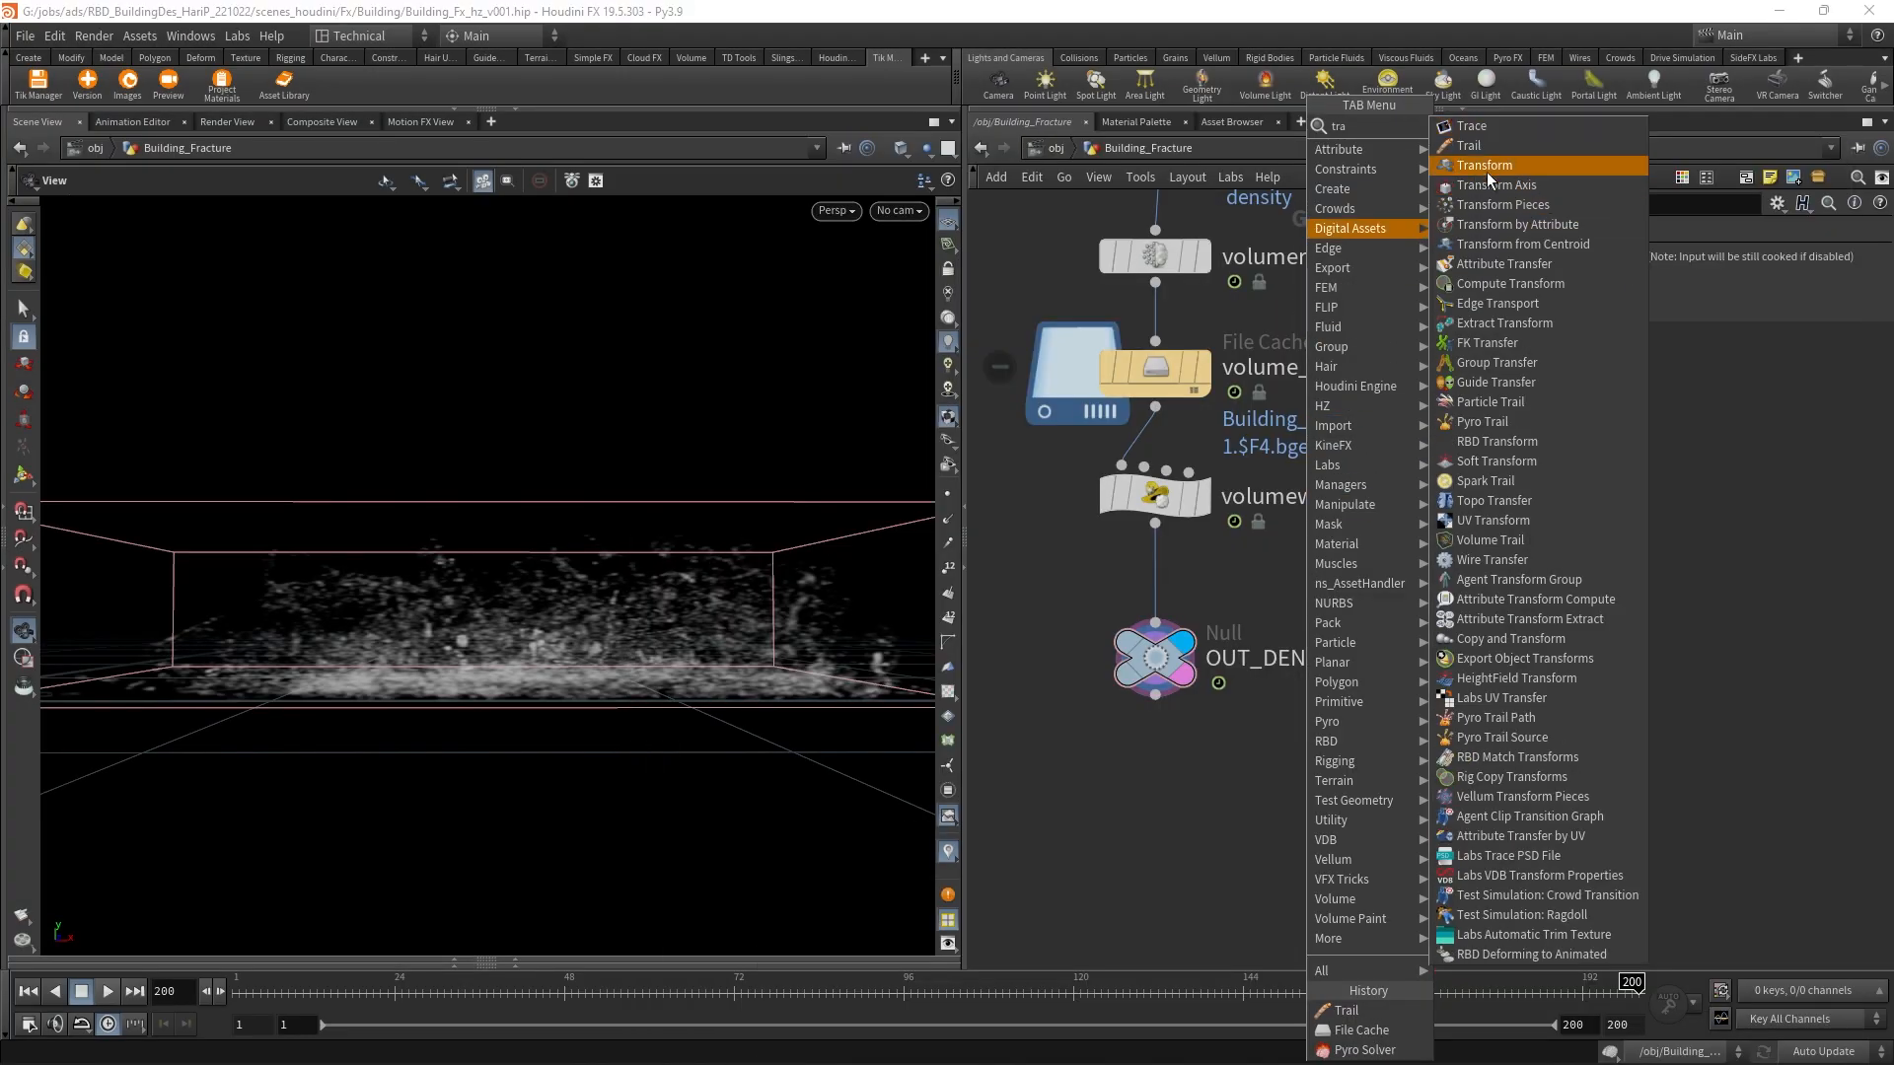
click(1617, 185)
click(1156, 584)
scroll(1161, 589, up, 2)
click(1221, 622)
scroll(726, 623, up, 2)
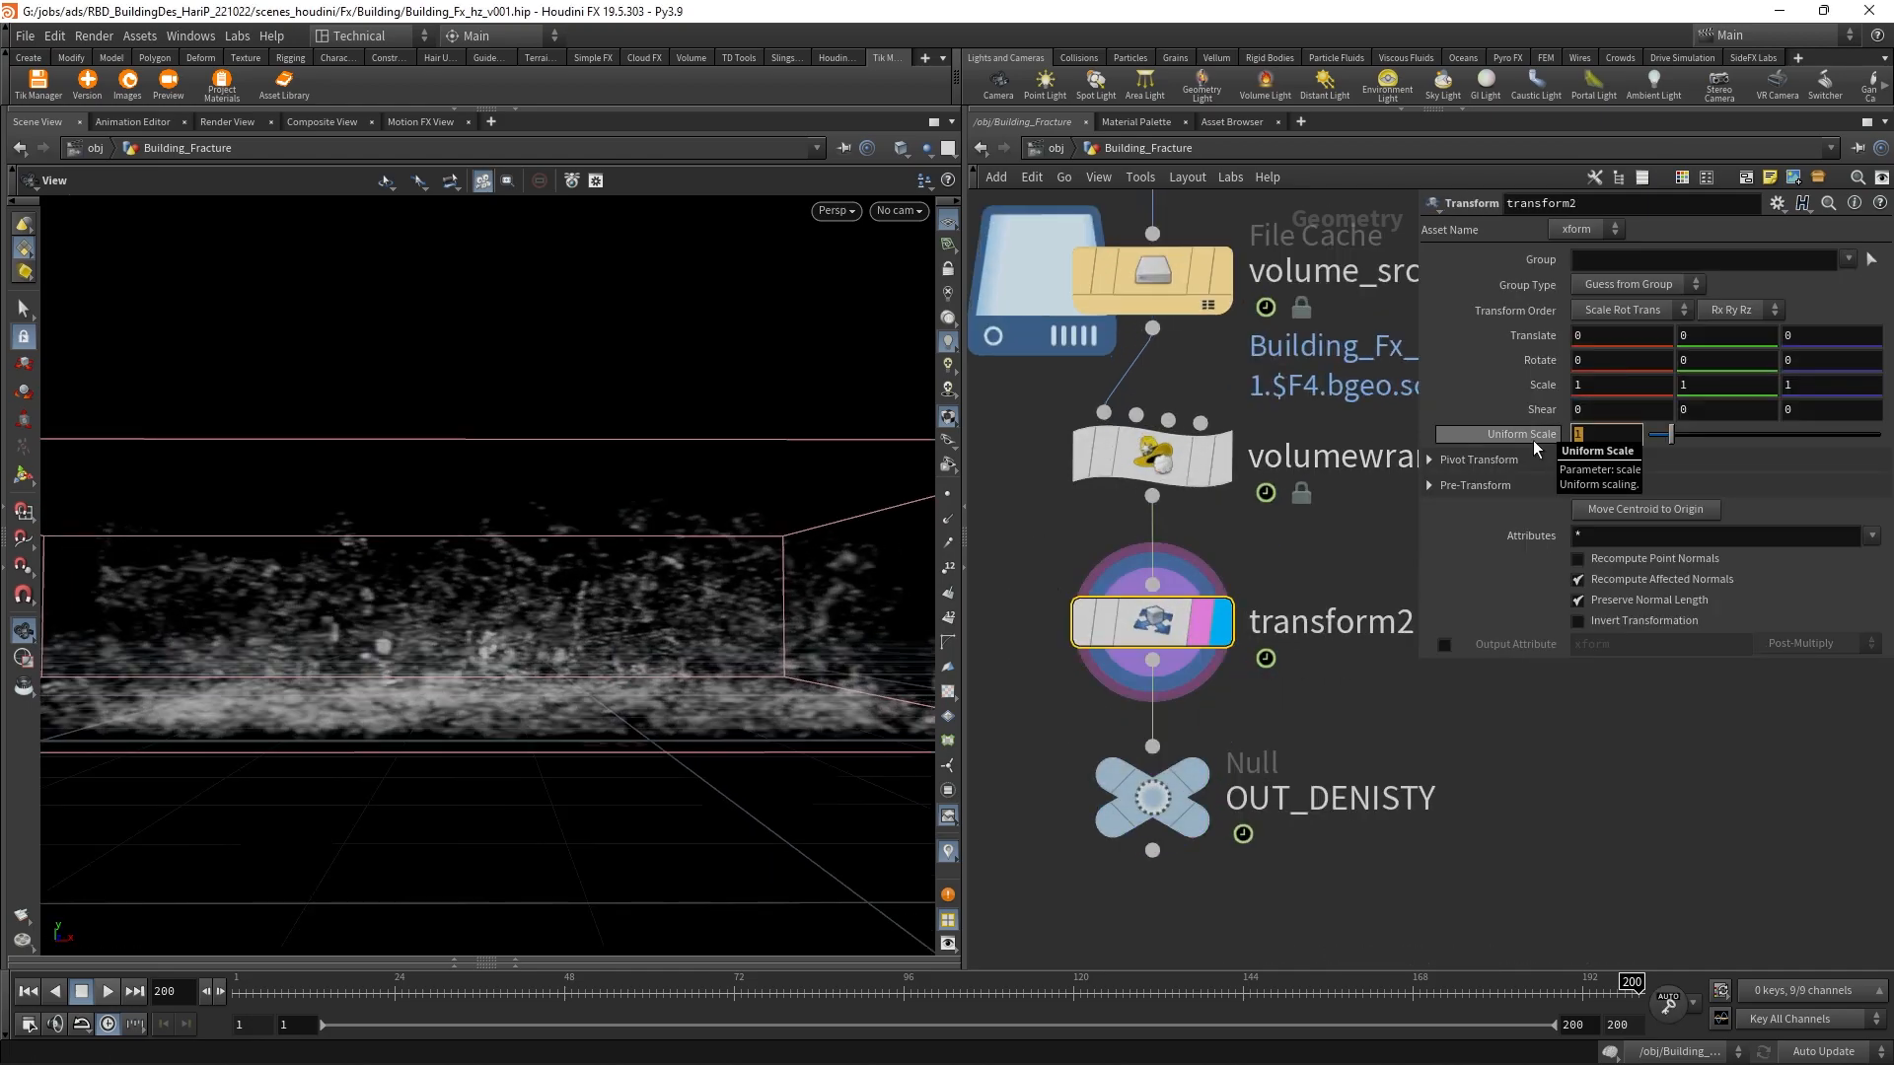
Step: Set the Transform node's uniform scale to 0.5 and check the scaled density volume's node information
middle_drag(1150, 635, 1517, 556)
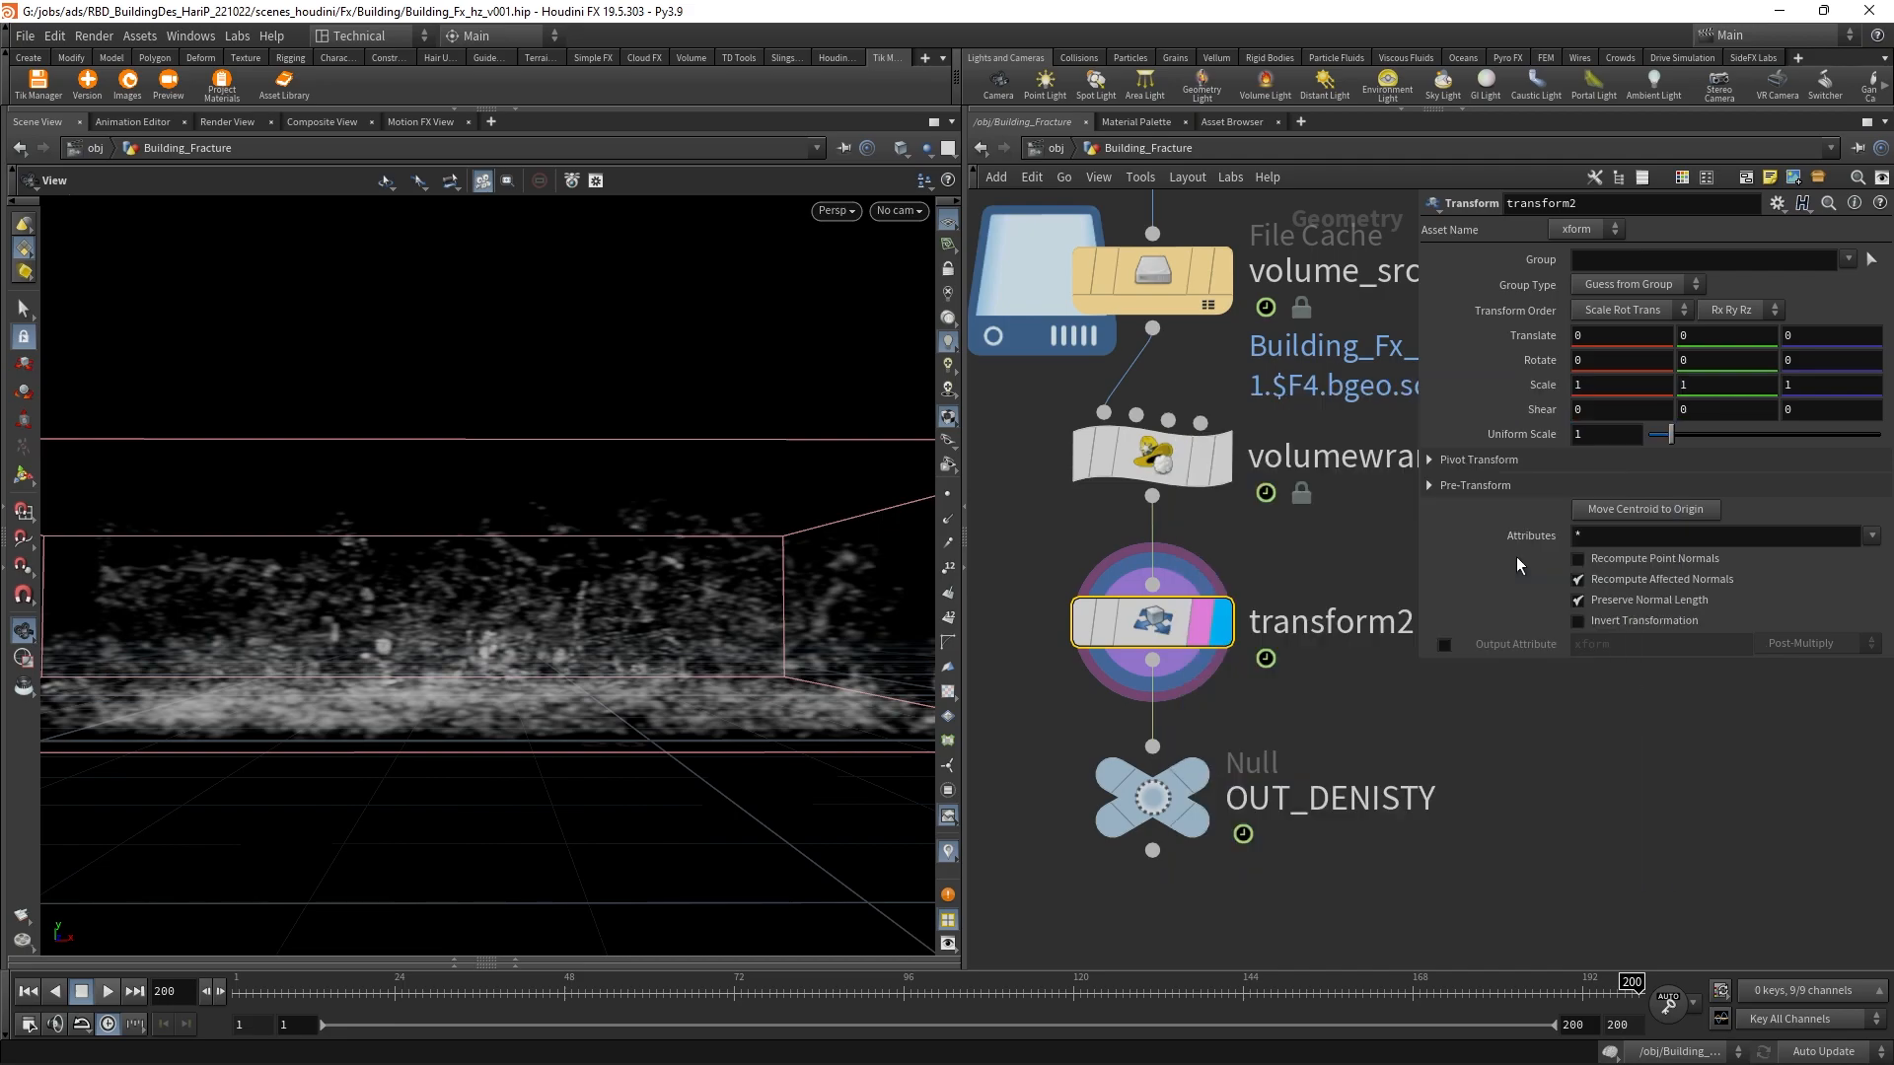
drag(1620, 435, 1460, 434)
text(.5)
key(Return)
middle_drag(1203, 625, 1367, 576)
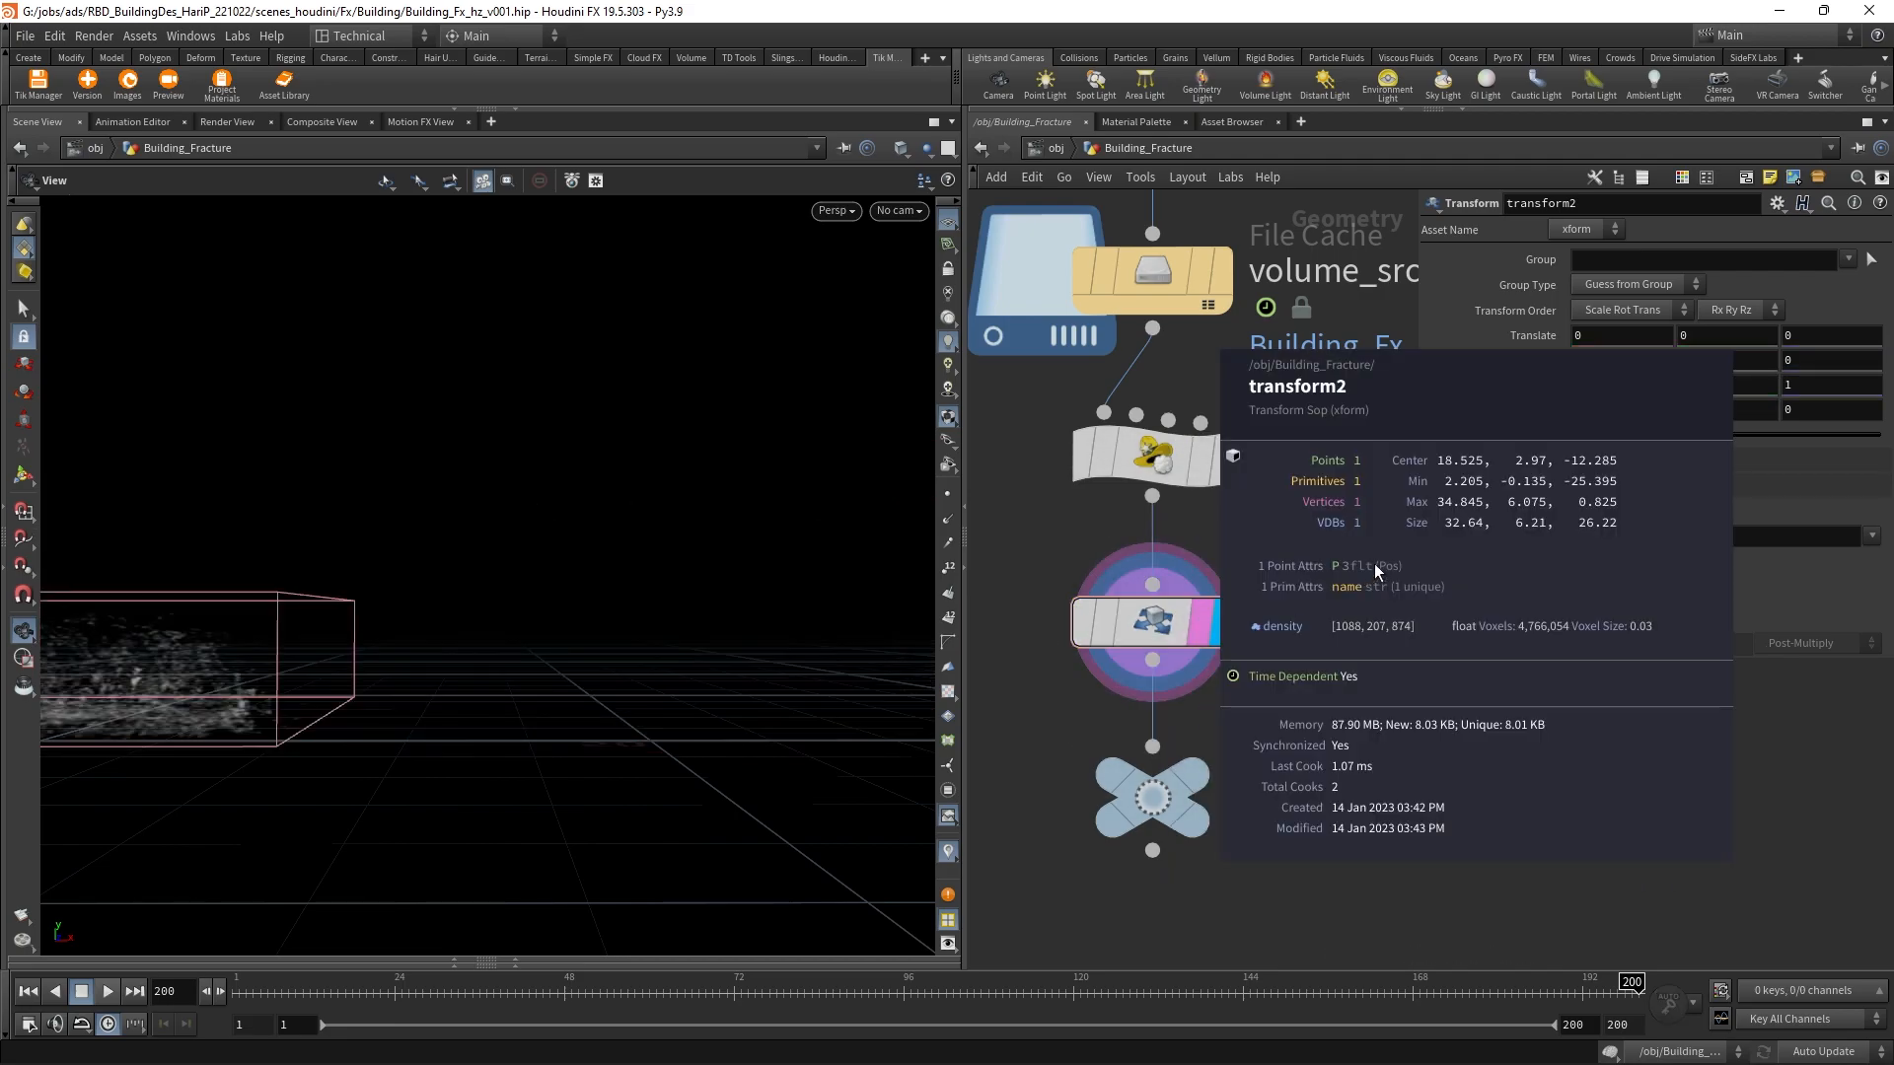
Step: Set transform2's uniform scale to 0.2 and examine the scaled density volume in the viewport through to frame 200
middle_drag(1585, 523, 1645, 521)
drag(404, 680, 730, 651)
drag(1582, 433, 1592, 432)
text(2)
middle_click(1136, 619)
key(space+g)
drag(633, 695, 748, 617)
drag(337, 988, 1889, 841)
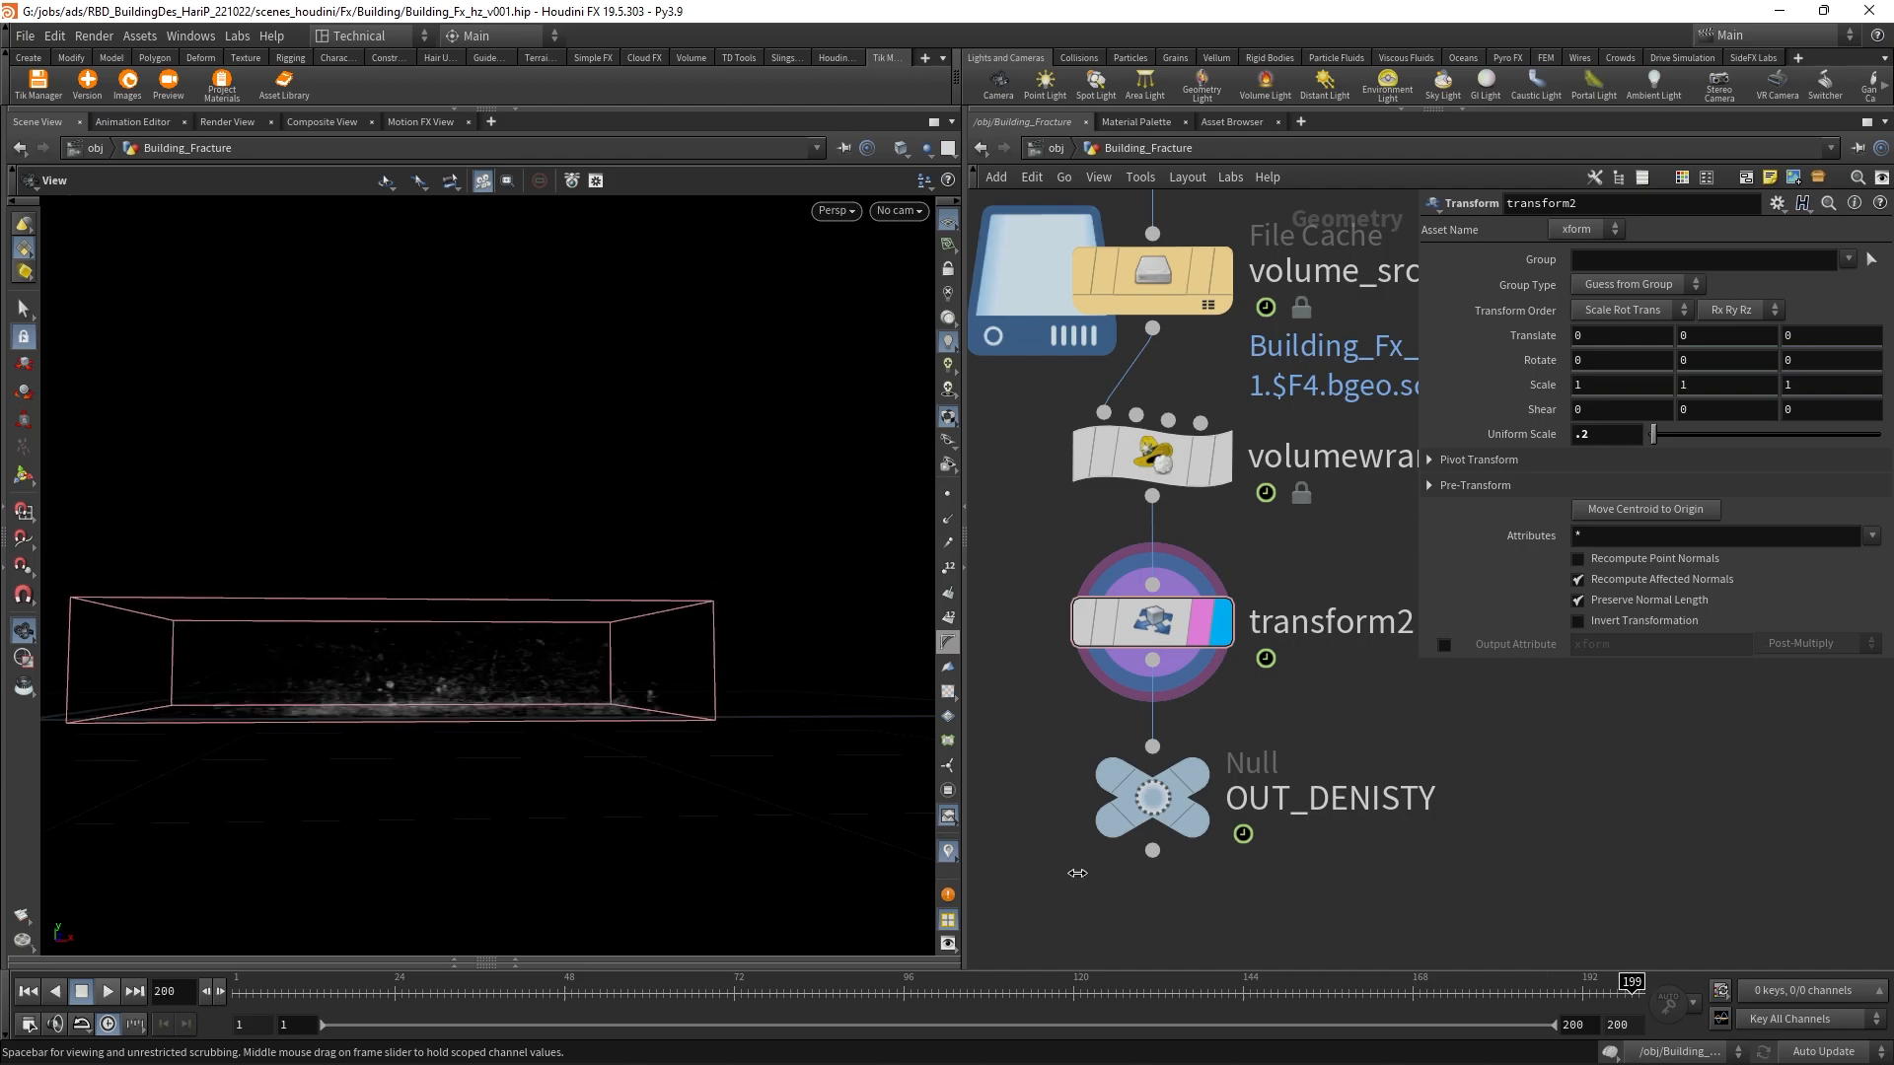
Step: Create a reference copy of transform2 and insert it between bound1 and OUT_BOUND with its display on
scroll(1459, 804, down, 4)
middle_drag(1459, 804, 1226, 806)
scroll(1226, 806, down, 1)
drag(1196, 940, 1013, 534)
scroll(1215, 809, down, 3)
middle_drag(1219, 809, 1119, 794)
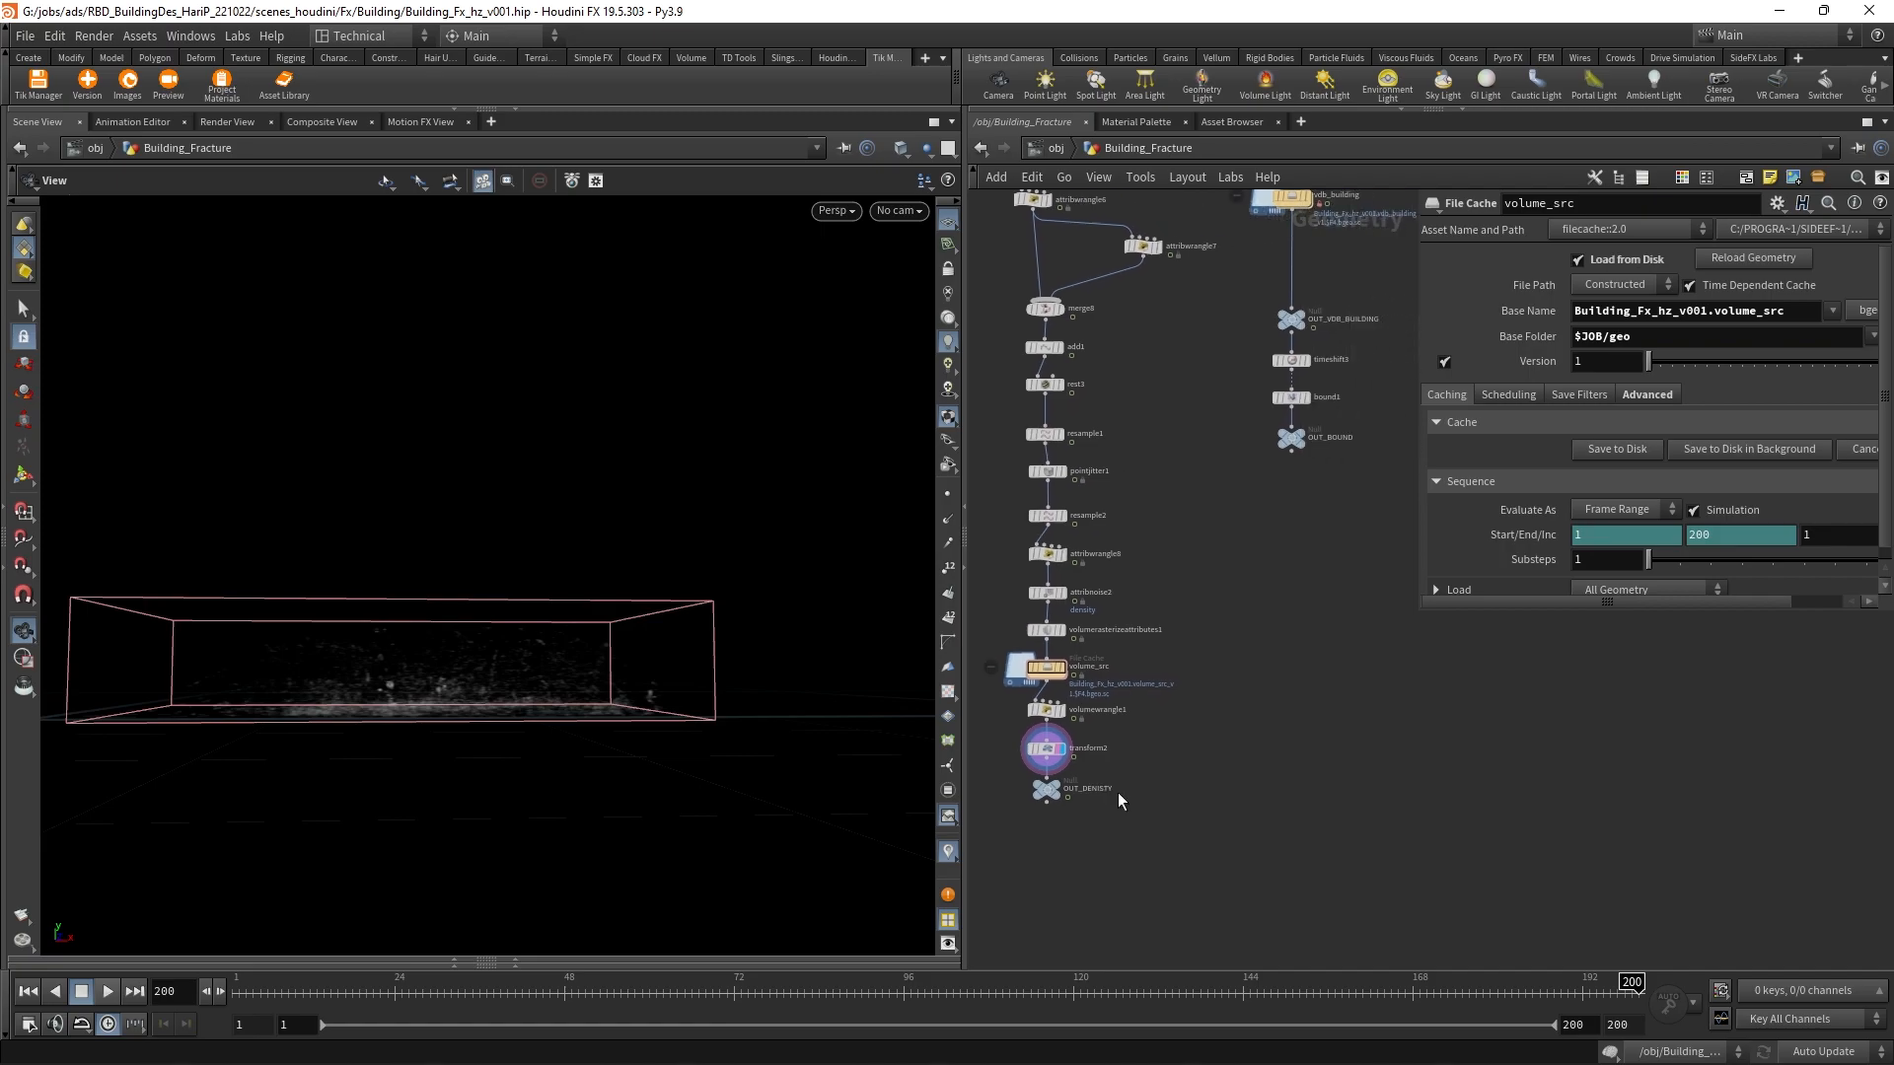
scroll(1117, 792, up, 2)
right_click(1036, 736)
mouse_move(1114, 765)
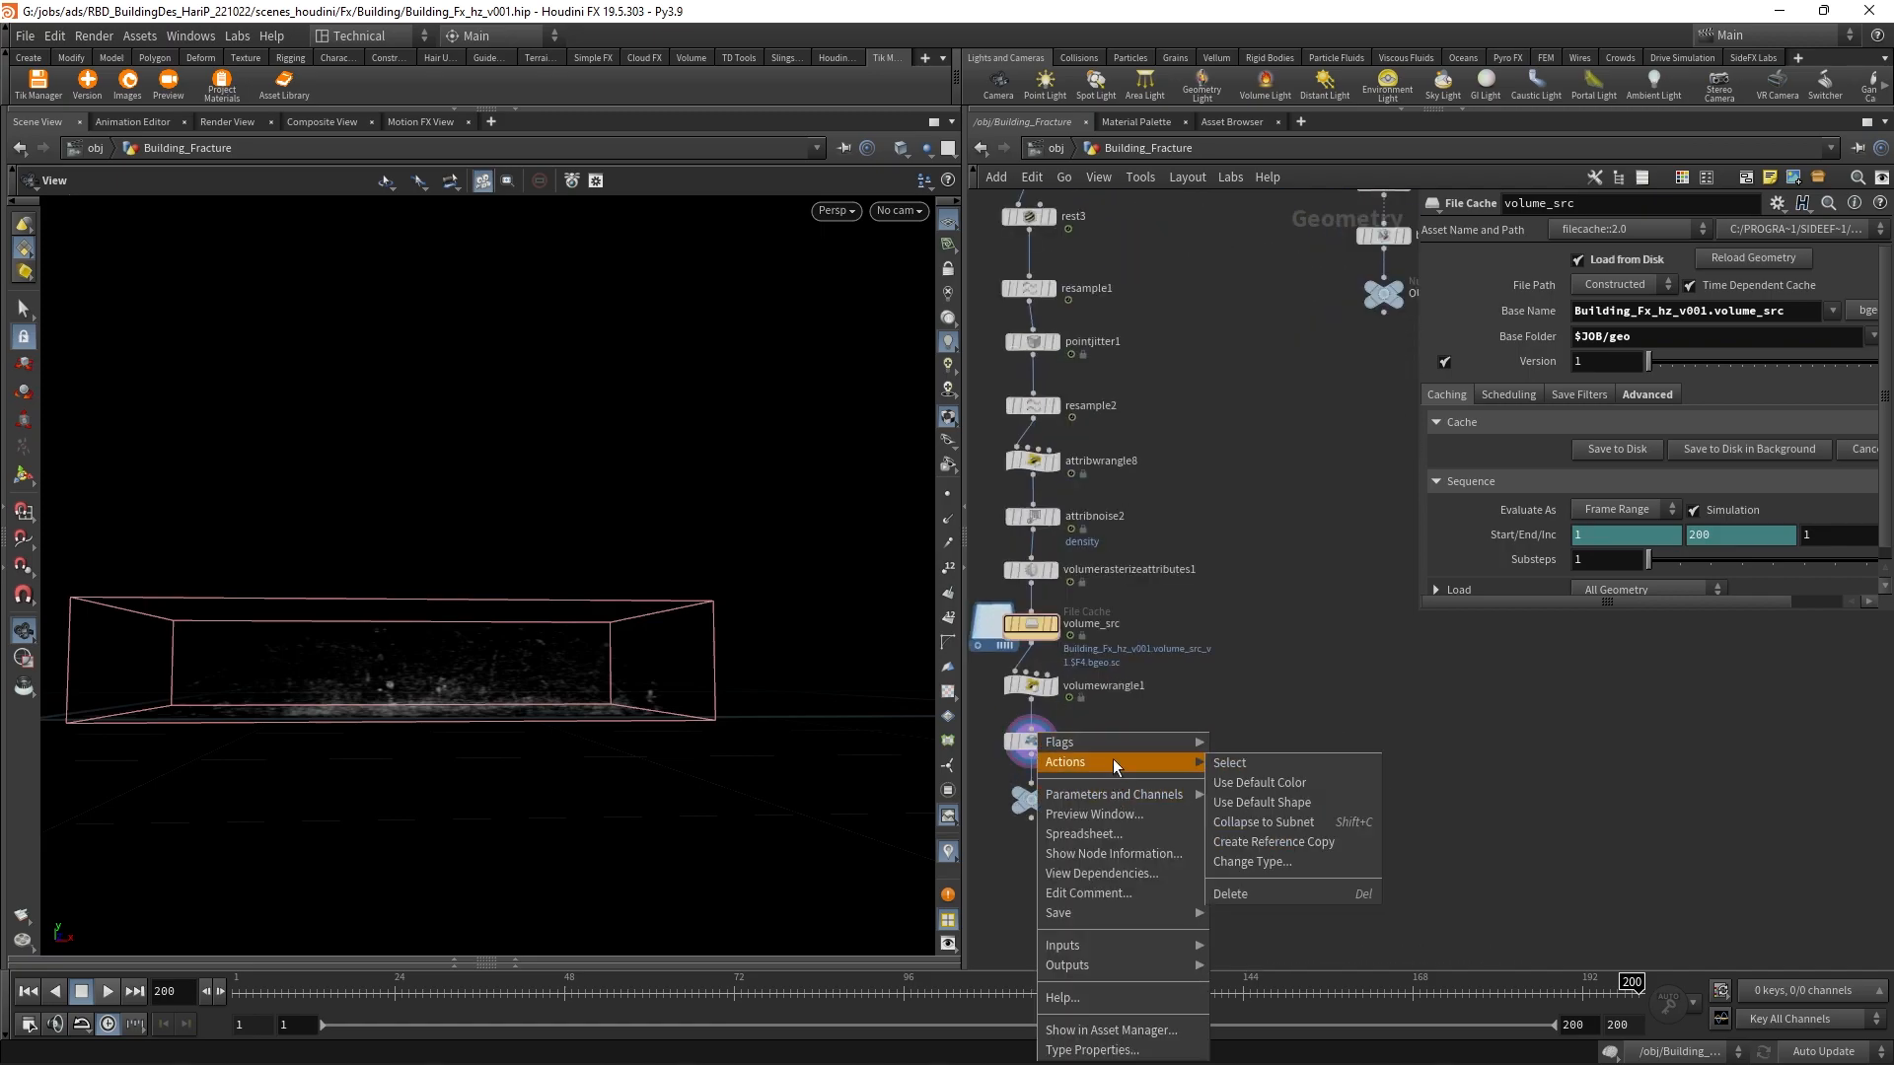
click(1272, 841)
drag(1398, 266, 1347, 416)
middle_drag(1343, 466, 984, 758)
drag(983, 702, 1027, 577)
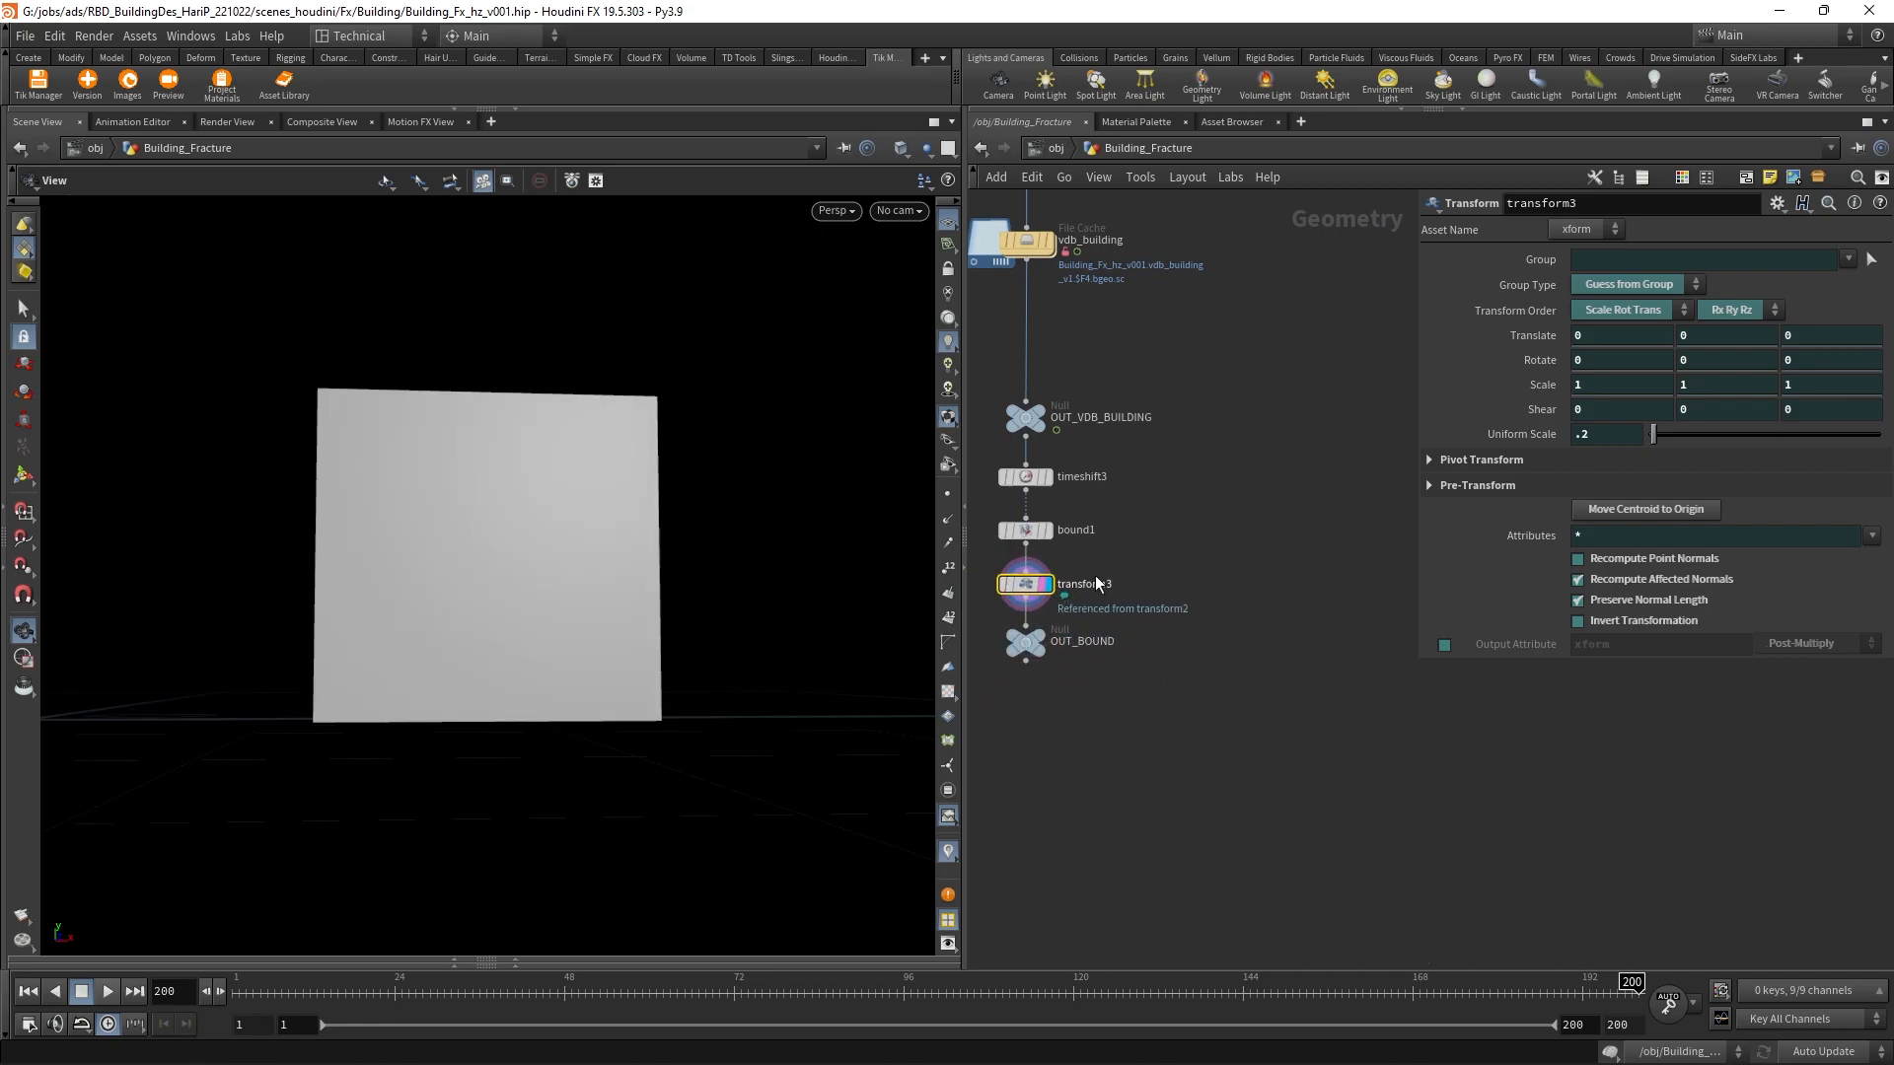
Step: Move the timeshift3, bound1, transform3 and OUT_BOUND nodes together to one side of OUT_VDB_BUILDING
middle_drag(1090, 582, 1208, 712)
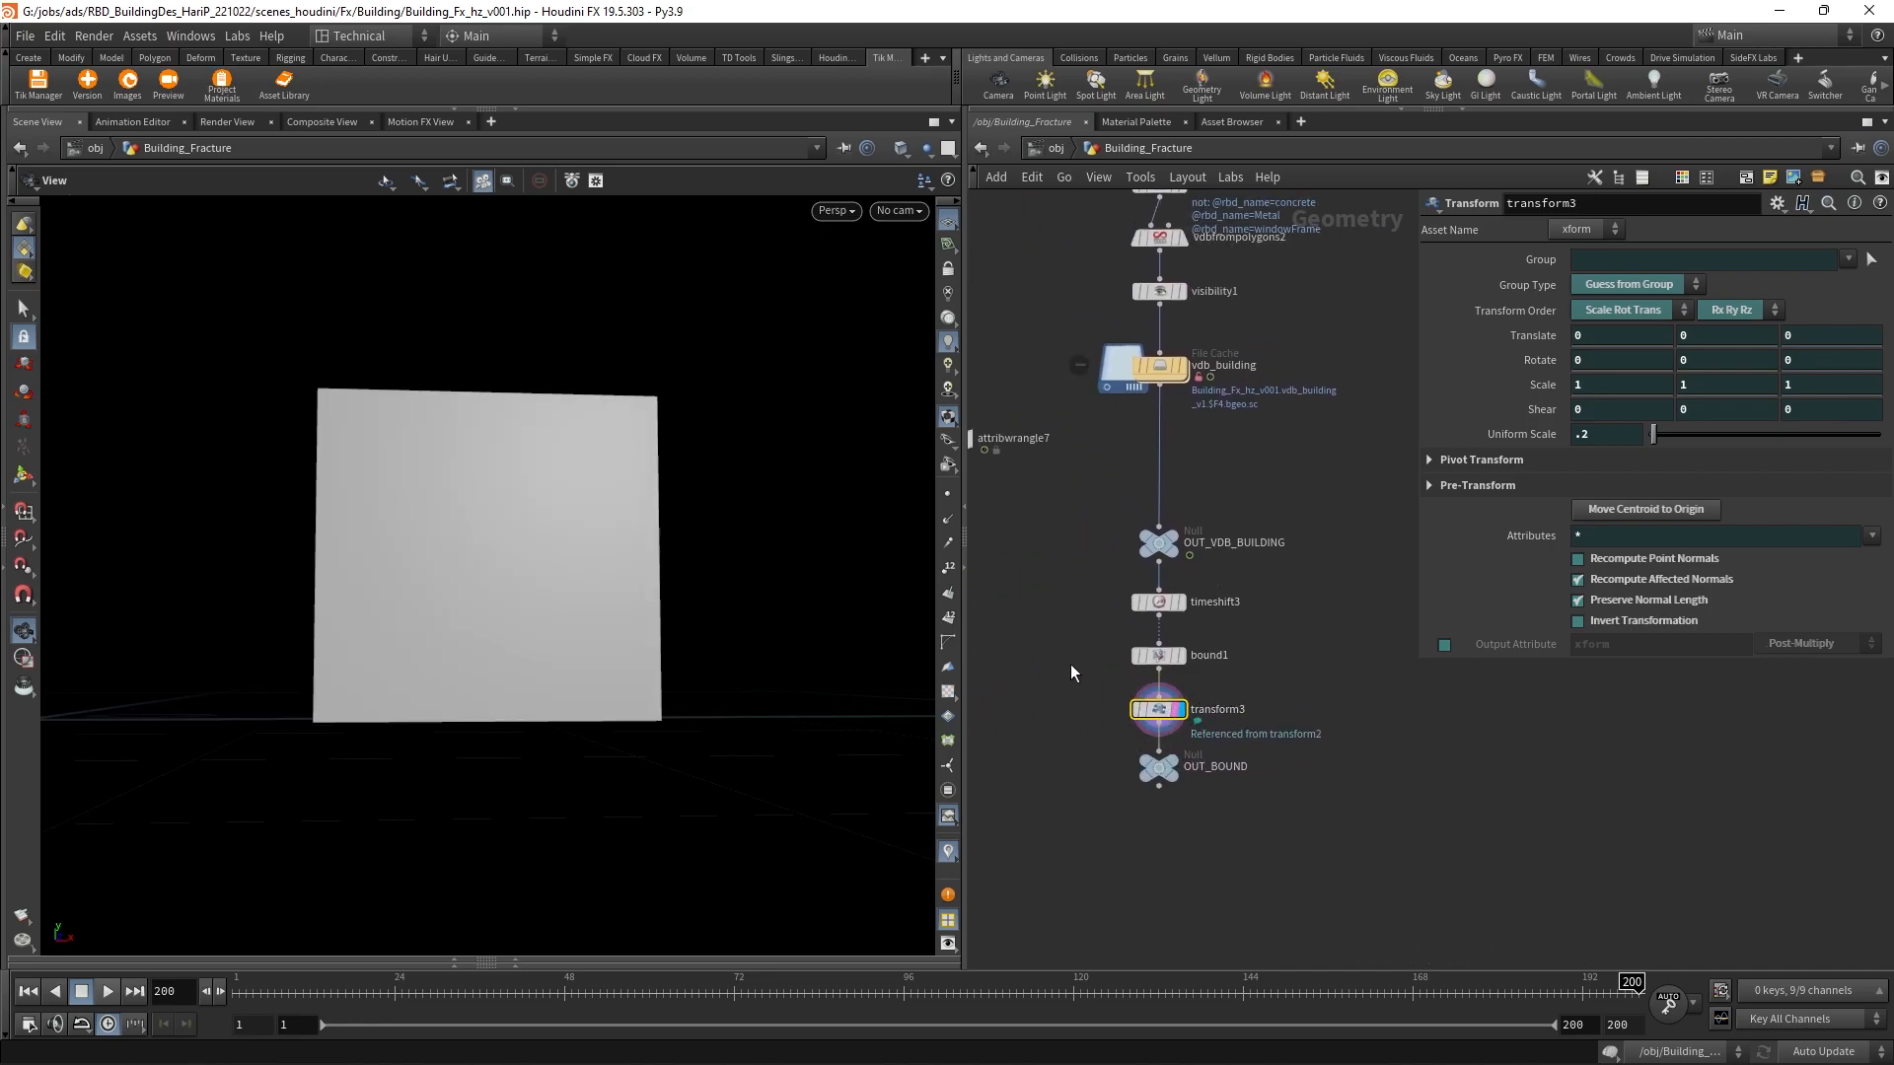
middle_drag(1075, 661, 1188, 685)
drag(1195, 602, 1407, 777)
drag(1284, 631, 1137, 627)
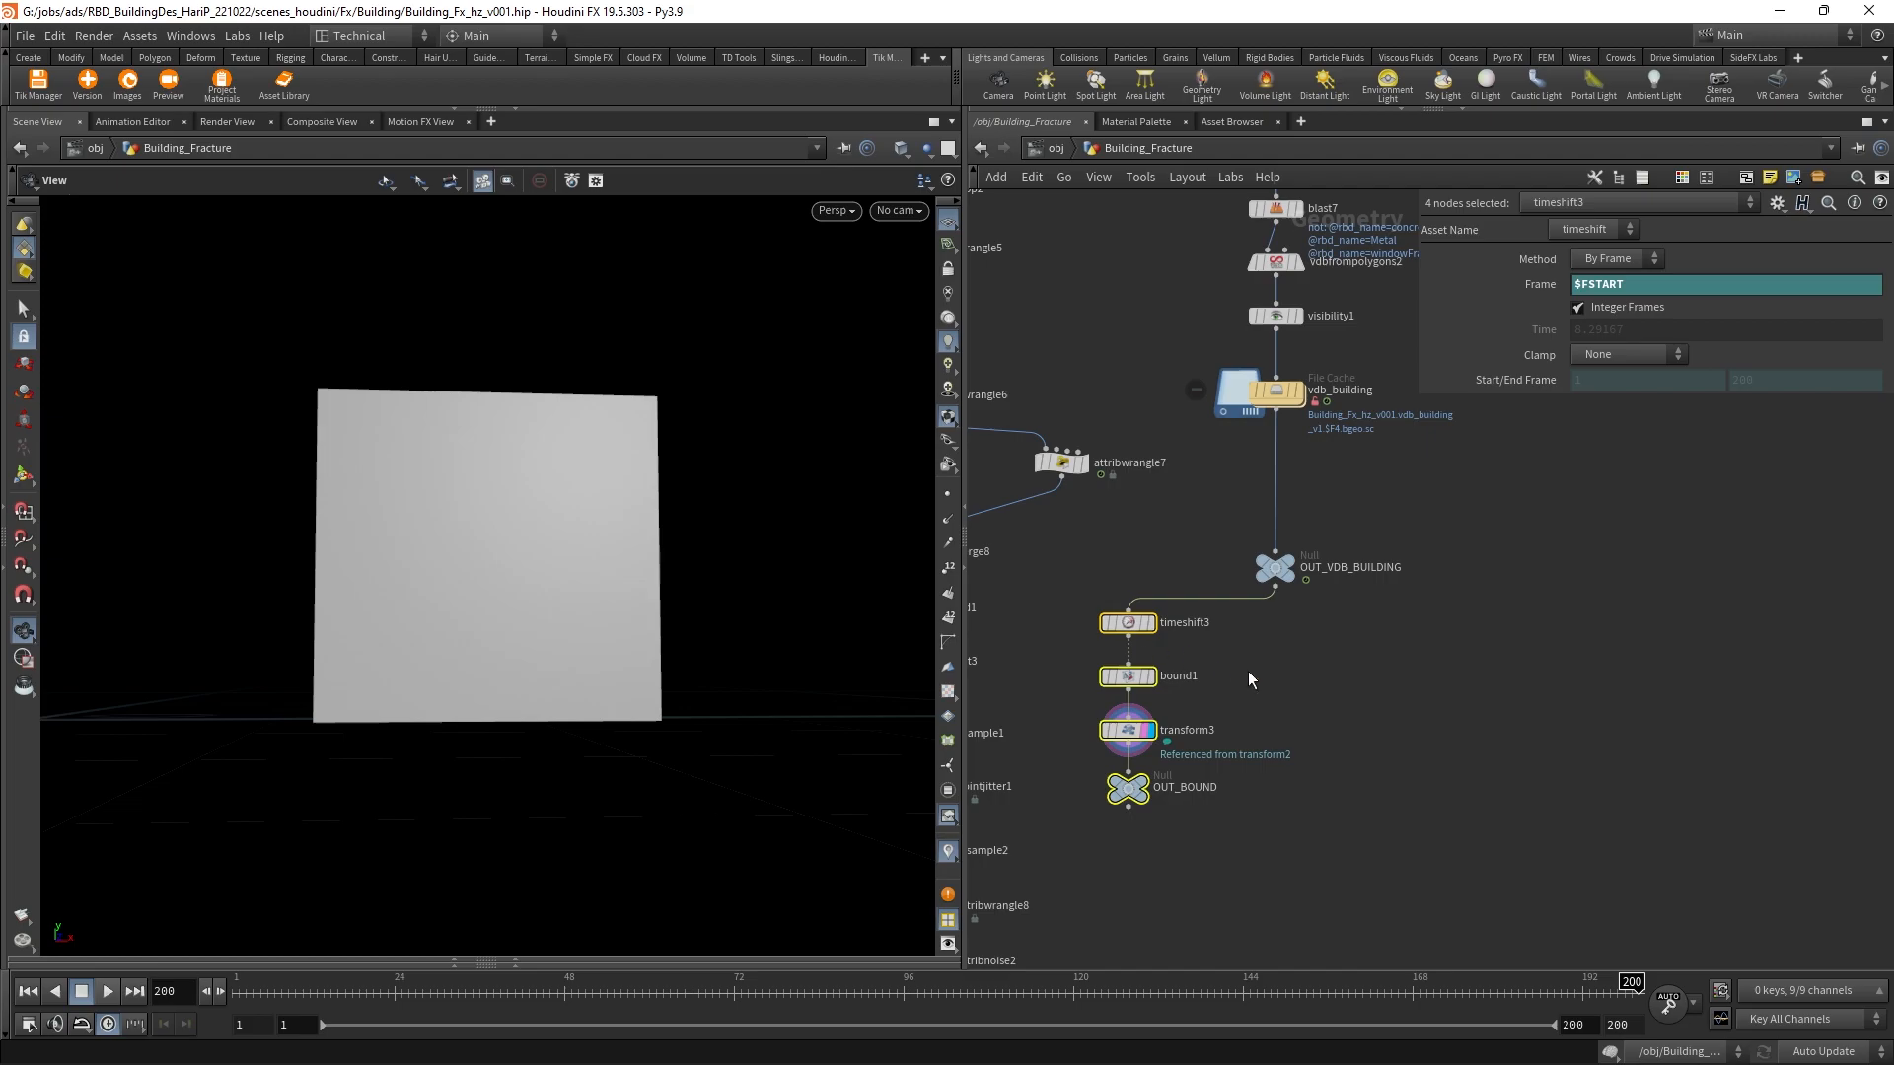
Step: Insert a duplicate of transform3 between vdb_building and OUT_VDB_BUILDING, and delete transform3 from the bounds branch
click(1221, 664)
alt+drag(1129, 738, 1275, 520)
click(1130, 733)
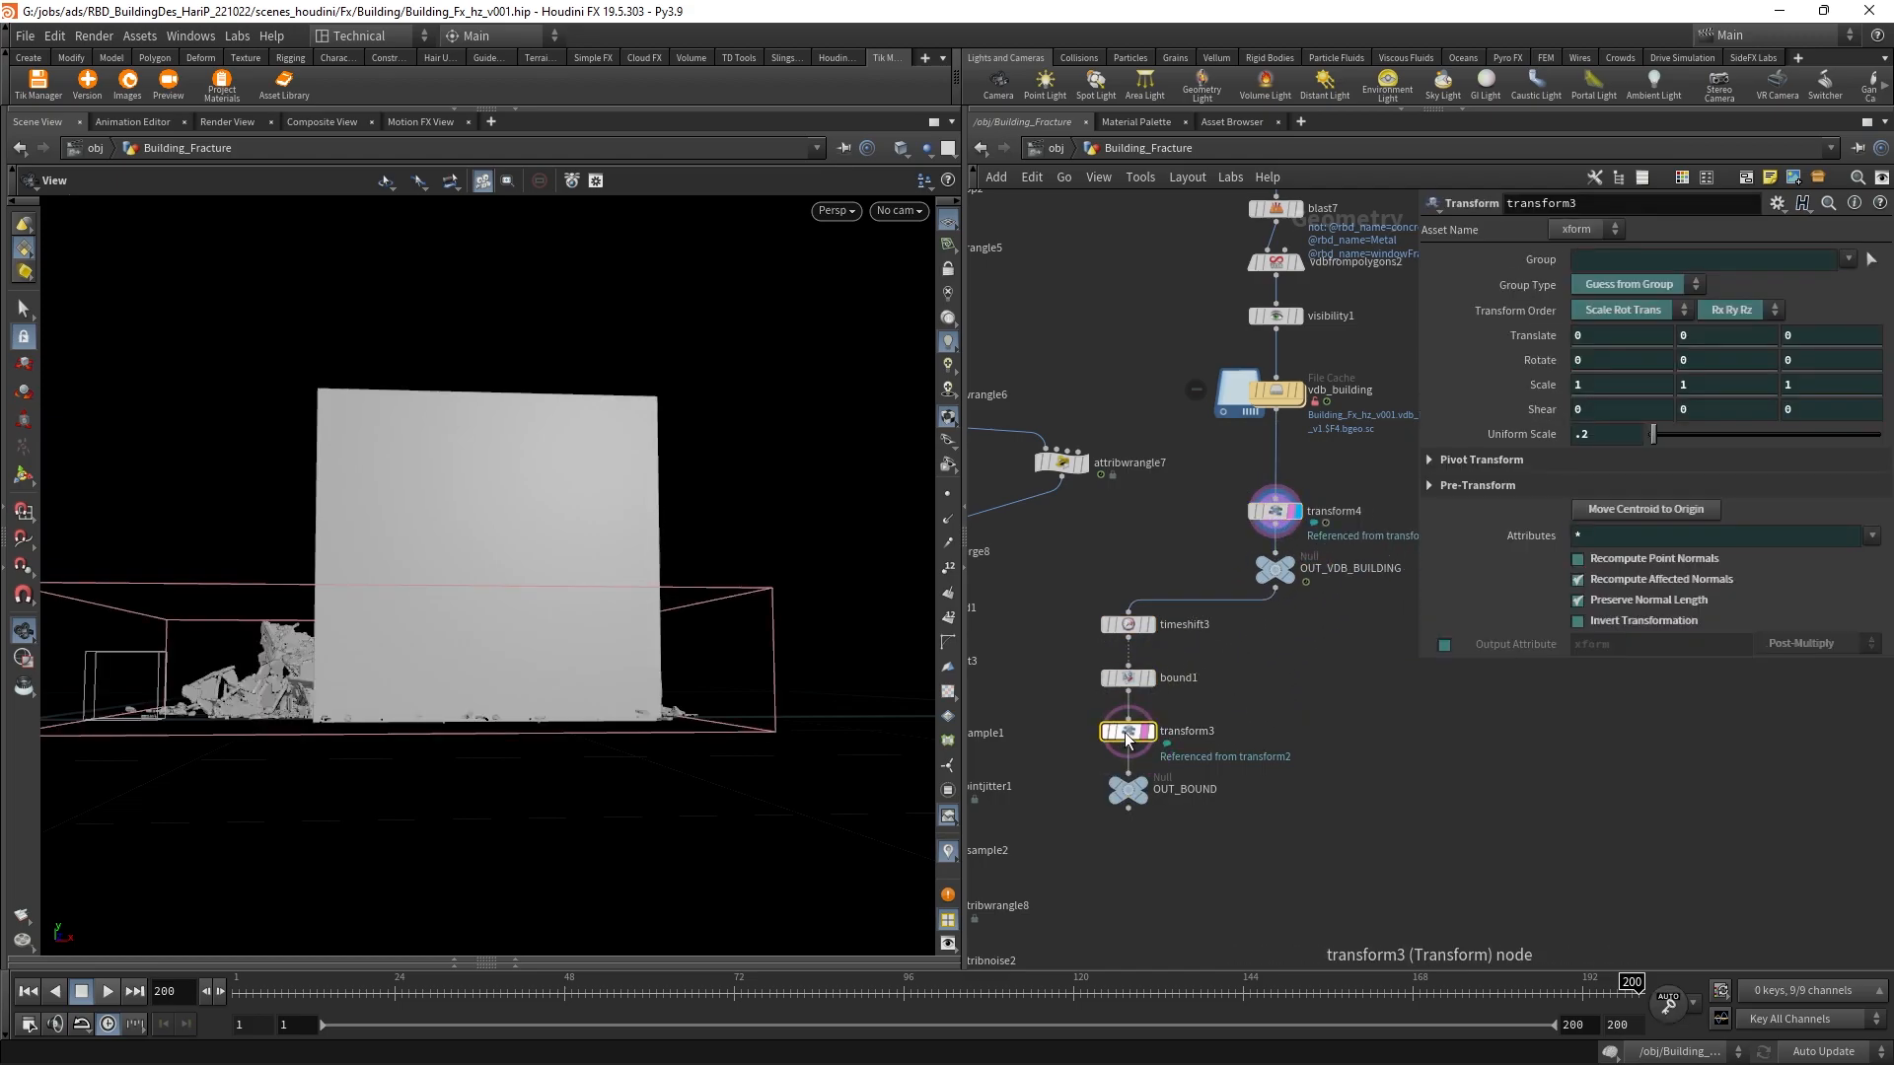
key(Delete)
Step: Examine the scaled building VDB around transform4 at several frames, checking the node information of transform4 and OUT_VDB_BUILDING
click(1294, 515)
drag(771, 653, 562, 592)
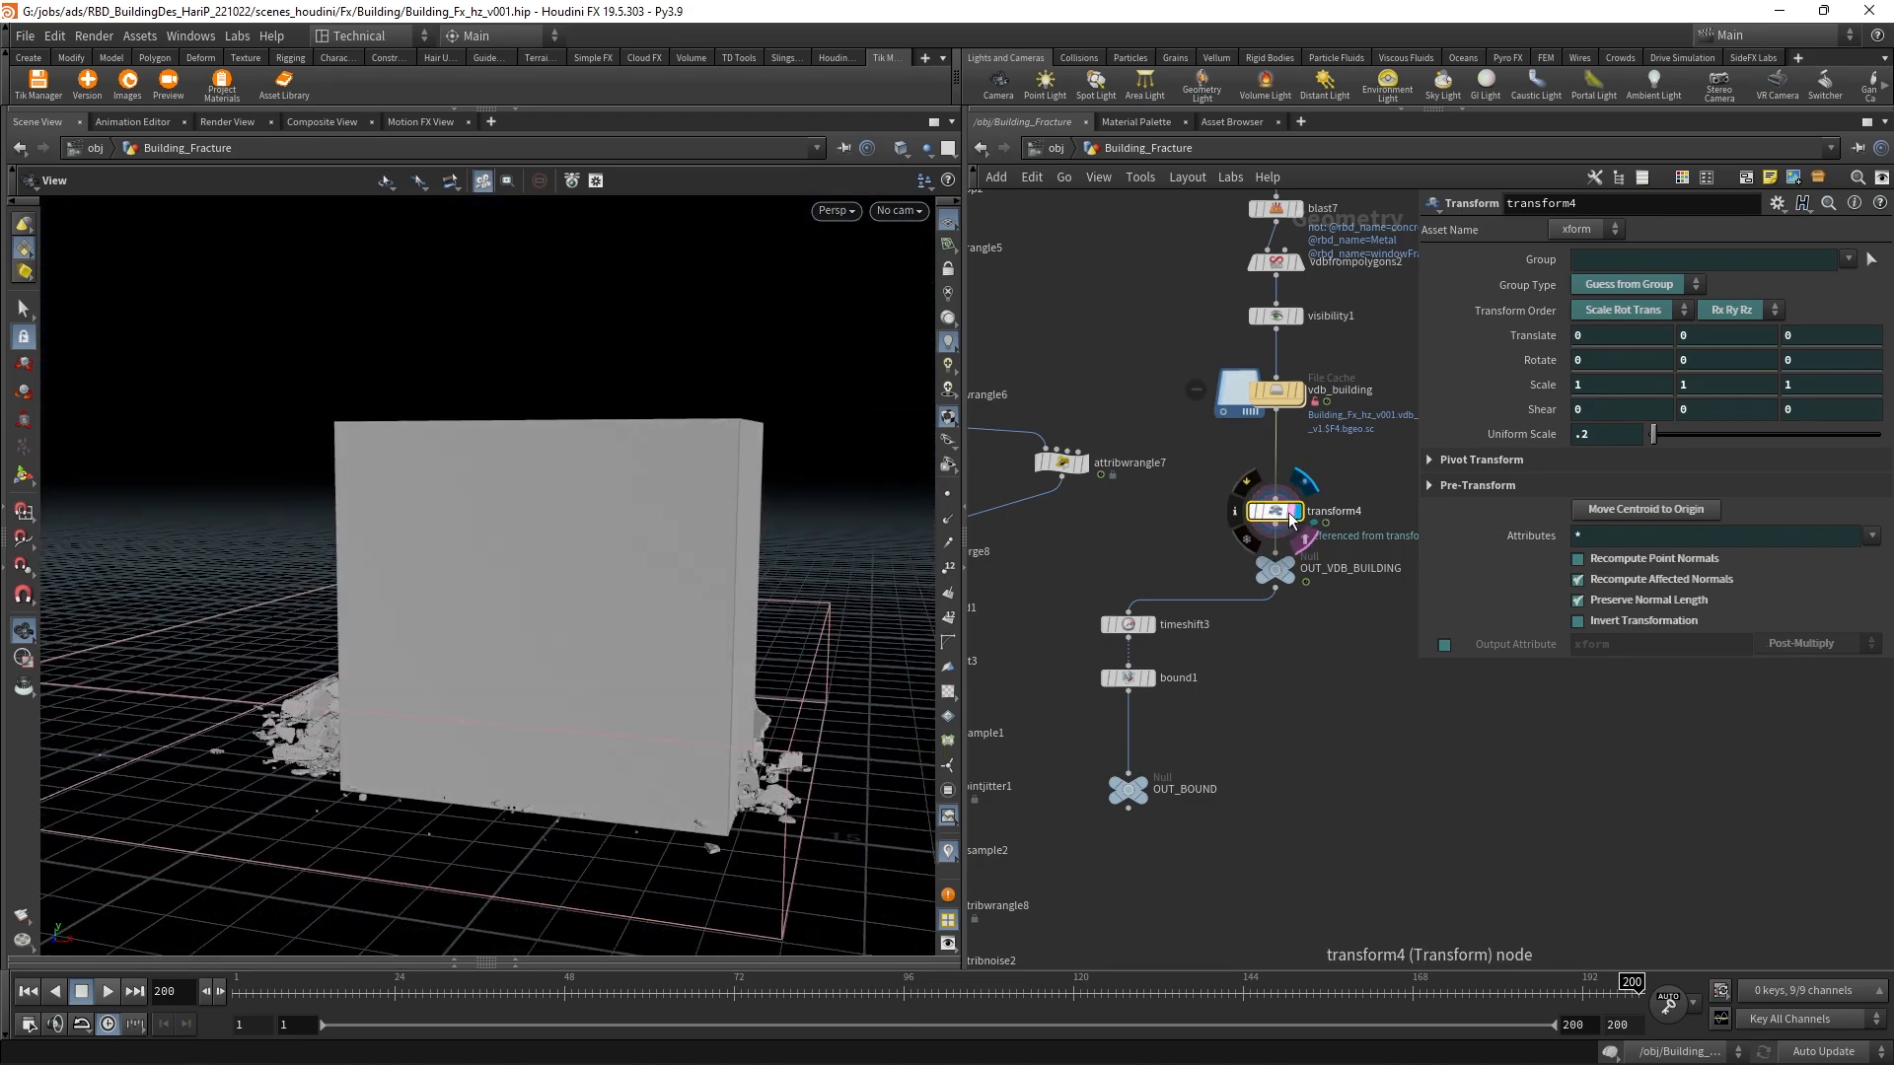
click(232, 125)
click(47, 123)
drag(495, 594, 537, 555)
click(1253, 485)
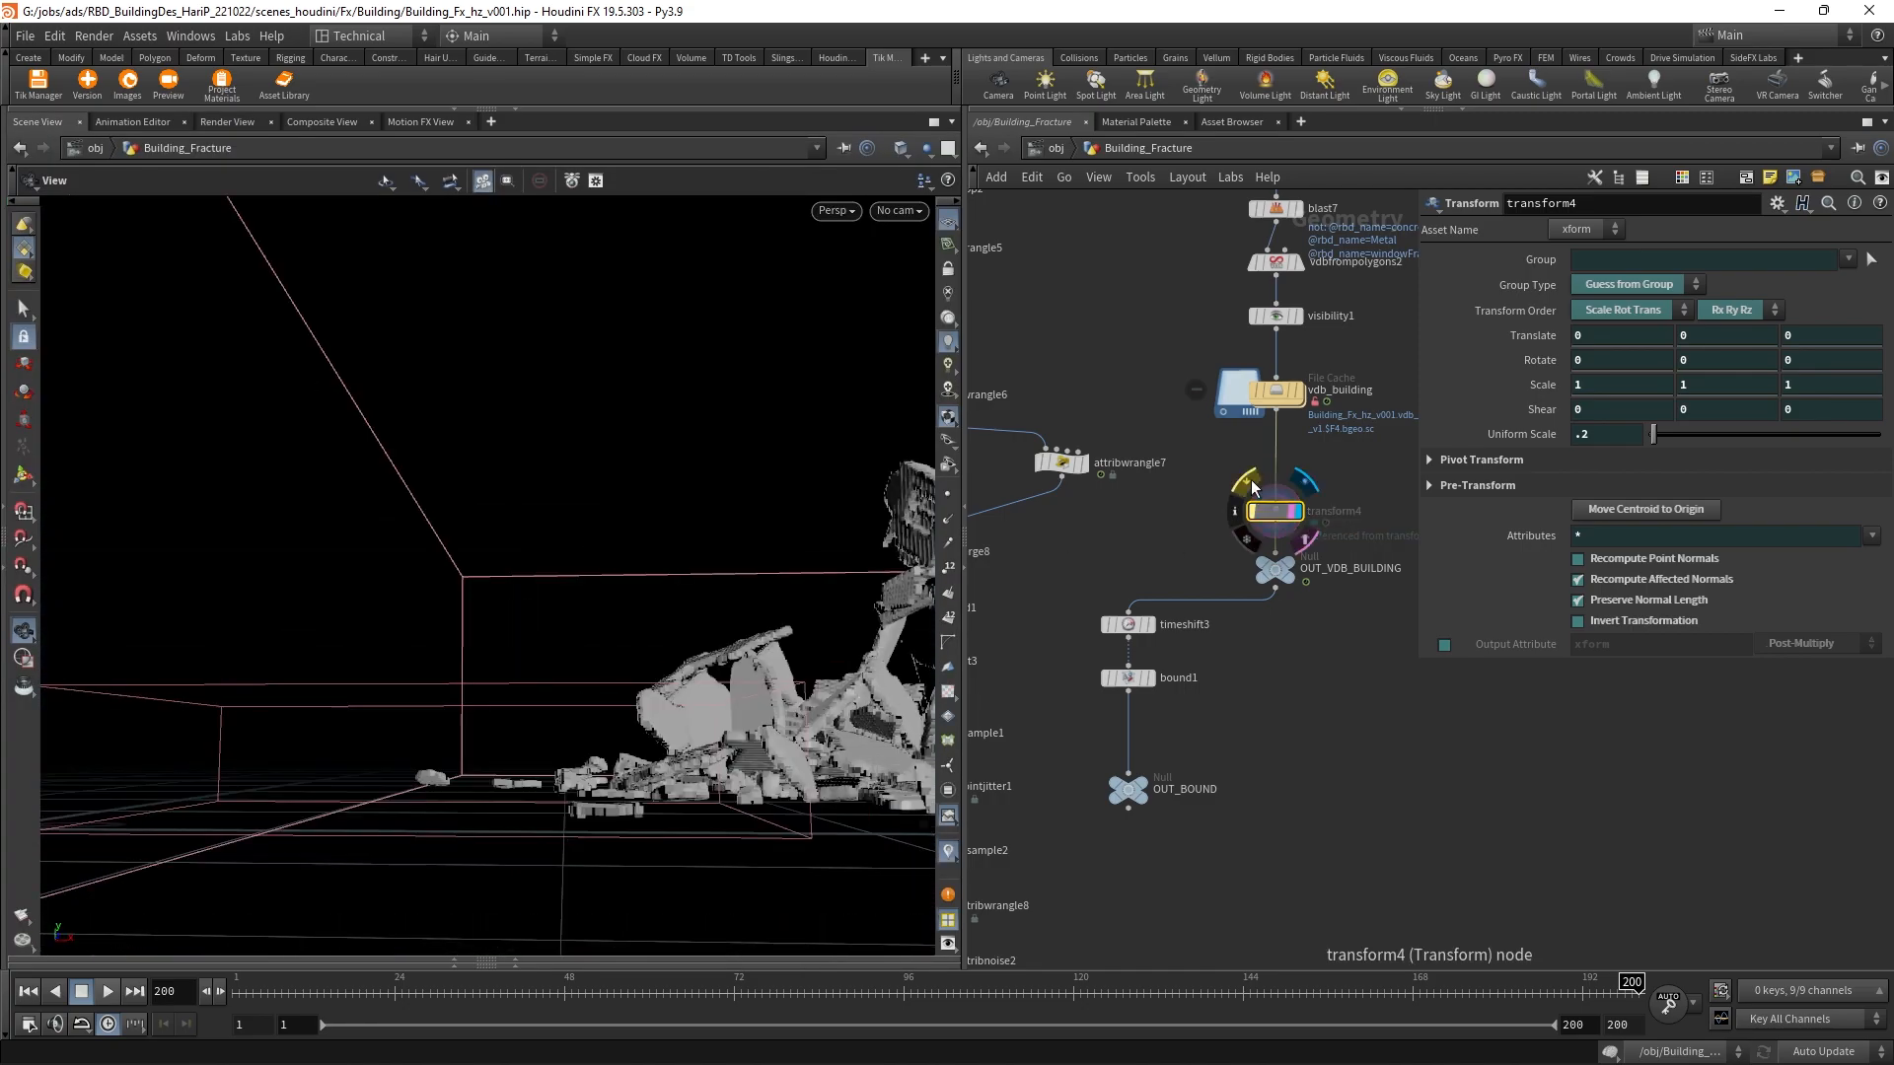
scroll(710, 649, down, 3)
middle_click(1302, 523)
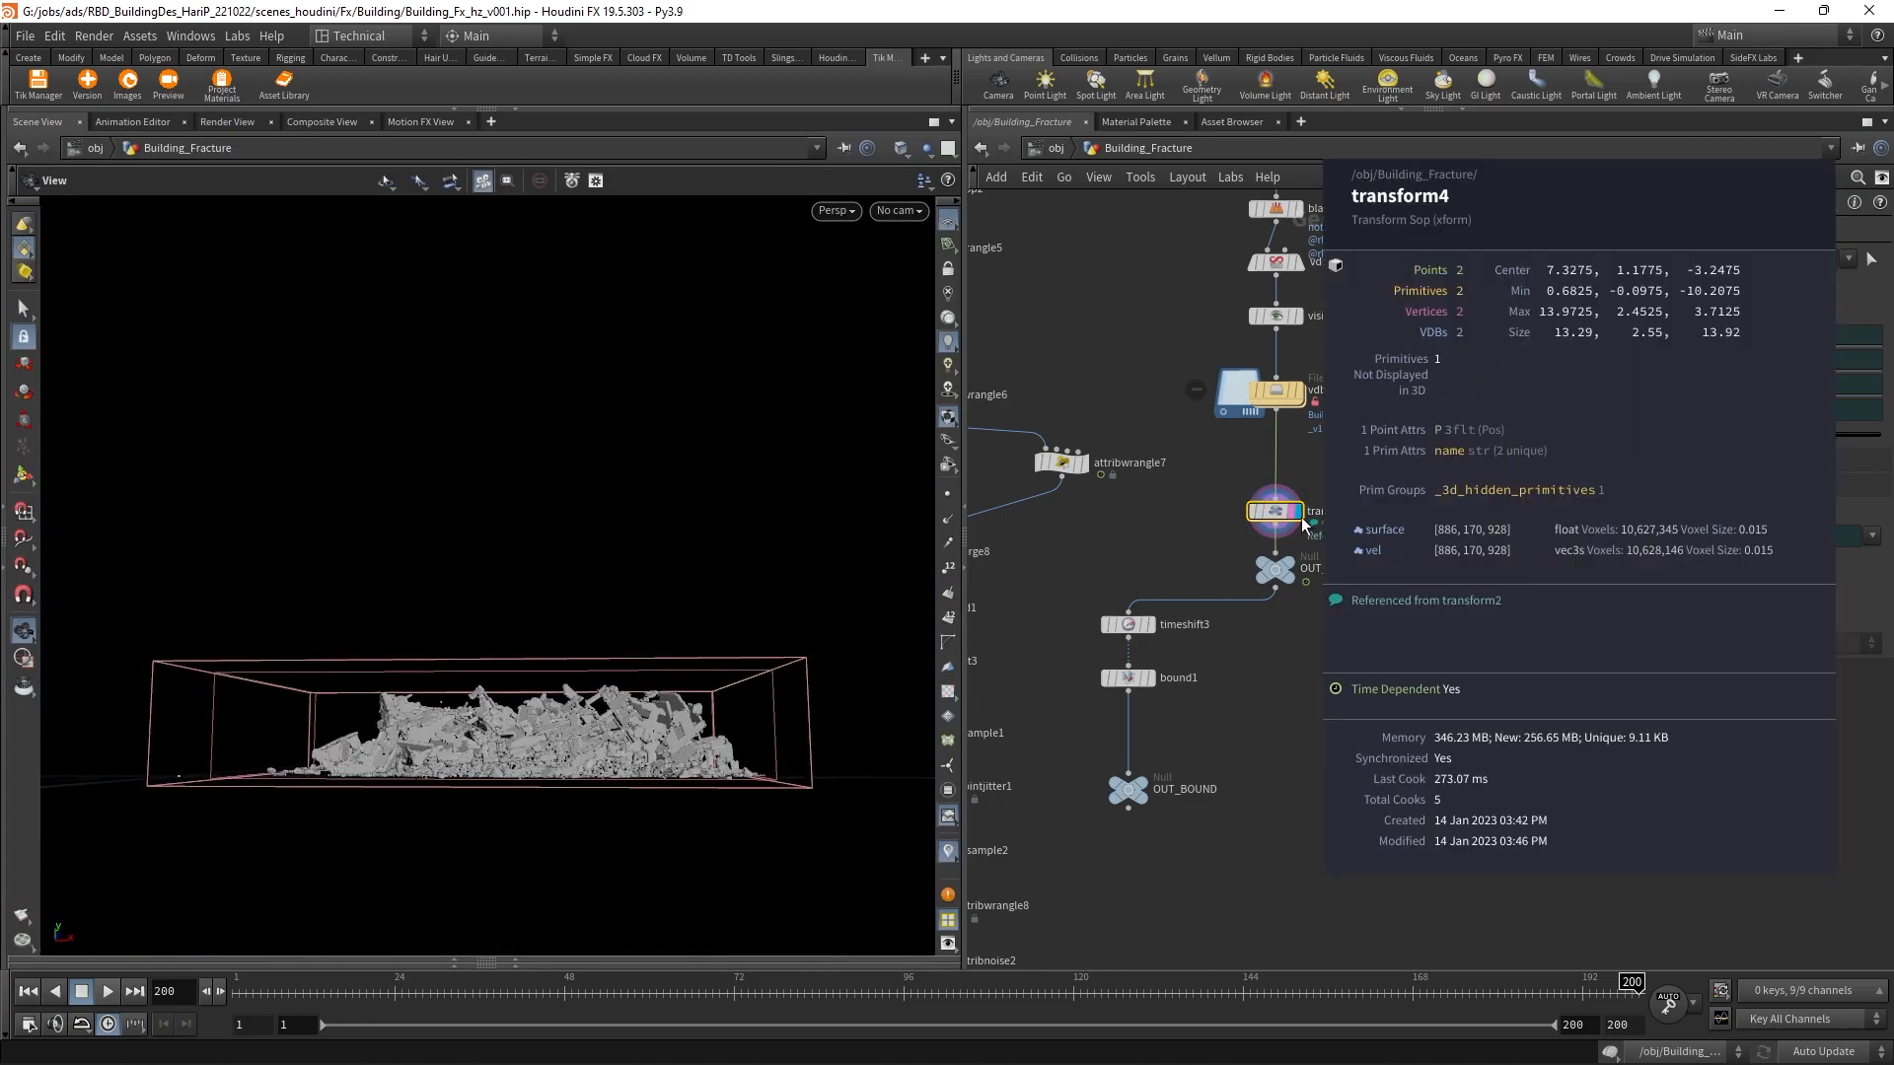
click(555, 992)
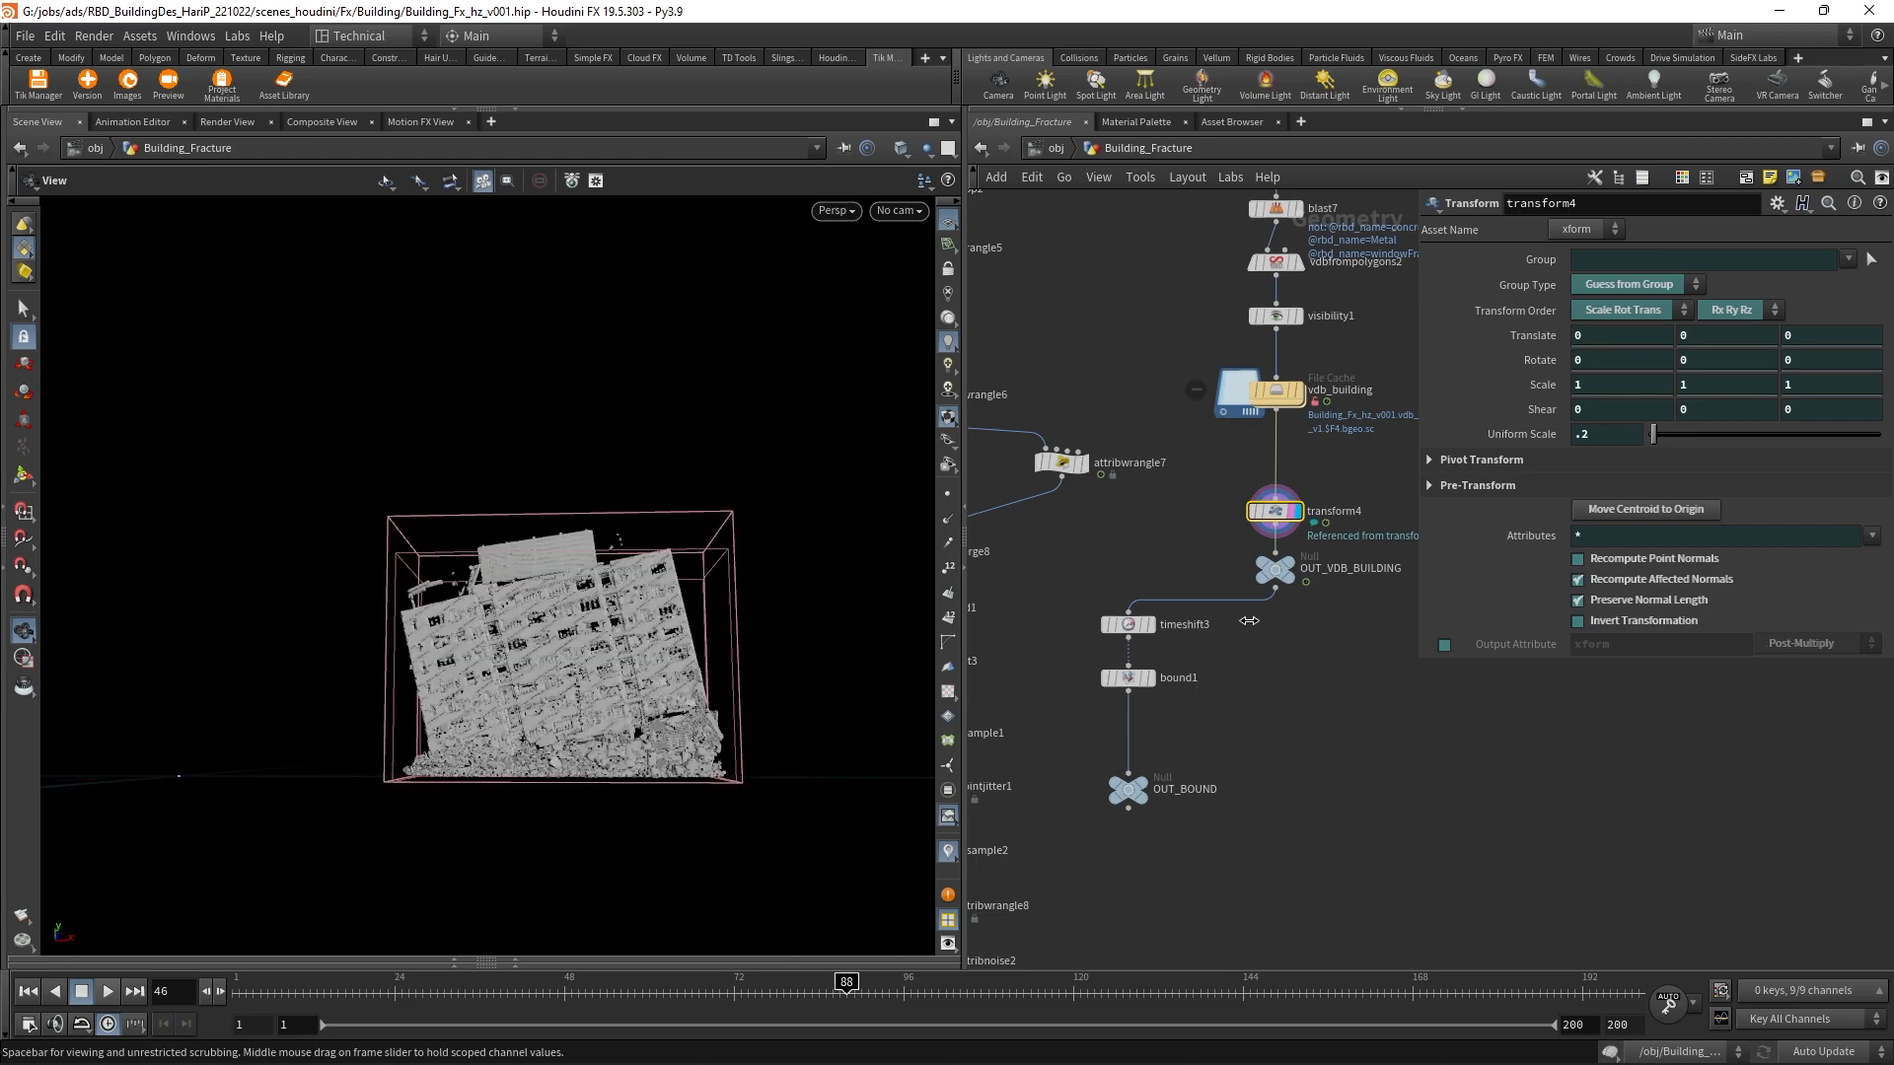
middle_click(1274, 570)
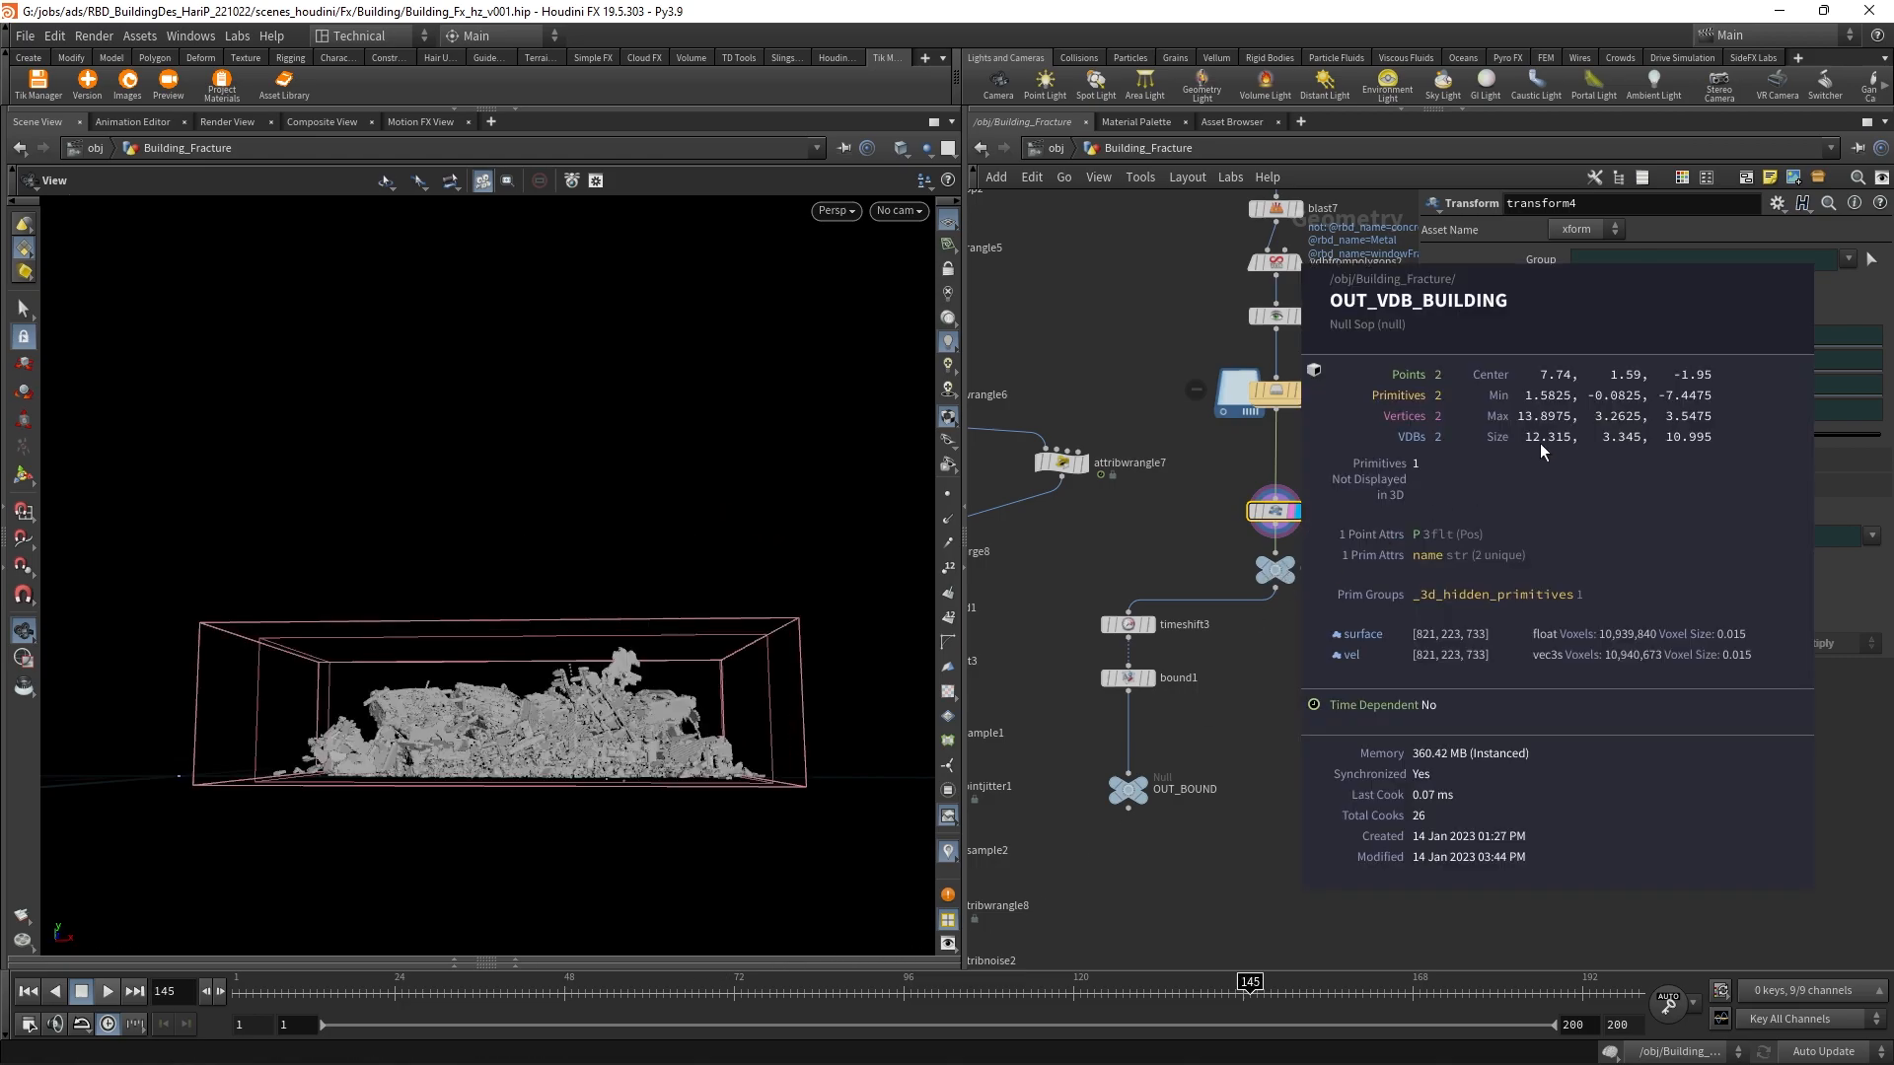
Step: Add a DOP Network node below the source branches in Building_Fracture
scroll(1297, 594, down, 8)
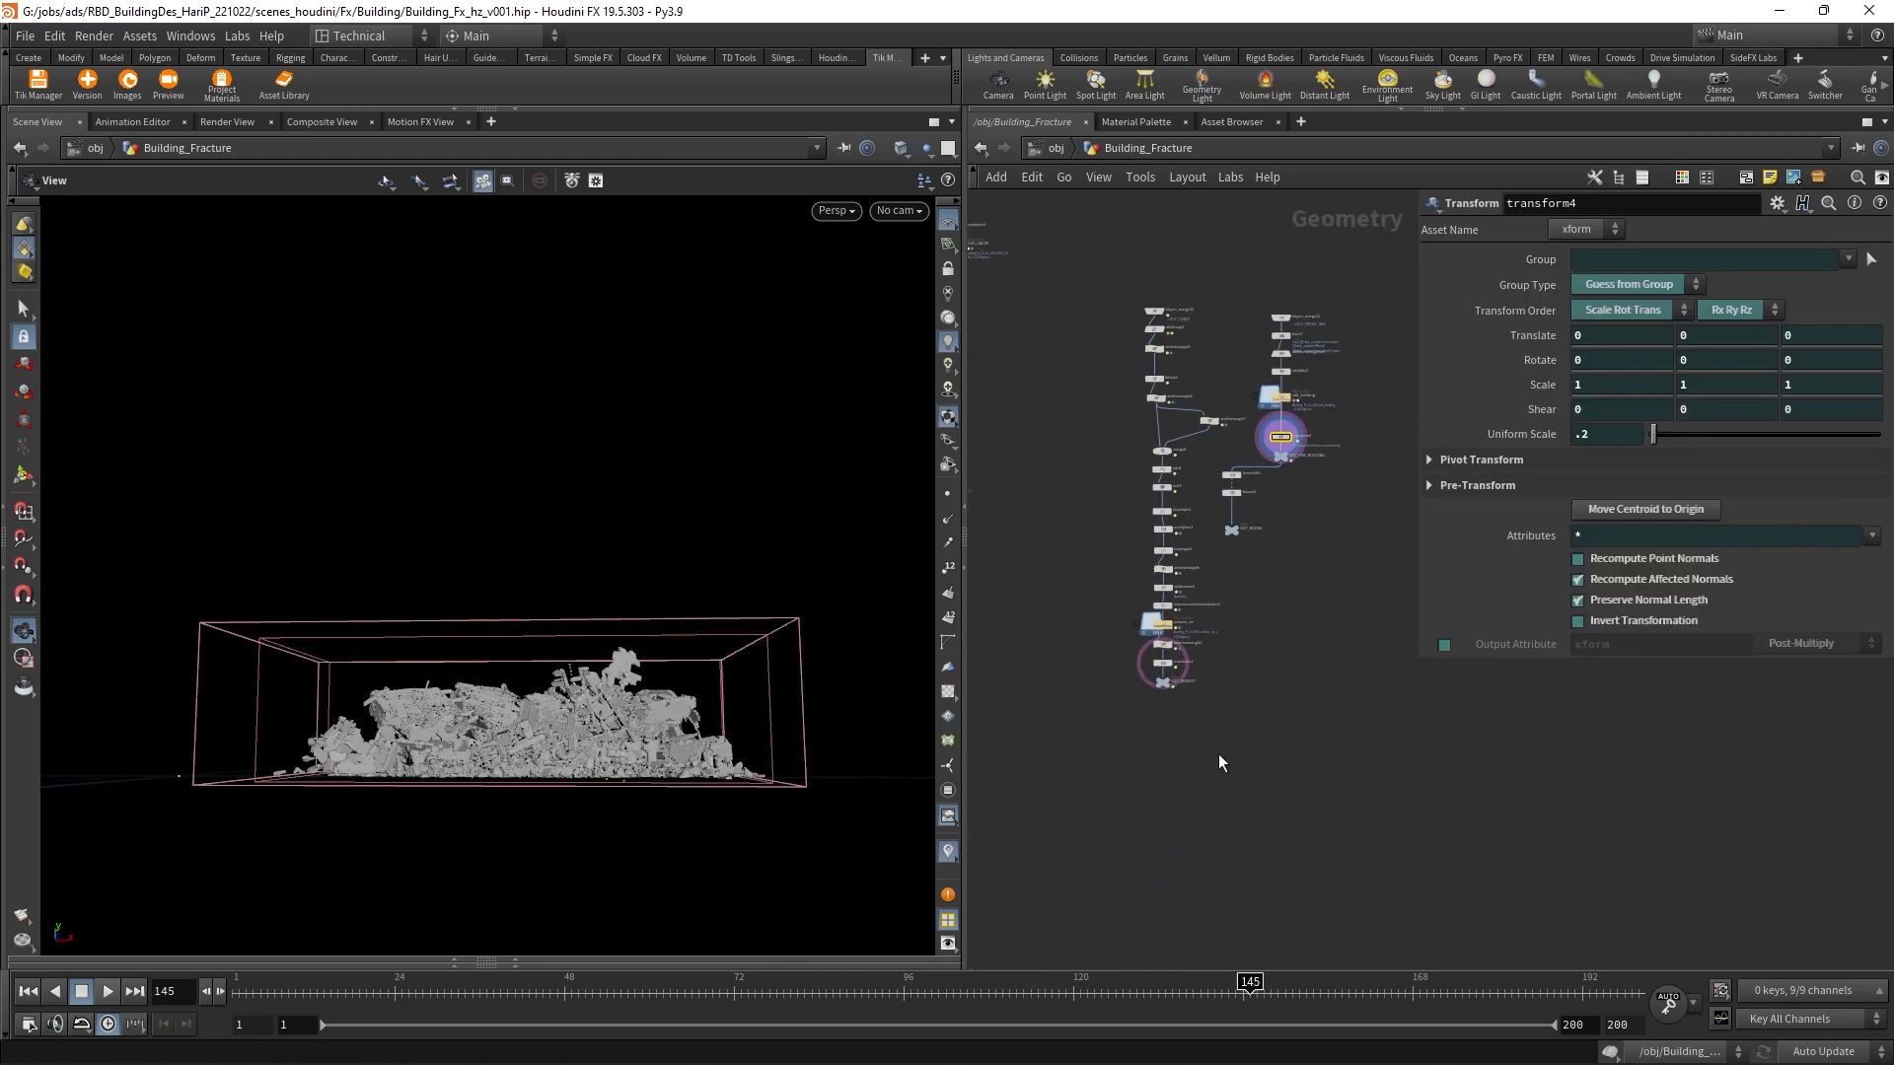
scroll(1321, 731, up, 5)
key(Tab)
text(dopn)
key(Return)
click(1146, 712)
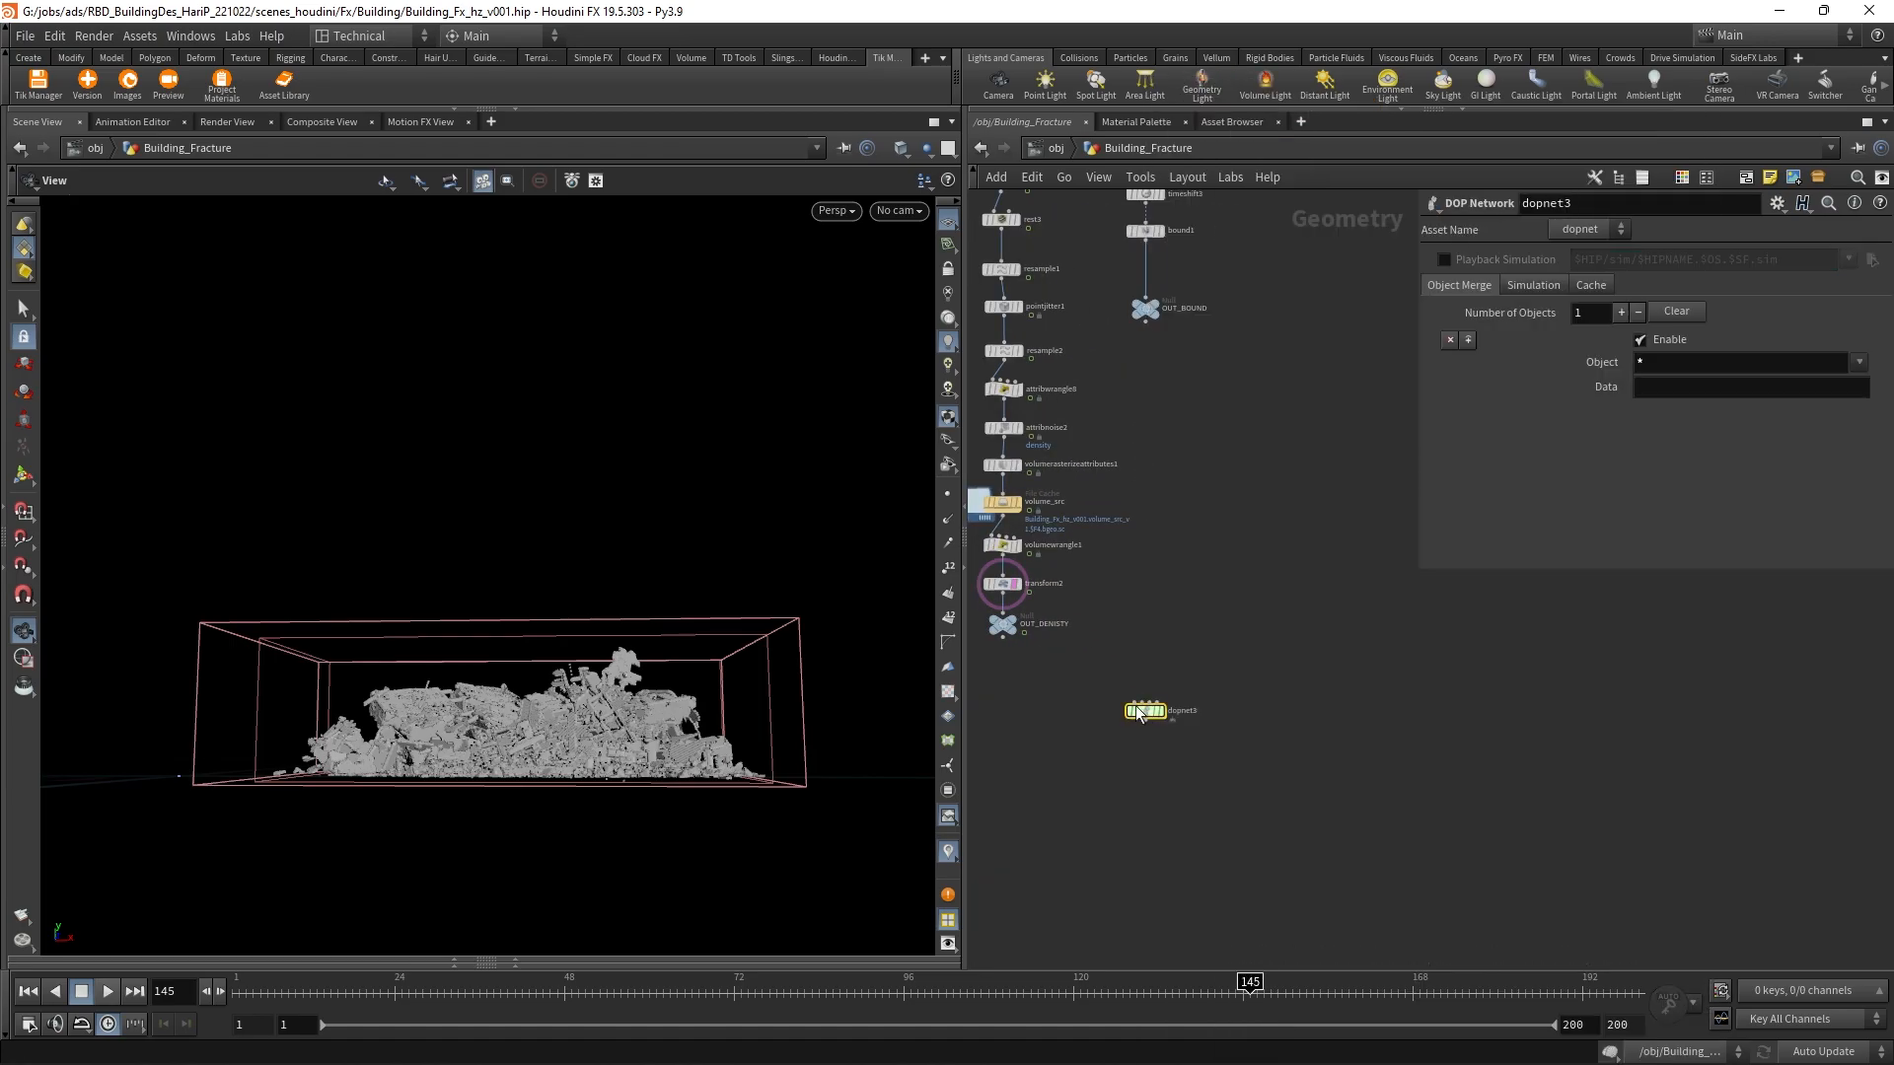
Step: Wire OUT_DENISTY into the DOP network's first input and OUT_BOUND into its second input
scroll(1022, 635, up, 2)
drag(1005, 651, 1170, 262)
middle_drag(1174, 253, 1109, 454)
drag(1152, 481, 1082, 293)
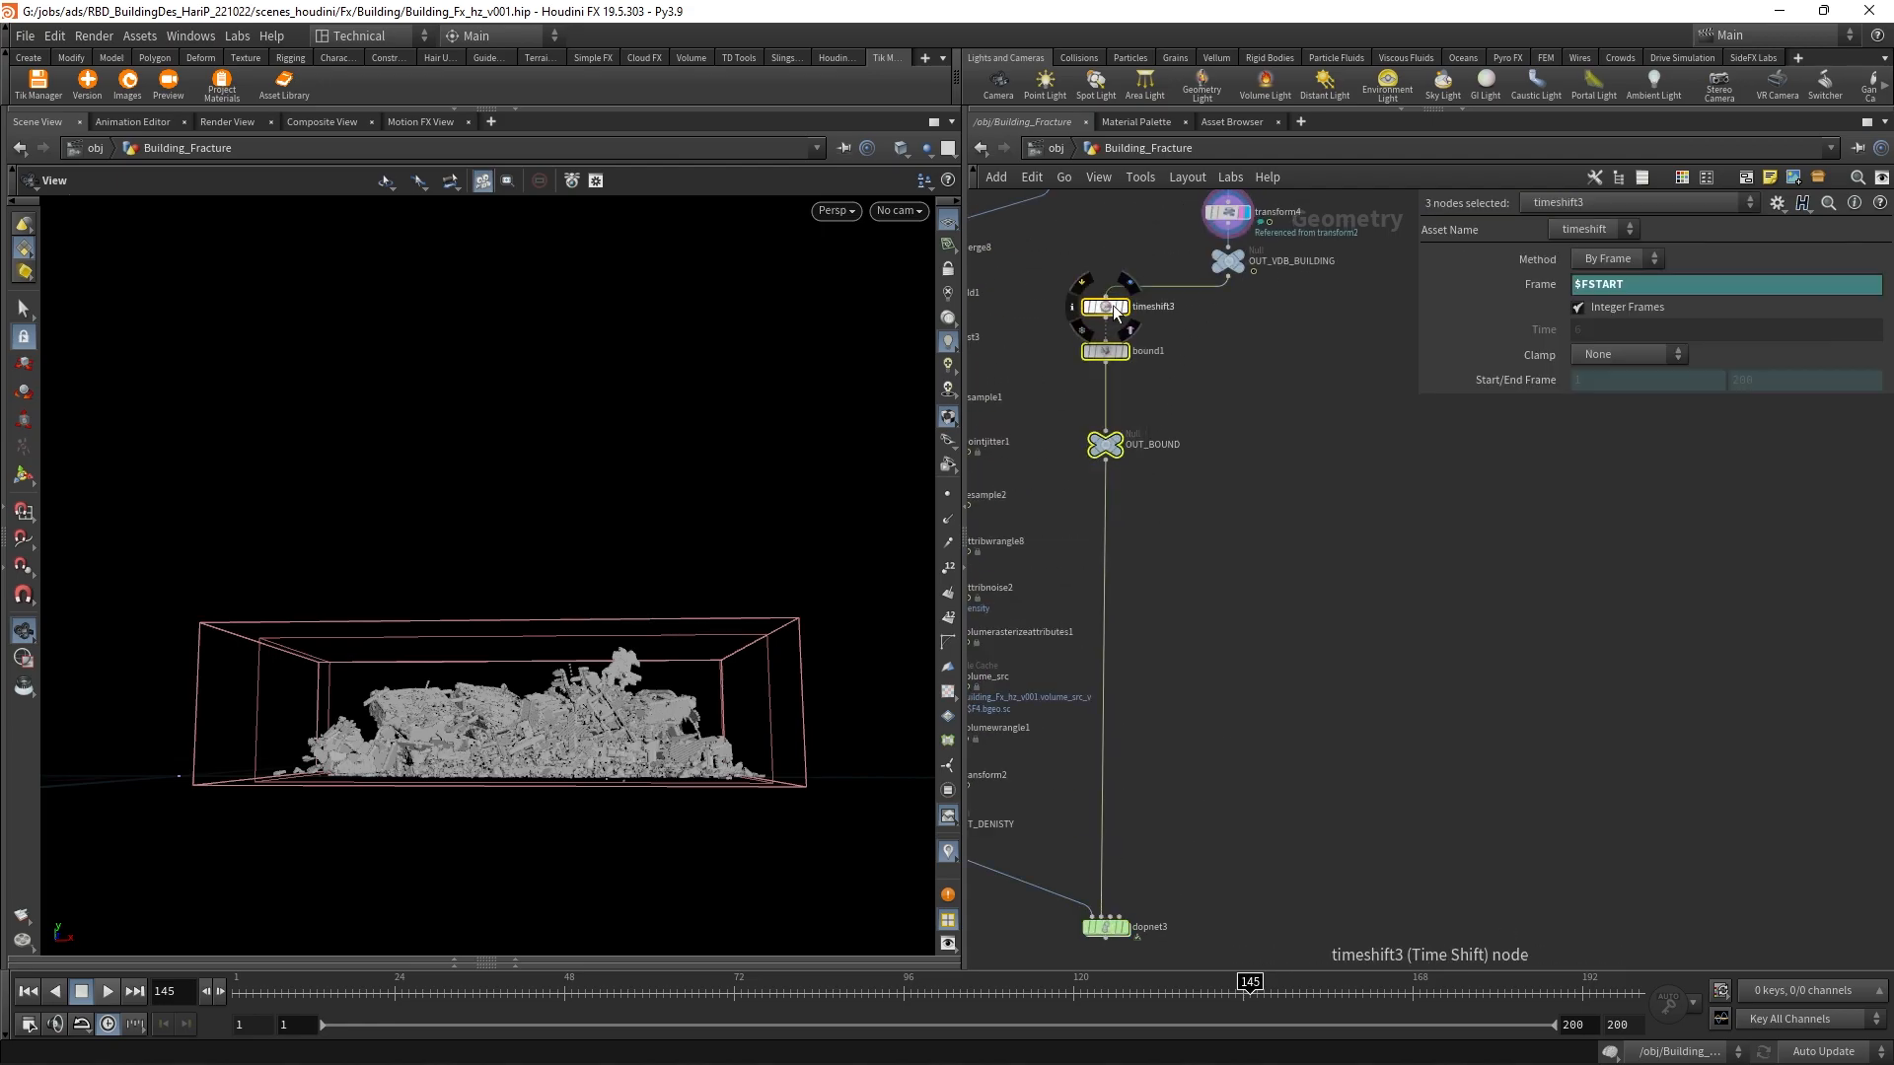
Step: Wire OUT_VDB_BUILDING into the DOP network's second input in place of OUT_BOUND, routing the wire through a dot
click(1156, 504)
click(1229, 273)
key(Escape)
click(1229, 277)
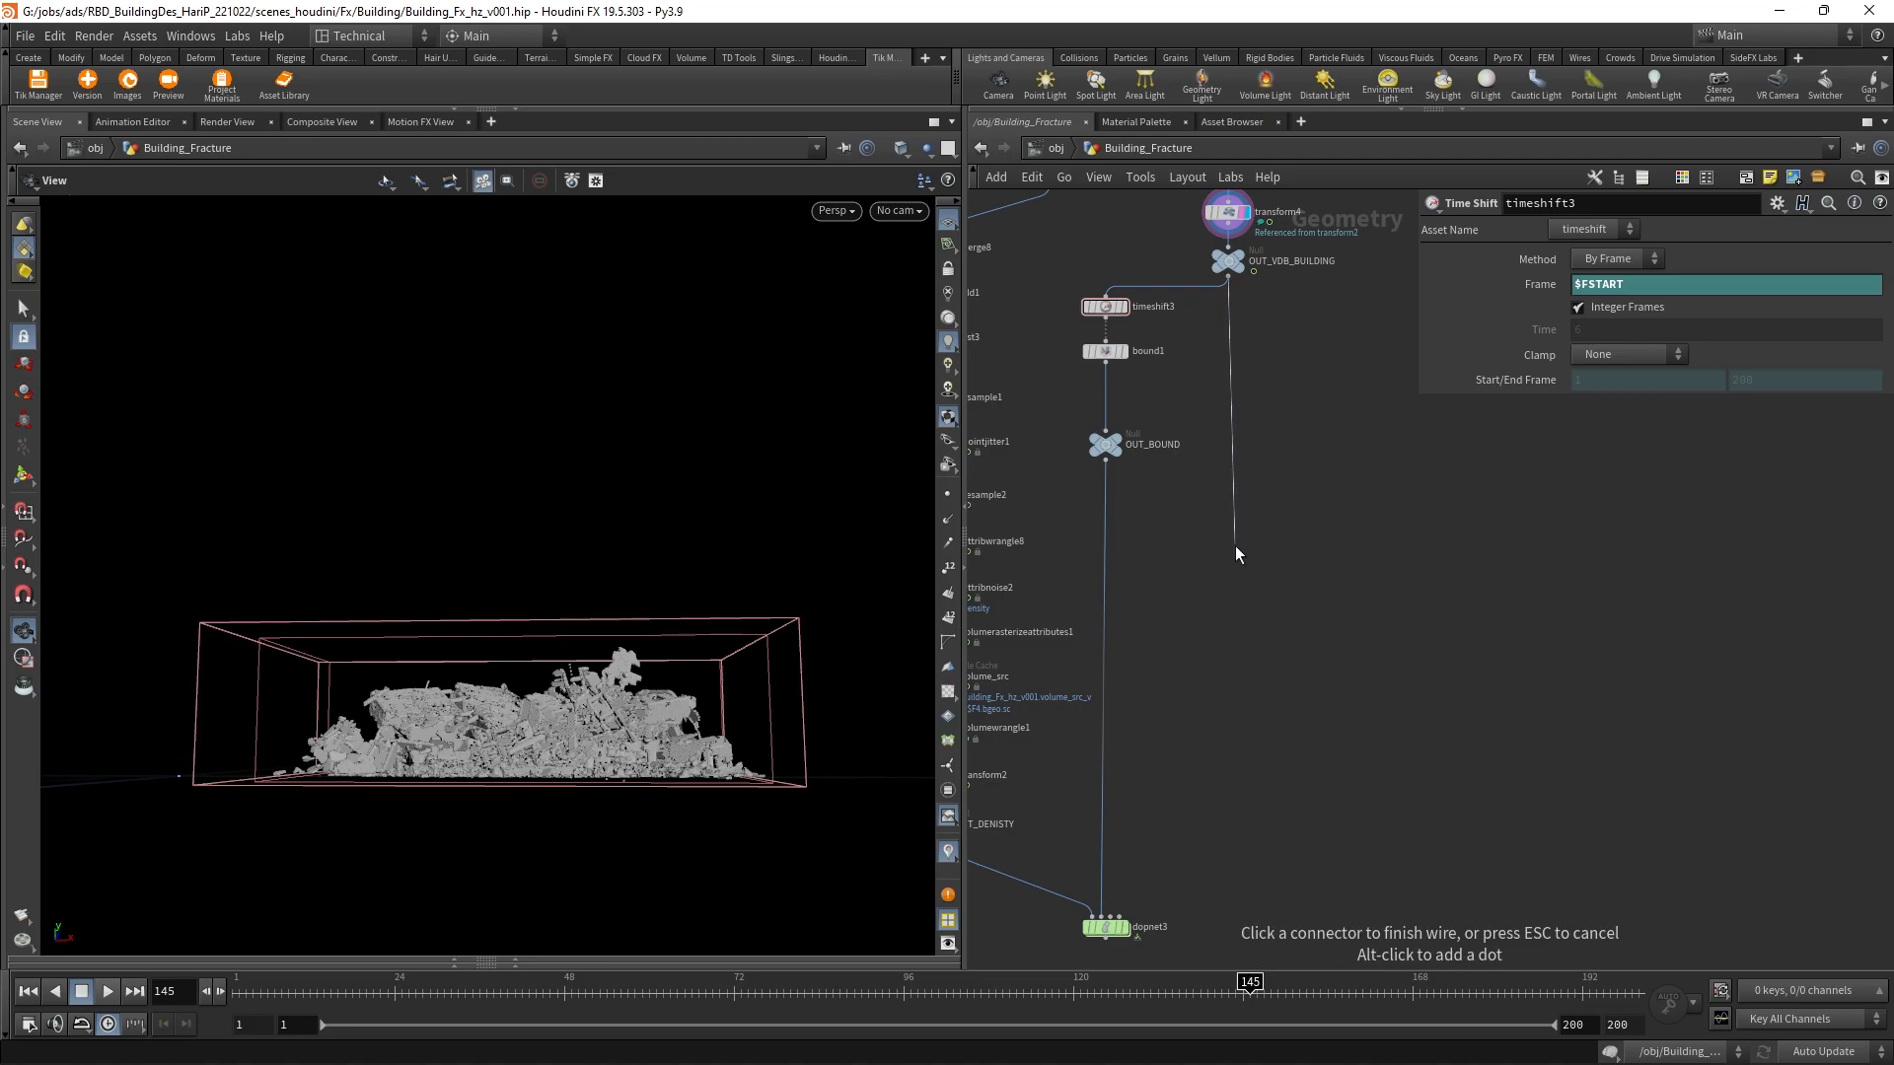
click(1101, 917)
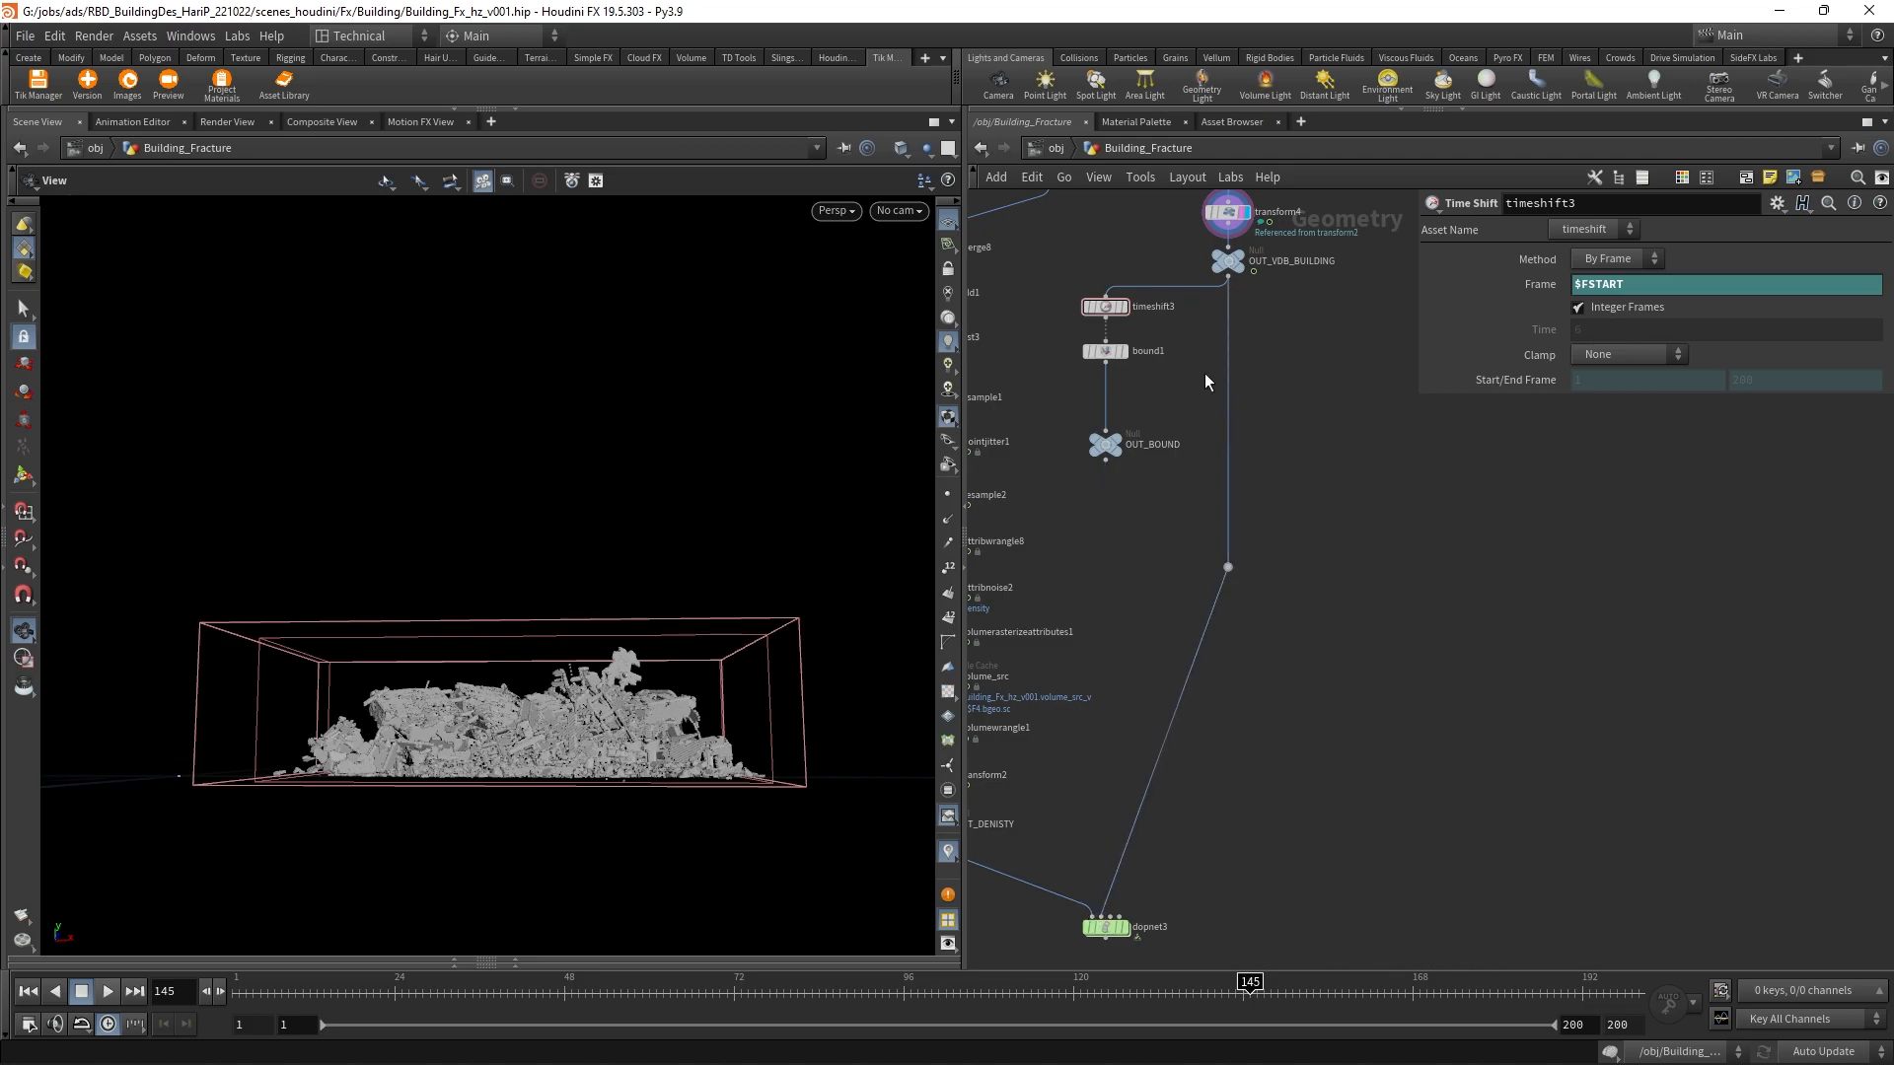
Step: Enter the new DOP network and return the timeline to frame 1
middle_drag(1149, 890, 1387, 584)
scroll(1387, 584, up, 3)
click(1312, 648)
click(1336, 649)
click(1347, 650)
key(ctrl+Up)
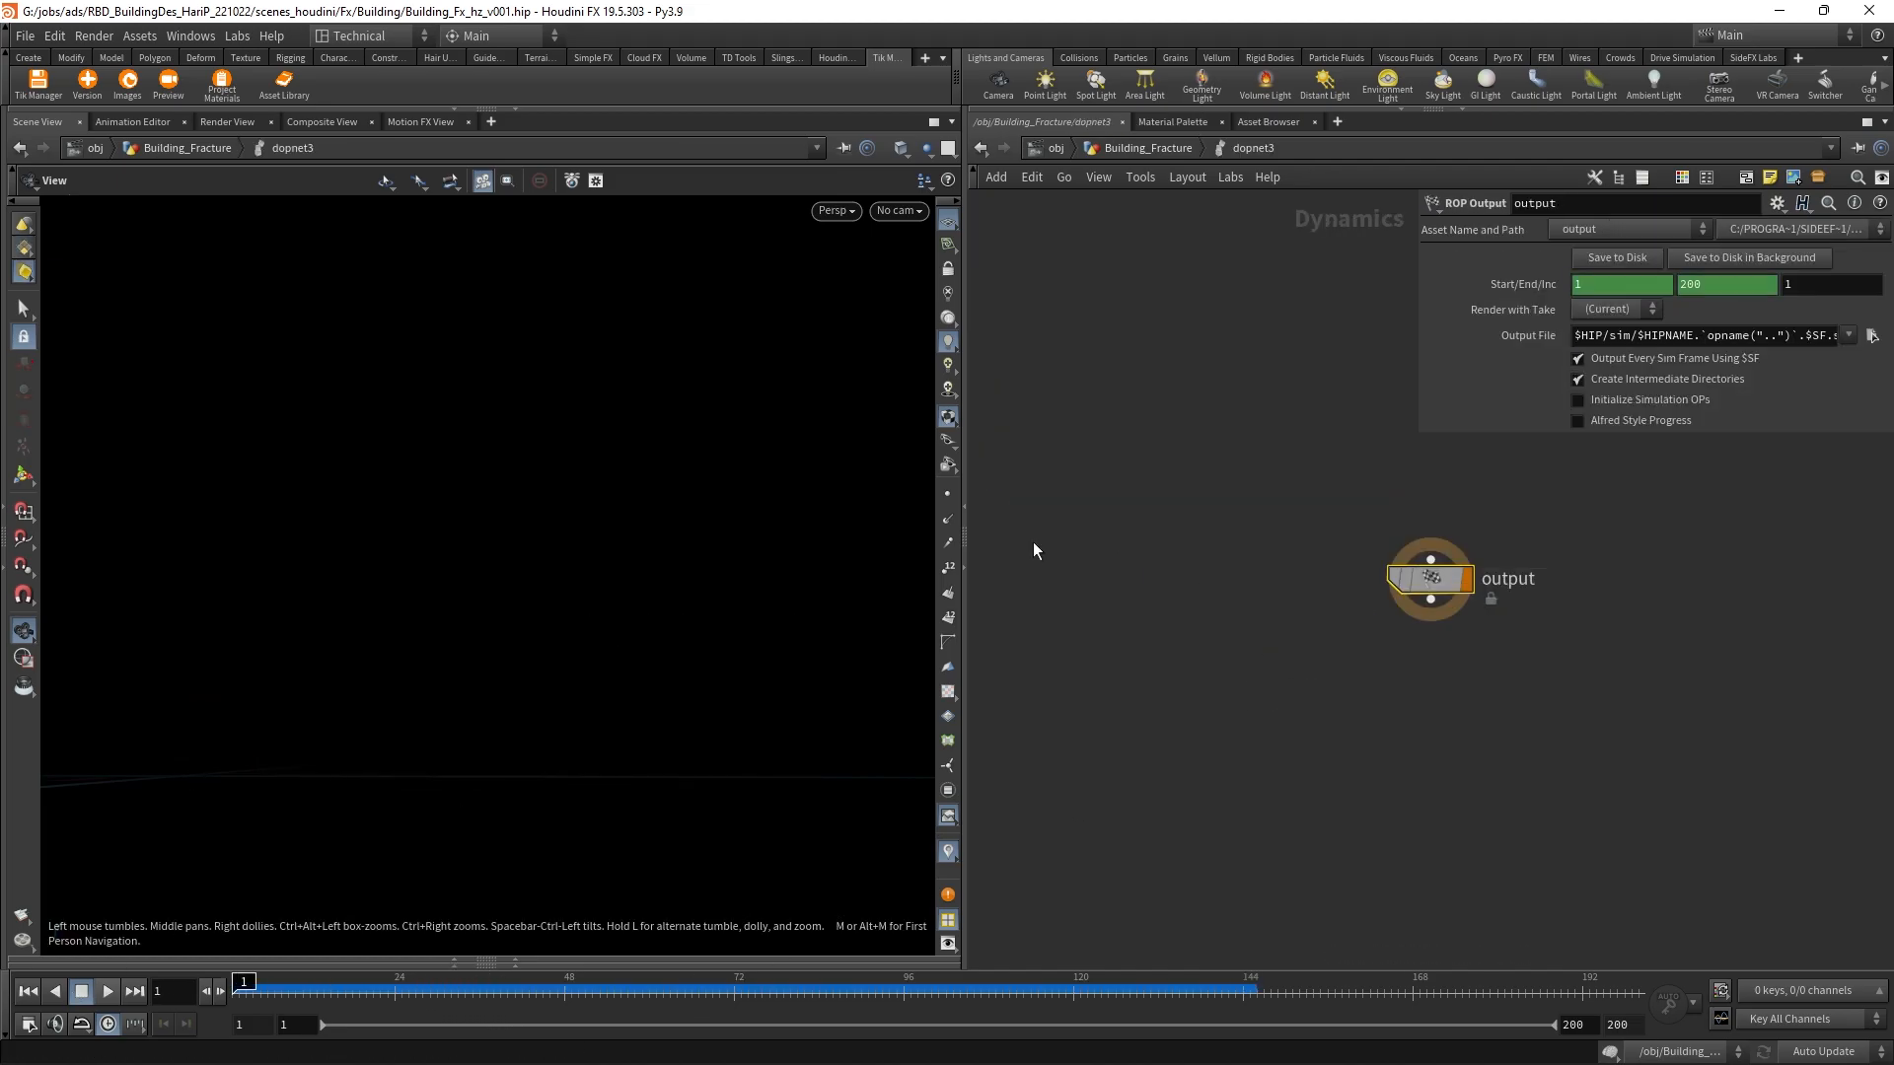
Step: Add a Pyro Solver inside the DOP network, wired into the output node
scroll(1399, 519, down, 3)
middle_drag(1398, 519, 1162, 672)
click(1178, 692)
key(Tab)
text(pyro)
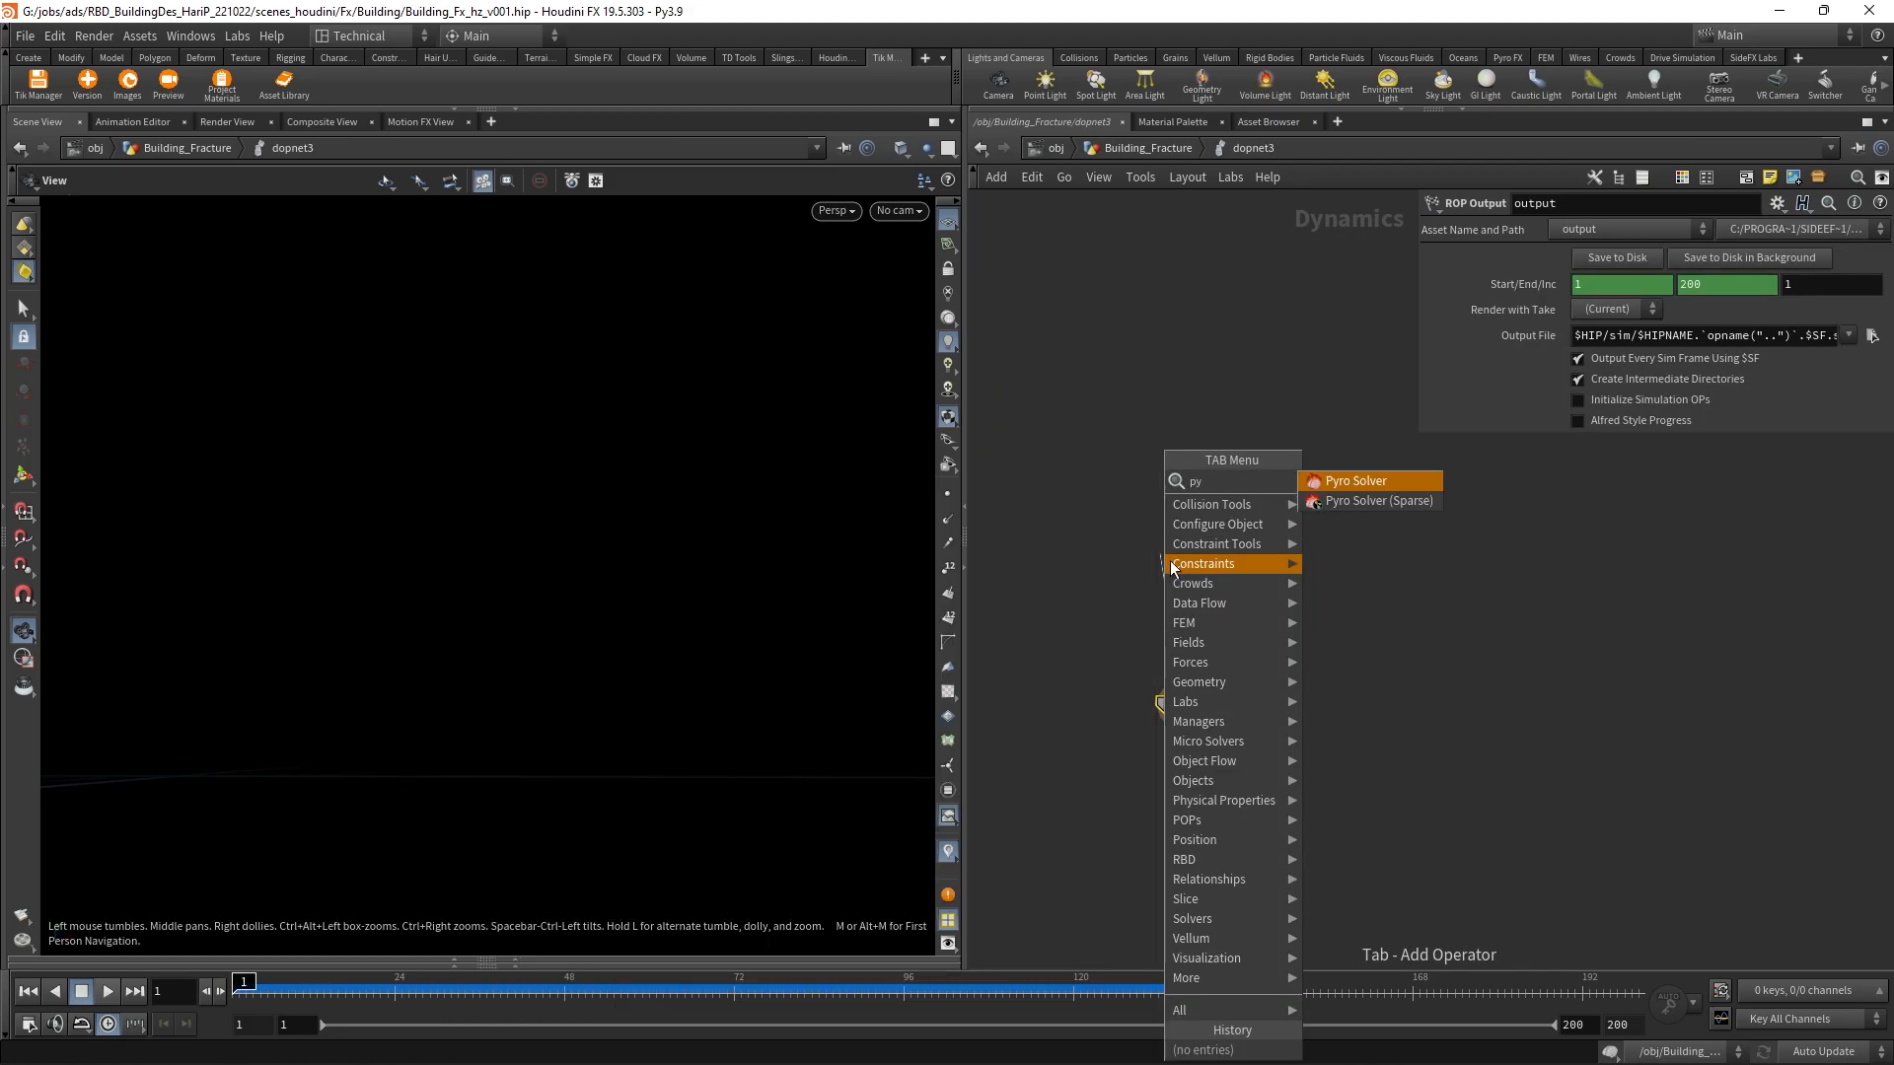
key(Return)
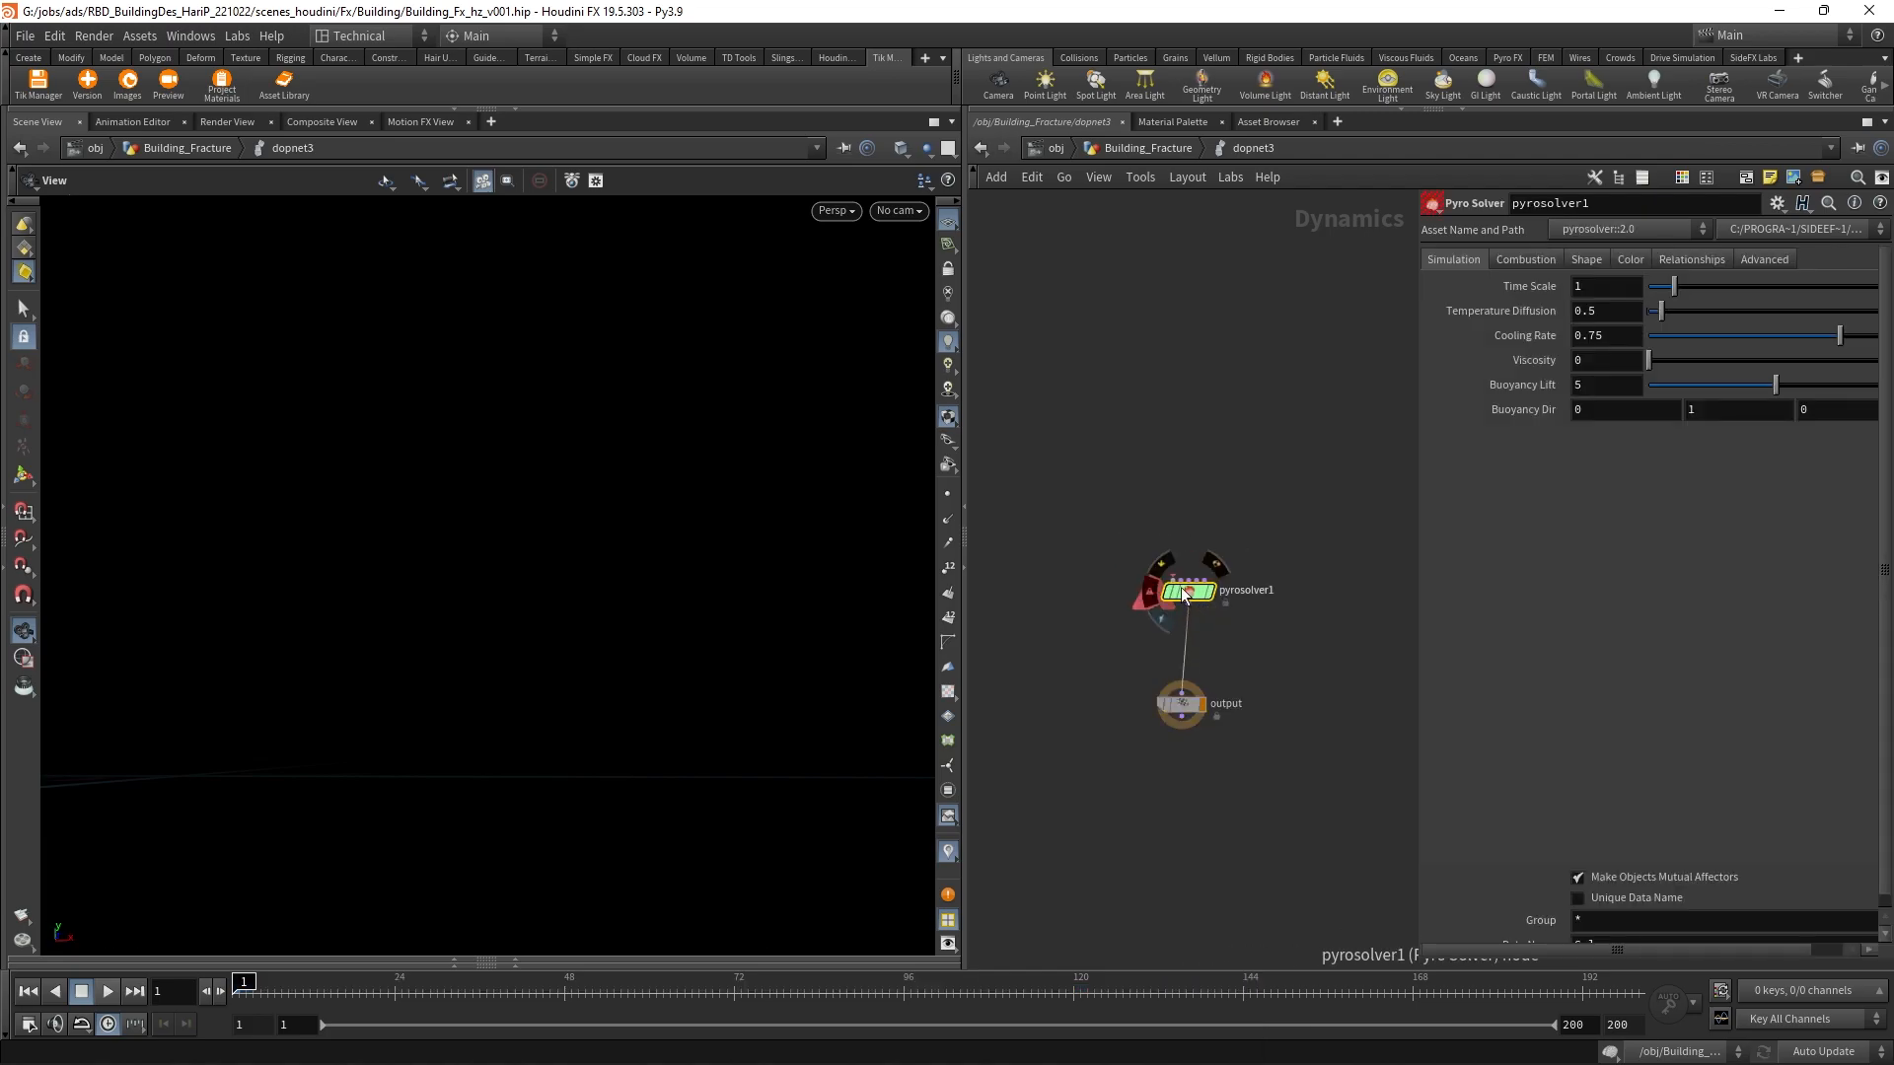
Step: Add a Smoke Object and connect it to the Pyro Solver's first input
click(1213, 646)
key(Tab)
text(smoke)
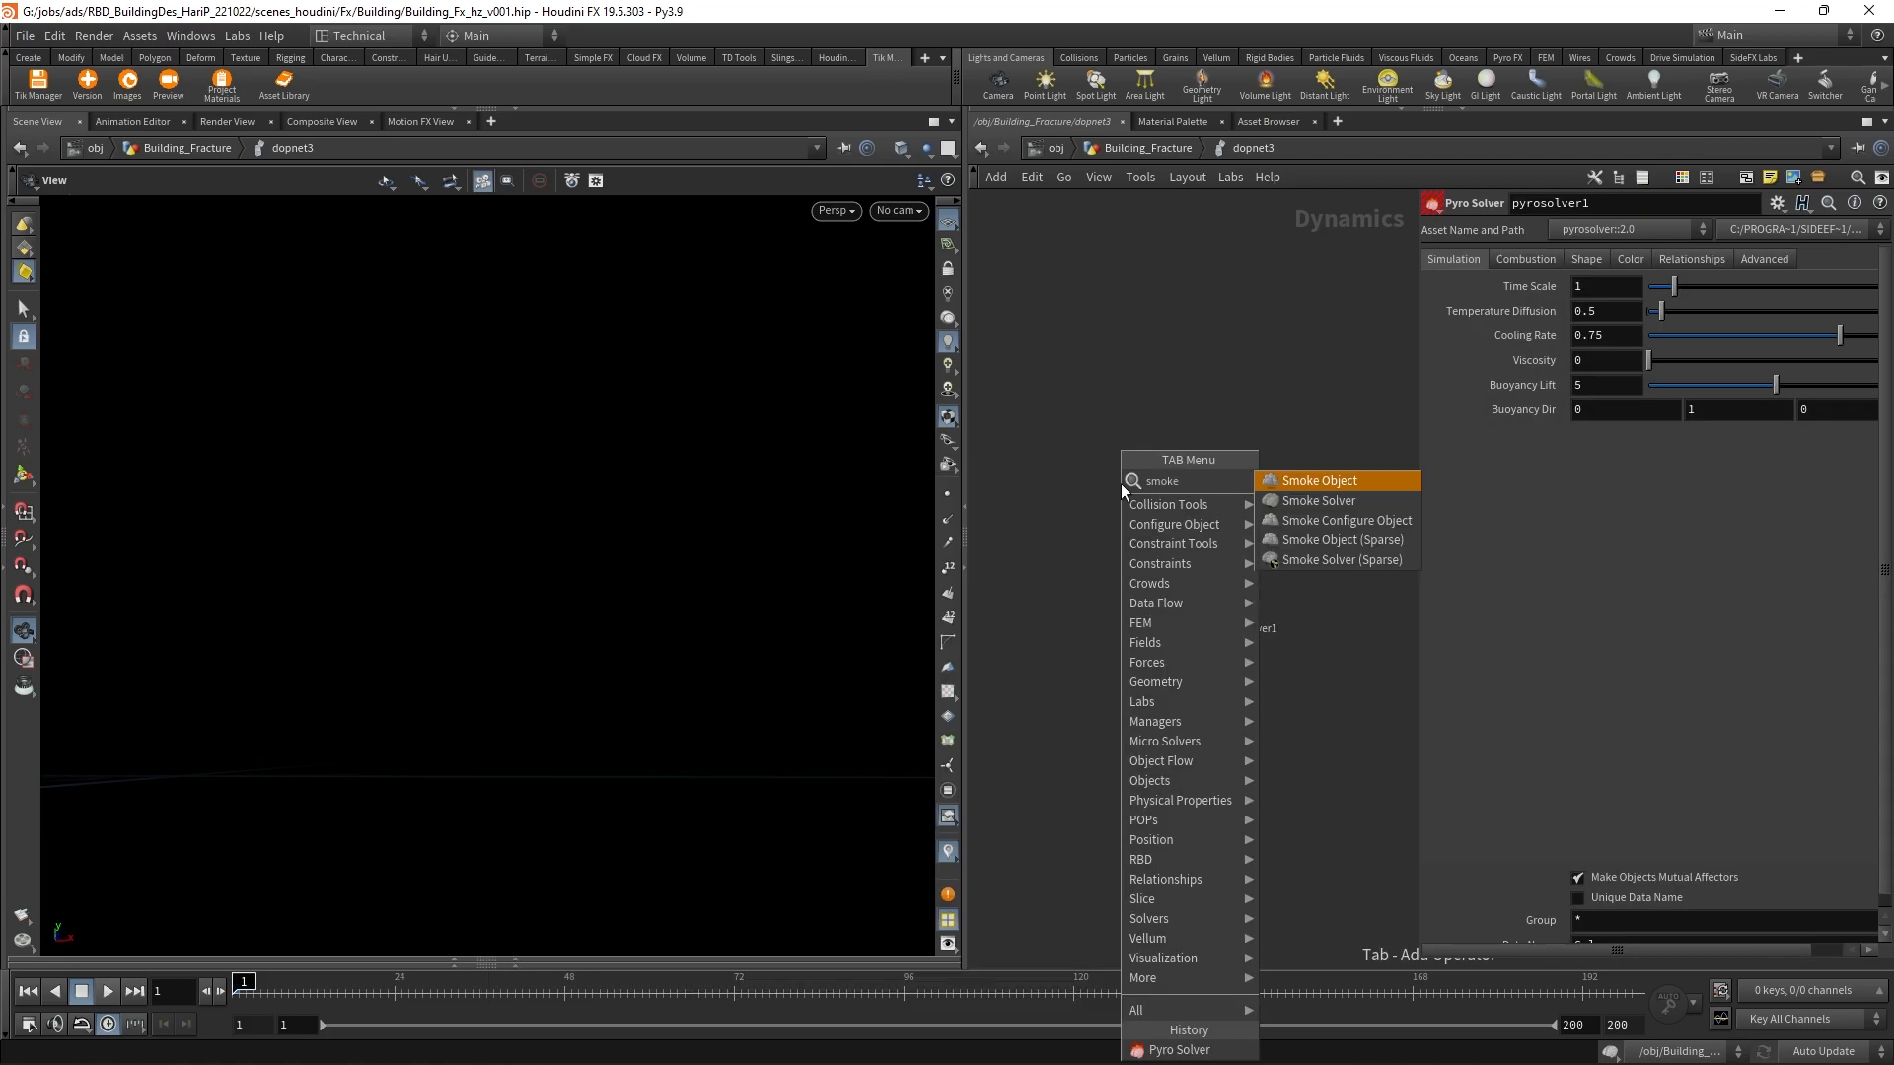
key(Return)
scroll(1121, 484, up, 3)
click(1081, 510)
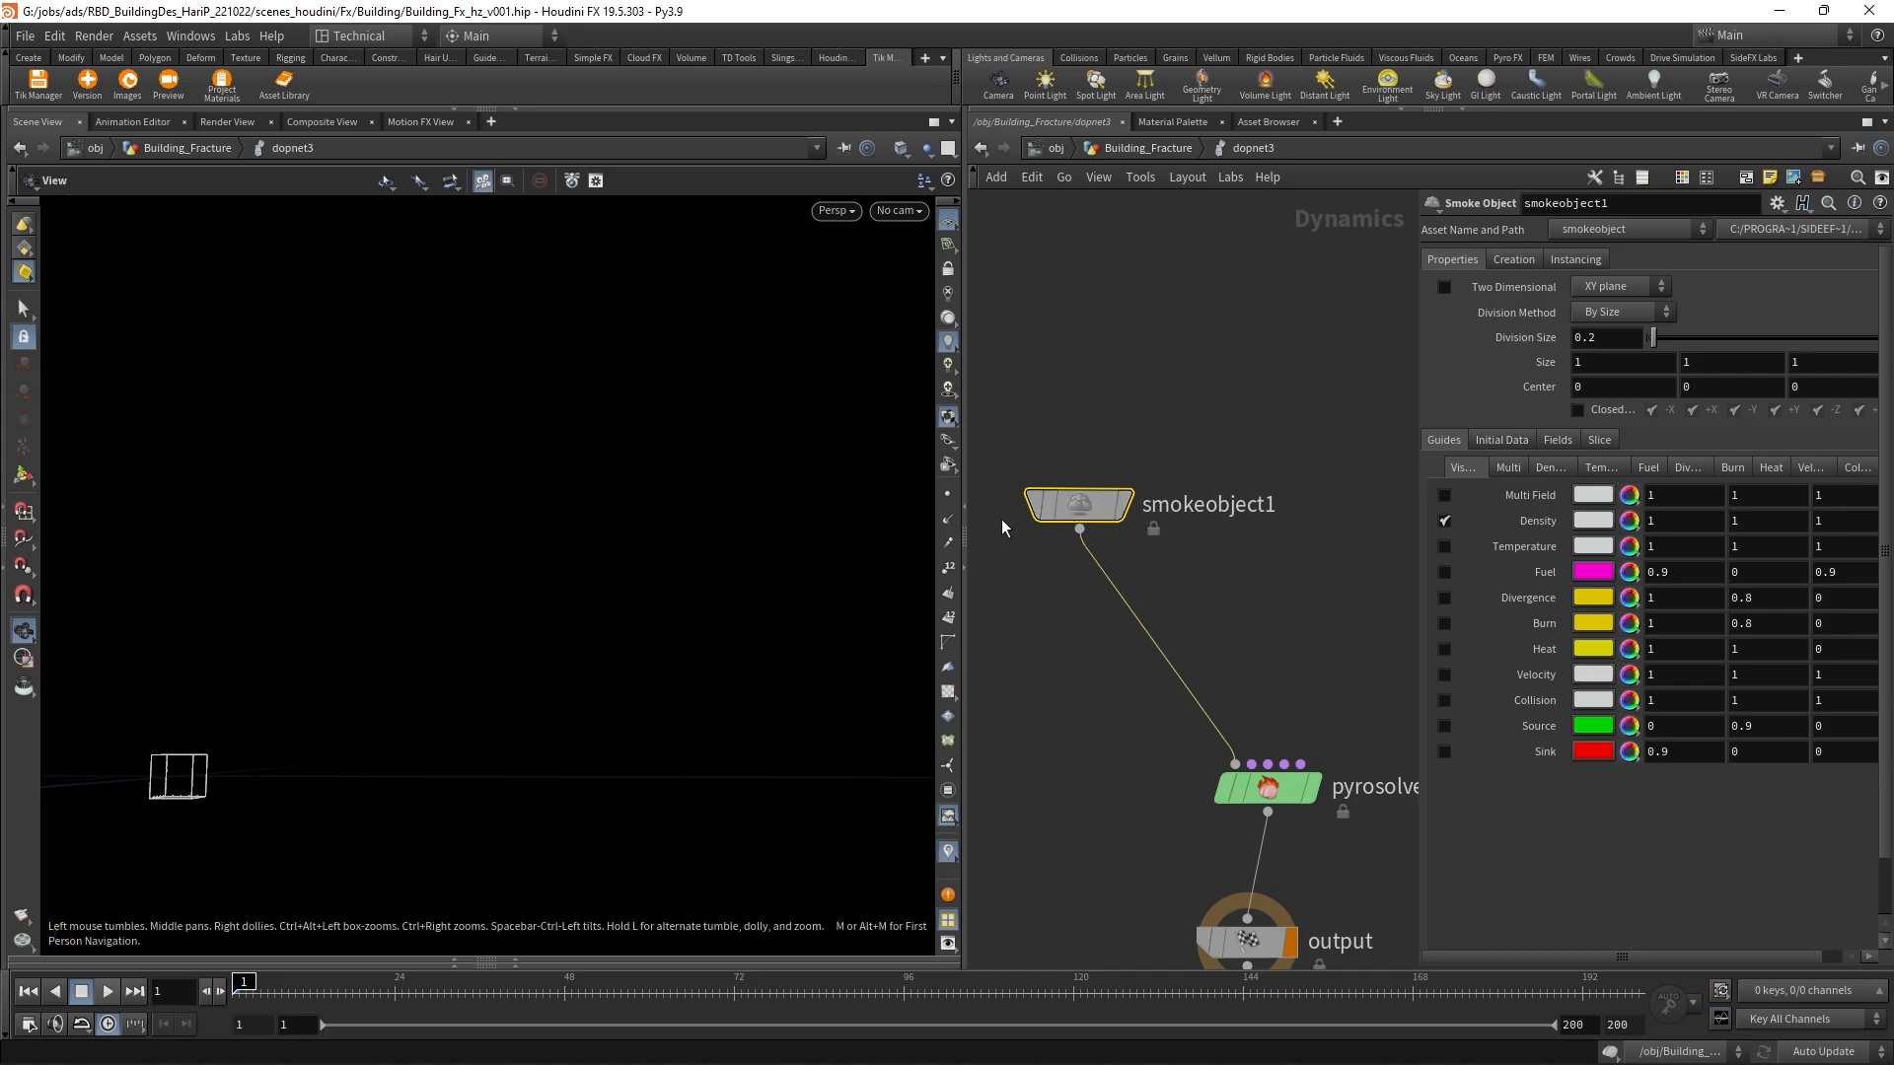
Step: Reference the smoke object's Size to the bounding box size of Building_Fracture's OUT_BOUND node
drag(376, 750, 243, 625)
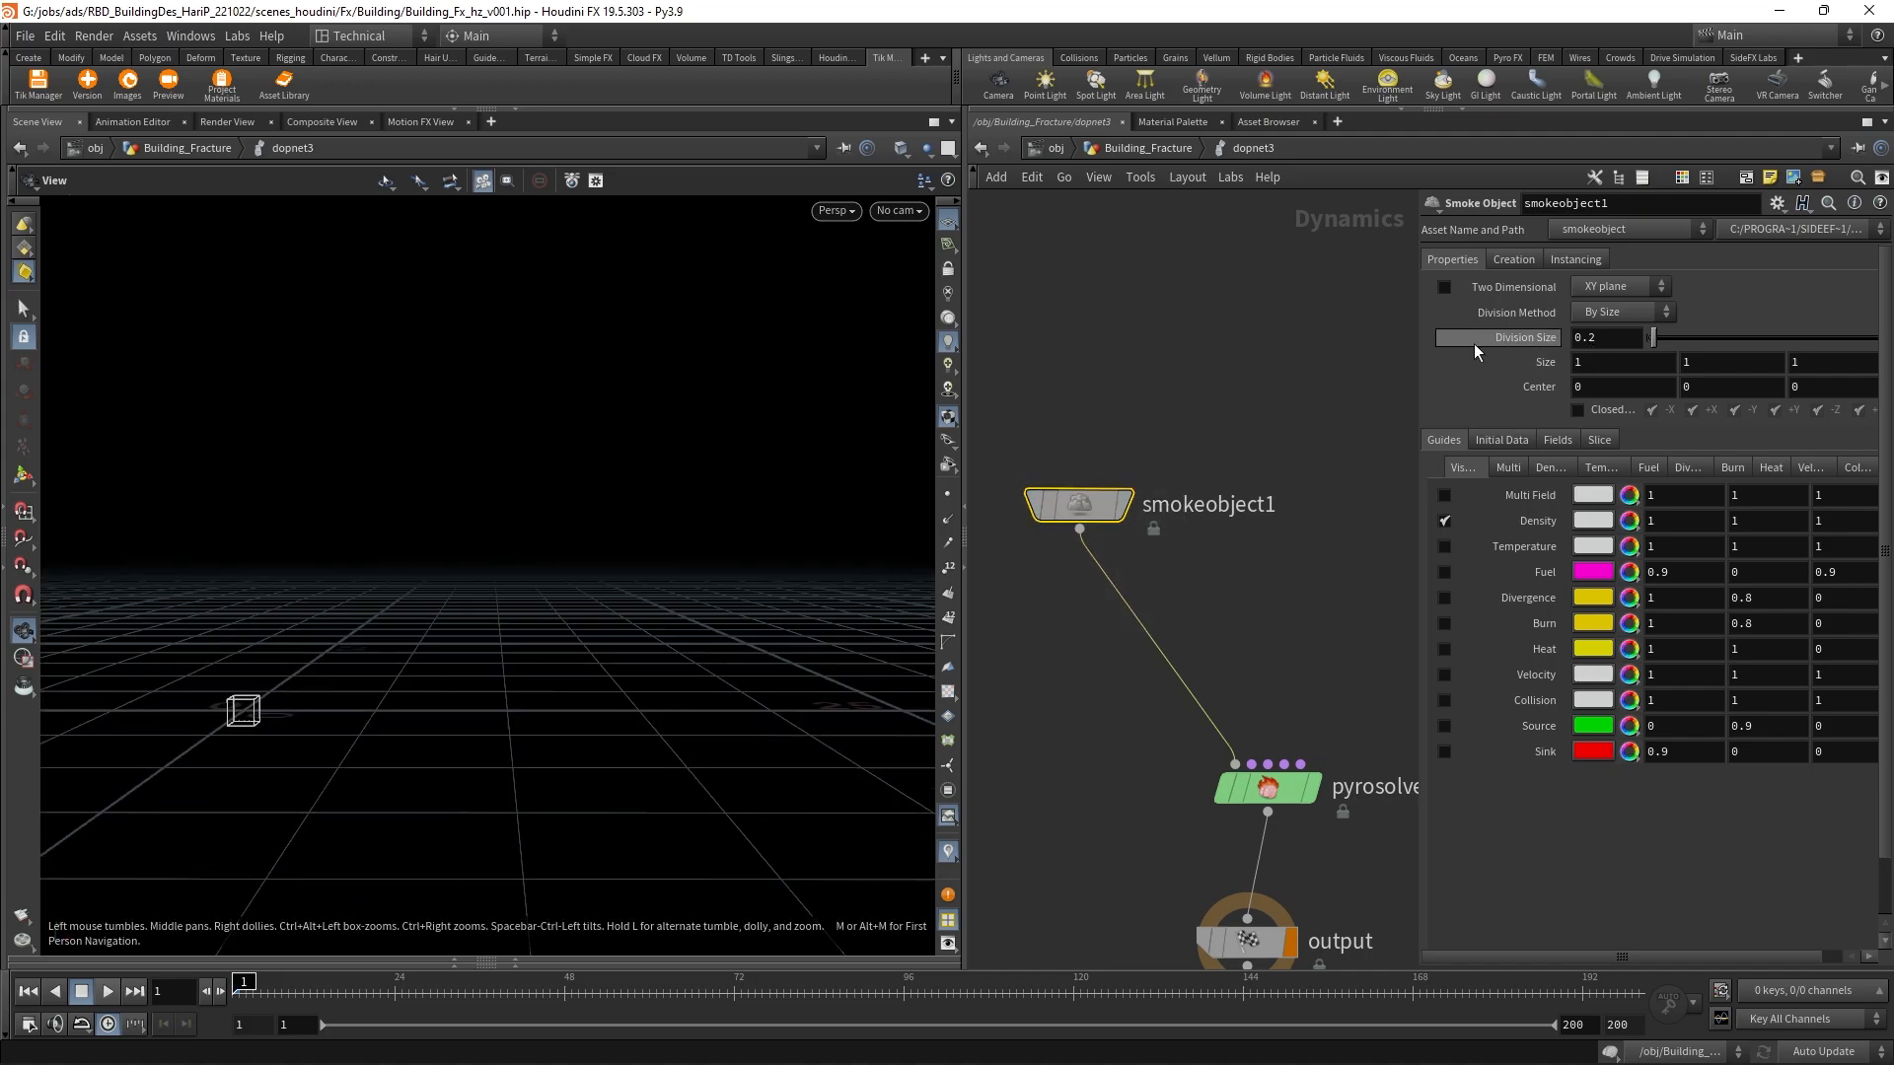
drag(1414, 345, 1300, 349)
right_click(1389, 363)
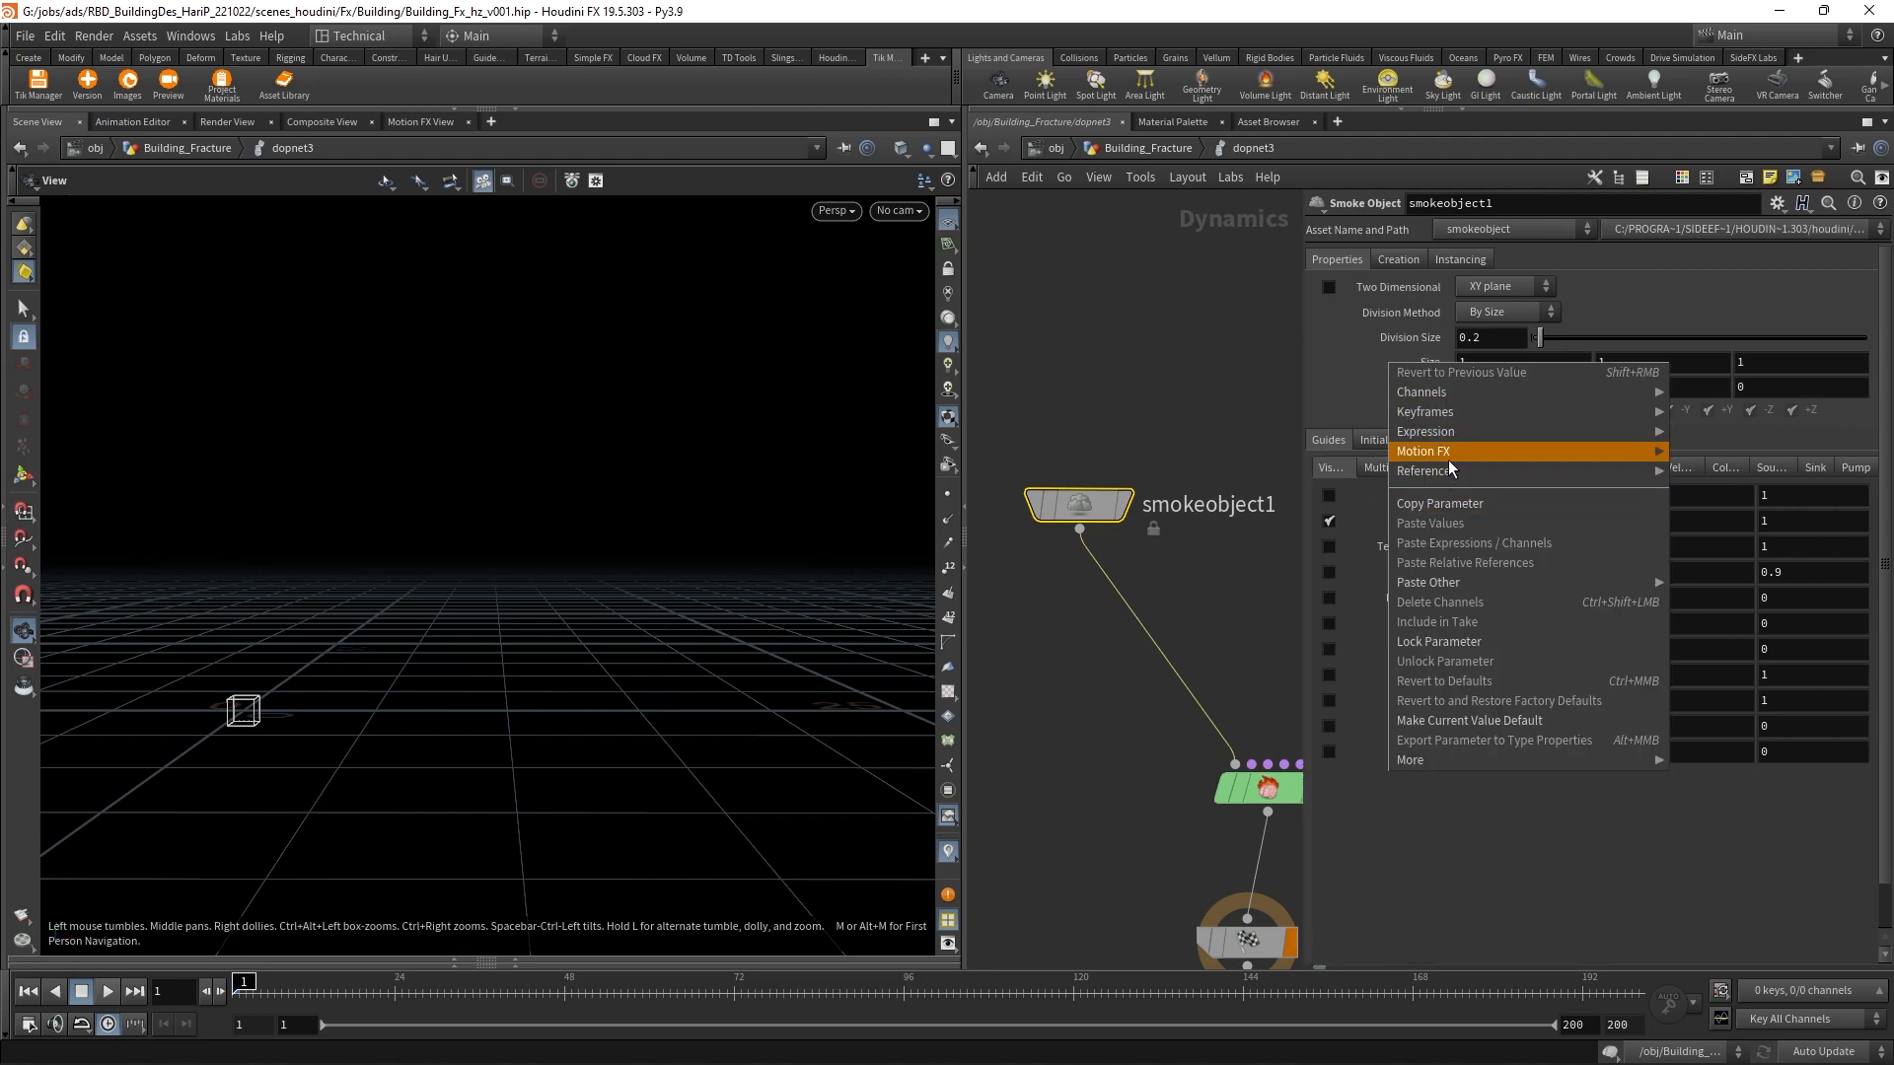
mouse_move(1448, 474)
click(1691, 471)
click(1438, 351)
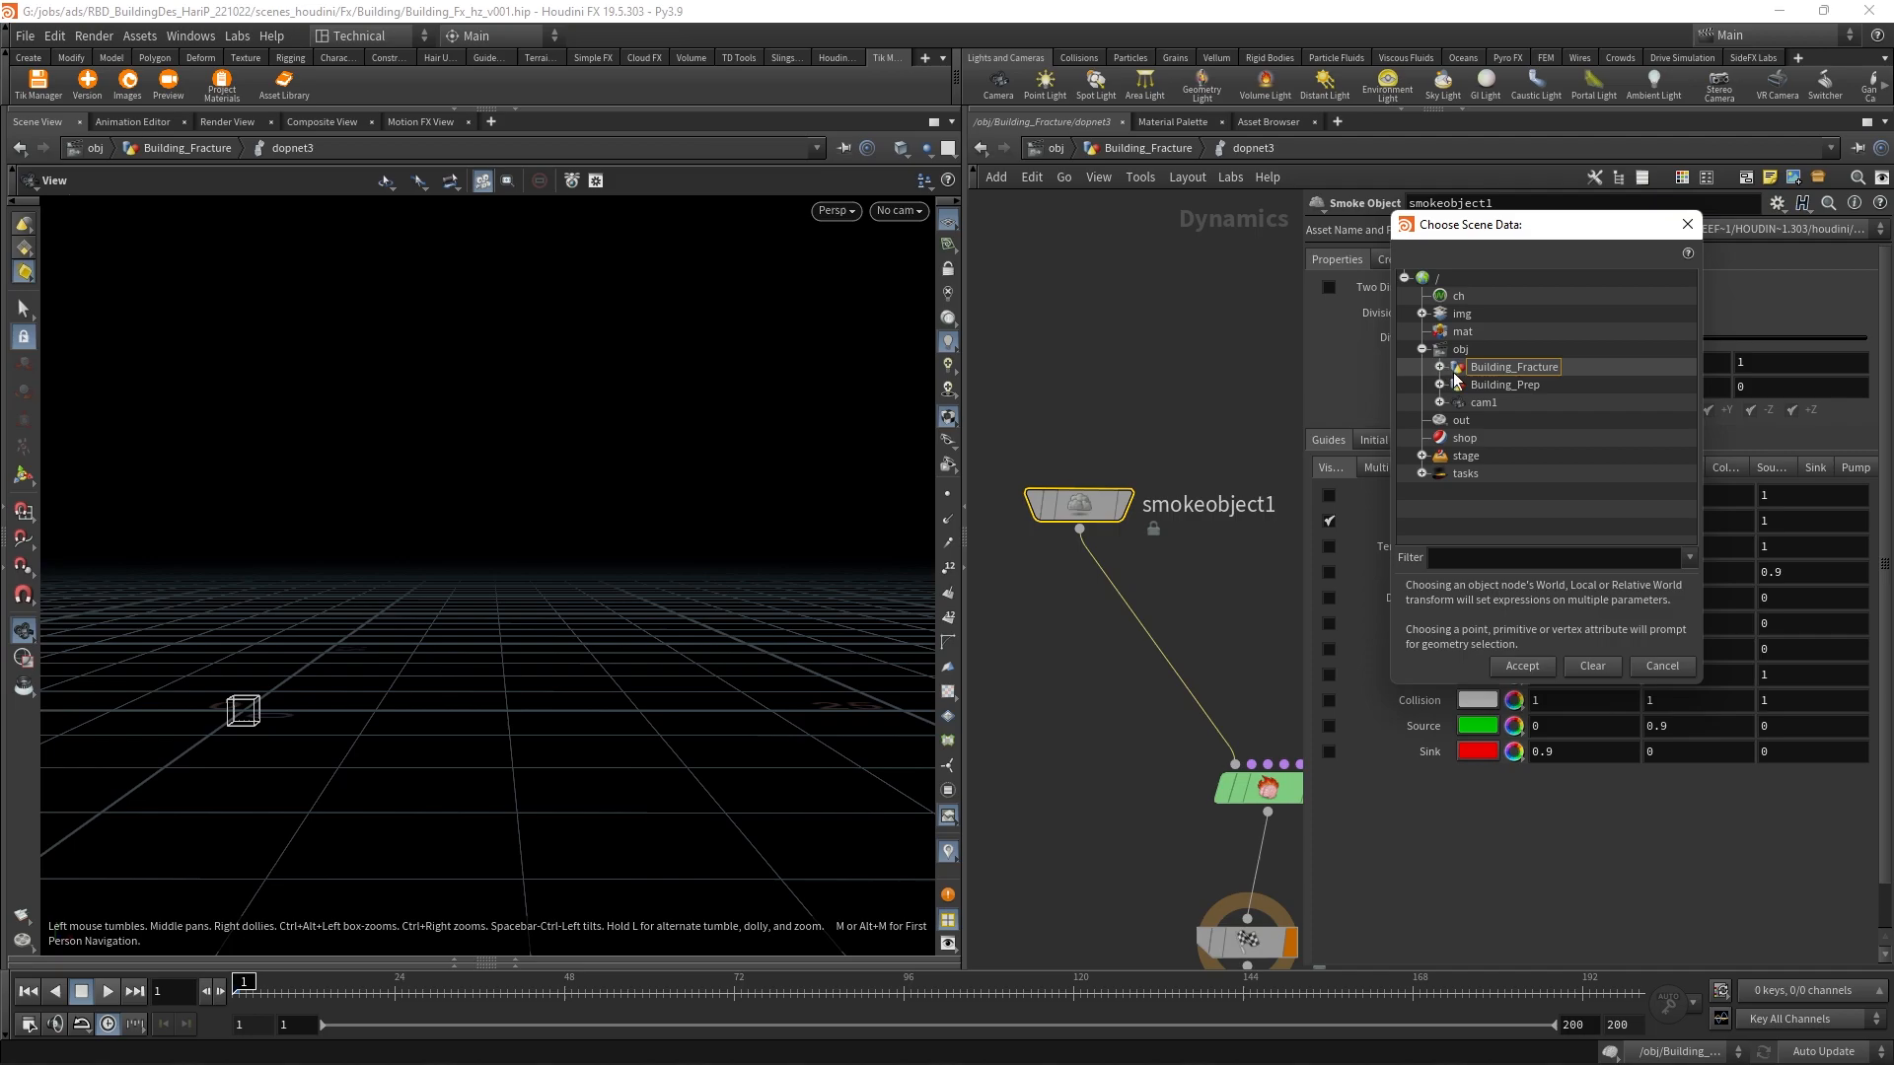
click(1439, 368)
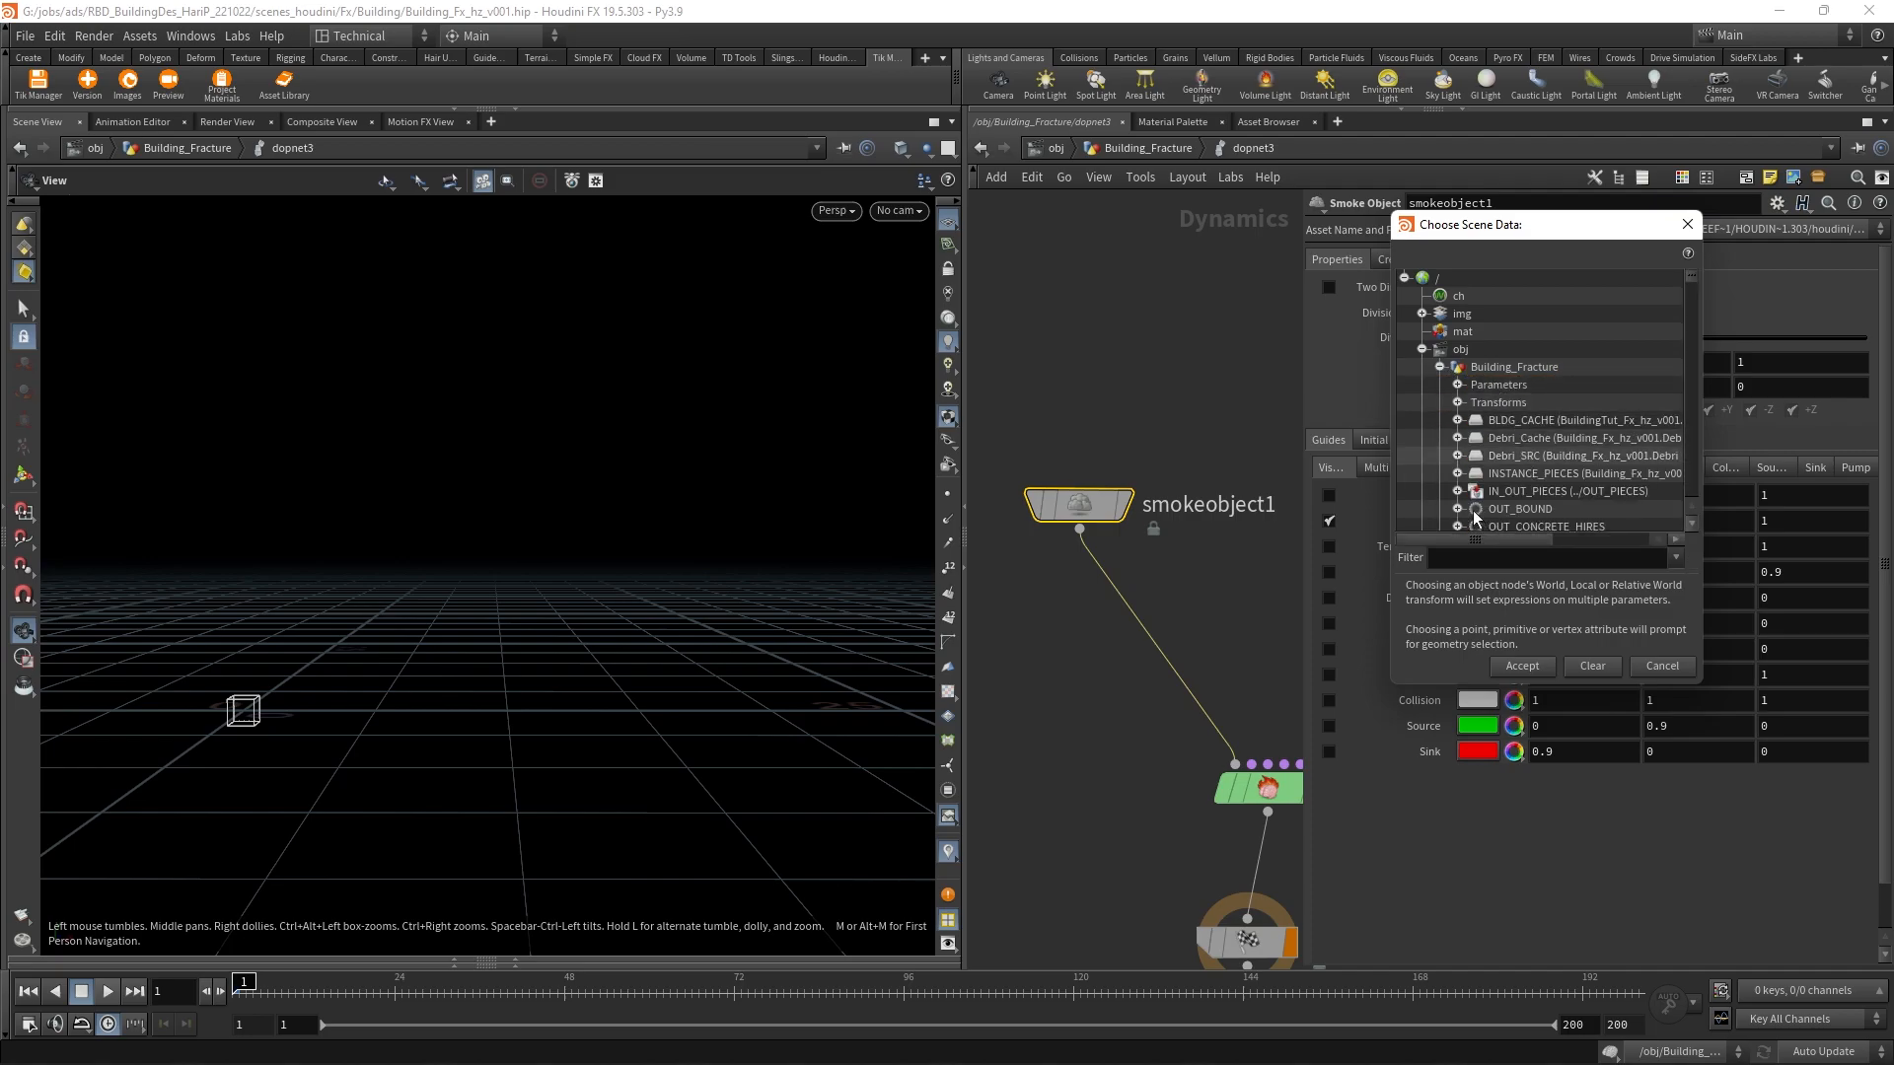
drag(1483, 238, 1384, 187)
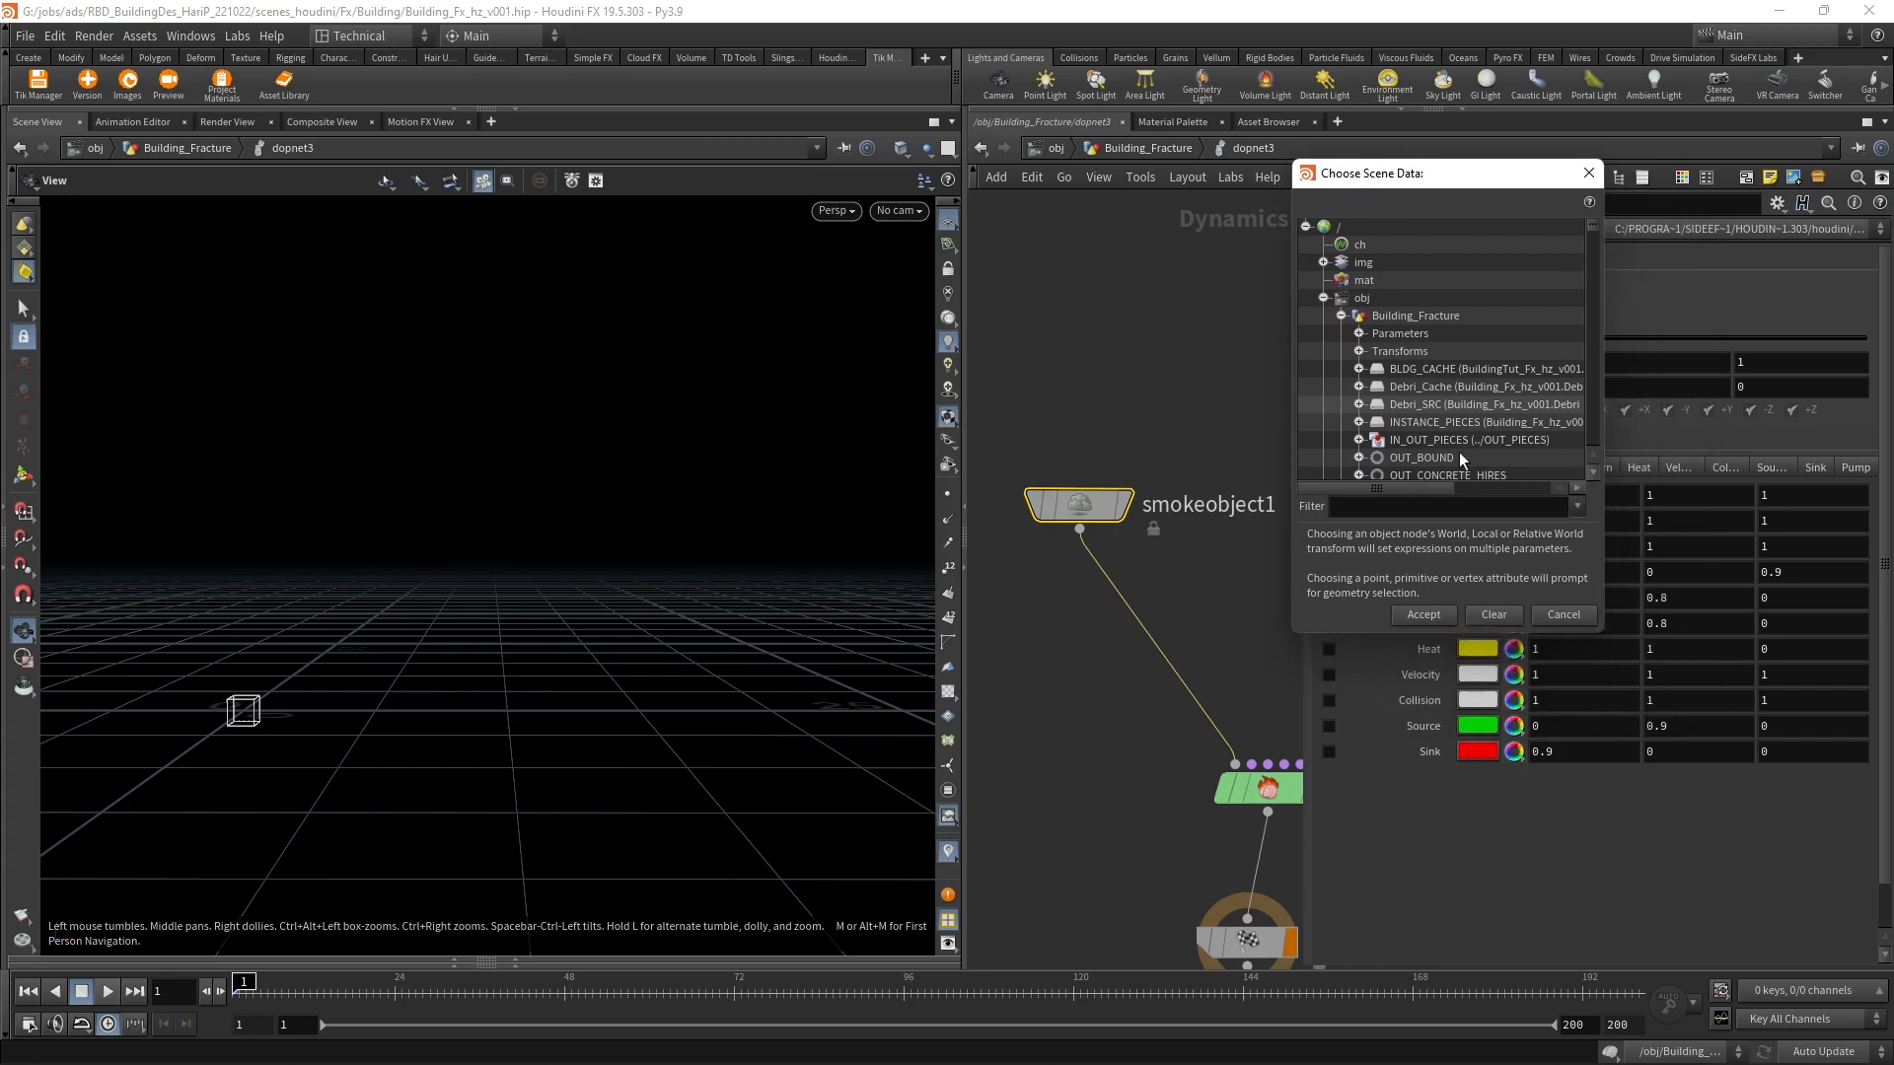
scroll(1459, 456, down, 1)
click(1360, 404)
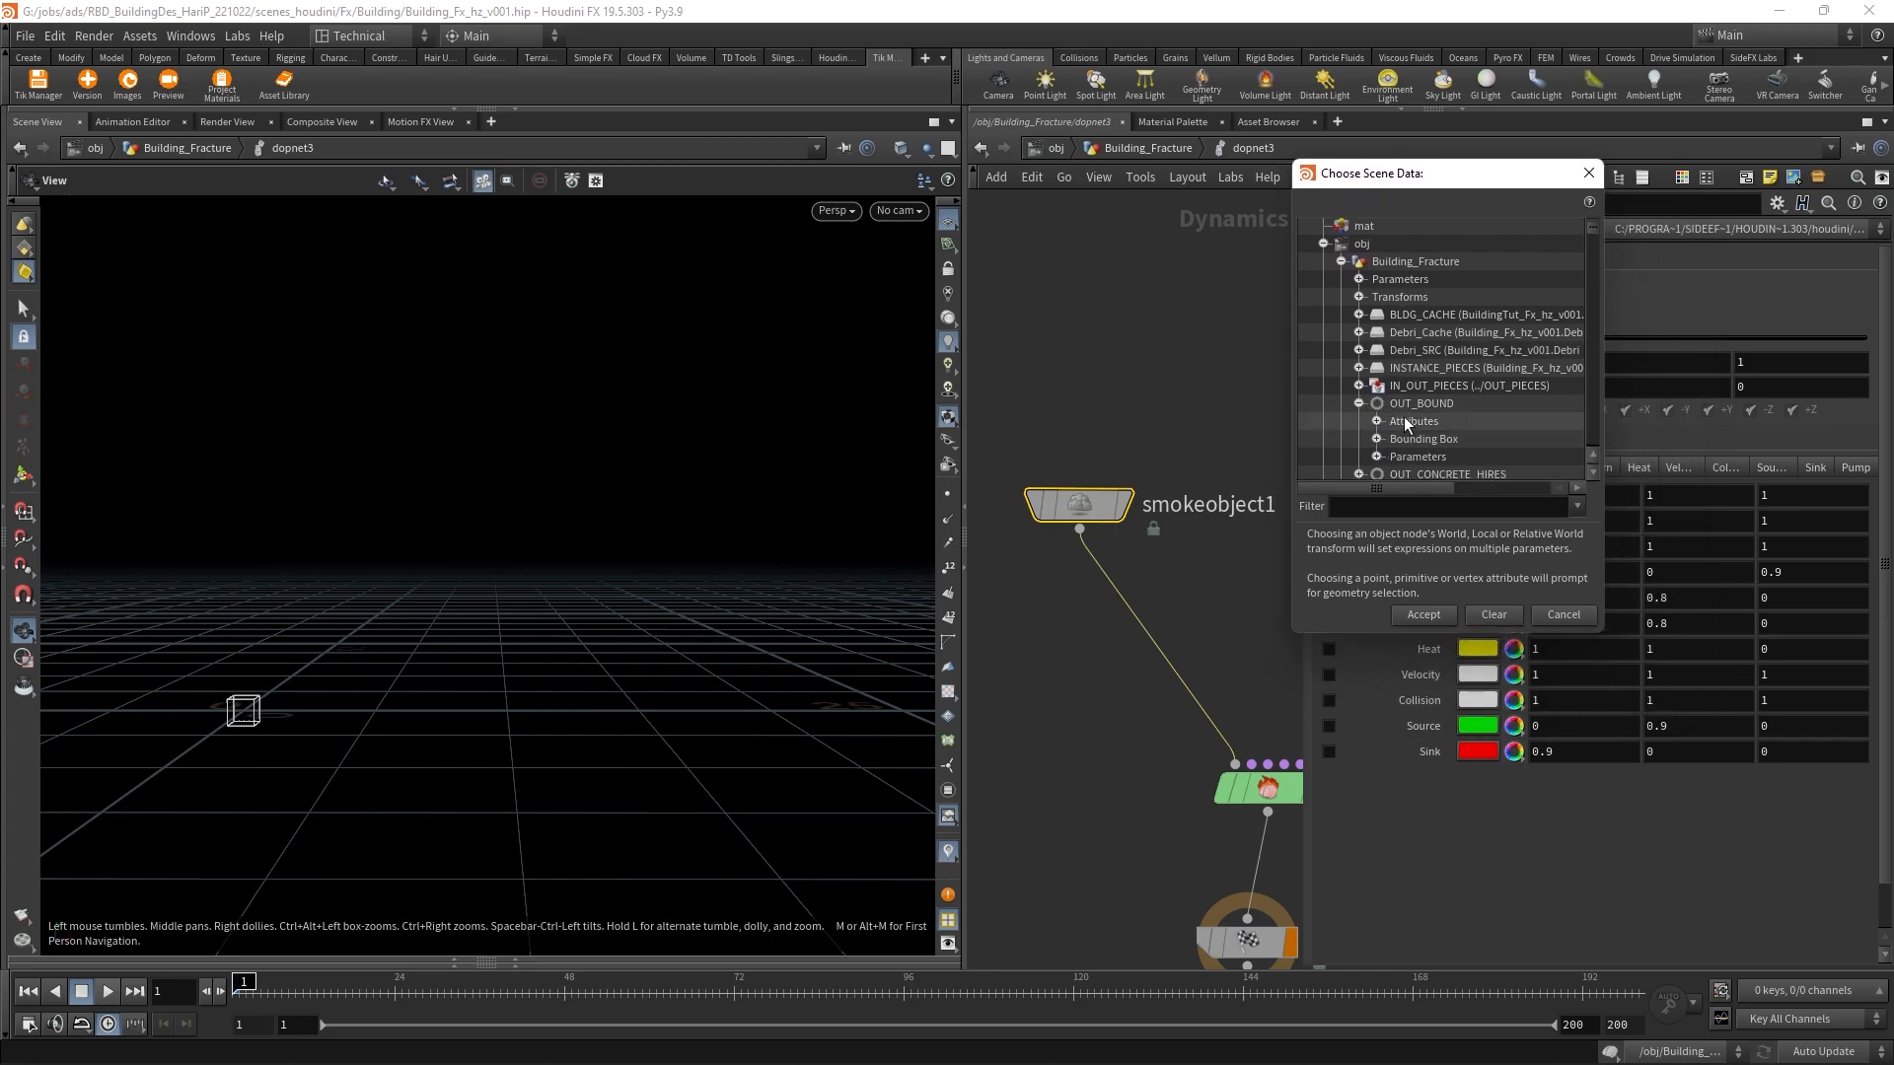
click(1377, 439)
scroll(1431, 460, down, 1)
click(1420, 457)
click(1422, 615)
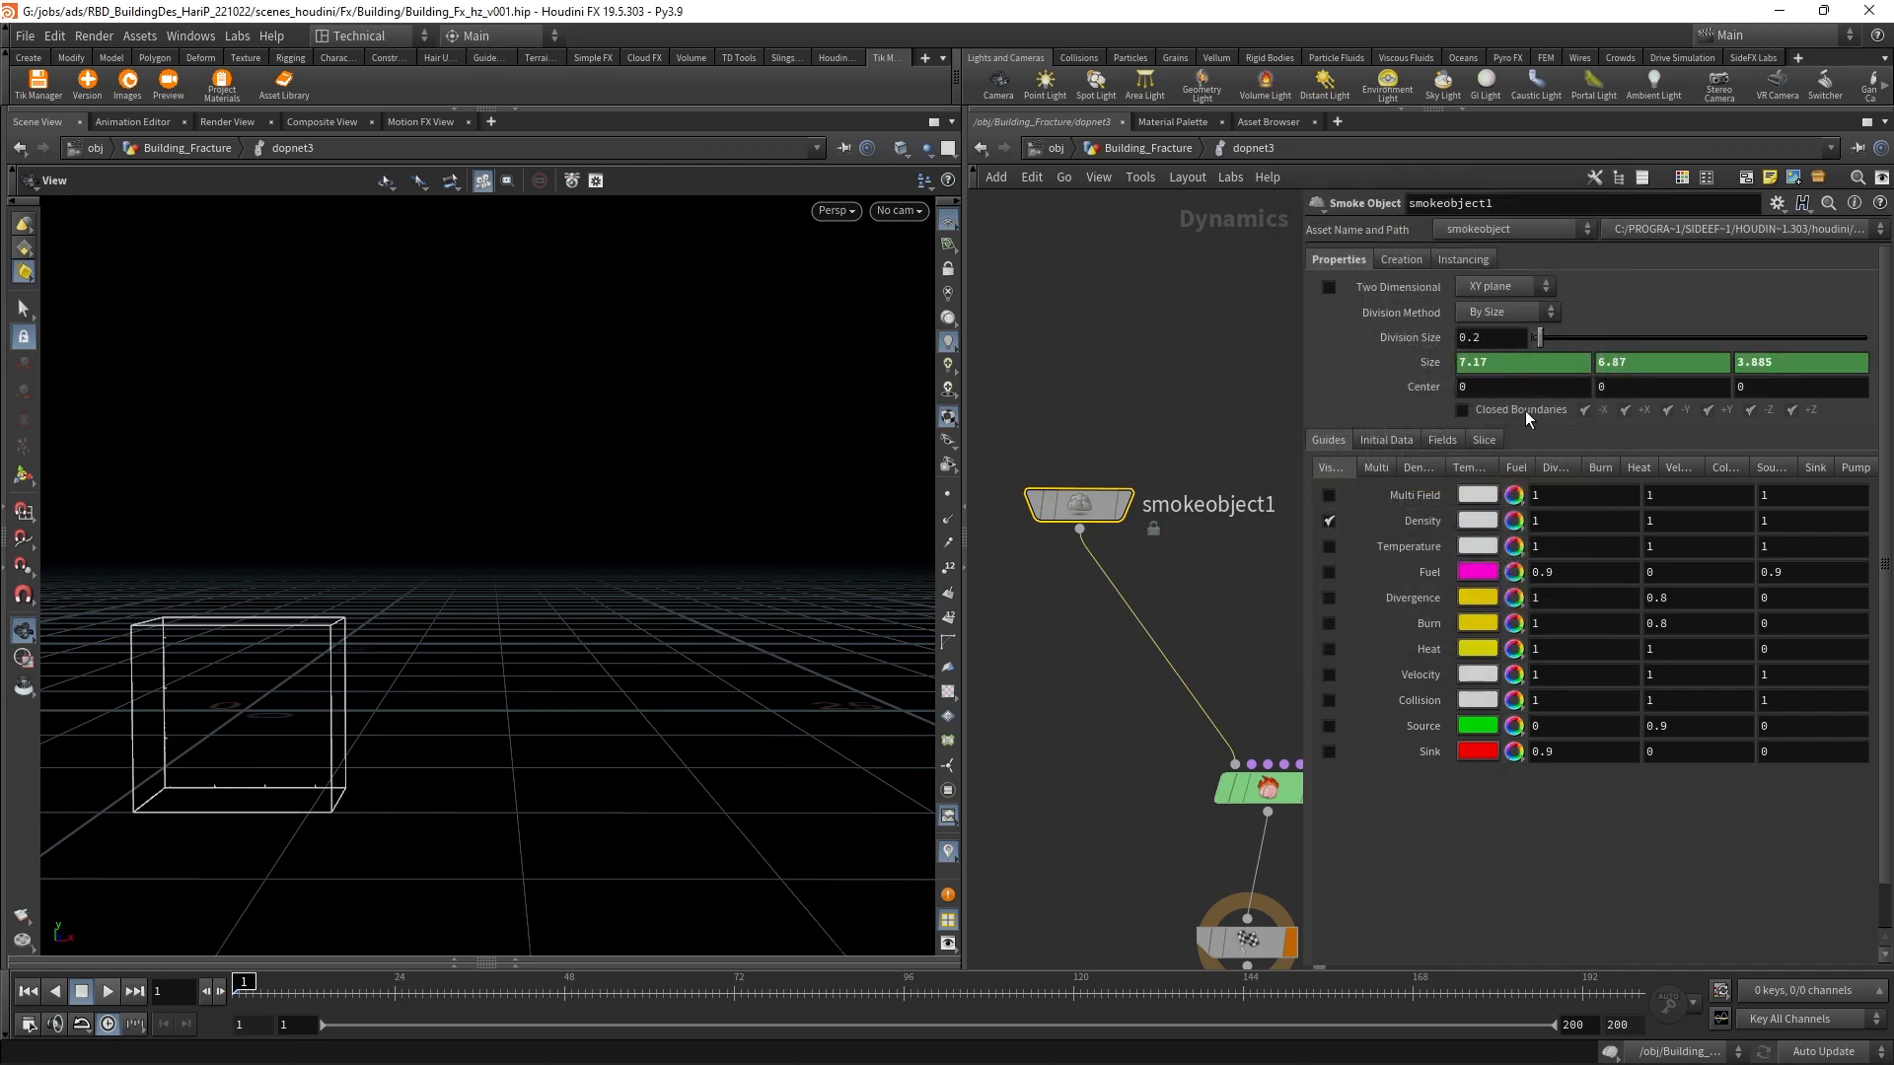
Step: Reference the smoke object's Center to the bounding box centroid of the OUT_BOUND node and inspect the container
right_click(1422, 395)
mouse_move(1469, 498)
key(Right)
key(Return)
click(1581, 398)
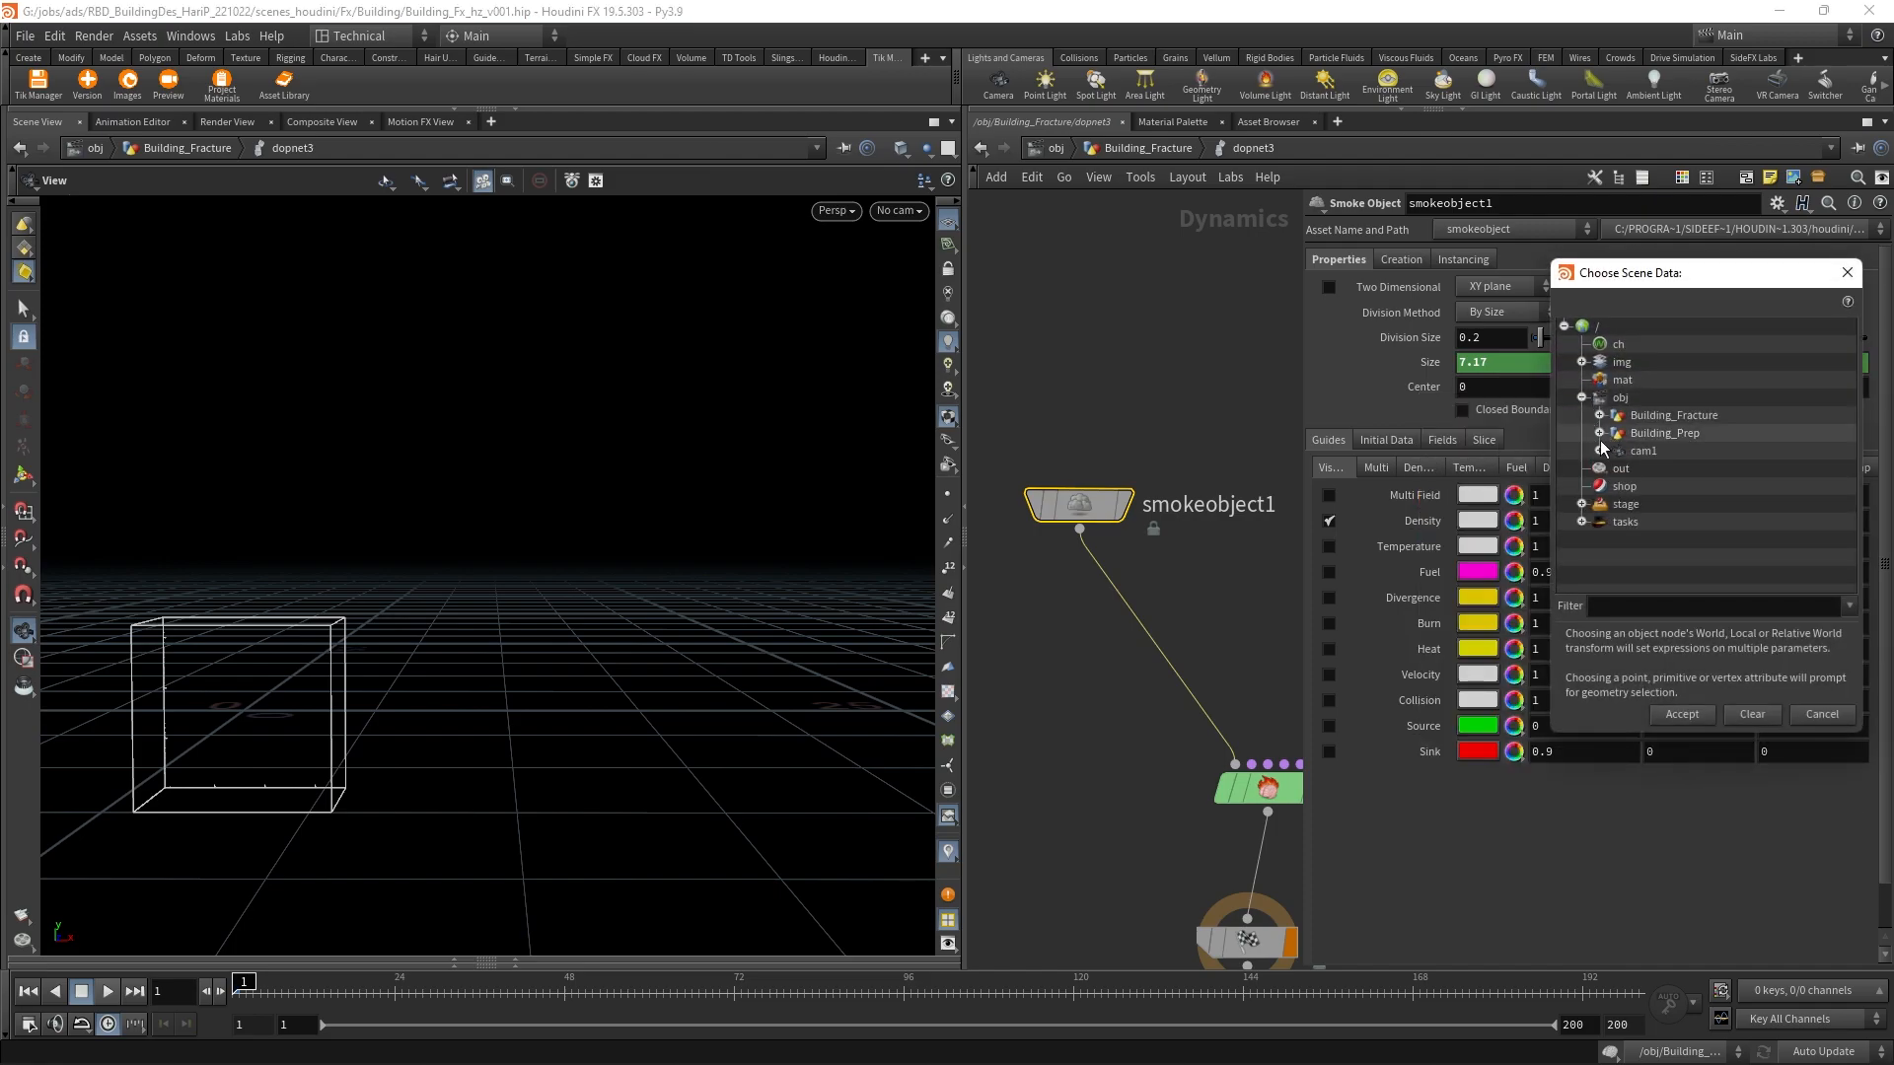
click(1599, 415)
click(1617, 557)
scroll(1633, 513, down, 2)
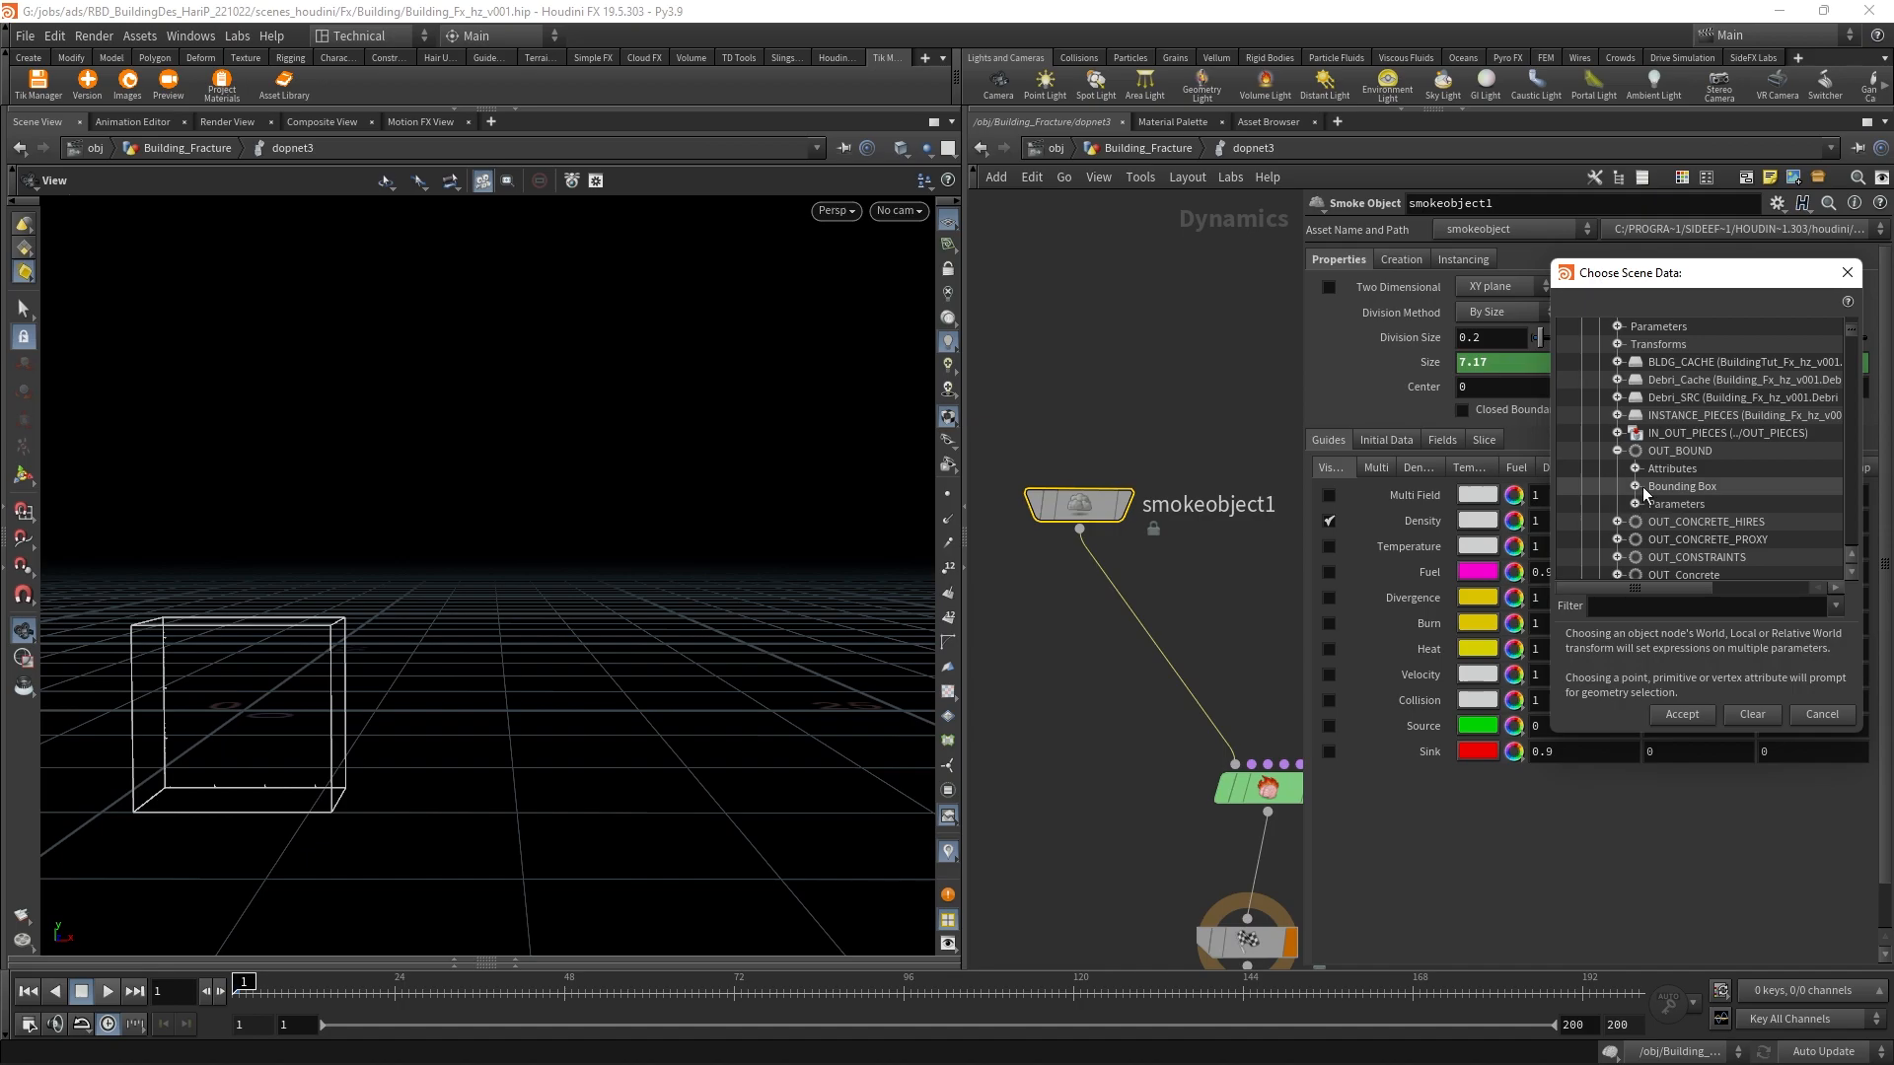
click(1669, 505)
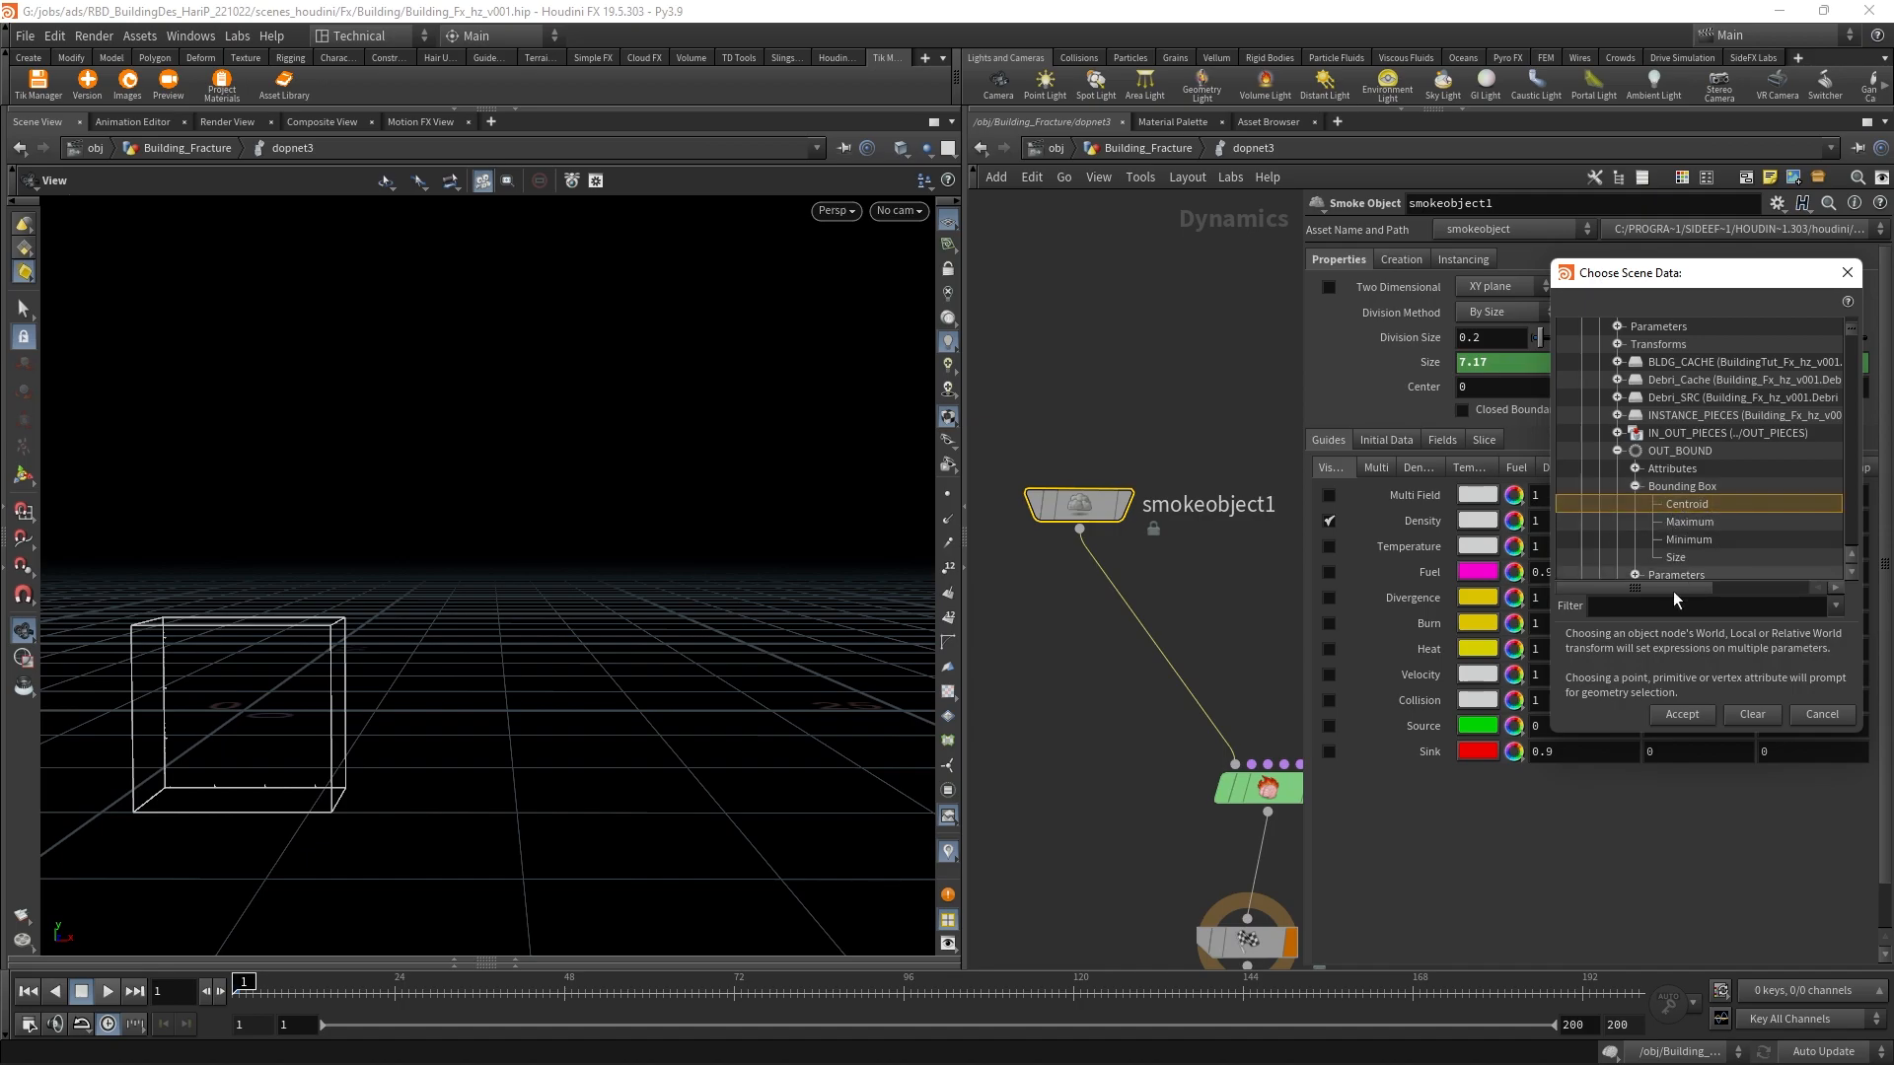
click(1669, 715)
right_drag(668, 693, 457, 676)
drag(457, 677, 498, 789)
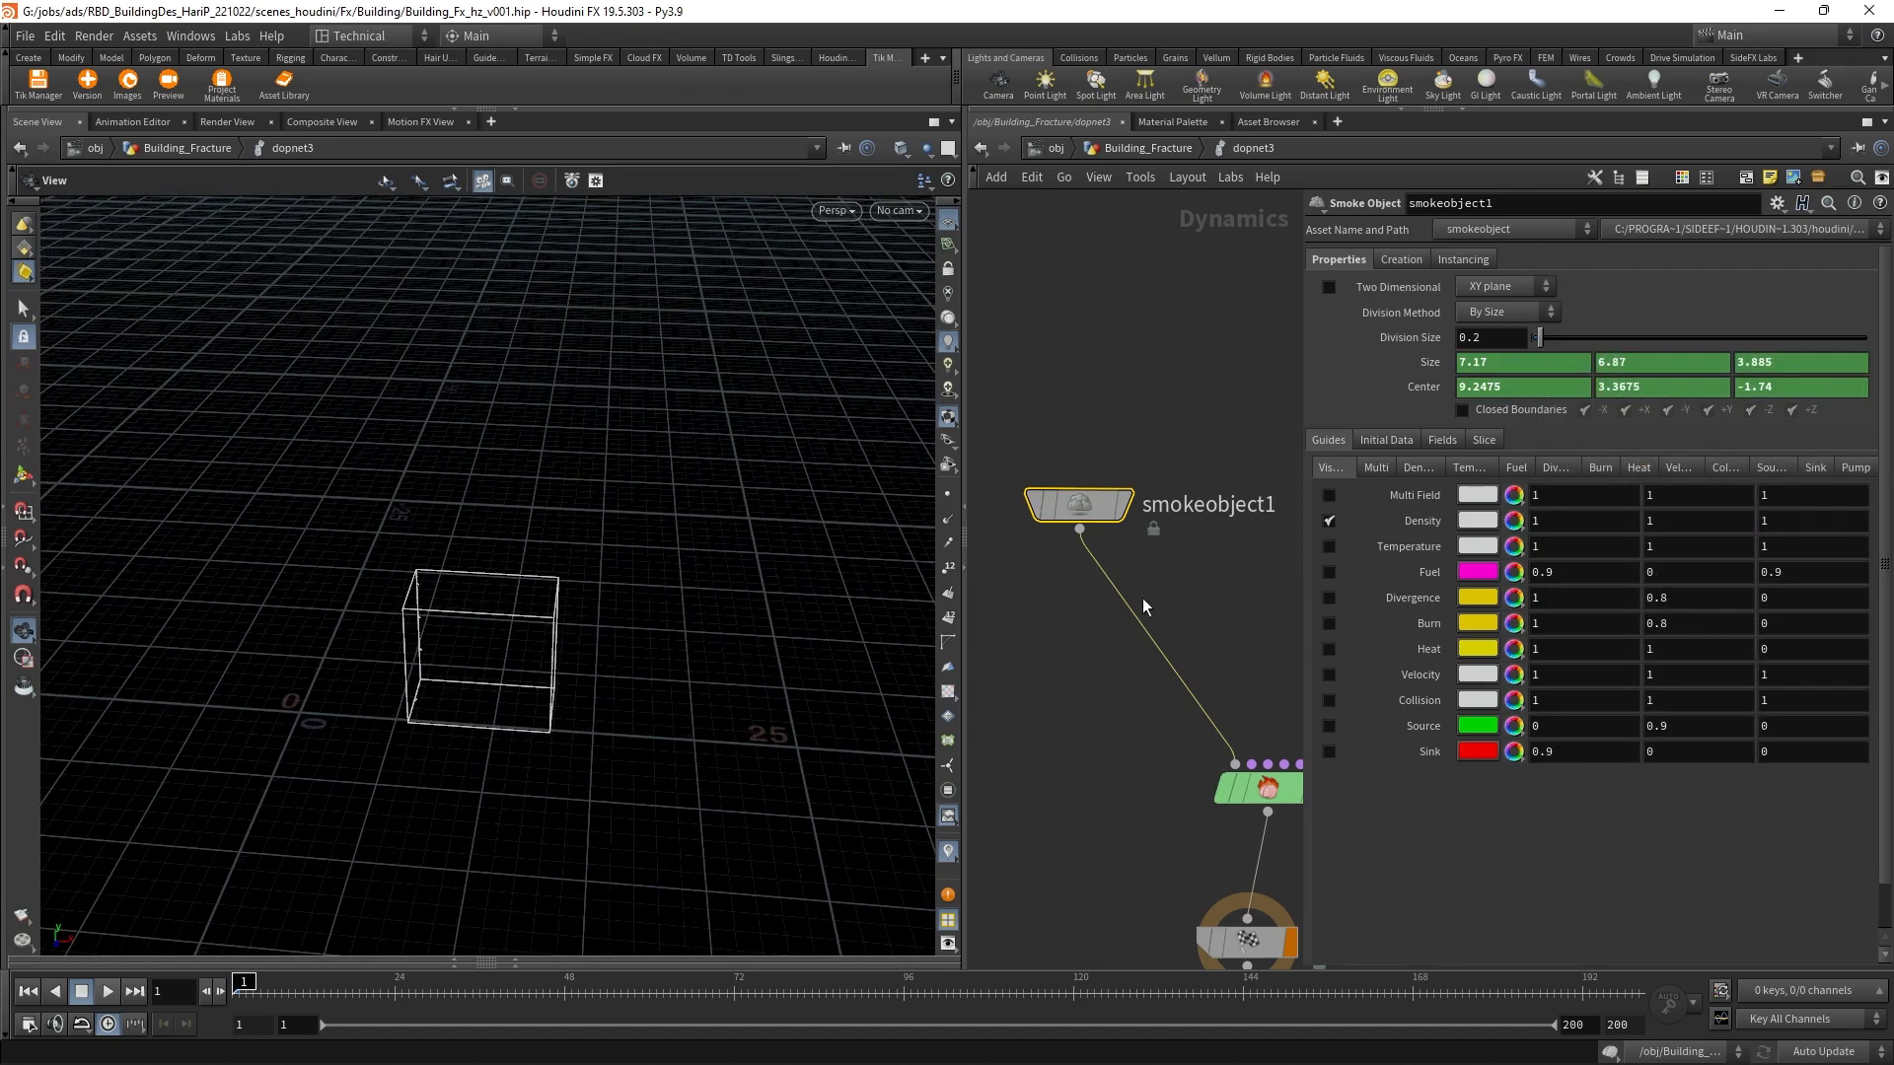
Step: Add a Gas Resize Fluid Dynamic node and connect it to the Pyro Solver
middle_drag(1142, 597, 1099, 570)
scroll(1440, 375, down, 1)
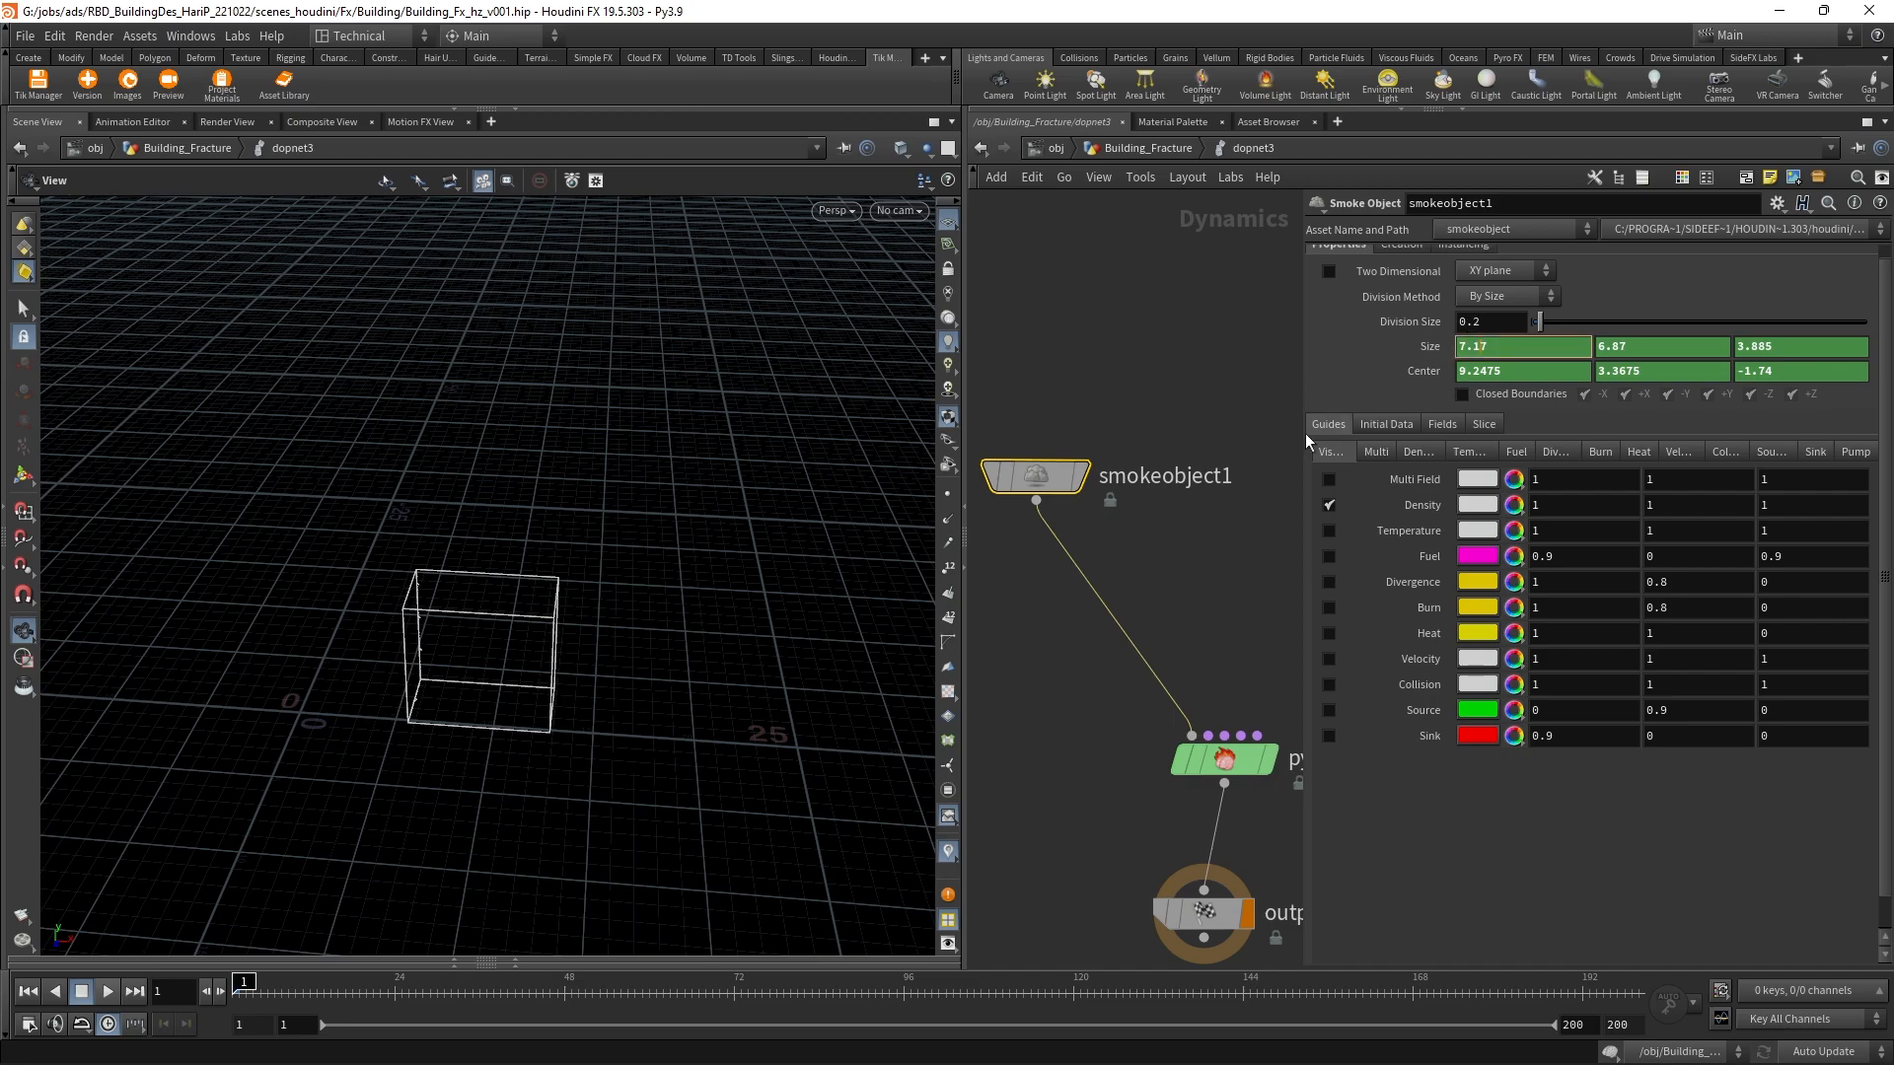
scroll(1168, 476, down, 3)
key(Tab)
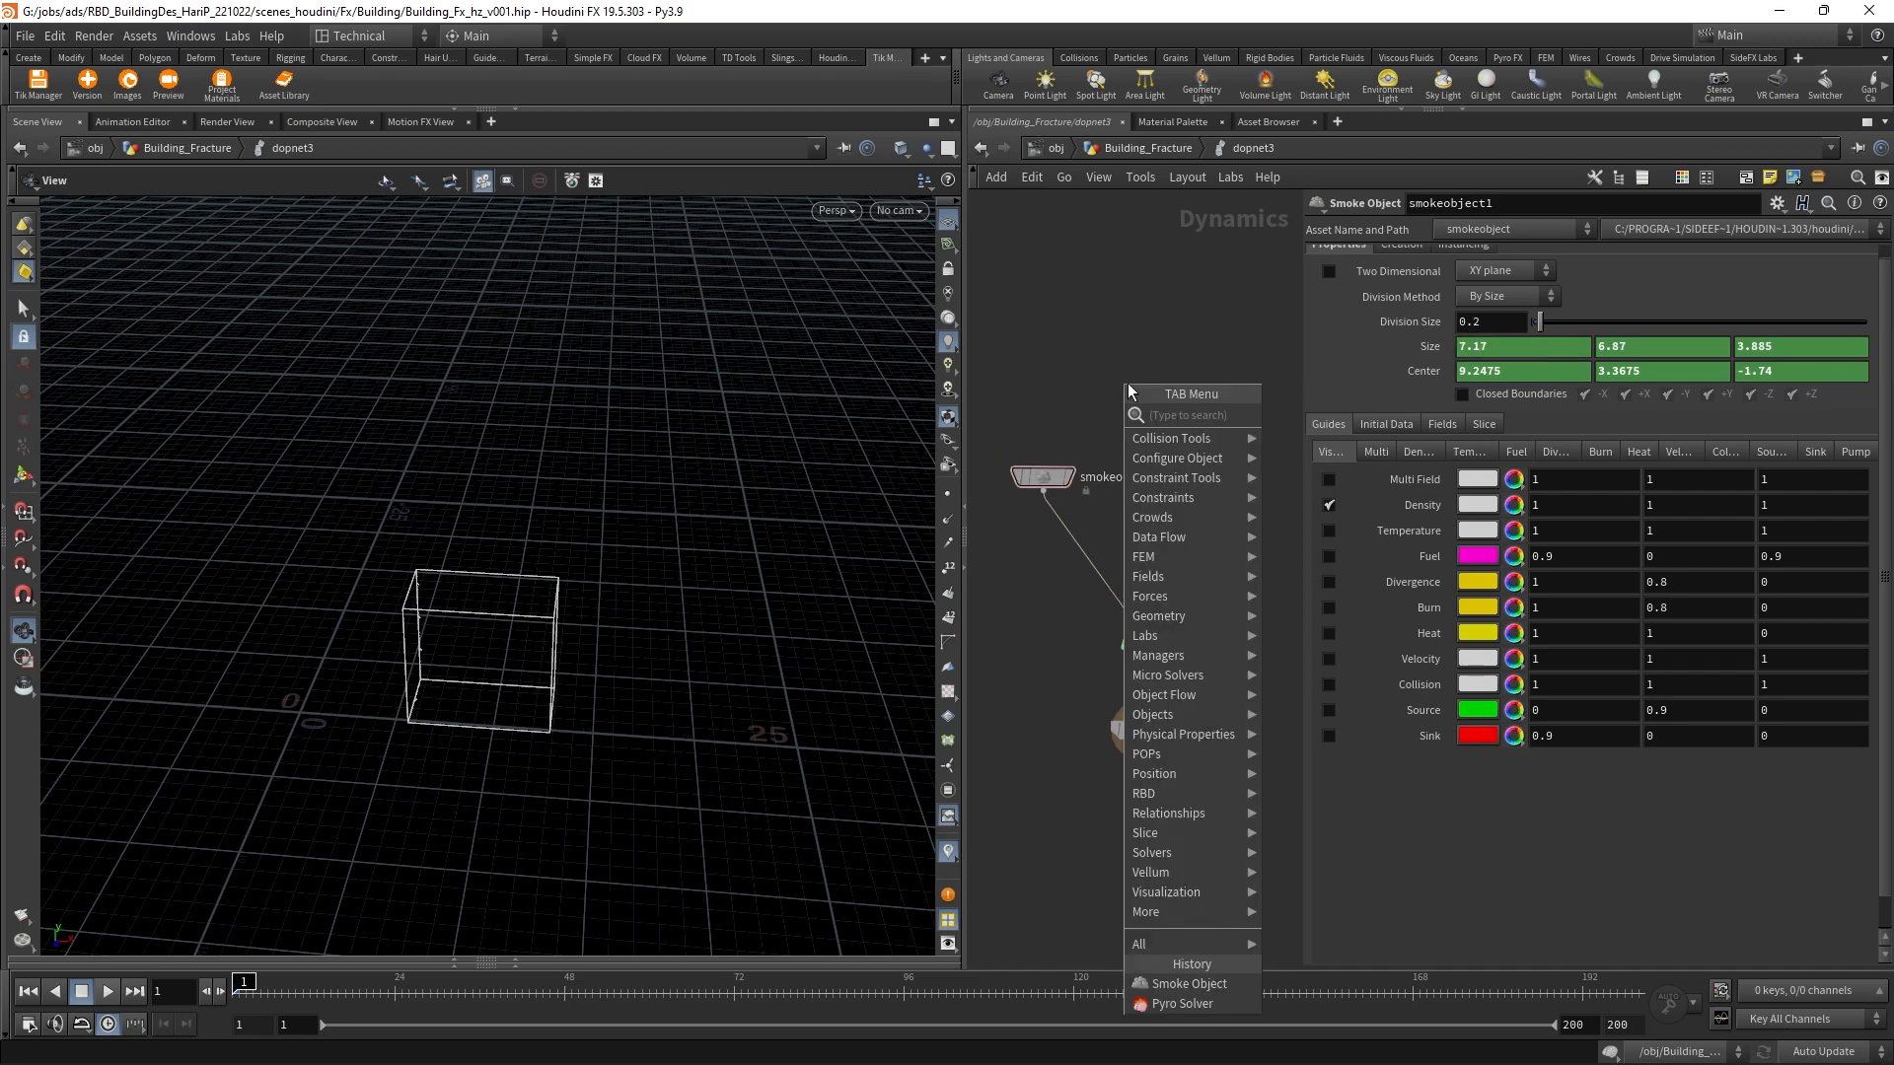
text(gas re)
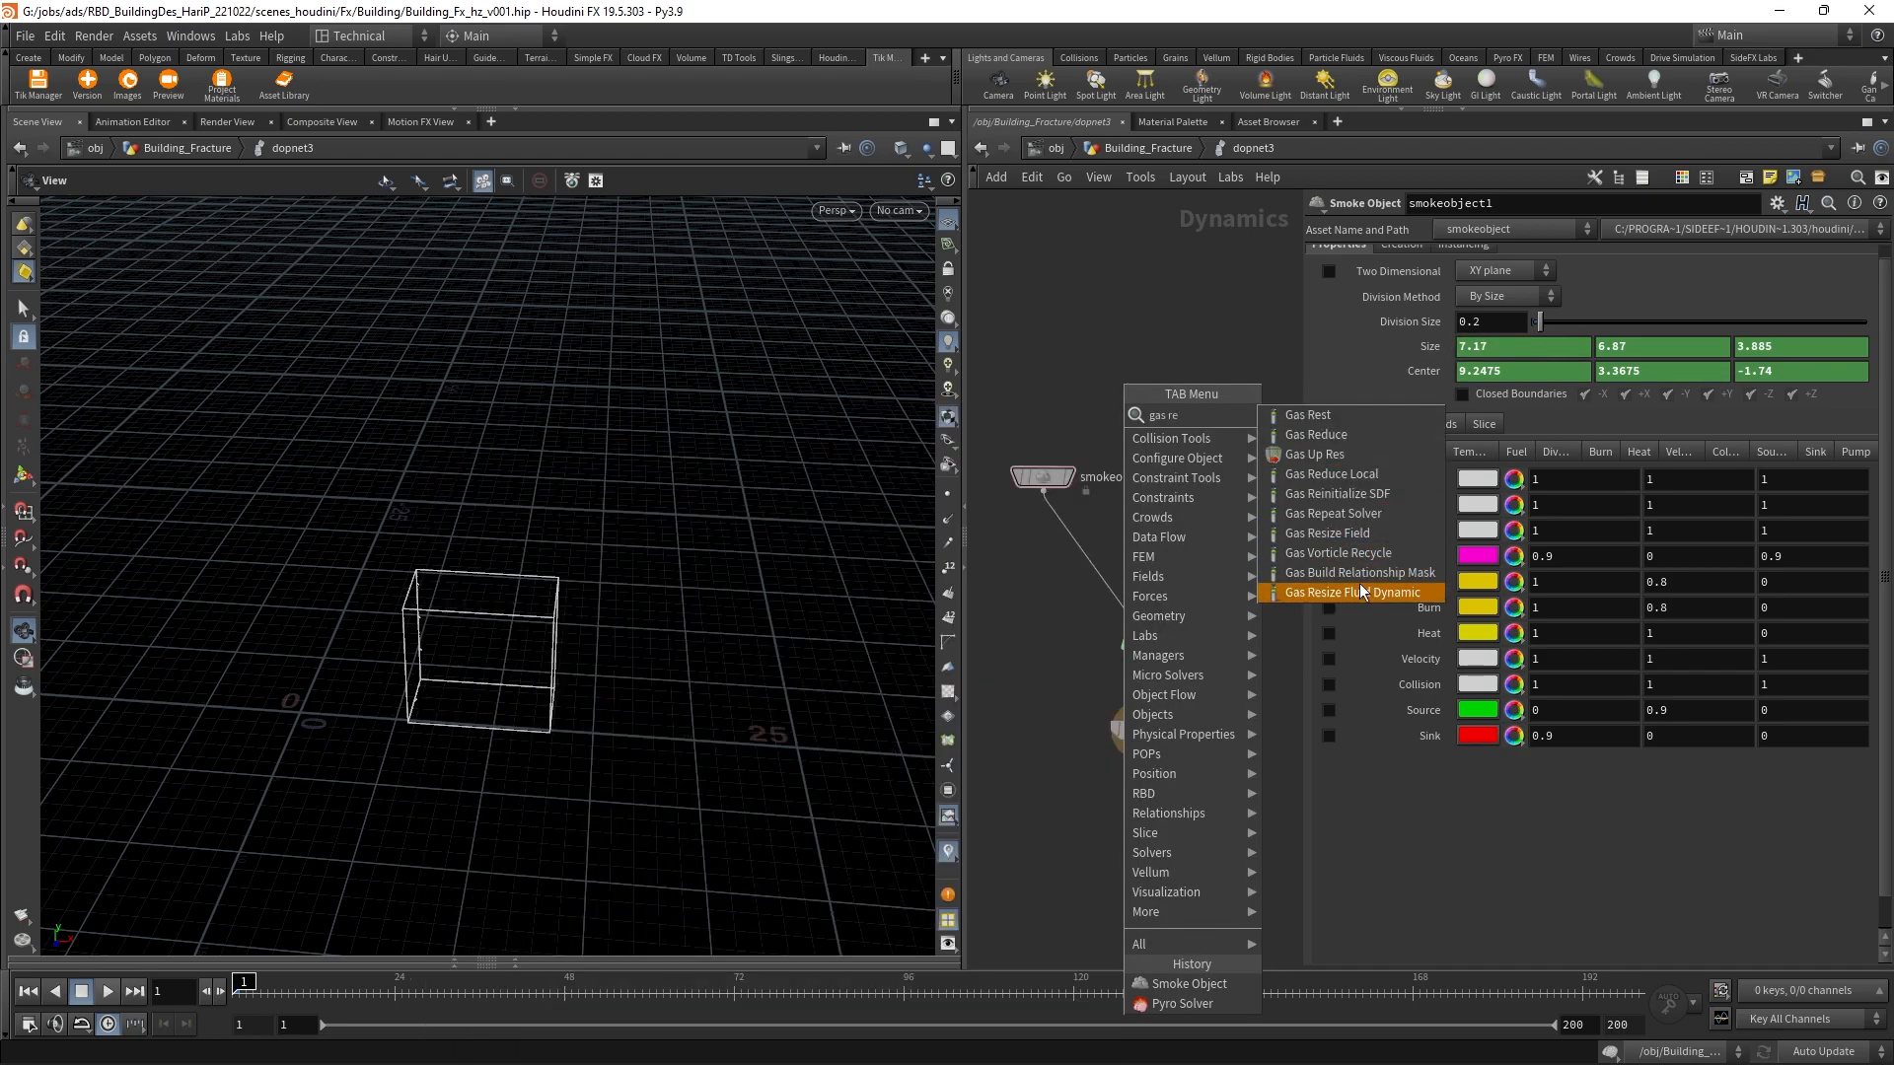
click(1362, 592)
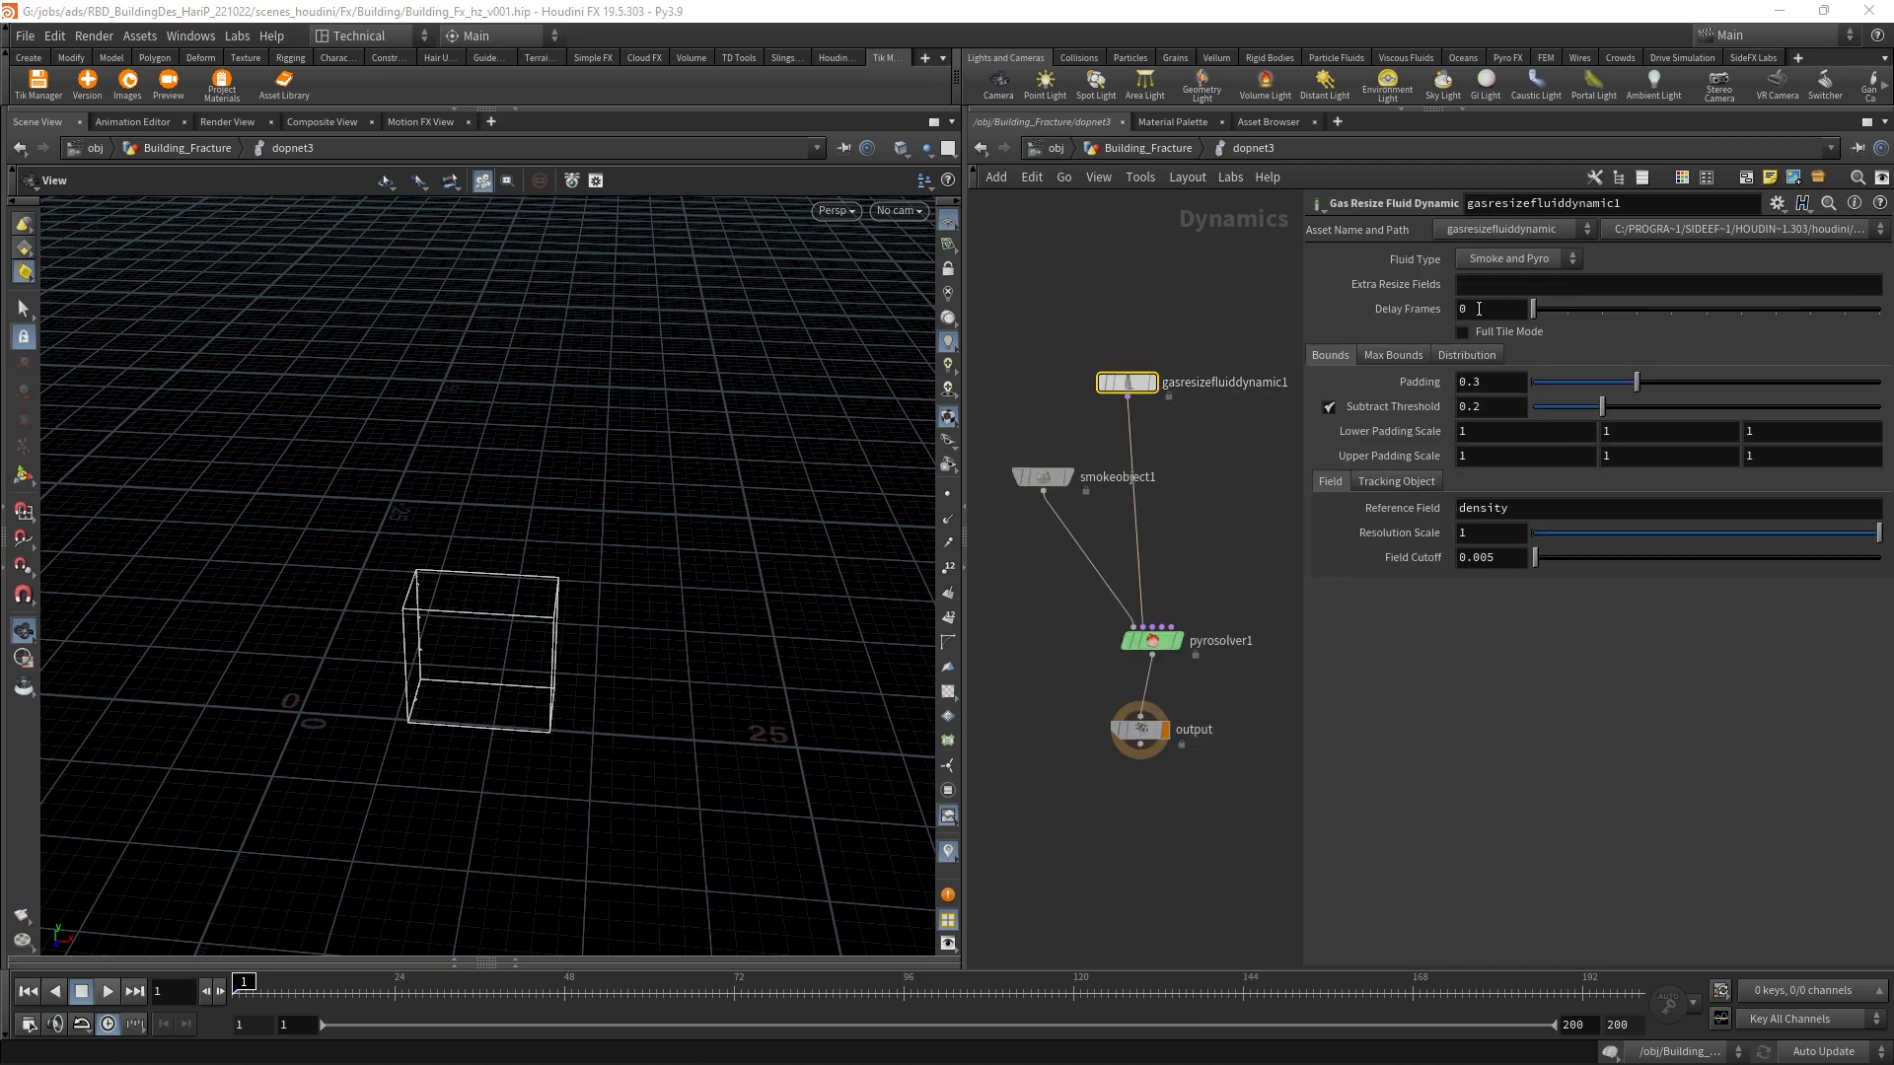
Step: Set the Gas Resize Fluid Dynamic's padding to 1.5 and turn off its clamping to maximum bounds
click(1478, 381)
text(1)
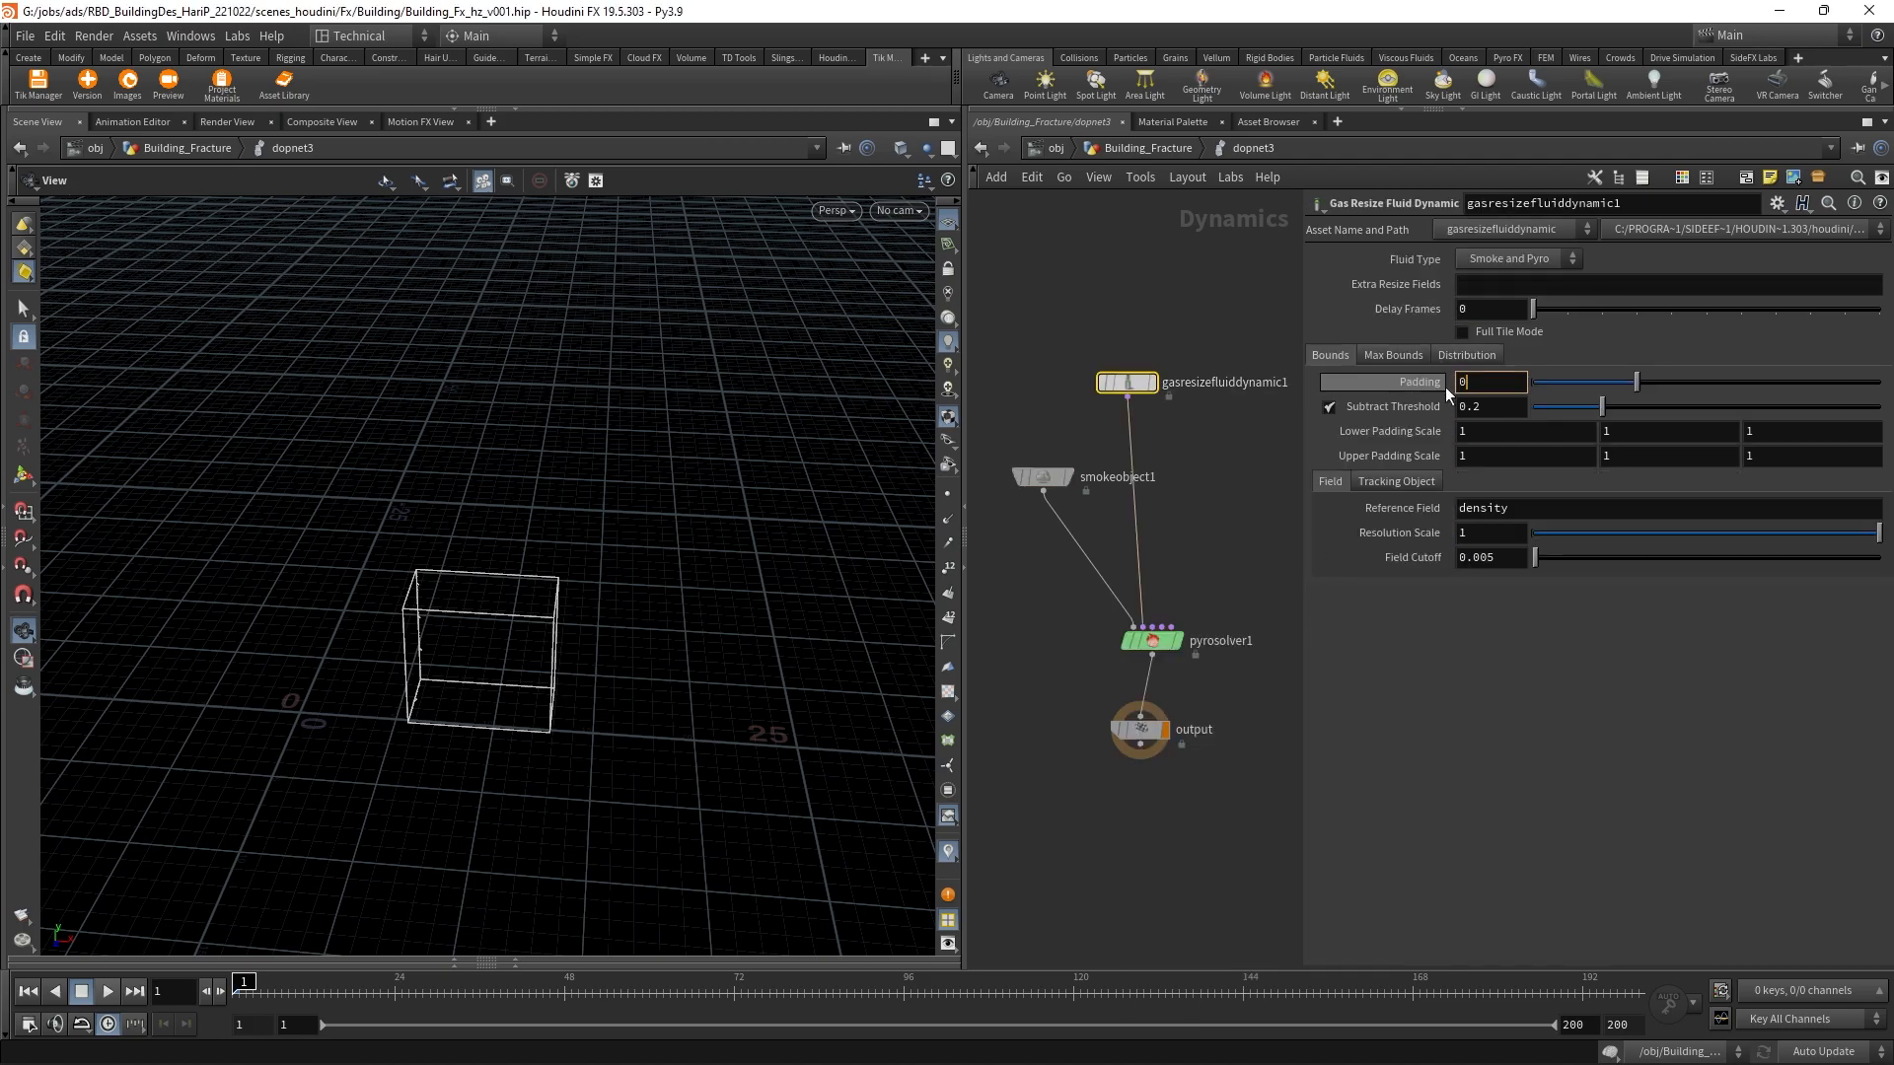
key(Return)
click(1393, 355)
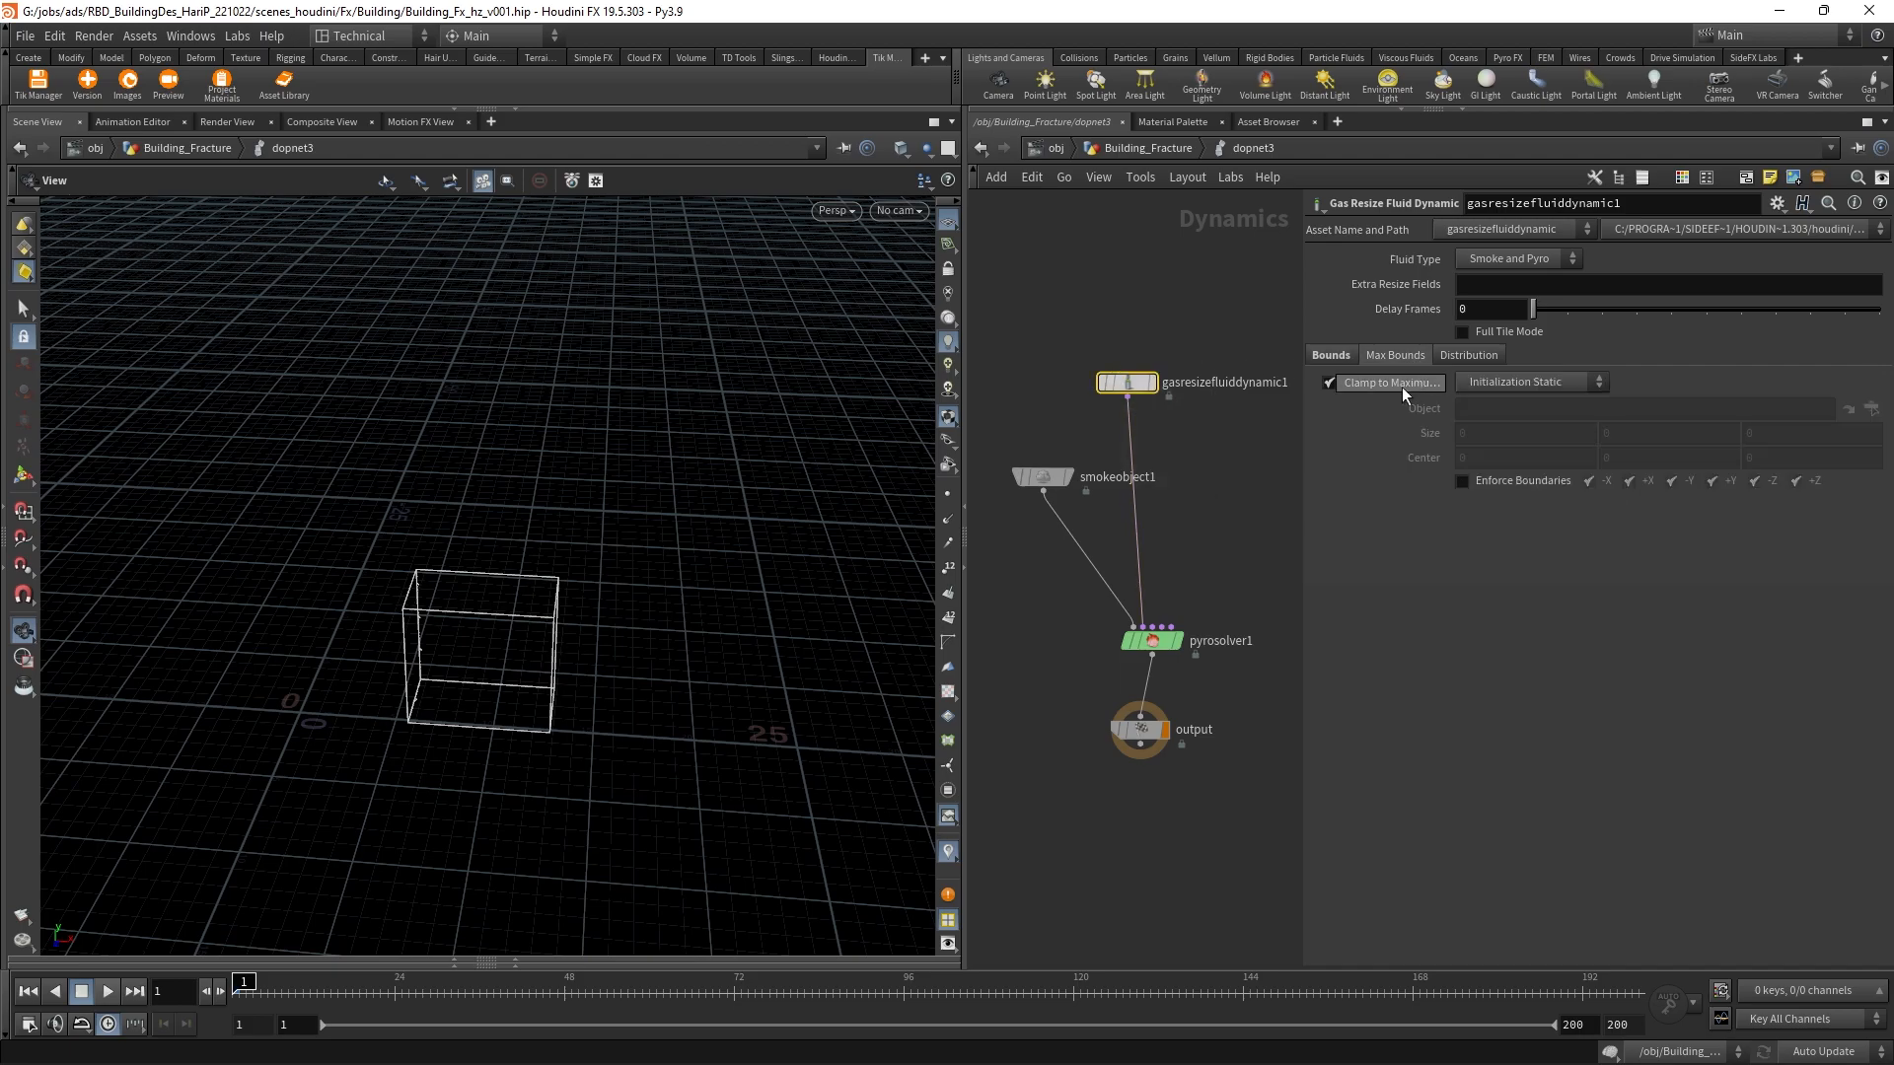
click(1329, 383)
Step: Add a Merge node feeding the Pyro Solver's sourcing input
scroll(1093, 481, down, 1)
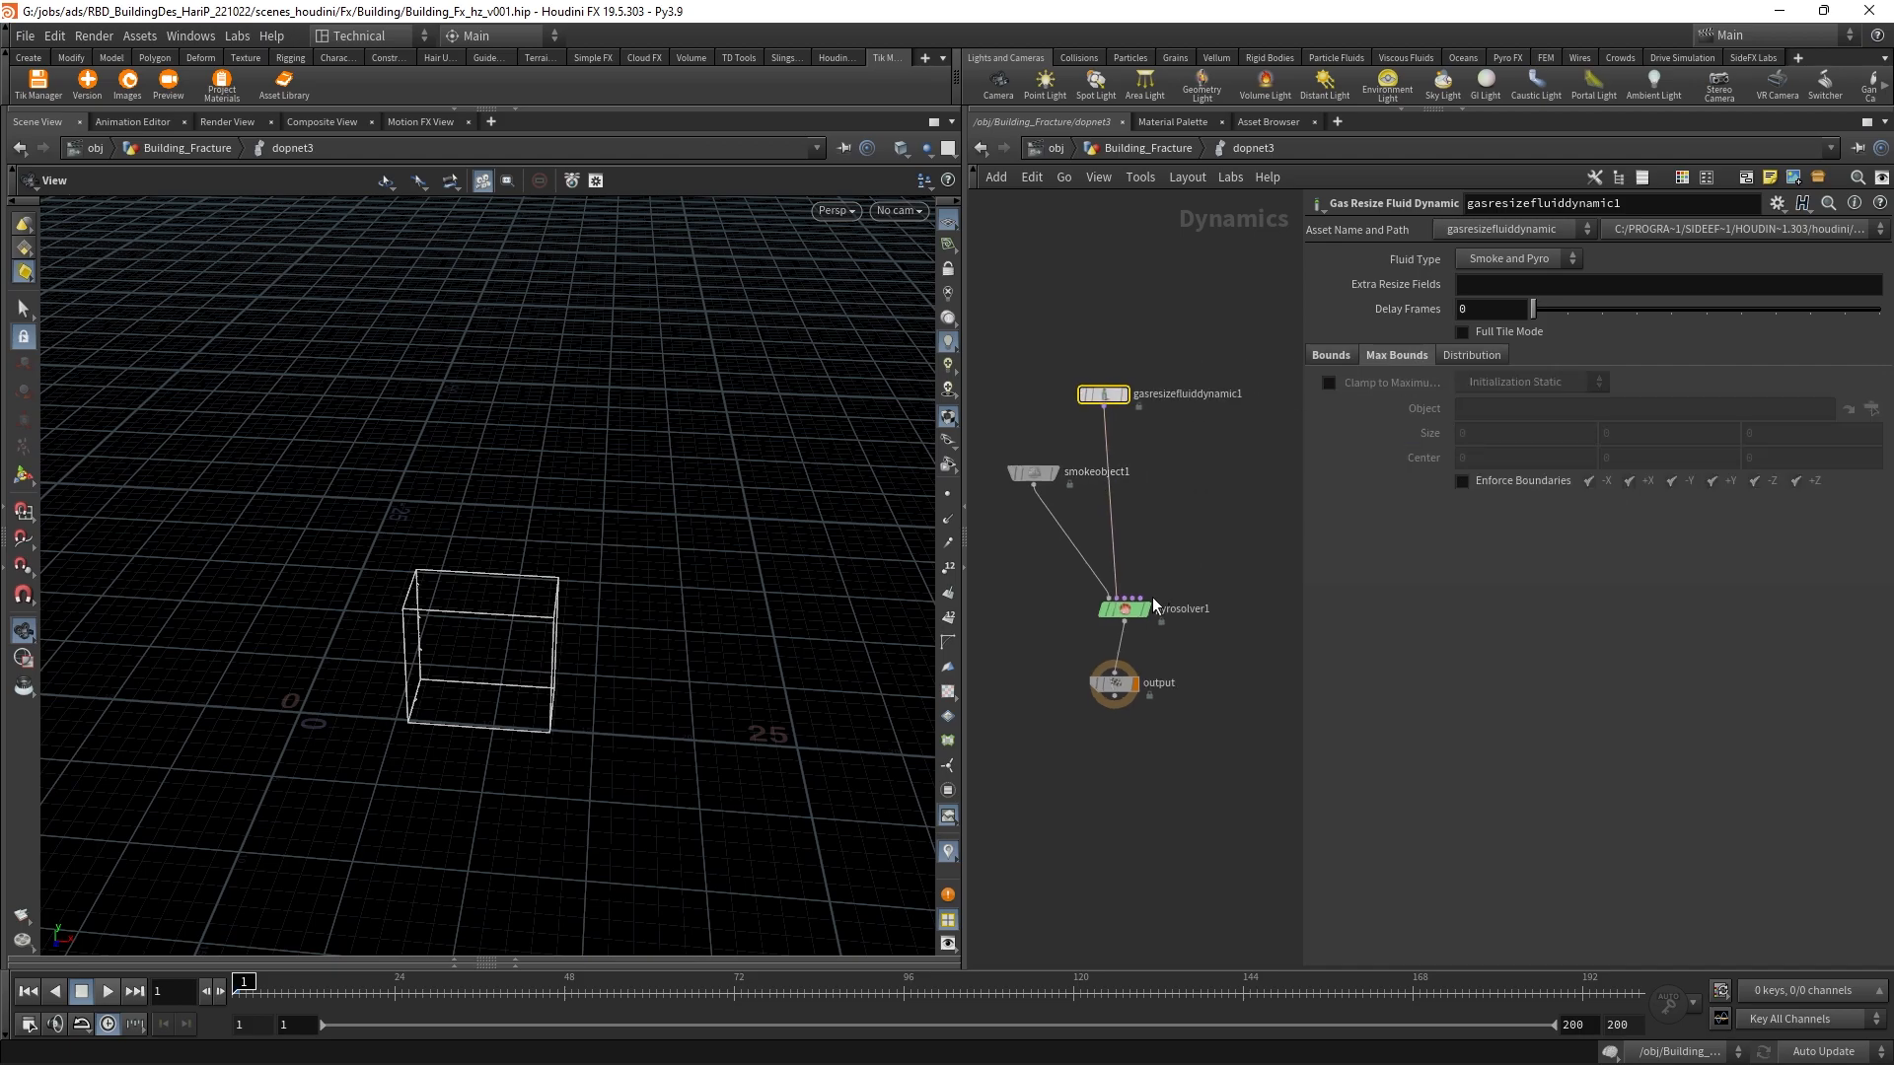
key(Tab)
text(merge)
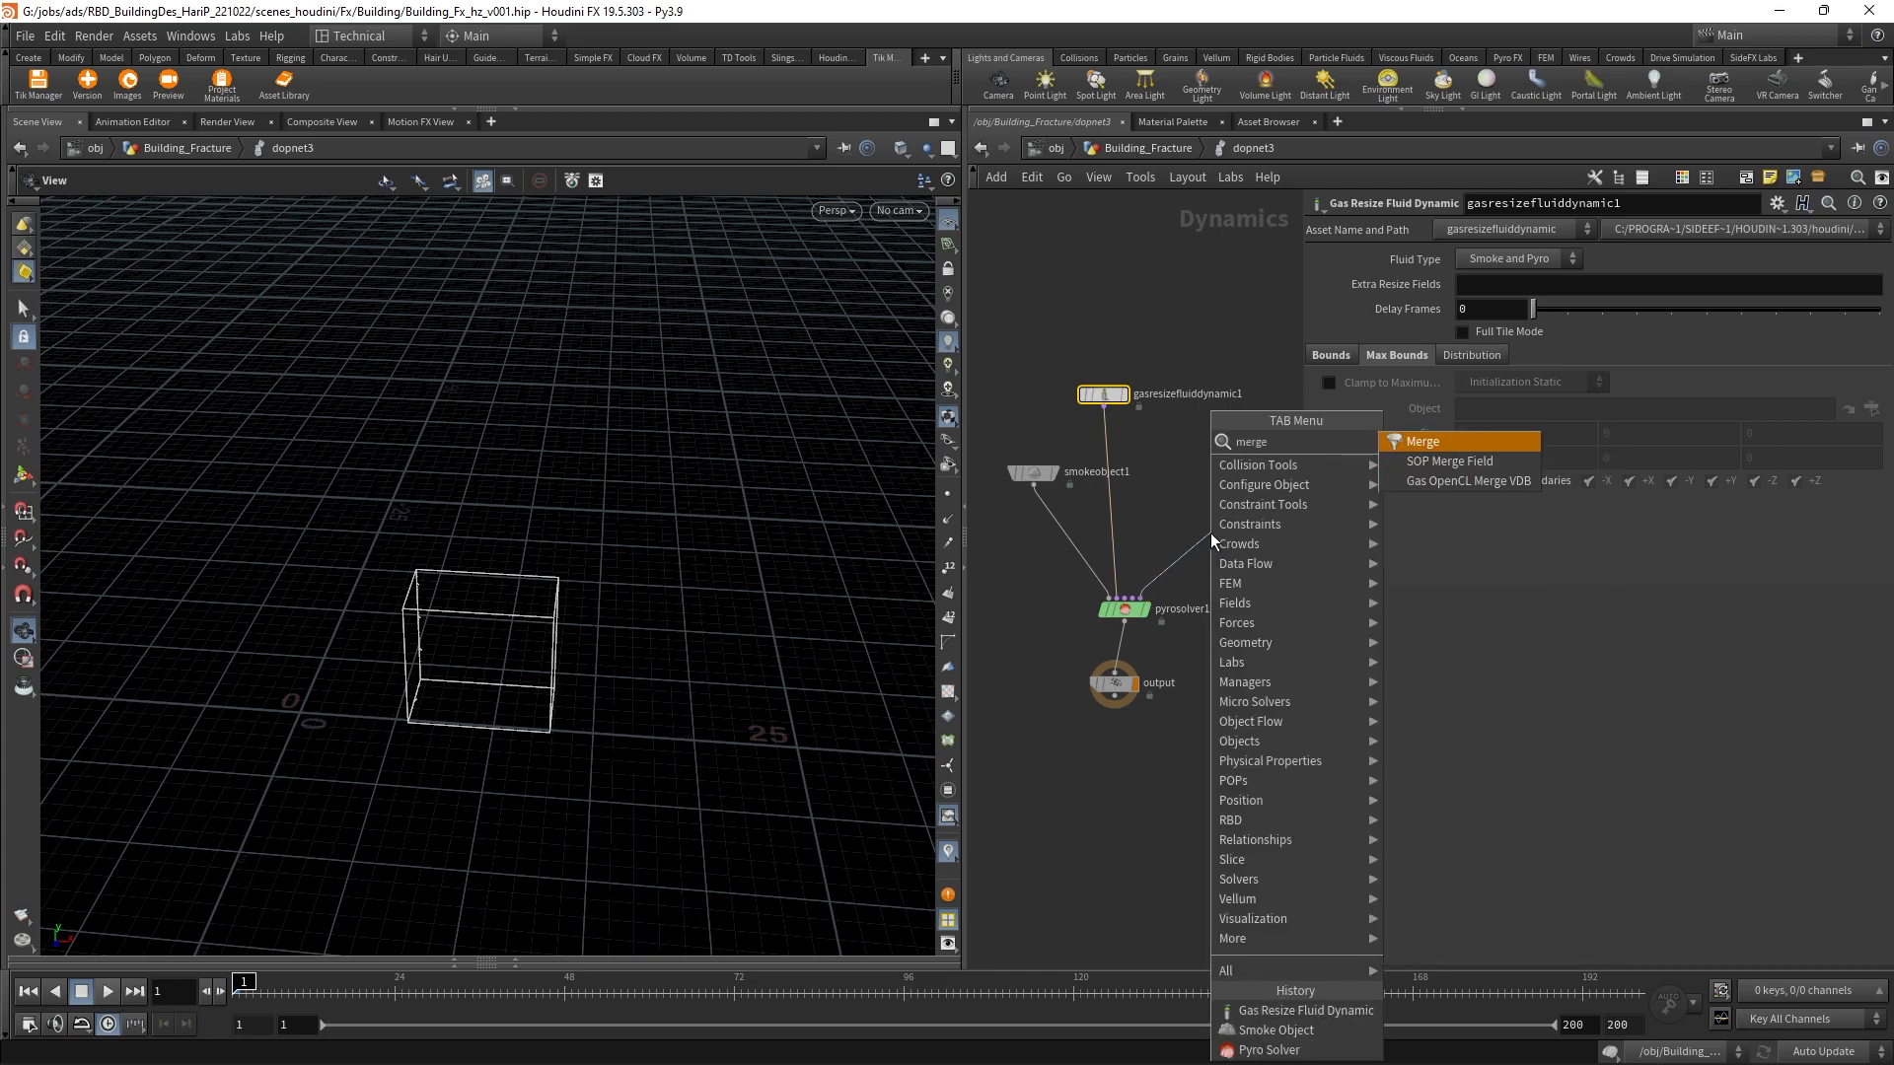
key(Return)
click(1210, 533)
middle_drag(1235, 613, 1198, 669)
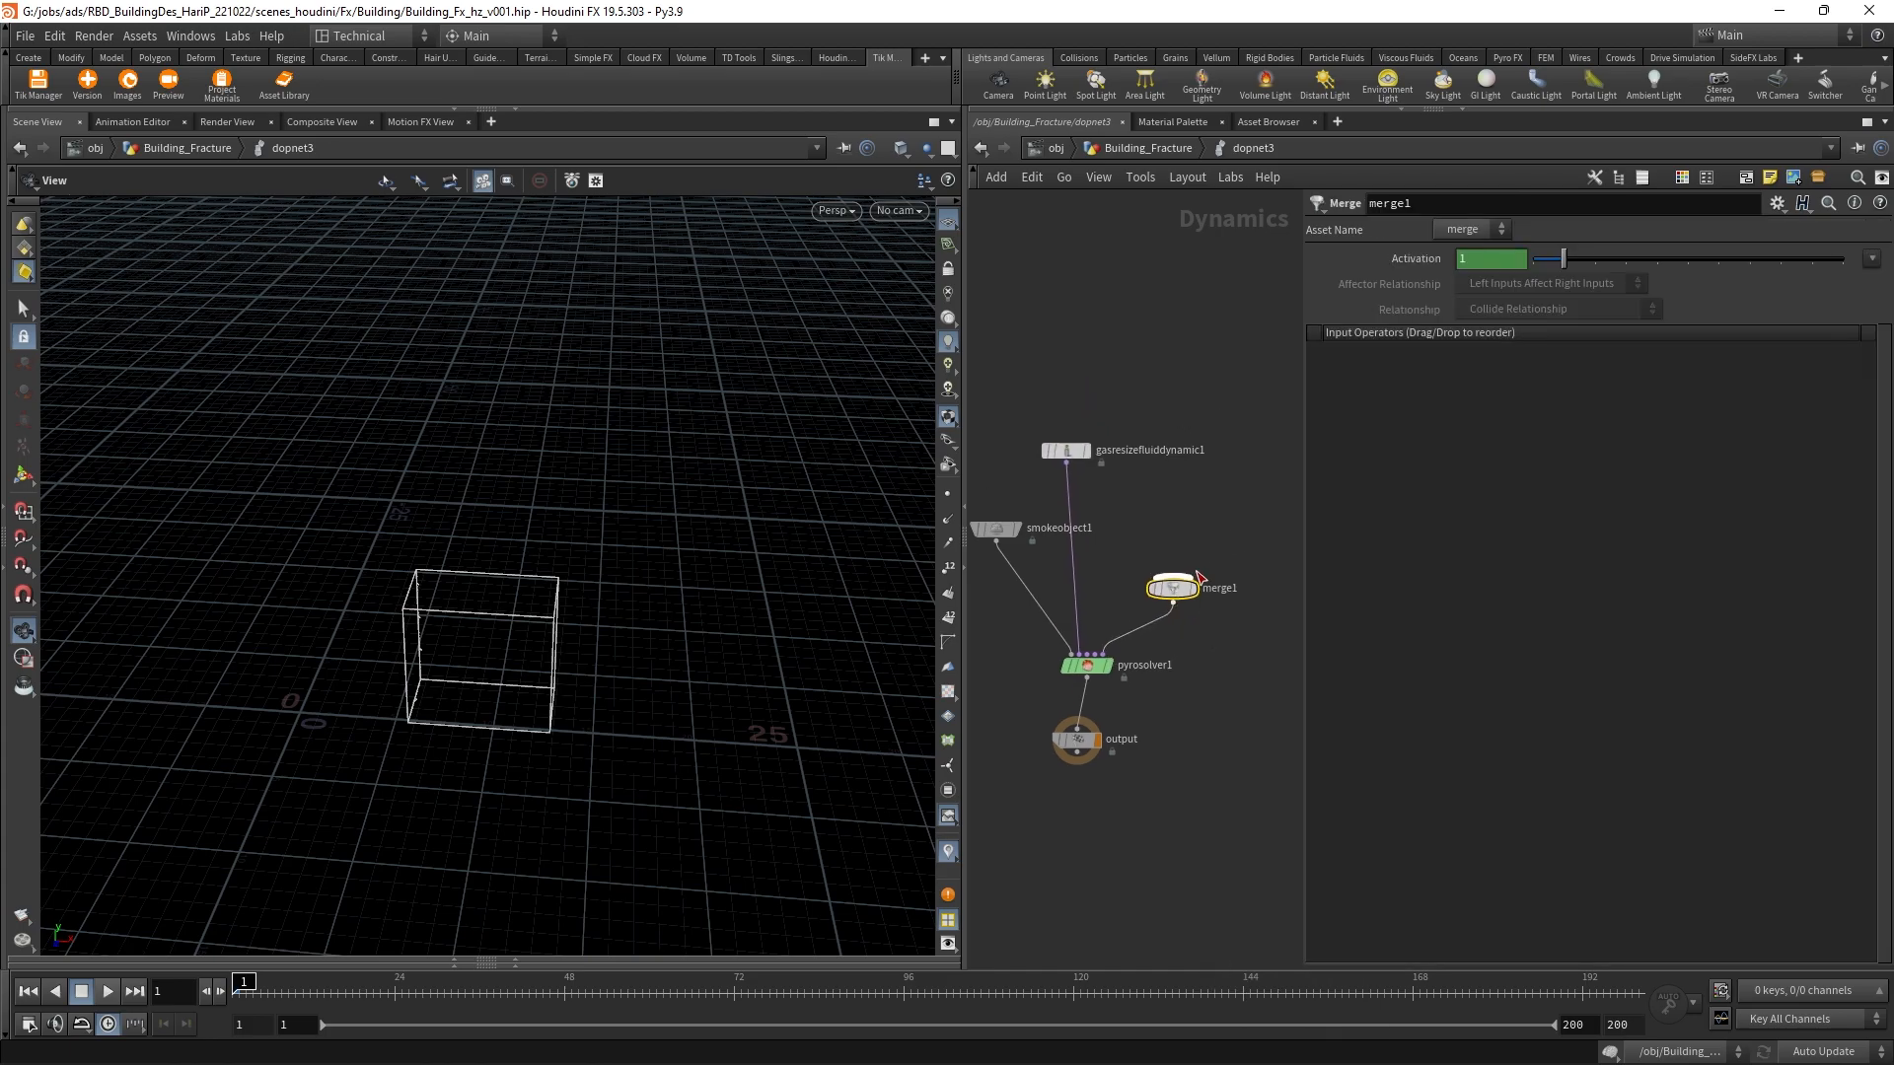
Step: Add a Volume Source feeding the new merge, initialize it as Source Smoke and read it from First Context Geometry
key(Tab)
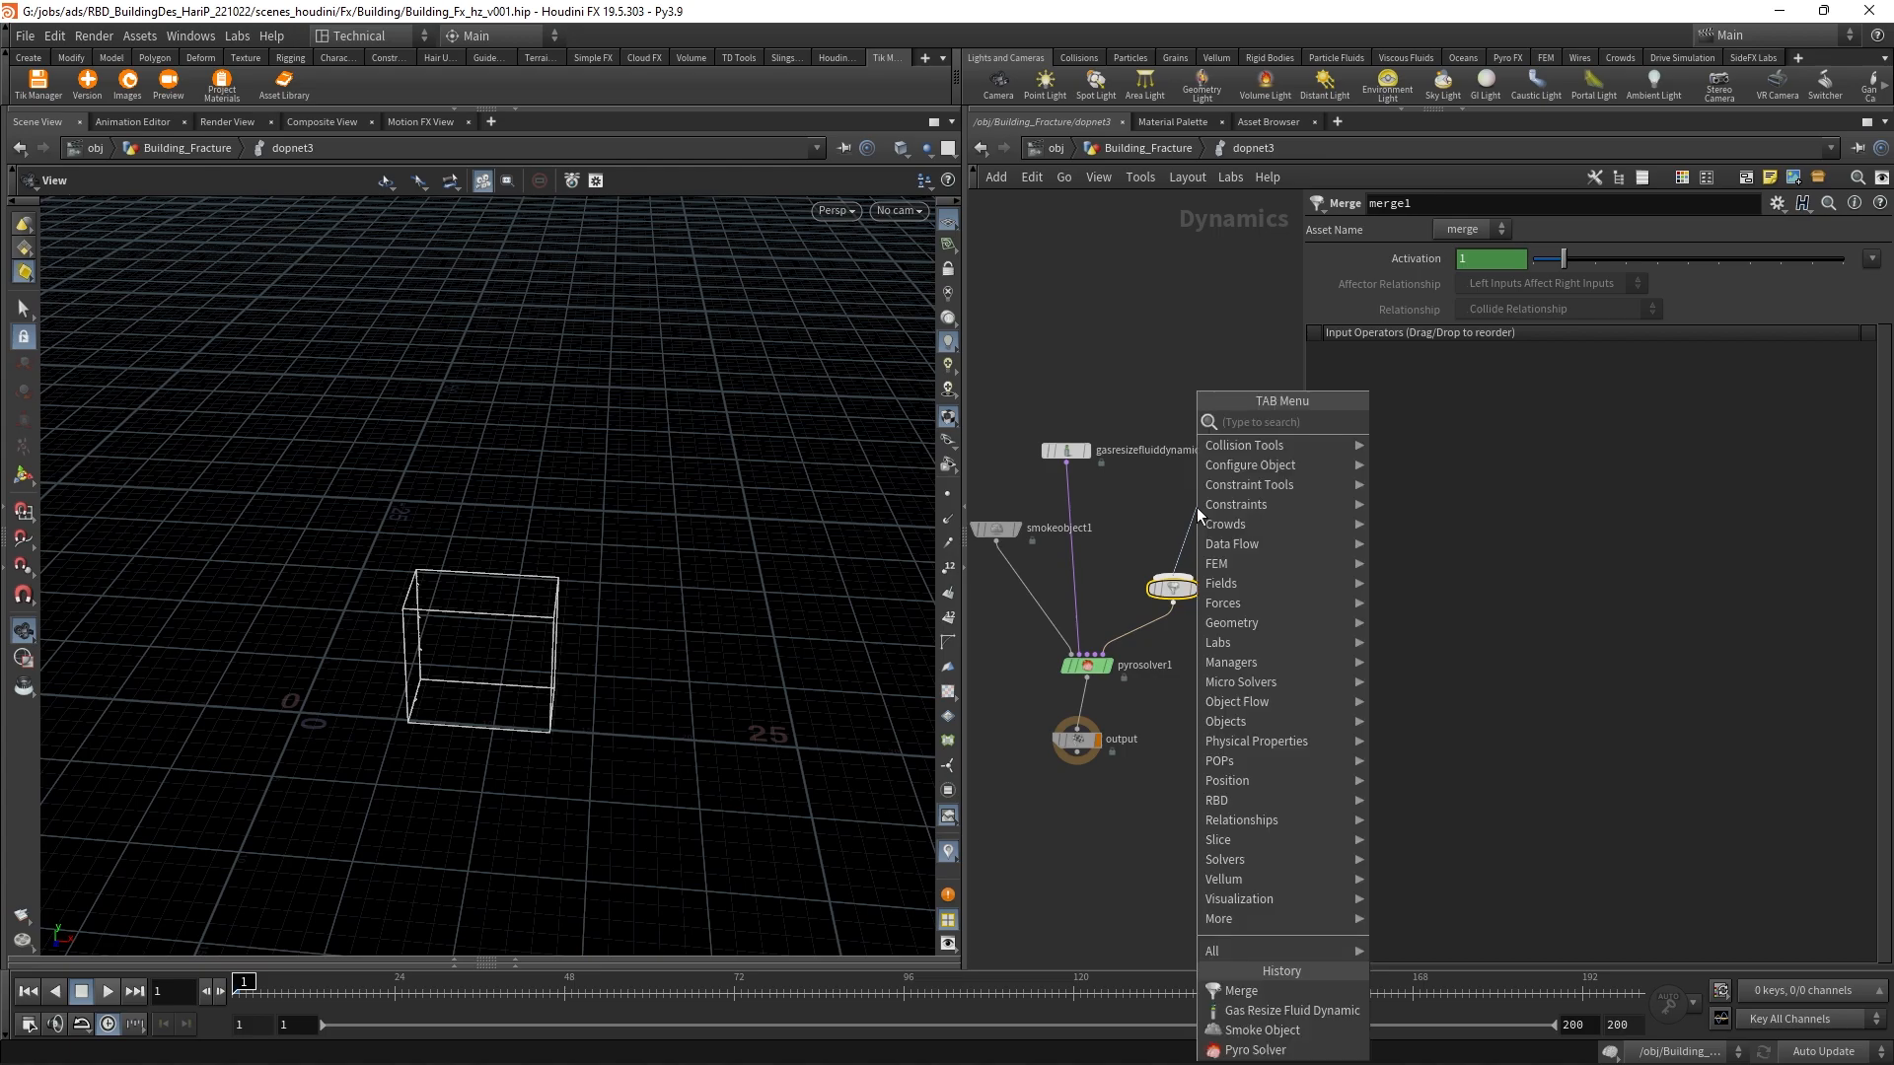
text(vols)
key(Return)
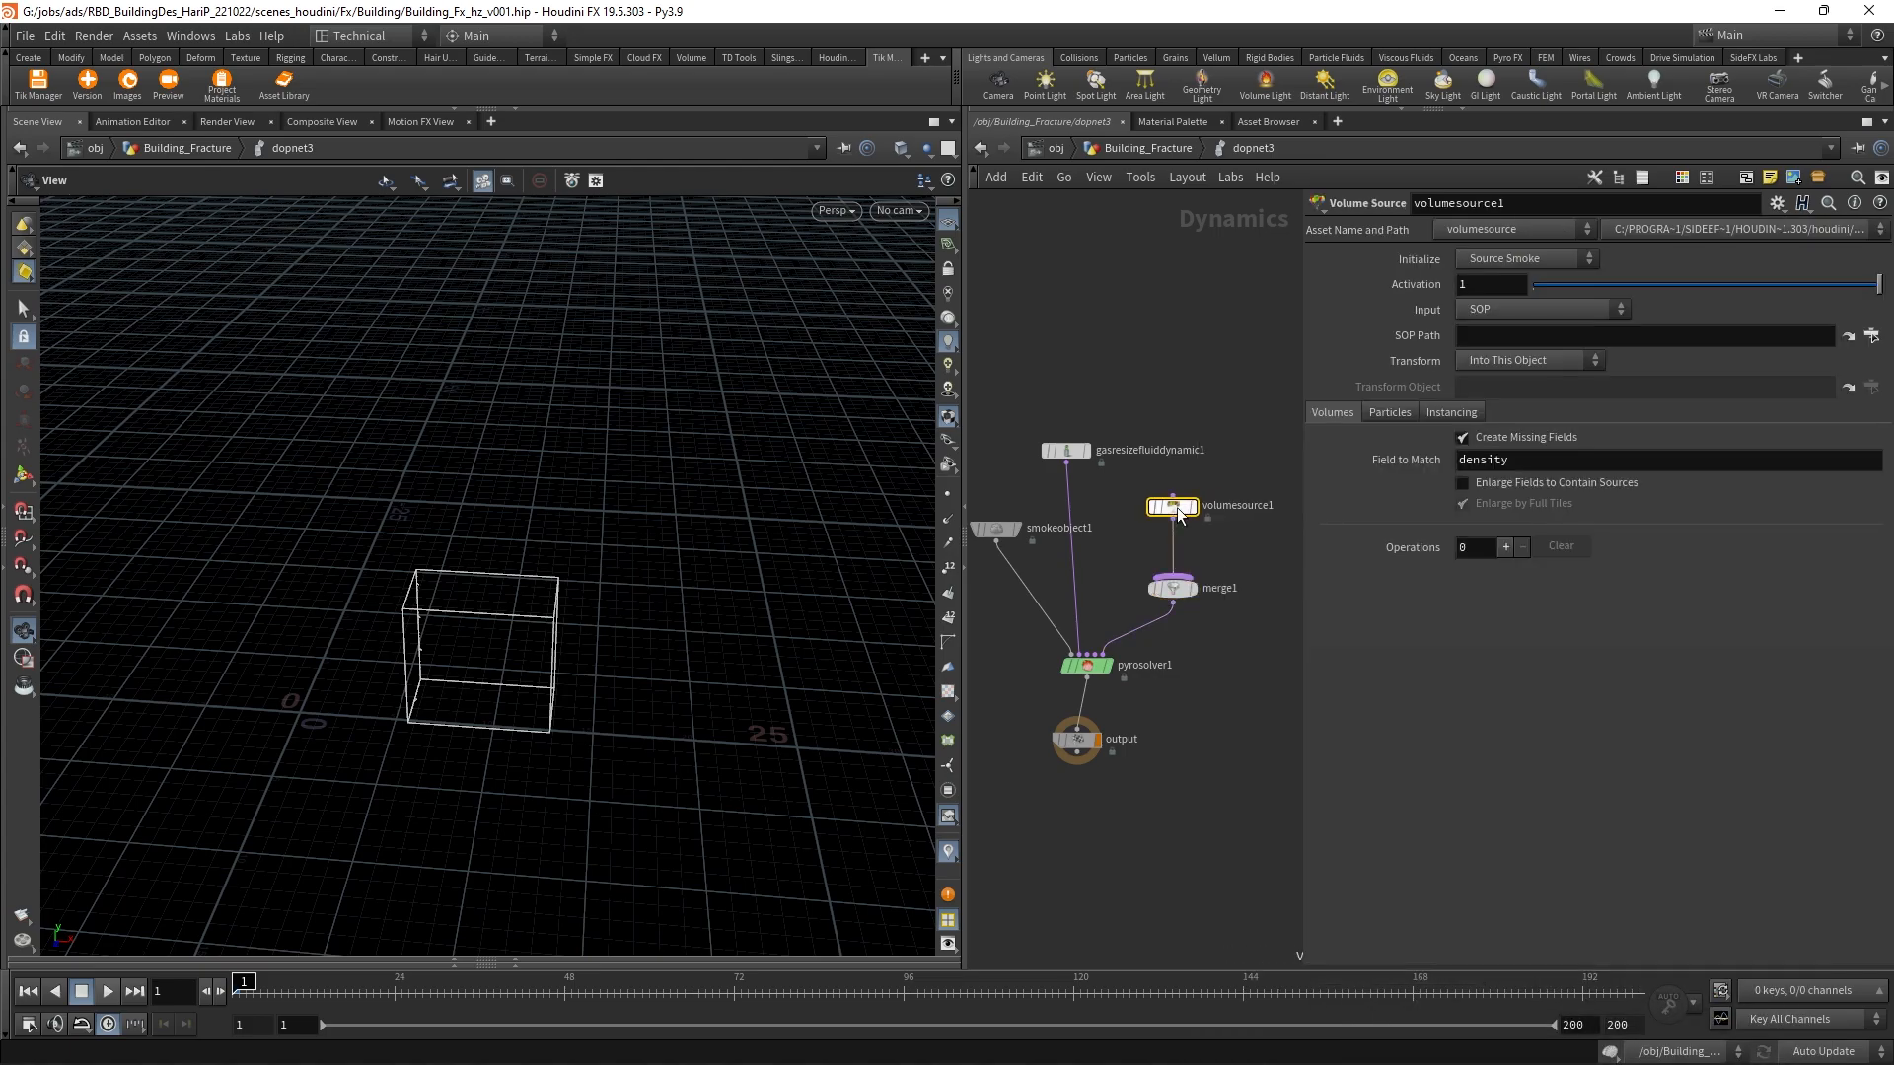
click(1509, 259)
click(1501, 313)
click(1502, 260)
click(1500, 283)
click(1506, 305)
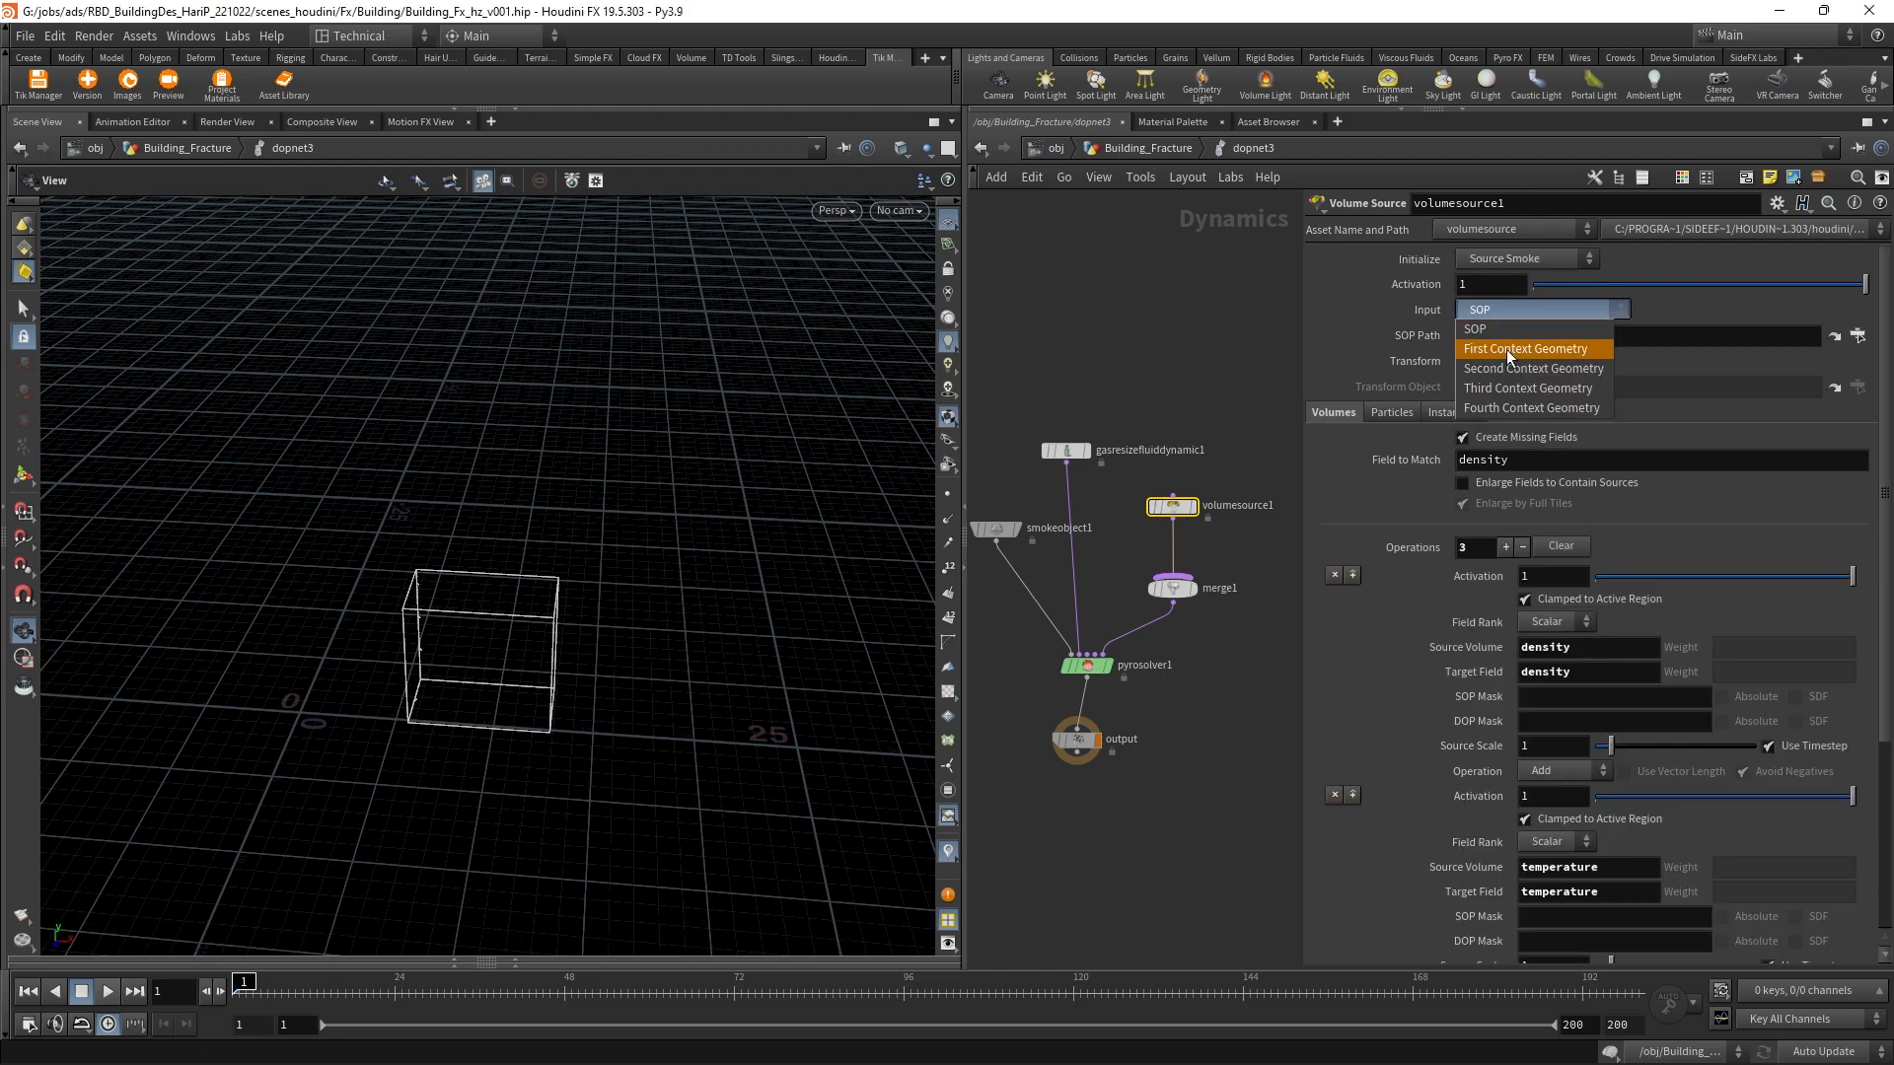
click(1506, 349)
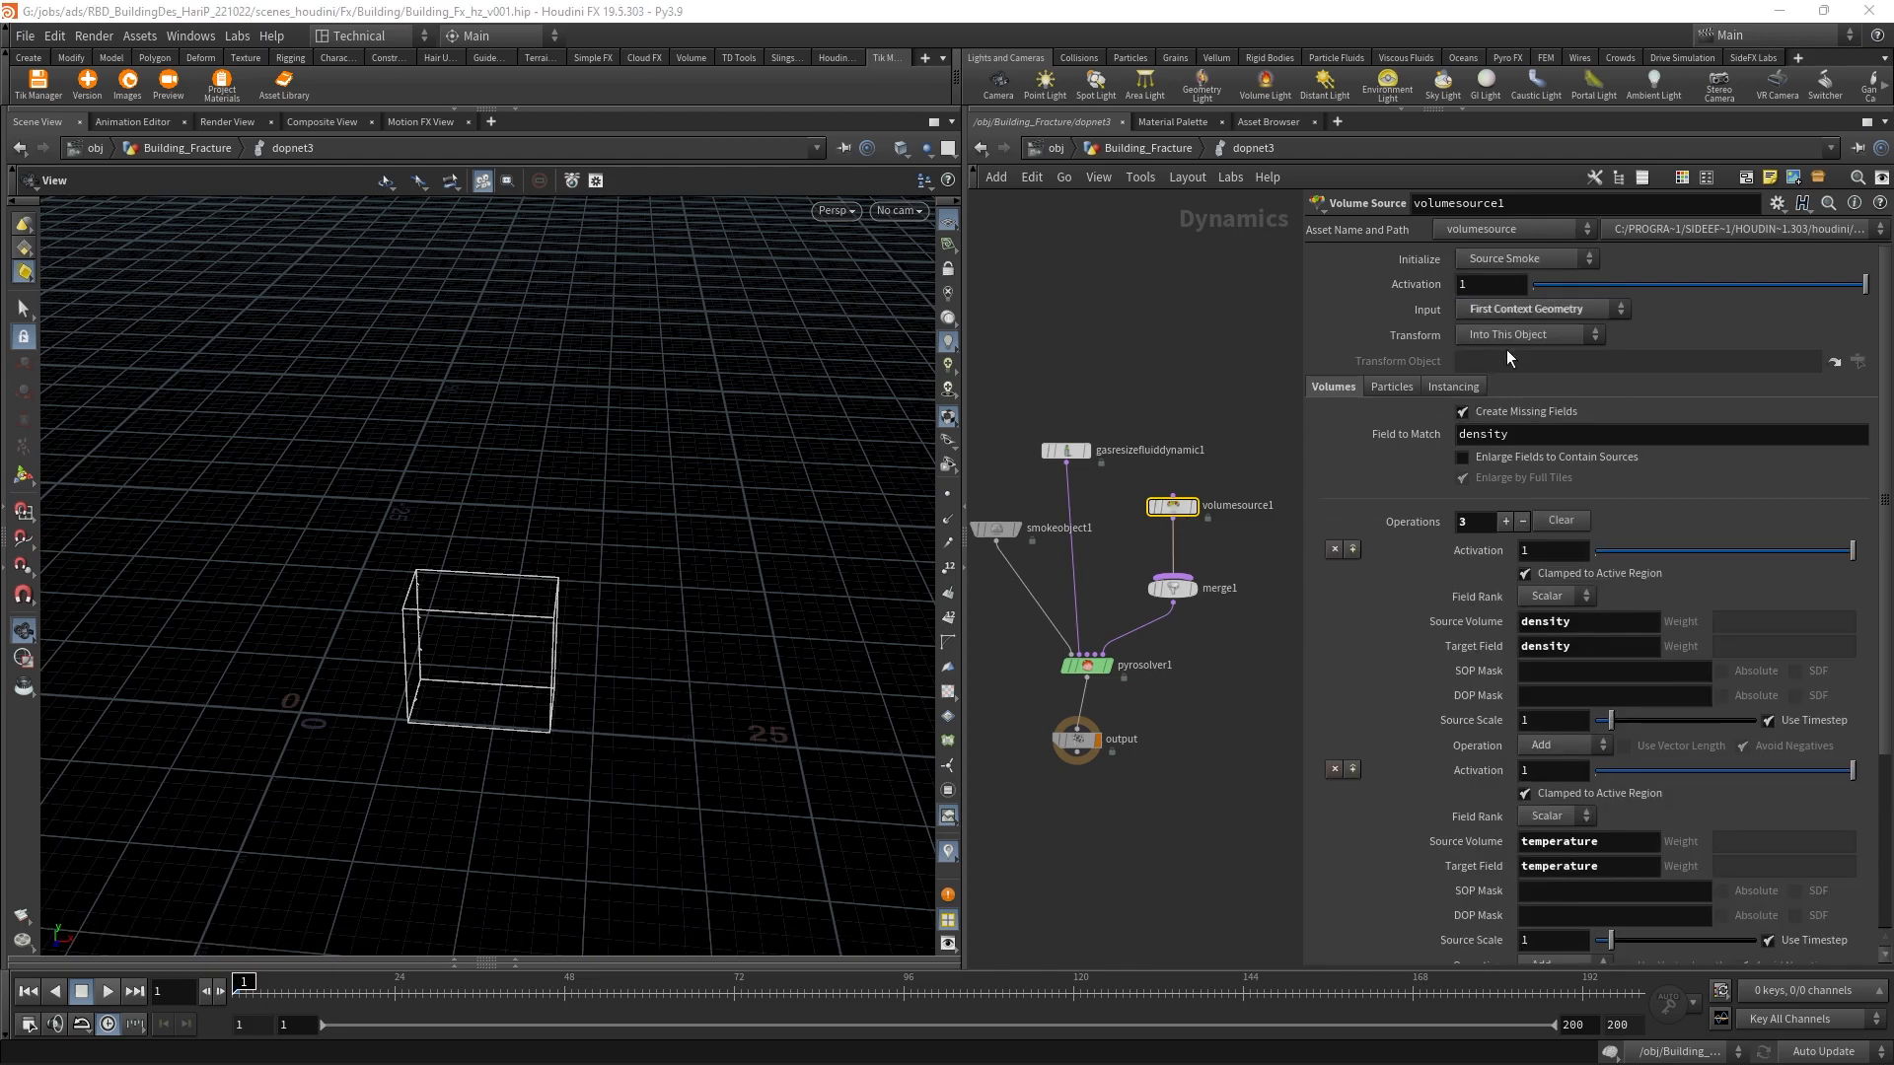
Step: Check the volume fields in OUT_DENISTY and set the temperature operation's source volume to density
click(1135, 156)
scroll(1209, 512, up, 4)
middle_click(1121, 533)
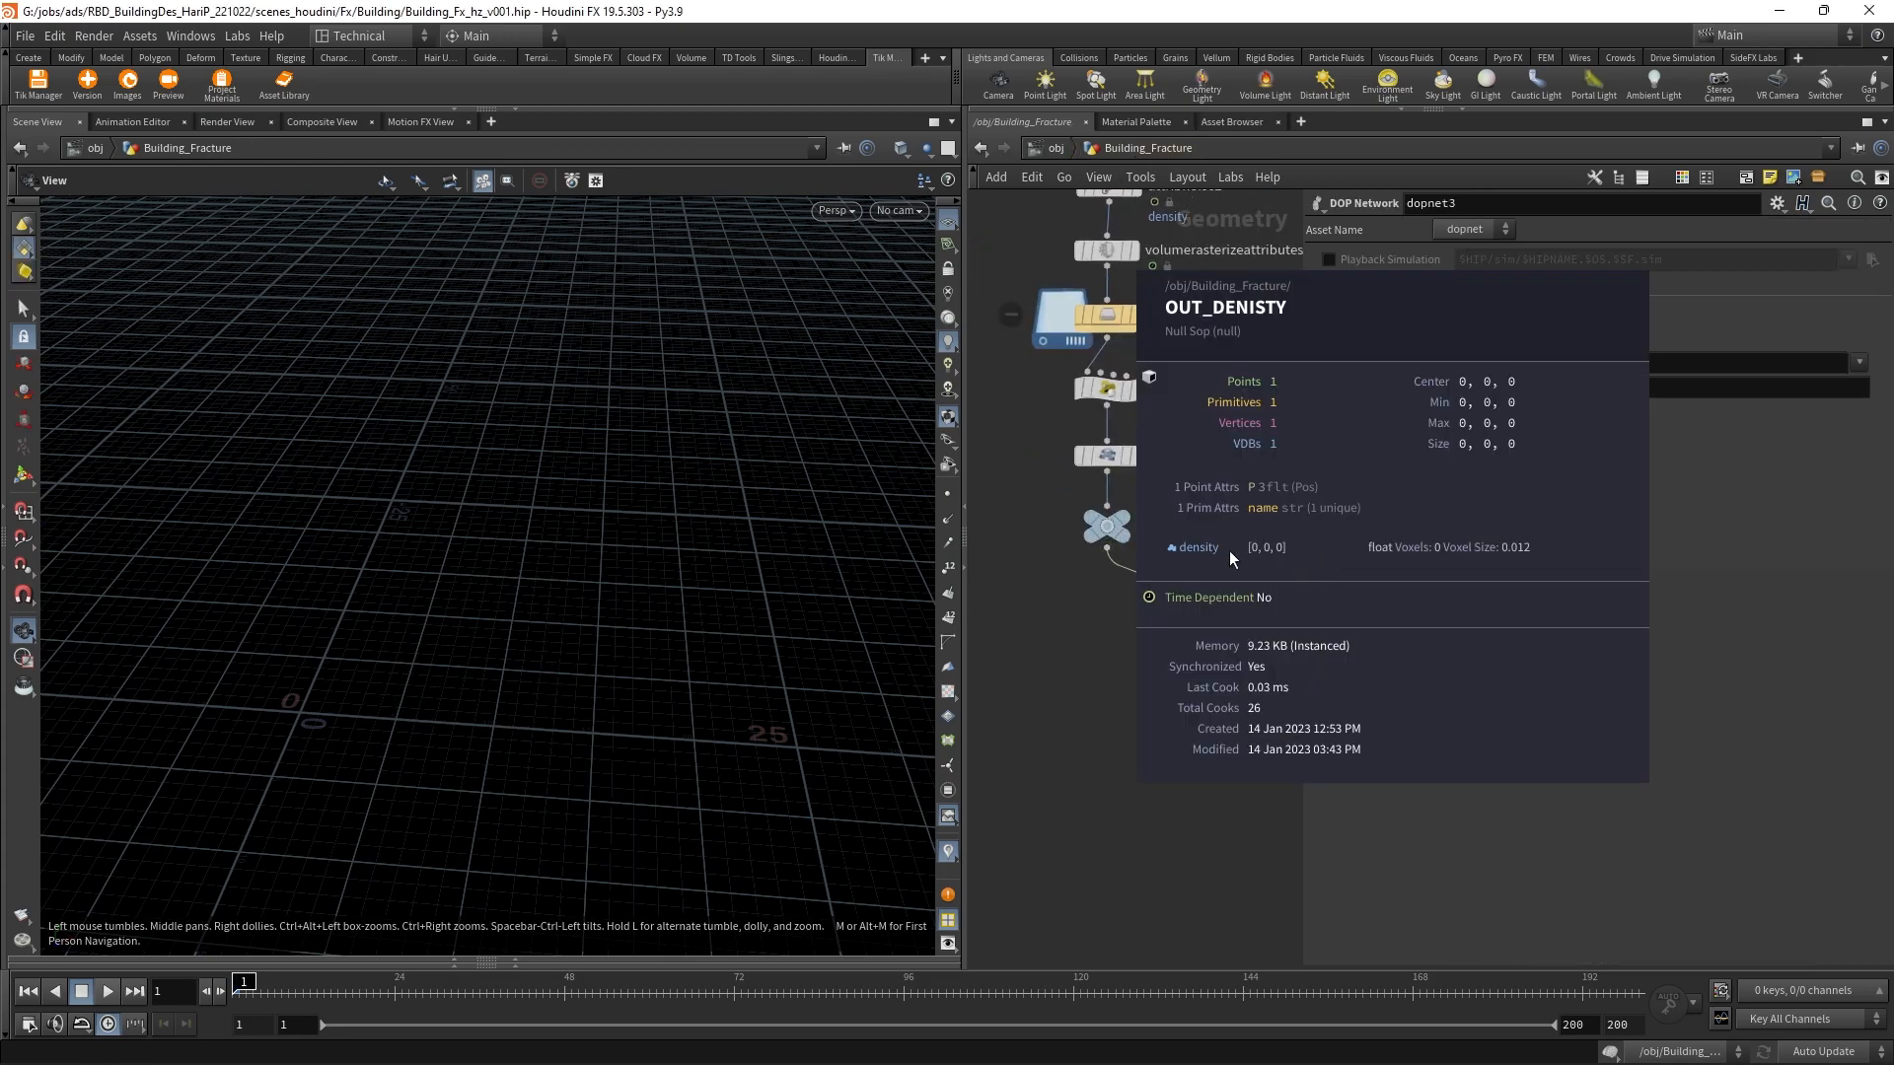
middle_drag(1282, 715, 1107, 669)
double_click(1090, 631)
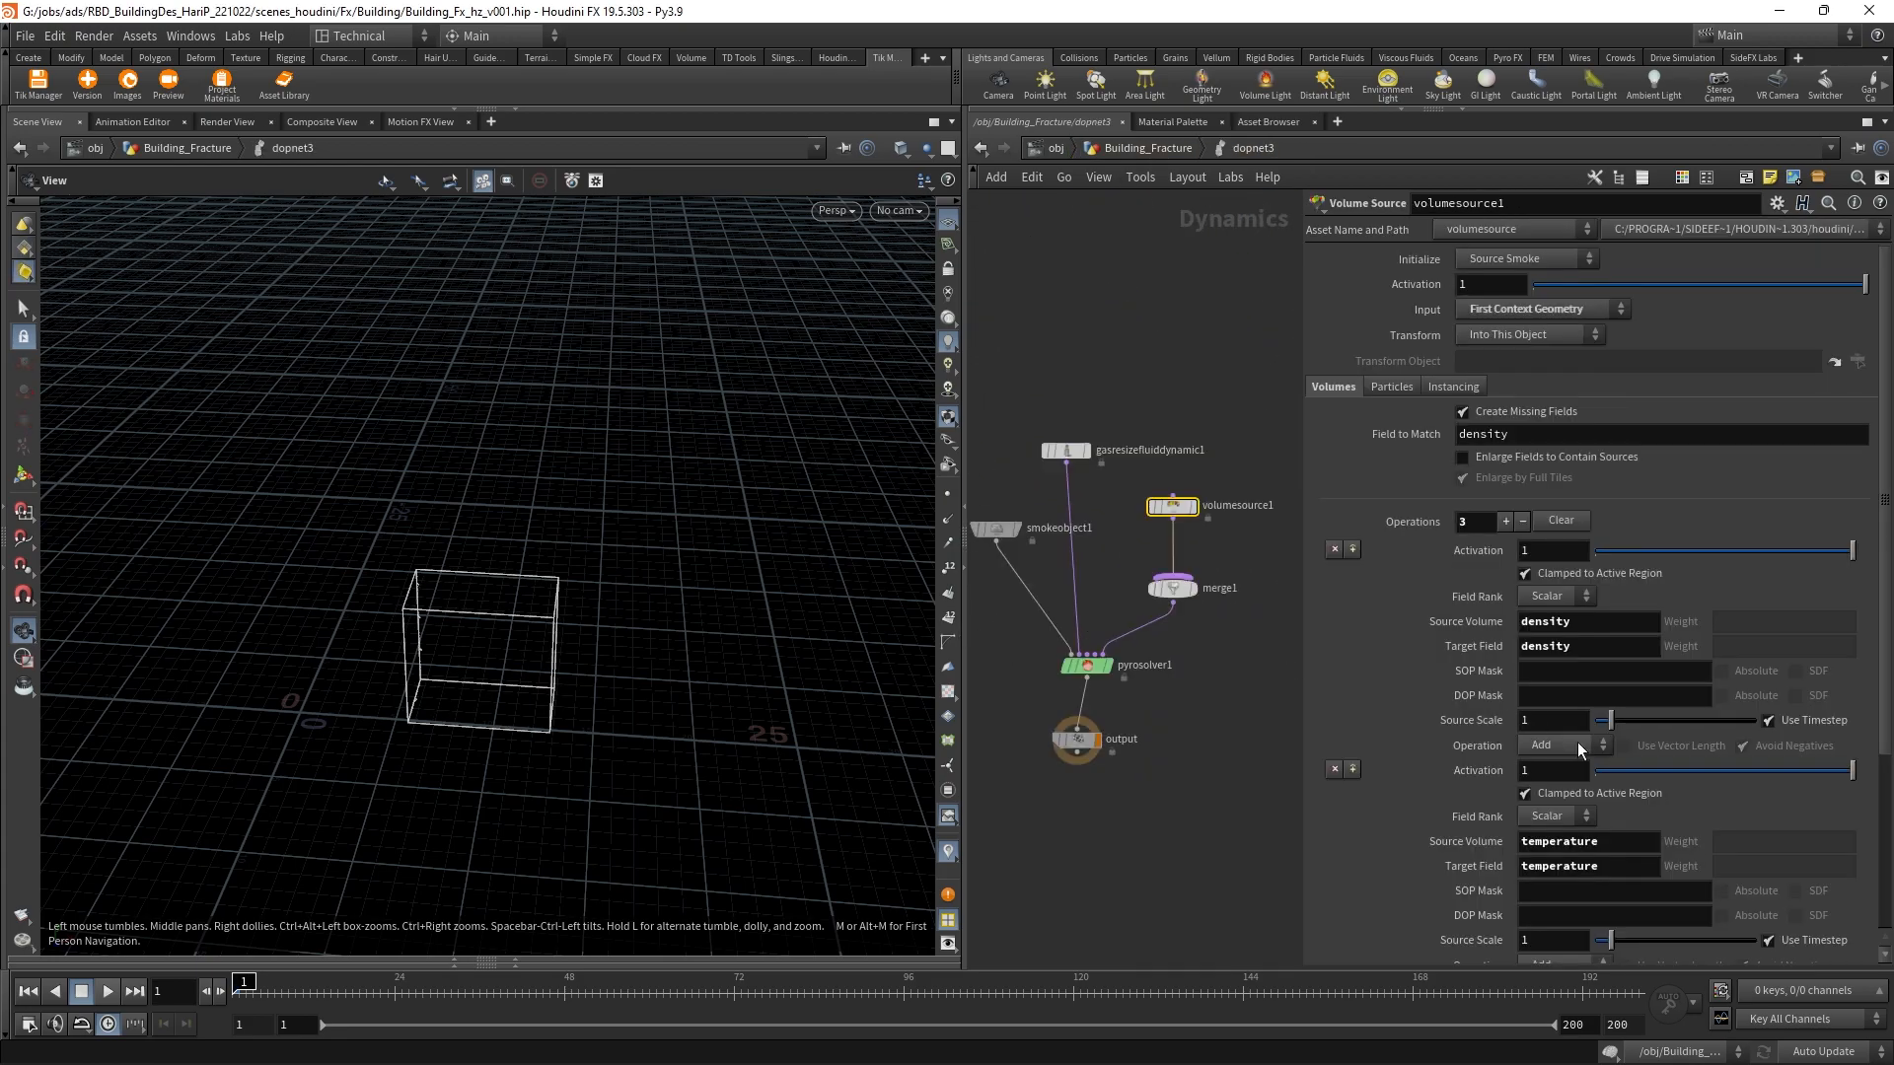
drag(1590, 630, 1385, 634)
key(ctrl+c)
drag(1608, 841, 1437, 845)
key(ctrl+v)
key(Return)
Step: Remove the velocity operation from the Volume Source and play the simulation
scroll(1408, 860, down, 1)
scroll(1406, 855, down, 2)
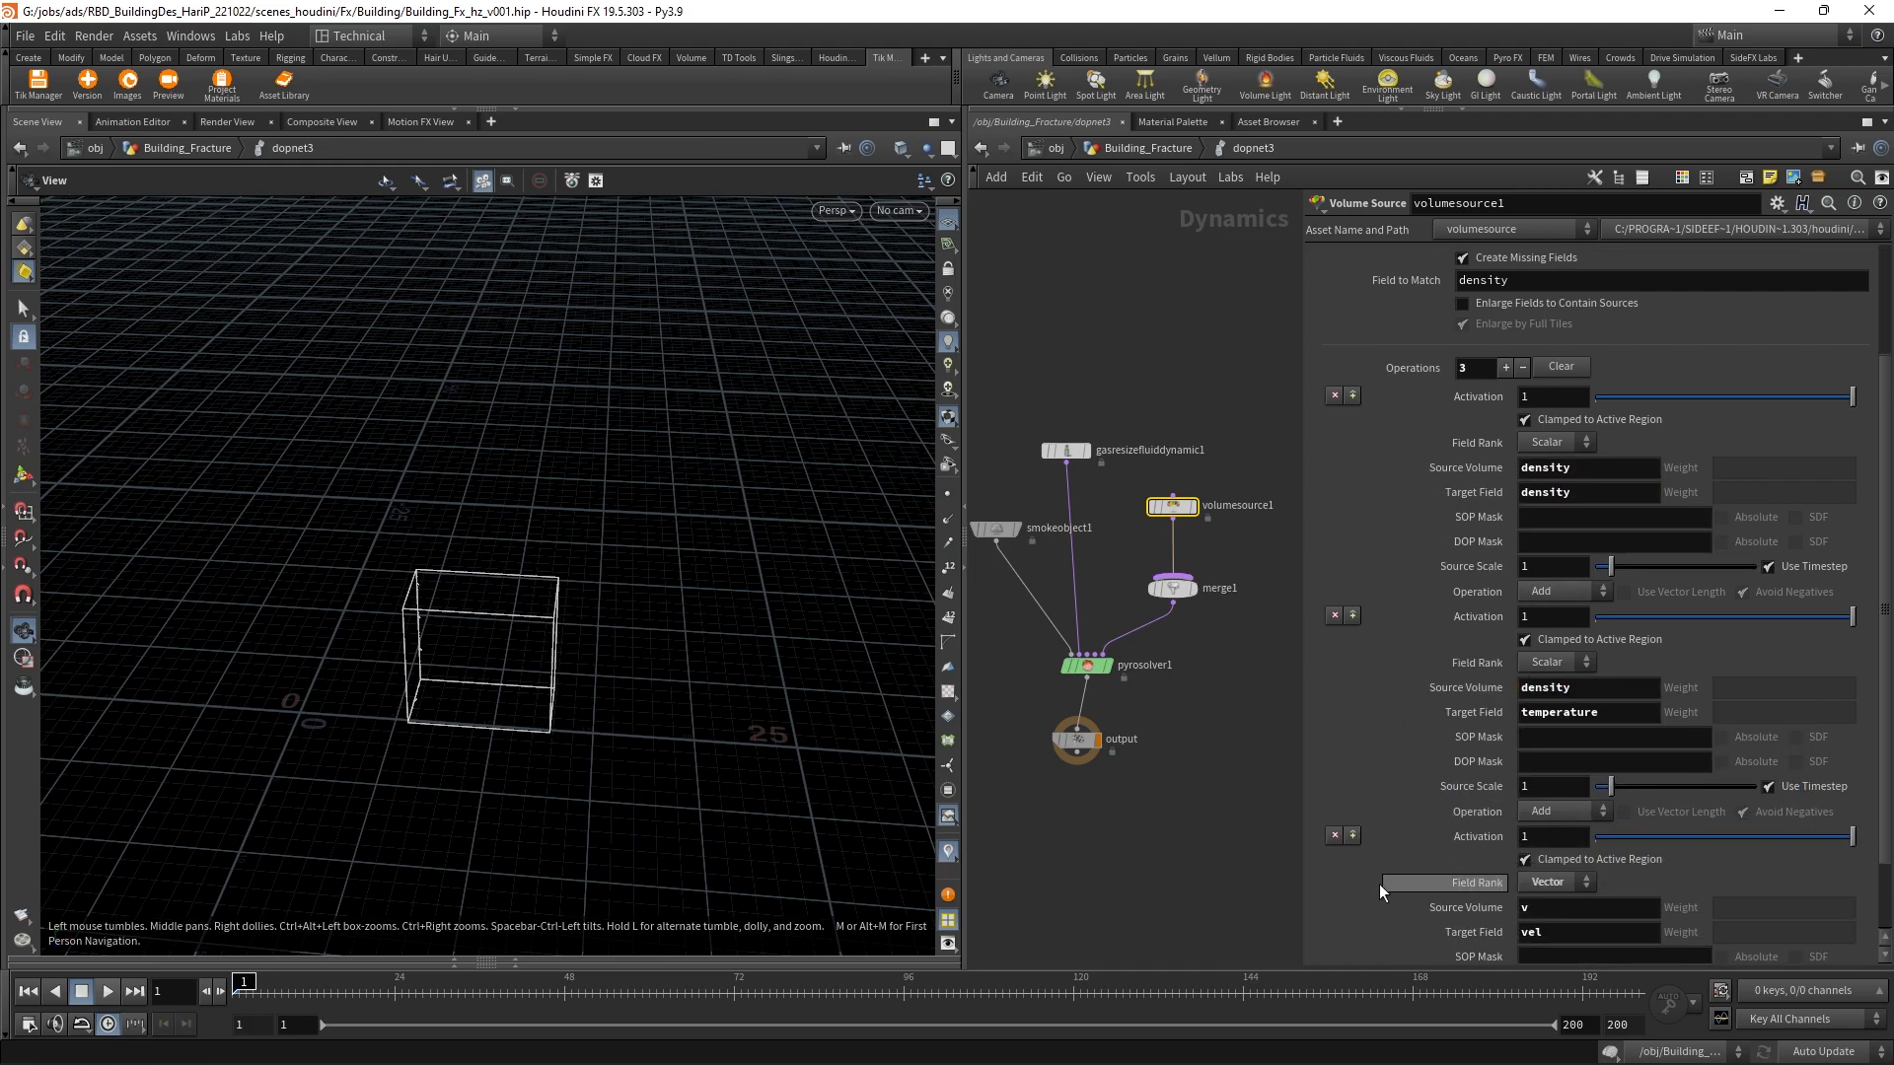
click(1331, 835)
drag(545, 740, 176, 965)
click(98, 999)
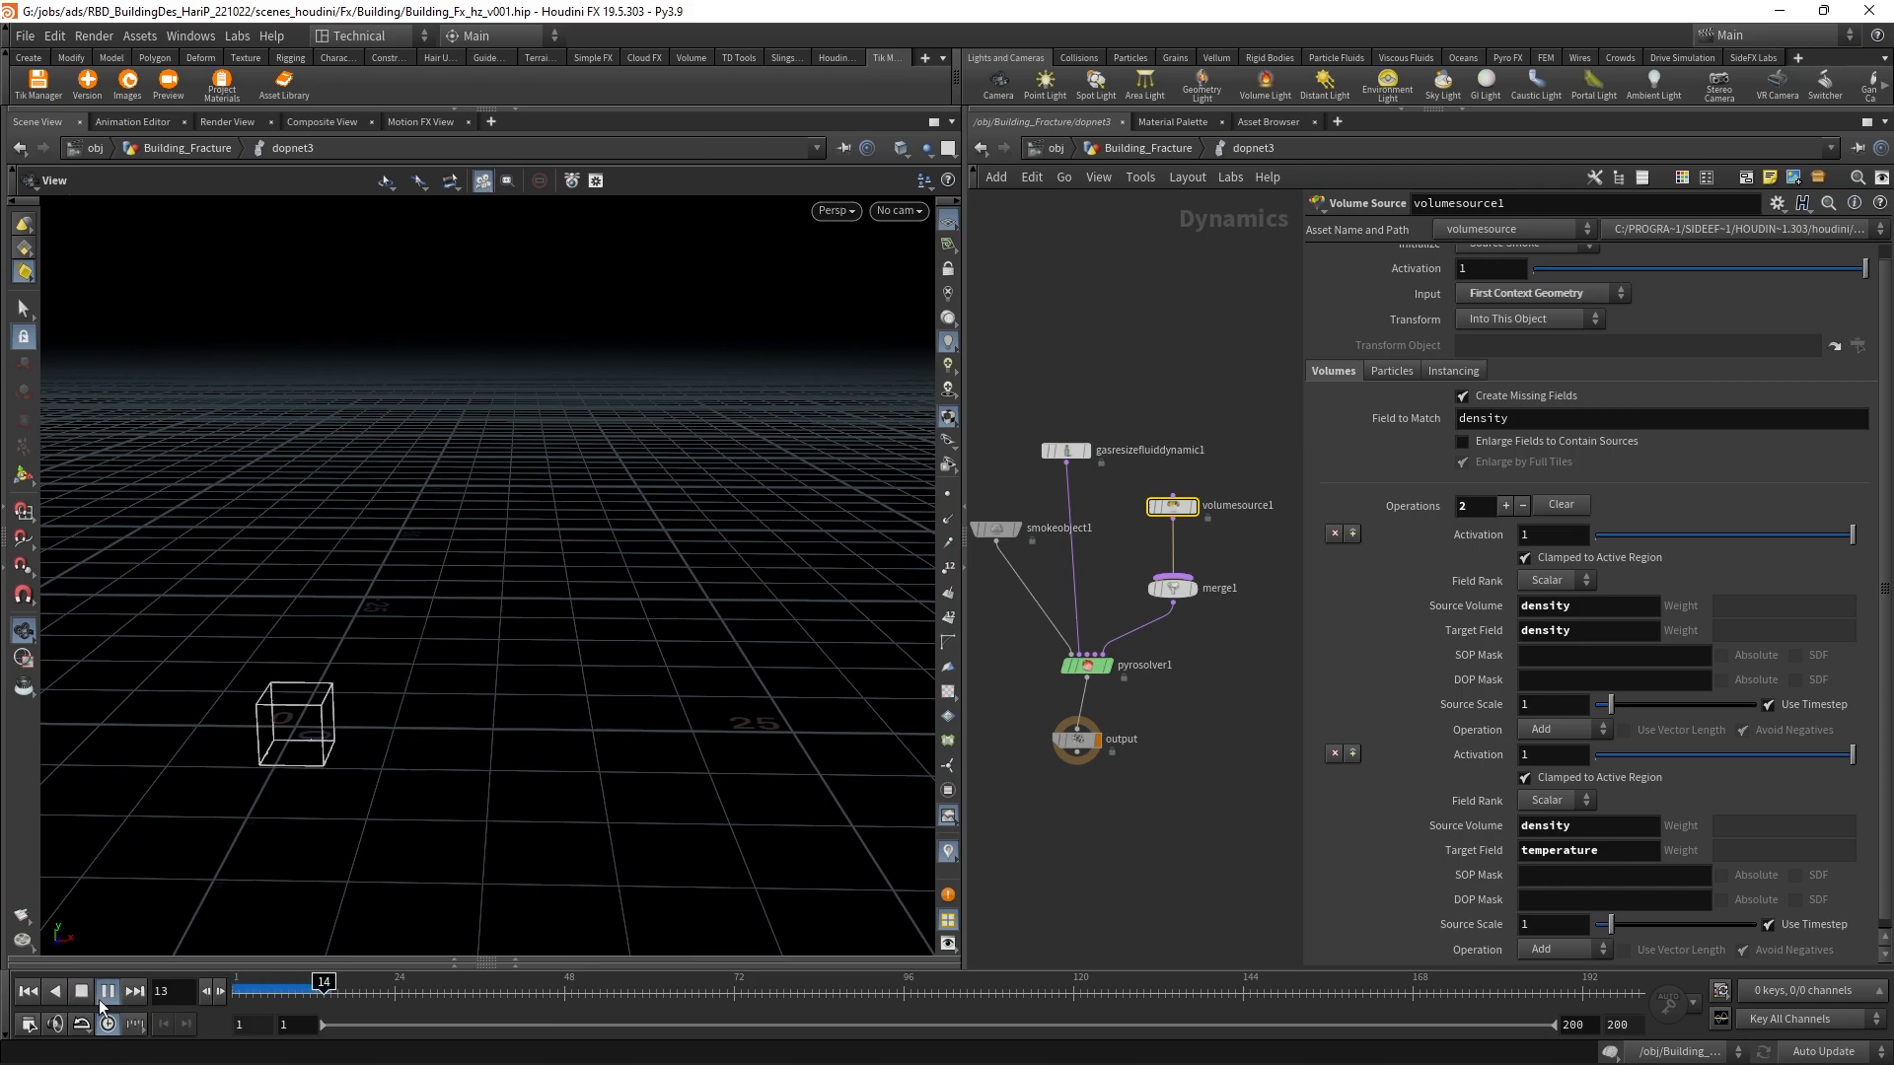
Step: Display OUT_DENISTY in Building_Fracture and step through the early frames to examine where the density begins
click(1125, 146)
middle_drag(1035, 521, 1245, 629)
scroll(1144, 619, up, 4)
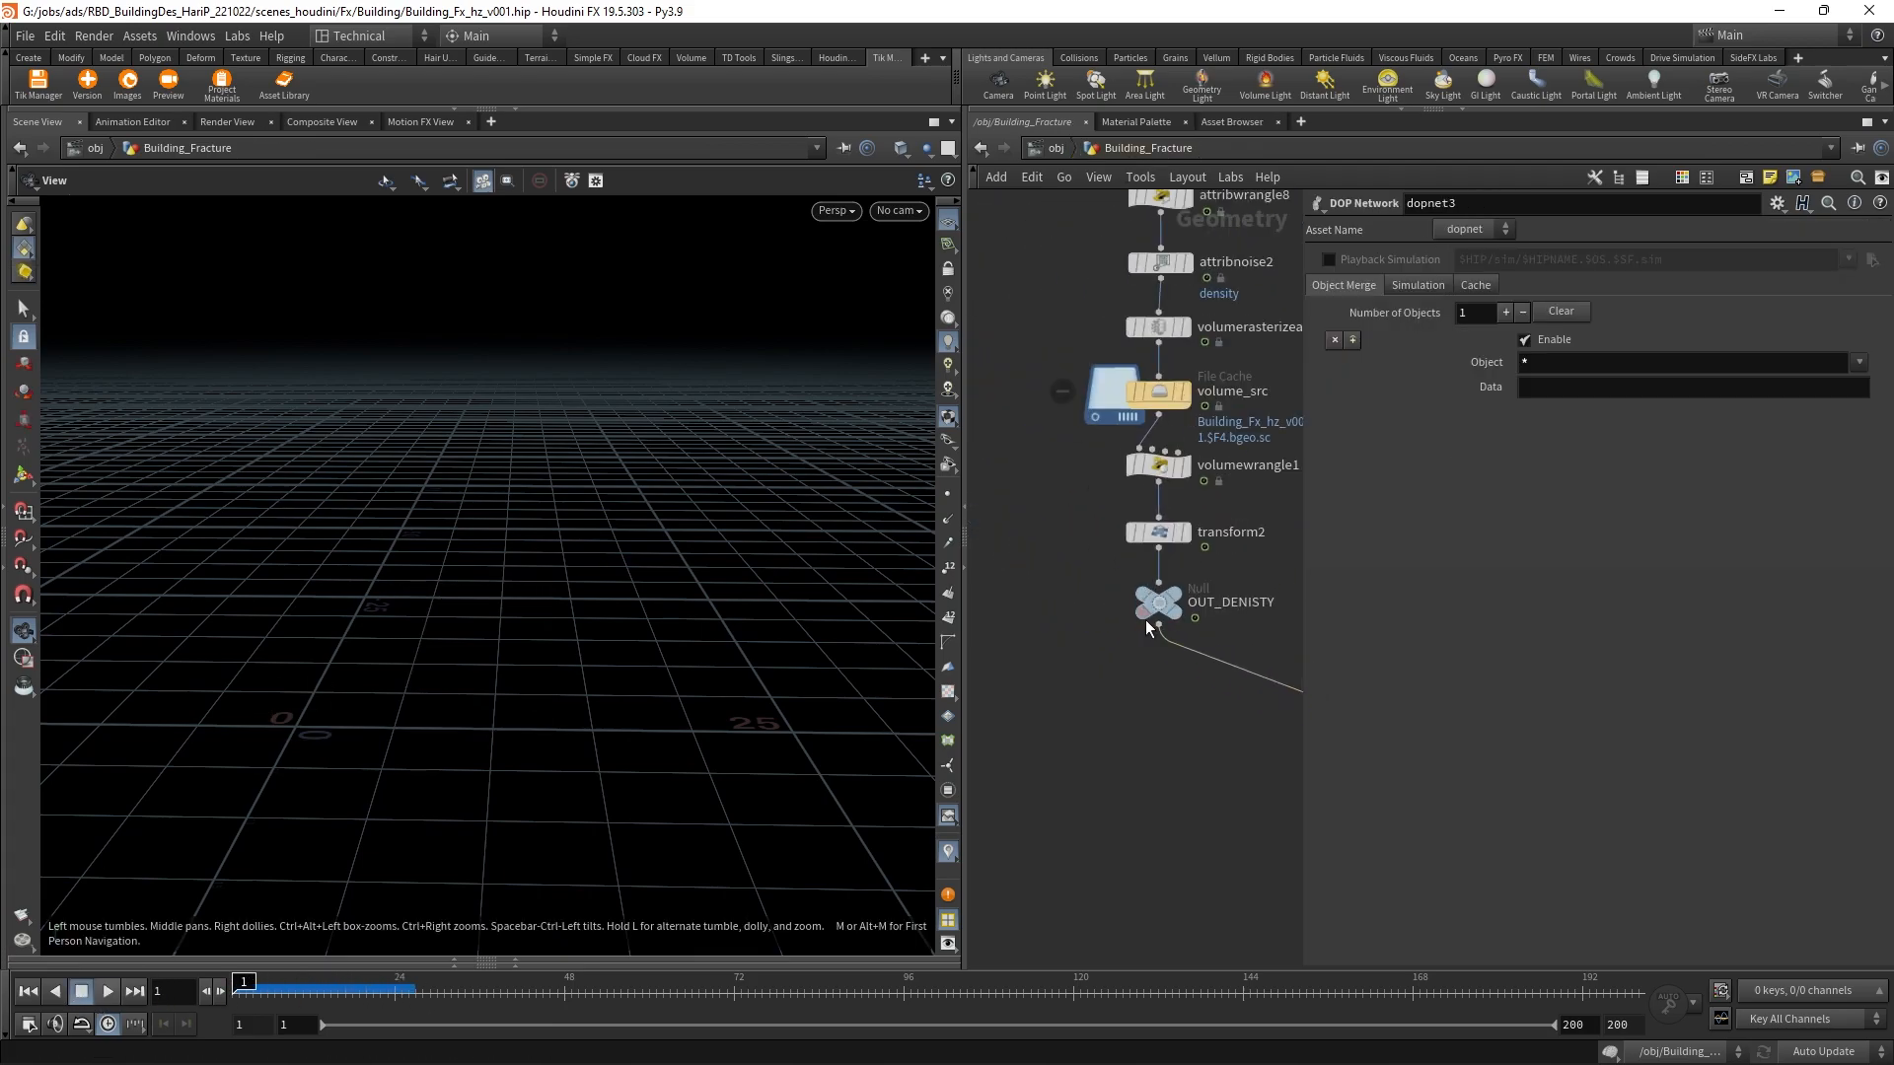
click(1176, 592)
click(1159, 603)
key(space+g)
scroll(479, 712, down, 4)
drag(479, 712, 334, 963)
scroll(494, 761, down, 5)
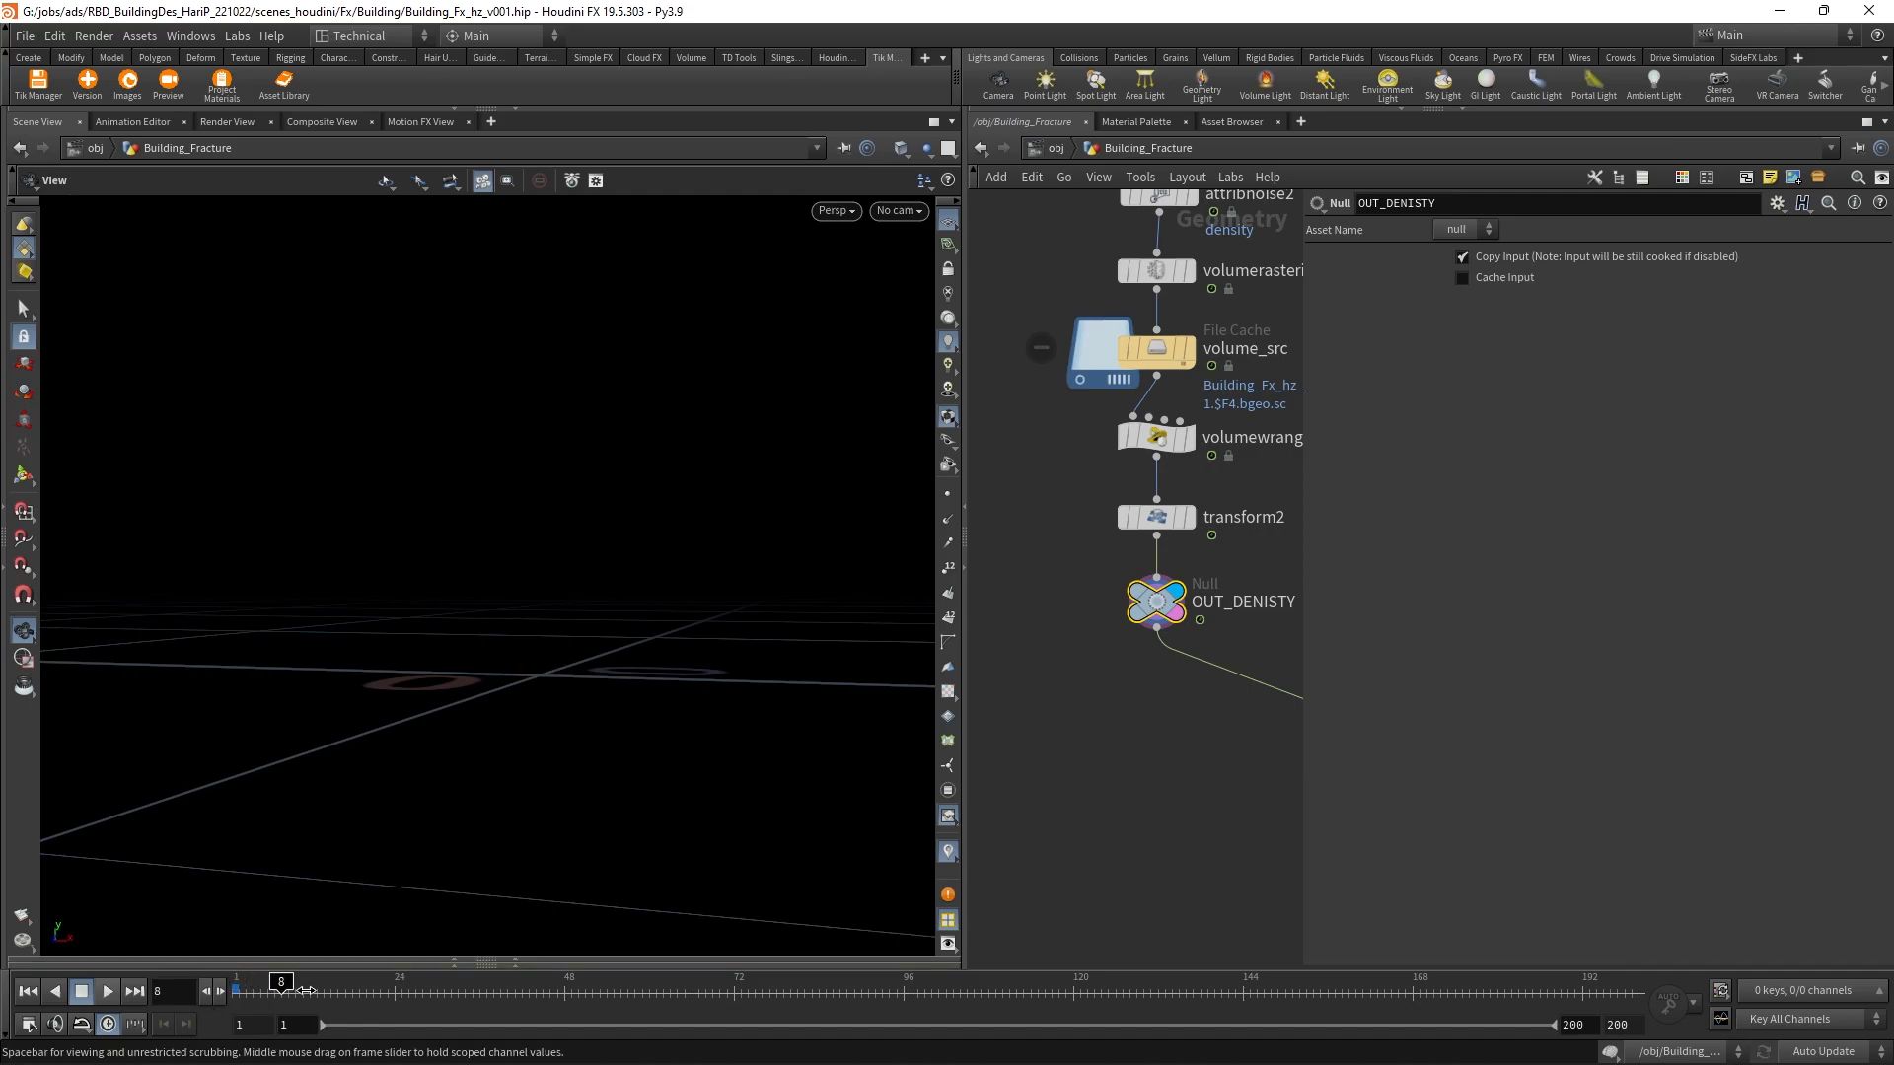
key(space+g)
right_drag(715, 651, 407, 856)
key(Left)
key(Left)
key(Left)
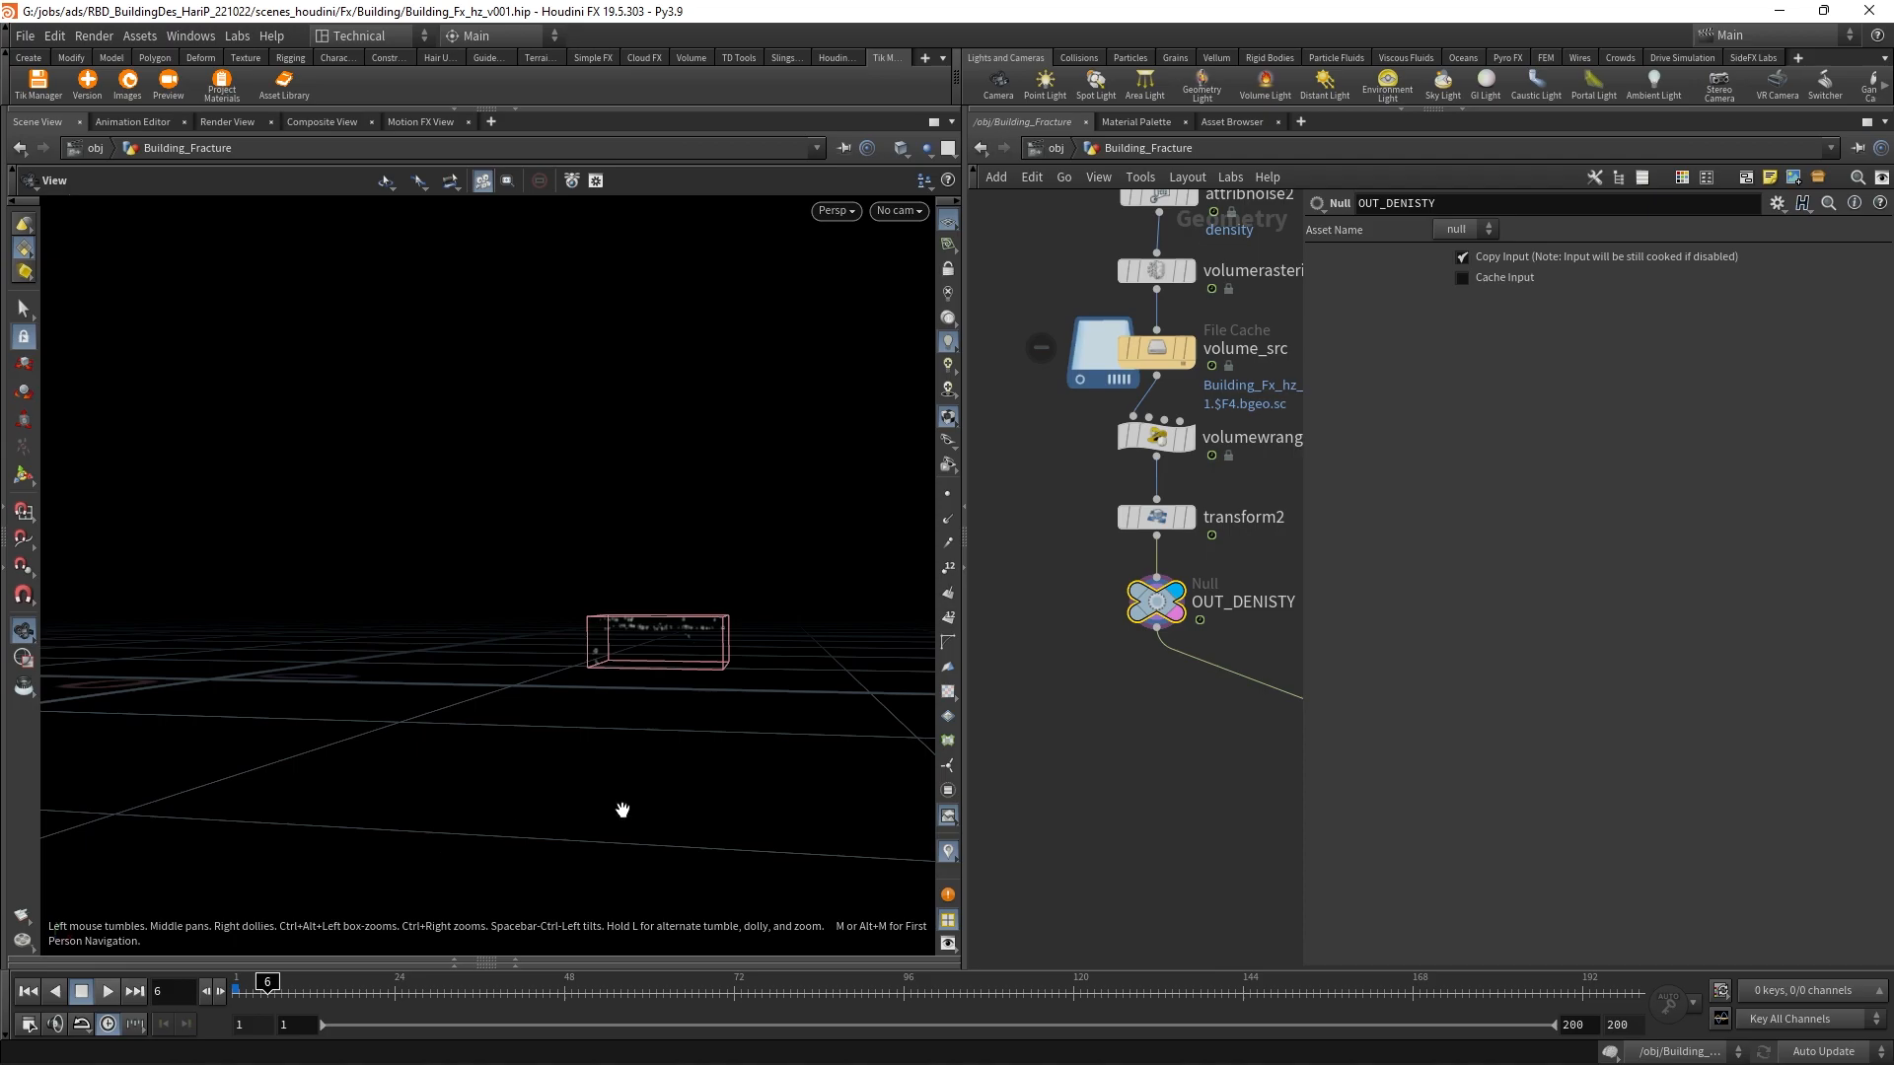
key(Left)
Step: Change the simulation Start Frame of the pyro DOP network
middle_drag(1130, 726, 973, 649)
click(1291, 705)
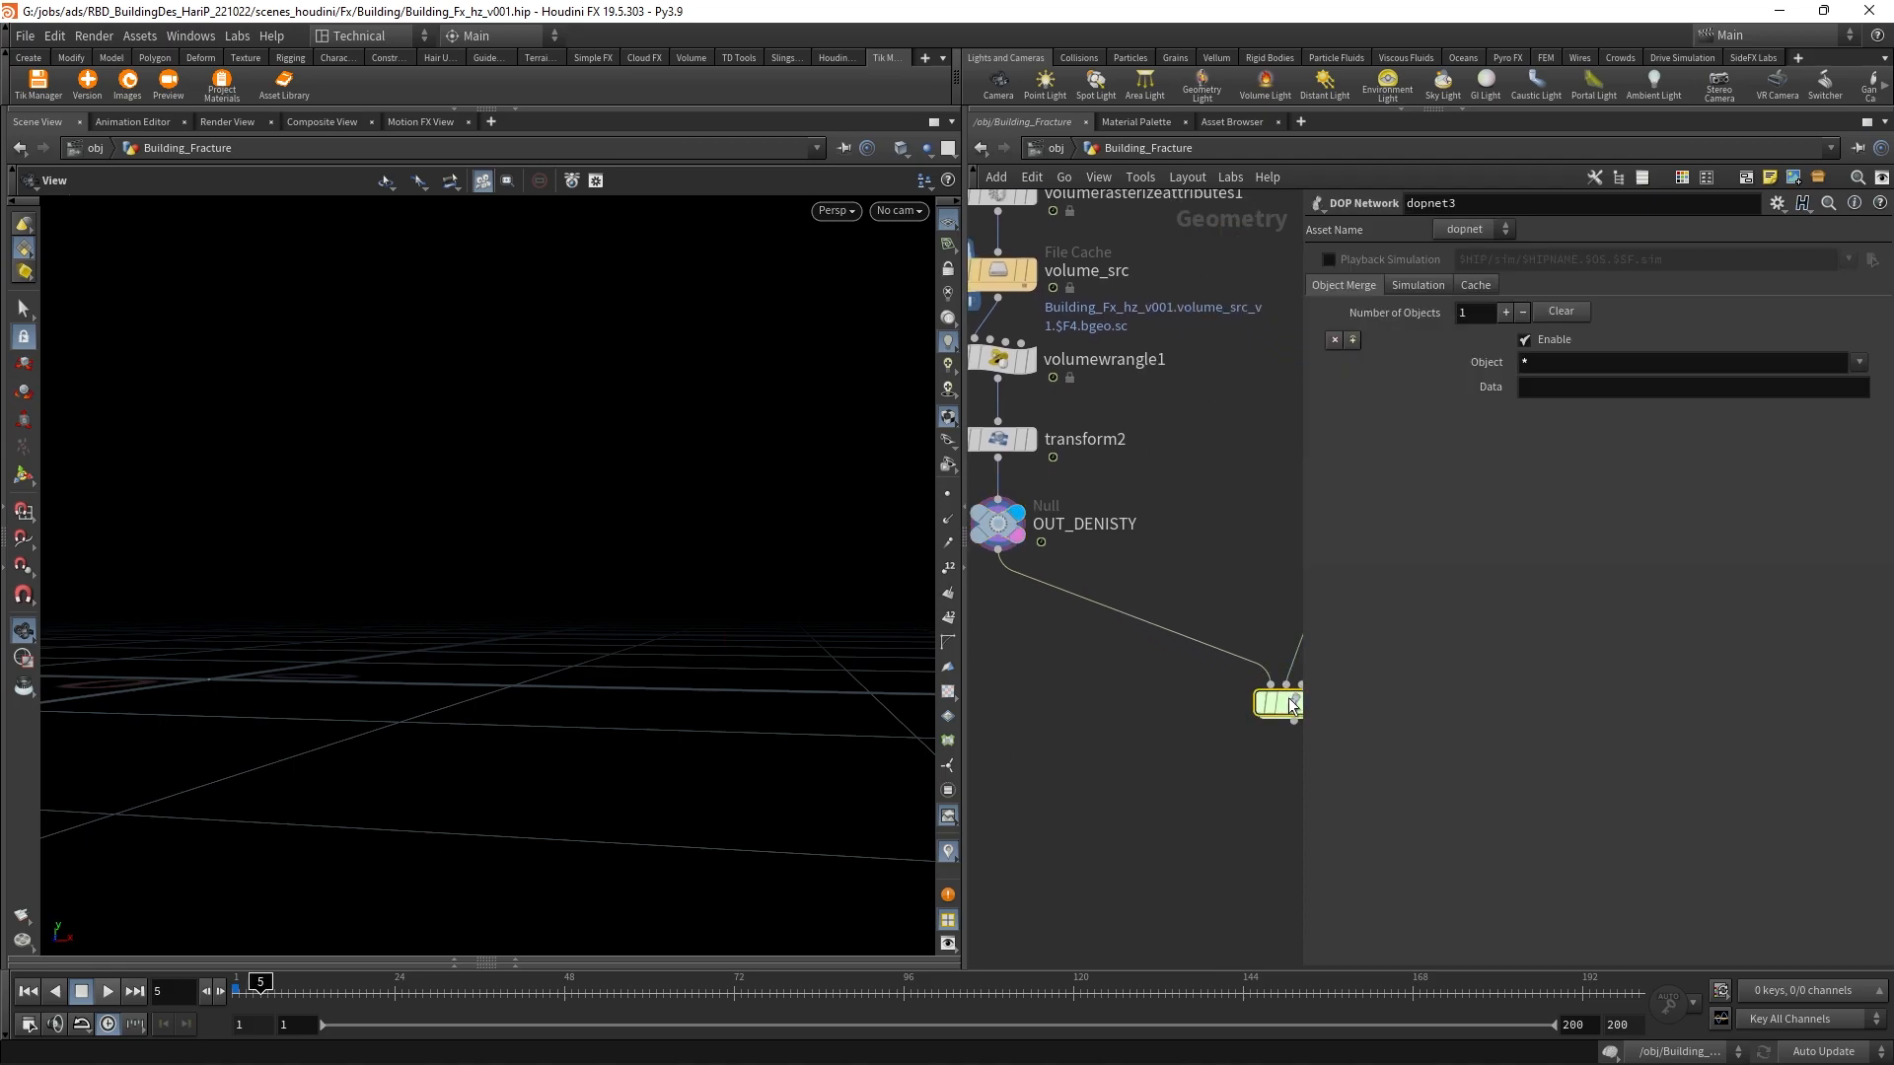
double_click(1291, 705)
click(1144, 148)
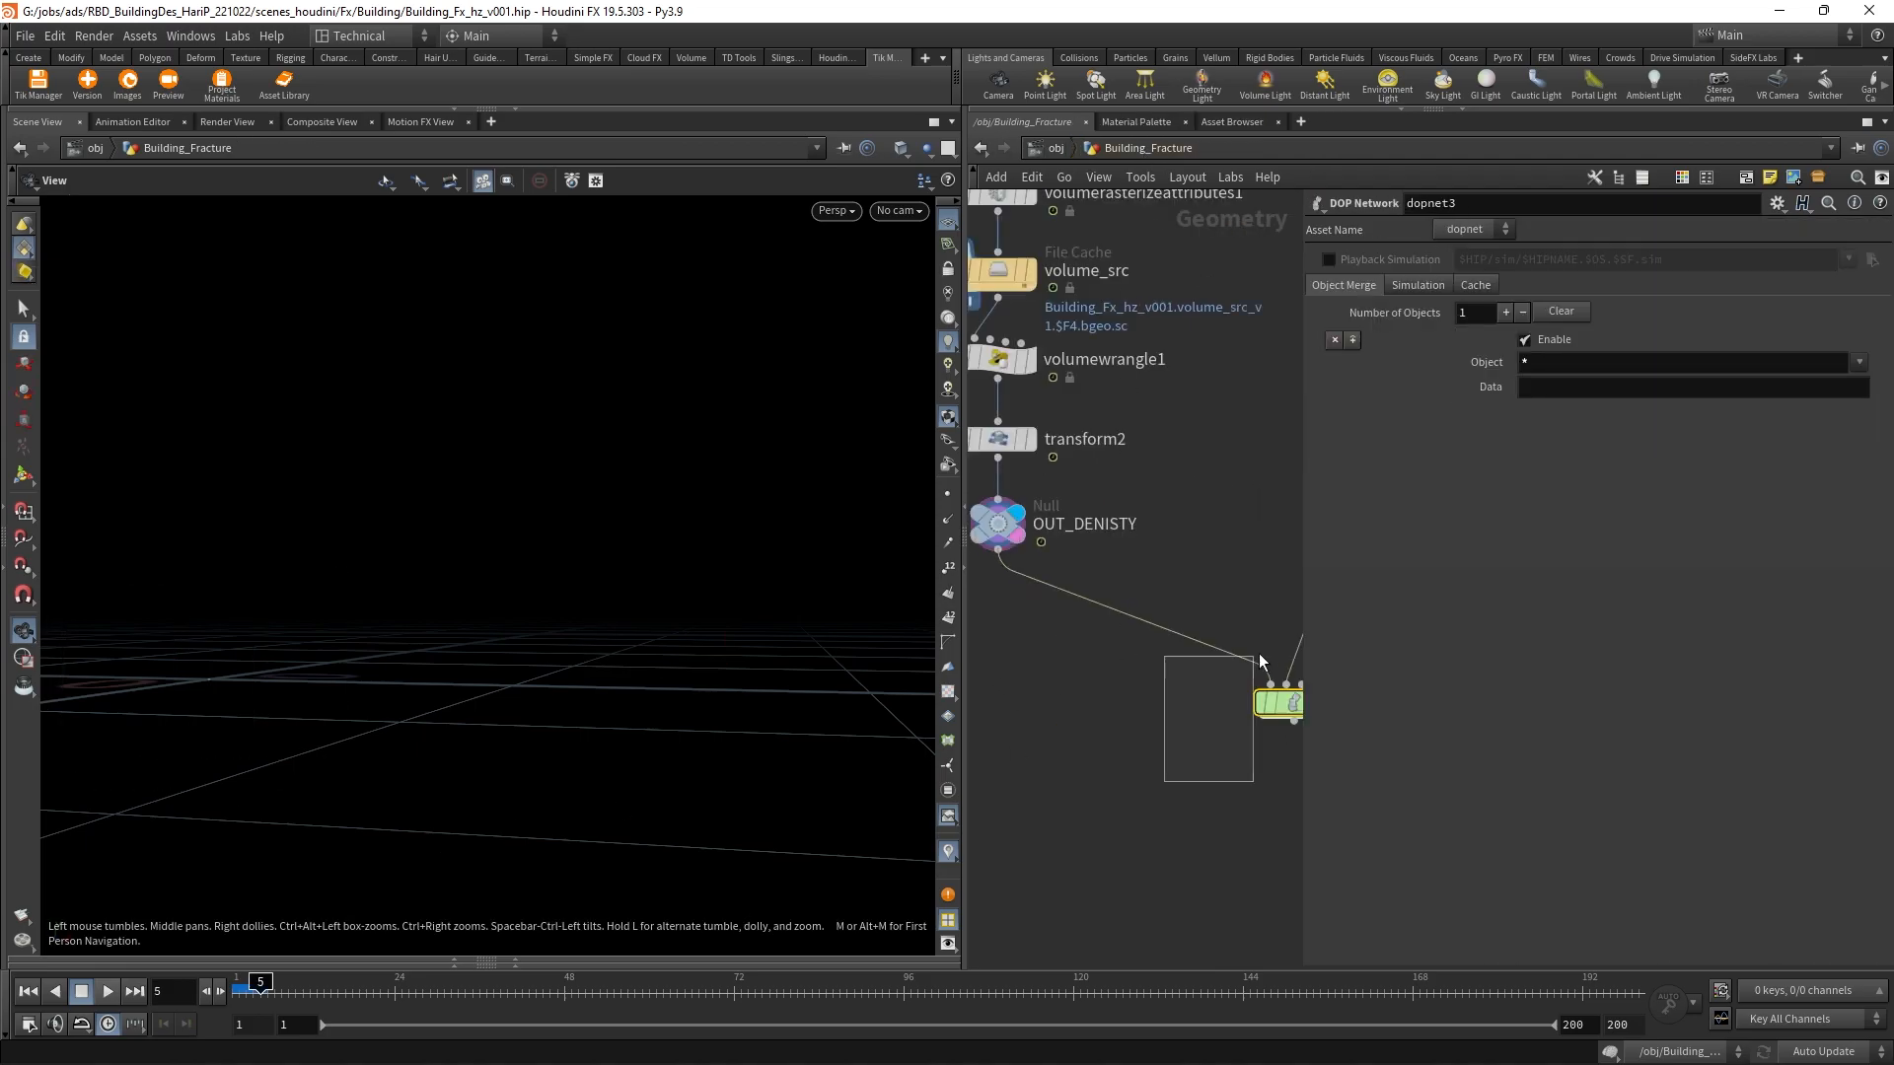
click(1416, 287)
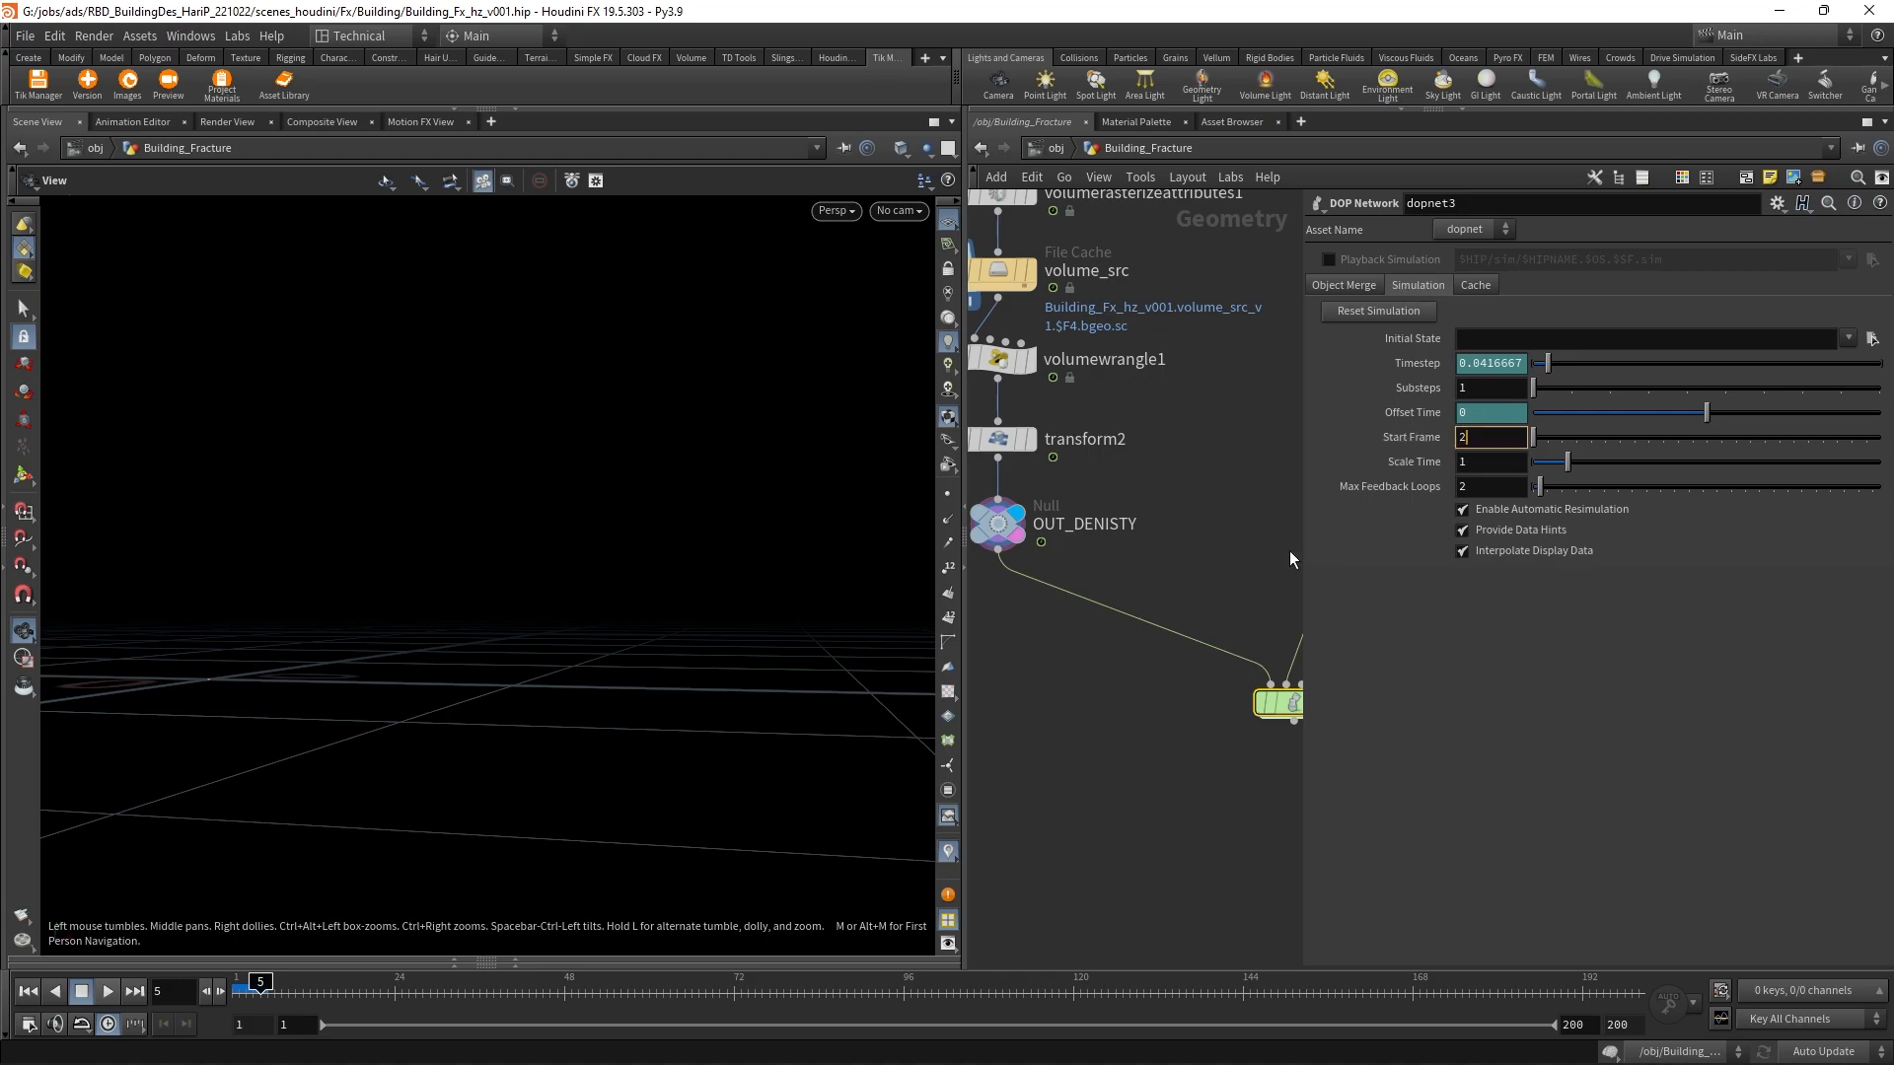
Step: Set the Gas Resize Fluid Dynamic's Delay Frames to 1 and check its bounds settings
double_click(1283, 705)
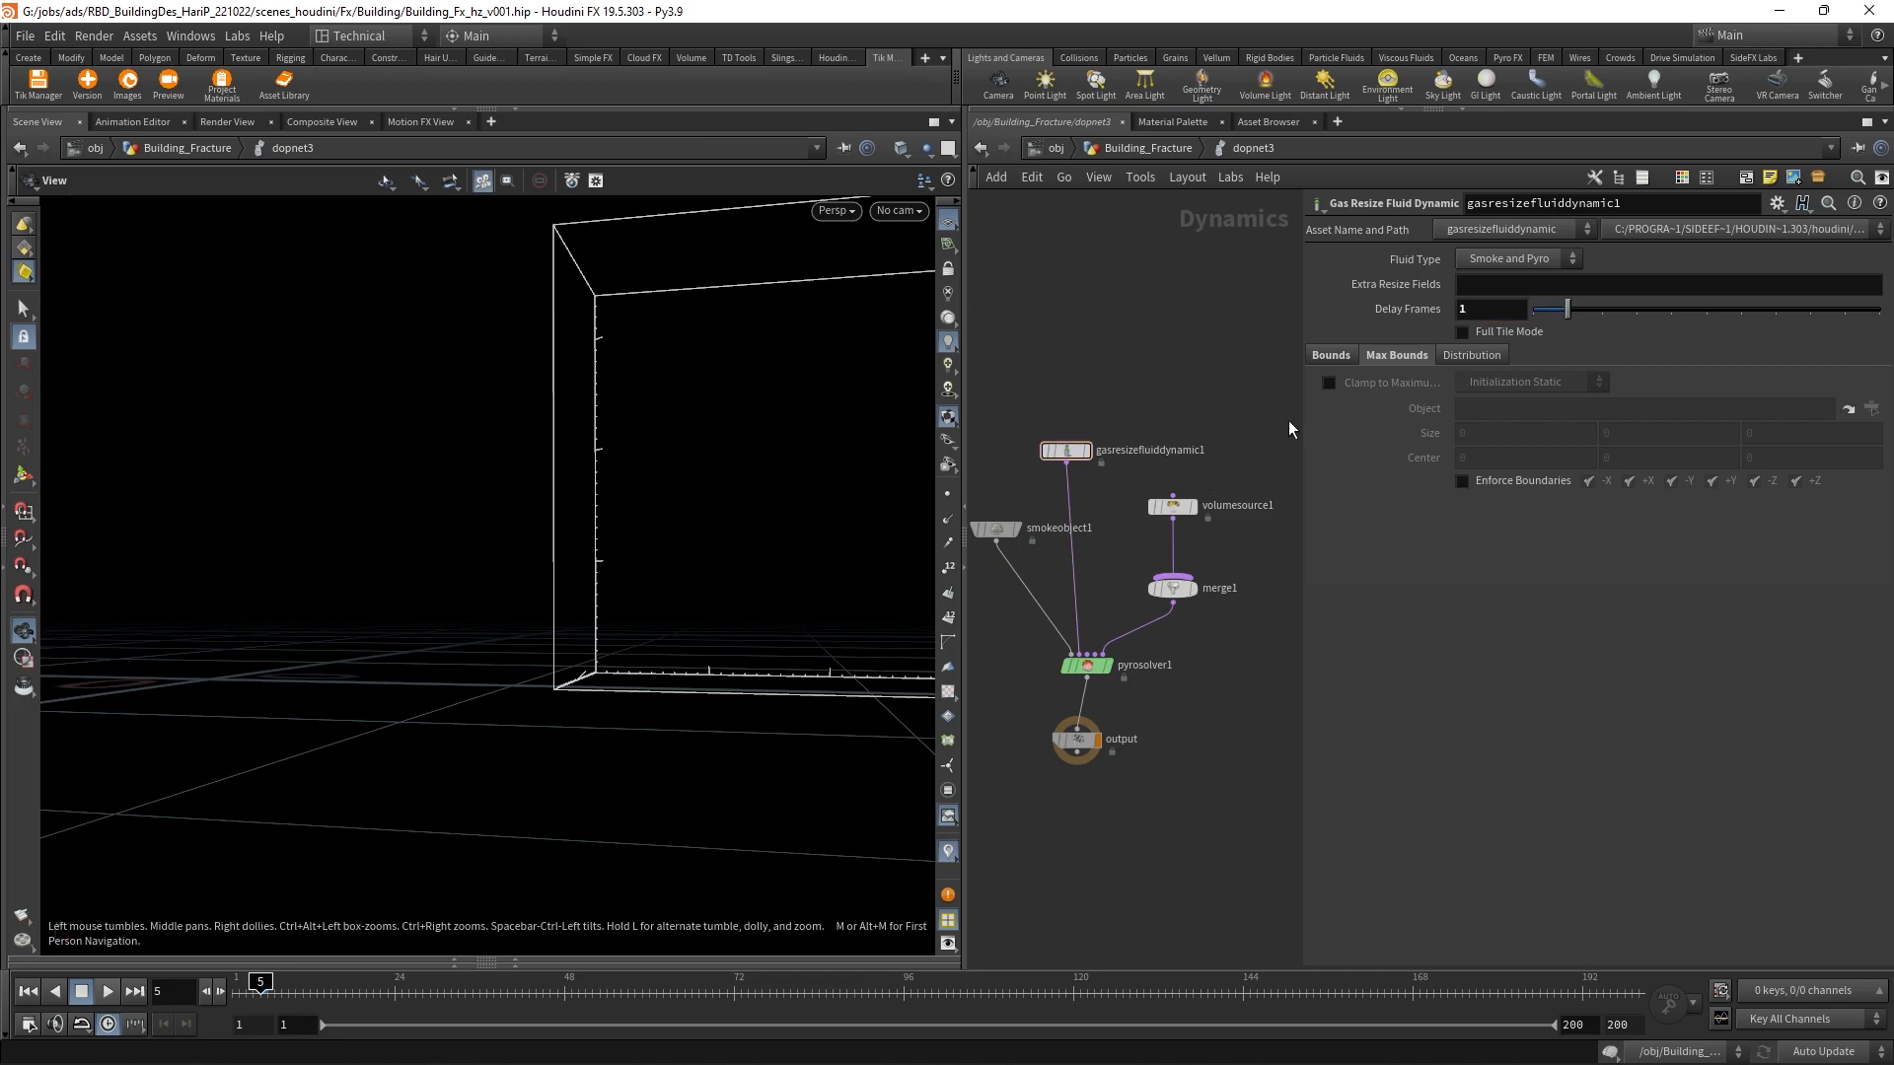
click(1327, 362)
drag(727, 605, 562, 632)
right_drag(562, 631, 491, 698)
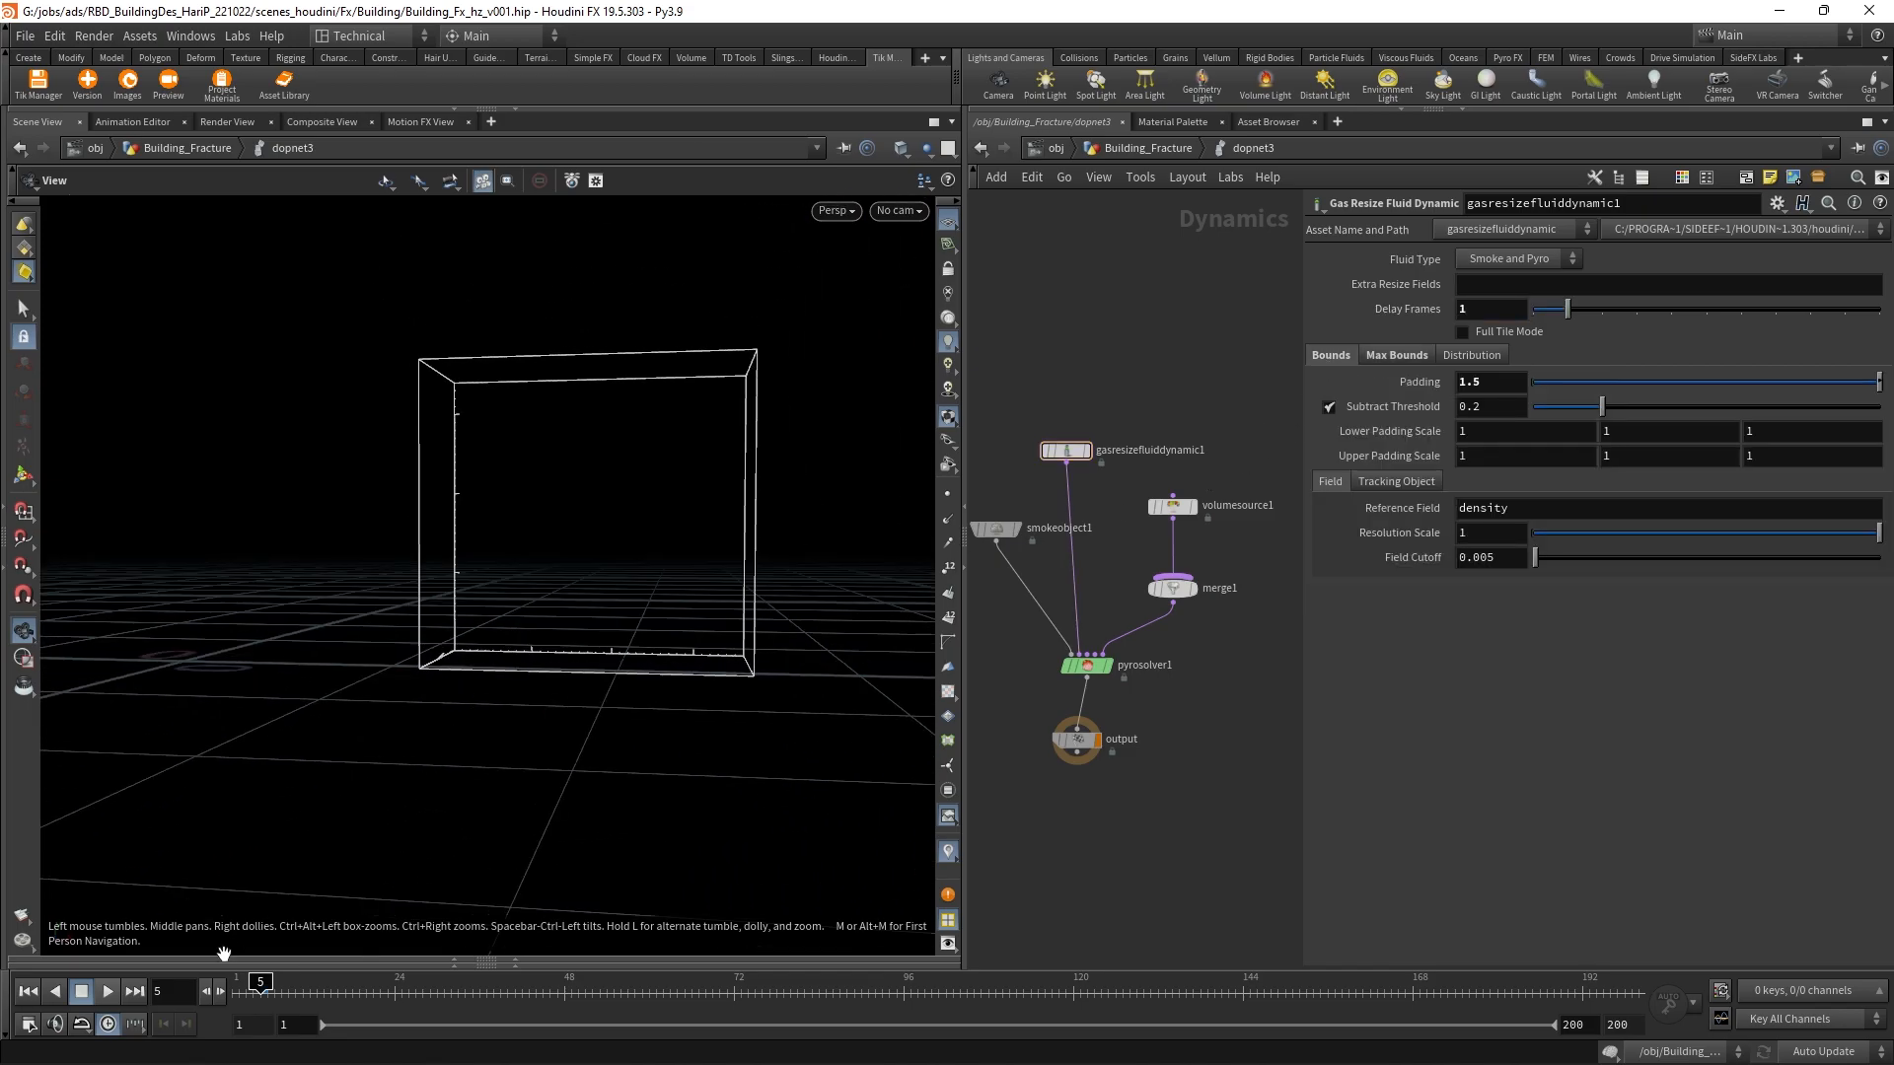
Step: Play the smoke simulation and inspect how the plume and its container develop
click(111, 992)
right_drag(404, 848, 472, 831)
drag(541, 739, 562, 736)
right_drag(511, 815, 434, 888)
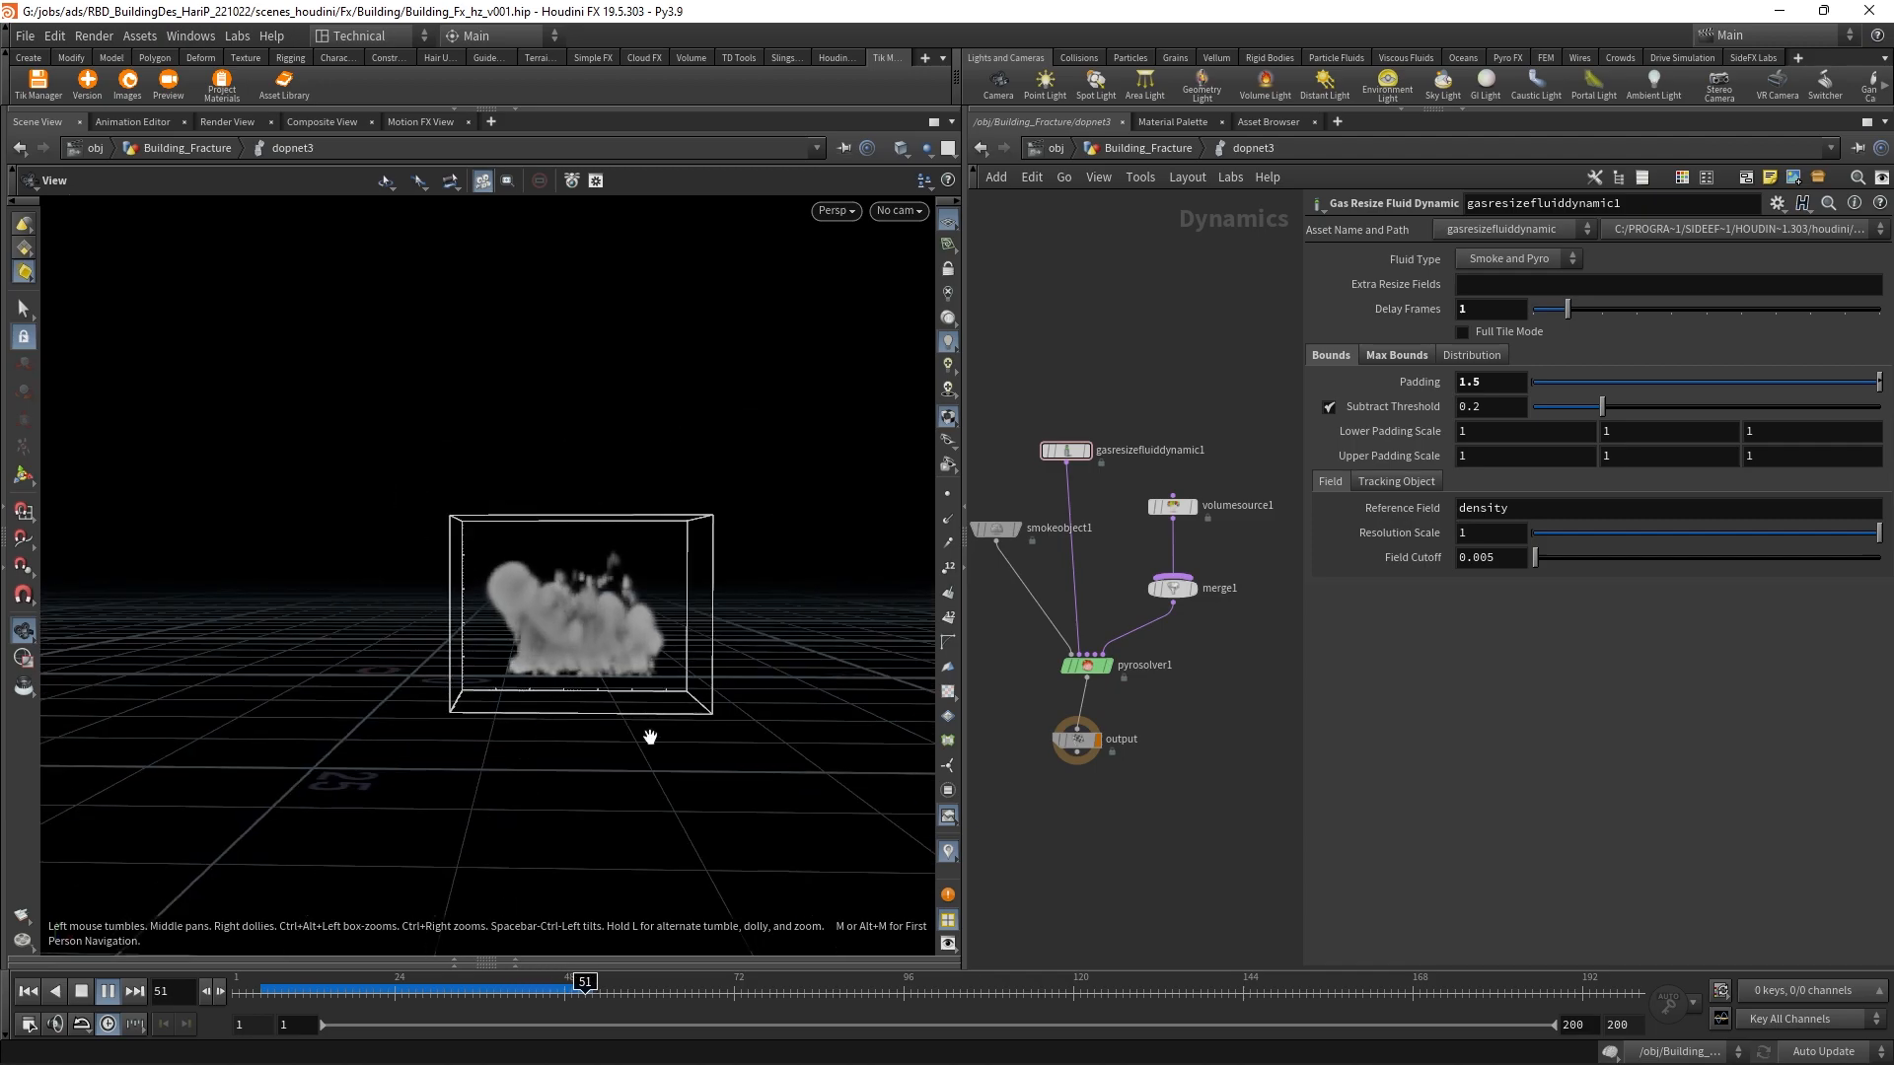
mouse_move(612, 995)
mouse_down()
mouse_move(388, 987)
mouse_move(621, 986)
mouse_up()
Step: Set the Pyro Solver's buoyancy direction to -1 in Y and replay the simulation to check the falling smoke
scroll(1124, 667, up, 3)
click(1070, 664)
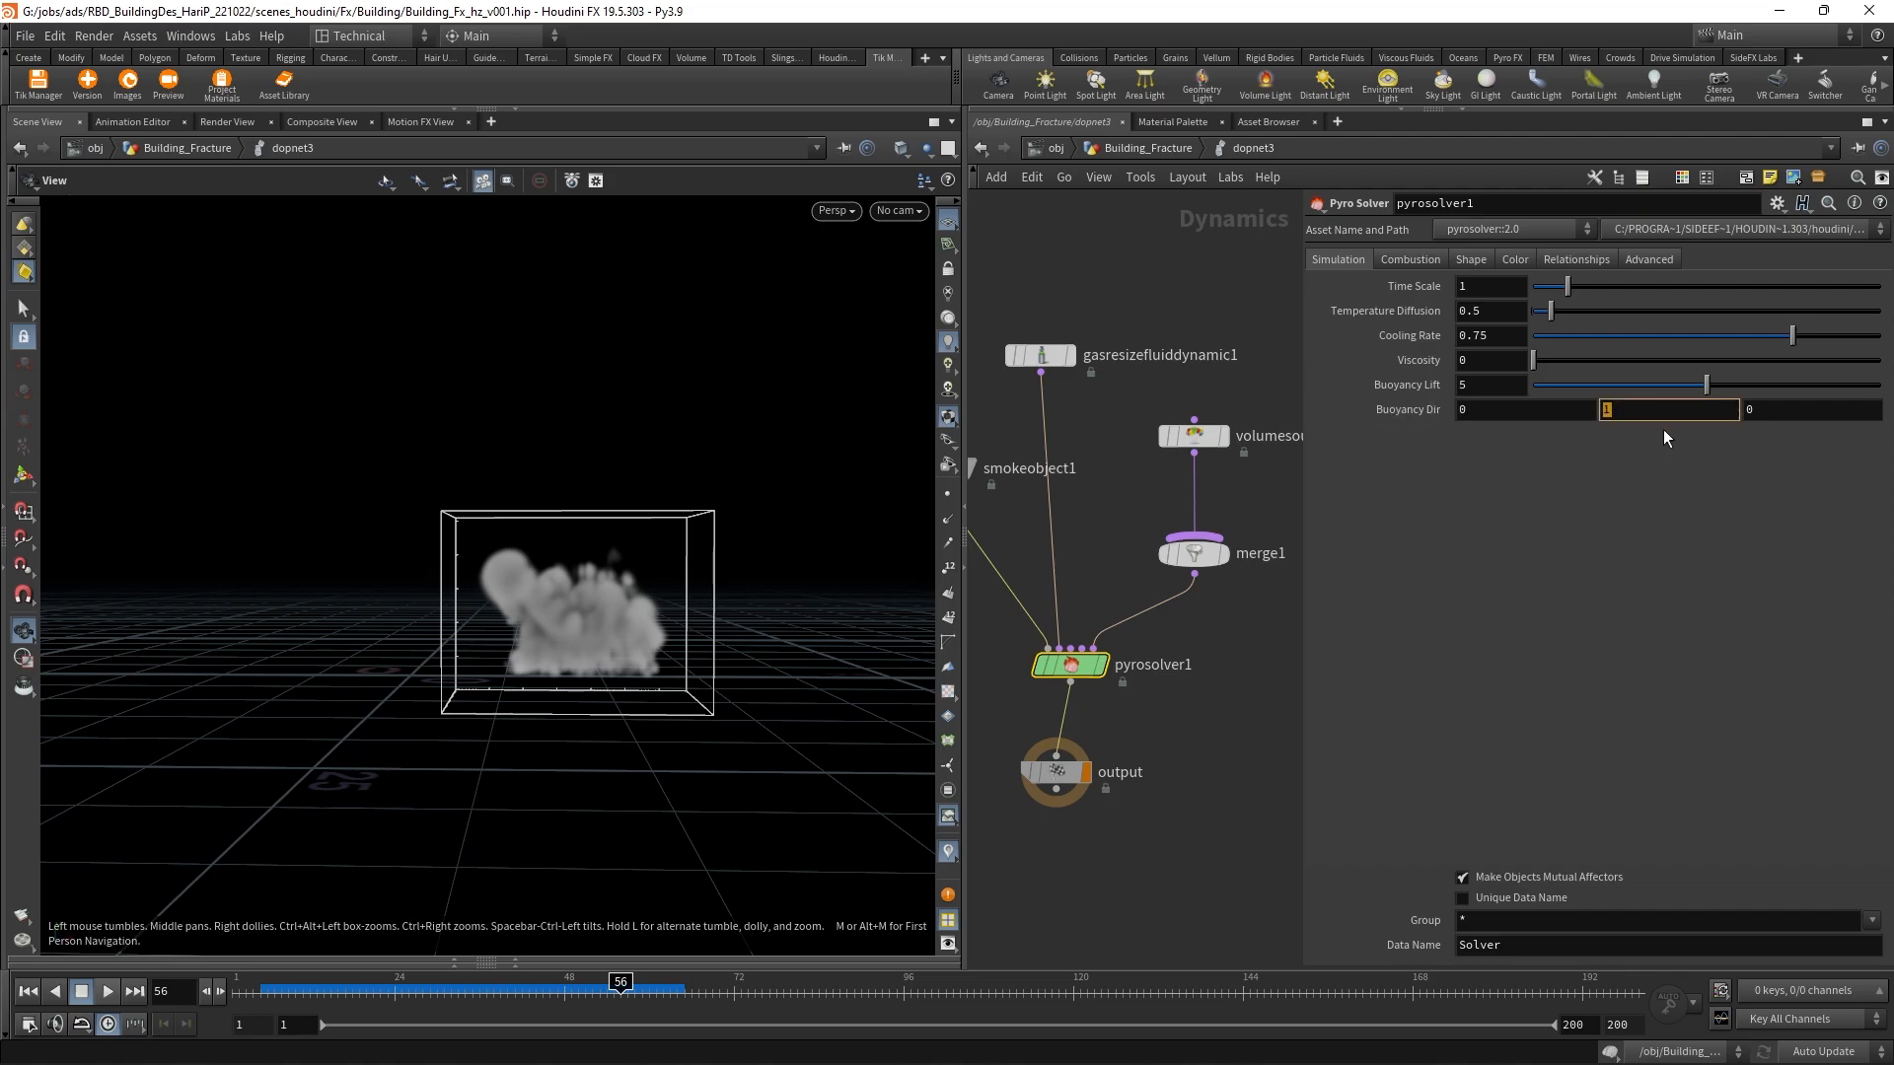
text(-1)
key(Return)
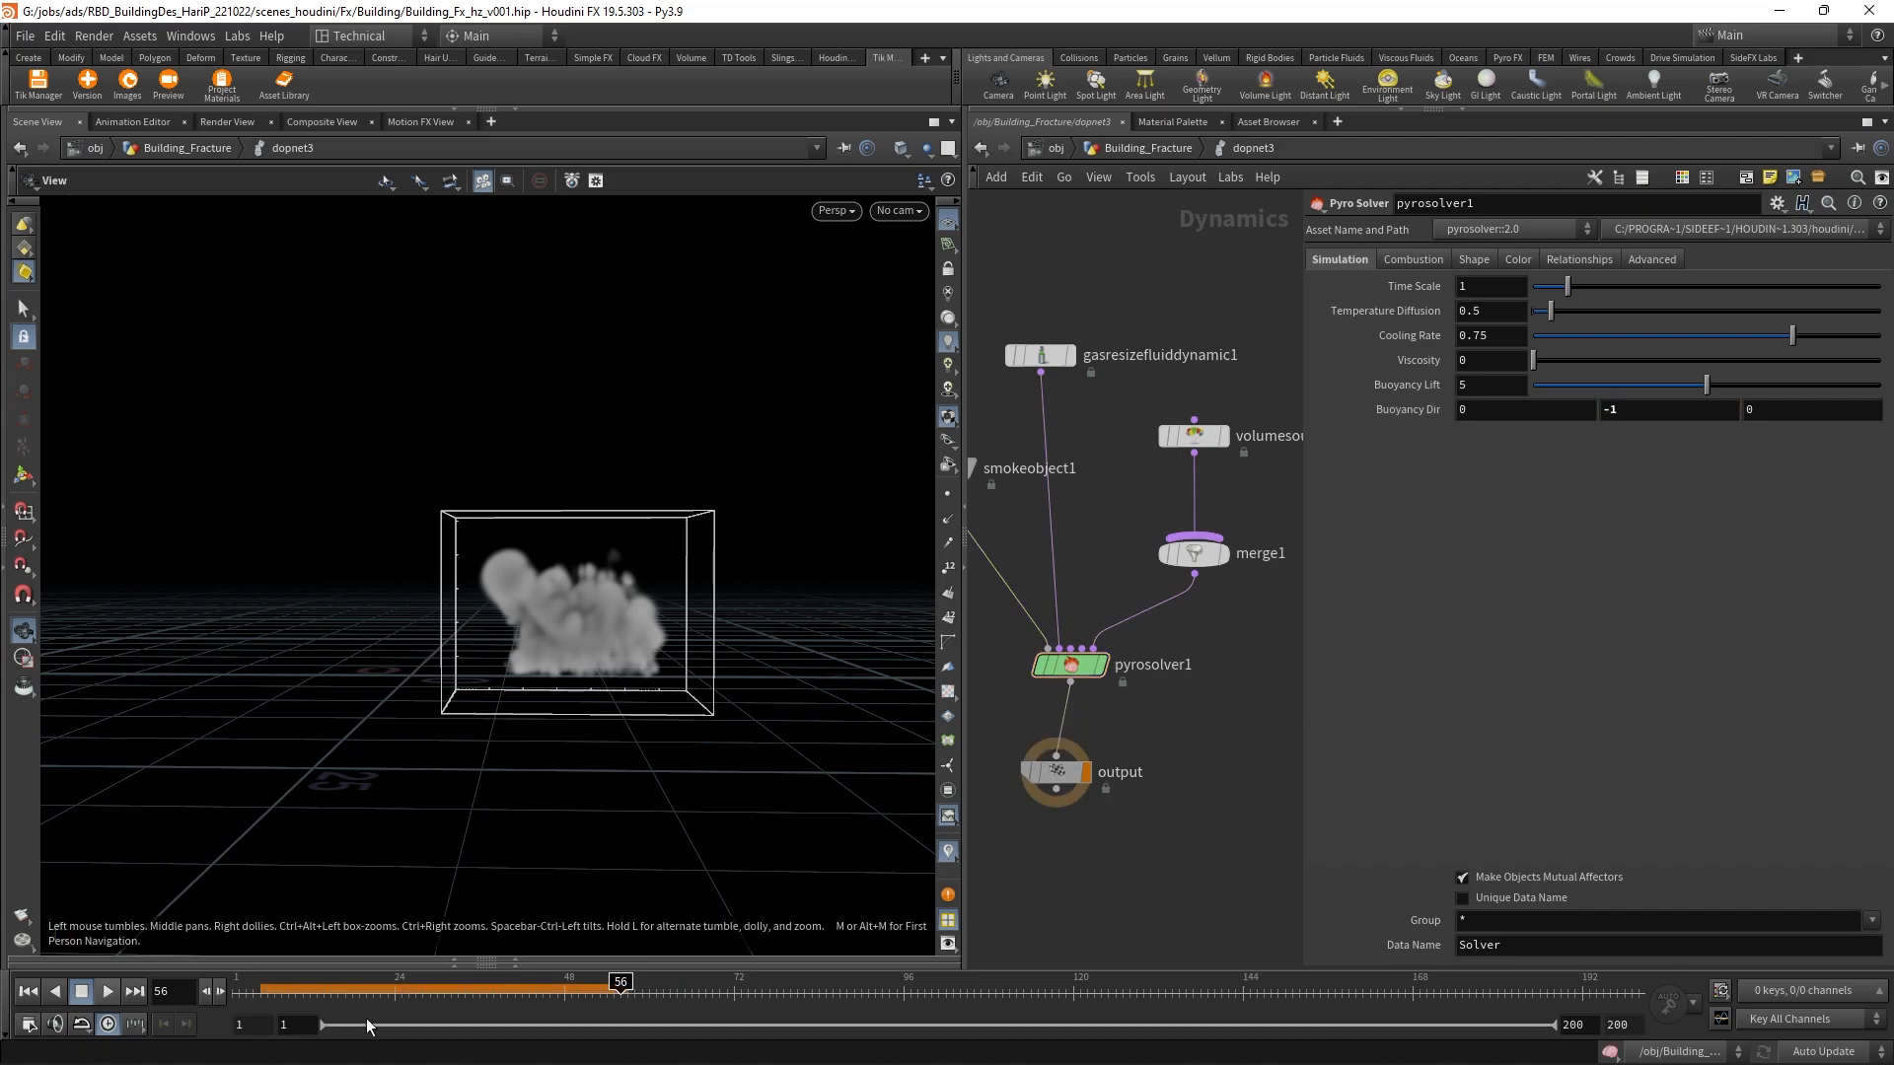
click(237, 989)
scroll(655, 647, up, 3)
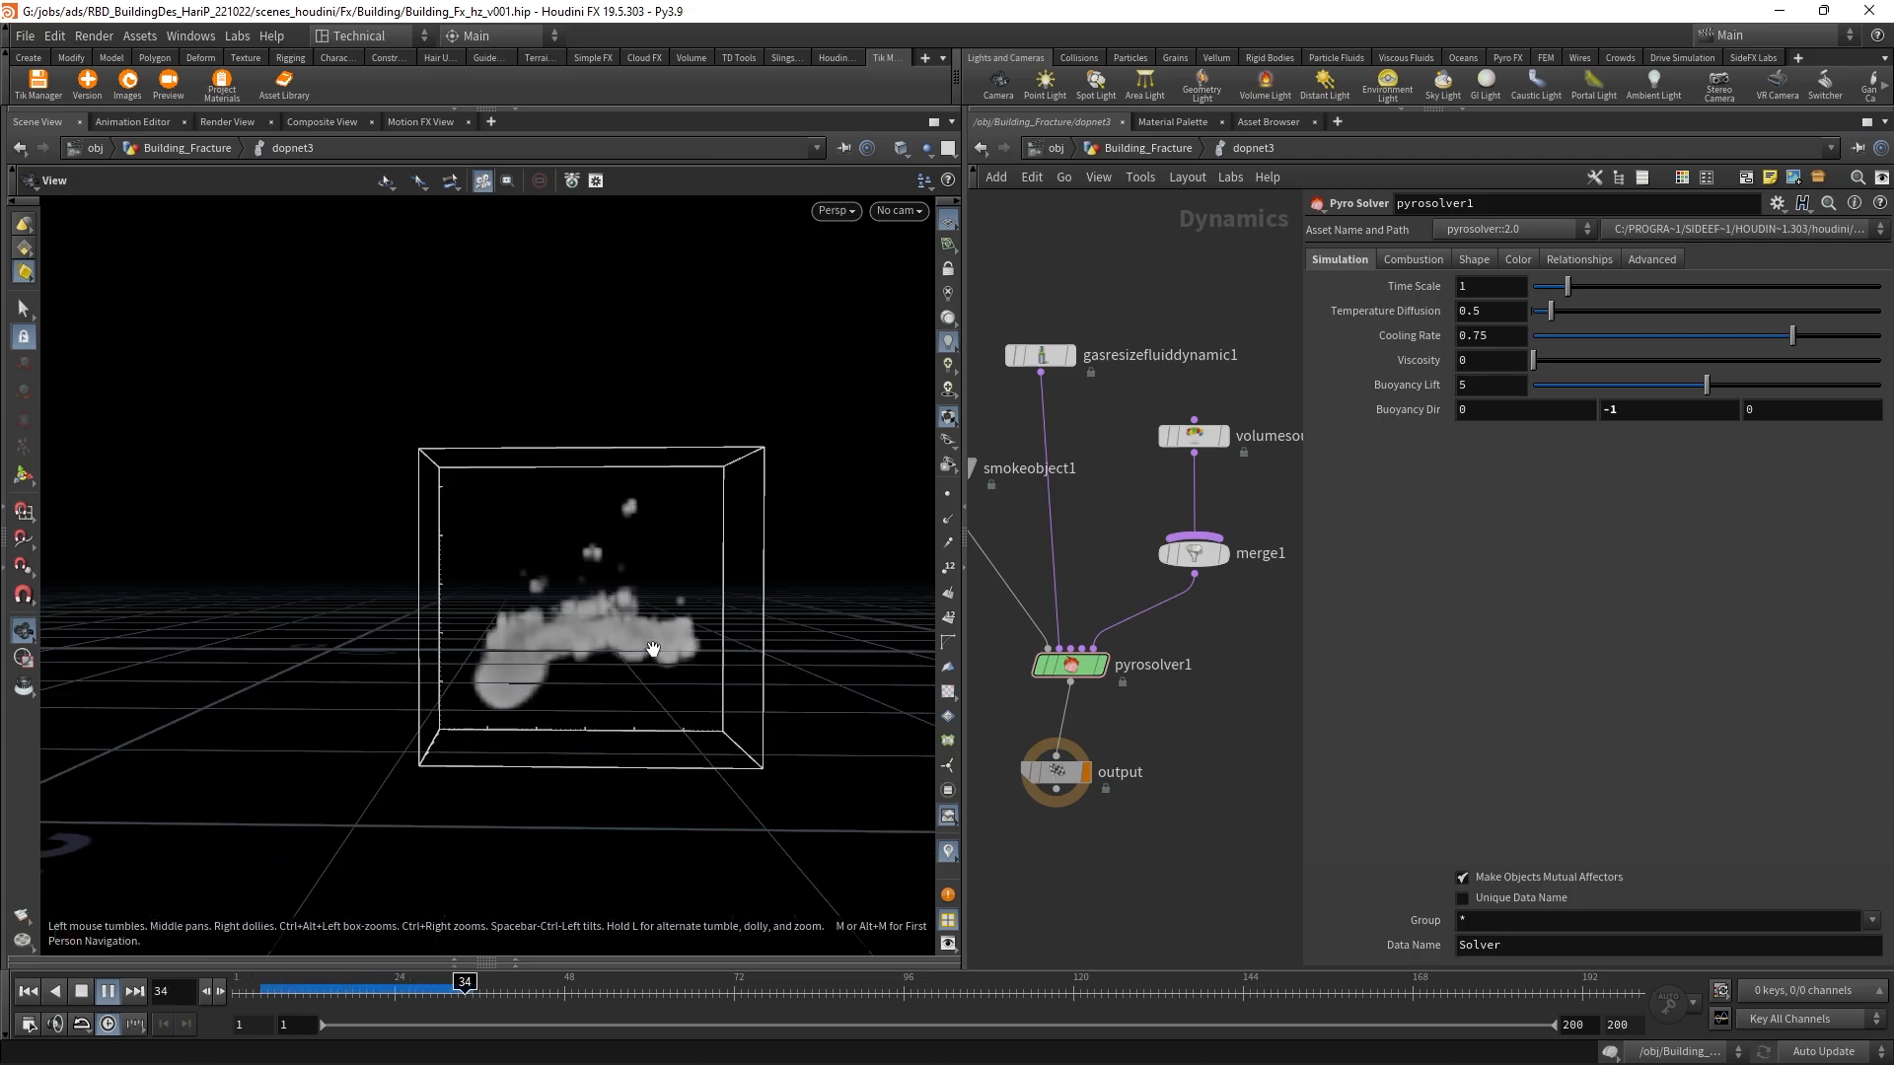
drag(655, 647, 444, 646)
drag(592, 989, 366, 989)
drag(553, 680, 690, 671)
Step: Insert a Merge node between the Pyro Solver and the output
scroll(1105, 726, down, 3)
middle_drag(1105, 726, 1176, 601)
key(Tab)
text(merge)
key(Return)
Step: Add a Ground Plane, connect it to the merge and order it ahead of the Pyro Solver
key(Tab)
click(1293, 421)
click(1039, 598)
drag(1039, 610, 1152, 652)
click(1152, 665)
drag(1361, 366, 1361, 349)
Step: Replay the simulation and examine how the smoke meets the ground plane
click(261, 992)
key(Up)
drag(507, 634, 470, 602)
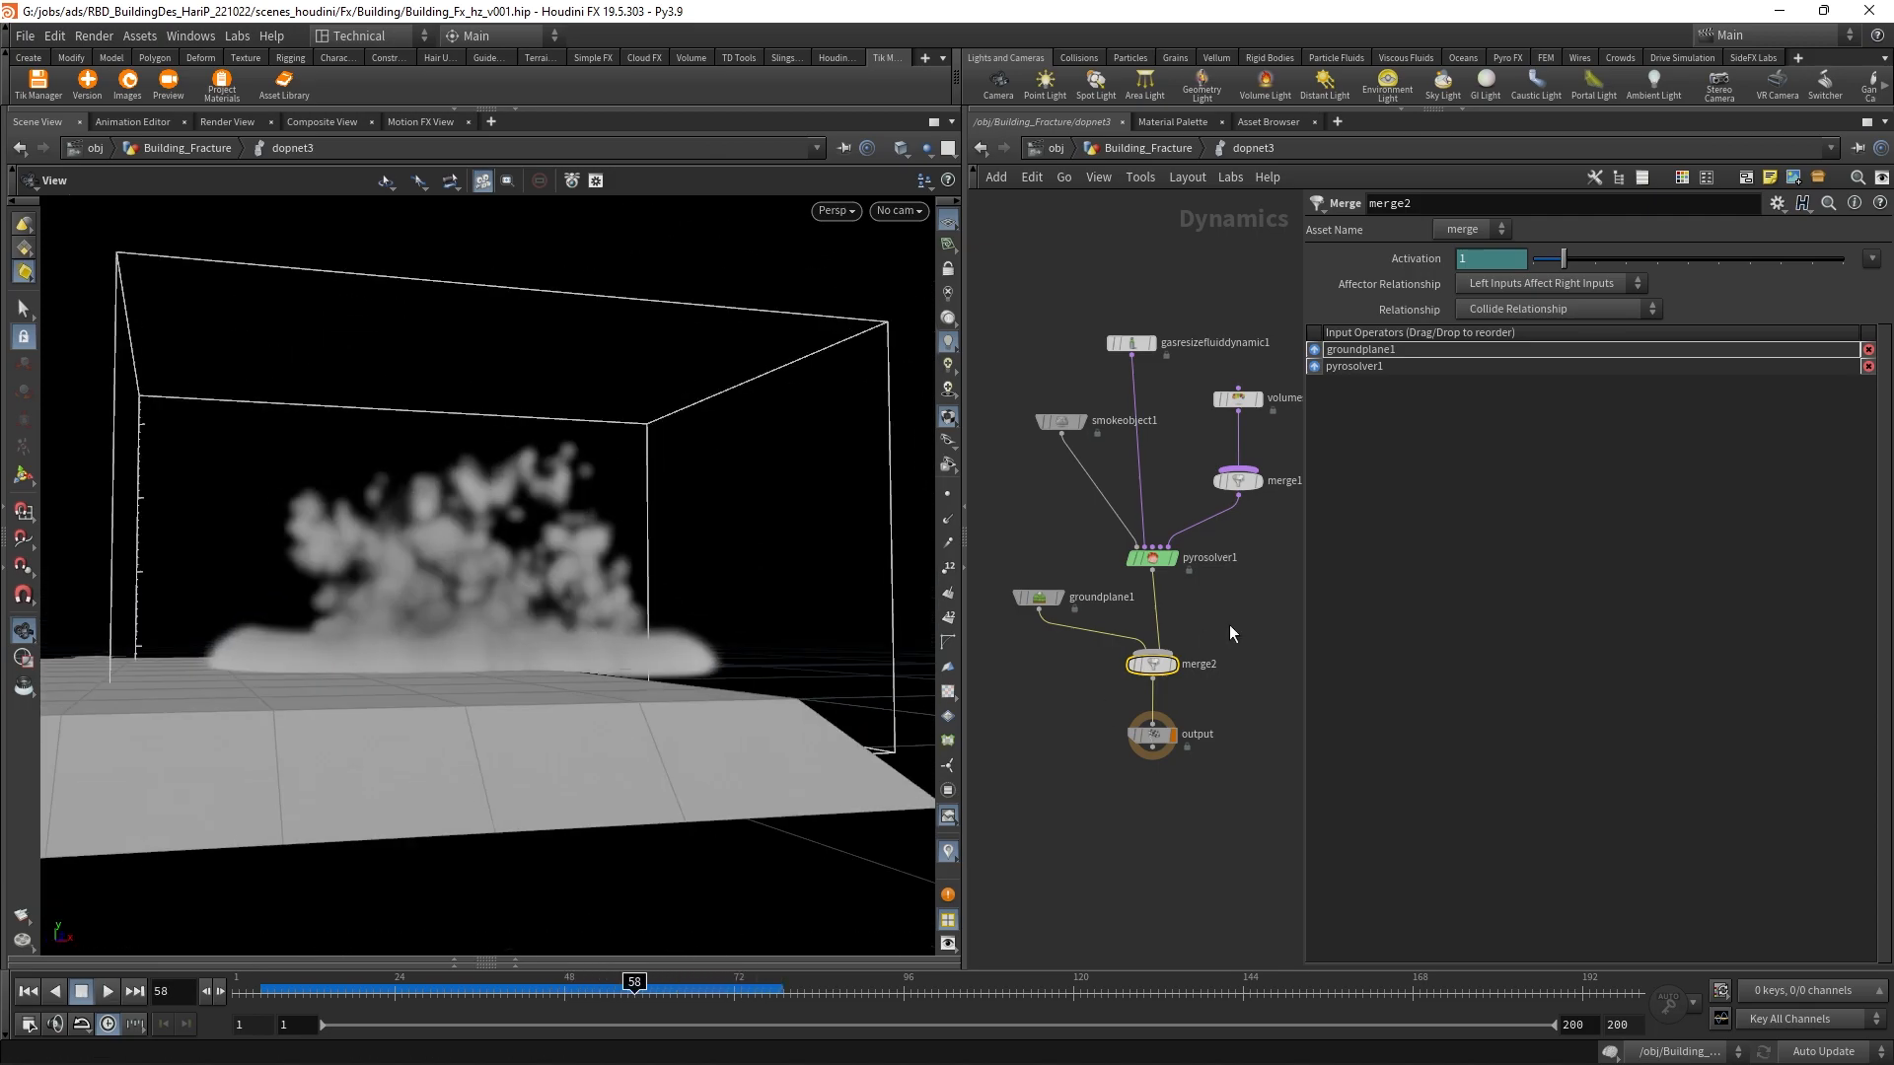
Step: Duplicate the density Volume Source and connect the copy to the sourcing merge
scroll(1203, 542, up, 4)
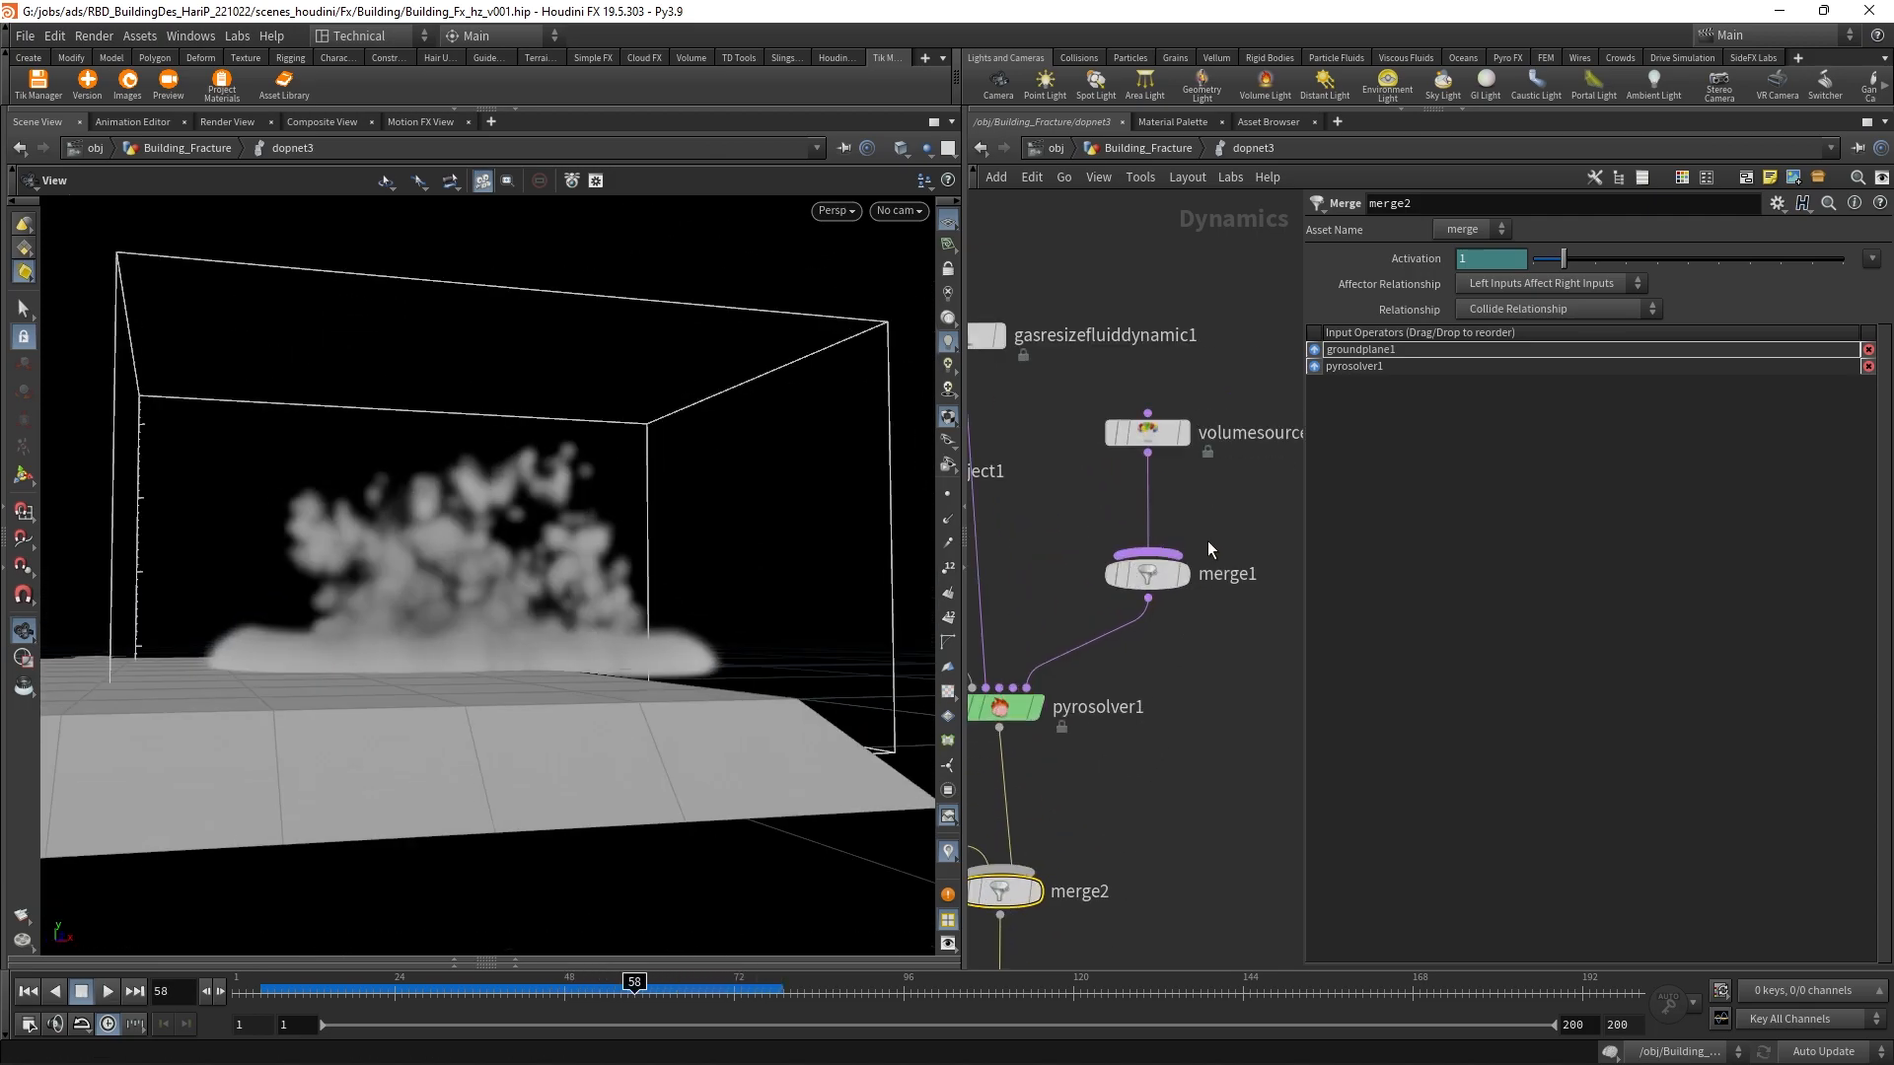
click(1282, 498)
scroll(1218, 536, down, 2)
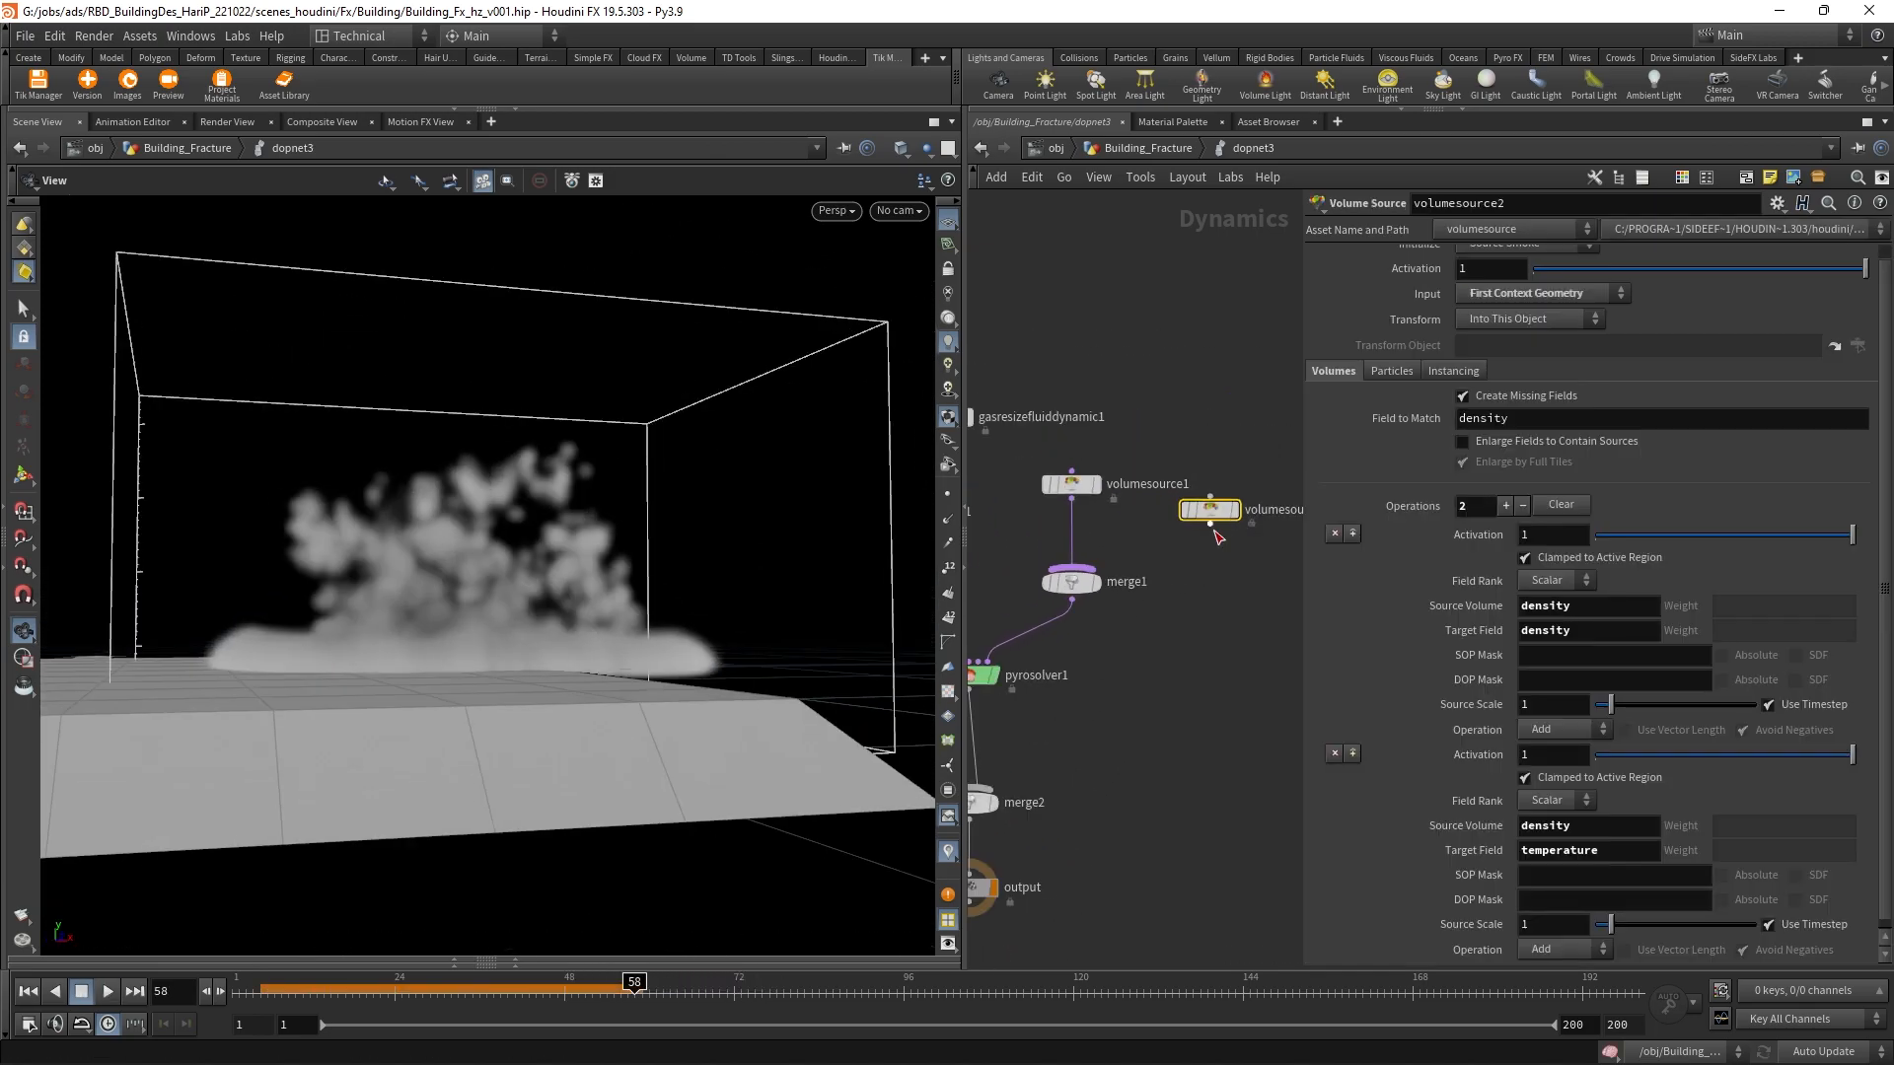
click(1074, 570)
Step: Initialize the second Volume Source as Collision and set its input to Second Context Geometry
scroll(1450, 321, up, 1)
click(1508, 259)
click(1504, 318)
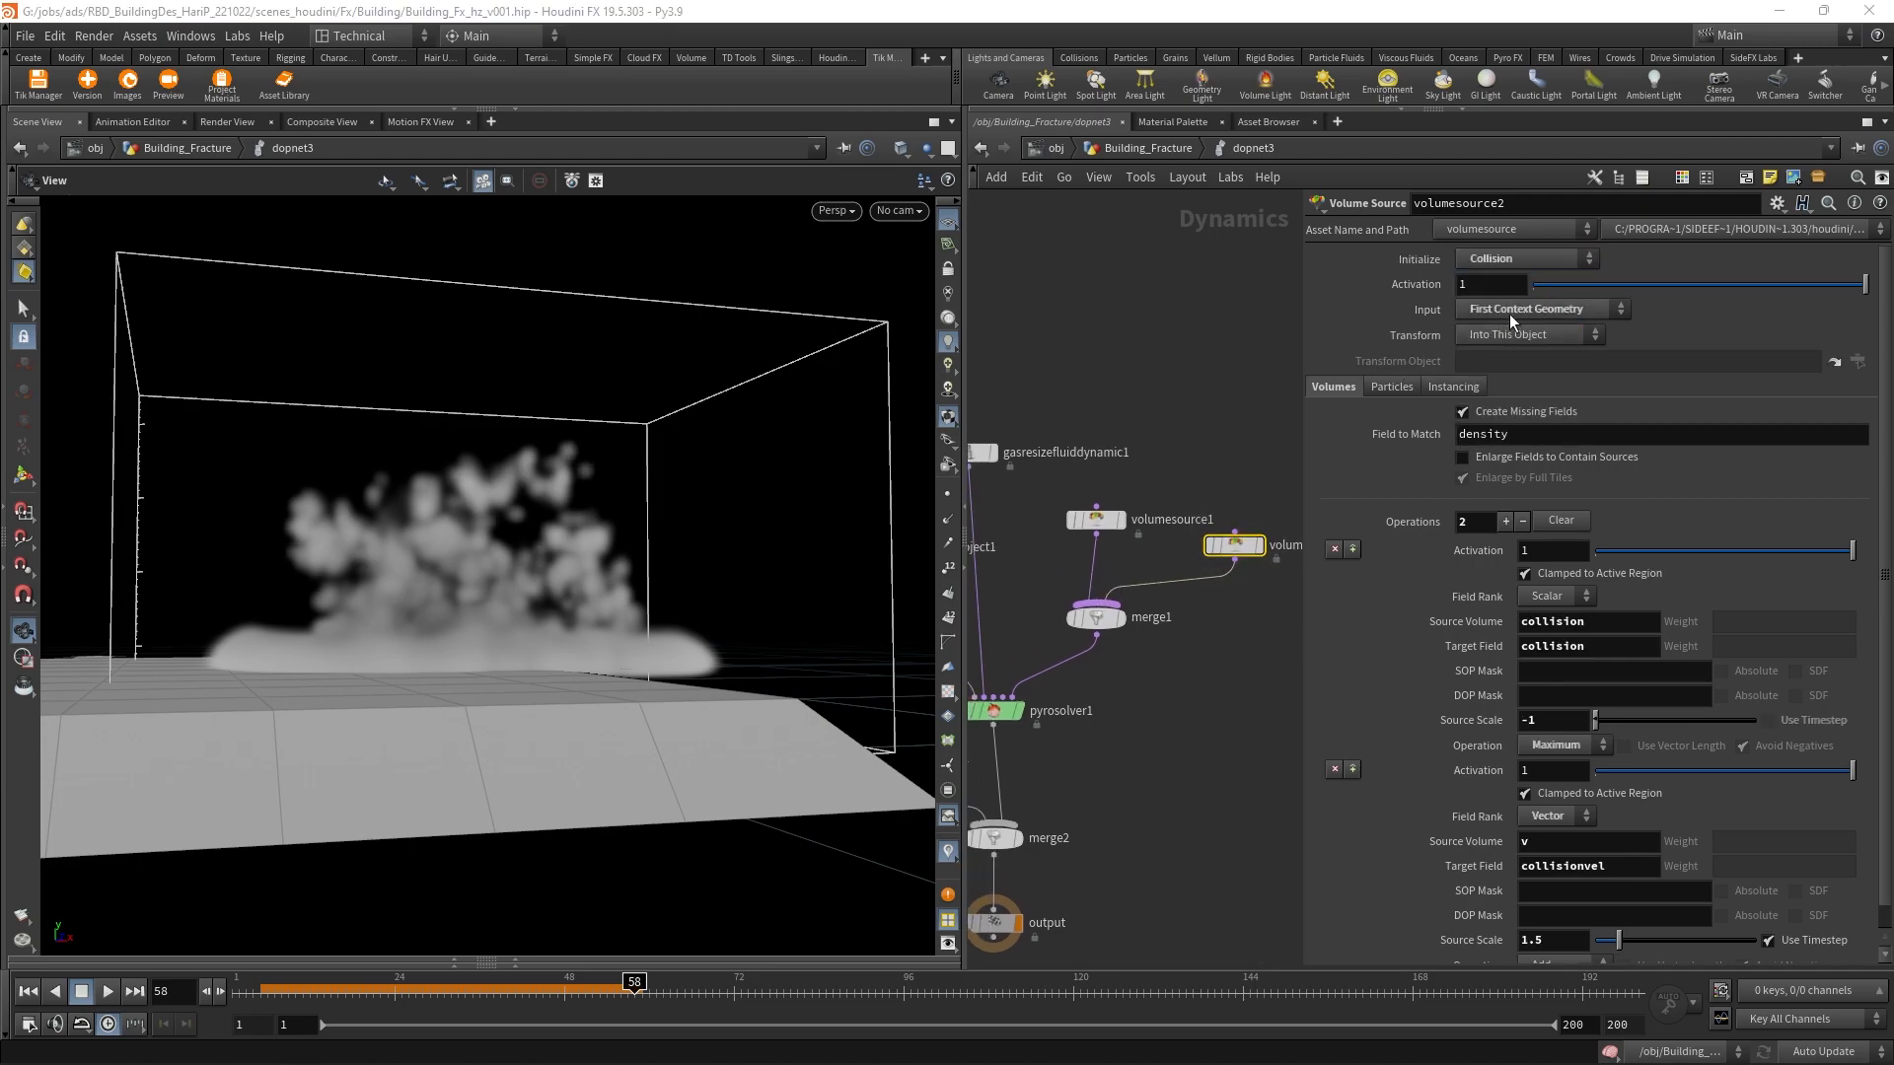
click(1507, 311)
click(1508, 373)
Step: Inspect the volume field names of OUT_VDB_BUILDING in the Building_Fracture network
key(u)
scroll(1100, 730, down, 5)
middle_drag(1108, 727, 1007, 814)
scroll(1080, 510, up, 5)
click(1051, 484)
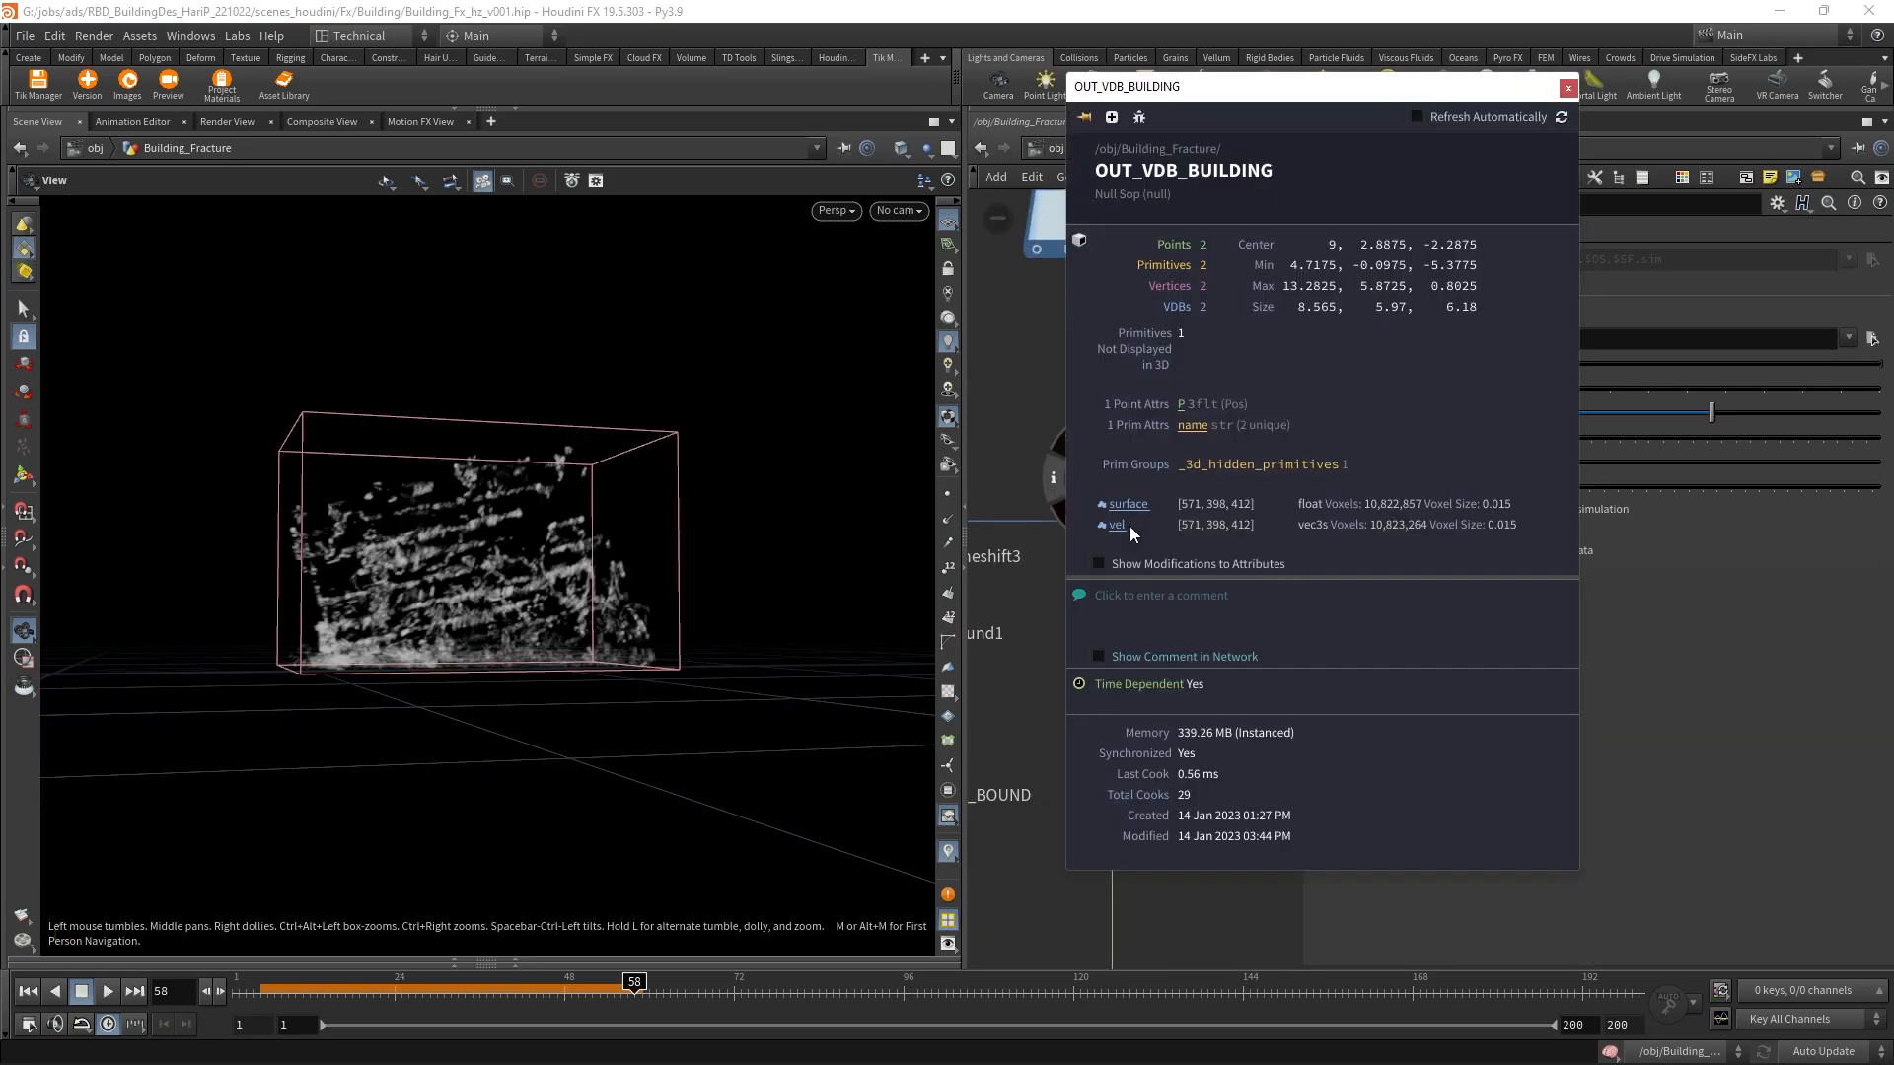
click(1569, 91)
Step: Set the source volume of the collisionvel operation to vel and move the timeline to frame 5
scroll(1085, 691, down, 2)
middle_drag(1162, 509, 1224, 296)
scroll(1204, 720, up, 4)
double_click(1259, 600)
mouse_move(1227, 742)
middle_down()
mouse_move(1083, 752)
mouse_move(1209, 744)
middle_up()
drag(261, 992, 261, 992)
click(262, 994)
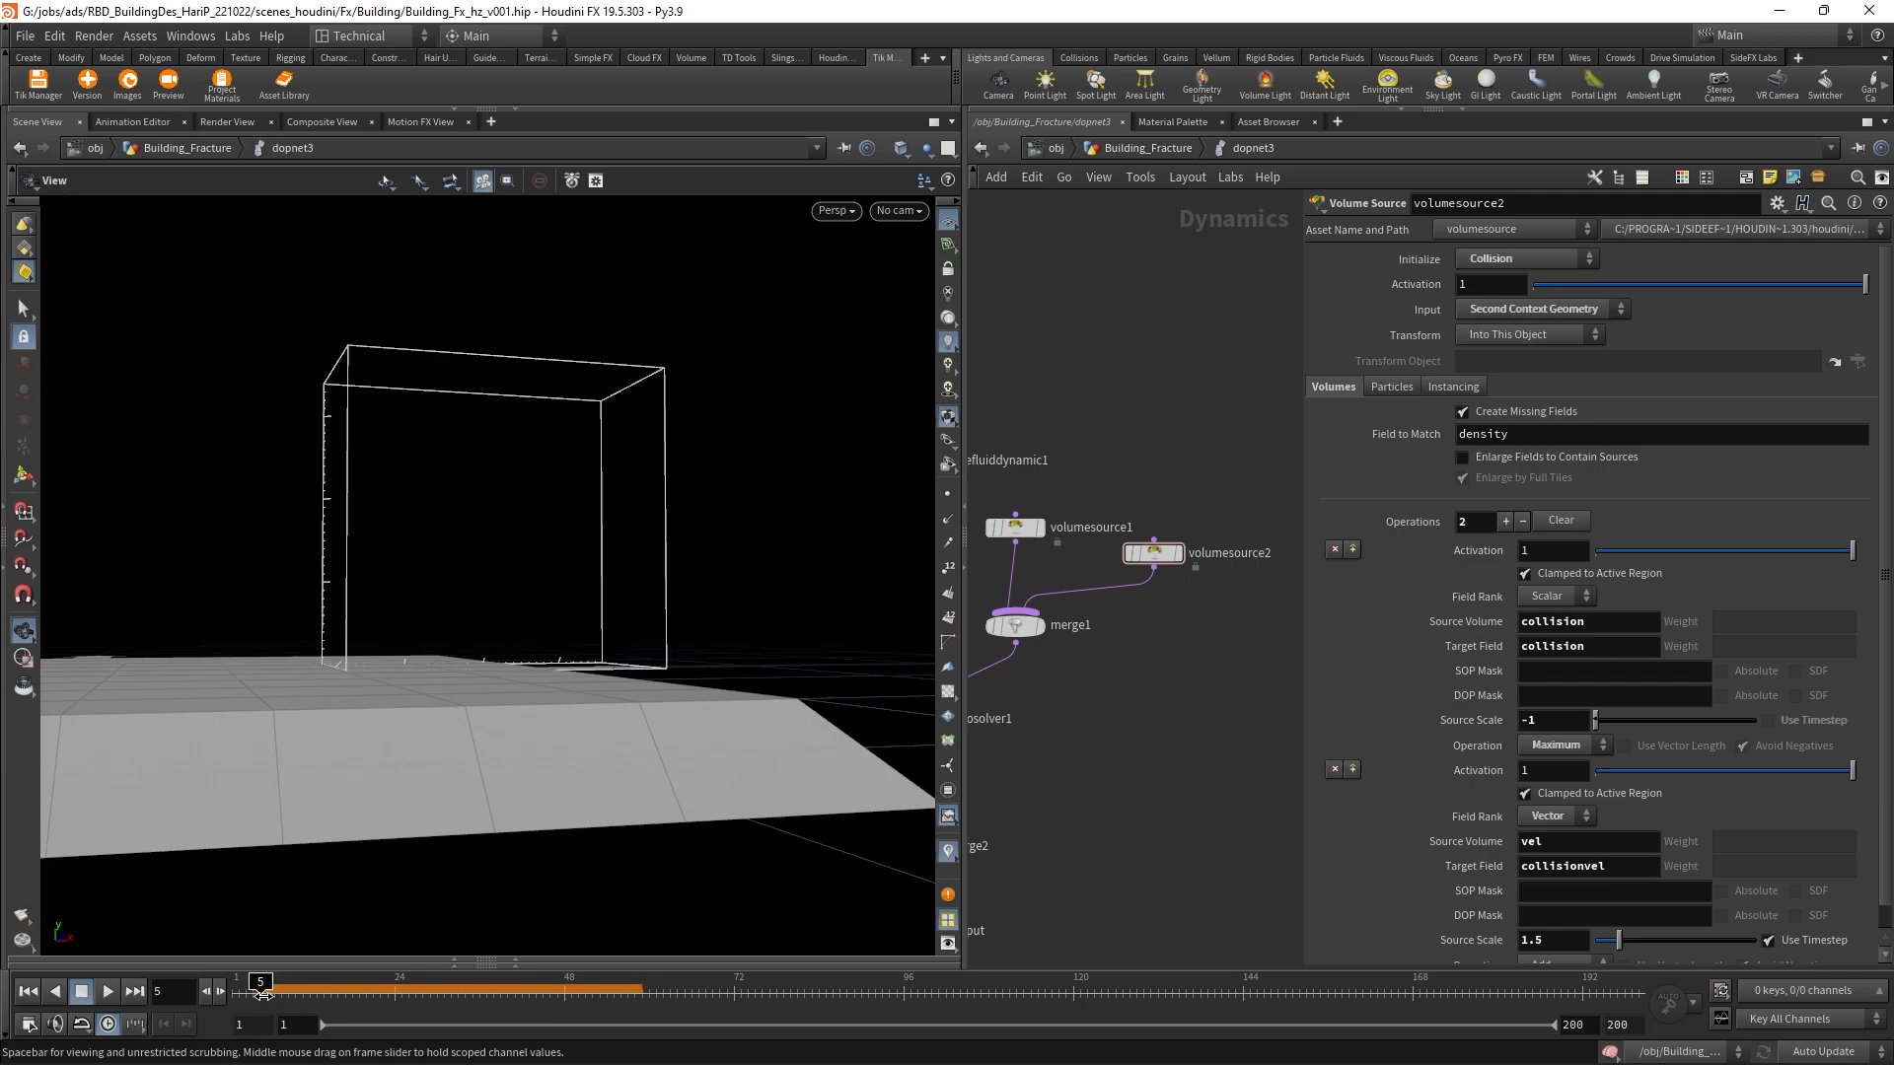
Step: Turn on the Collision field guide of the Smoke Object in the DOP network
scroll(1098, 758, down, 2)
middle_drag(1098, 757, 1159, 748)
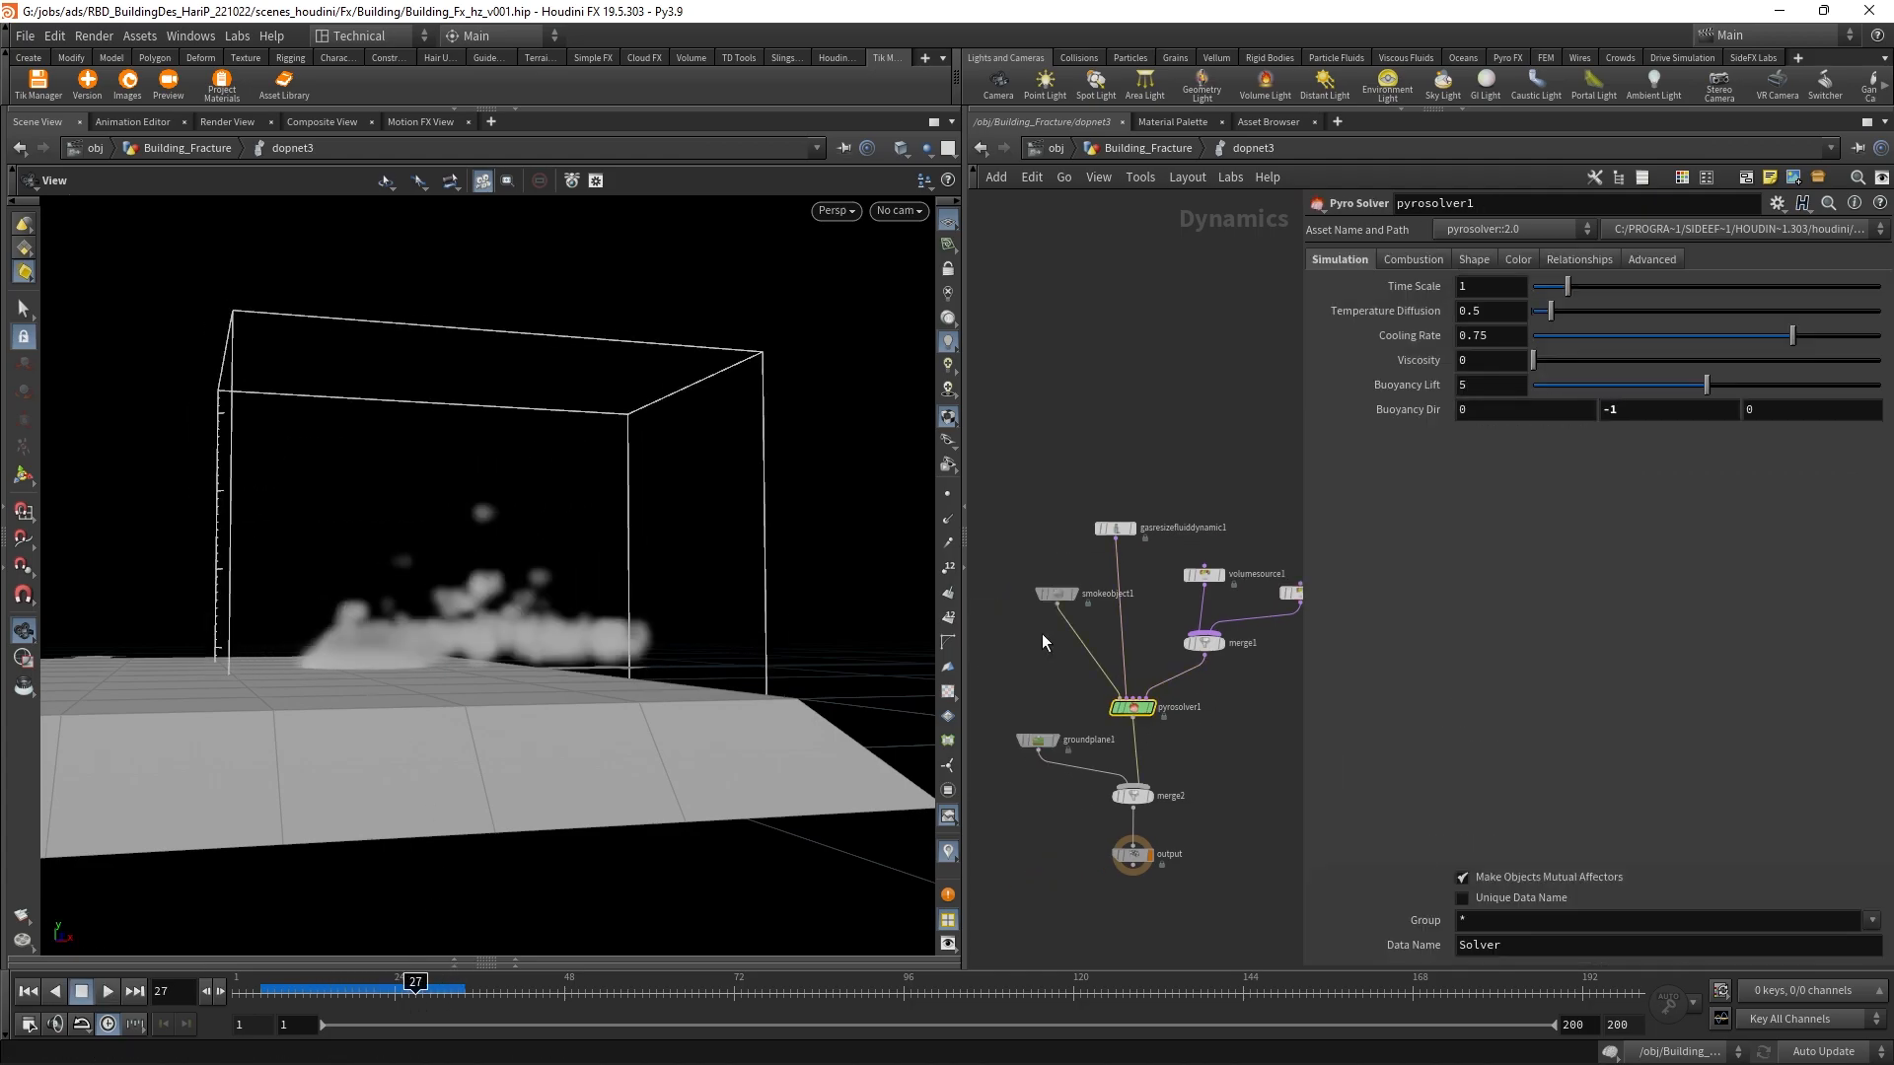
drag(1041, 640, 1144, 508)
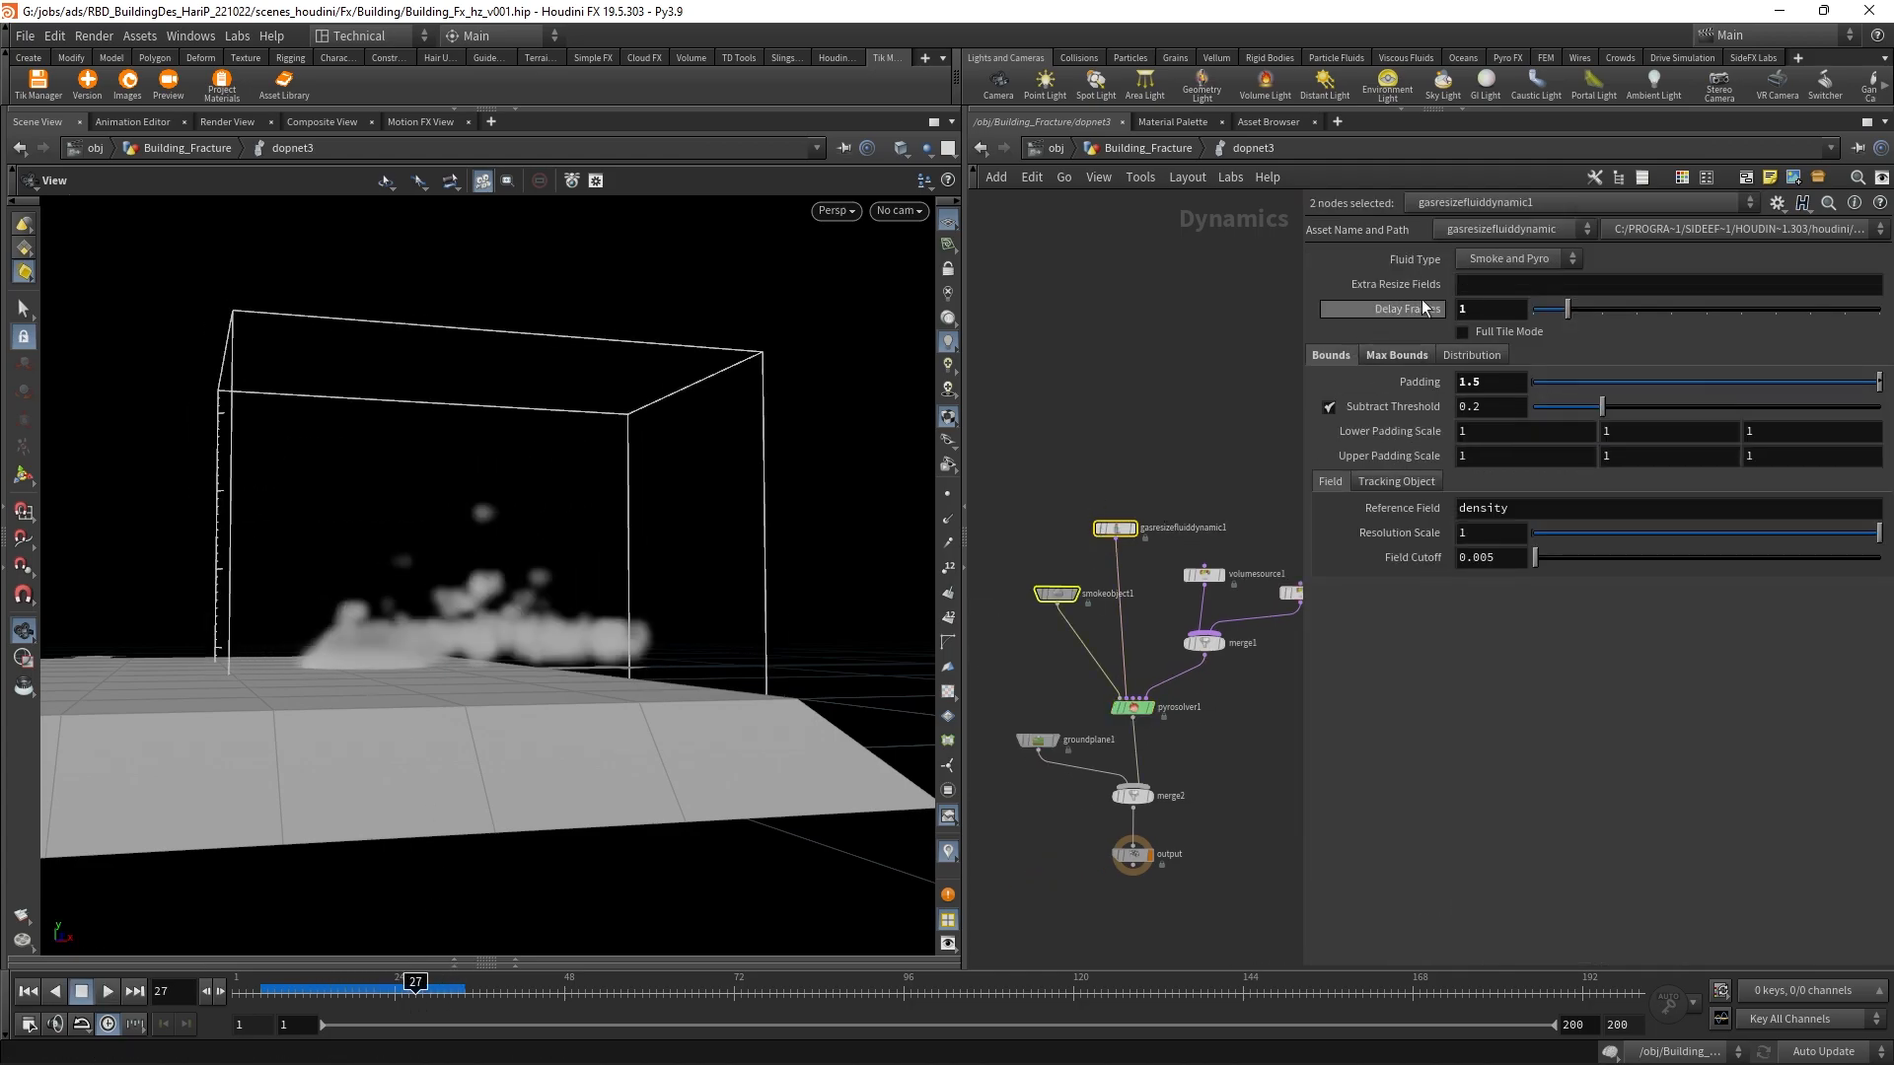
click(1056, 594)
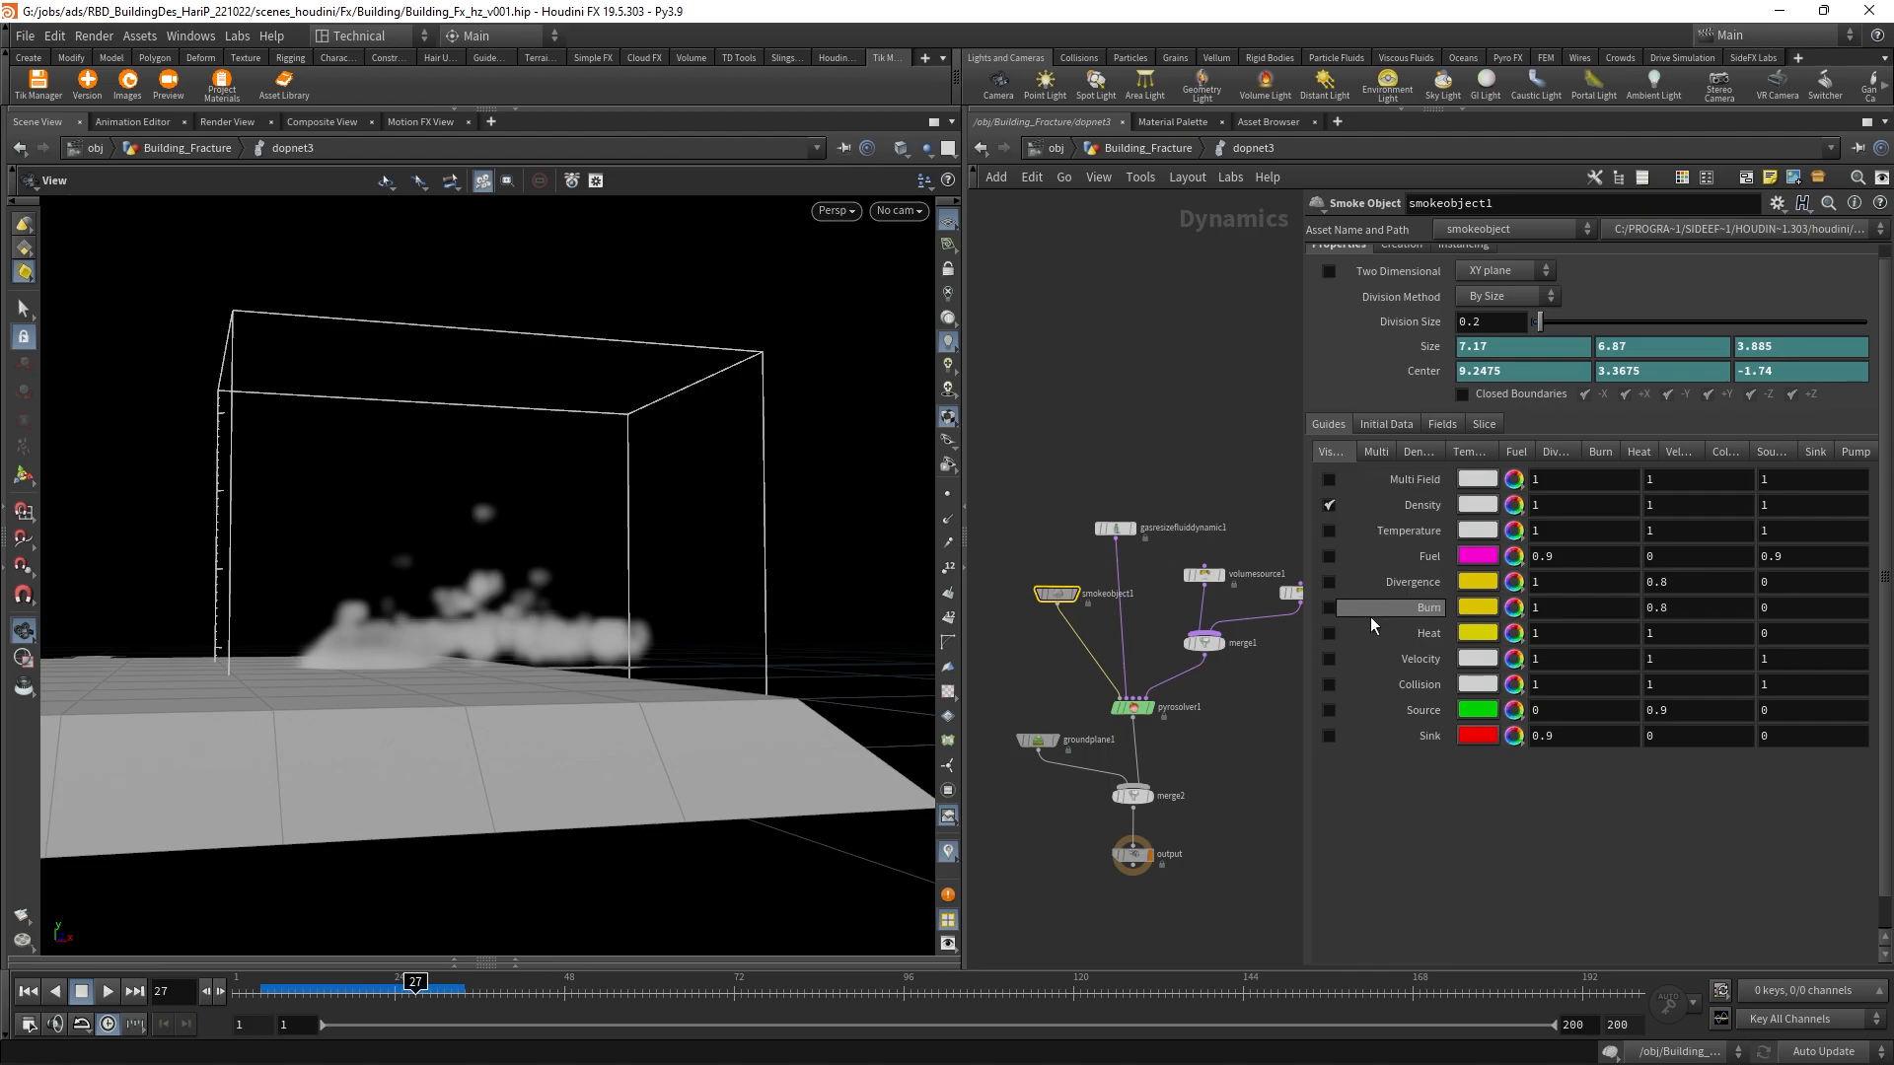
click(1329, 685)
Step: Play the simulation and examine the Collision field around the smoke from several angles, stopping at frame 40
drag(655, 685, 434, 661)
right_drag(434, 661, 571, 588)
mouse_move(507, 641)
mouse_down()
mouse_move(494, 672)
mouse_move(498, 653)
mouse_up()
right_drag(498, 653, 405, 679)
middle_drag(1091, 618, 1179, 571)
click(109, 992)
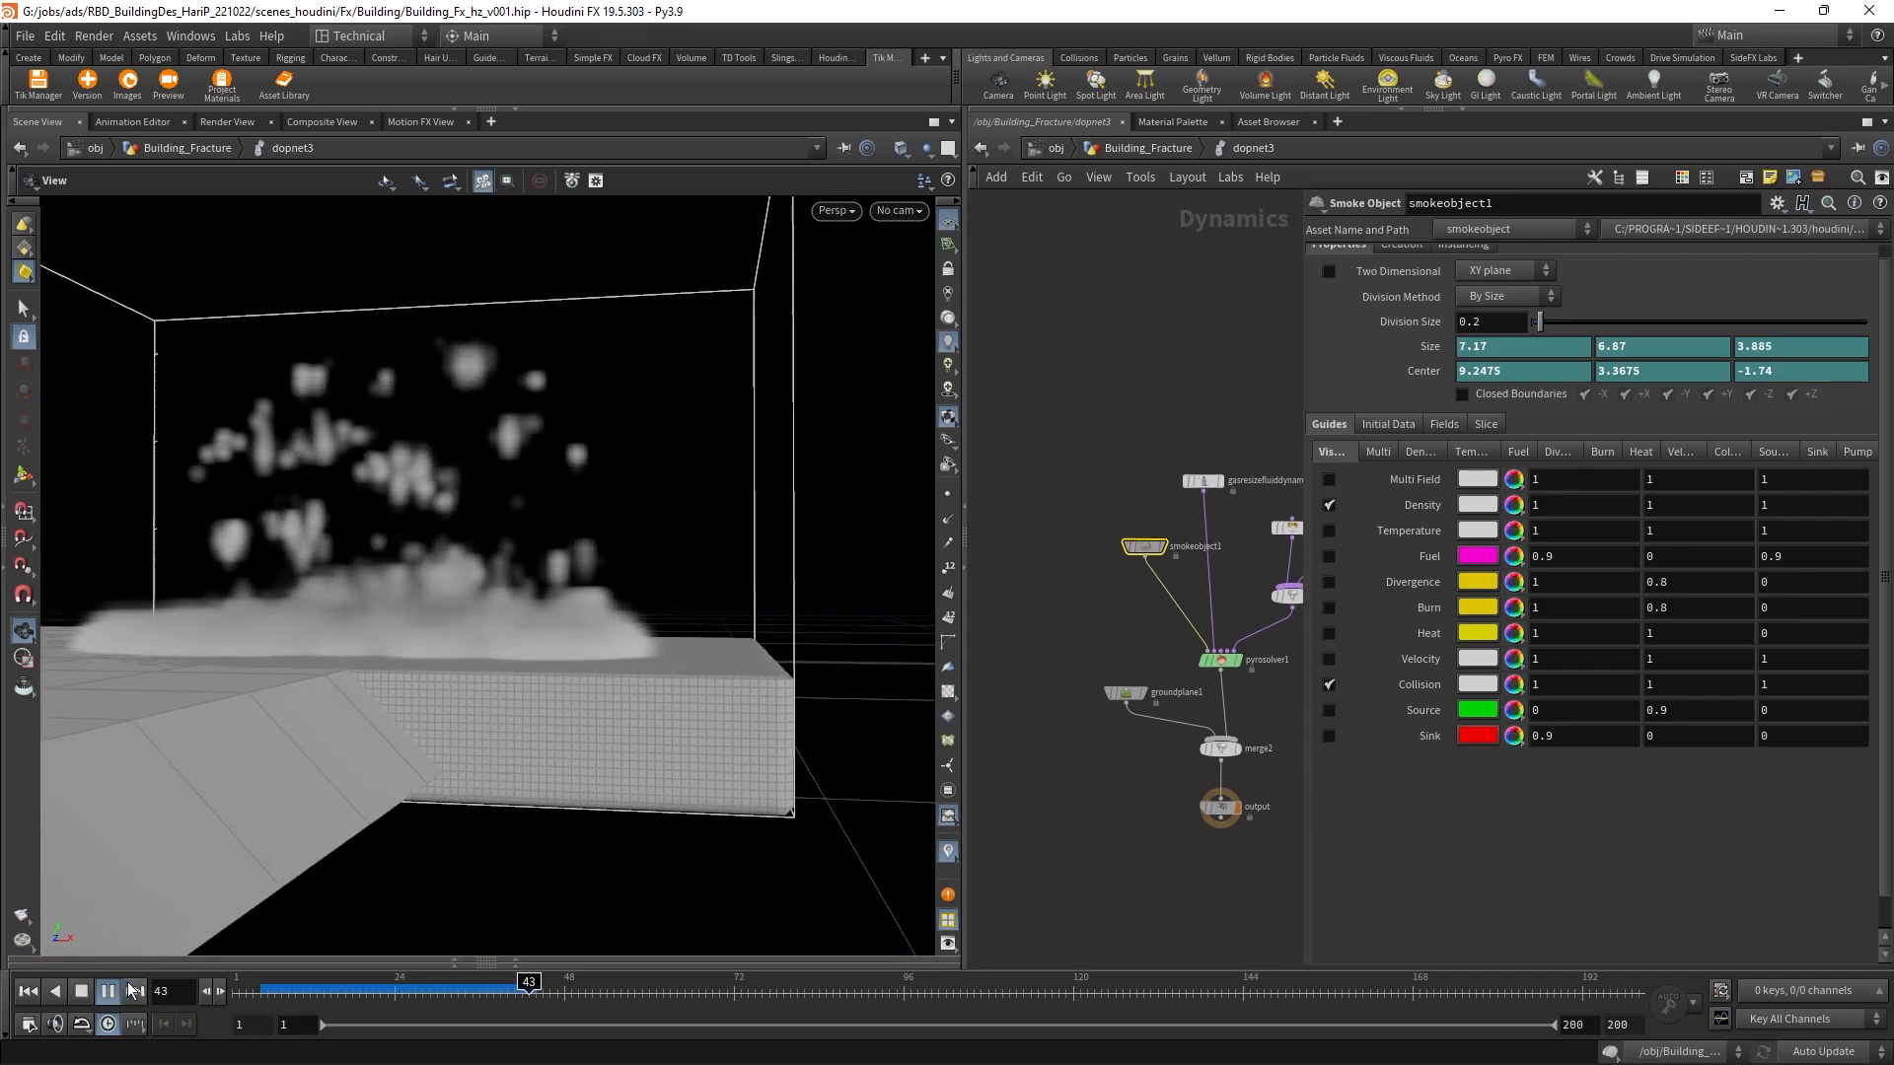
click(508, 997)
right_drag(603, 659, 550, 676)
drag(549, 677, 661, 779)
scroll(1185, 612, down, 2)
middle_drag(1184, 612, 1062, 638)
scroll(1205, 602, up, 3)
Step: Inspect the volume names of OUT_VDB_BUILDING in Building_Fracture for use by the collision Volume Source
click(1201, 586)
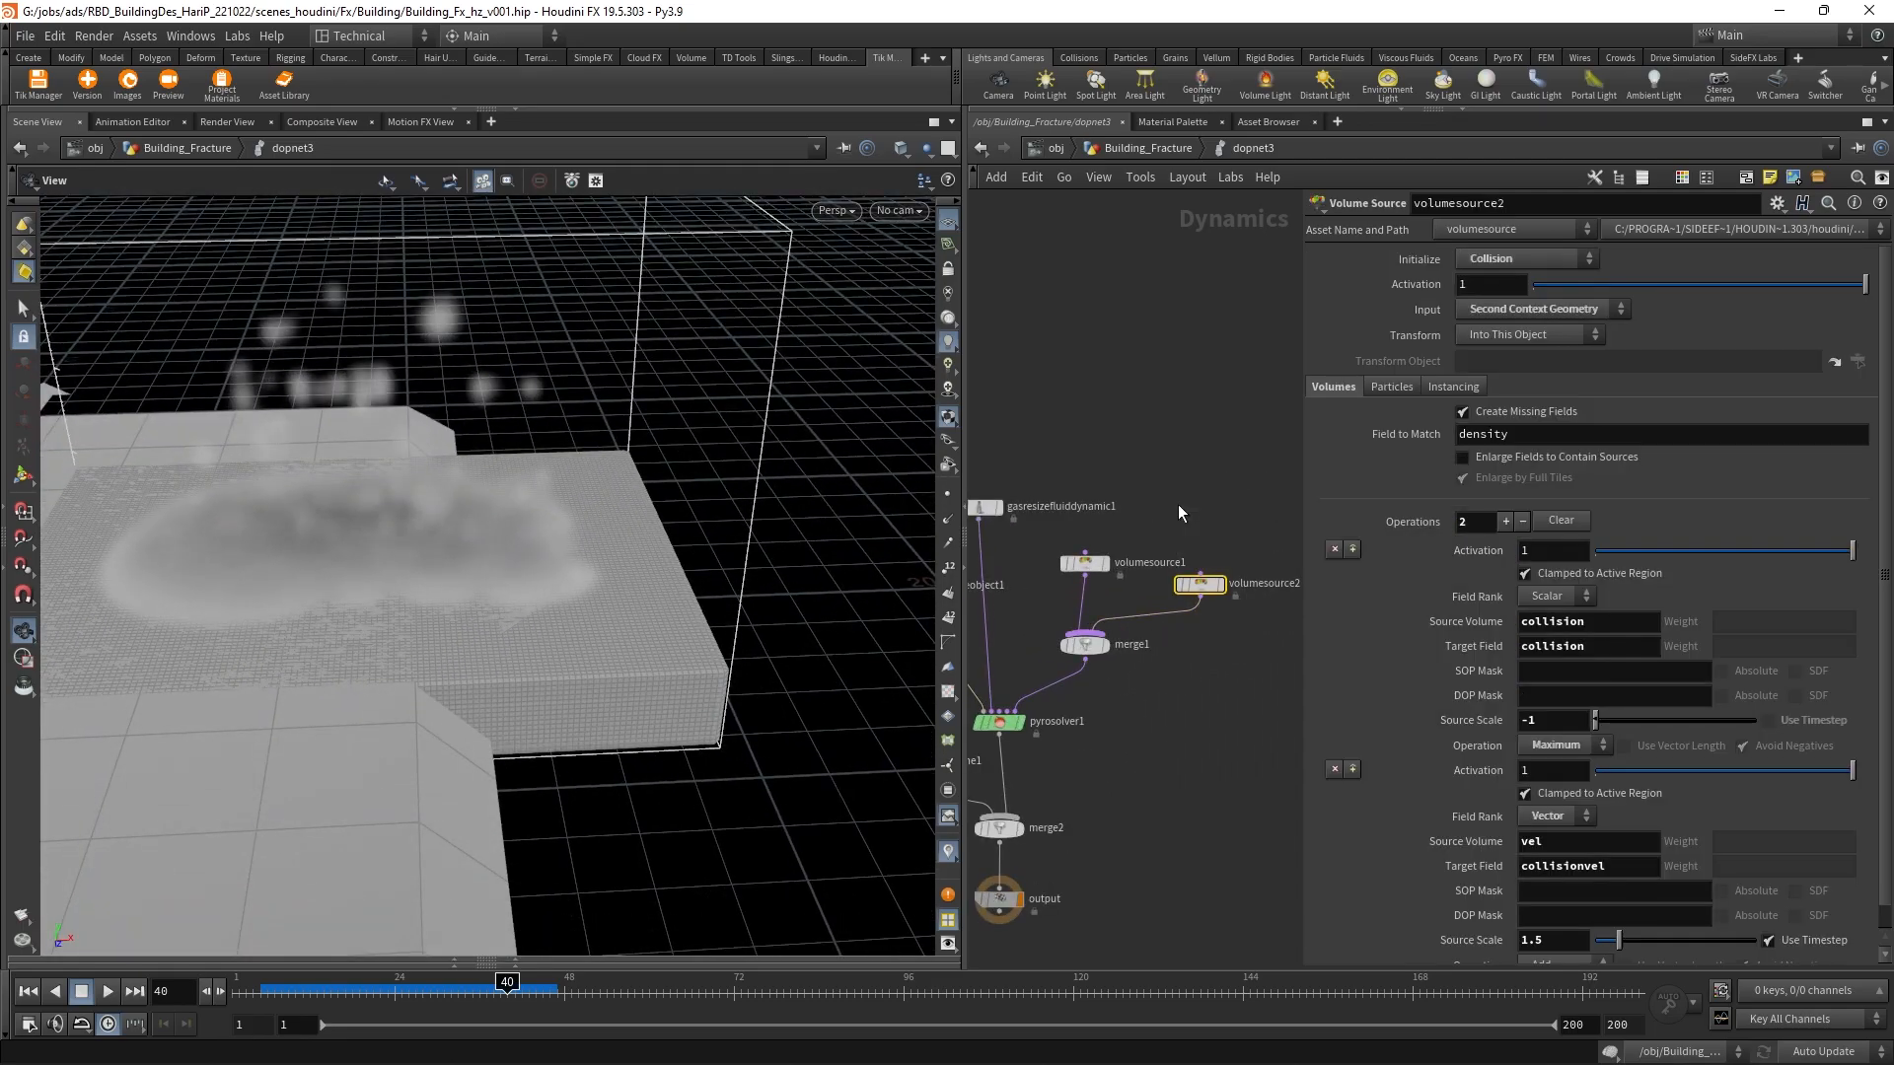
click(1156, 150)
middle_drag(1151, 452, 972, 803)
middle_drag(1164, 494, 1008, 853)
middle_drag(1160, 538, 1159, 892)
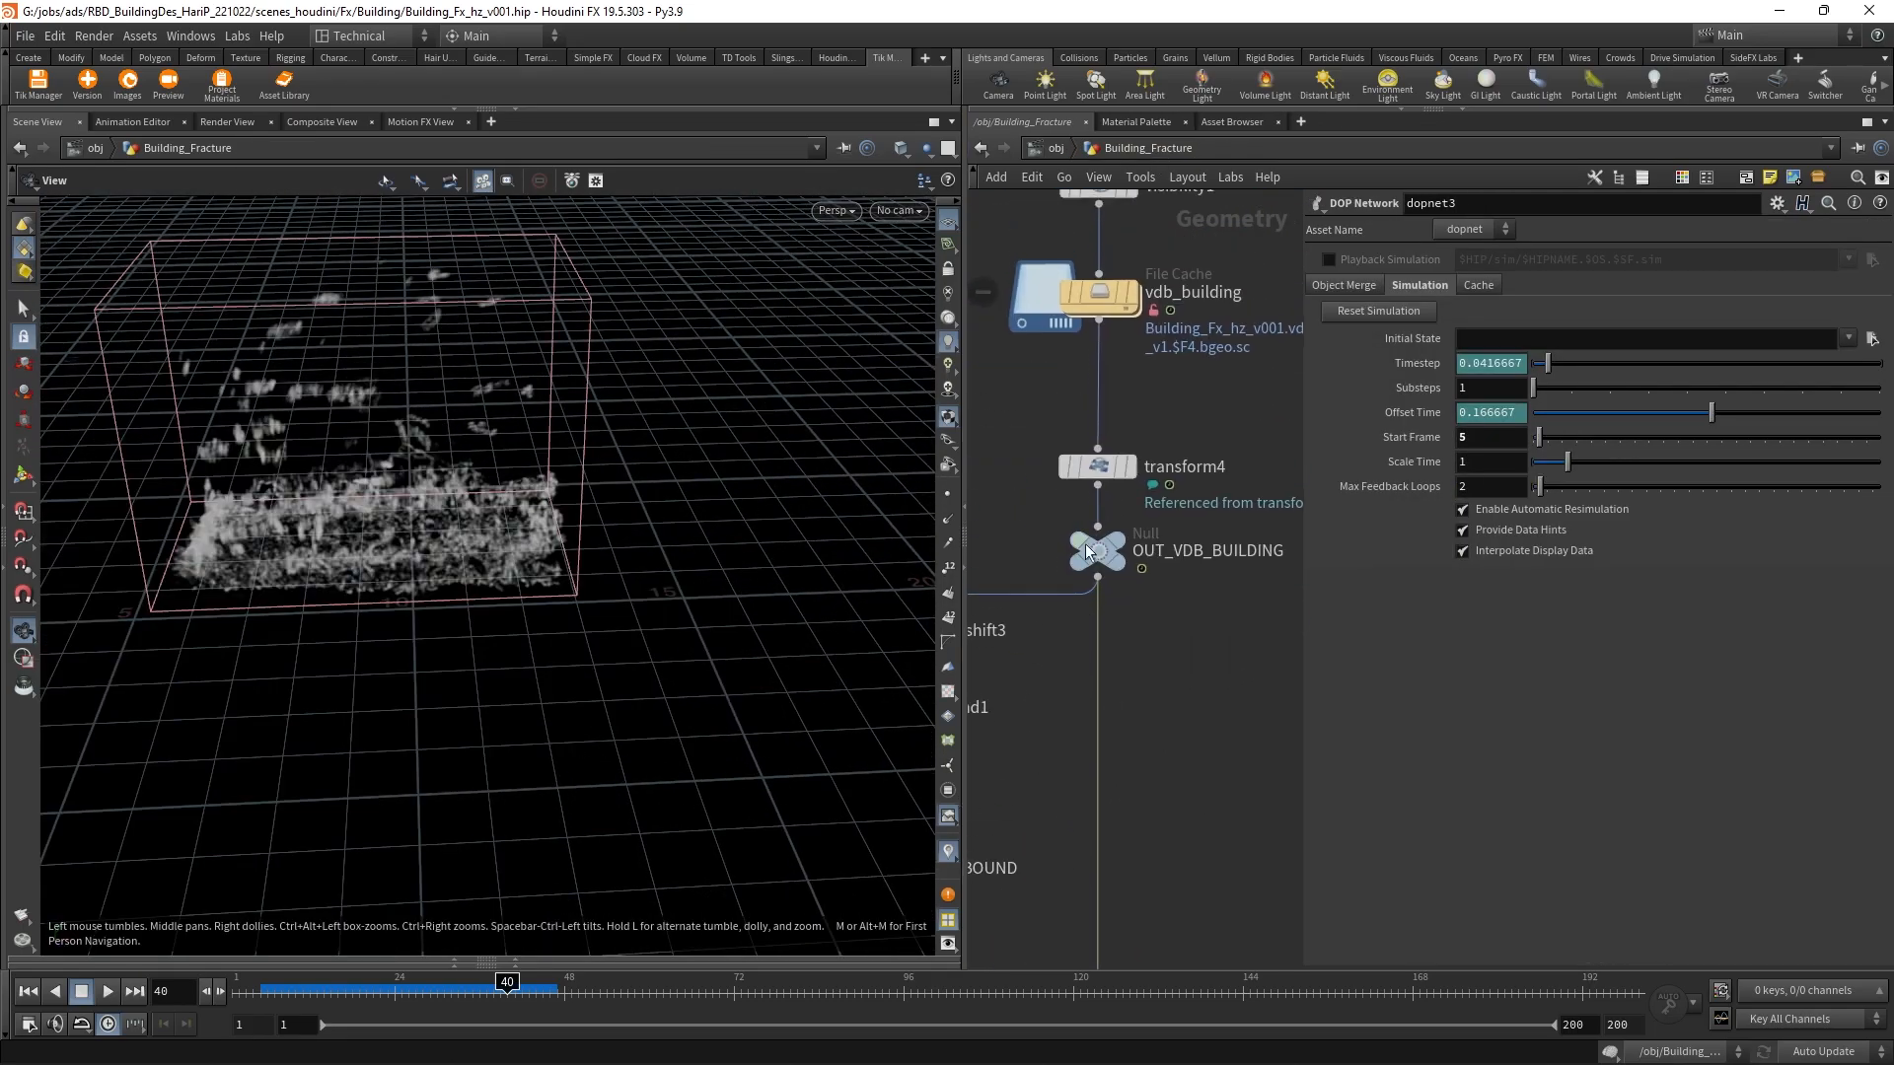
middle_drag(1093, 562, 1136, 625)
scroll(1129, 671, down, 1)
middle_drag(1110, 750, 1150, 276)
Step: Set the source volume of the collision operation in volumesource2 of dopnet3 to surface
double_click(1142, 576)
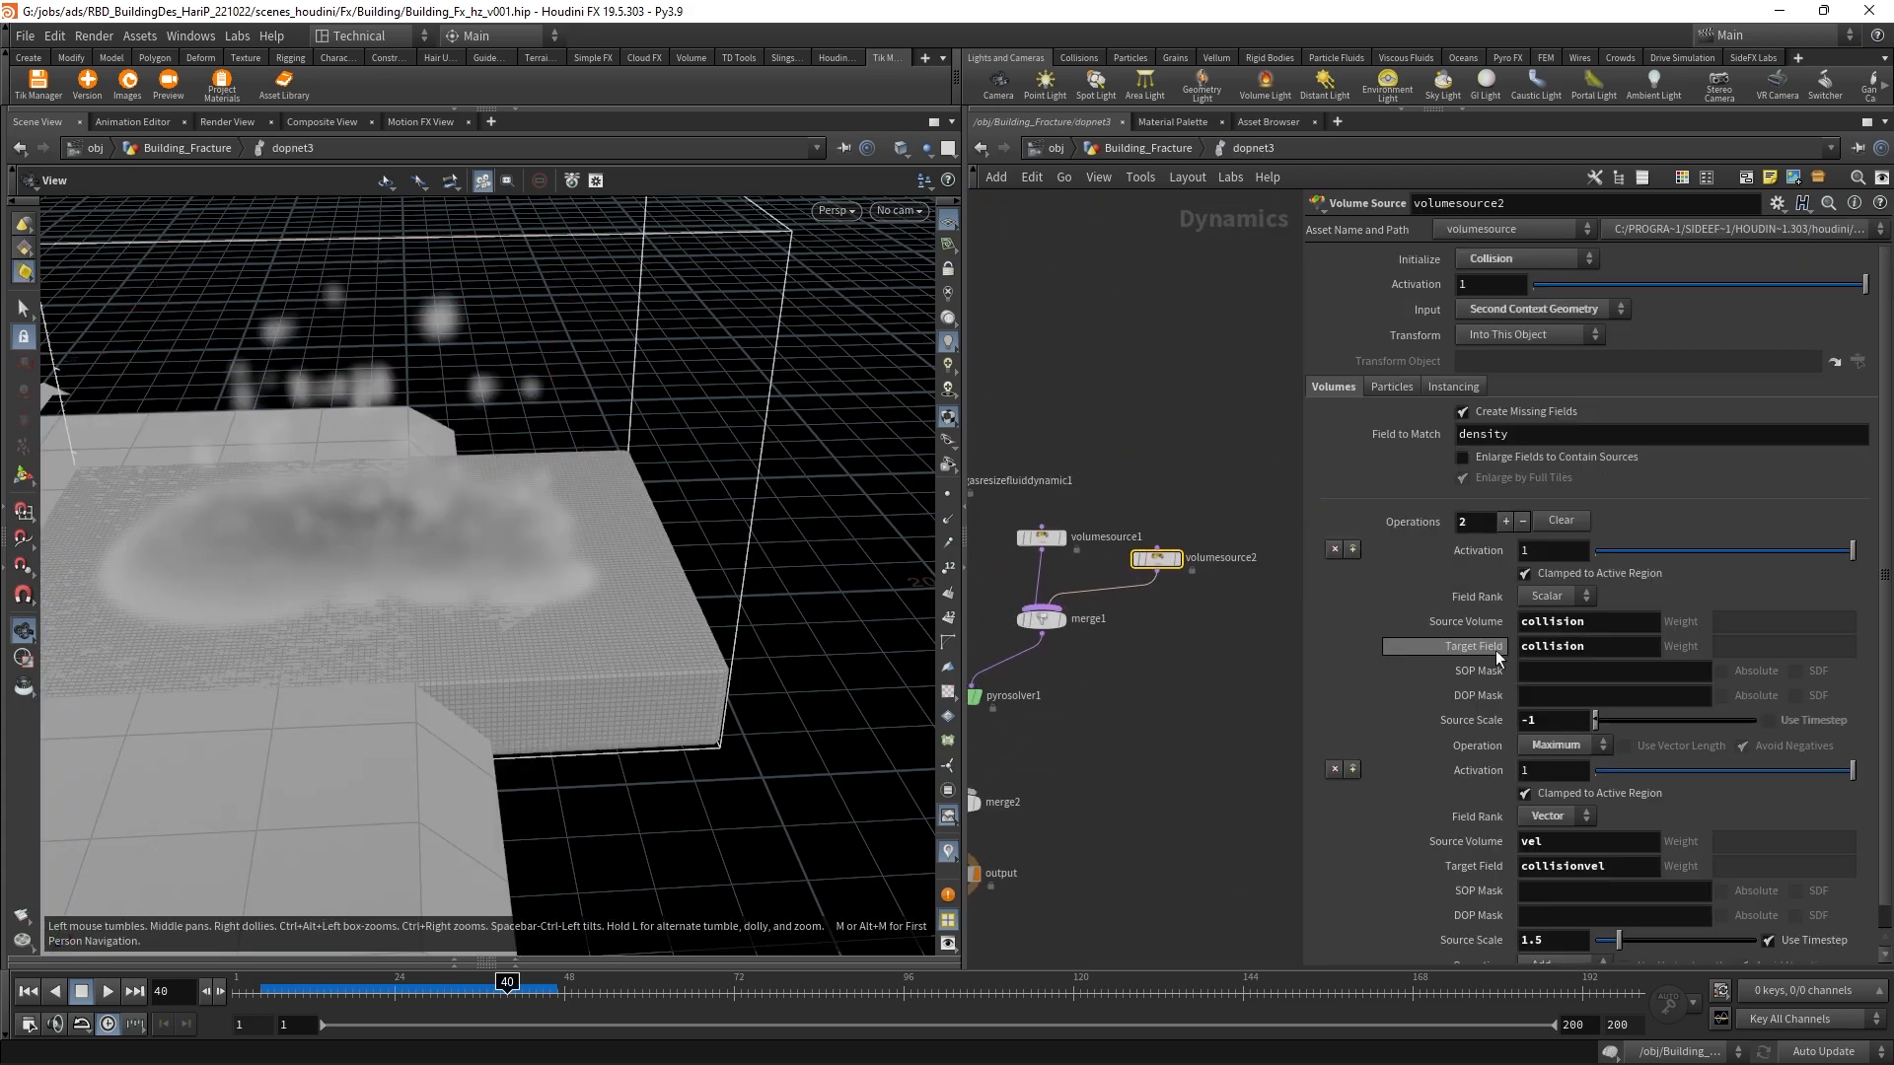
text(surface)
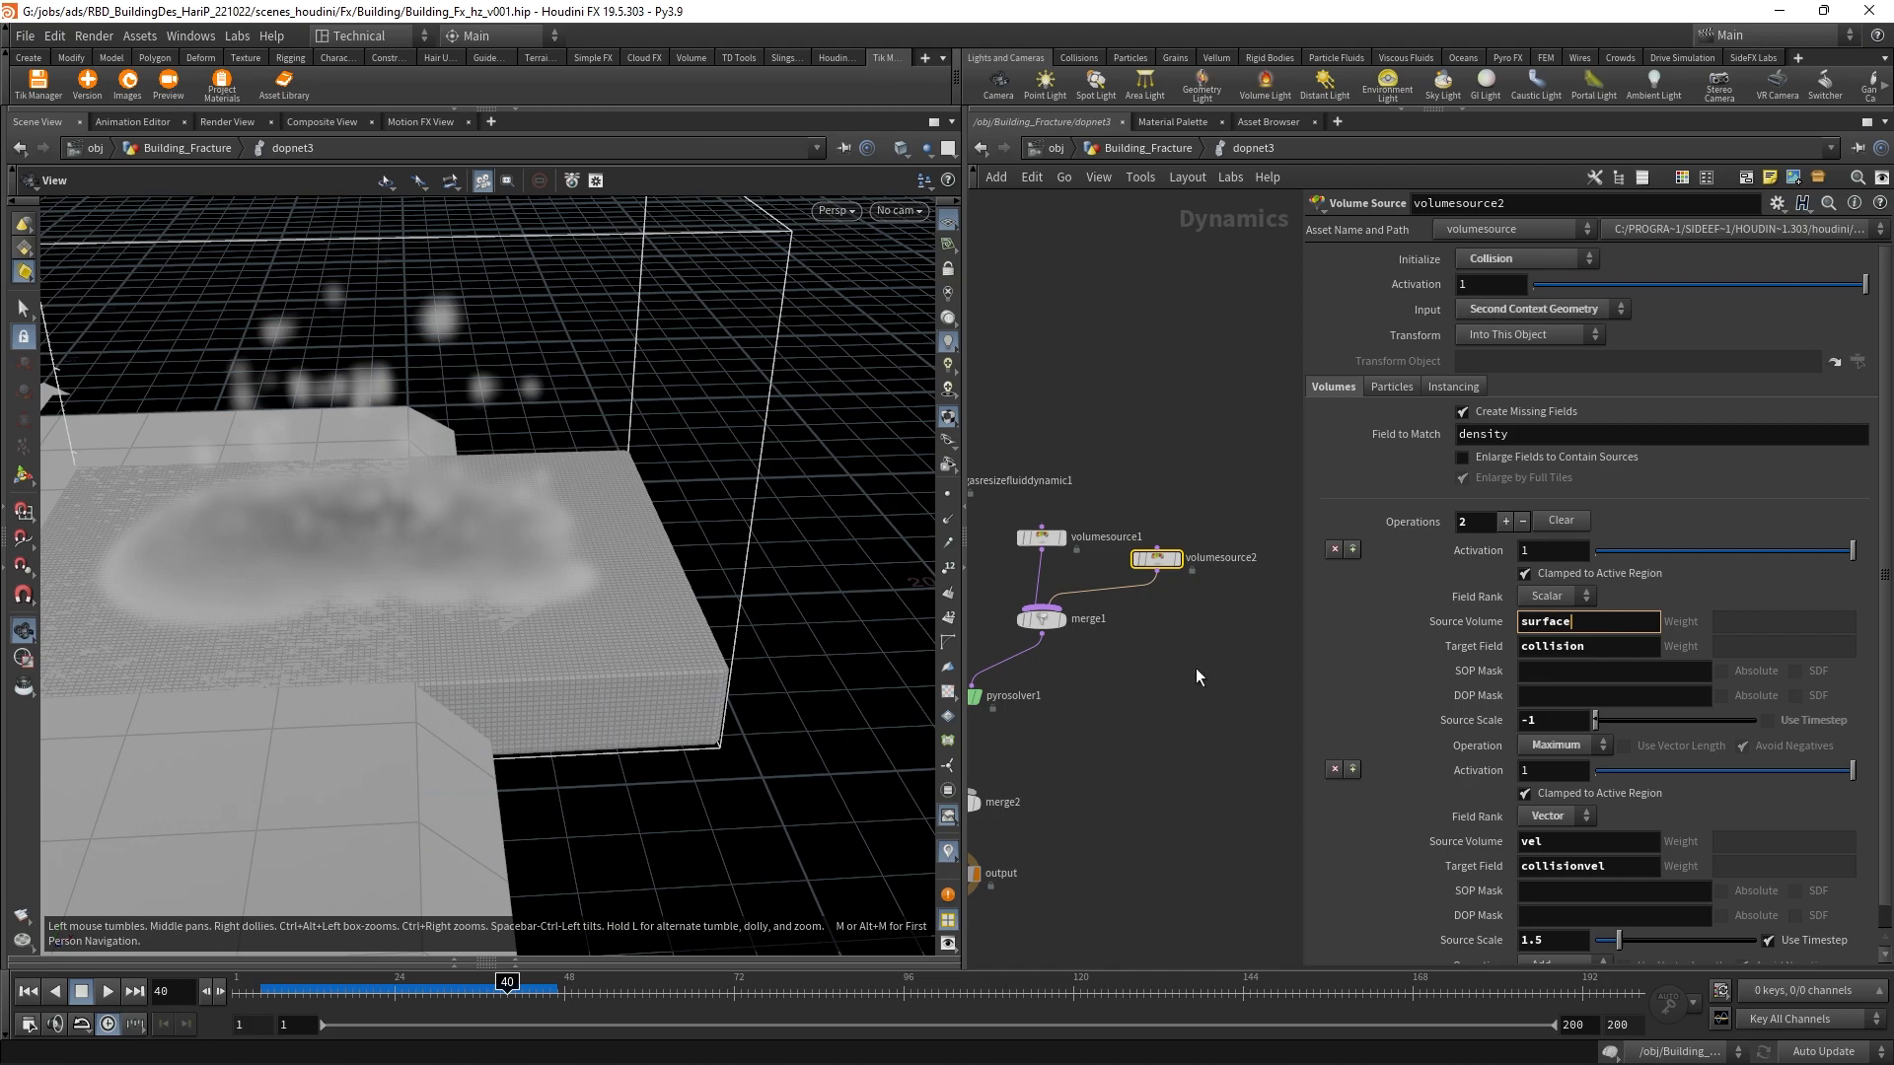
key(Return)
Step: Resimulate from the early frames and examine how the fractured building's collision pieces interact with the smoke
click(254, 991)
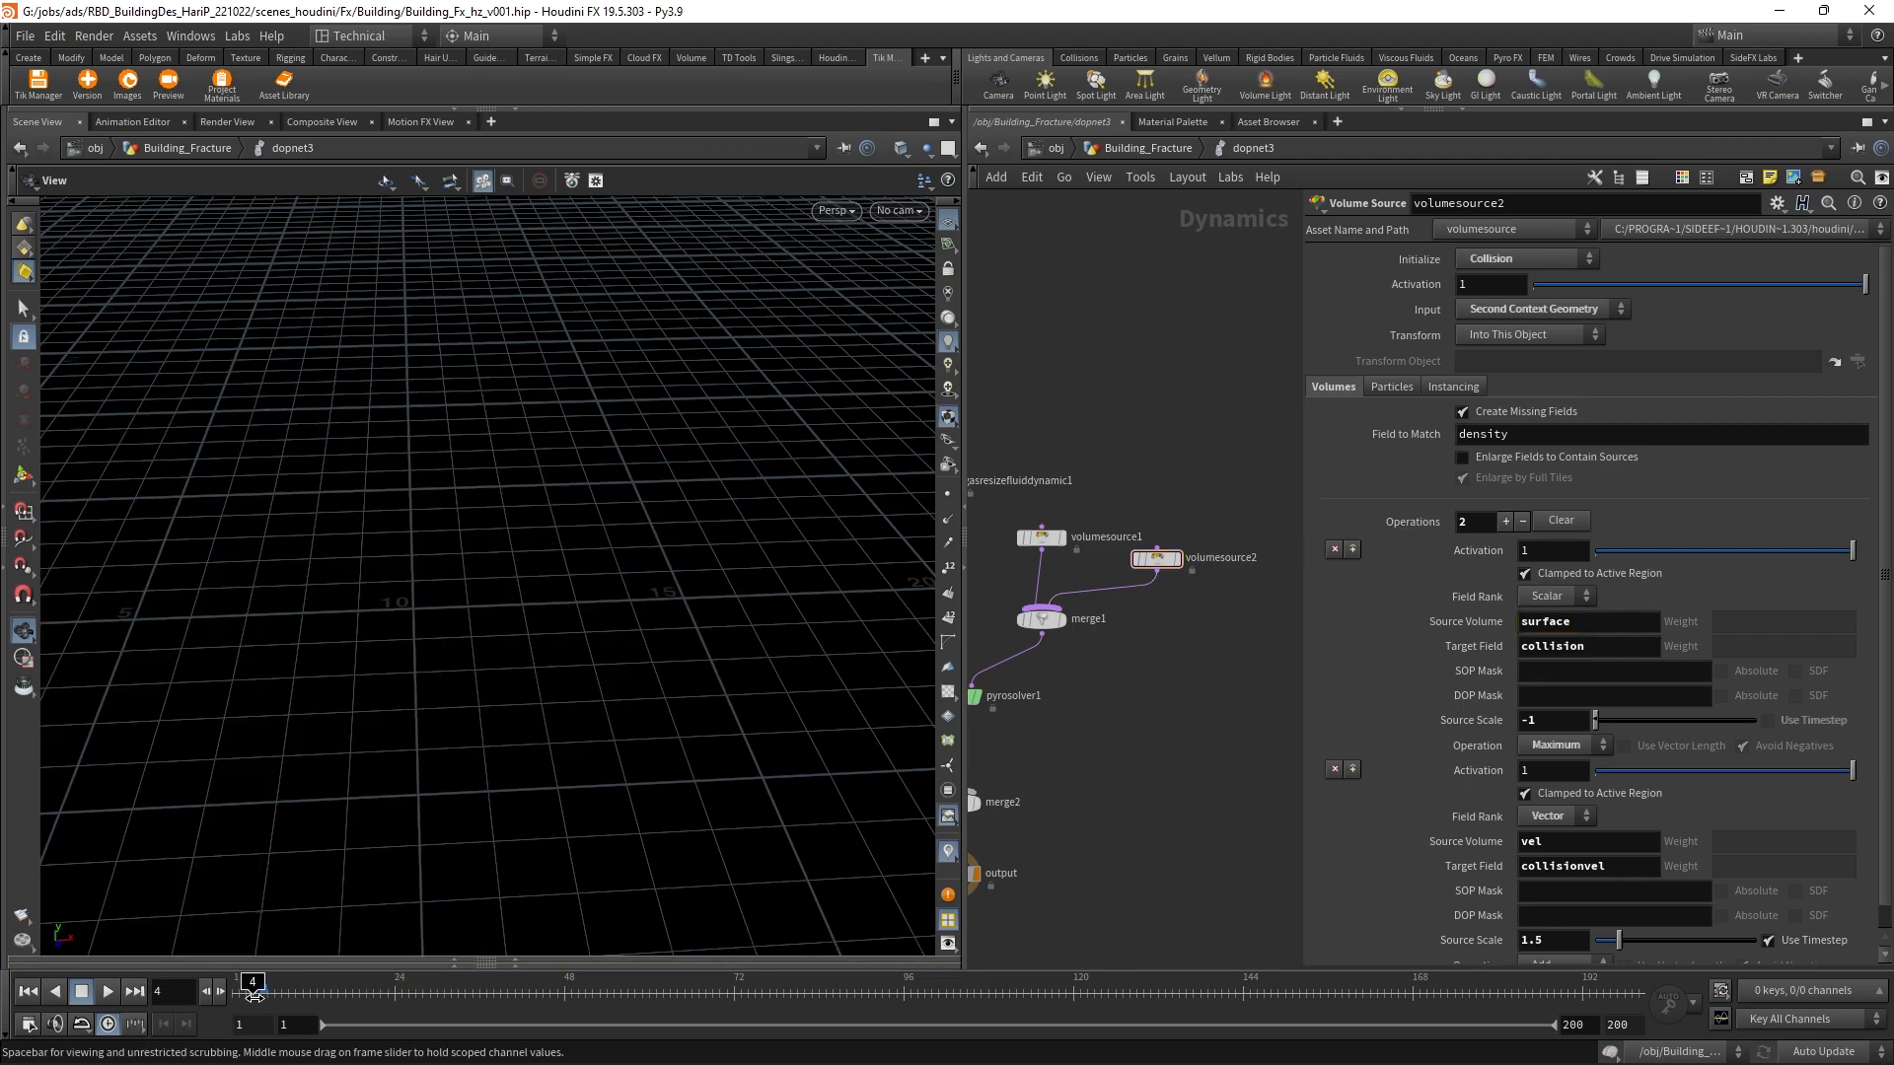
click(108, 992)
scroll(431, 647, down, 5)
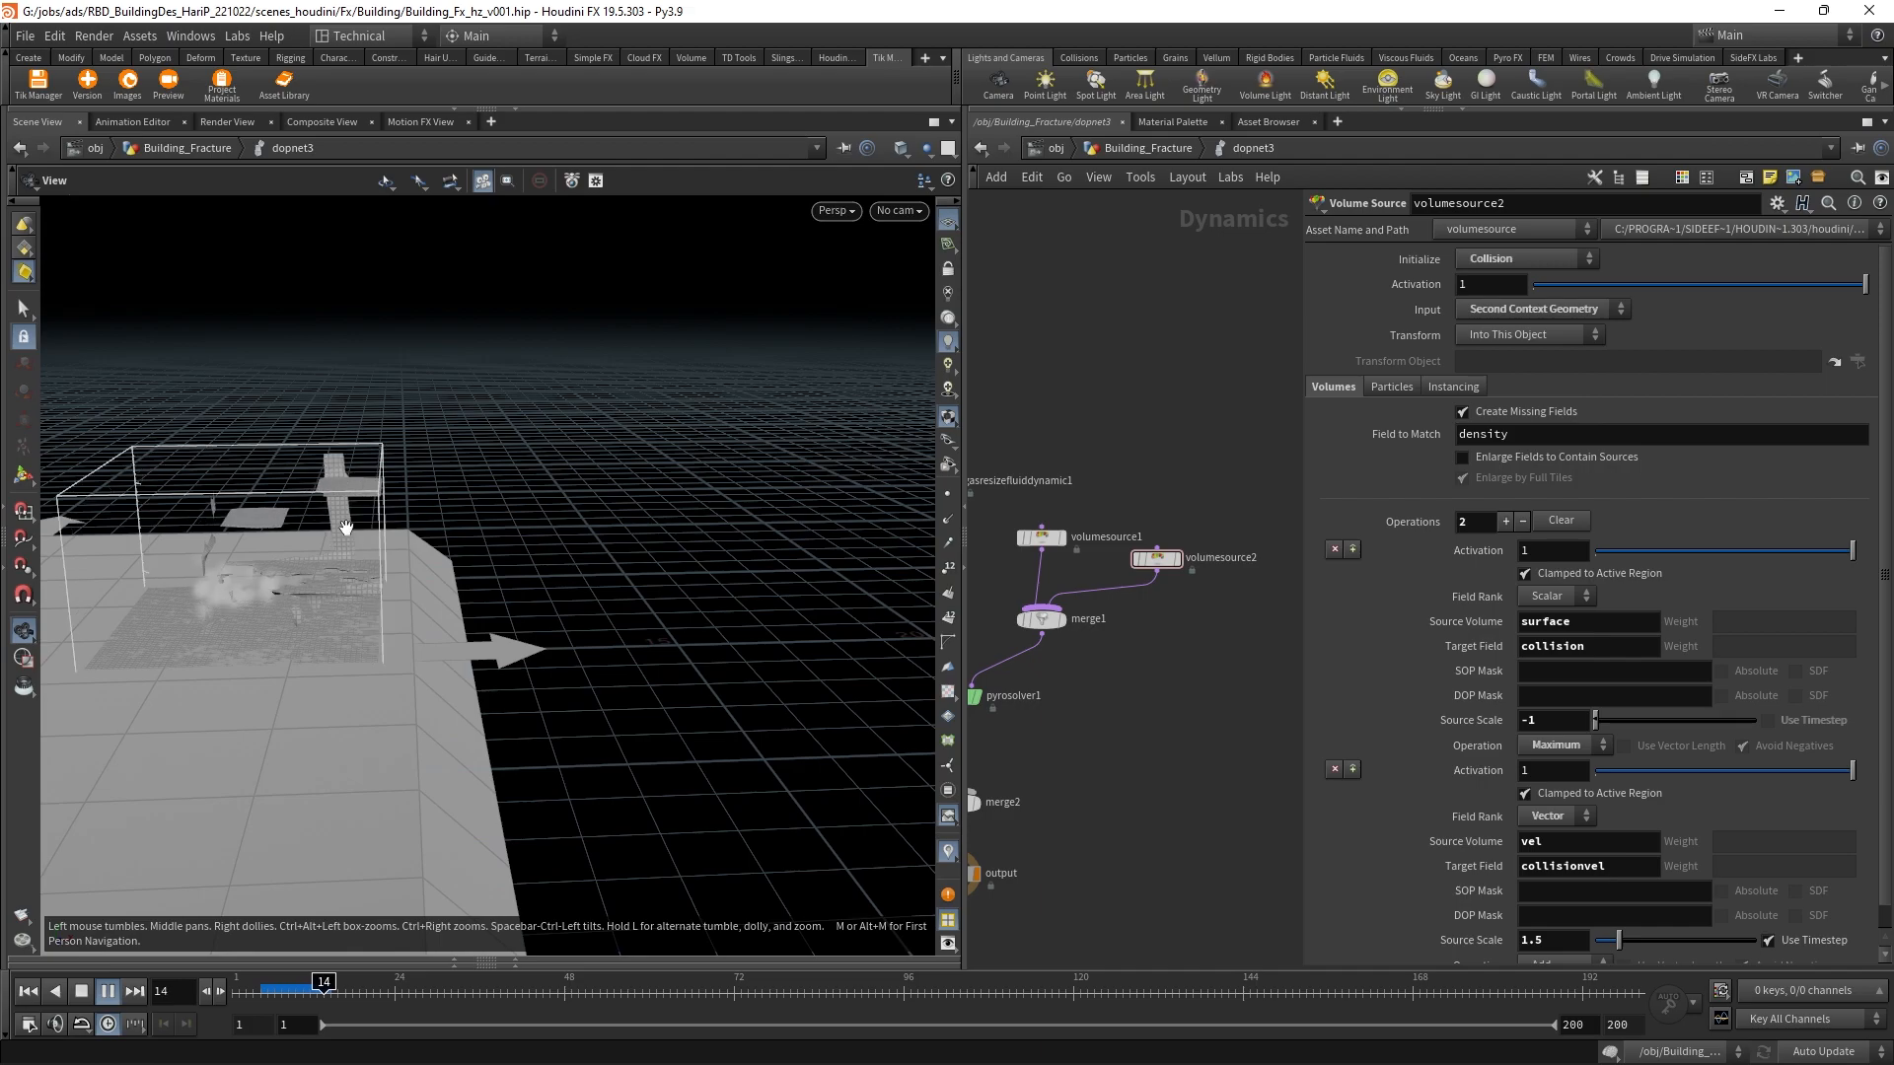
click(323, 992)
drag(400, 735, 507, 529)
right_drag(507, 529, 412, 841)
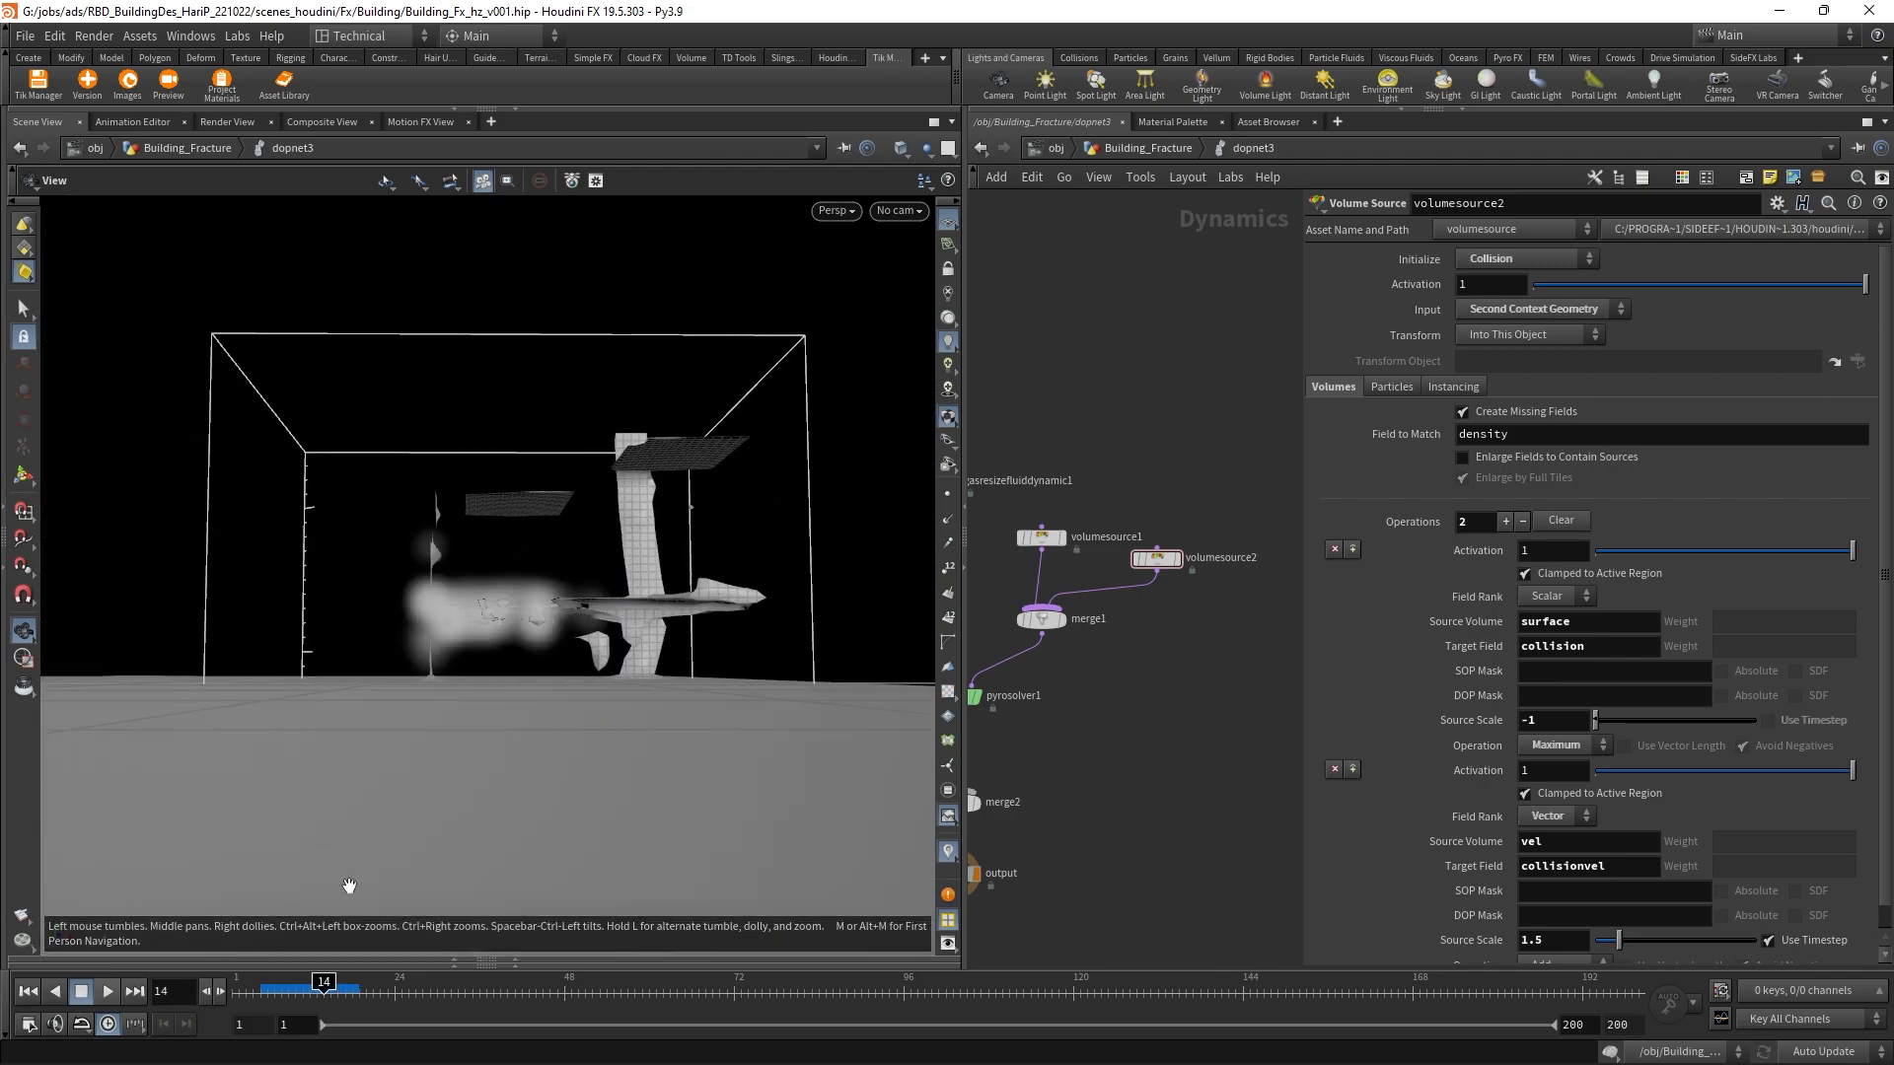
key(Up)
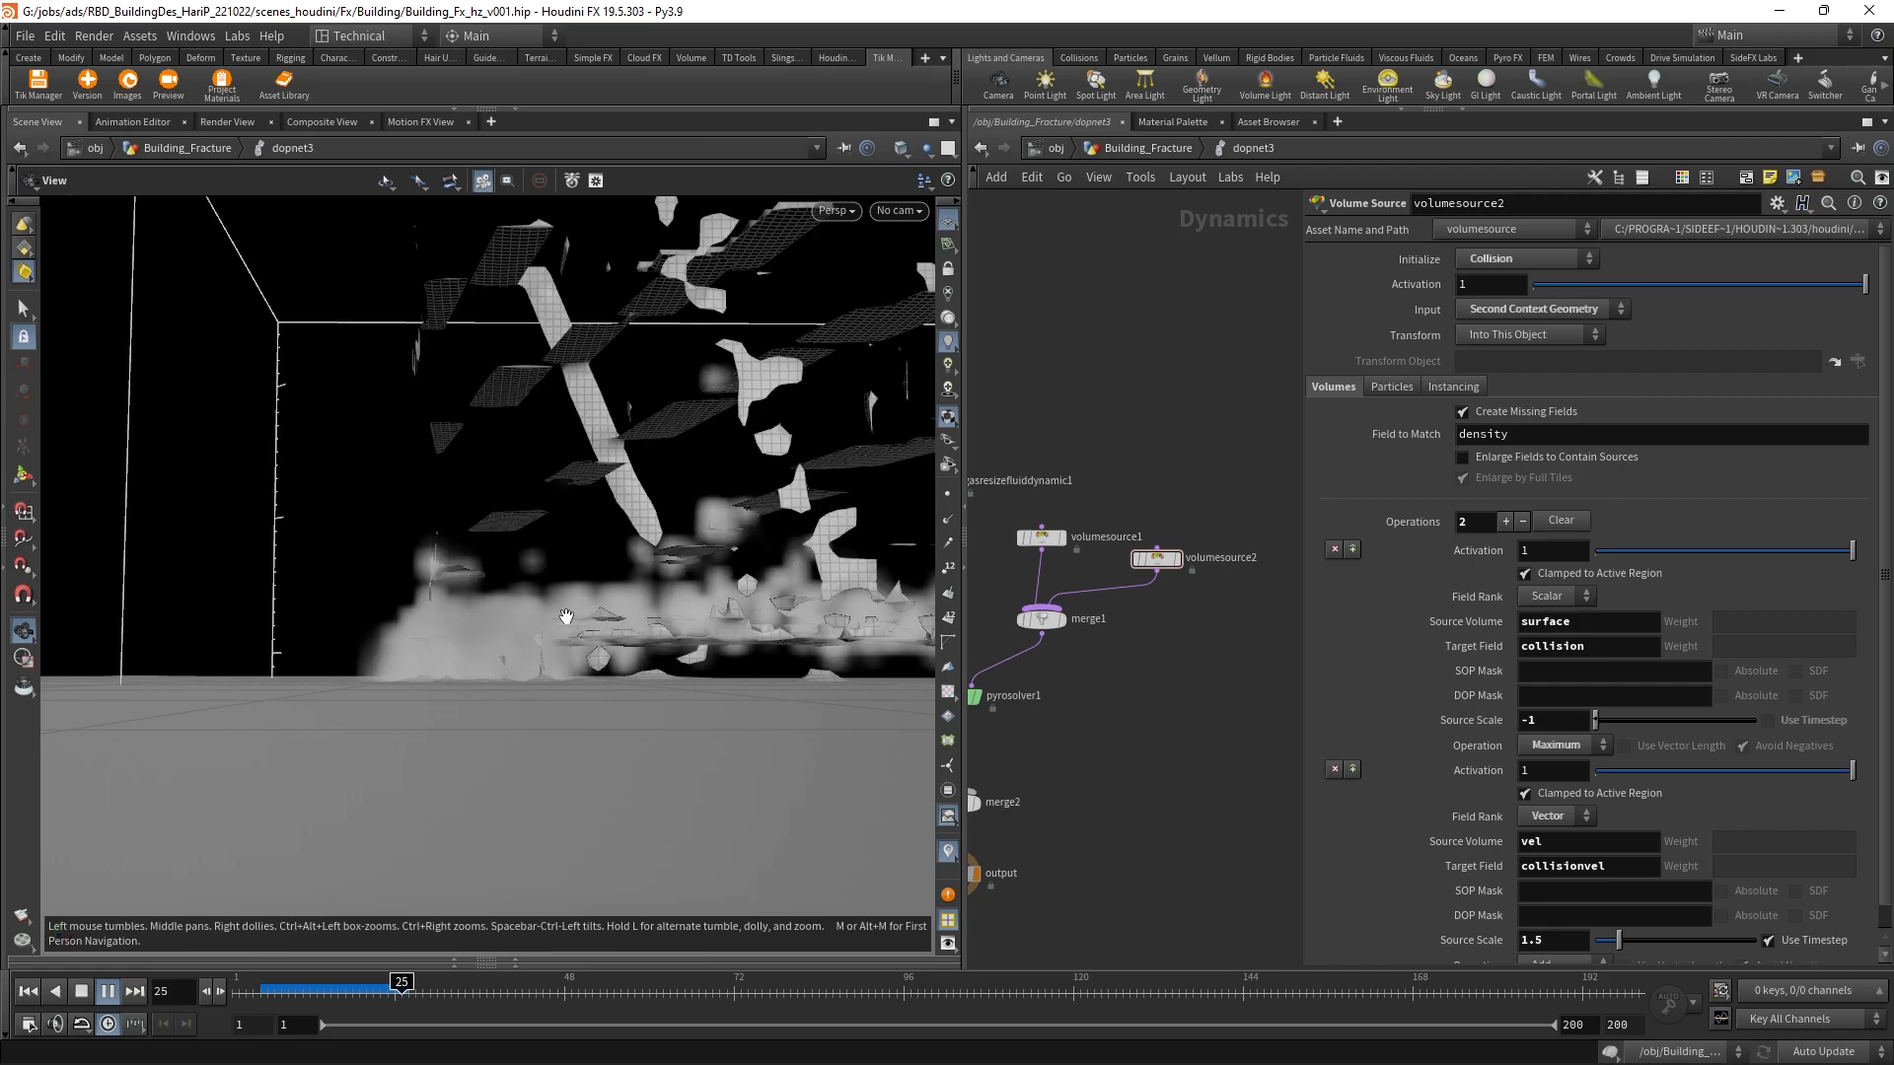
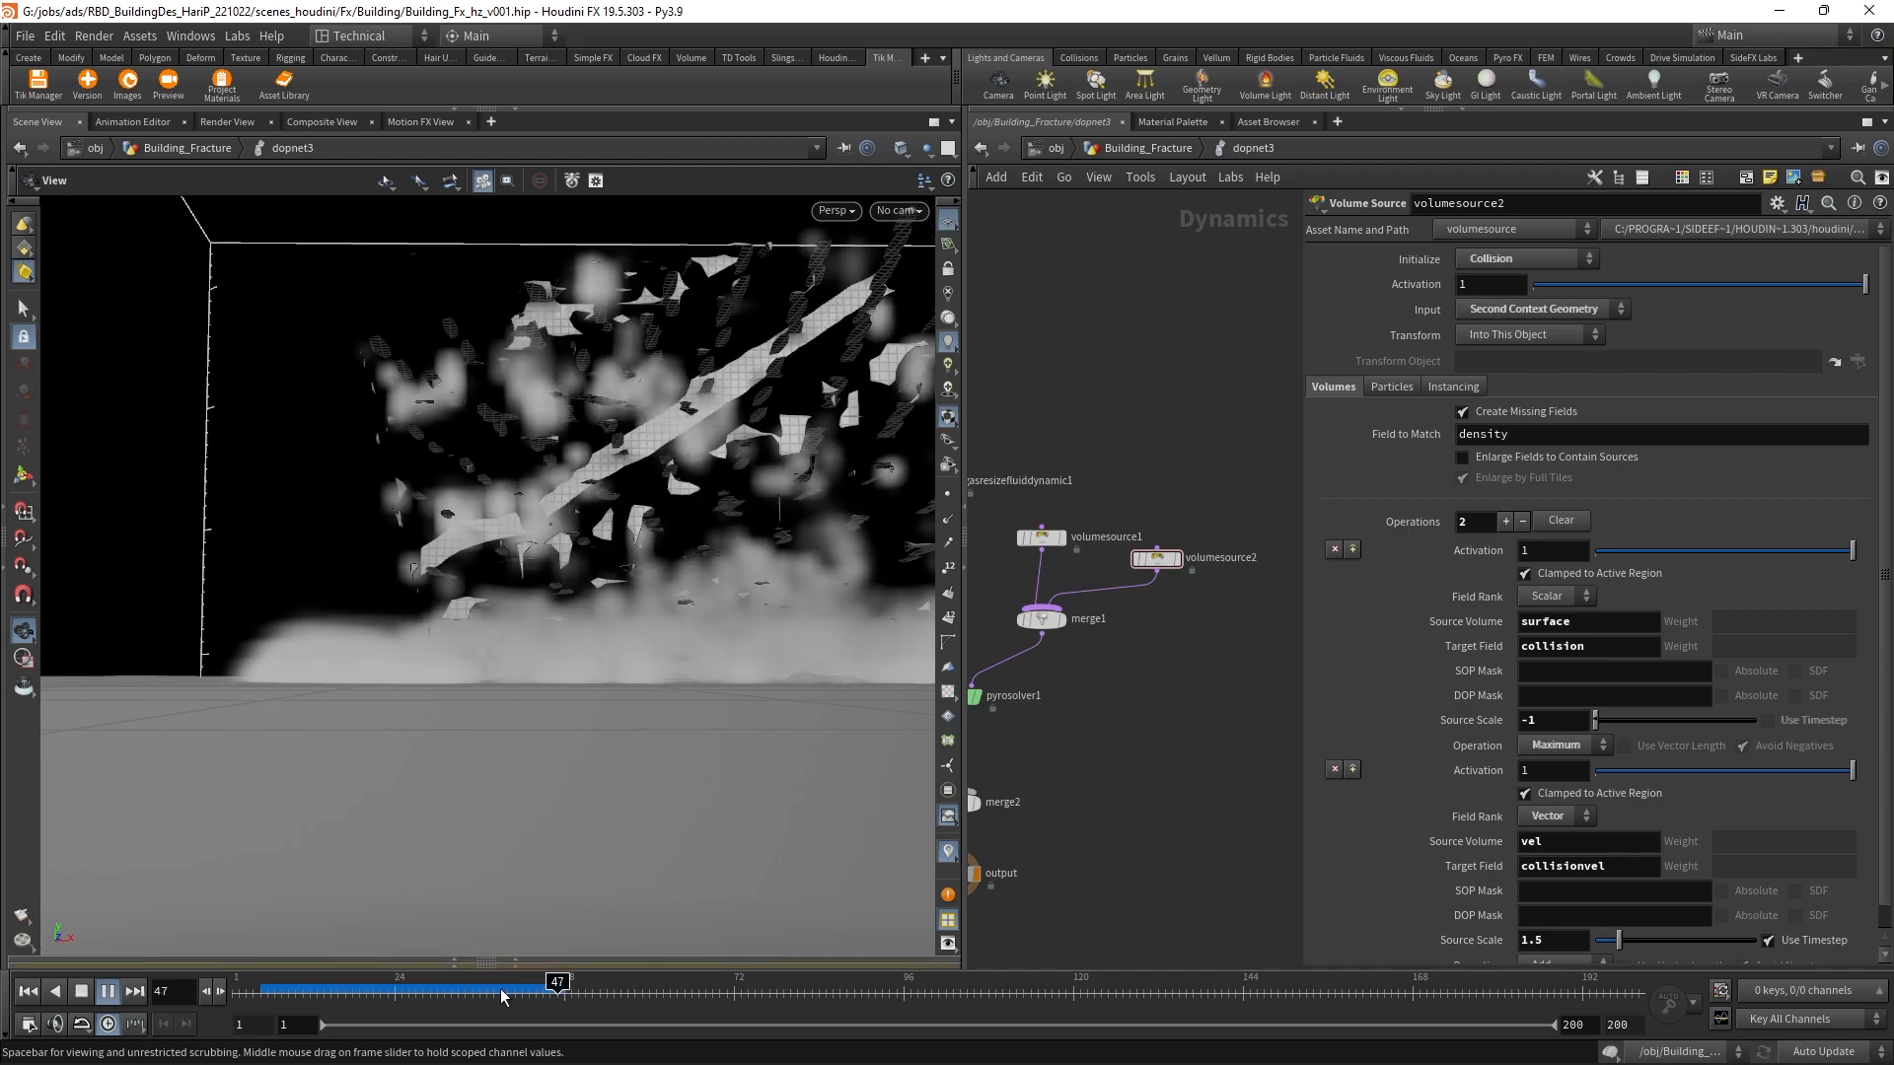
click(538, 992)
scroll(487, 760, down, 3)
drag(486, 761, 601, 570)
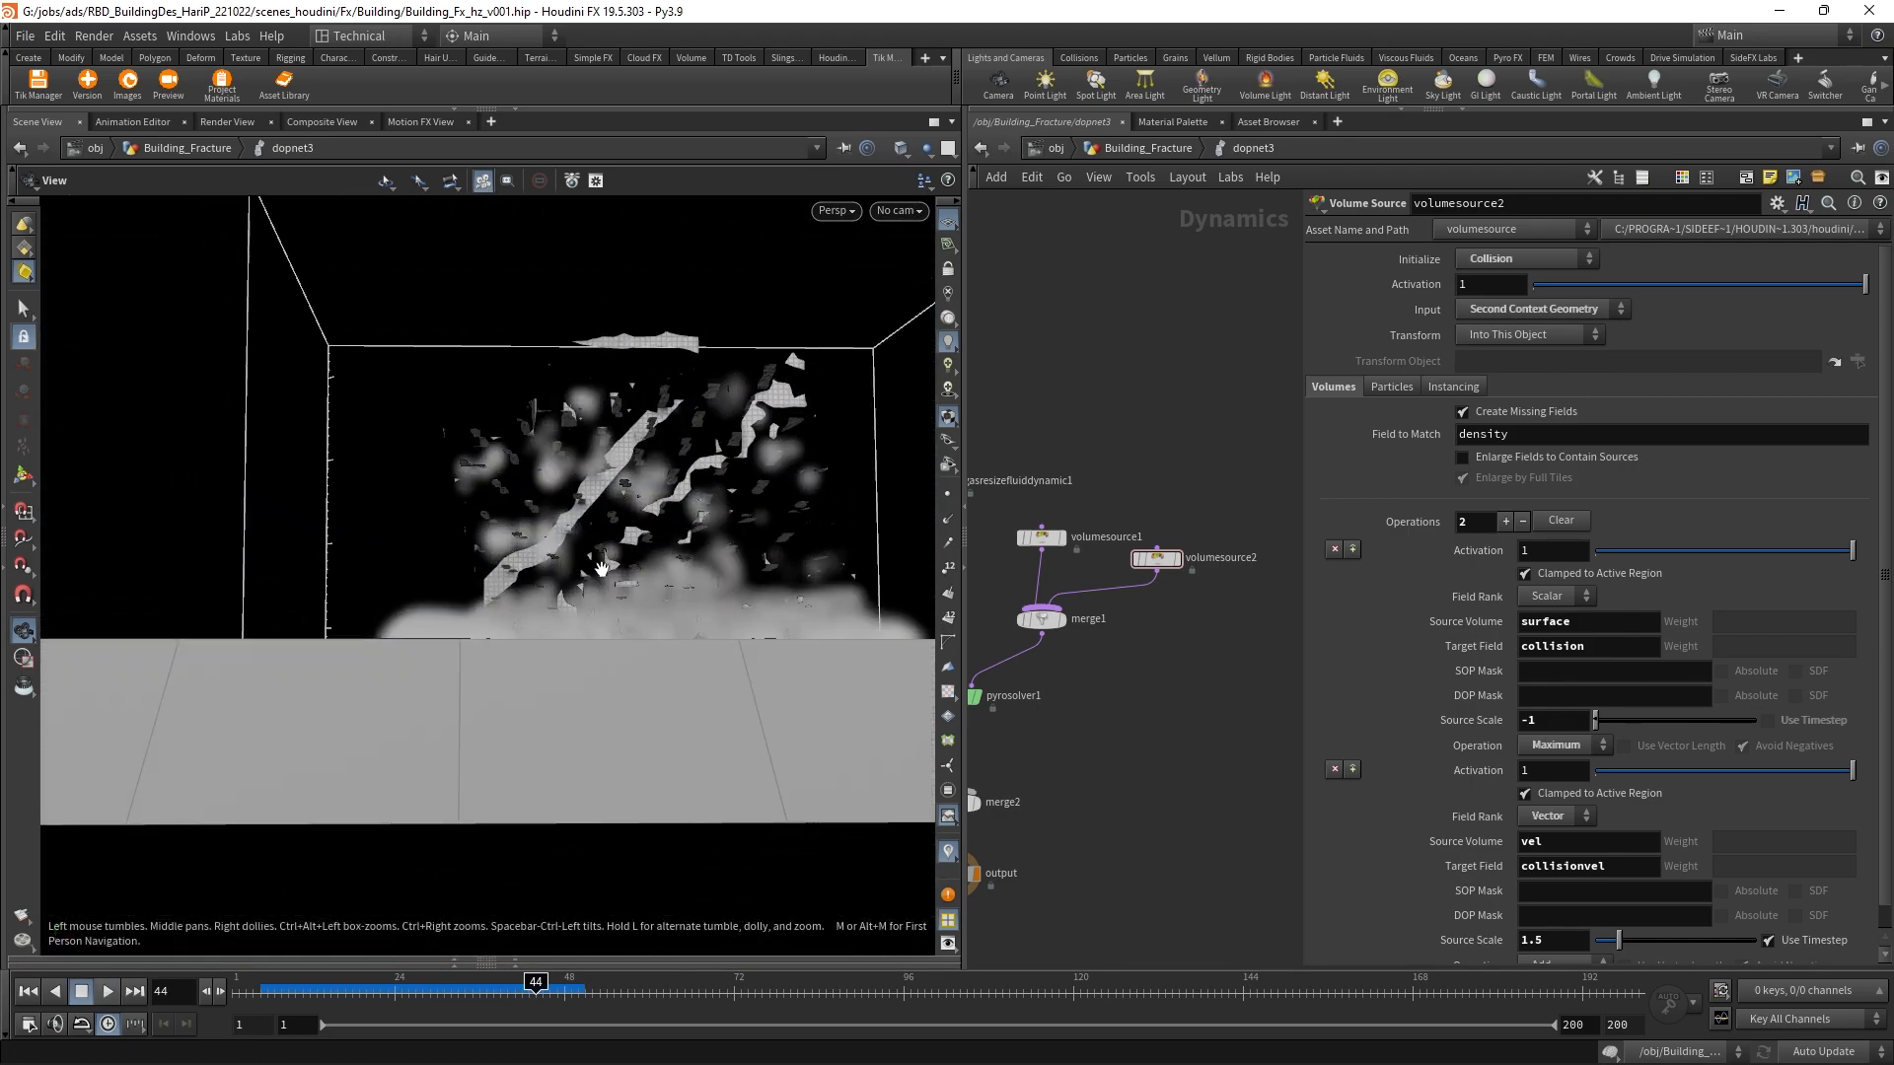
drag(340, 992, 396, 998)
mouse_move(663, 553)
mouse_down()
mouse_move(698, 571)
mouse_move(663, 553)
mouse_up()
Step: Move the two Volume Sources and their merge farther from the pyro solver to make room in the network
middle_drag(1065, 649, 1294, 667)
click(1093, 579)
scroll(1154, 464, down, 3)
middle_drag(1154, 463, 1053, 385)
scroll(1224, 493, up, 3)
middle_drag(1223, 493, 1135, 530)
drag(1186, 612, 989, 444)
drag(1021, 548, 1268, 550)
middle_drag(1085, 591, 1226, 618)
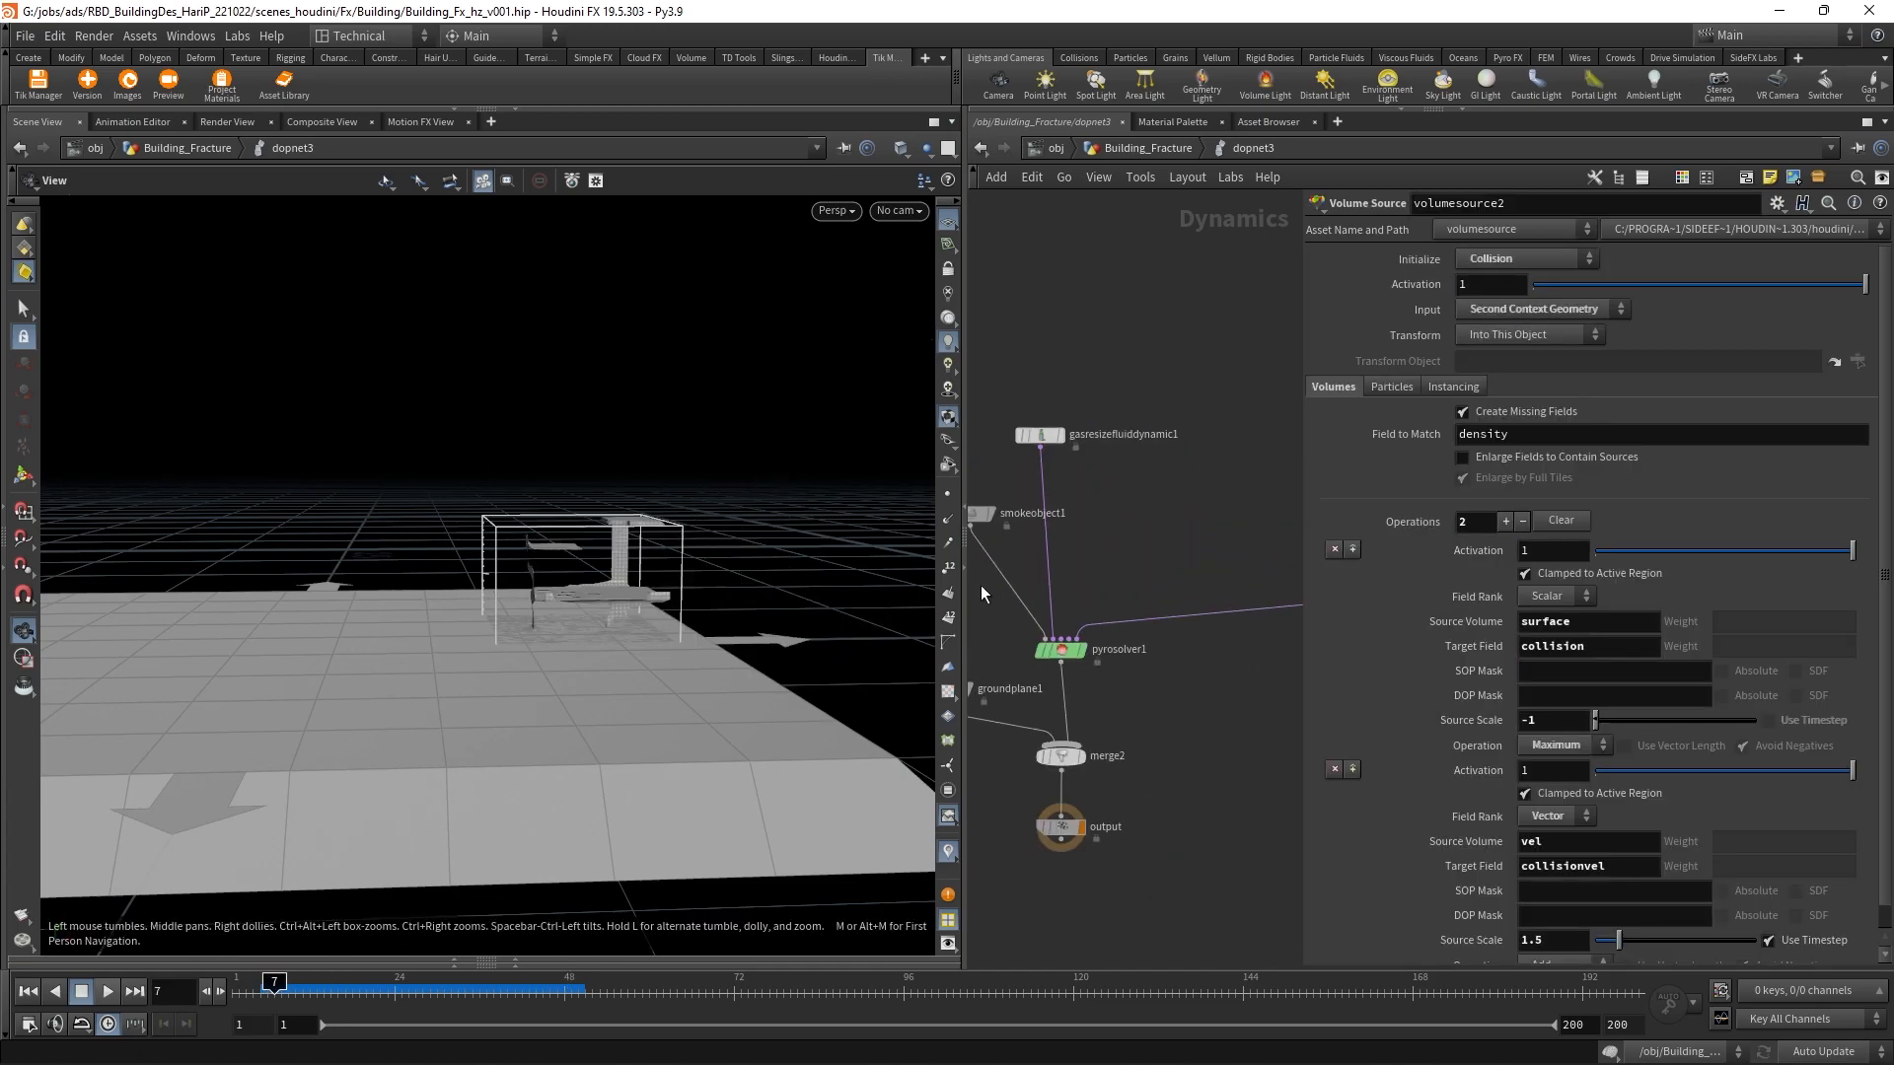
Step: Add a Merge node above the pyro solver and connect it to a free solver input
key(Tab)
text(mer)
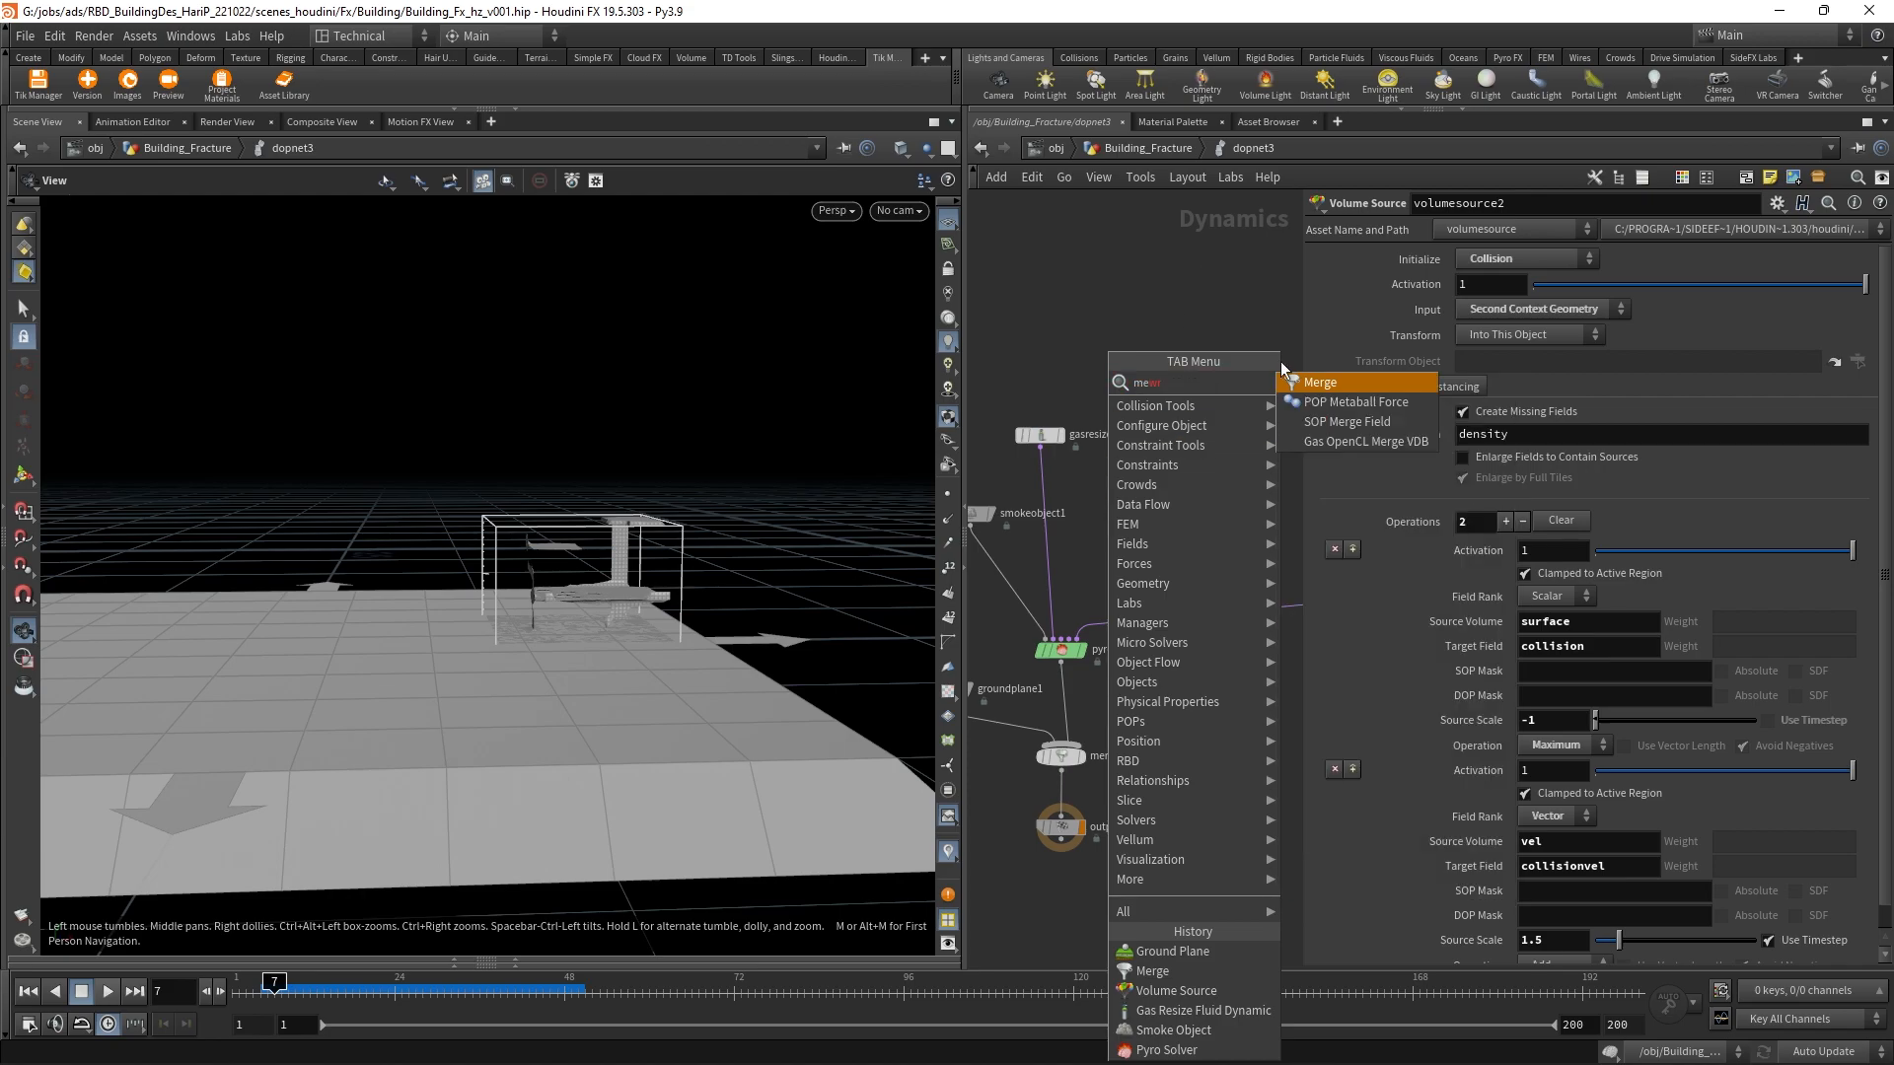
key(Return)
click(1047, 546)
drag(1050, 546, 1139, 545)
drag(1139, 532, 1217, 457)
click(1142, 480)
drag(1138, 537, 1161, 501)
Step: Add a Gas Disturbance node feeding the new merge and switch it to the gasdisturb version
drag(1062, 639, 1178, 335)
text(gas dis)
click(1486, 434)
click(1519, 228)
click(1482, 266)
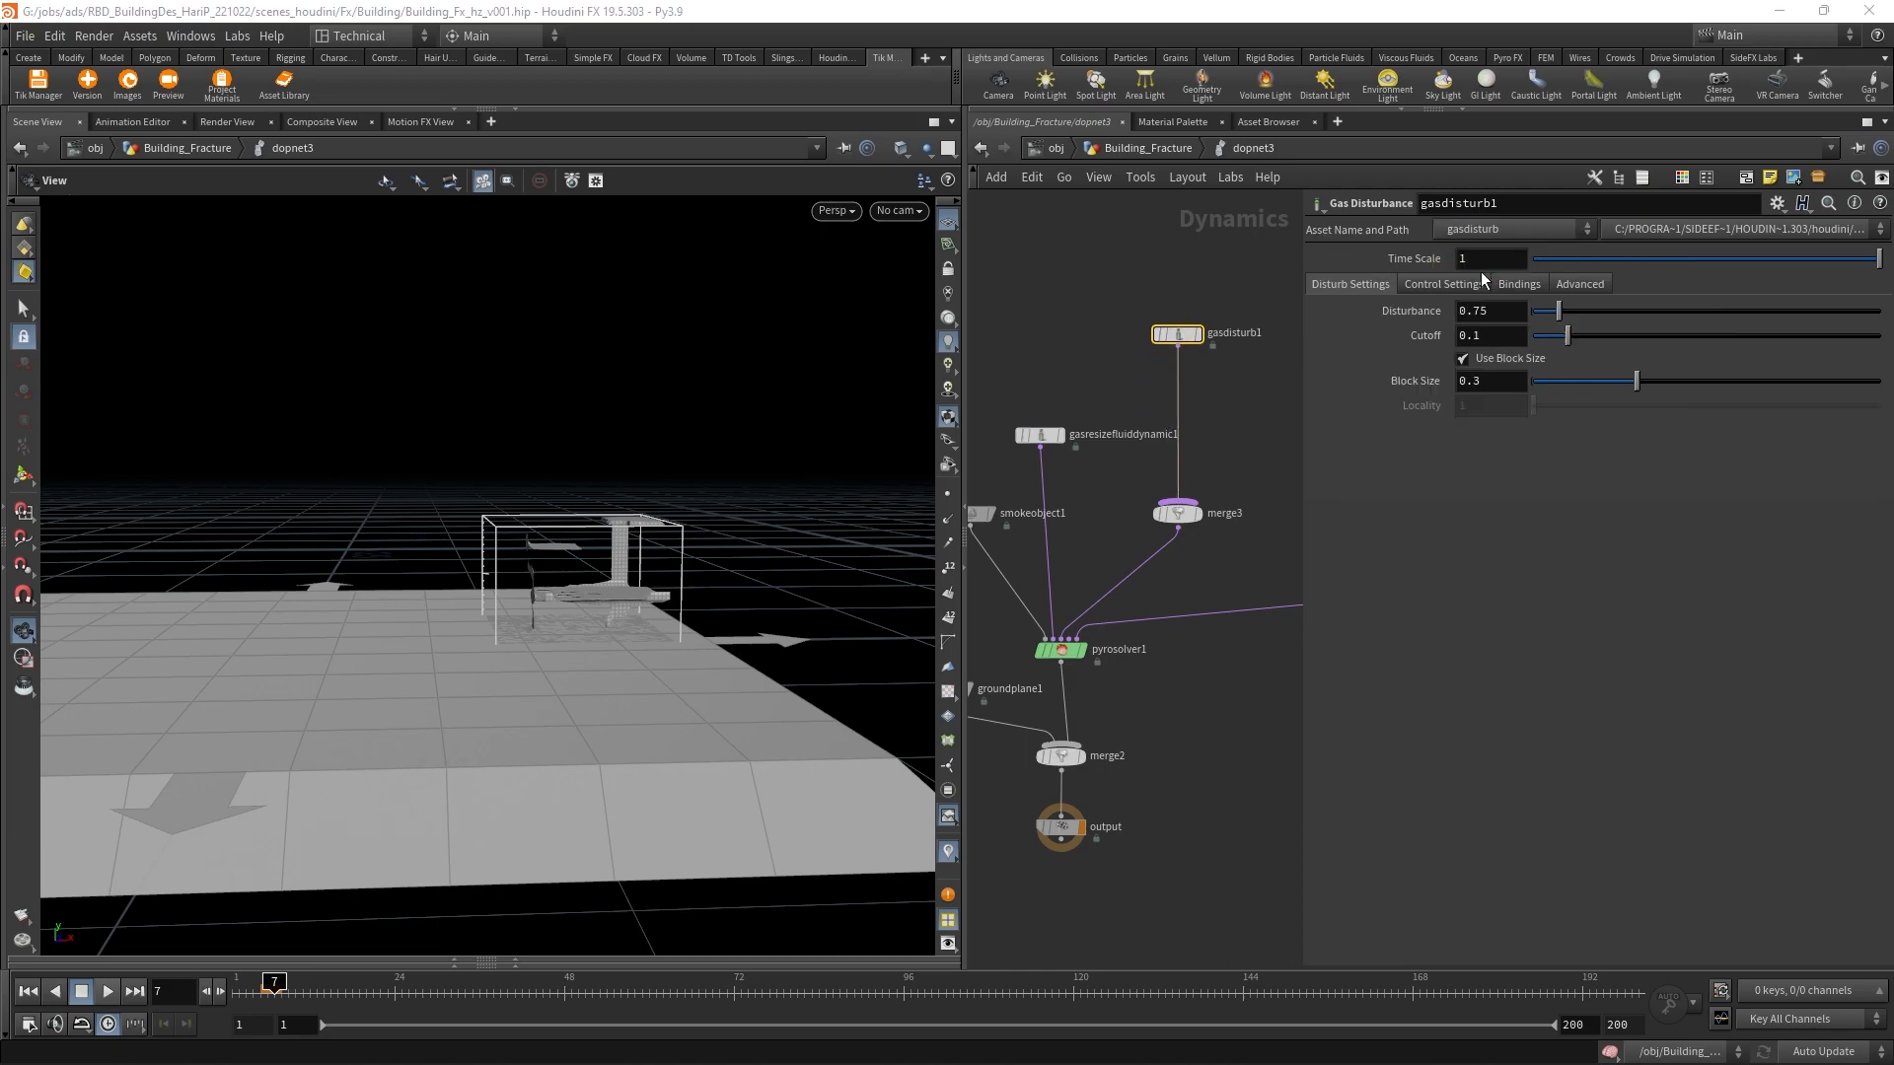
Step: Set the Asset Definition Toolbar option to Show Always in the Asset Manager configuration
click(155, 37)
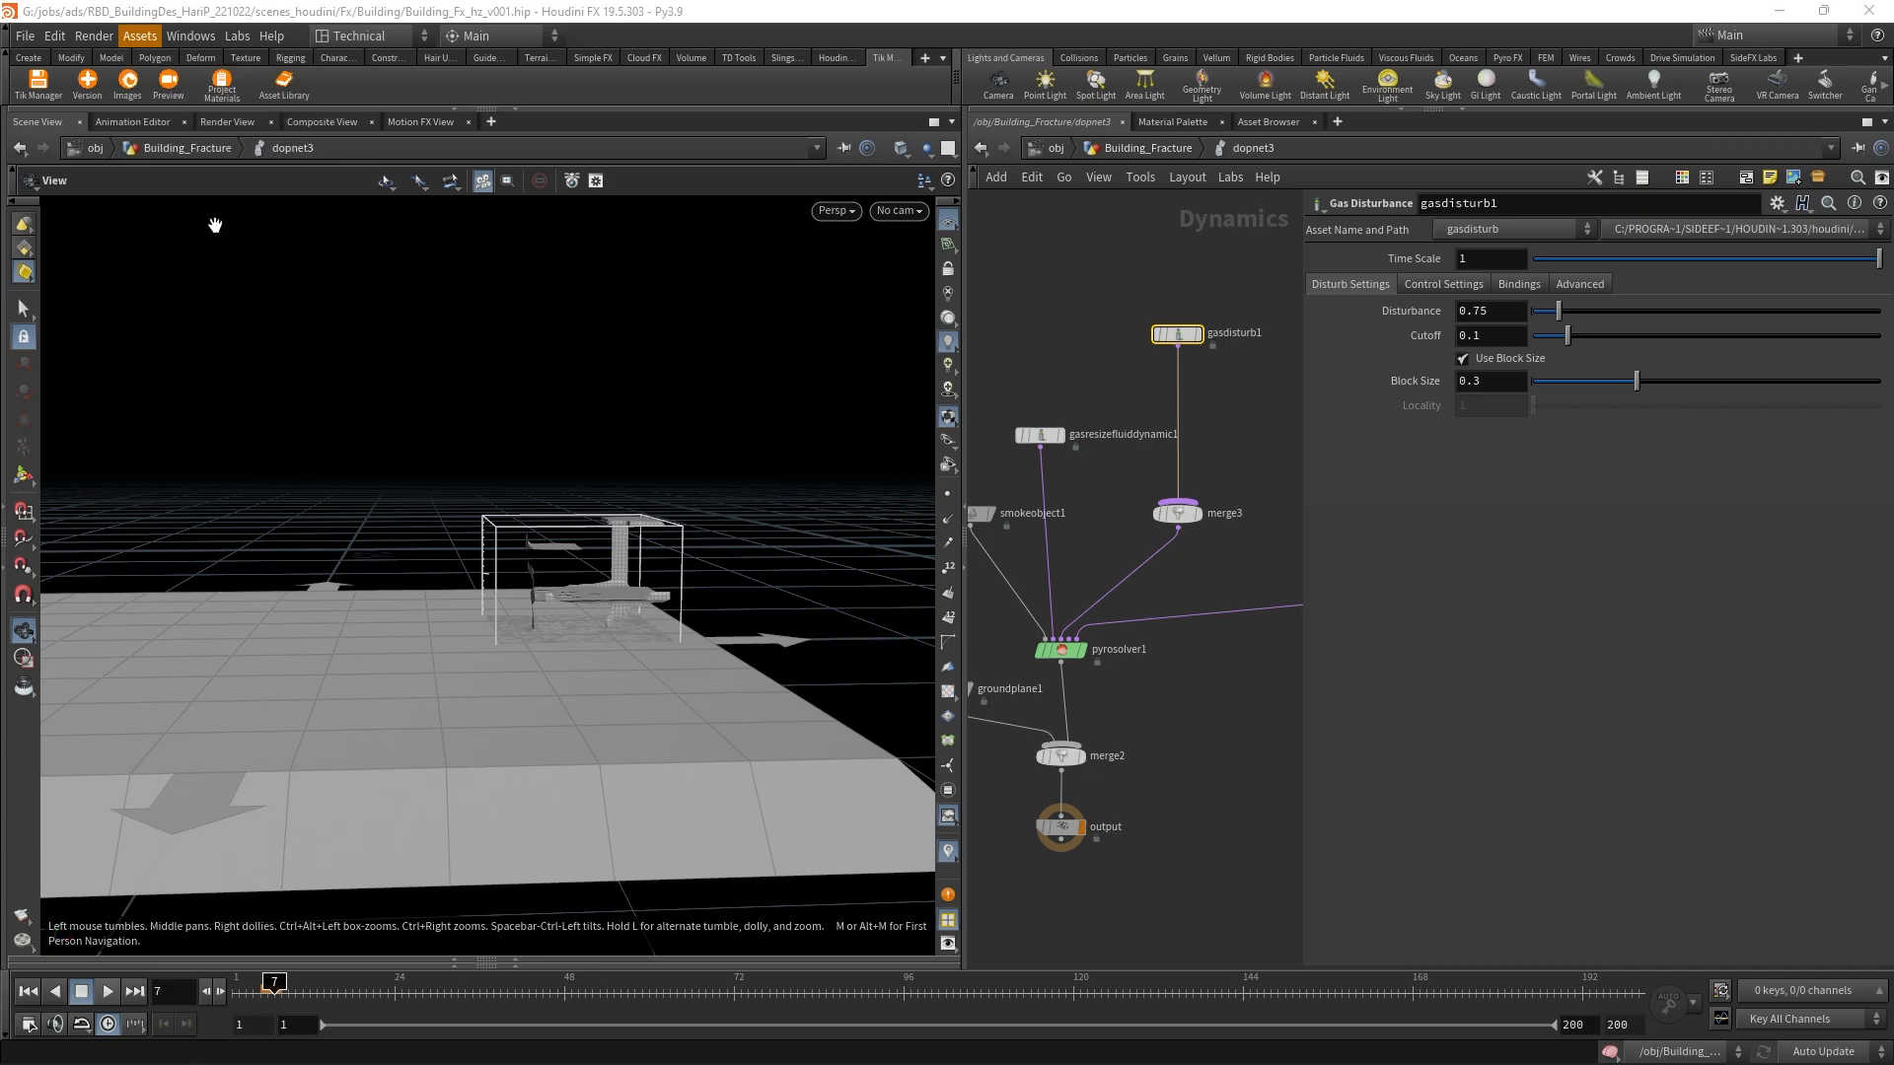
click(215, 223)
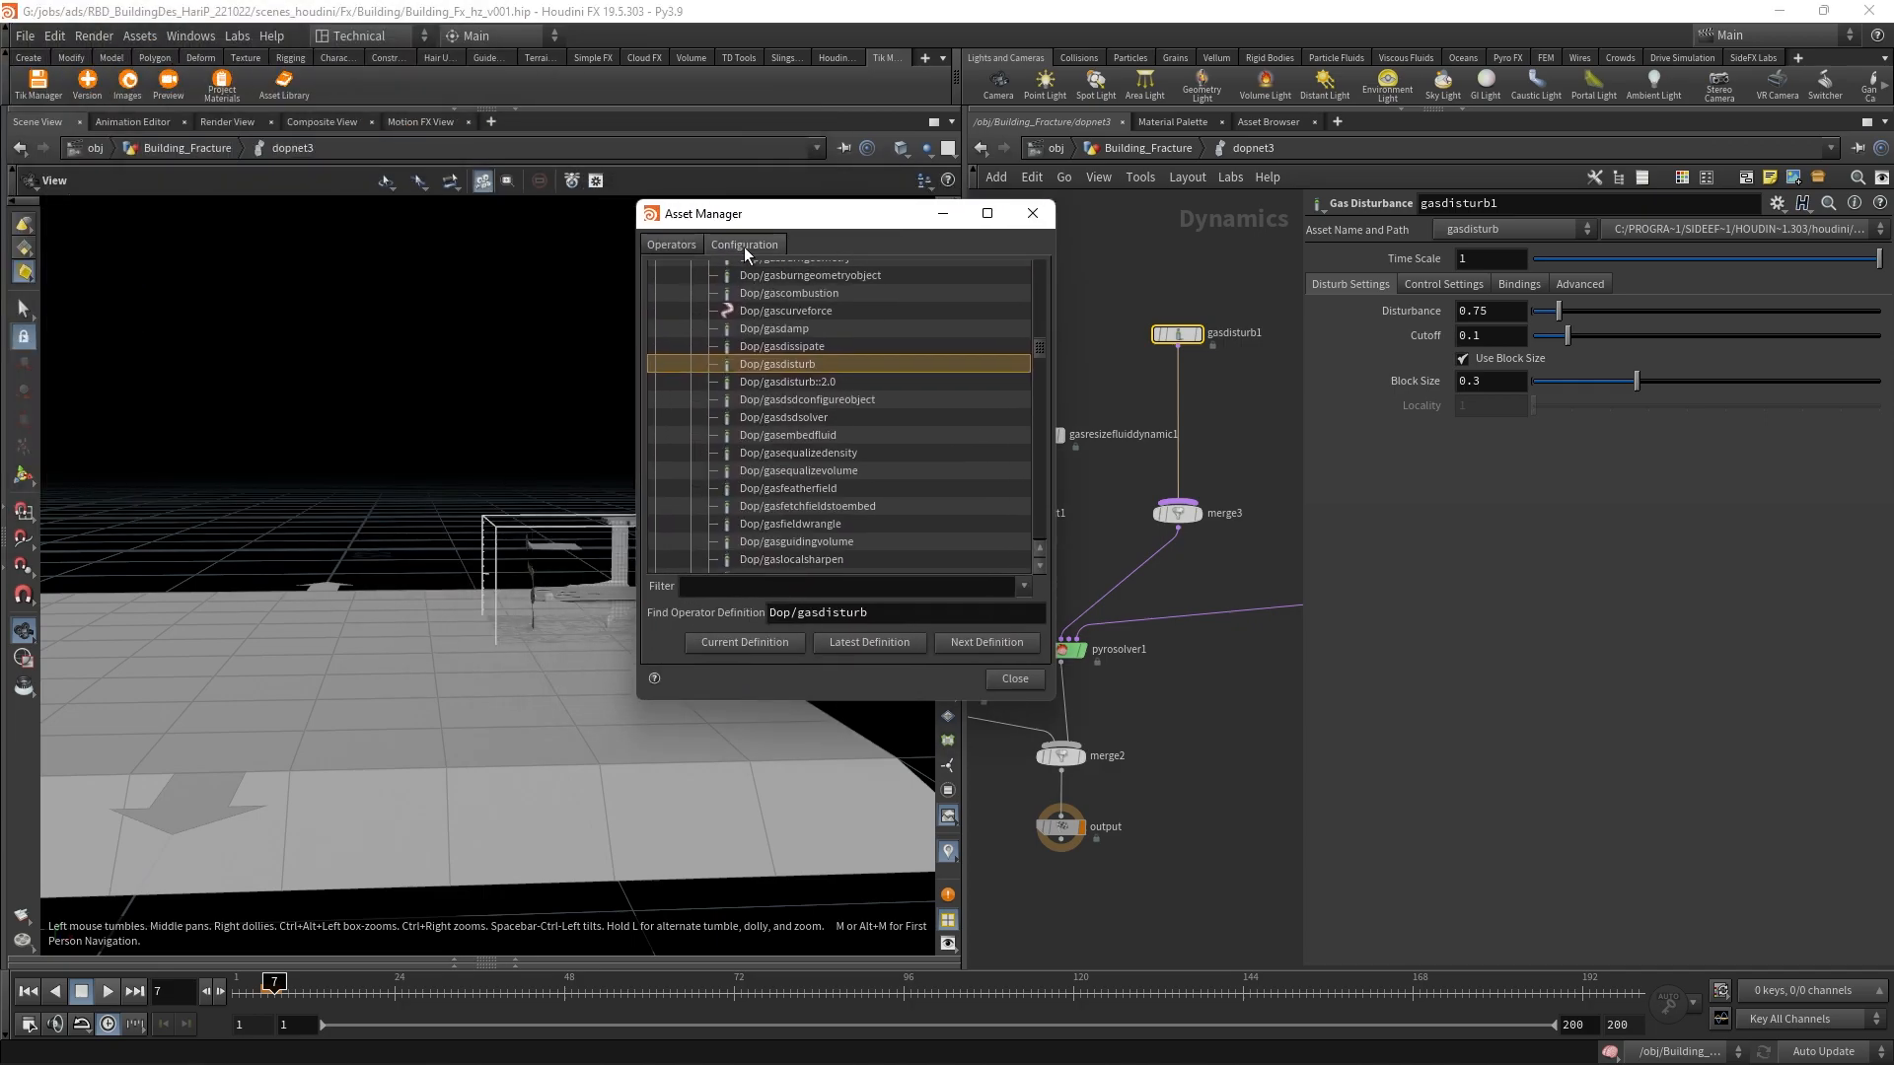
click(744, 246)
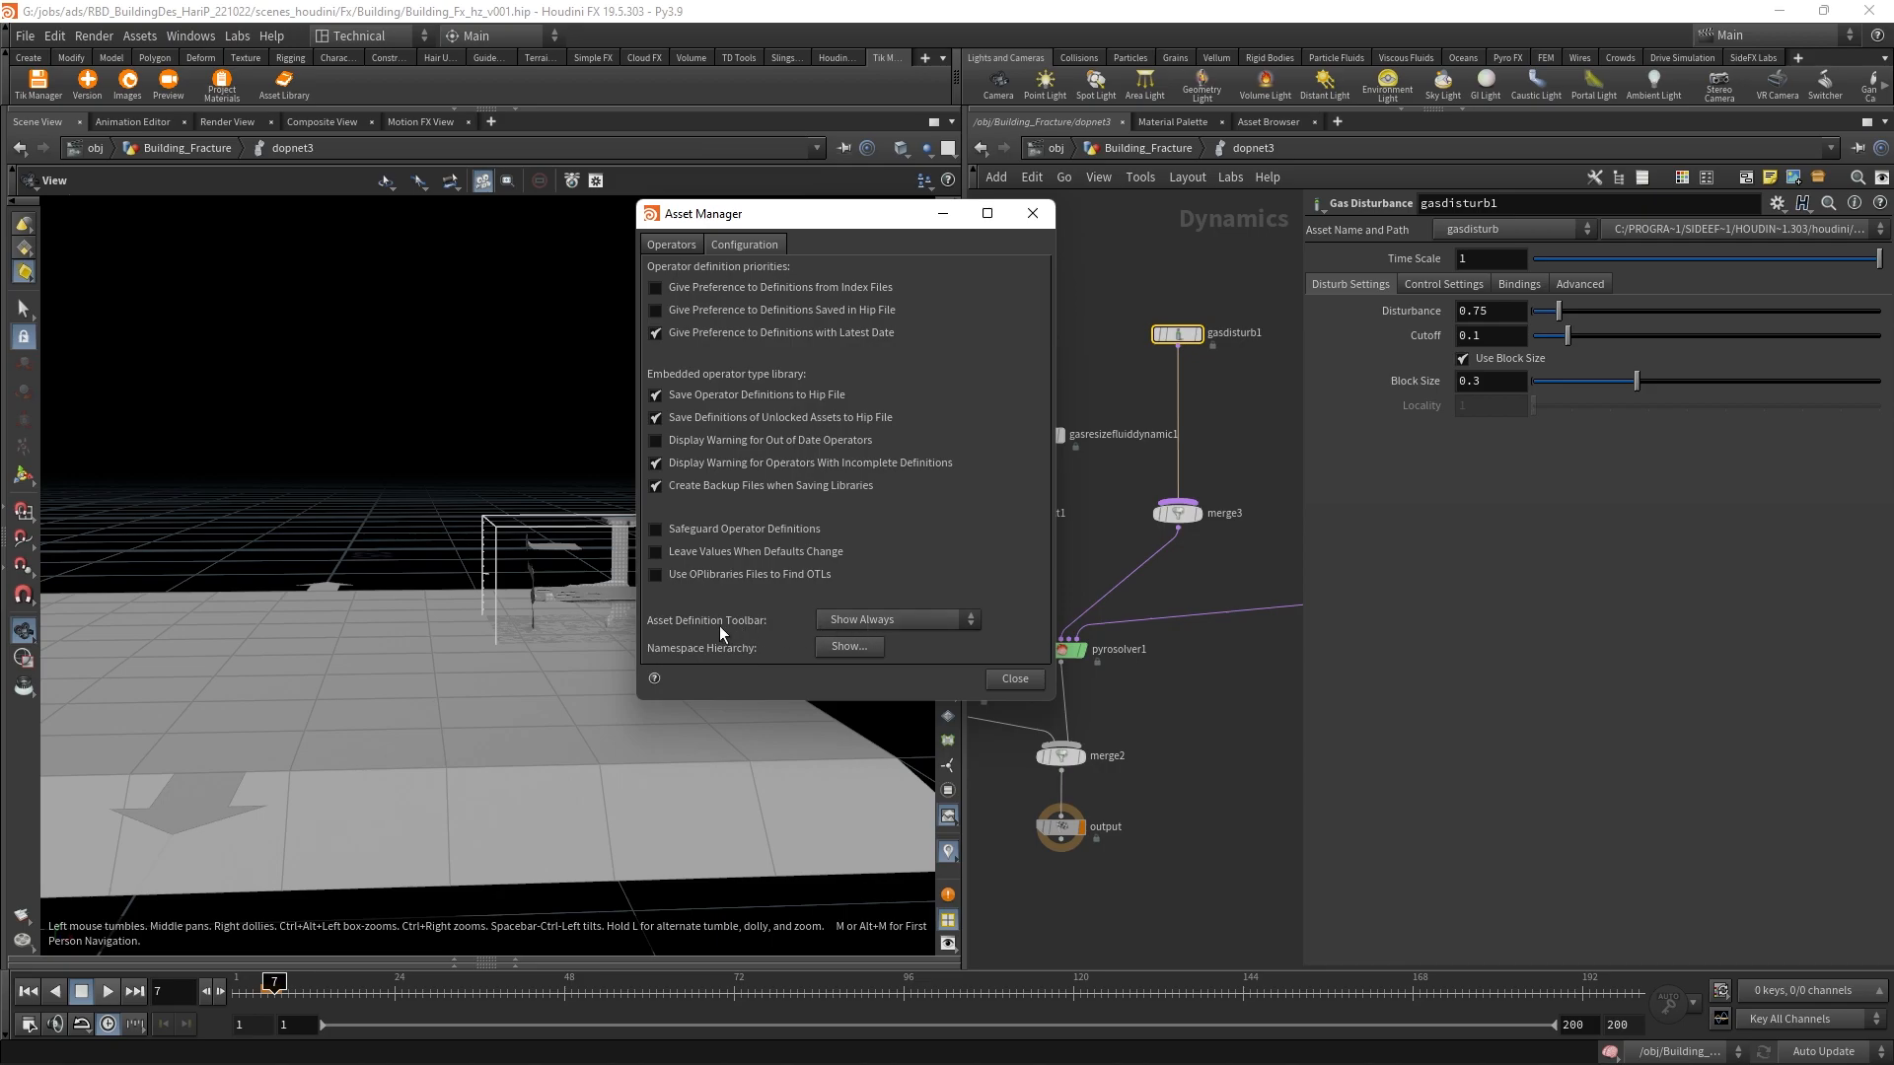
click(899, 622)
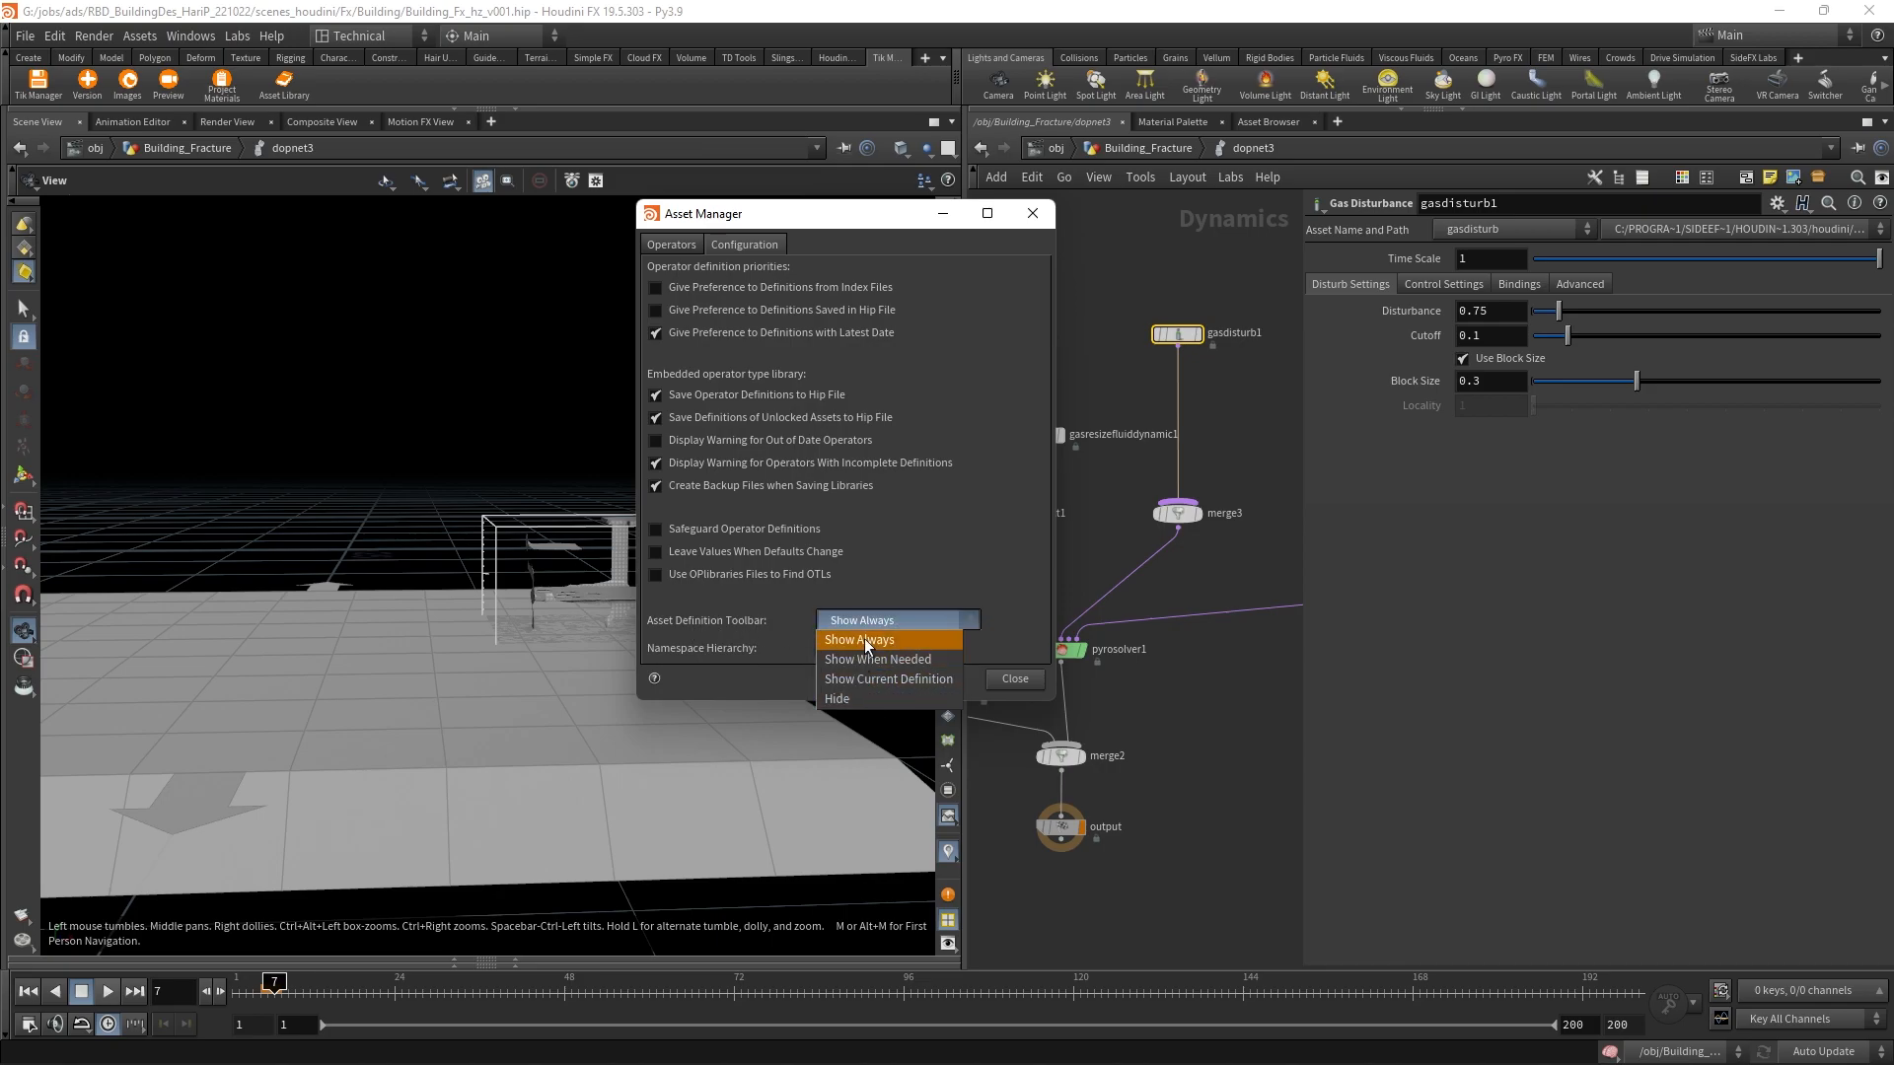
click(862, 640)
click(1015, 679)
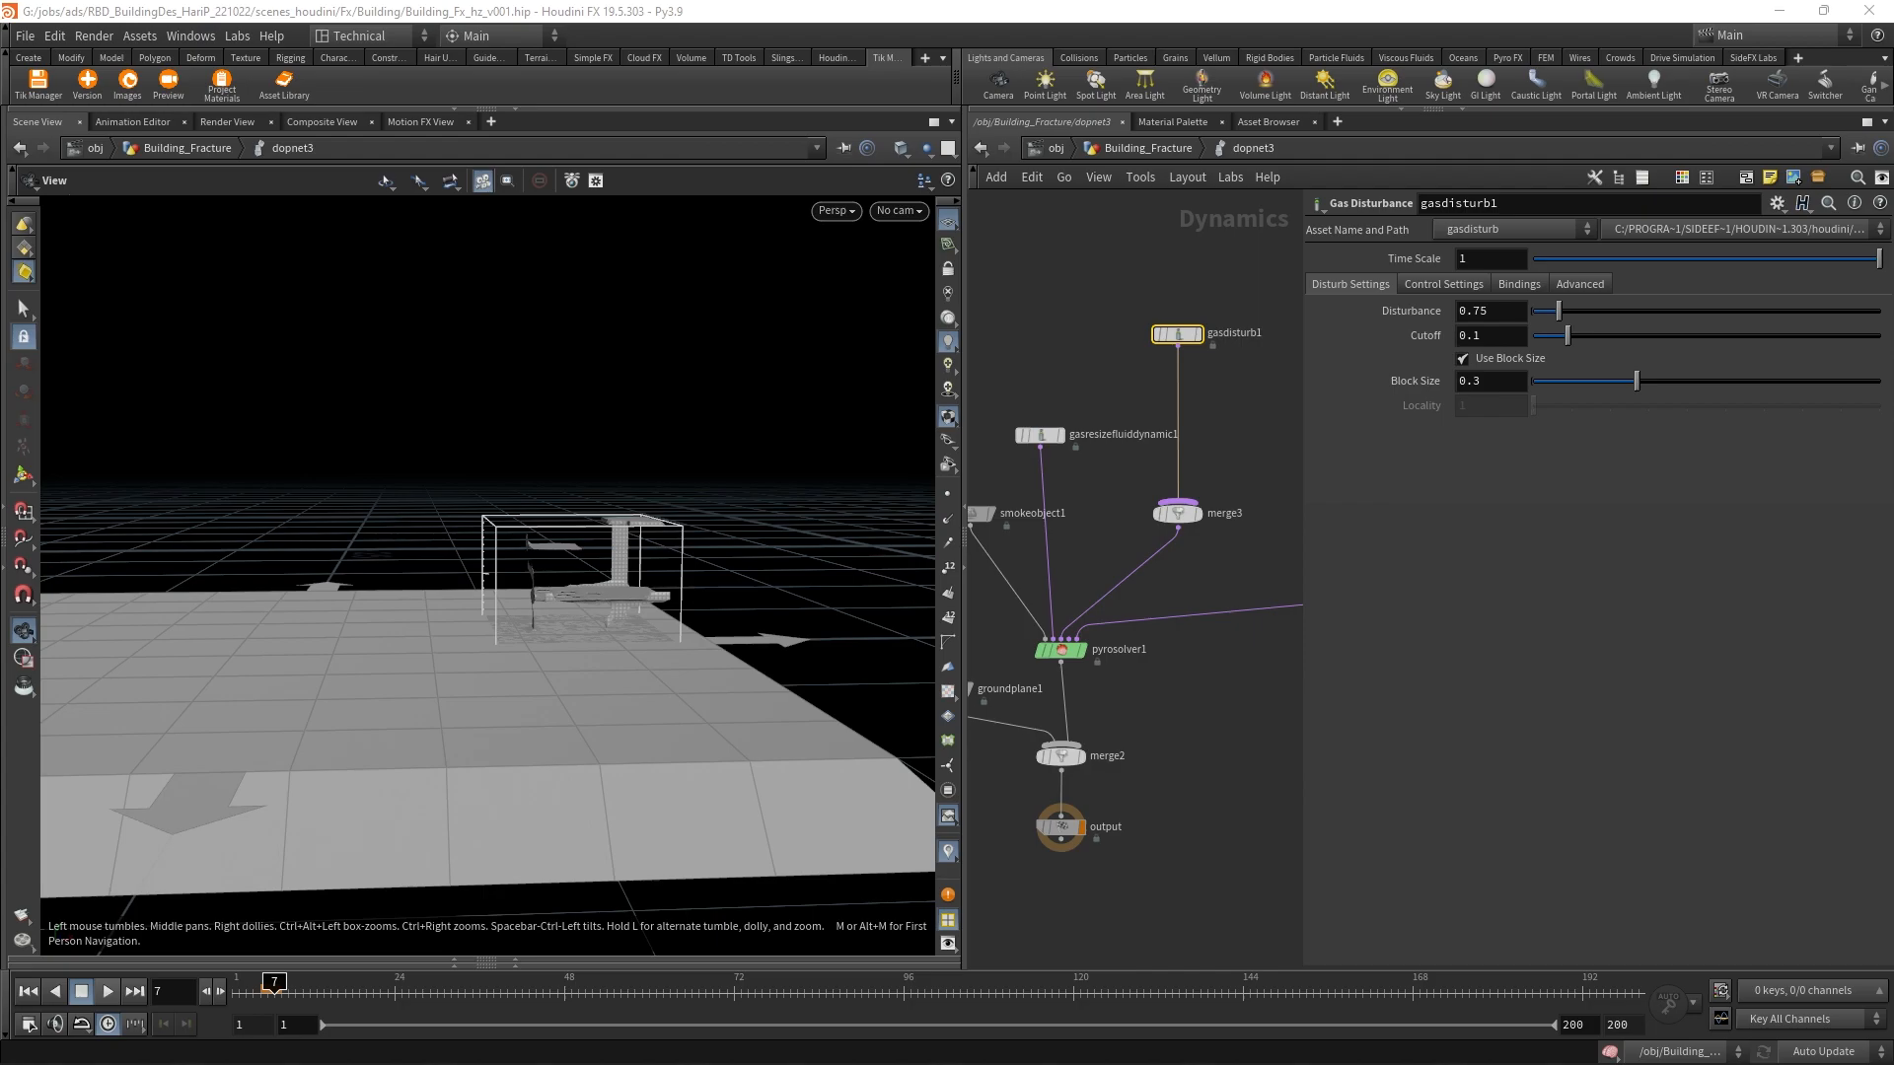
click(1474, 311)
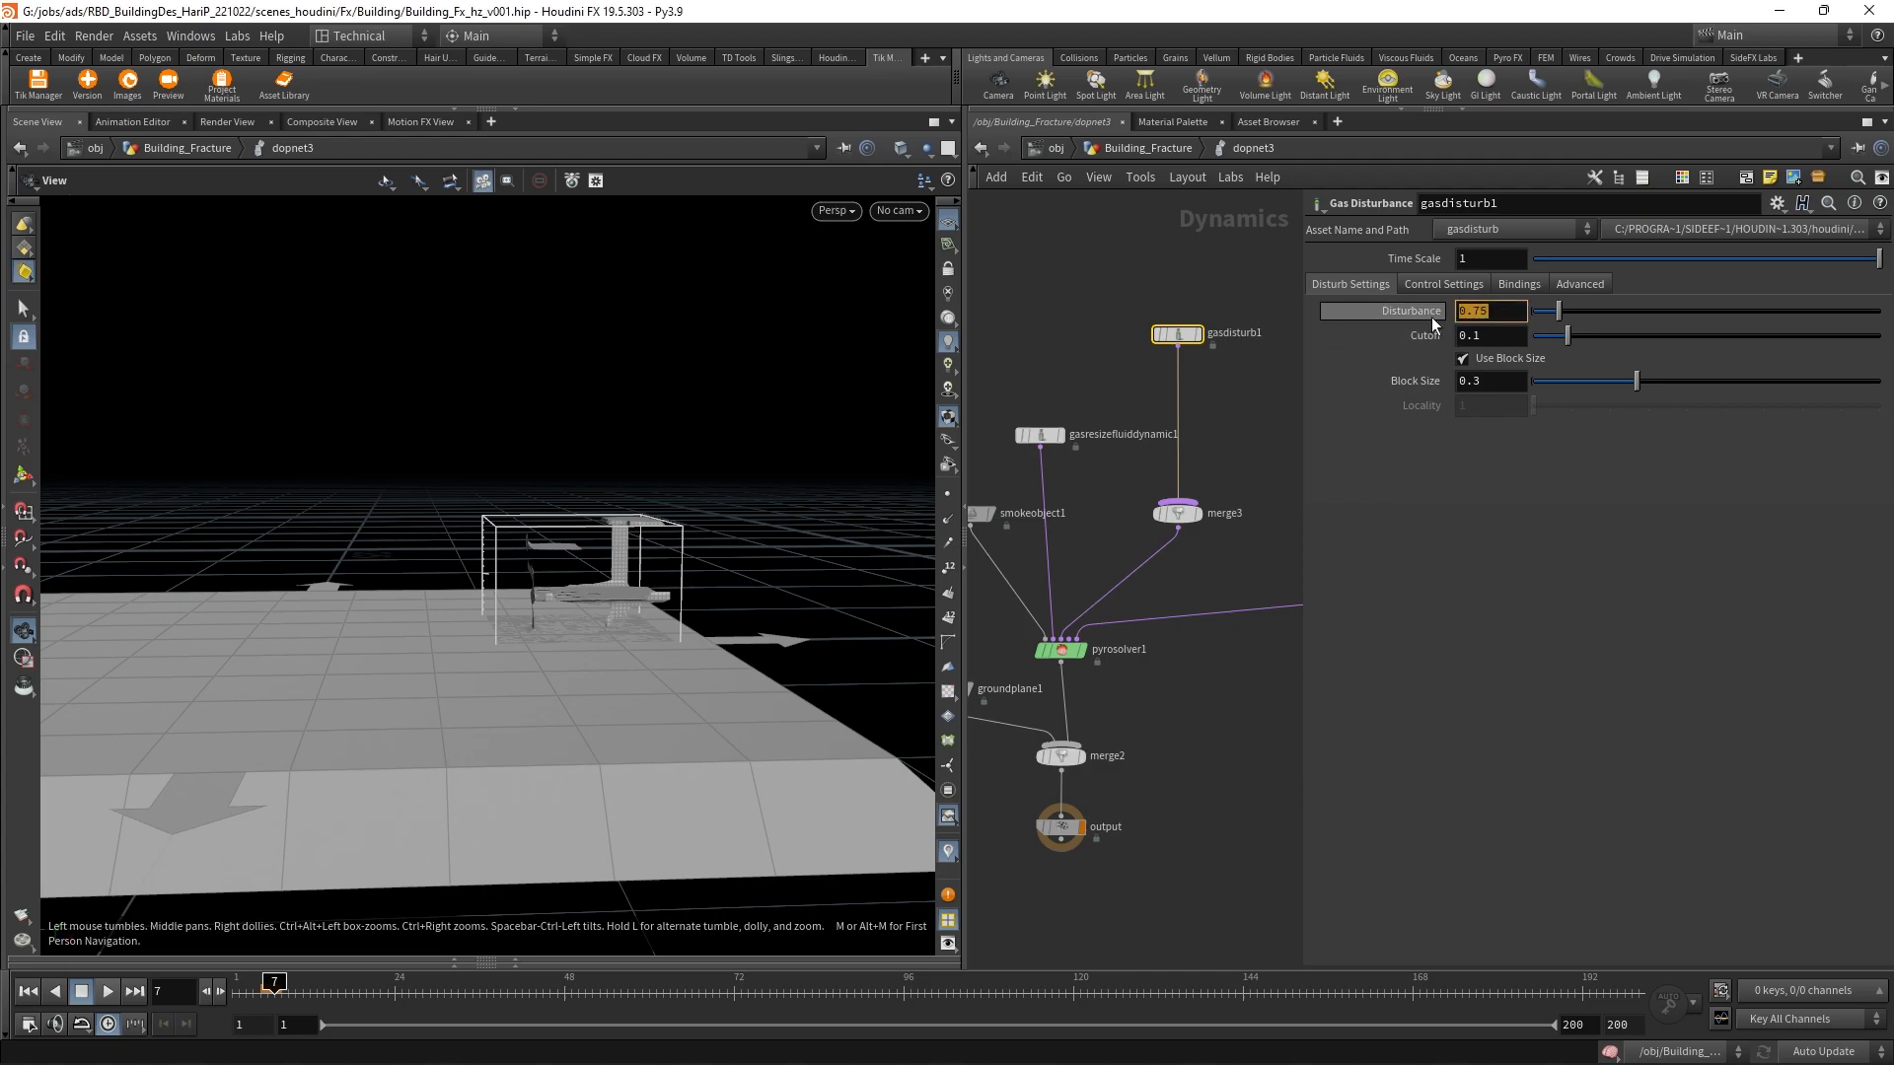
text(fit(@)
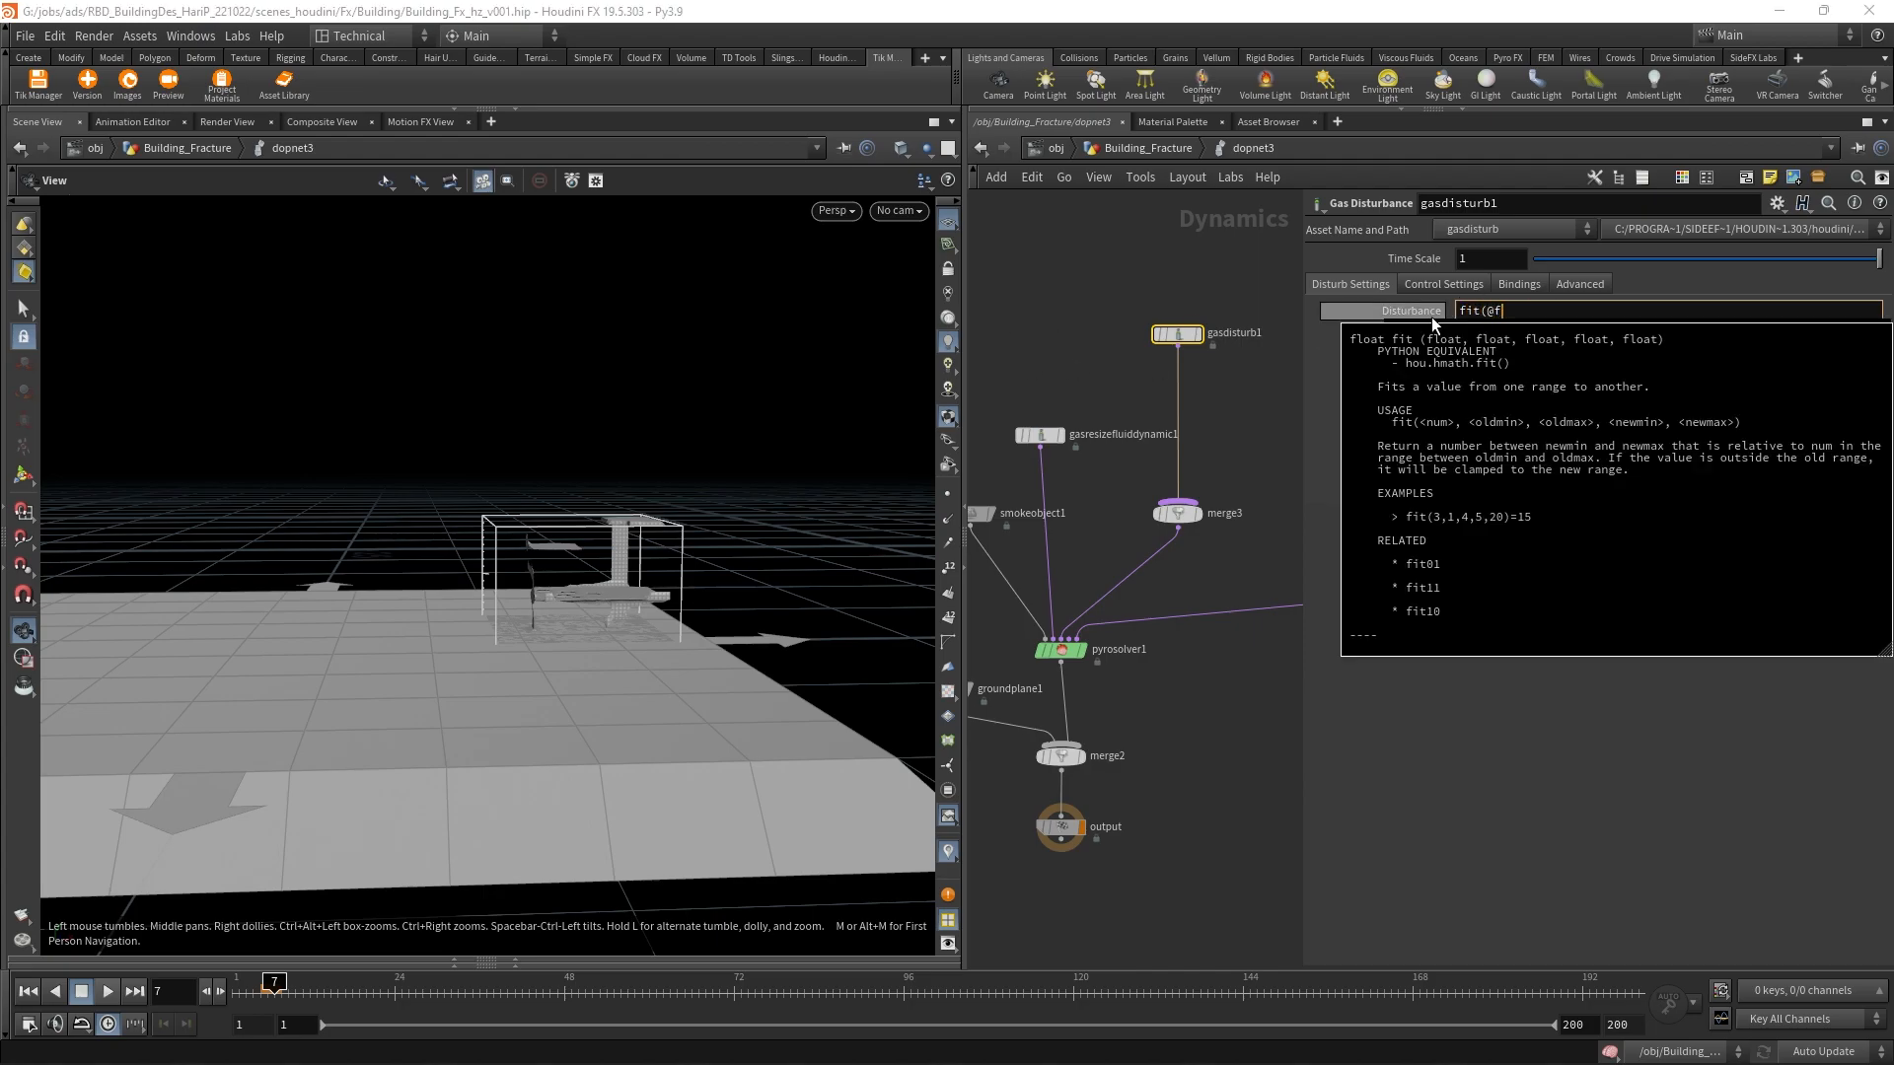
text(Frame,)
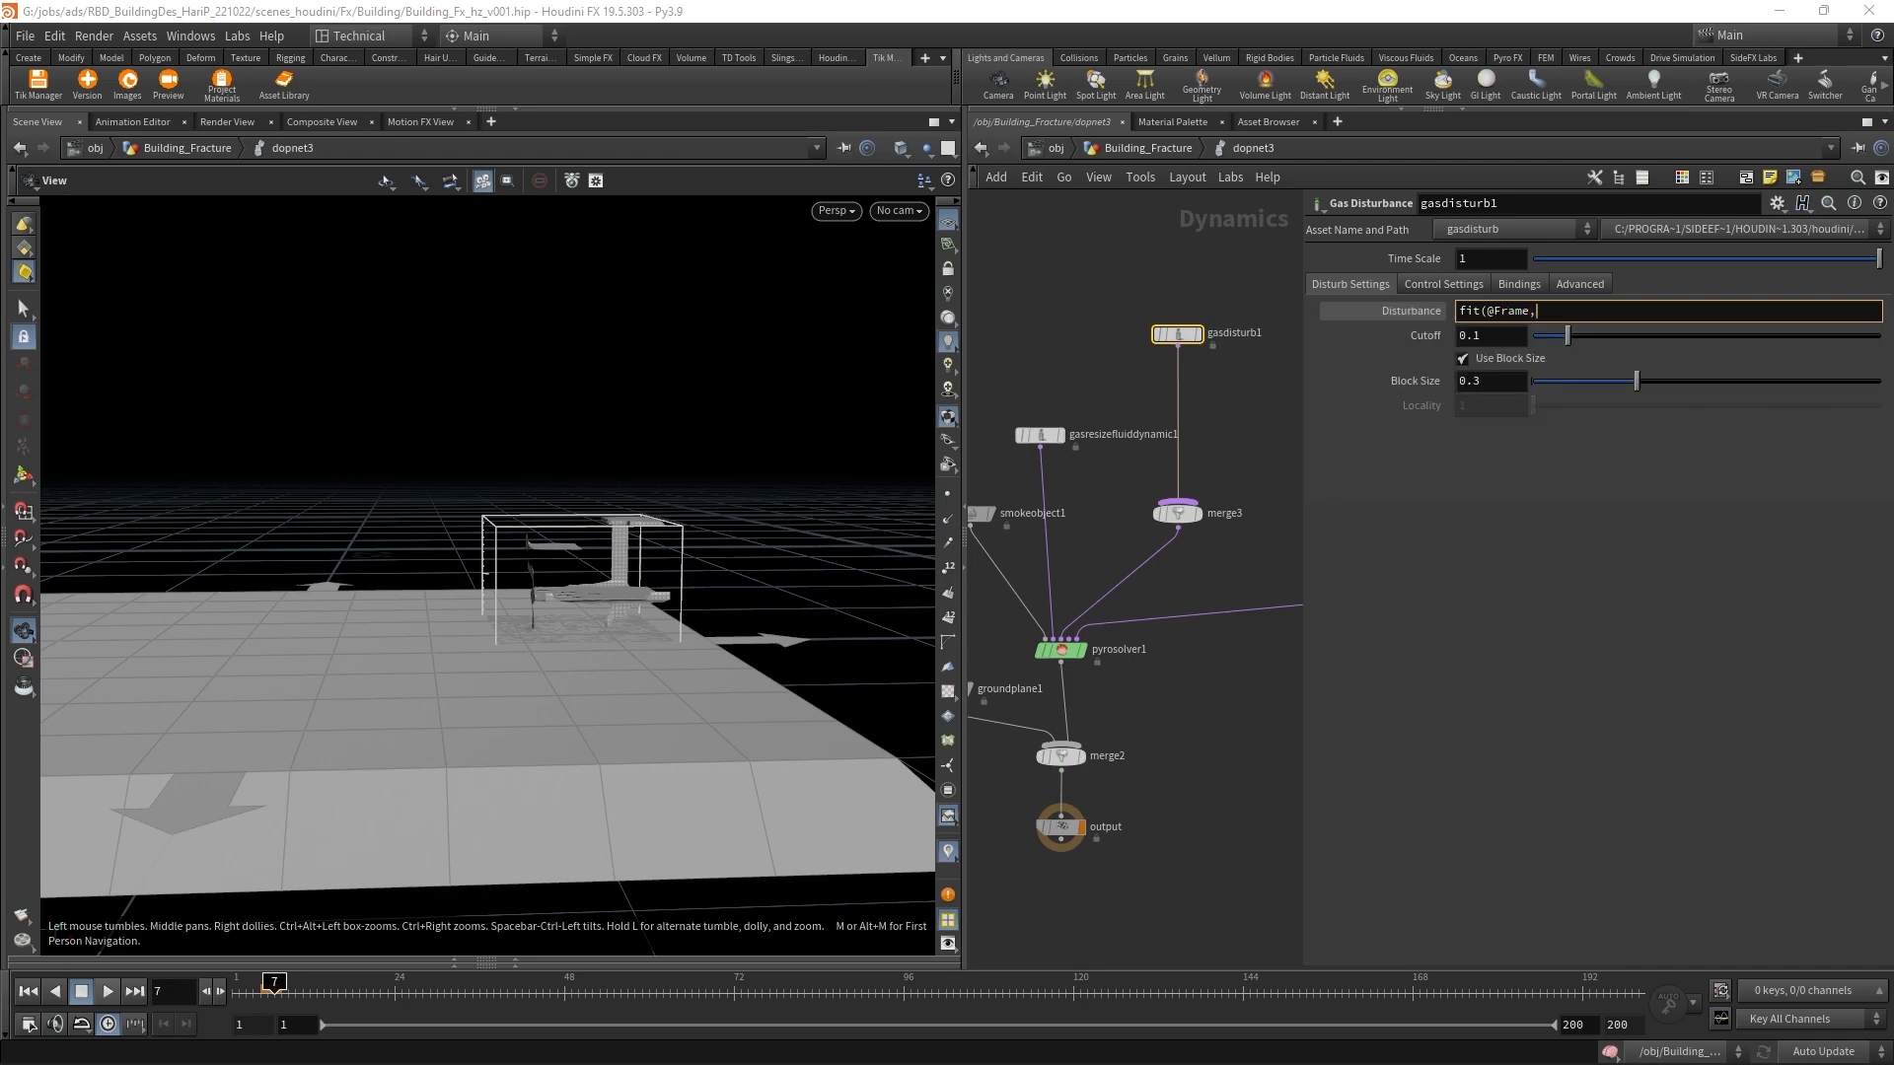
text(20,45,0.5,0.0))
key(Return)
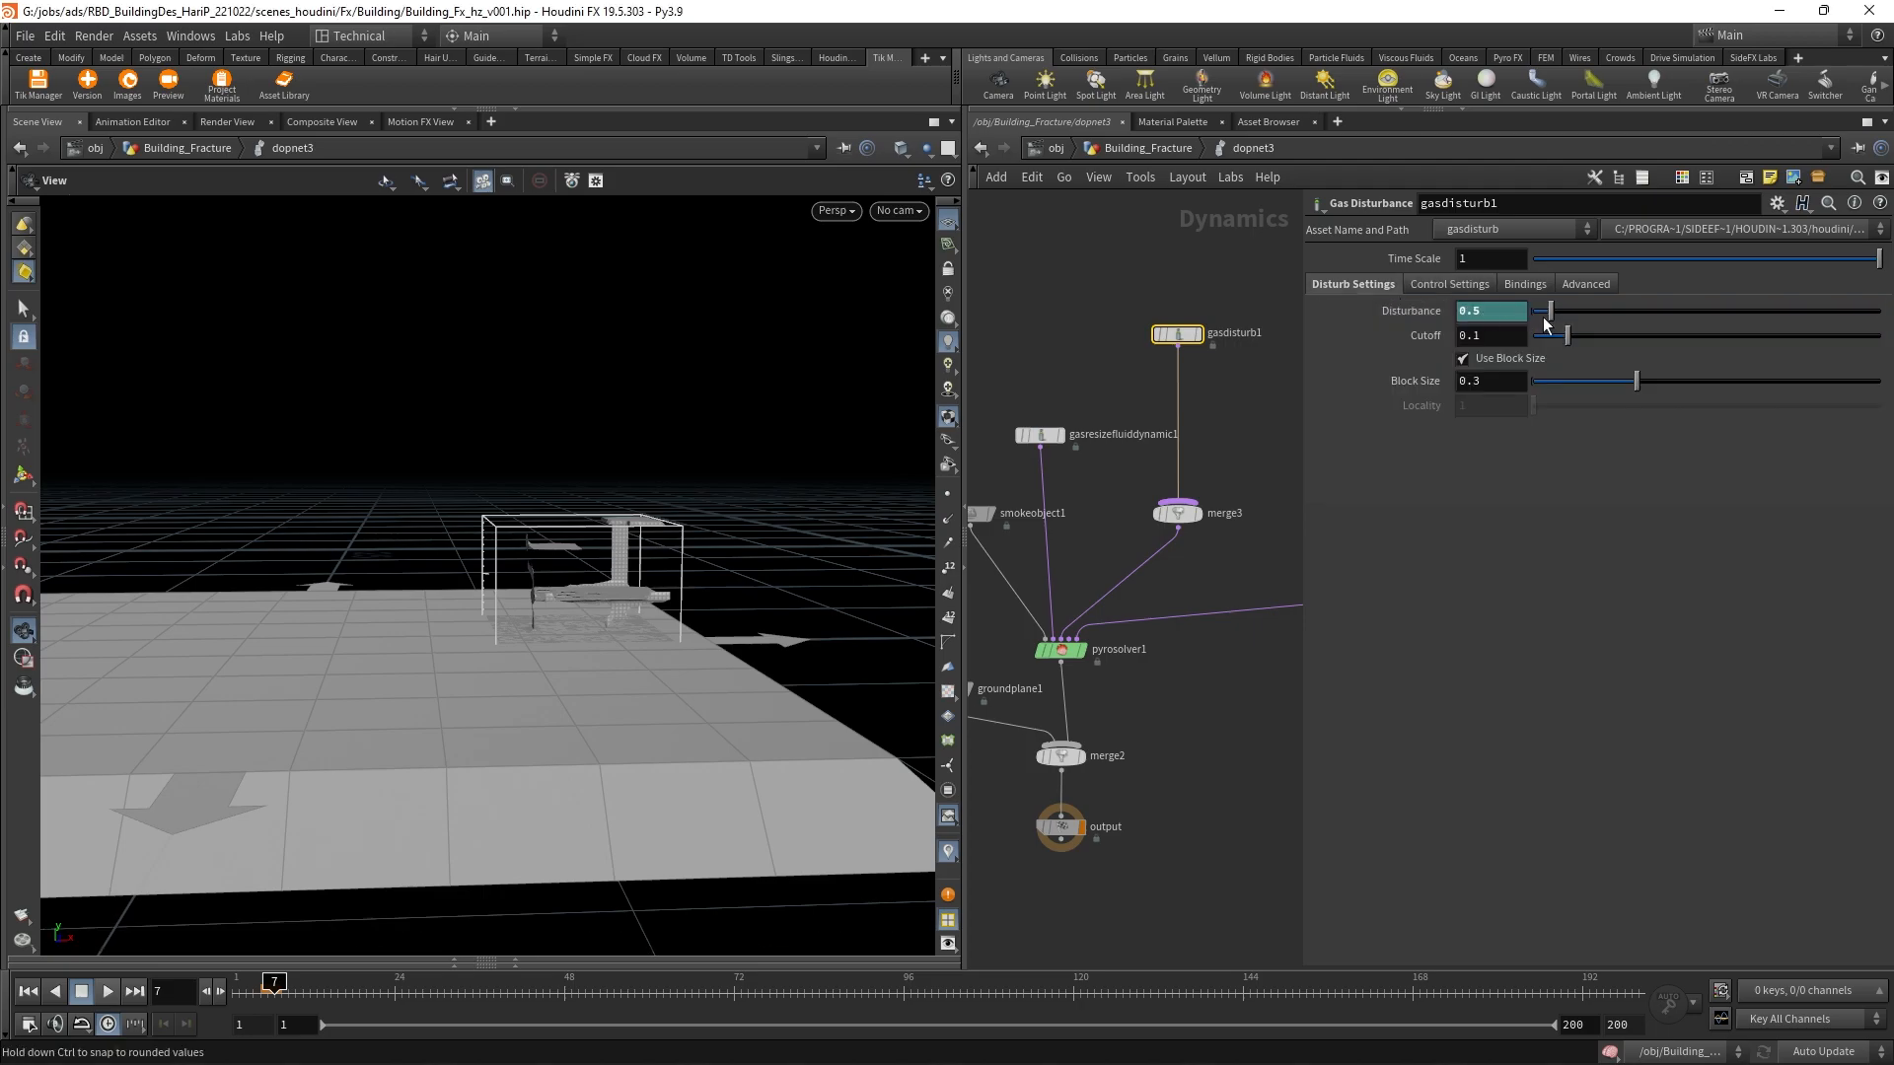
Step: Set the Gas Disturbance node's Cutoff to 0.5 and Block Size to 0.2
click(1477, 383)
key(BackSpace)
text(2)
click(1241, 434)
Step: Play the simulation from frame 5 to review the smoke with the disturbance applied
click(253, 998)
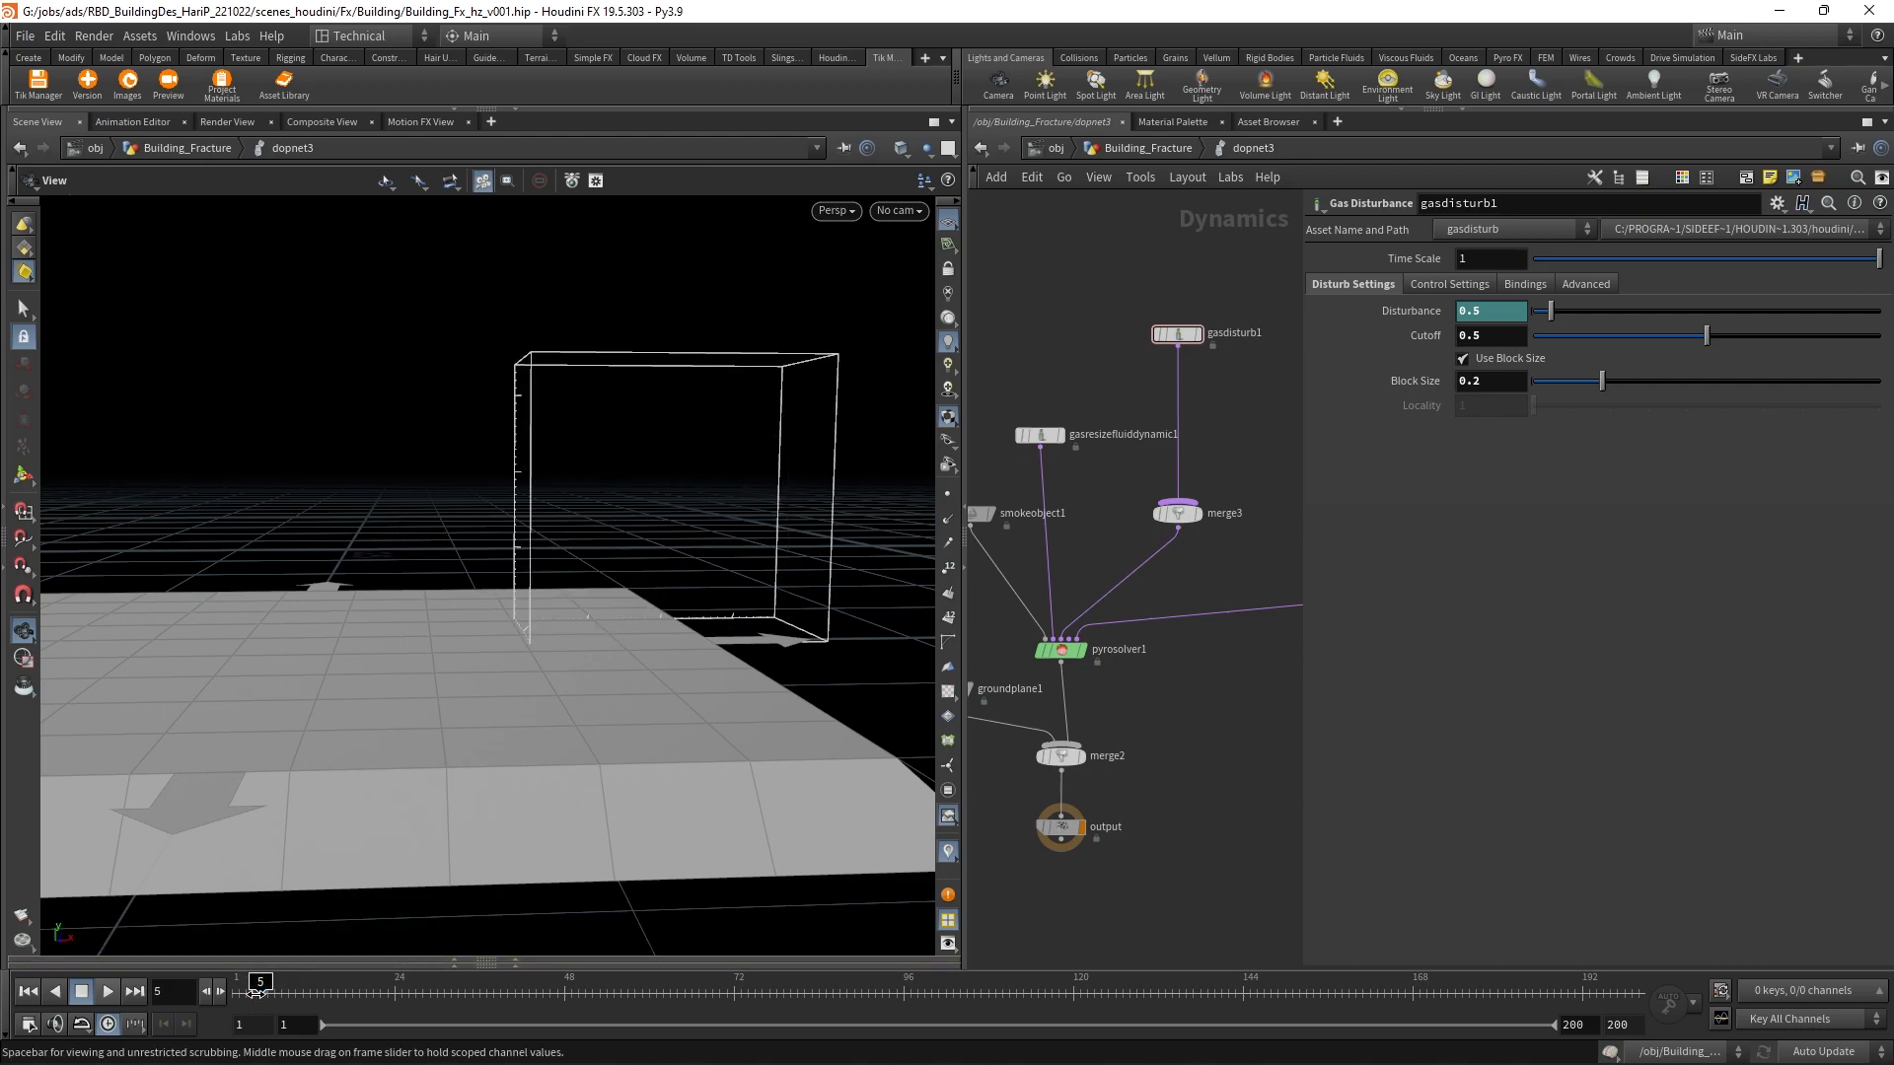
click(107, 993)
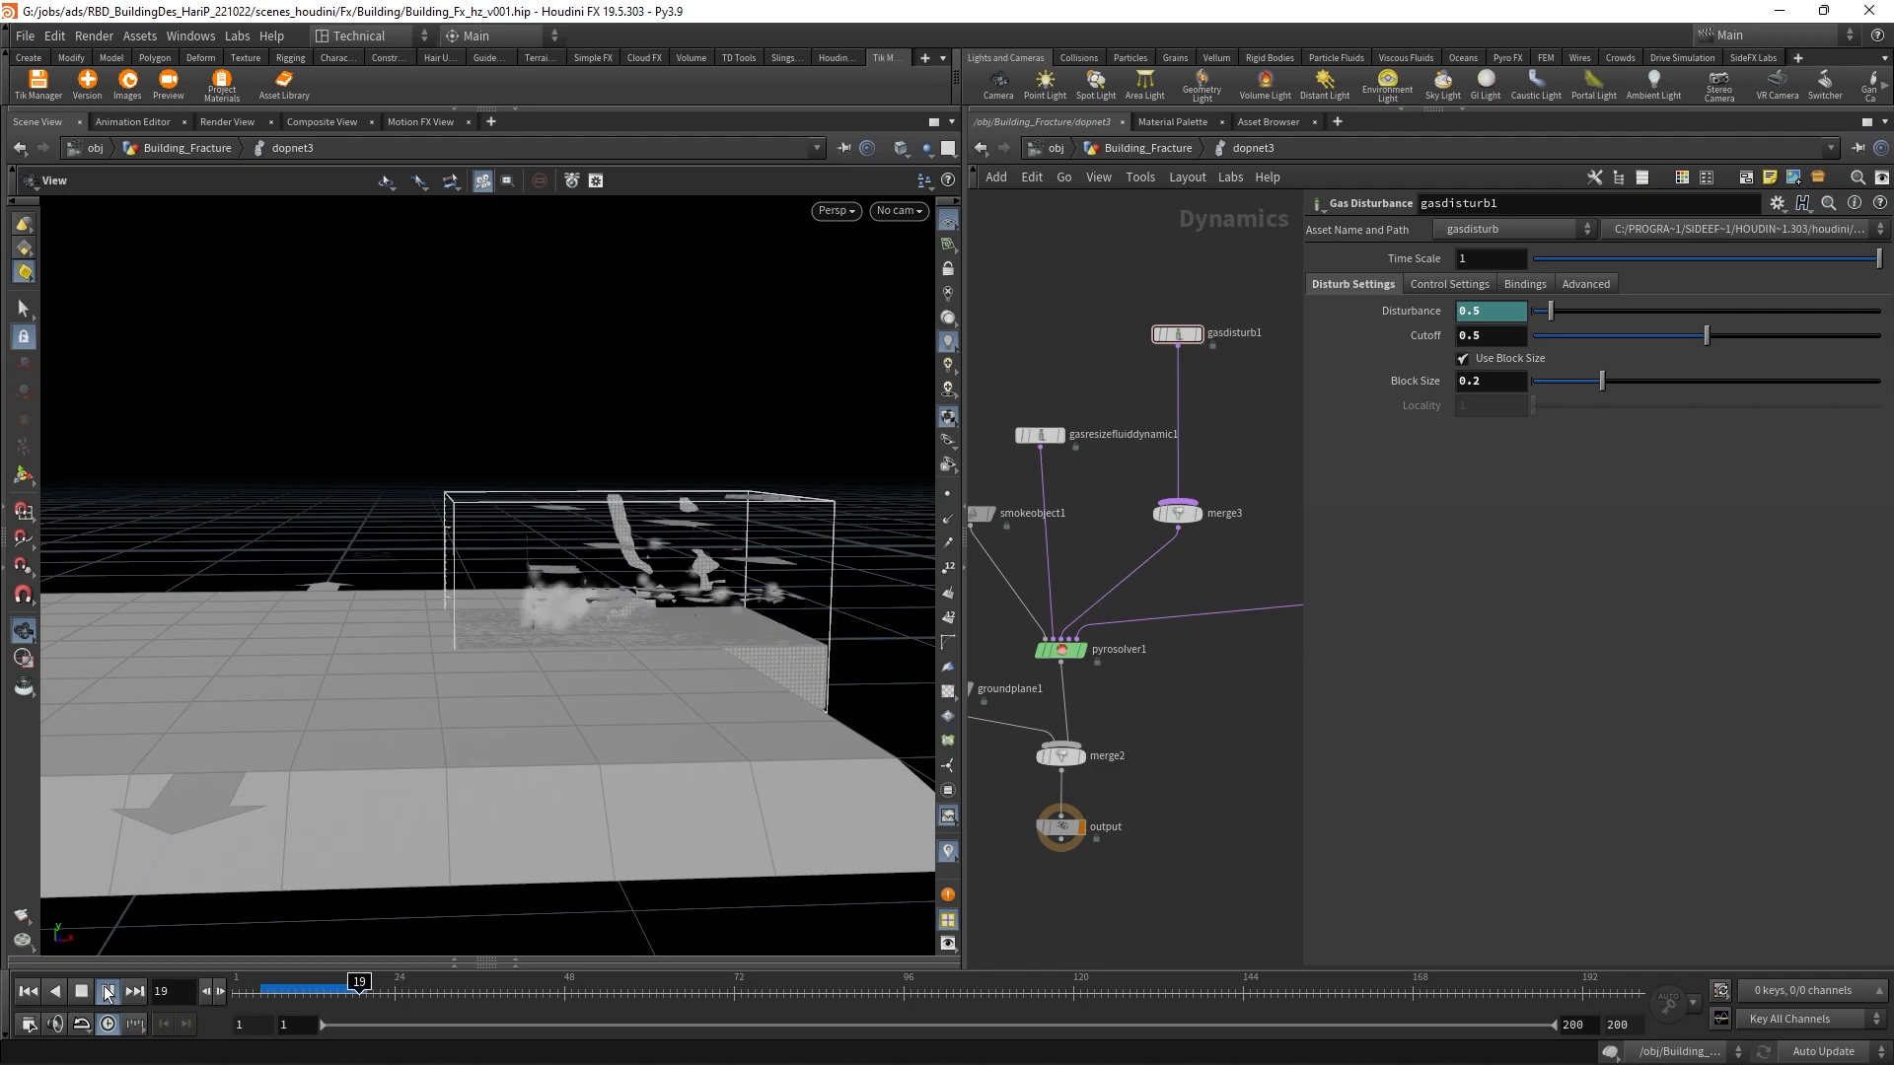
click(310, 992)
Step: Disconnect the collision Volume Source, volumesource2, from the sourcing merge
scroll(1223, 714, down, 2)
middle_drag(1262, 631, 1060, 604)
scroll(1189, 580, up, 3)
drag(1145, 580, 1089, 550)
key(Delete)
Step: Resimulate from frame 5 and examine the disturbed smoke without the building collision source
click(260, 989)
drag(553, 725, 585, 763)
click(108, 992)
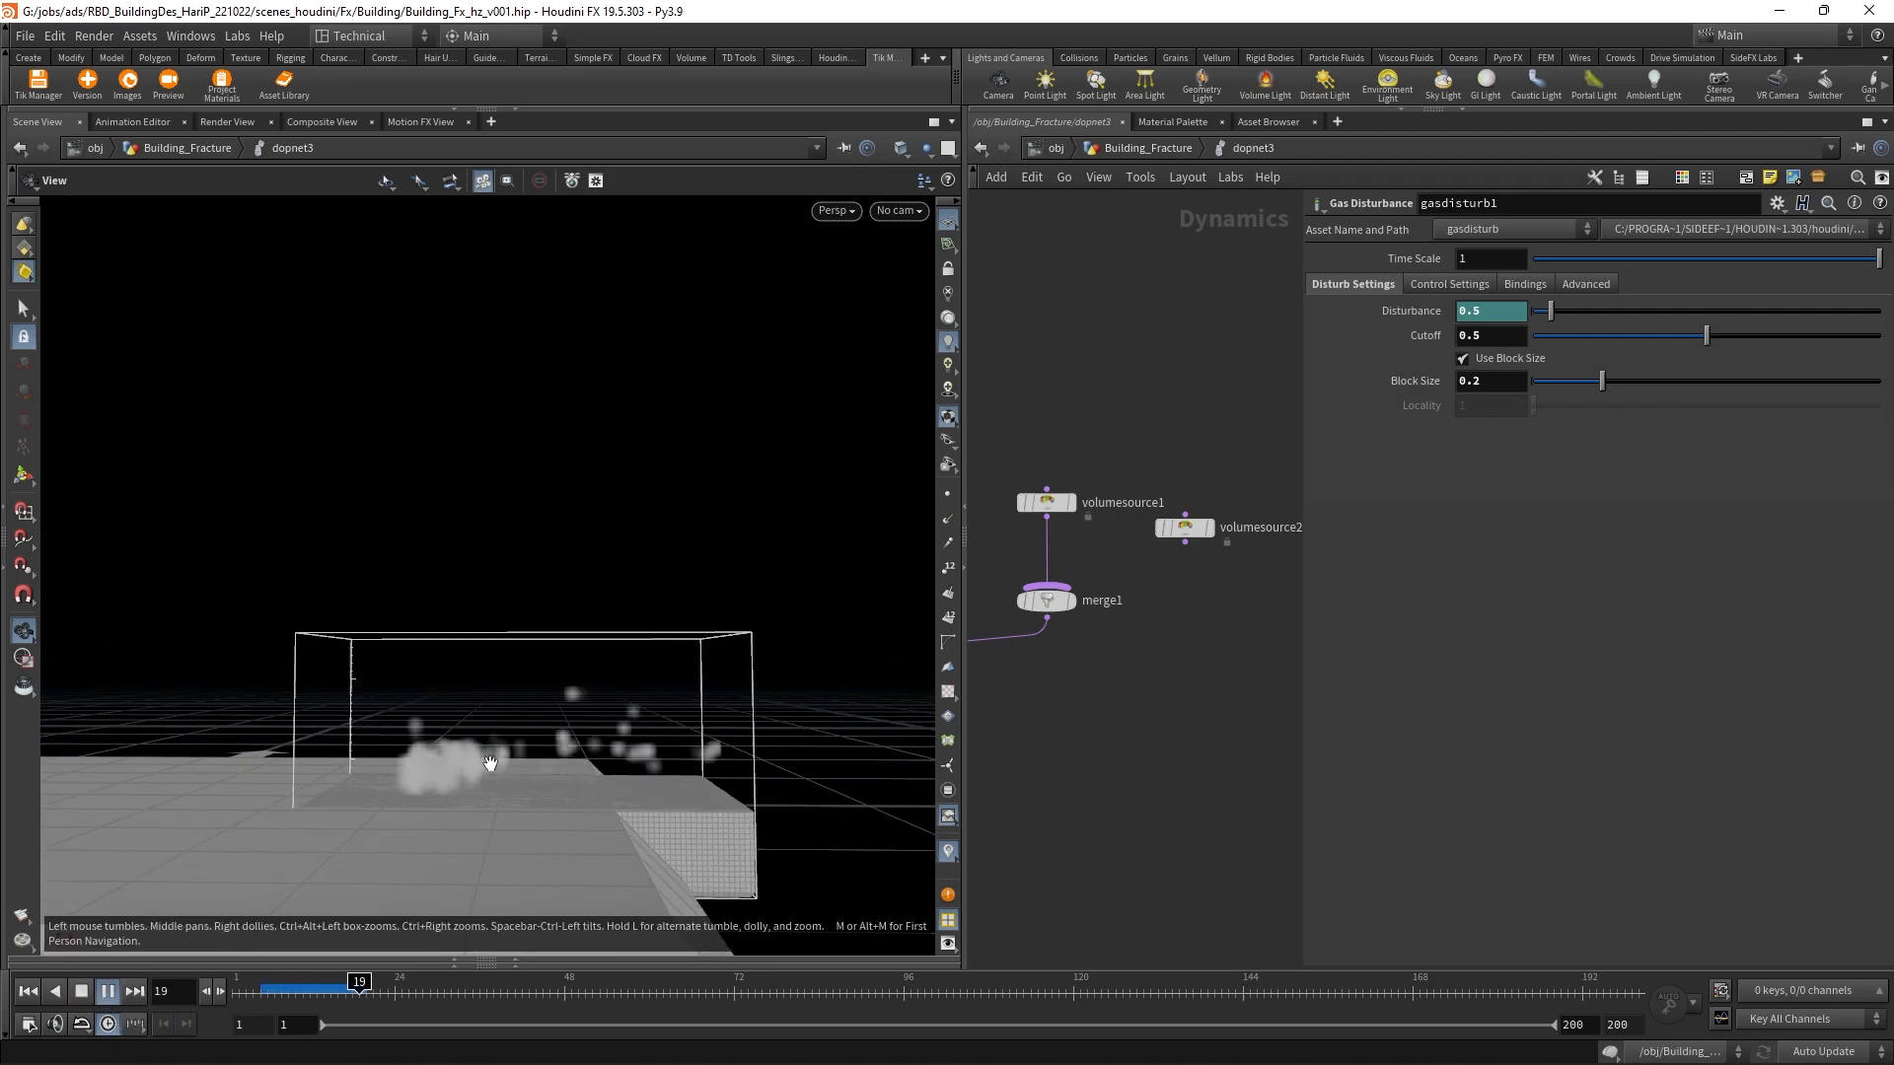
scroll(524, 748, up, 5)
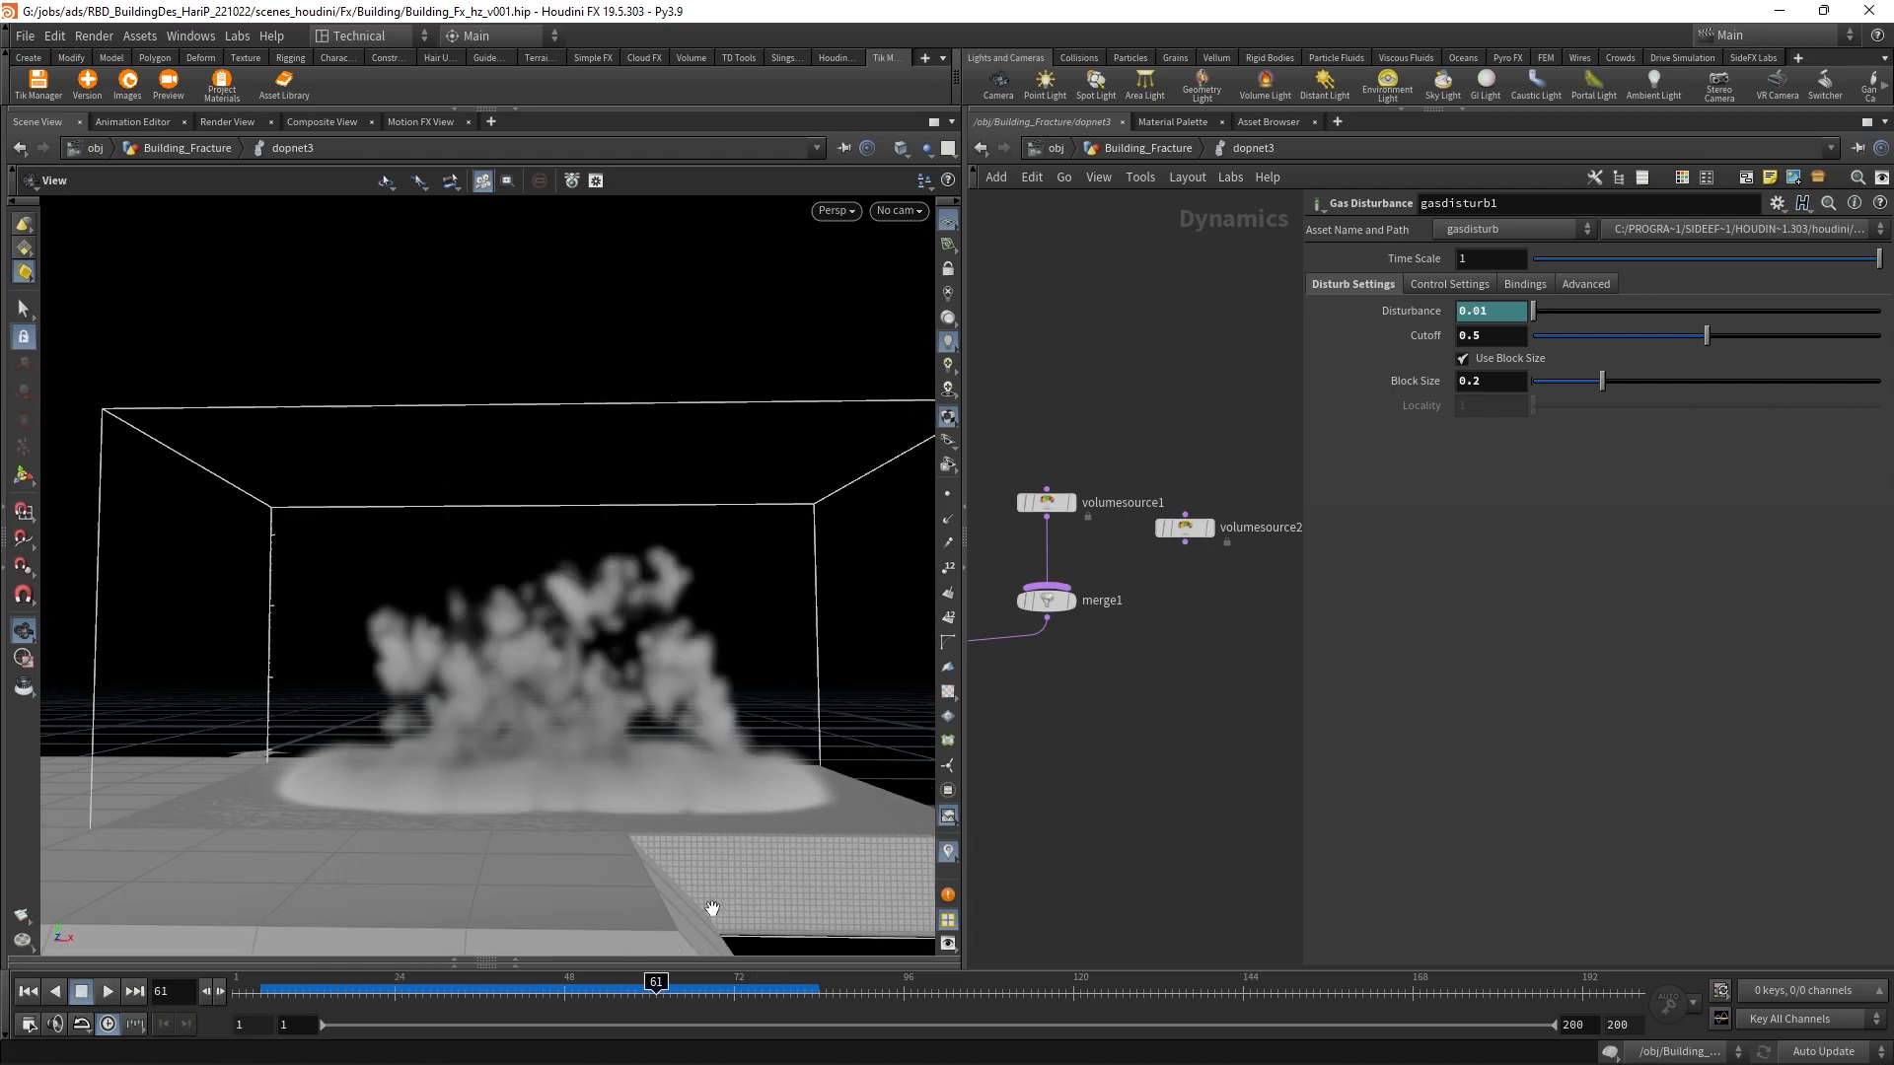
middle_drag(997, 503, 1182, 513)
scroll(1182, 513, down, 1)
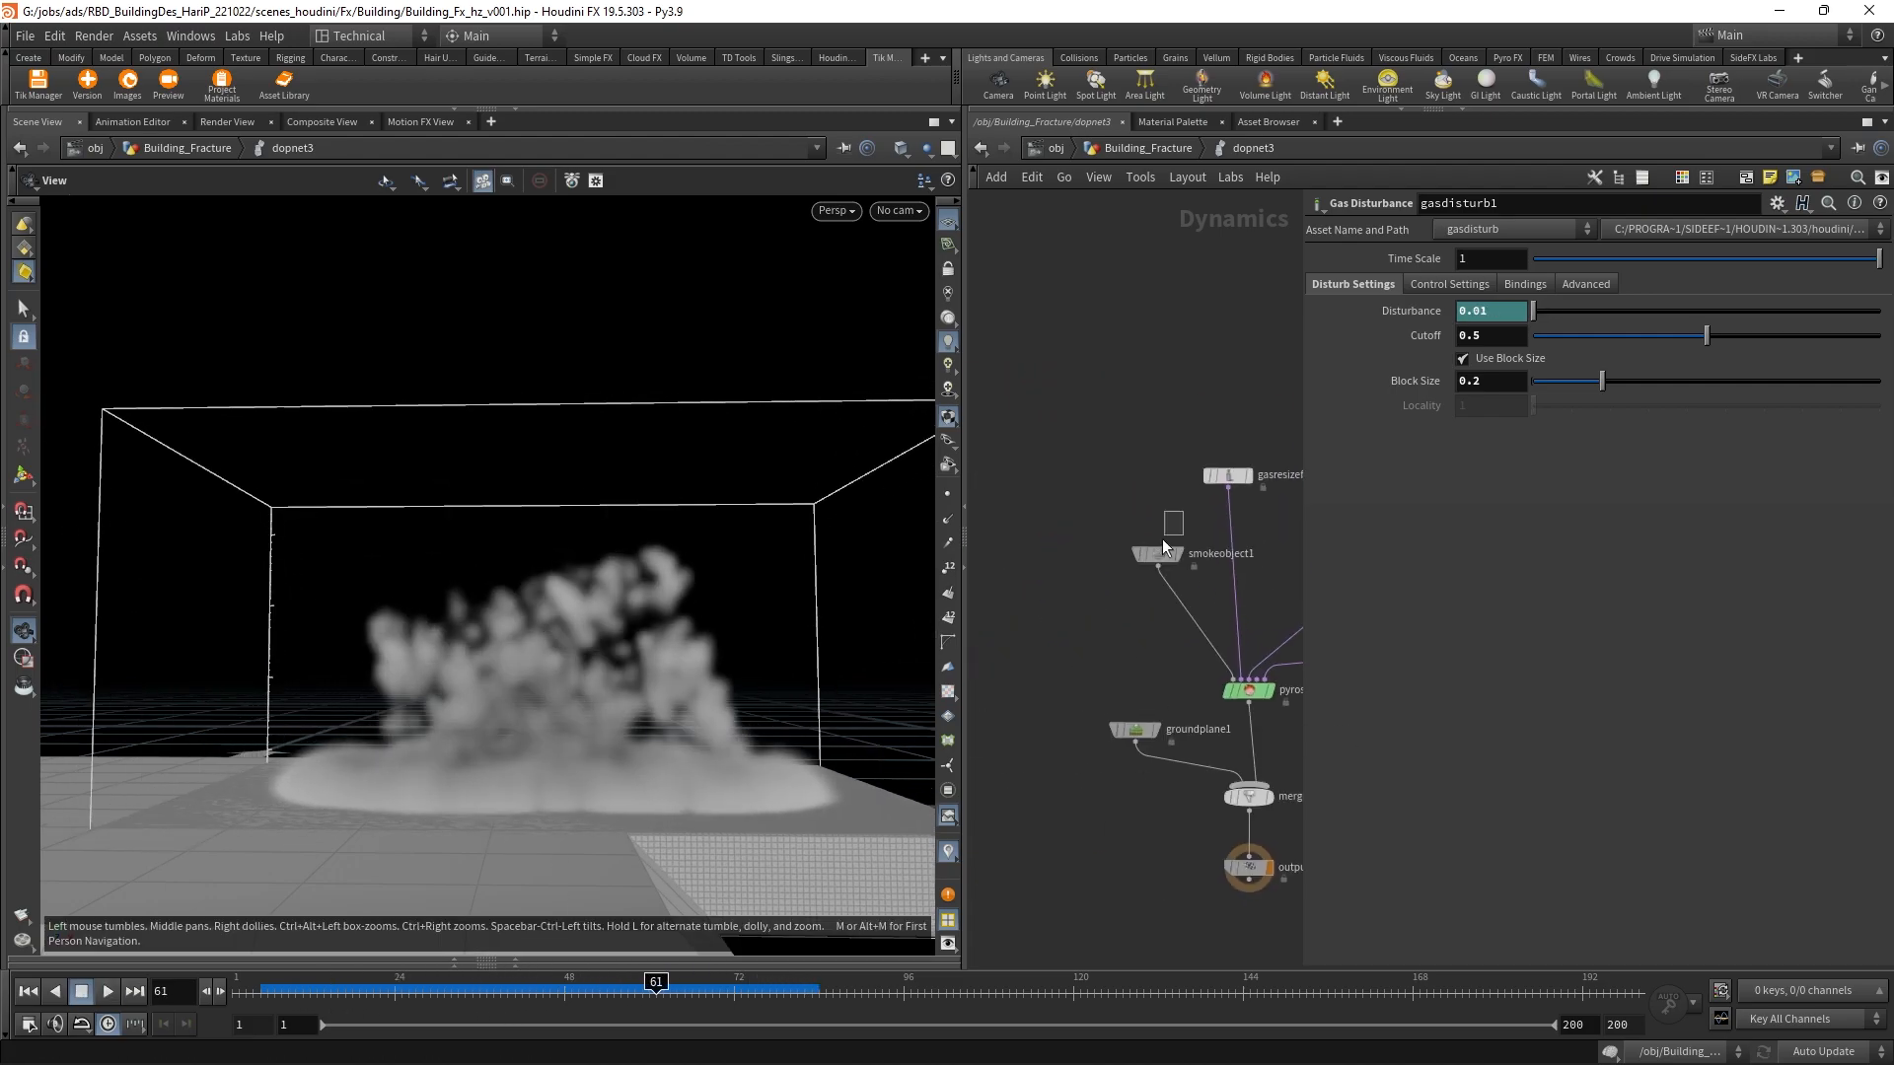
Step: Set the Smoke Object's Division Size to 0.1
click(1158, 554)
drag(515, 992, 691, 991)
scroll(1051, 722, down, 2)
scroll(1093, 647, up, 1)
drag(1069, 651, 1206, 478)
click(1044, 705)
text(1)
key(Return)
Step: Play the simulation from the start and examine the finer smoke detail up close
click(27, 991)
click(107, 991)
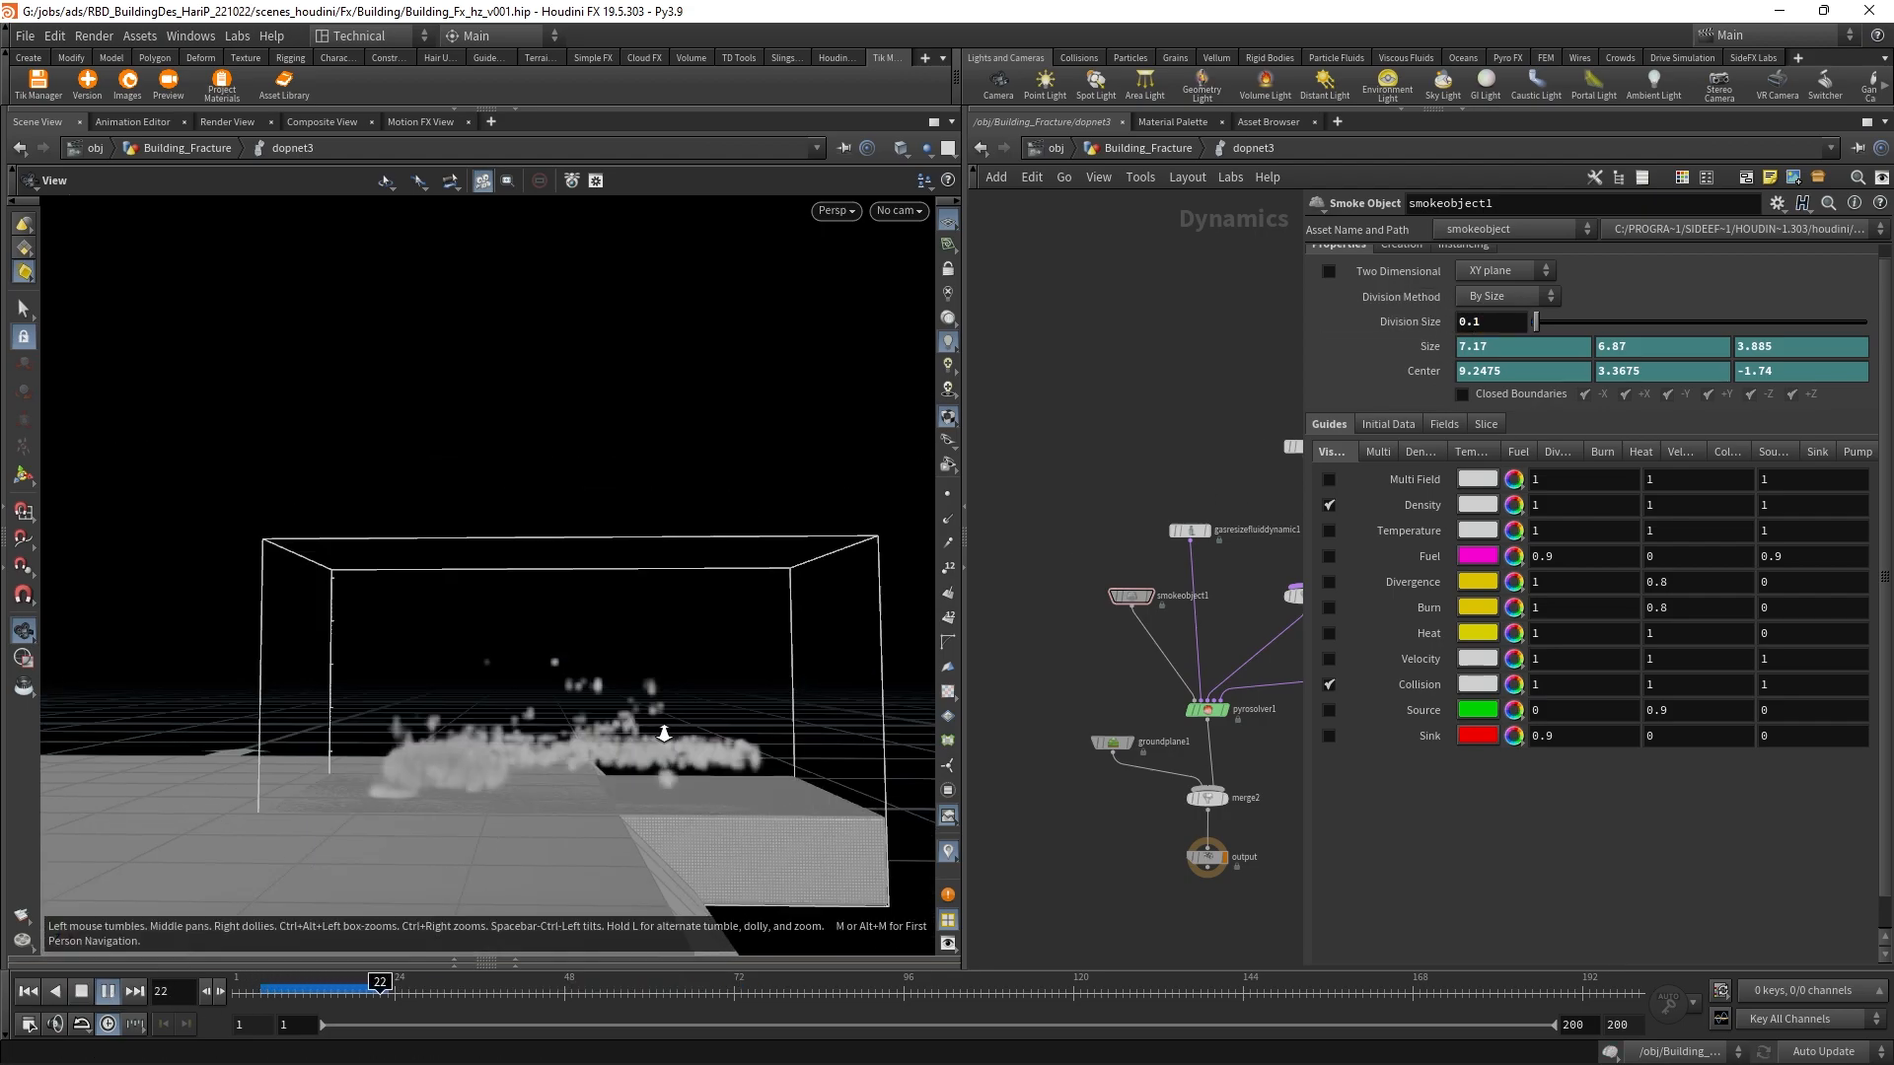
scroll(664, 733, up, 5)
scroll(664, 733, up, 4)
scroll(663, 733, up, 8)
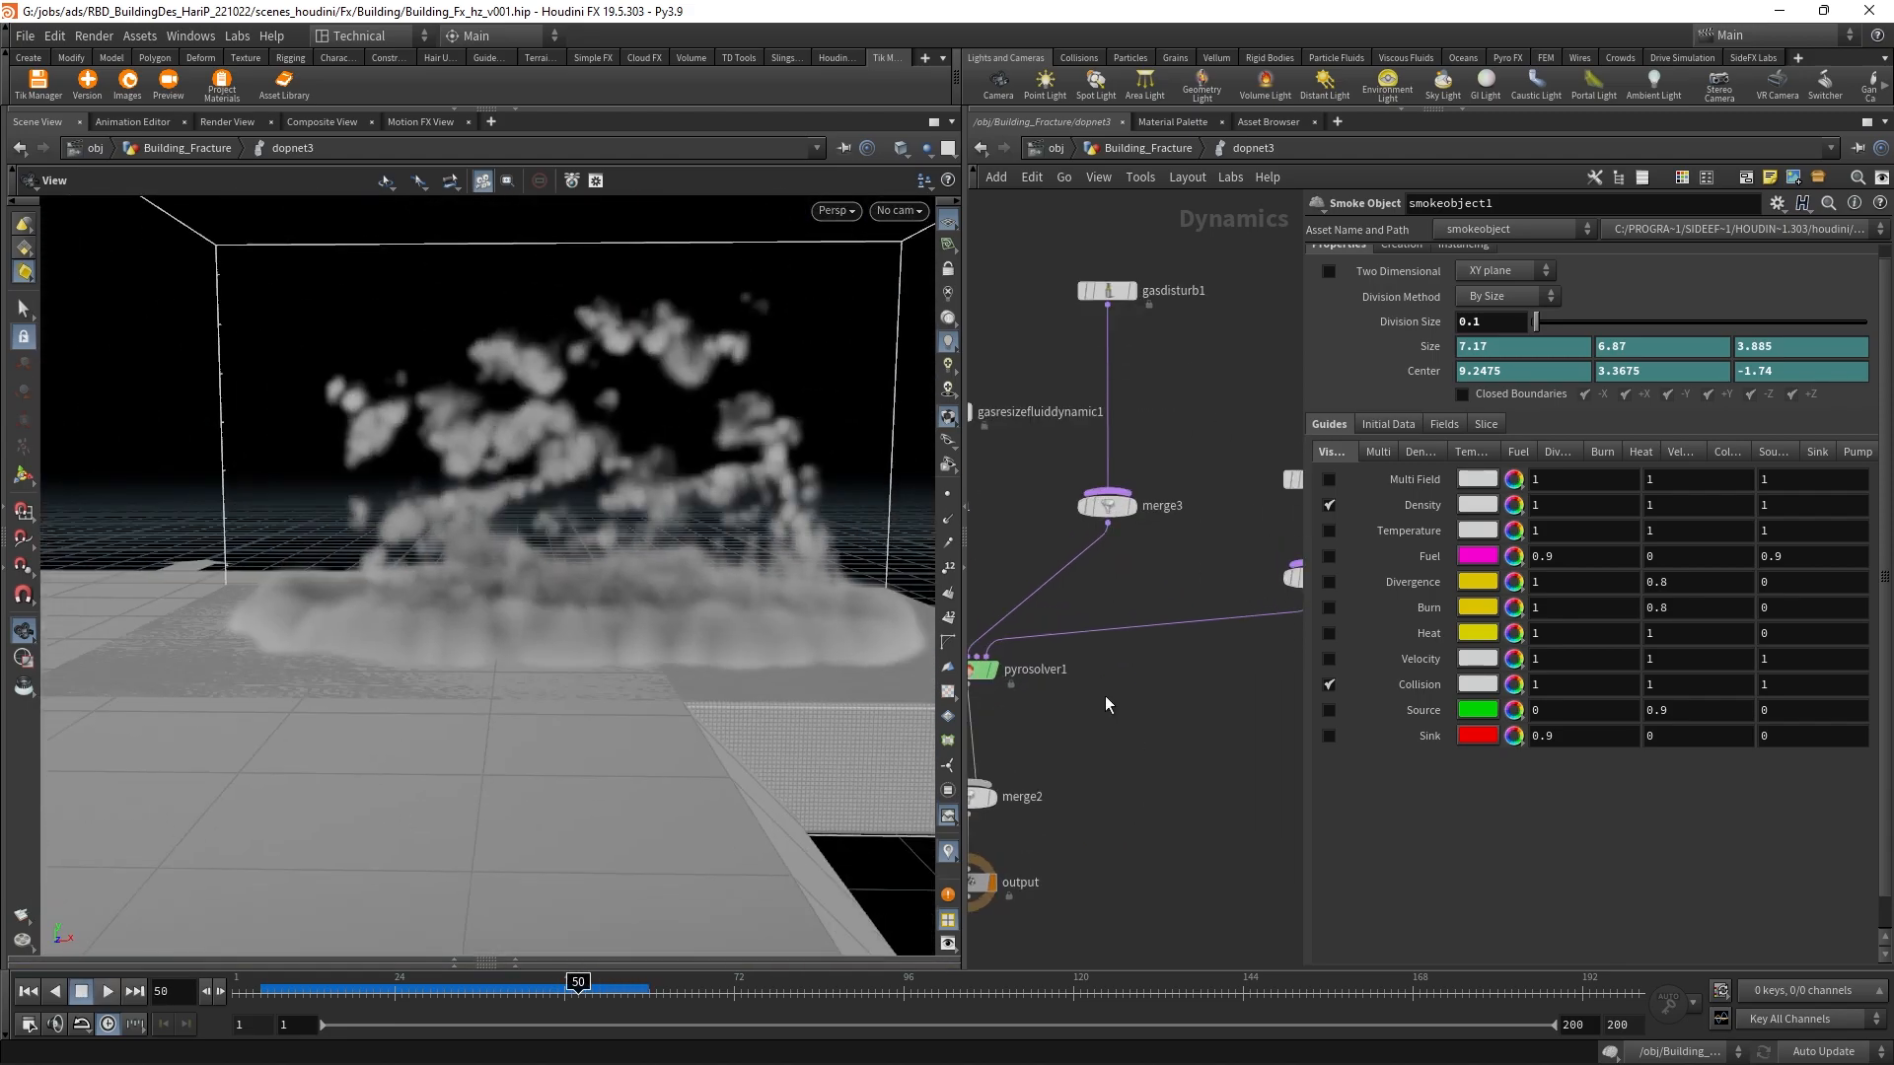
Step: Set the pyro solver's Time Scale to 0.85 and move the timeline back to frame 6
click(1098, 741)
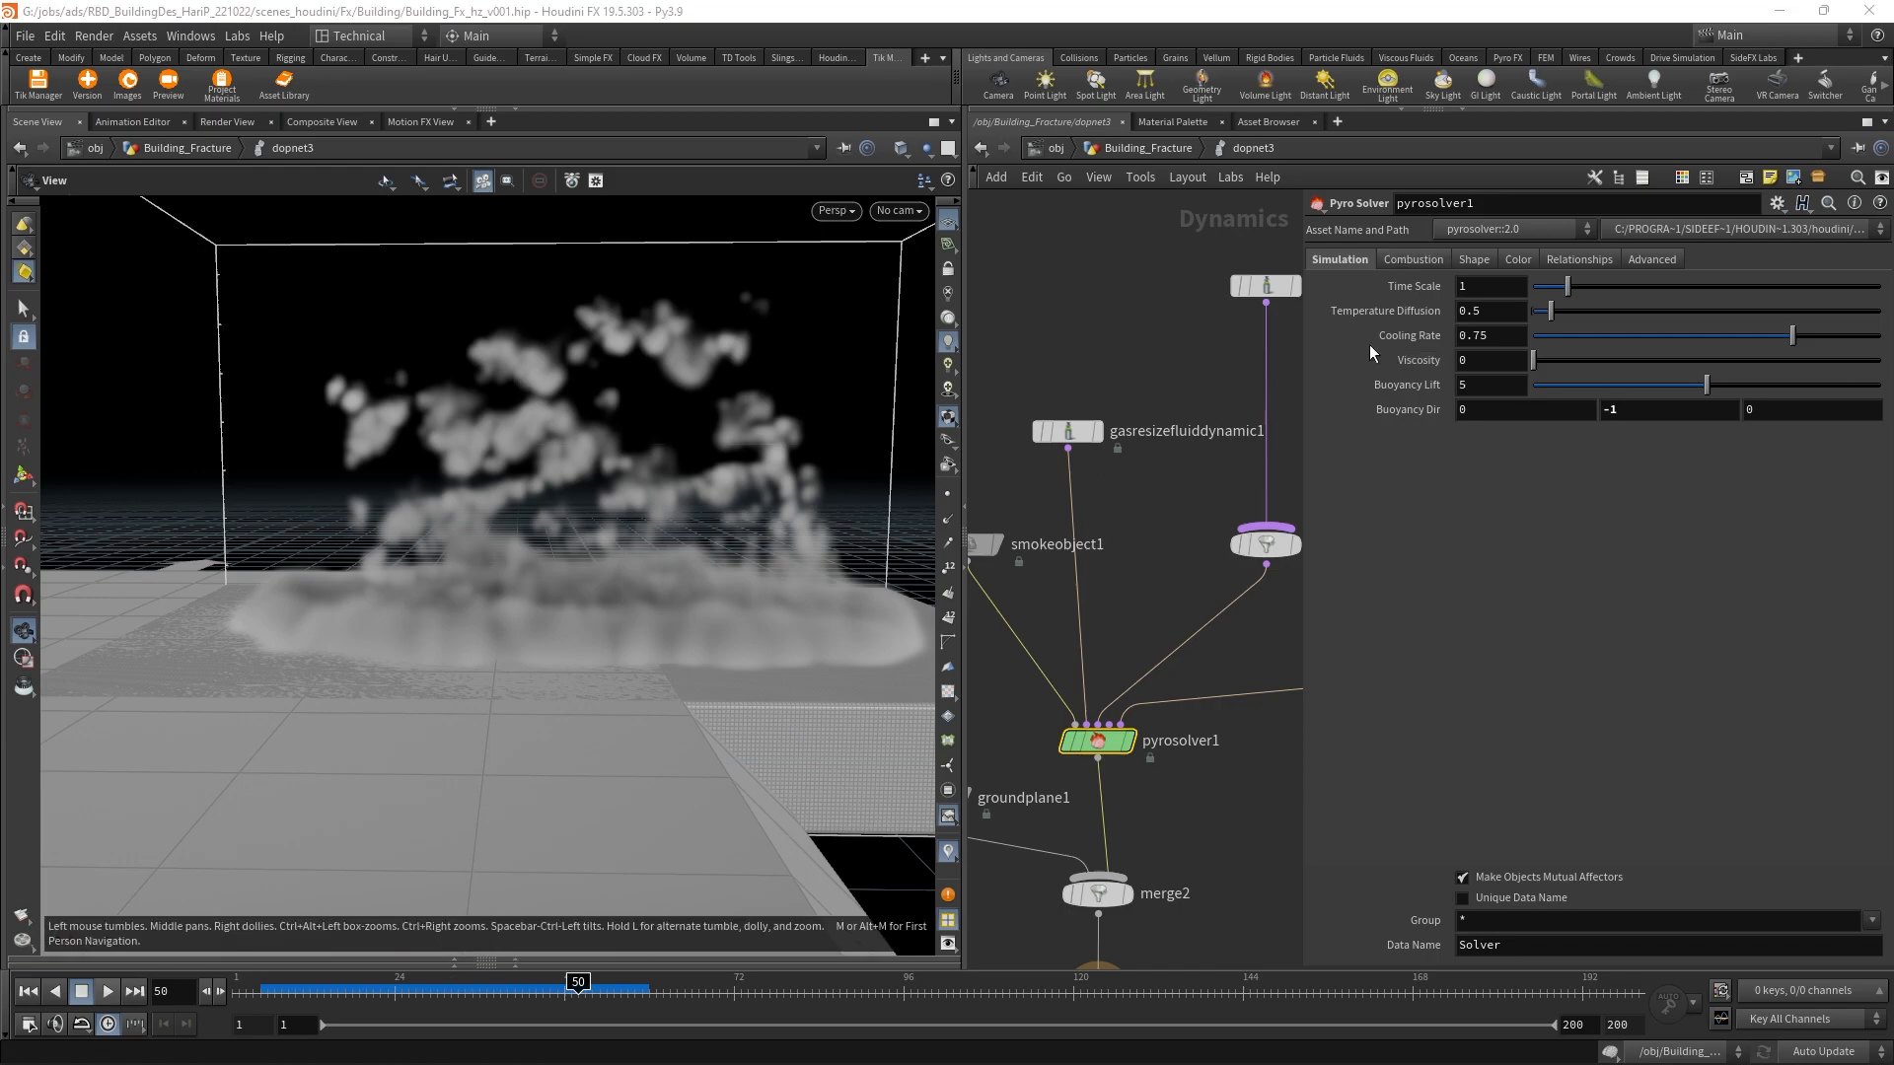
key(Return)
click(267, 985)
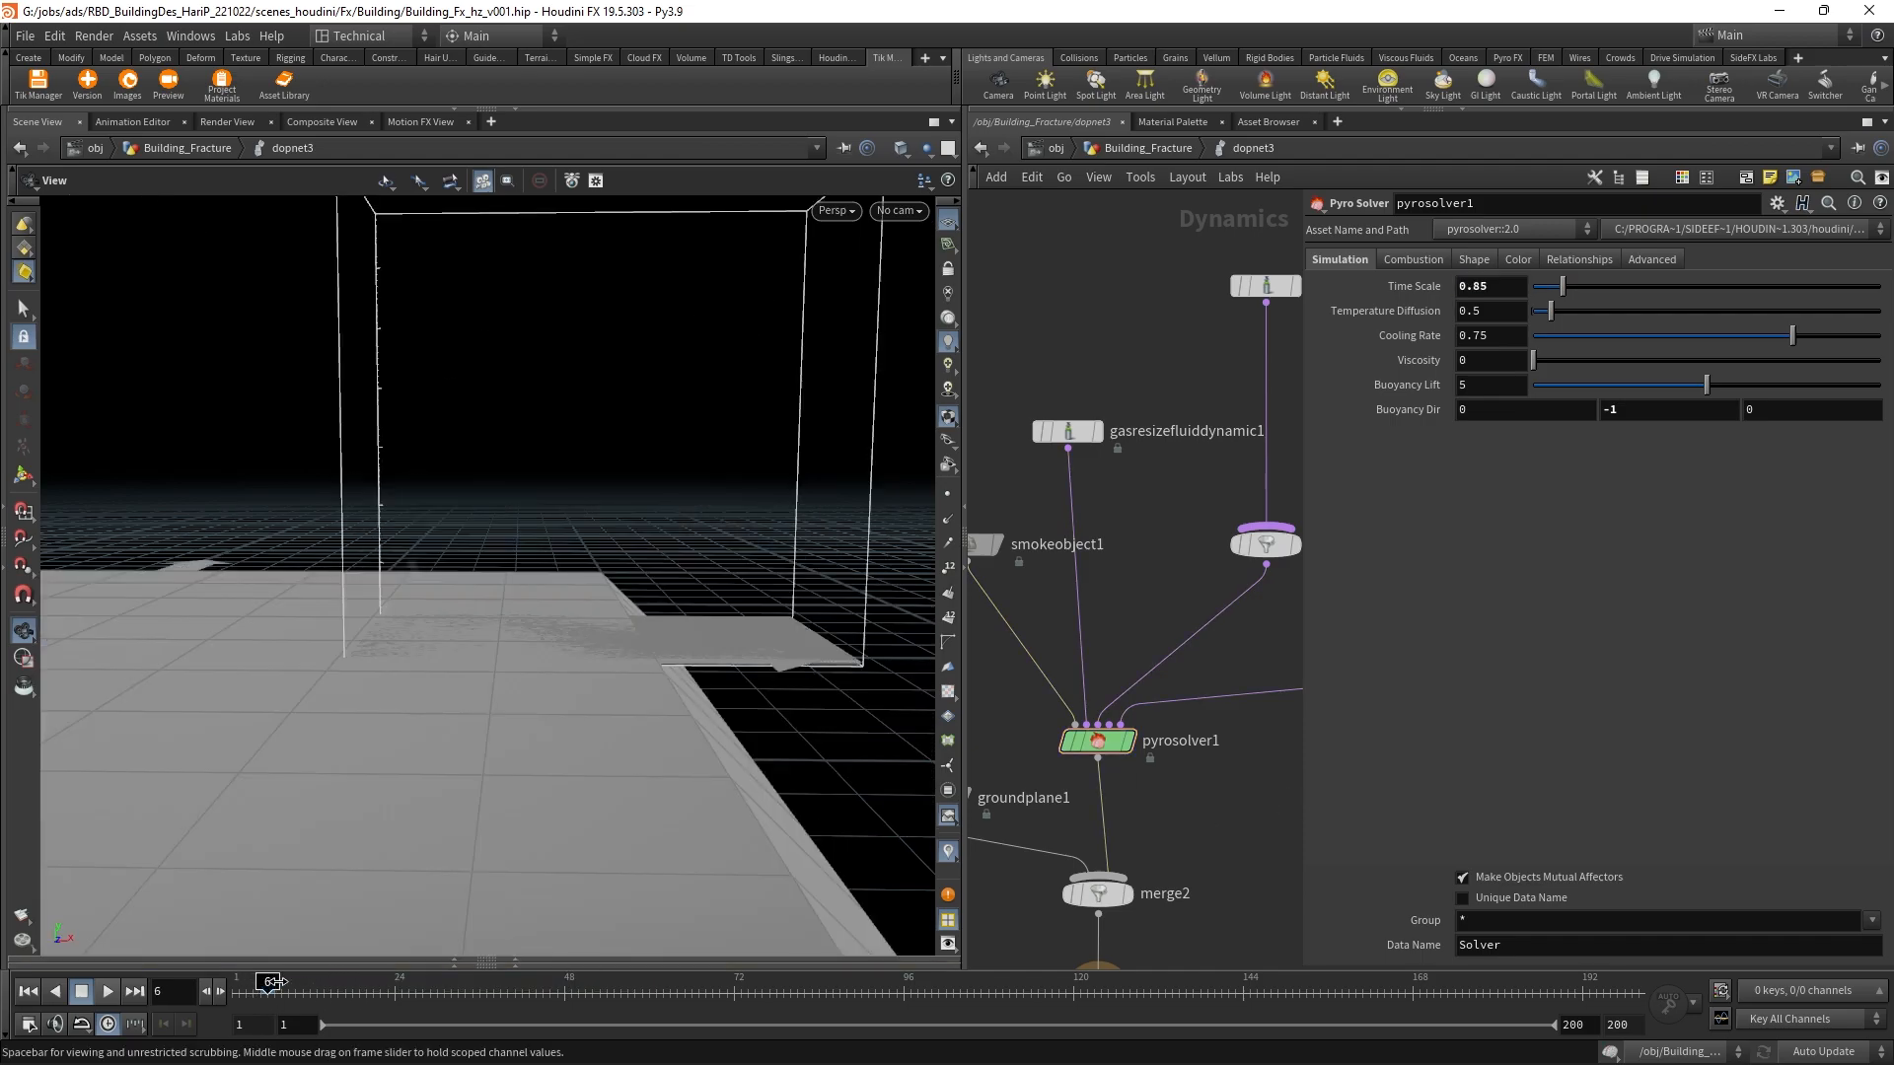
Step: Set the pyro solver's Temperature Diffusion and Cooling Rate to 0
text(0)
key(Tab)
text(0)
click(1400, 332)
click(1400, 332)
middle_drag(1204, 511, 1116, 539)
scroll(1116, 538, down, 1)
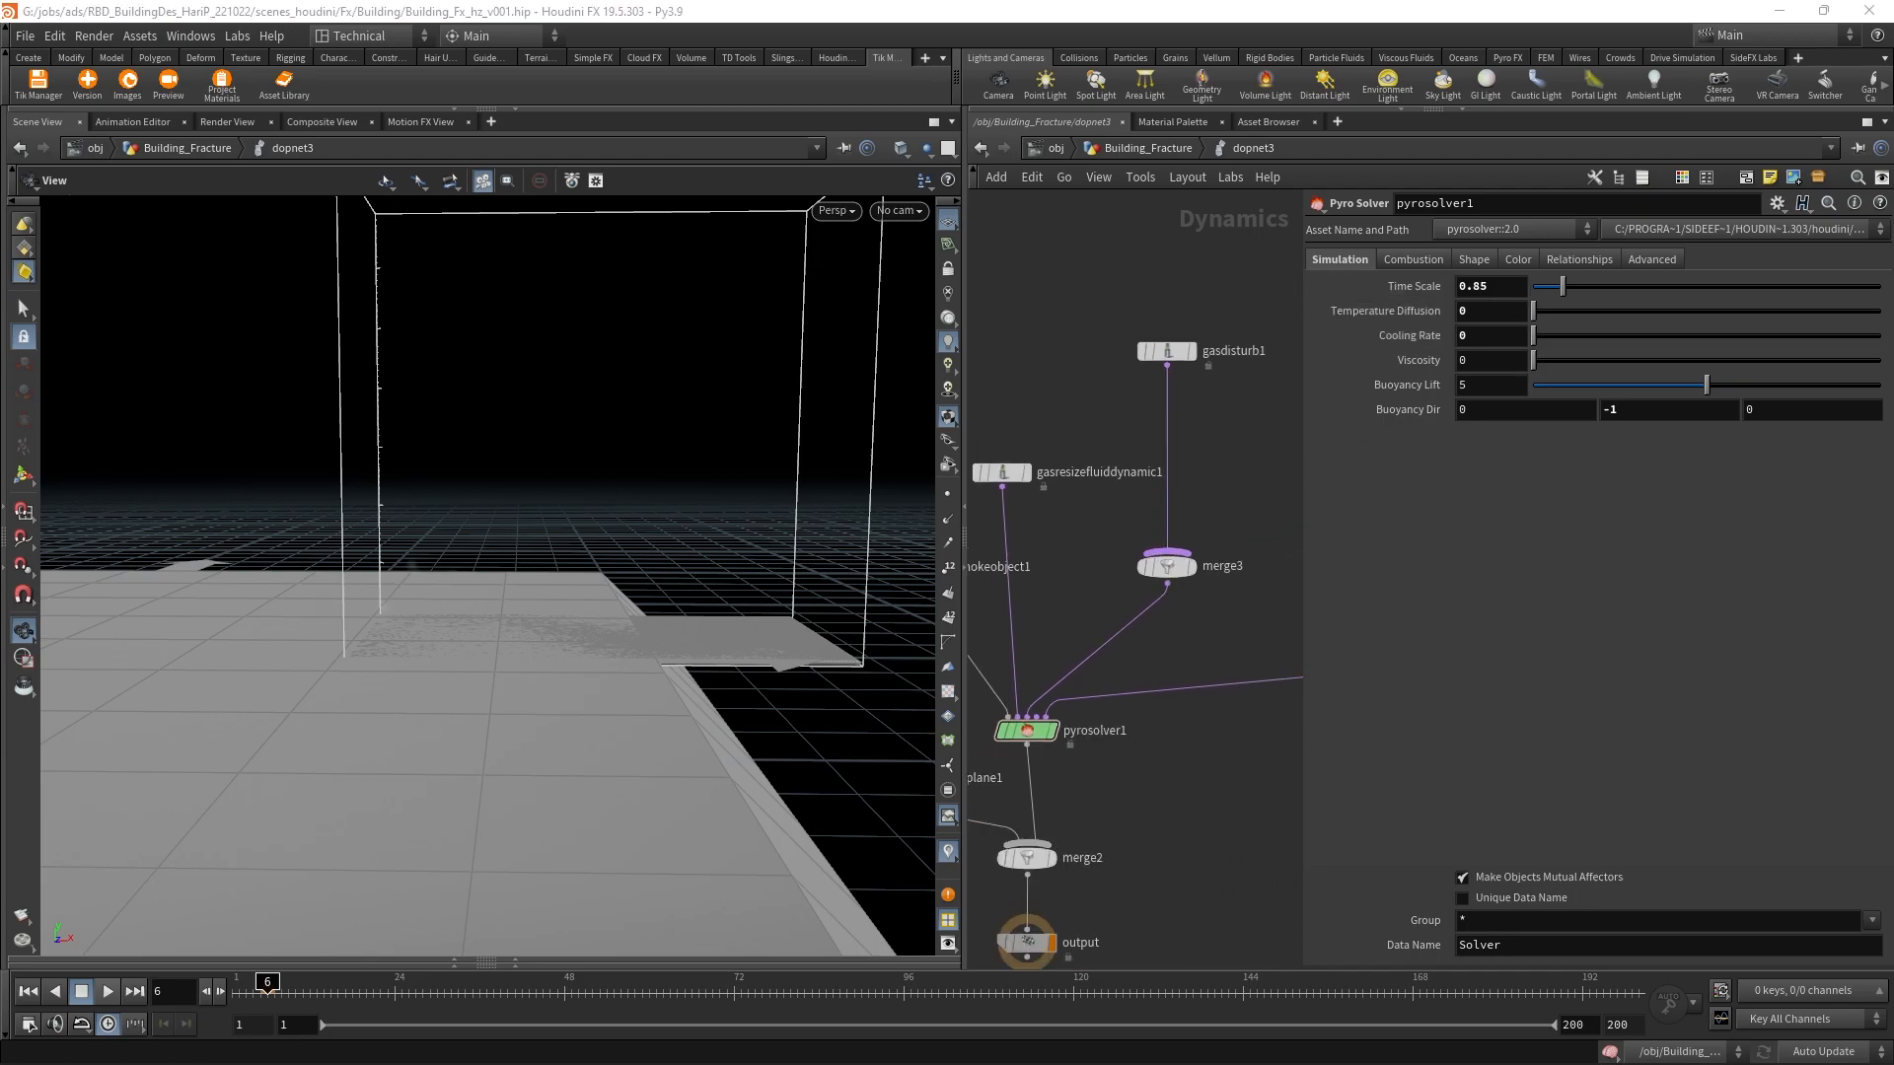
click(1477, 259)
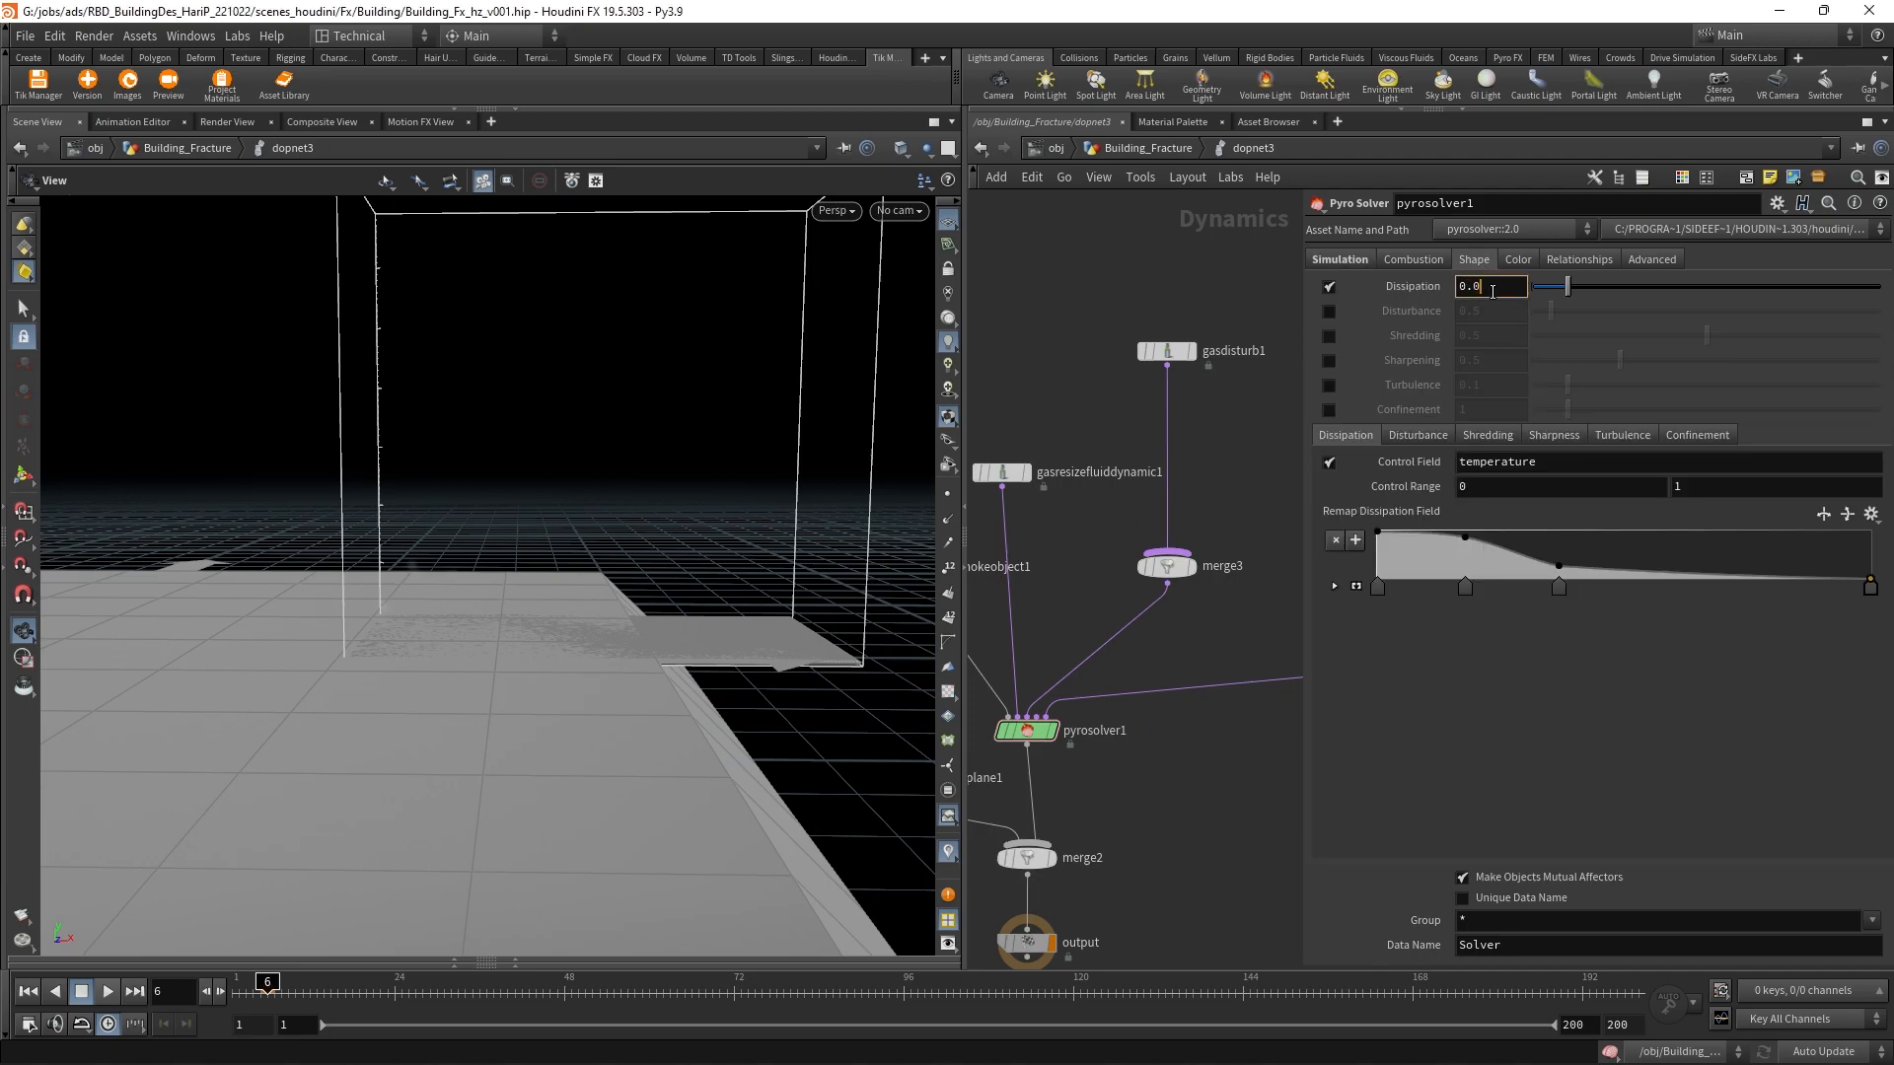
click(1330, 310)
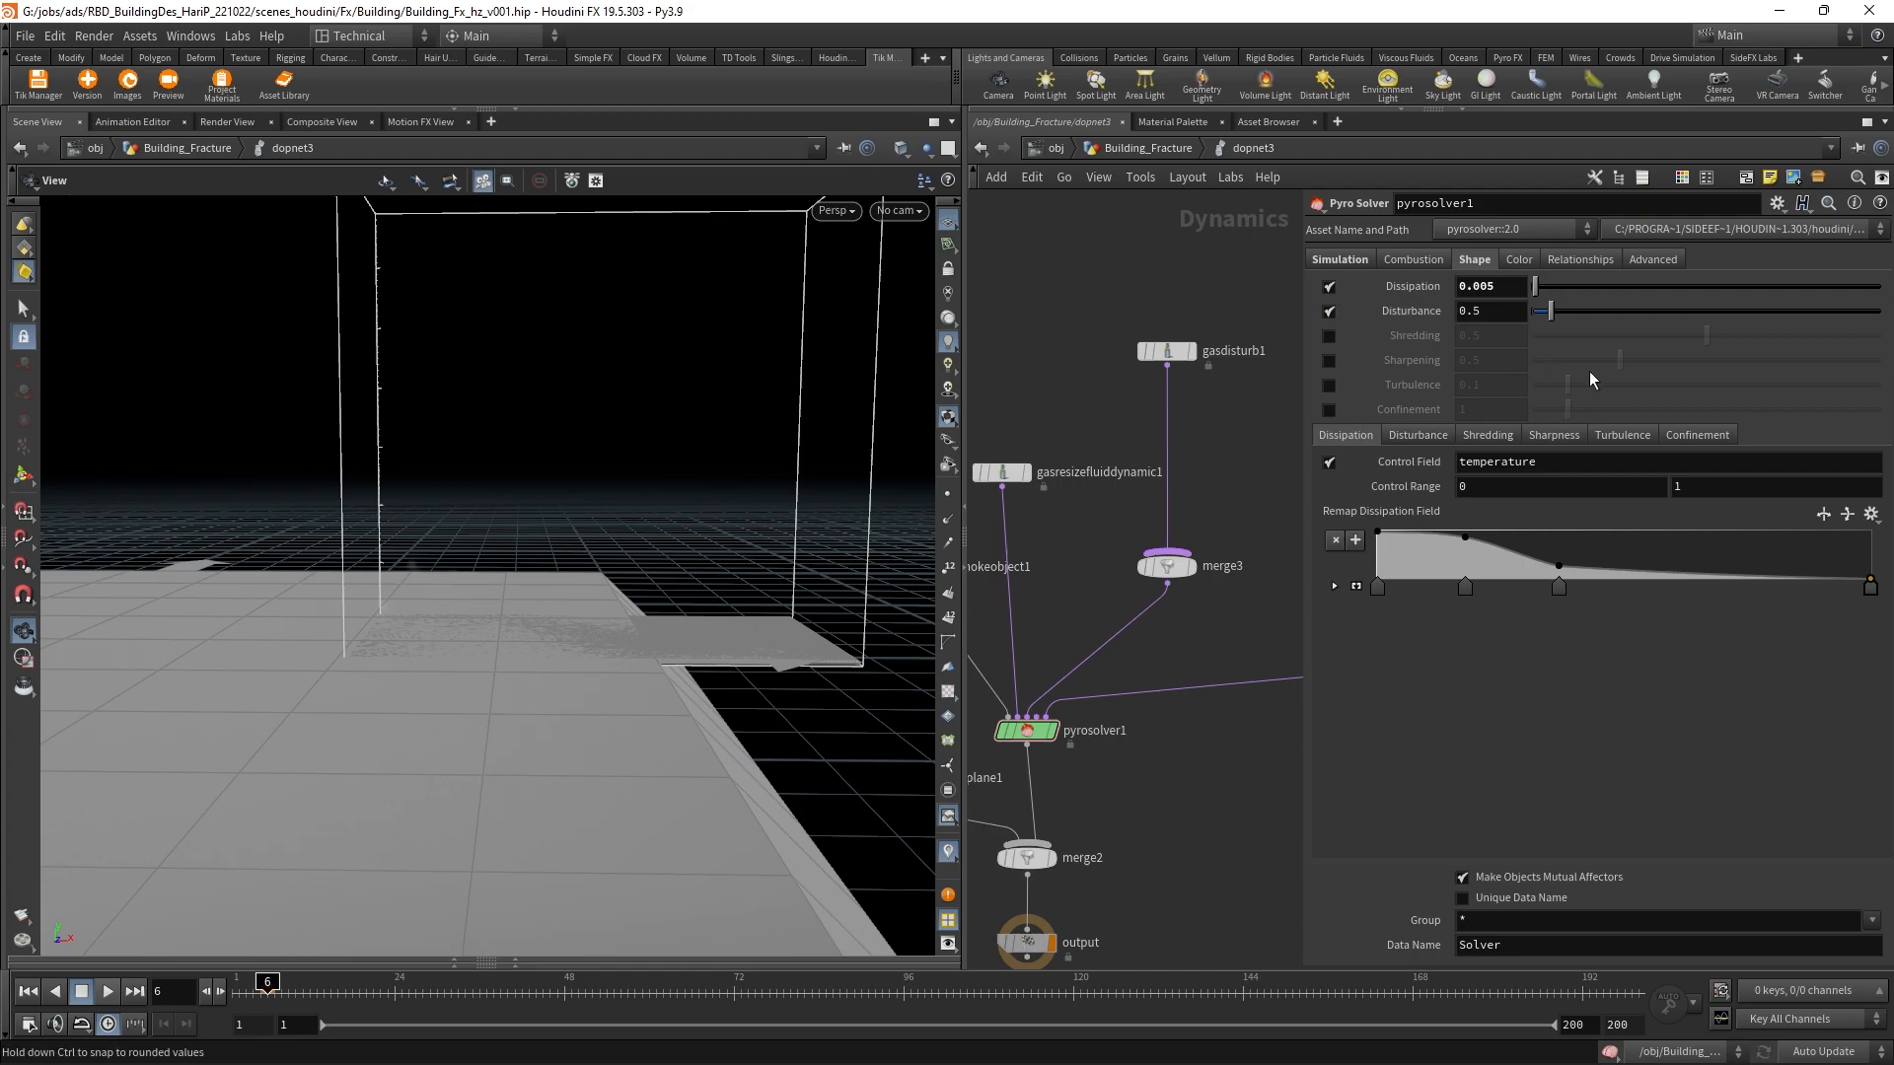
drag(1479, 310, 1339, 312)
text(fit)
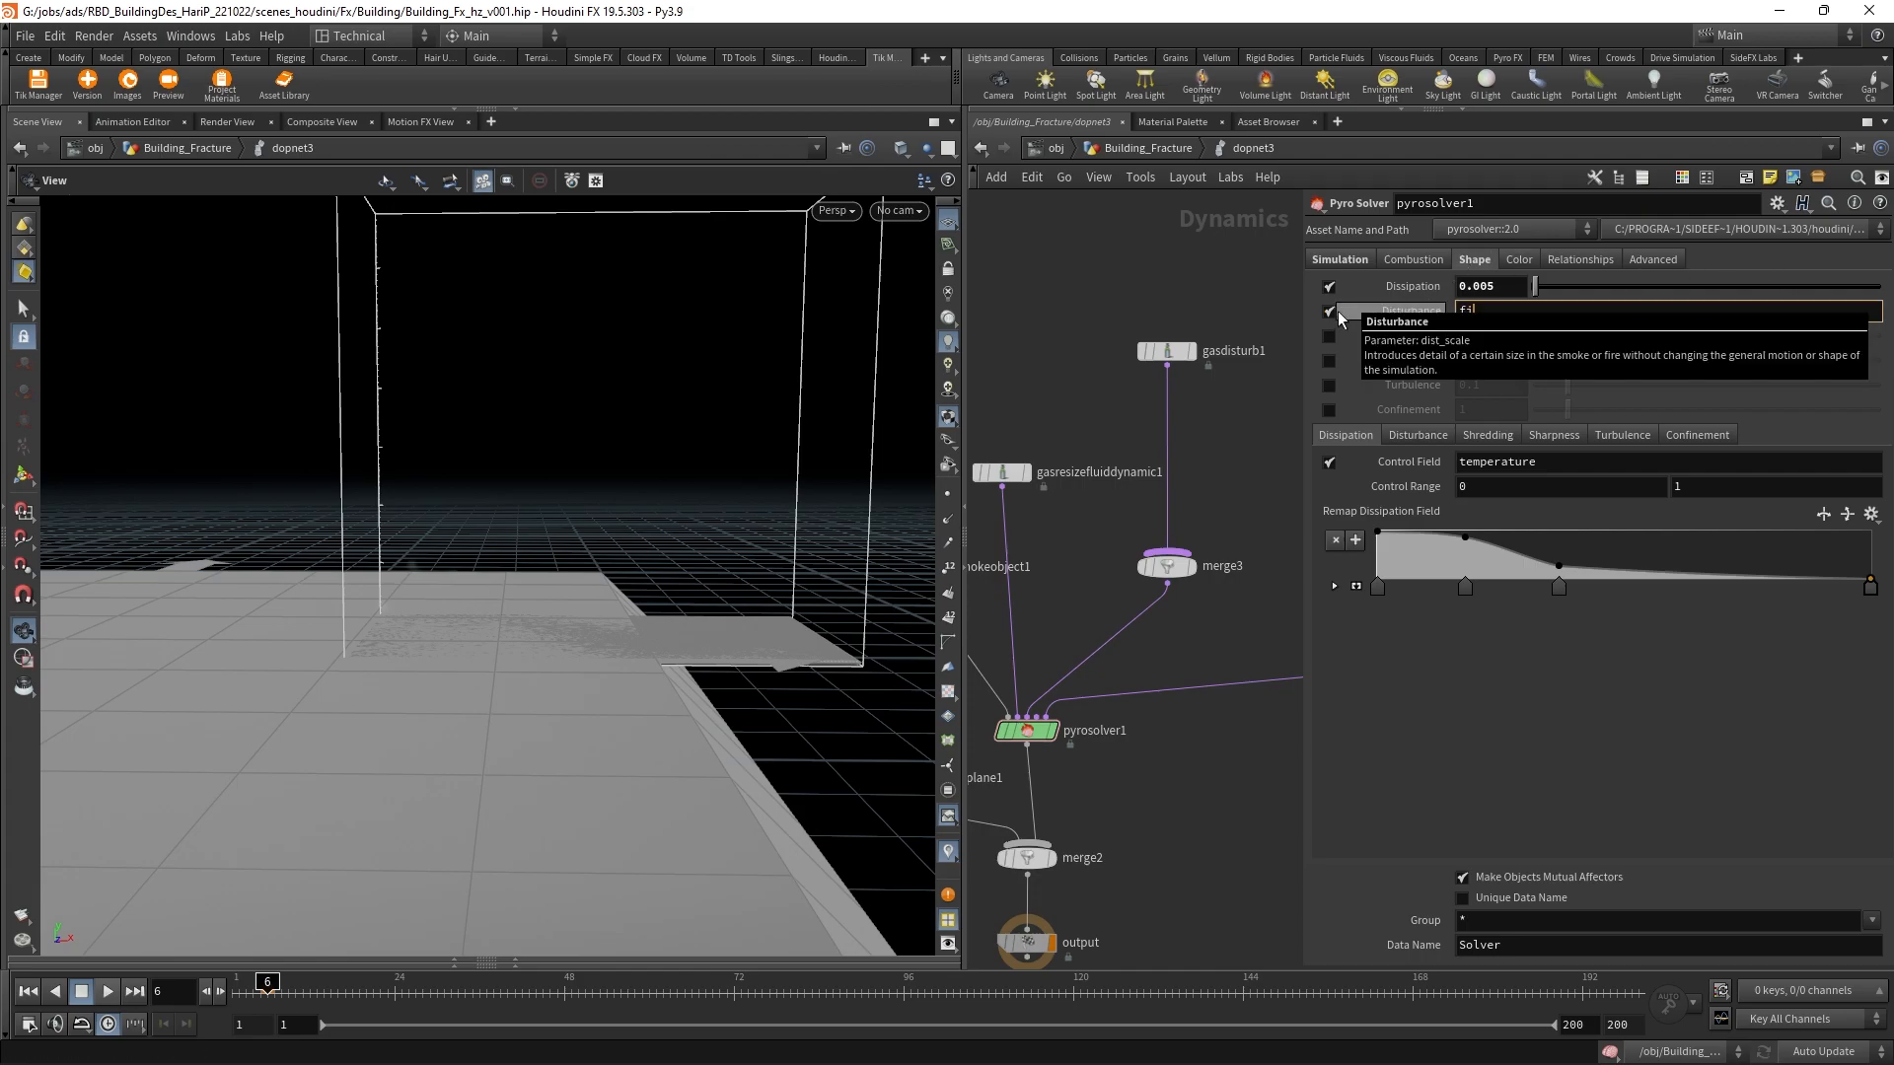
text((@Frame,20,35,1,0.03)
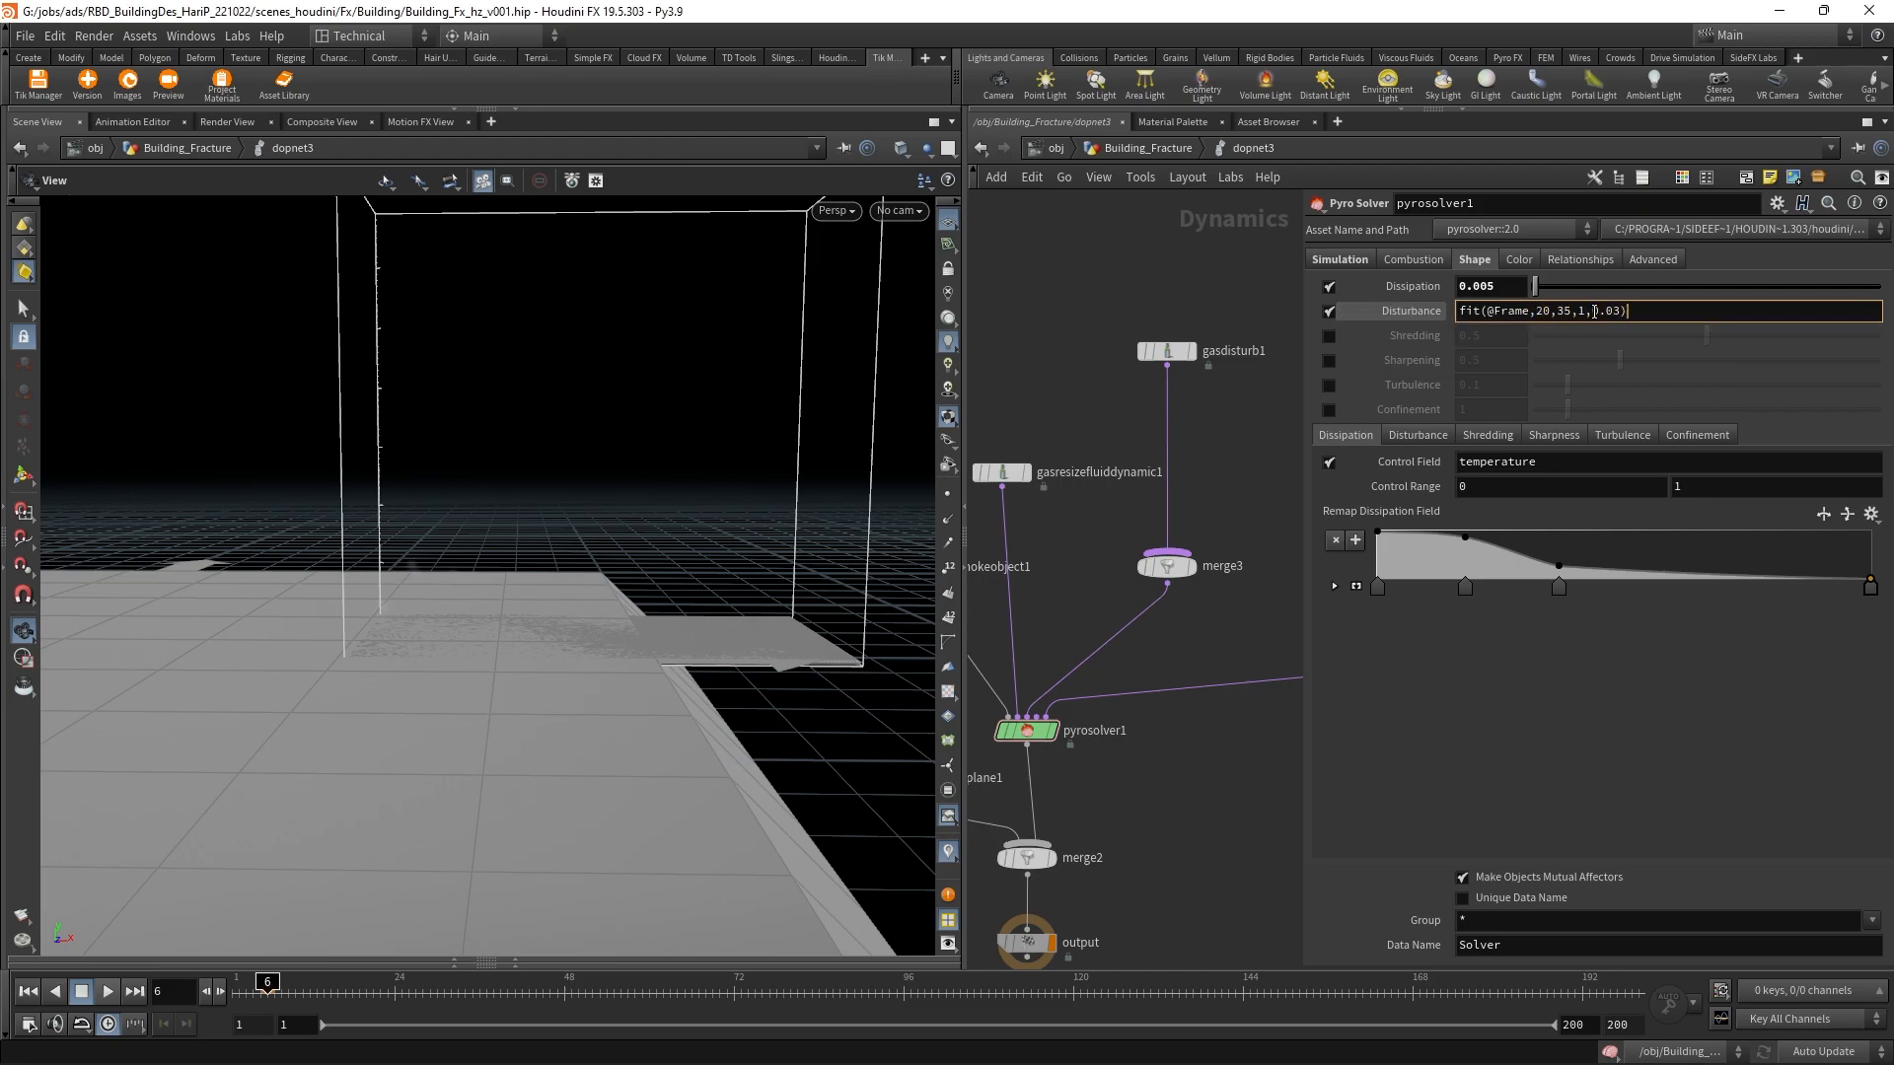
key(Return)
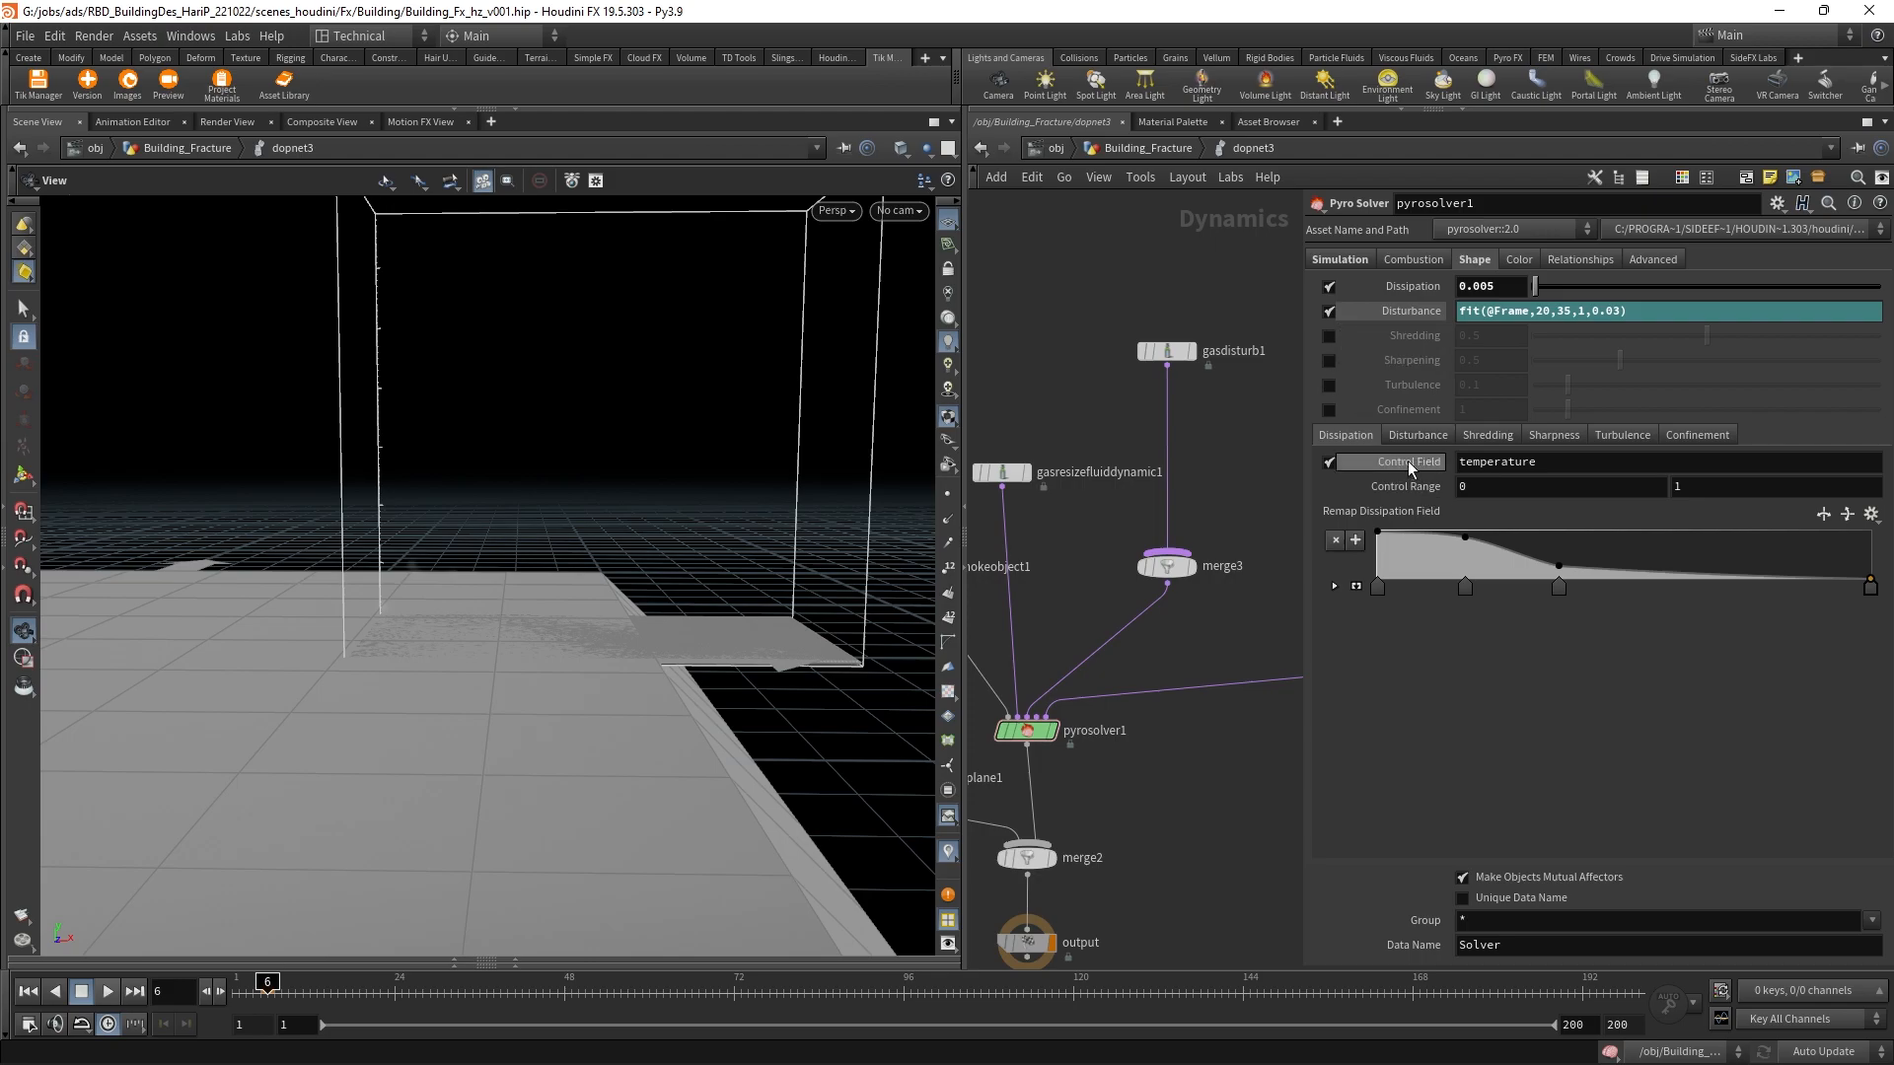
Step: Set the pyro solver's disturbance Cutoff to 2 and Block Size to 0.5
click(1404, 434)
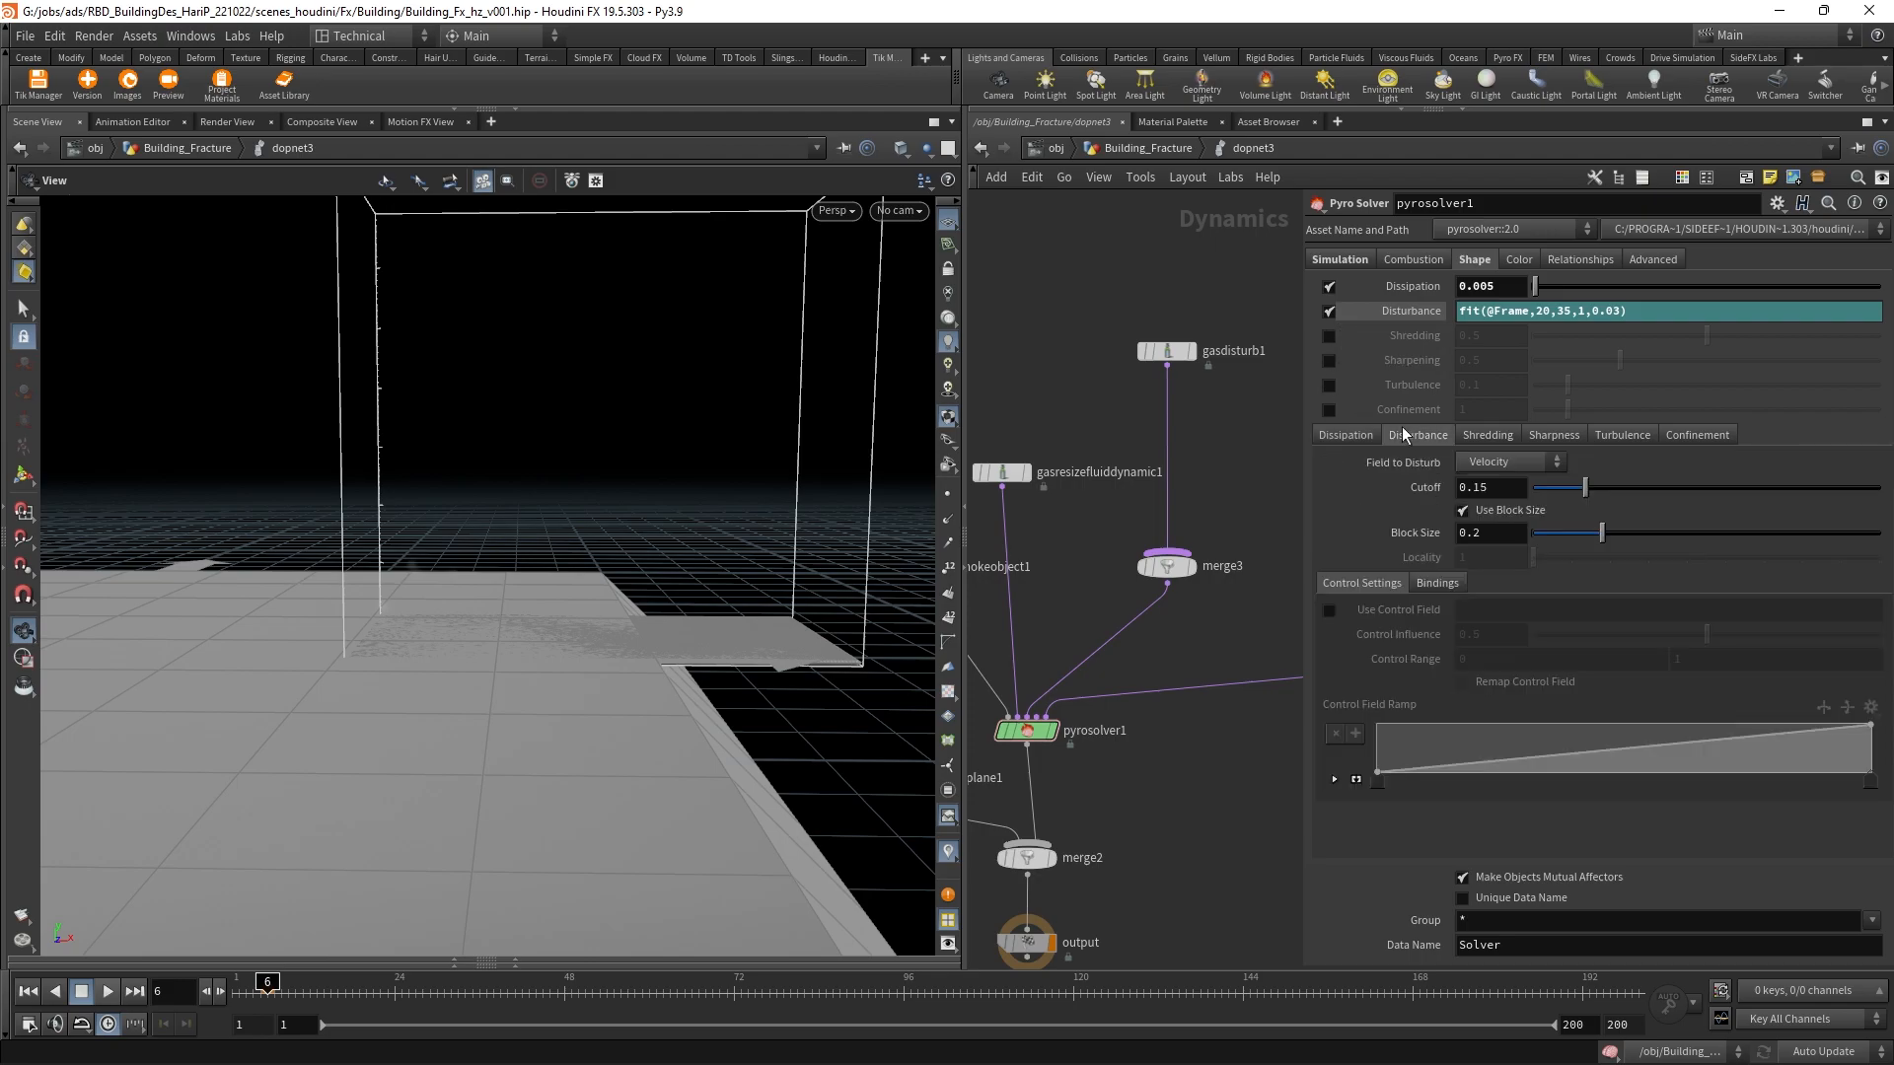
click(1451, 537)
text(0.5)
key(Return)
click(1335, 386)
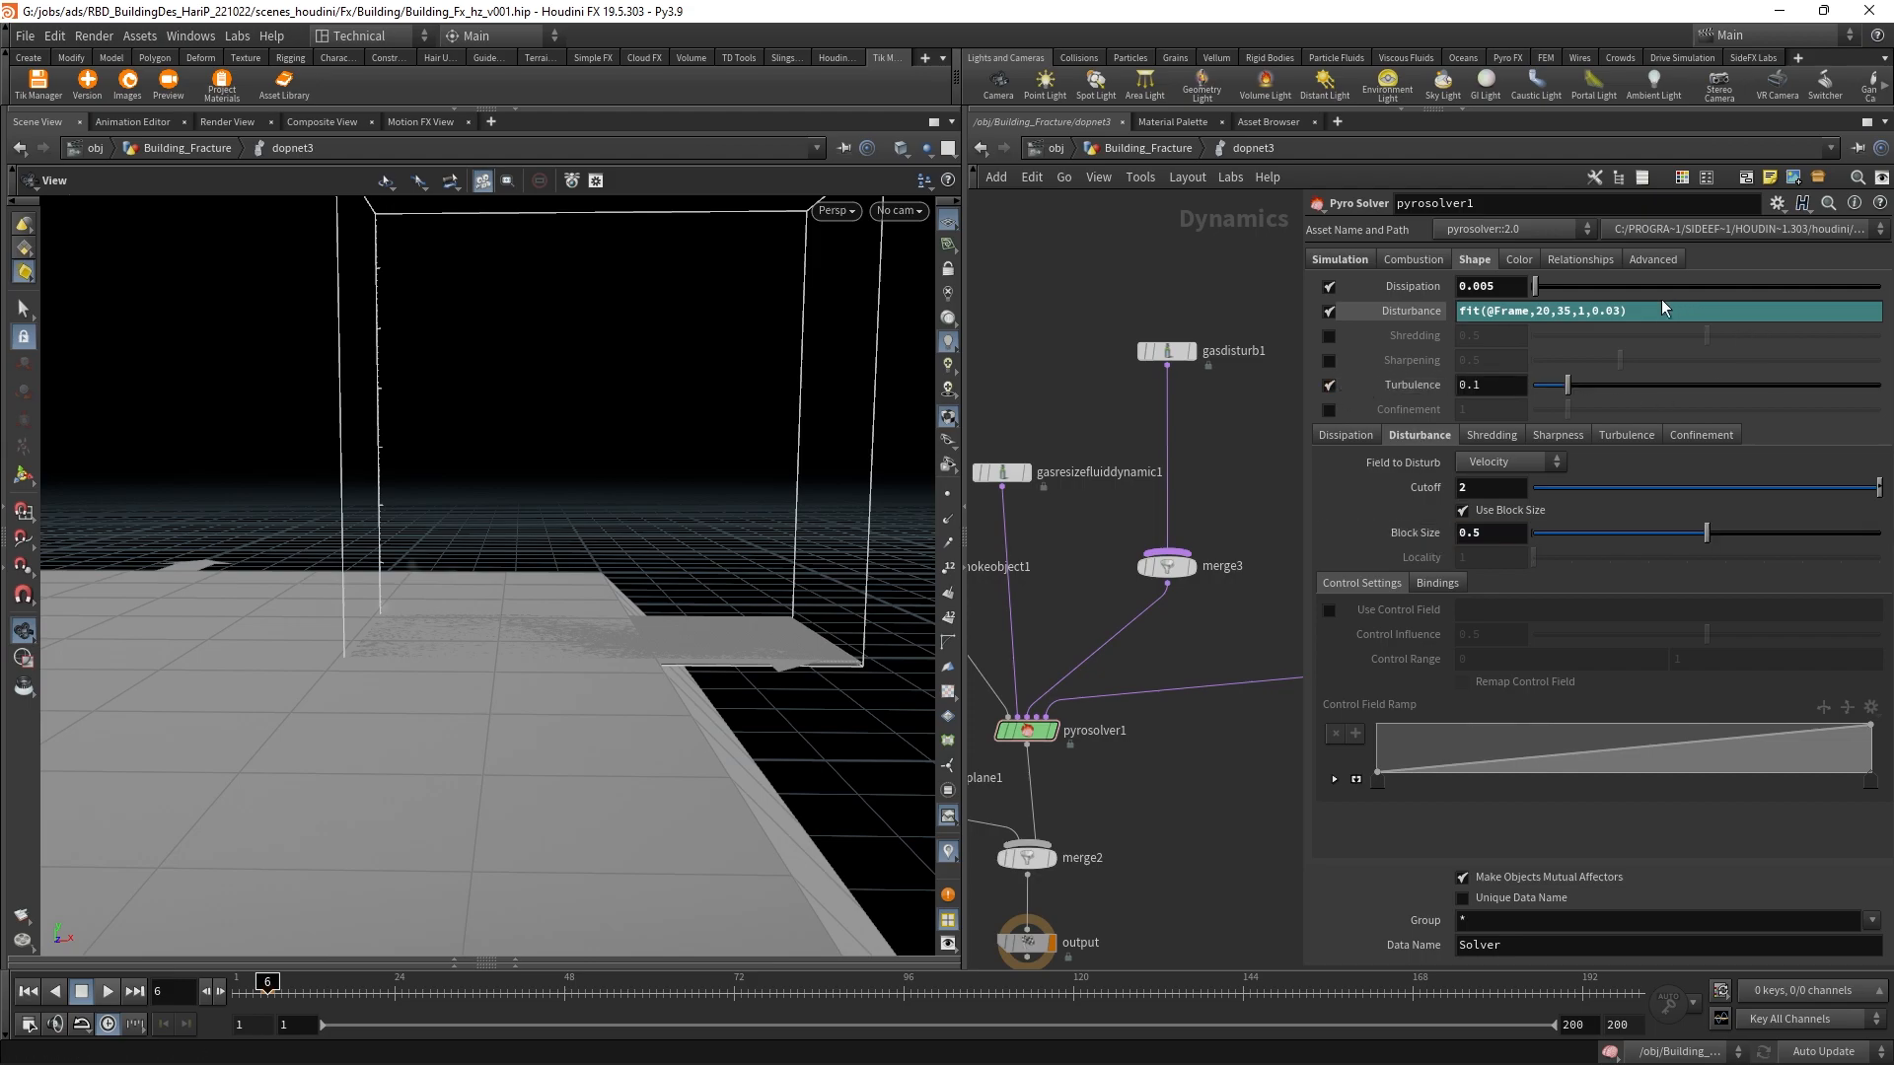
click(1487, 386)
text(fit(@Frame,20,35,1,0.03))
click(1545, 387)
key(BackSpace)
text(10,)
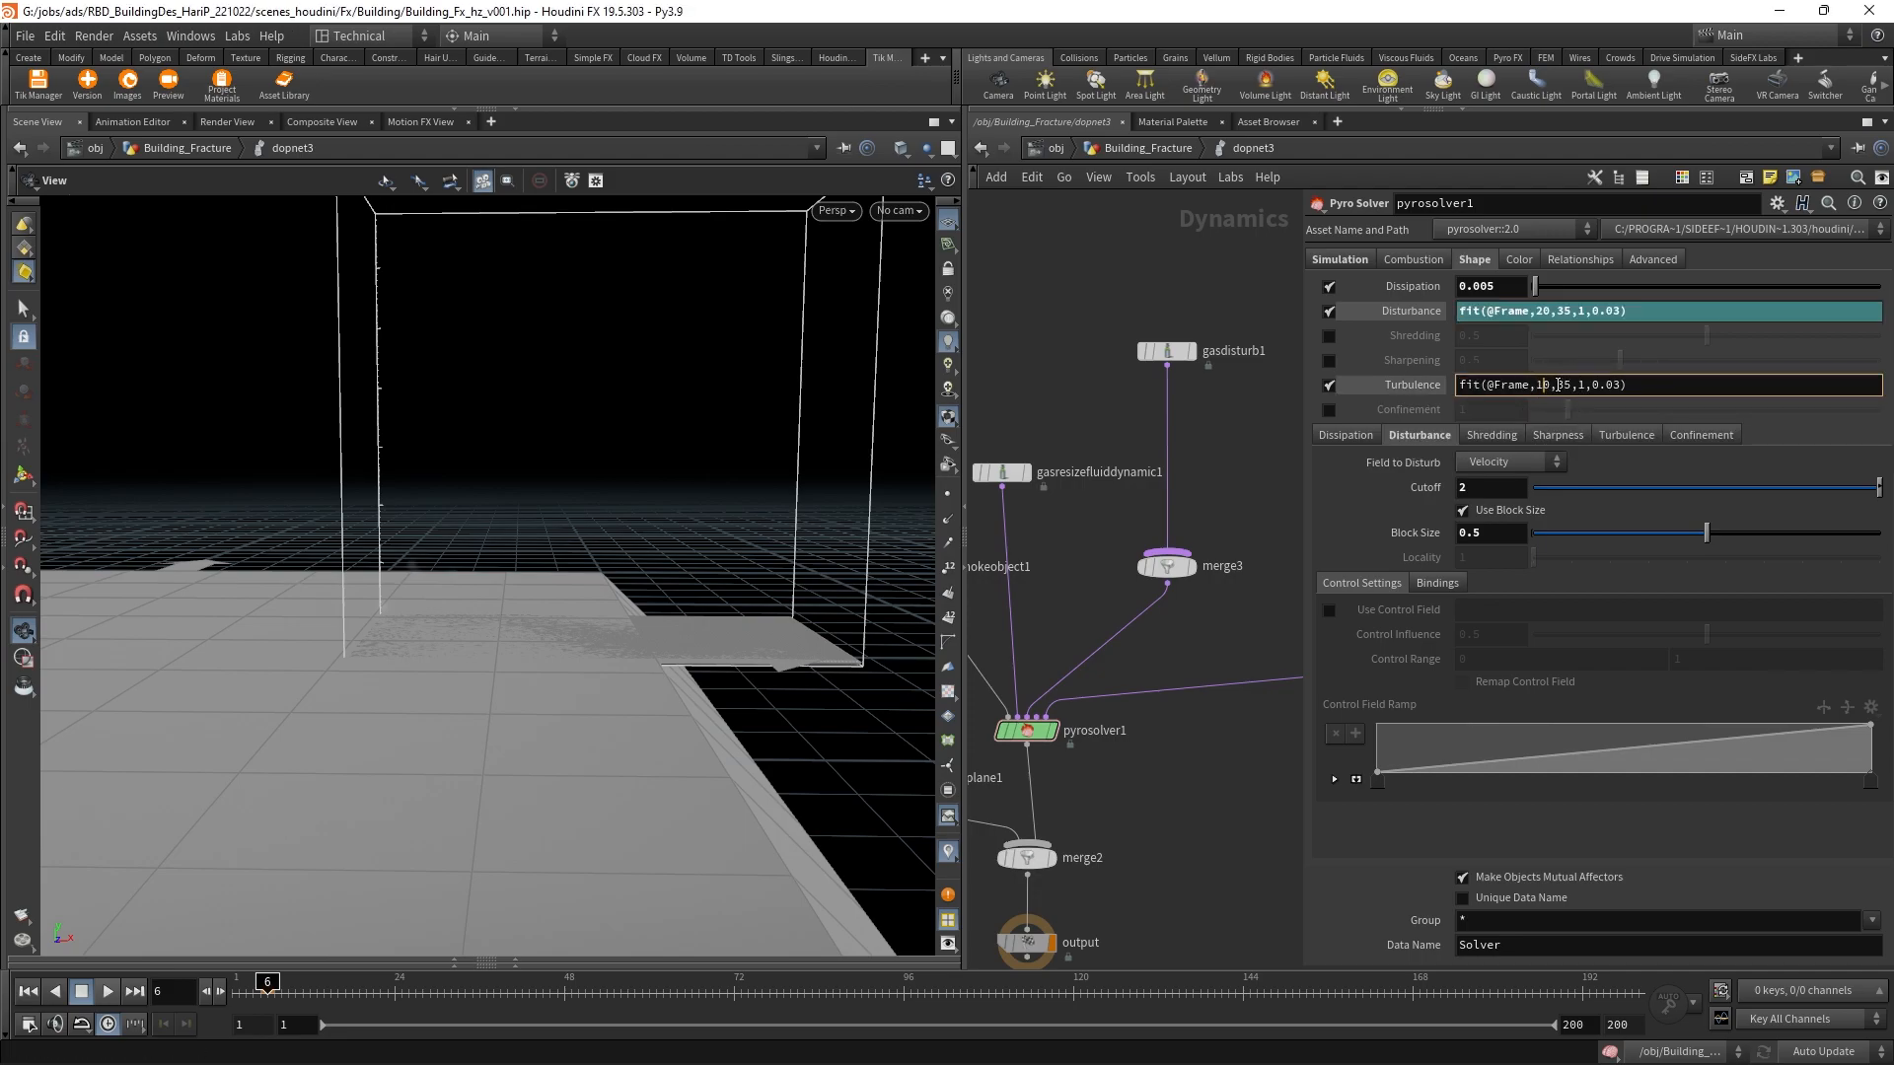
text(30)
double_click(1582, 385)
text(0.05,0.001)
Step: Set the turbulence Swirl Size to 2 and the detailed Turbulence value to 3
click(1593, 436)
click(1489, 462)
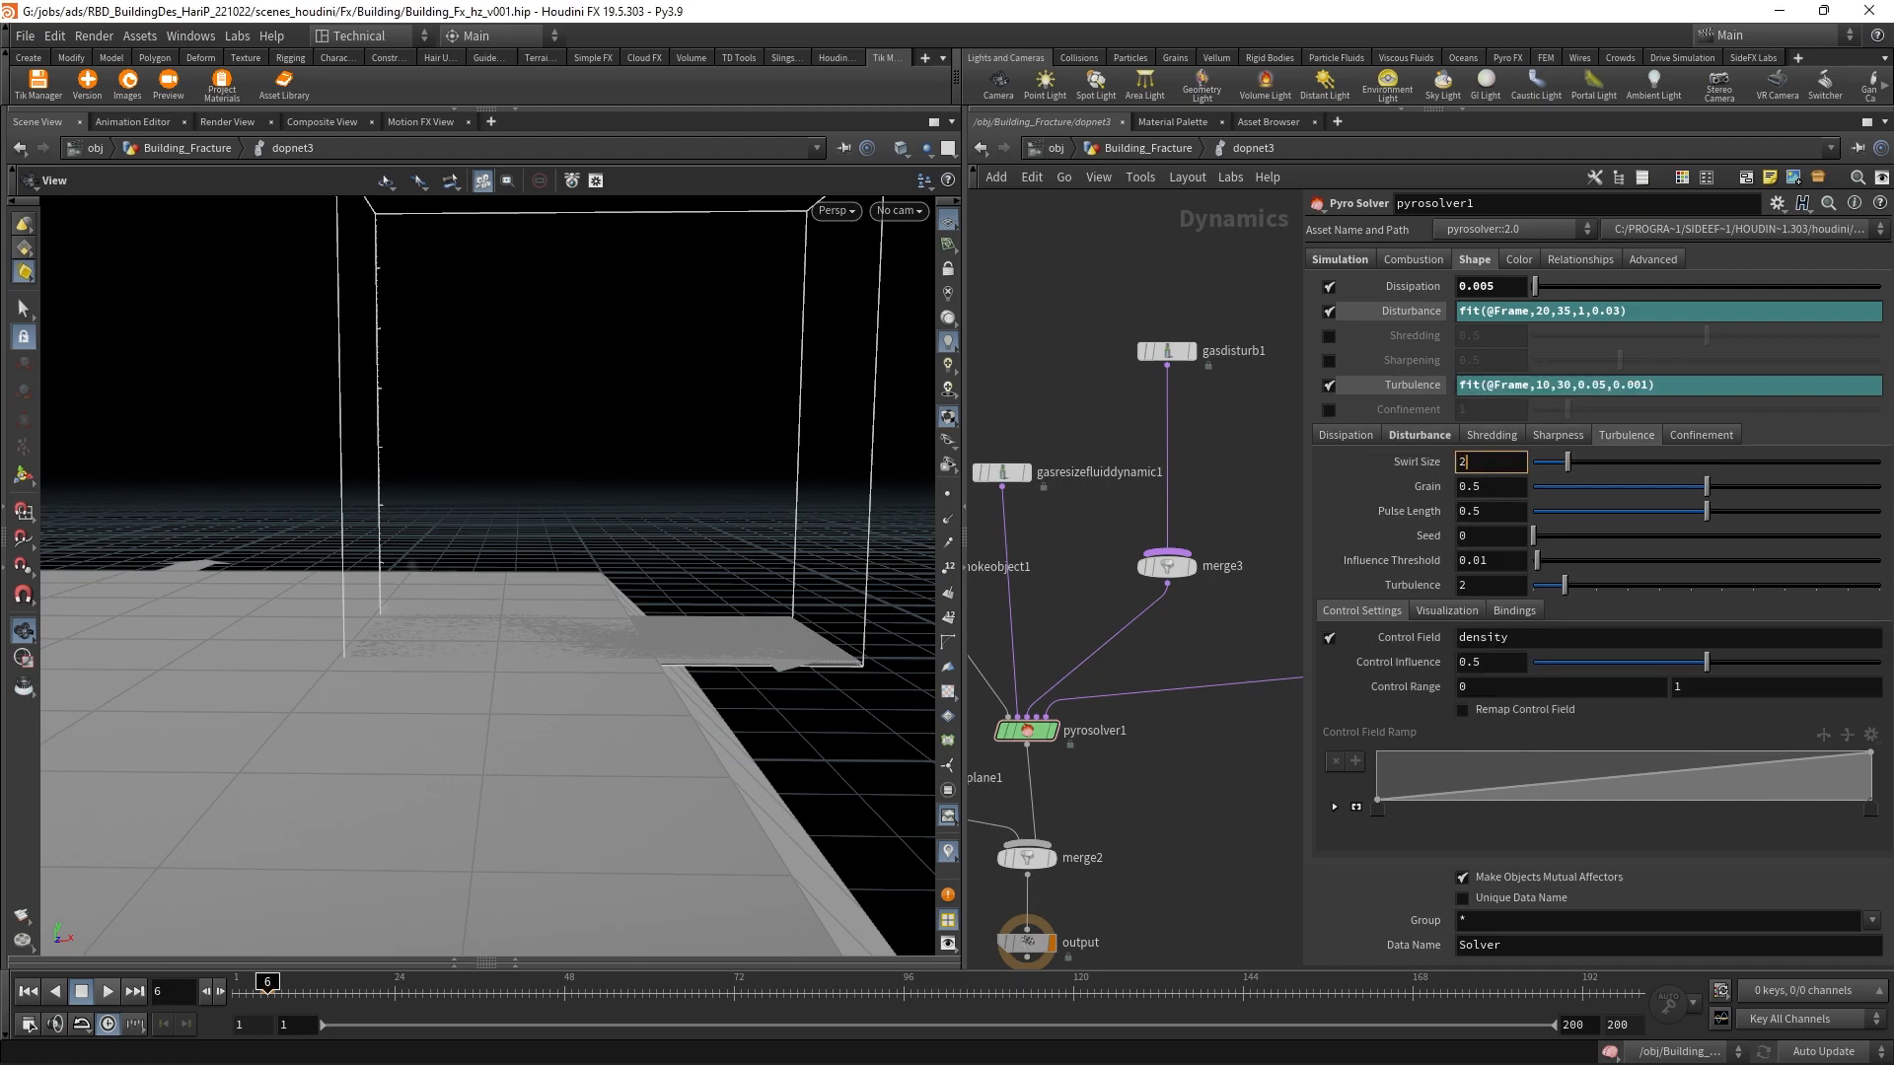
drag(1487, 585, 1408, 580)
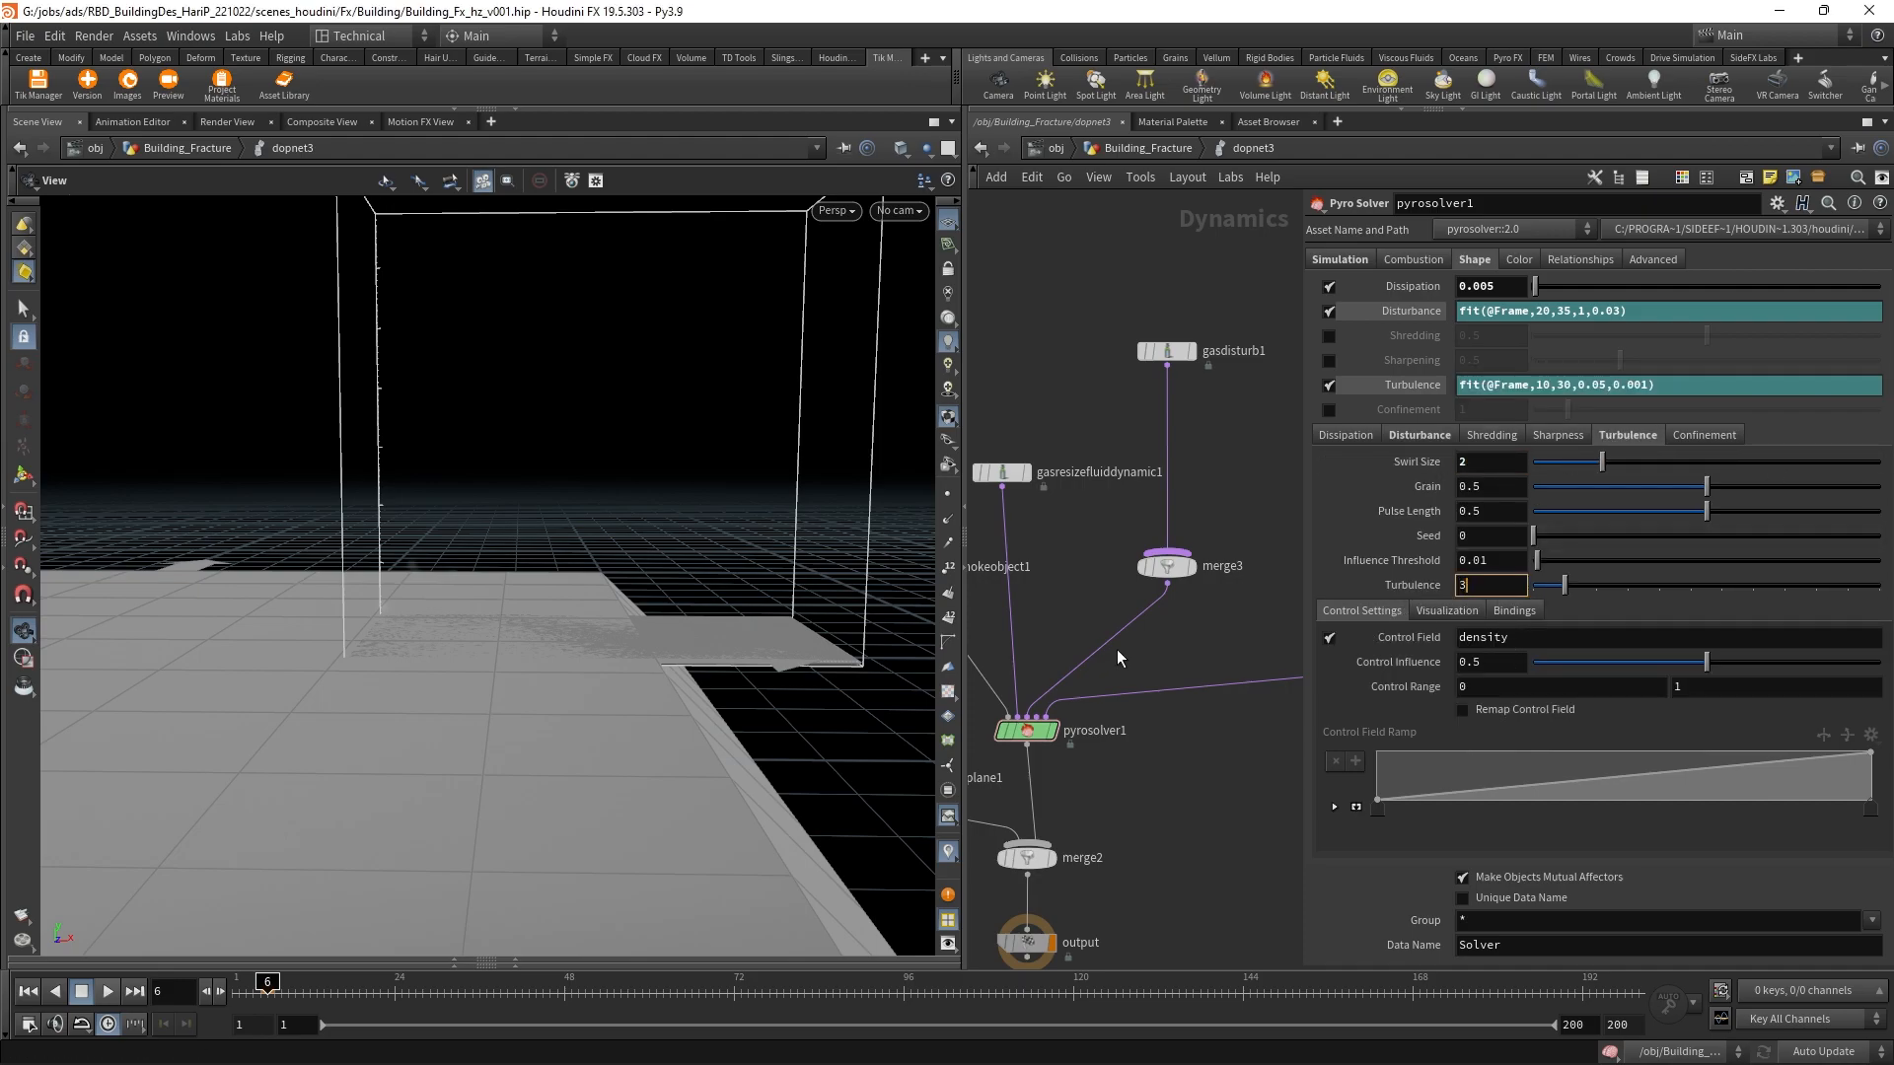
key(Return)
Step: Resimulate from the start frame and examine the dust with the new disturbance and turbulence
scroll(1214, 680, down, 3)
middle_drag(1217, 688, 1221, 637)
scroll(1110, 616, down, 2)
click(258, 991)
click(108, 991)
middle_drag(320, 726, 264, 906)
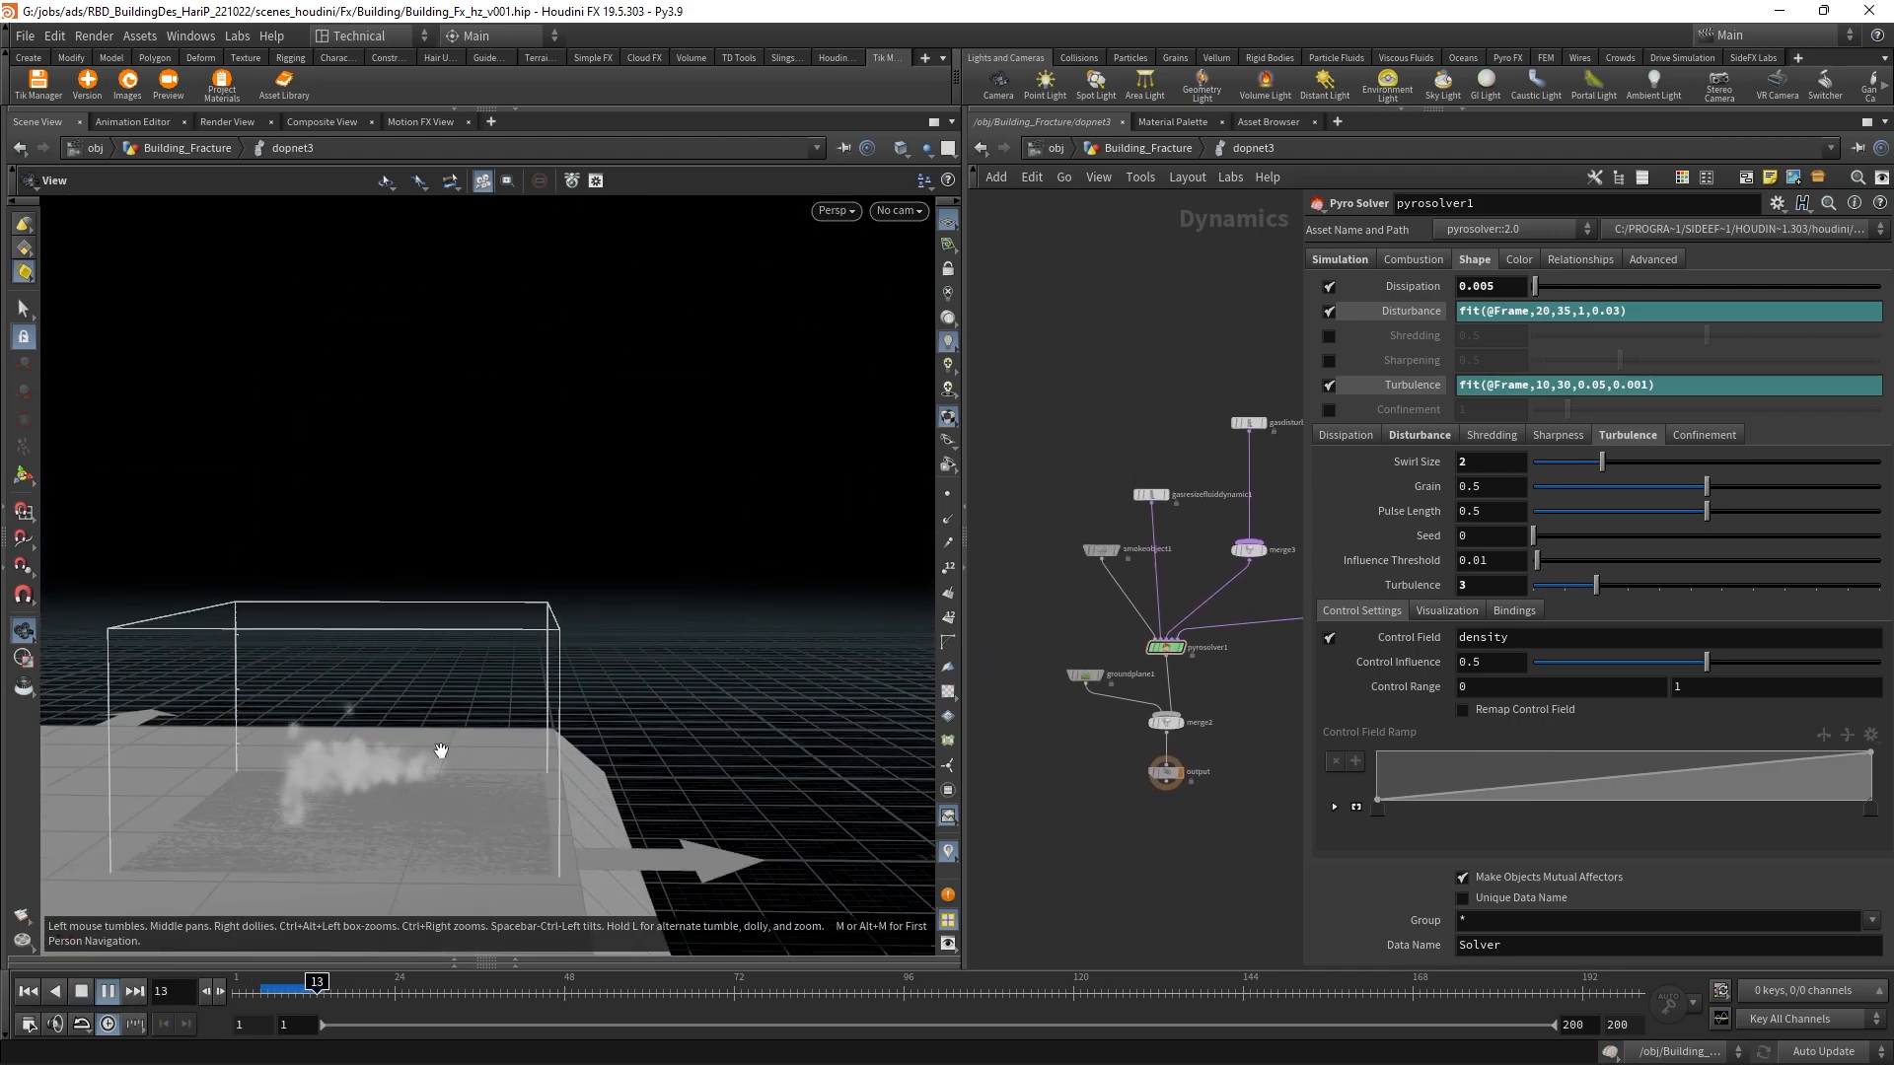
drag(441, 750, 444, 733)
Step: Turn off the smoke object's Collision guide and adjust the viewport's volume display settings in the geometry display options
drag(1052, 526, 1123, 592)
click(260, 991)
click(1327, 685)
key(d)
click(211, 338)
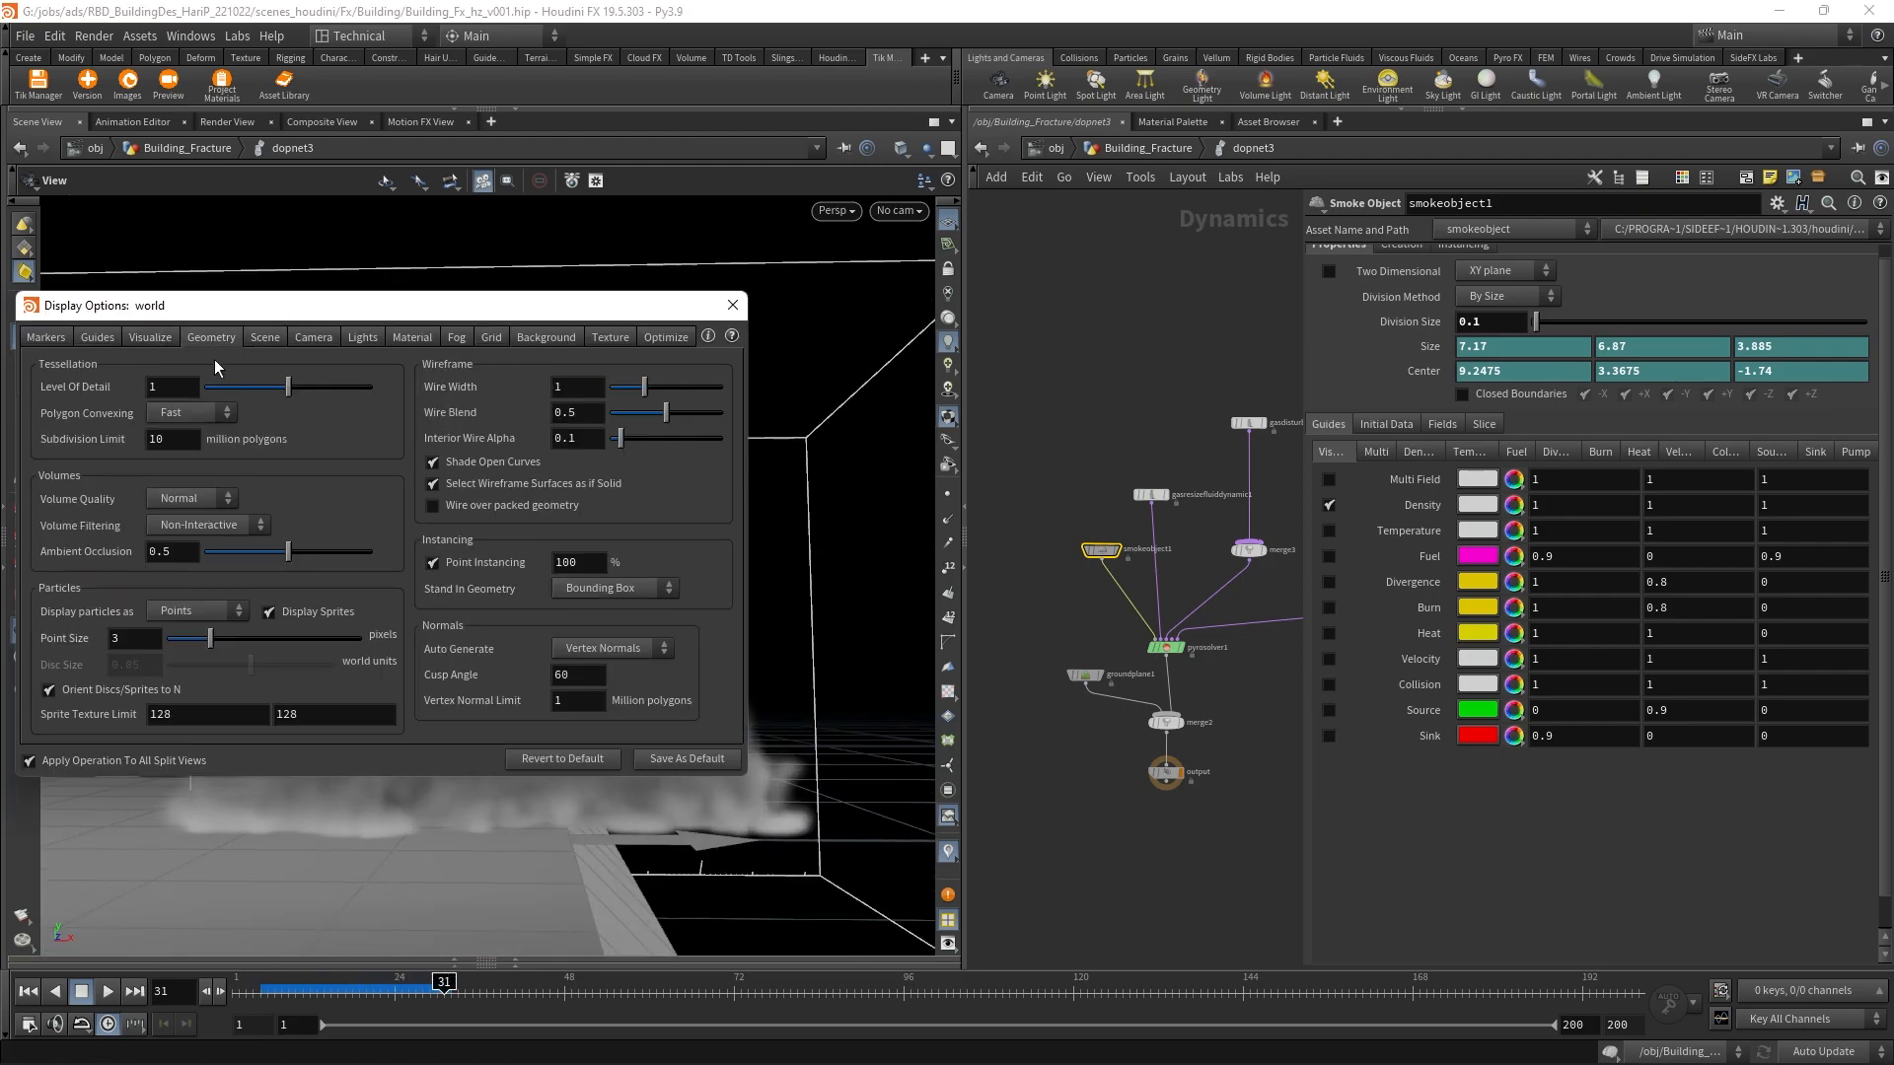
click(203, 549)
click(733, 305)
Step: Play the simulation again and examine the dust plume from several angles around frame 43
drag(474, 770, 829, 730)
click(293, 992)
click(108, 992)
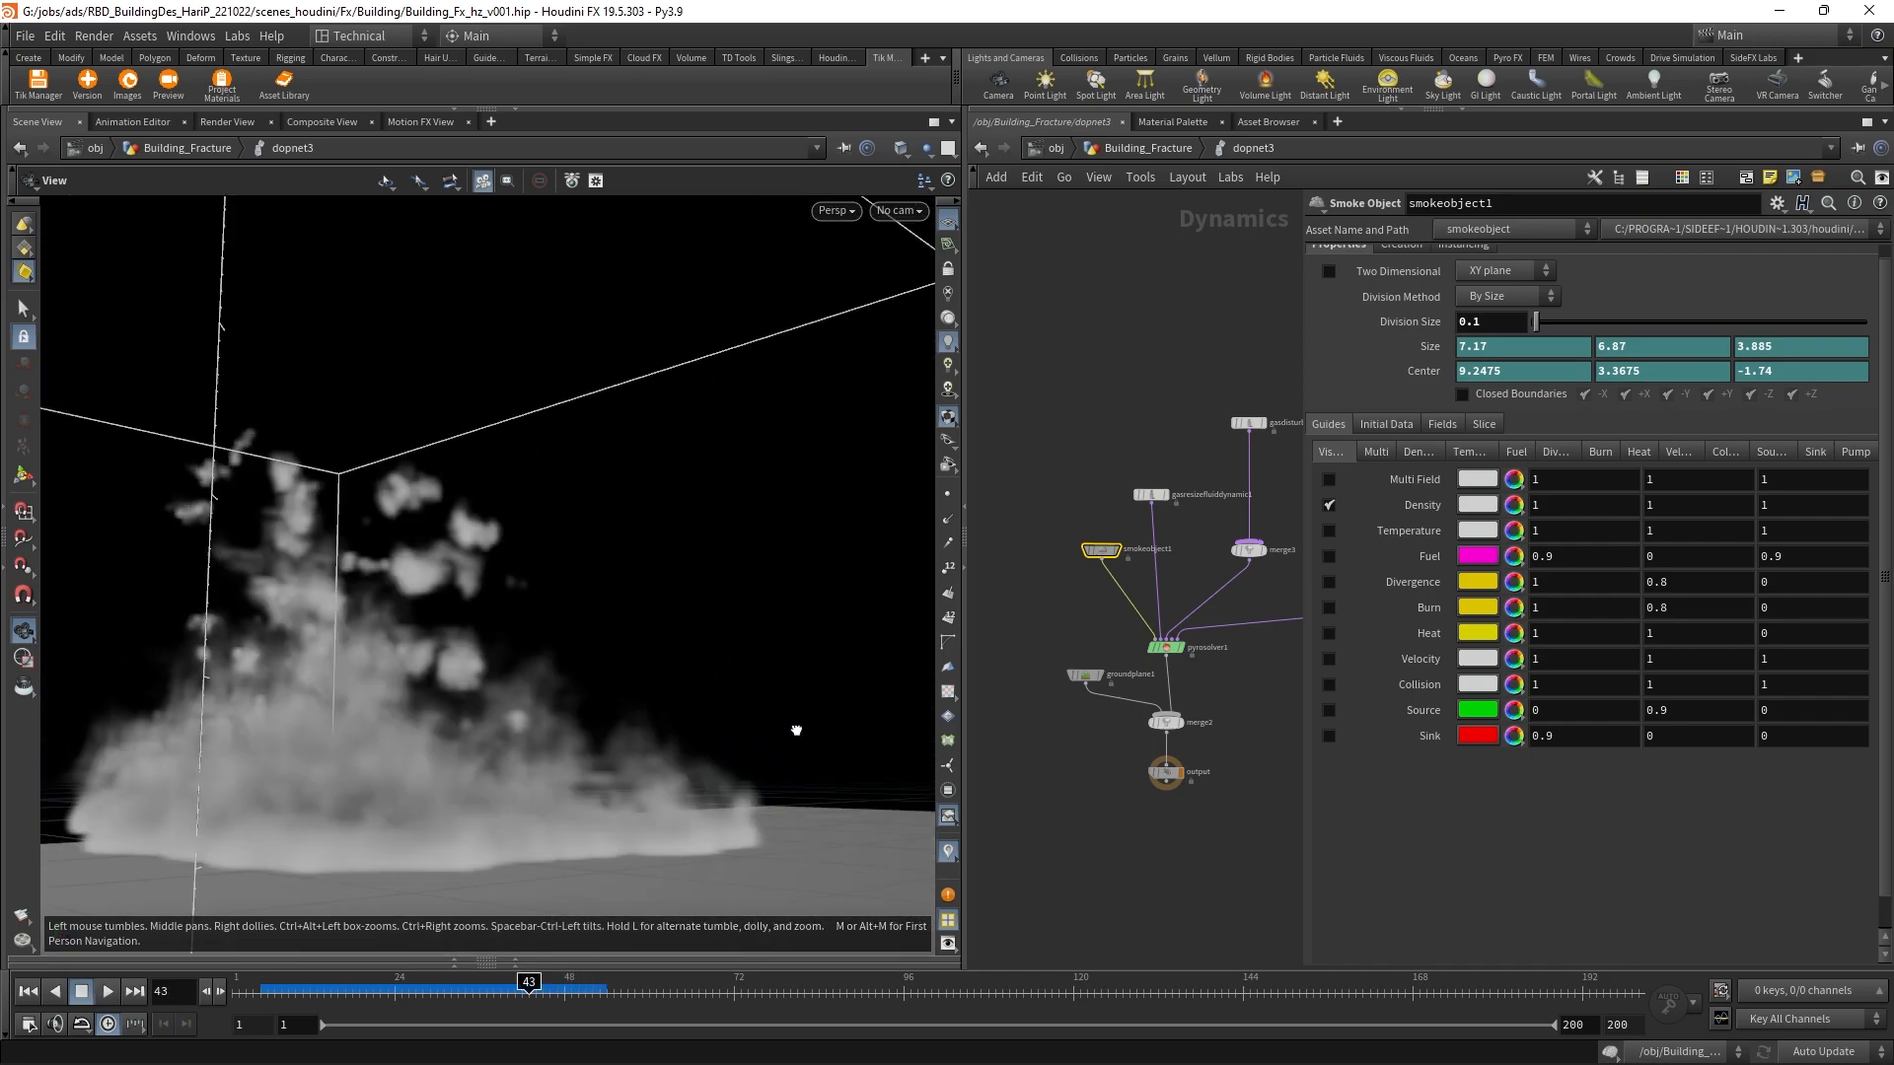
drag(796, 731, 296, 718)
scroll(1136, 609, up, 3)
Step: Reconnect the second volume source to merge1 and resimulate from frame 5
middle_drag(1137, 608, 803, 545)
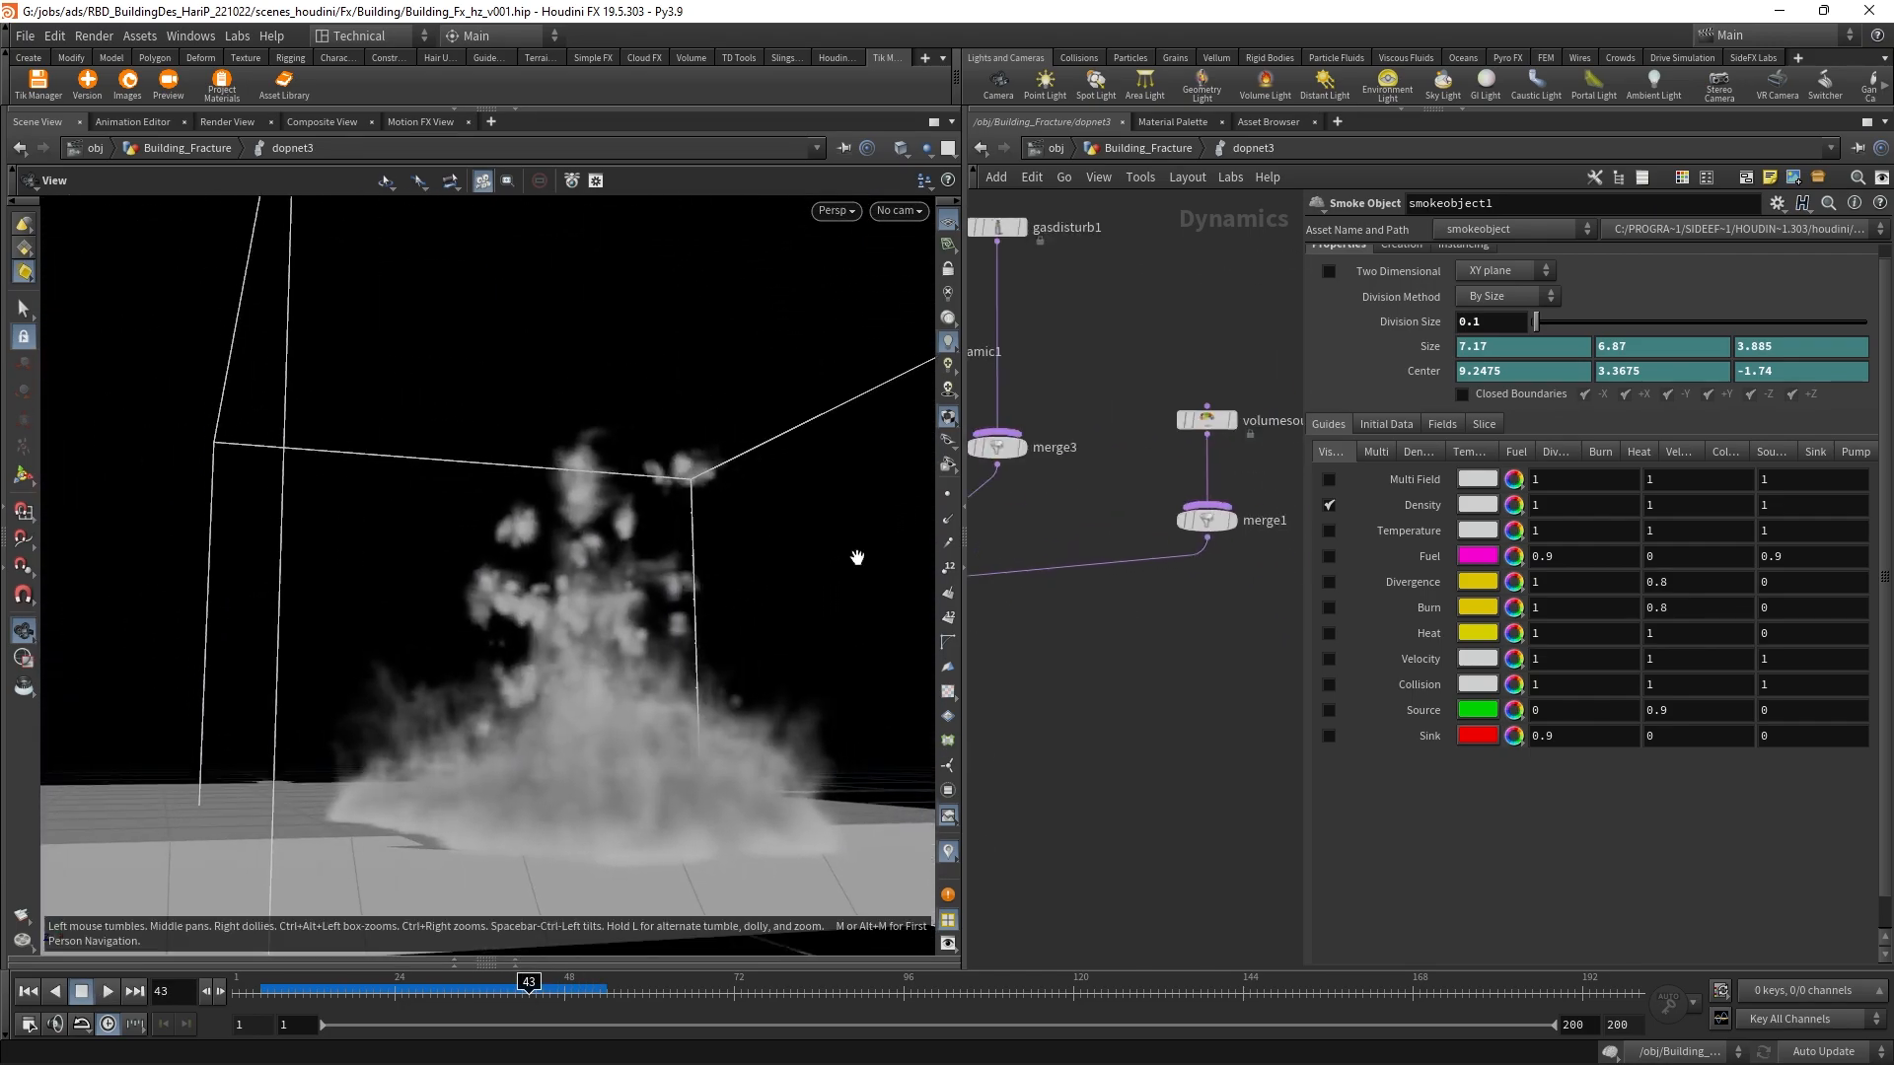
scroll(1087, 582, down, 3)
drag(1237, 509, 1141, 545)
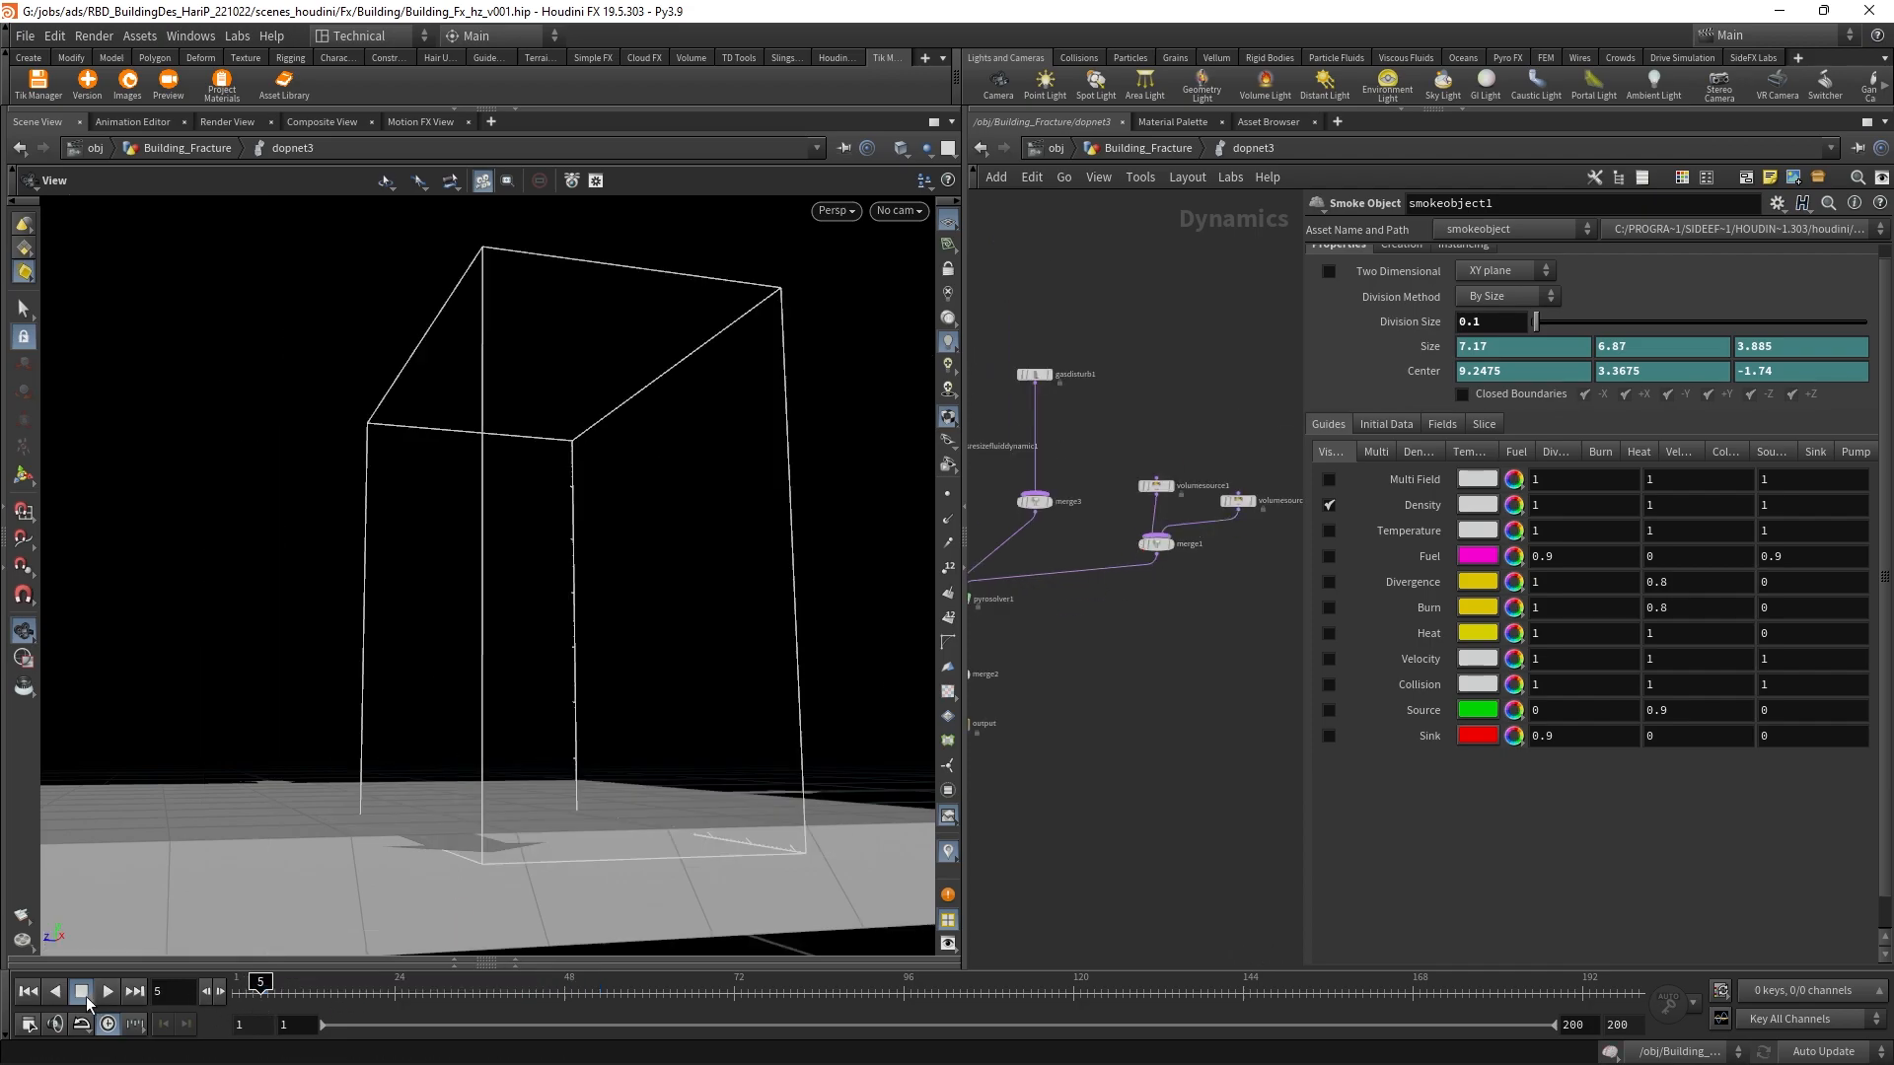
click(107, 995)
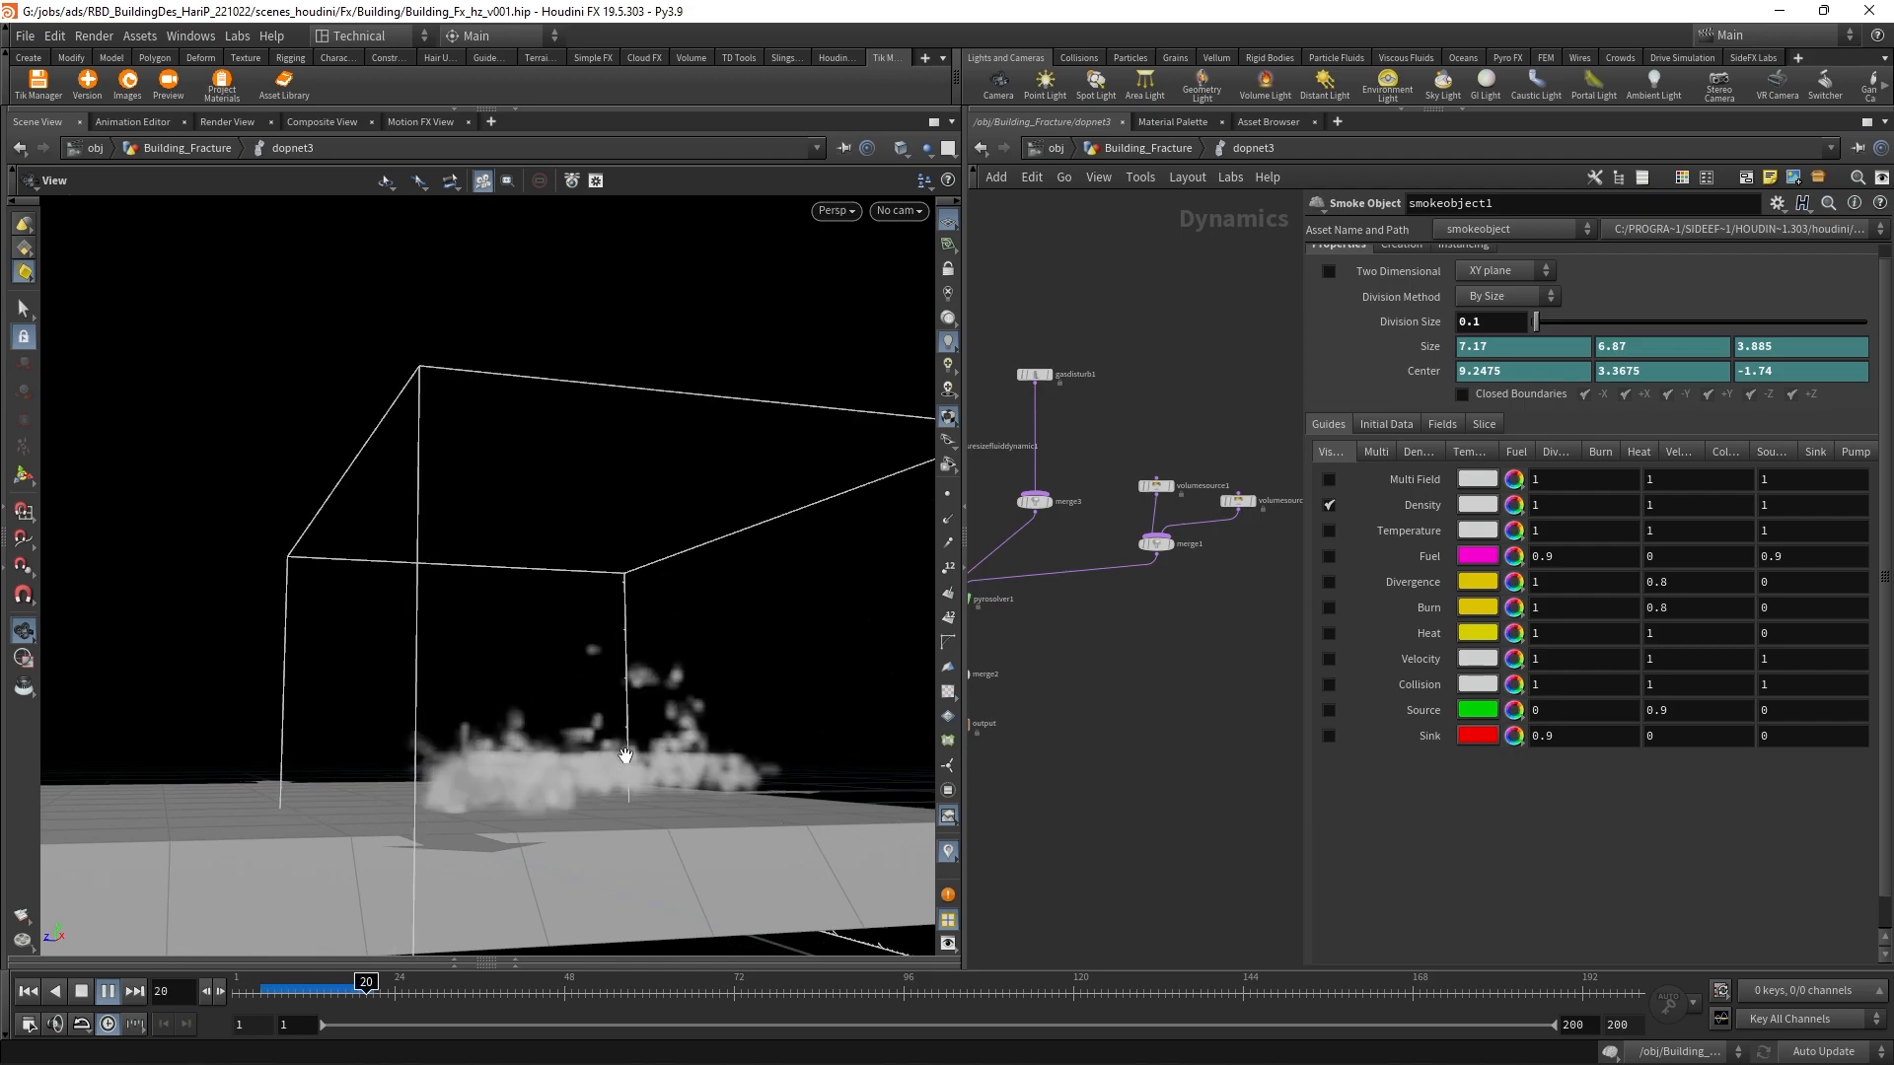
drag(432, 989, 408, 989)
drag(533, 780, 592, 750)
Step: Hide the ground plane object and examine the framed dust up to frame 36
middle_drag(981, 616, 1300, 675)
click(1183, 684)
key(space+g)
drag(640, 676, 632, 636)
drag(408, 990, 481, 990)
drag(625, 680, 632, 636)
Step: Set the Smoke Object's Division Size to 0.08 and move the timeline back to frame 6
scroll(1221, 582, up, 4)
drag(1192, 539, 1101, 560)
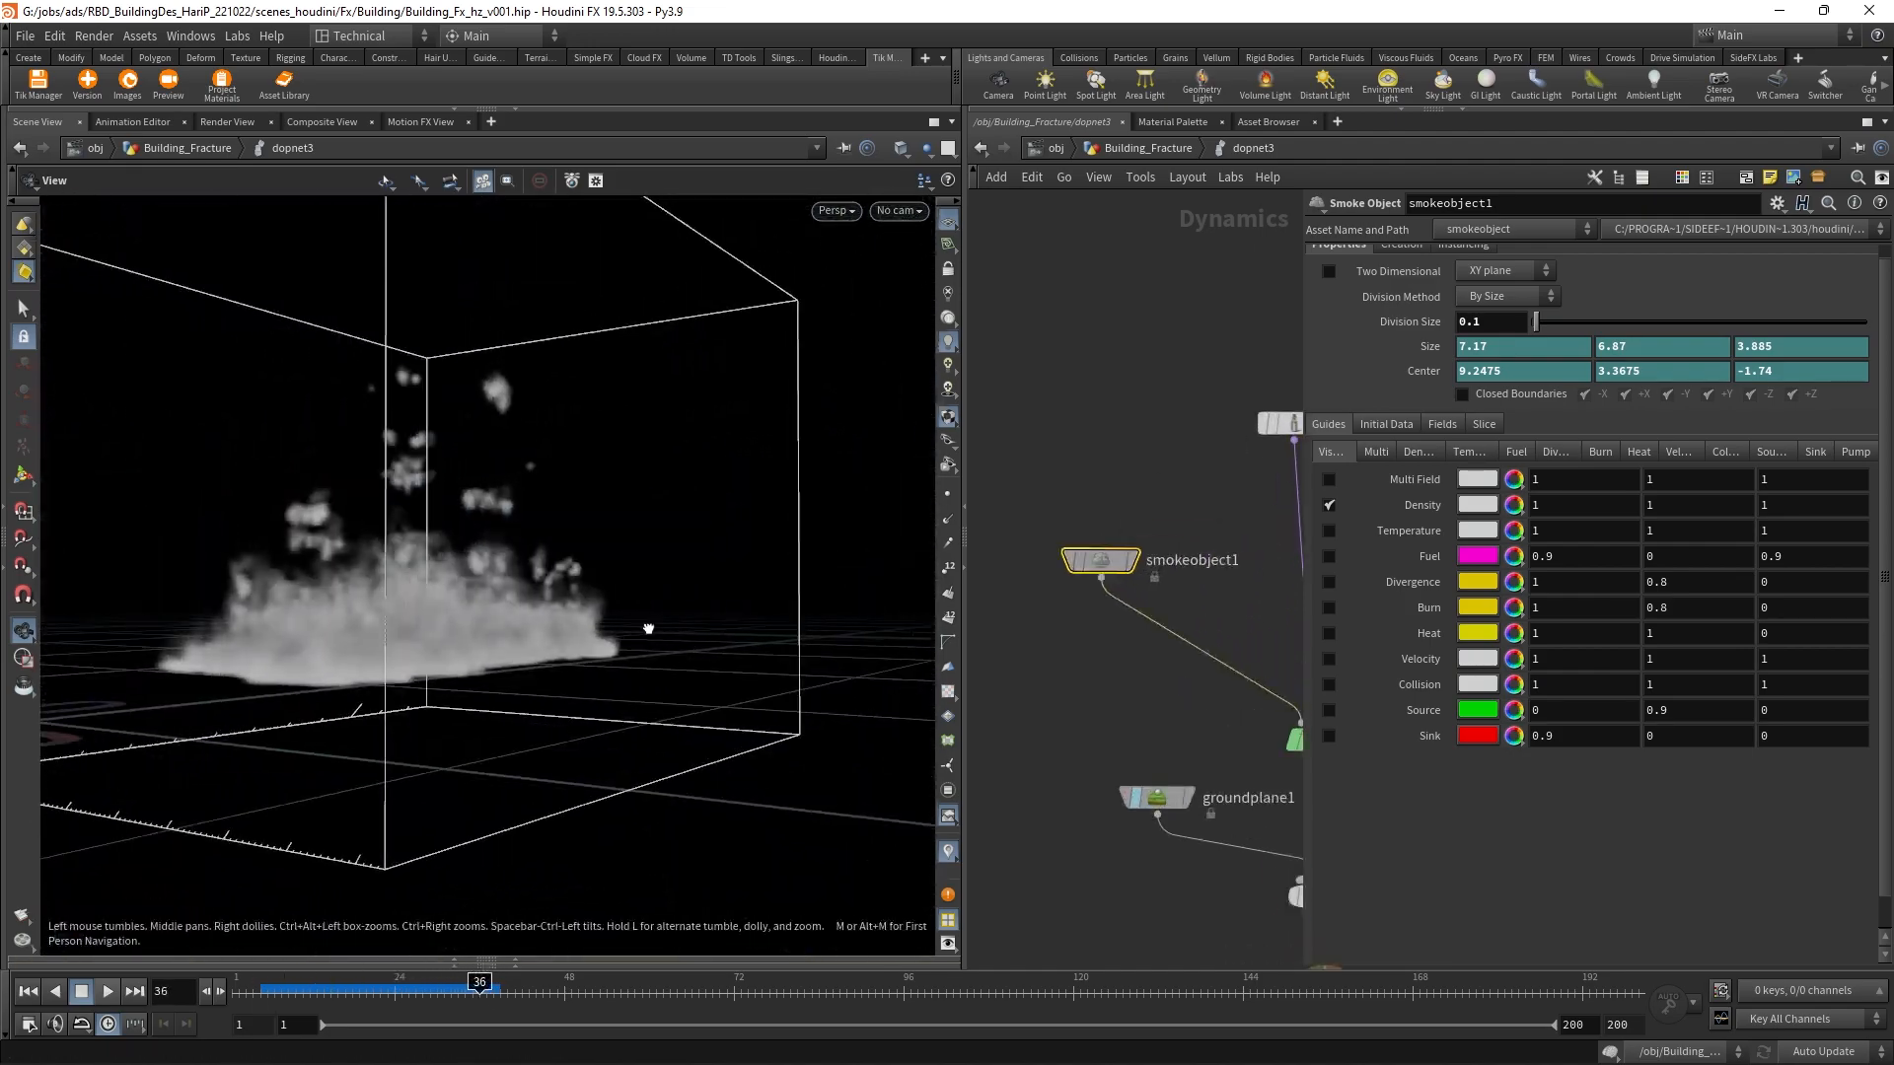
drag(655, 626, 582, 614)
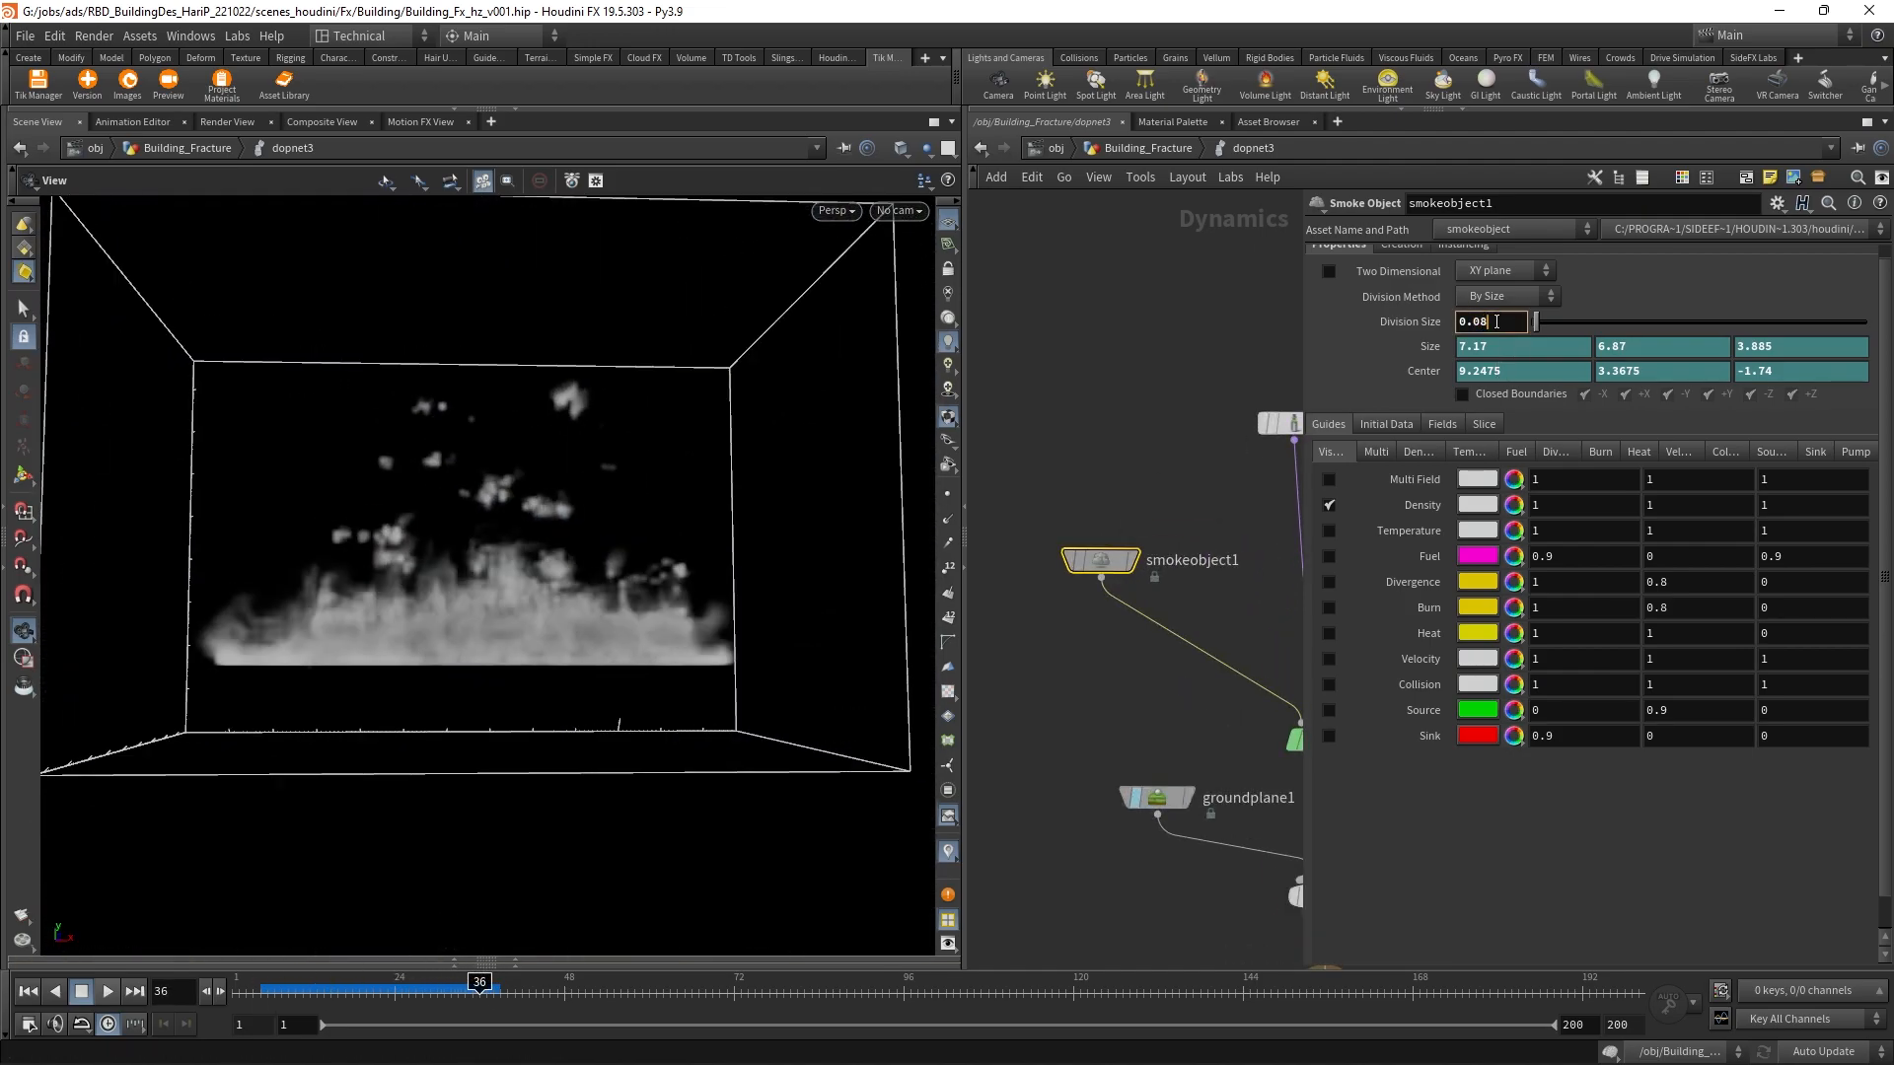
mouse_move(276, 993)
mouse_down()
mouse_move(238, 976)
mouse_move(269, 973)
mouse_up()
Step: Return to the Building_Fracture network and add a DOP Import Fields node below dopnet3
click(1152, 155)
scroll(1167, 591, down, 3)
middle_drag(1171, 653, 1122, 601)
scroll(1174, 572, down, 2)
key(Tab)
text(doop im)
key(BackSpace)
key(BackSpace)
key(BackSpace)
key(BackSpace)
key(BackSpace)
key(BackSpace)
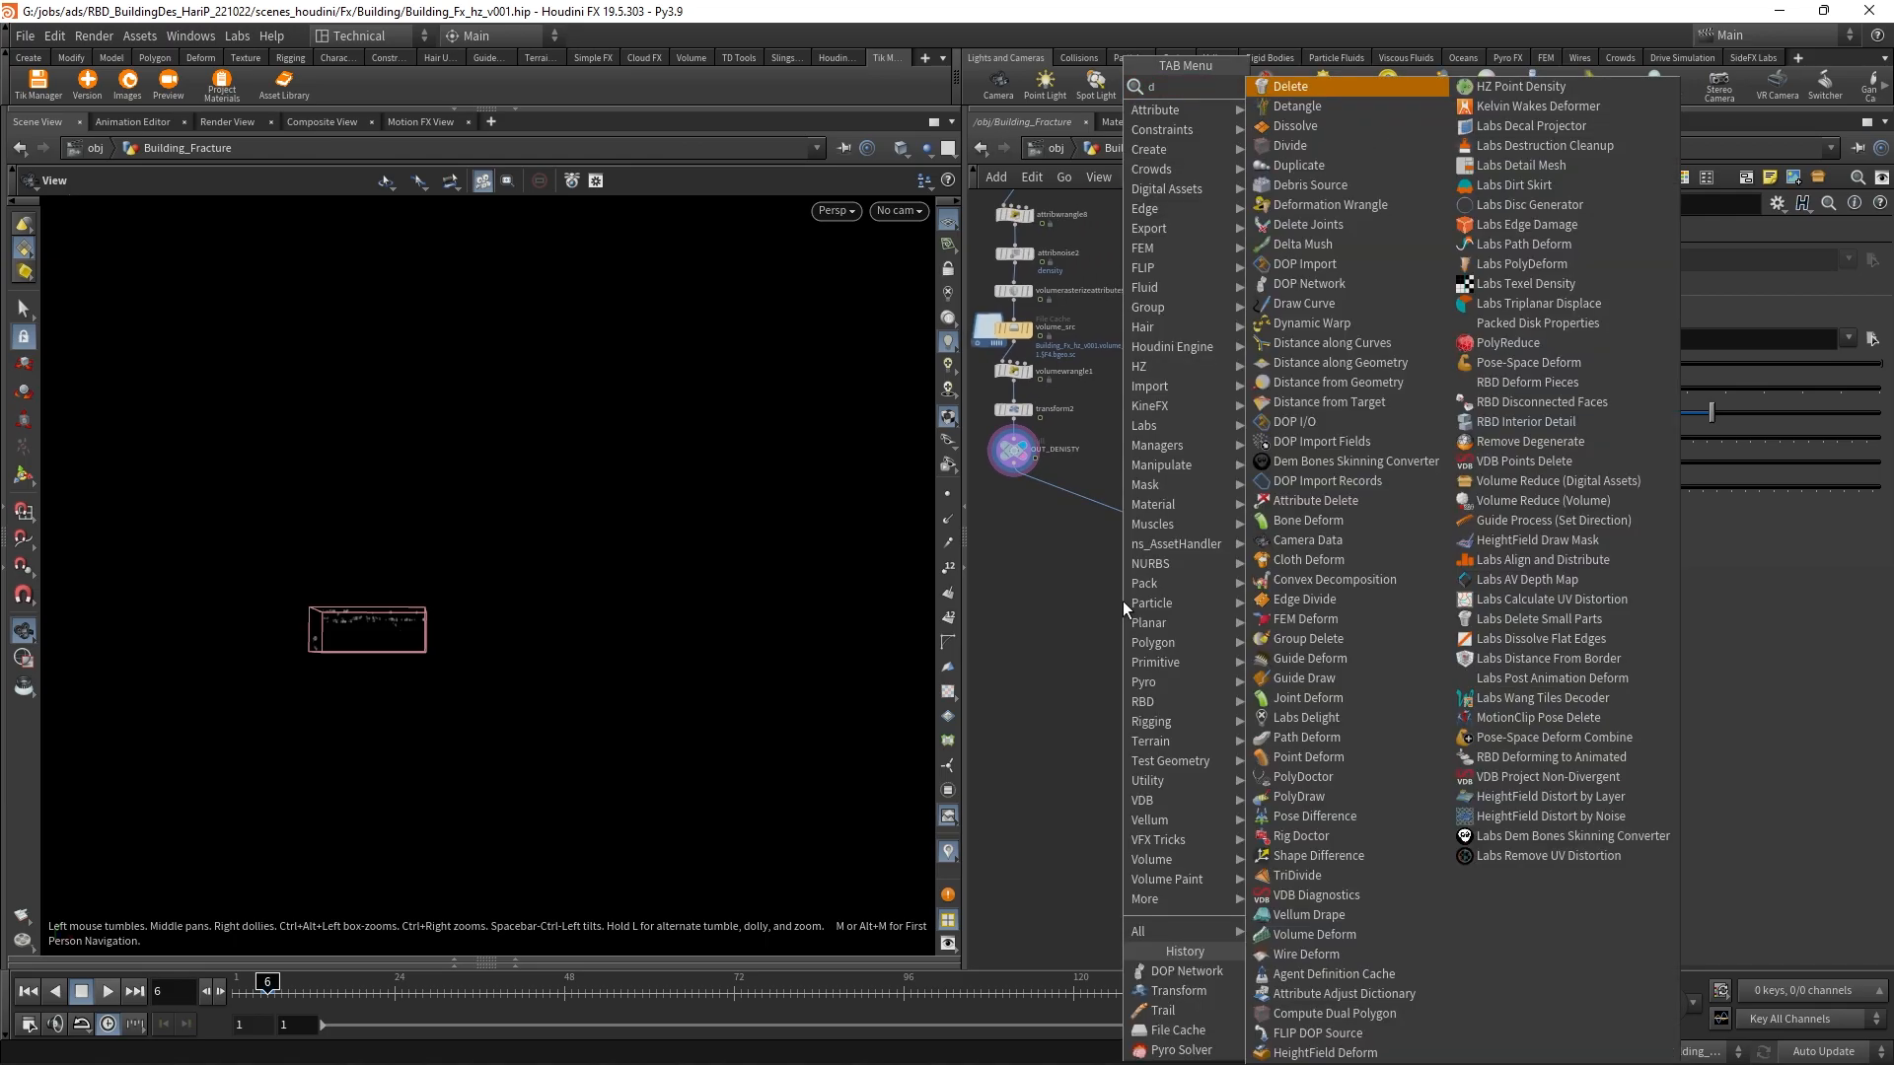
text(op im)
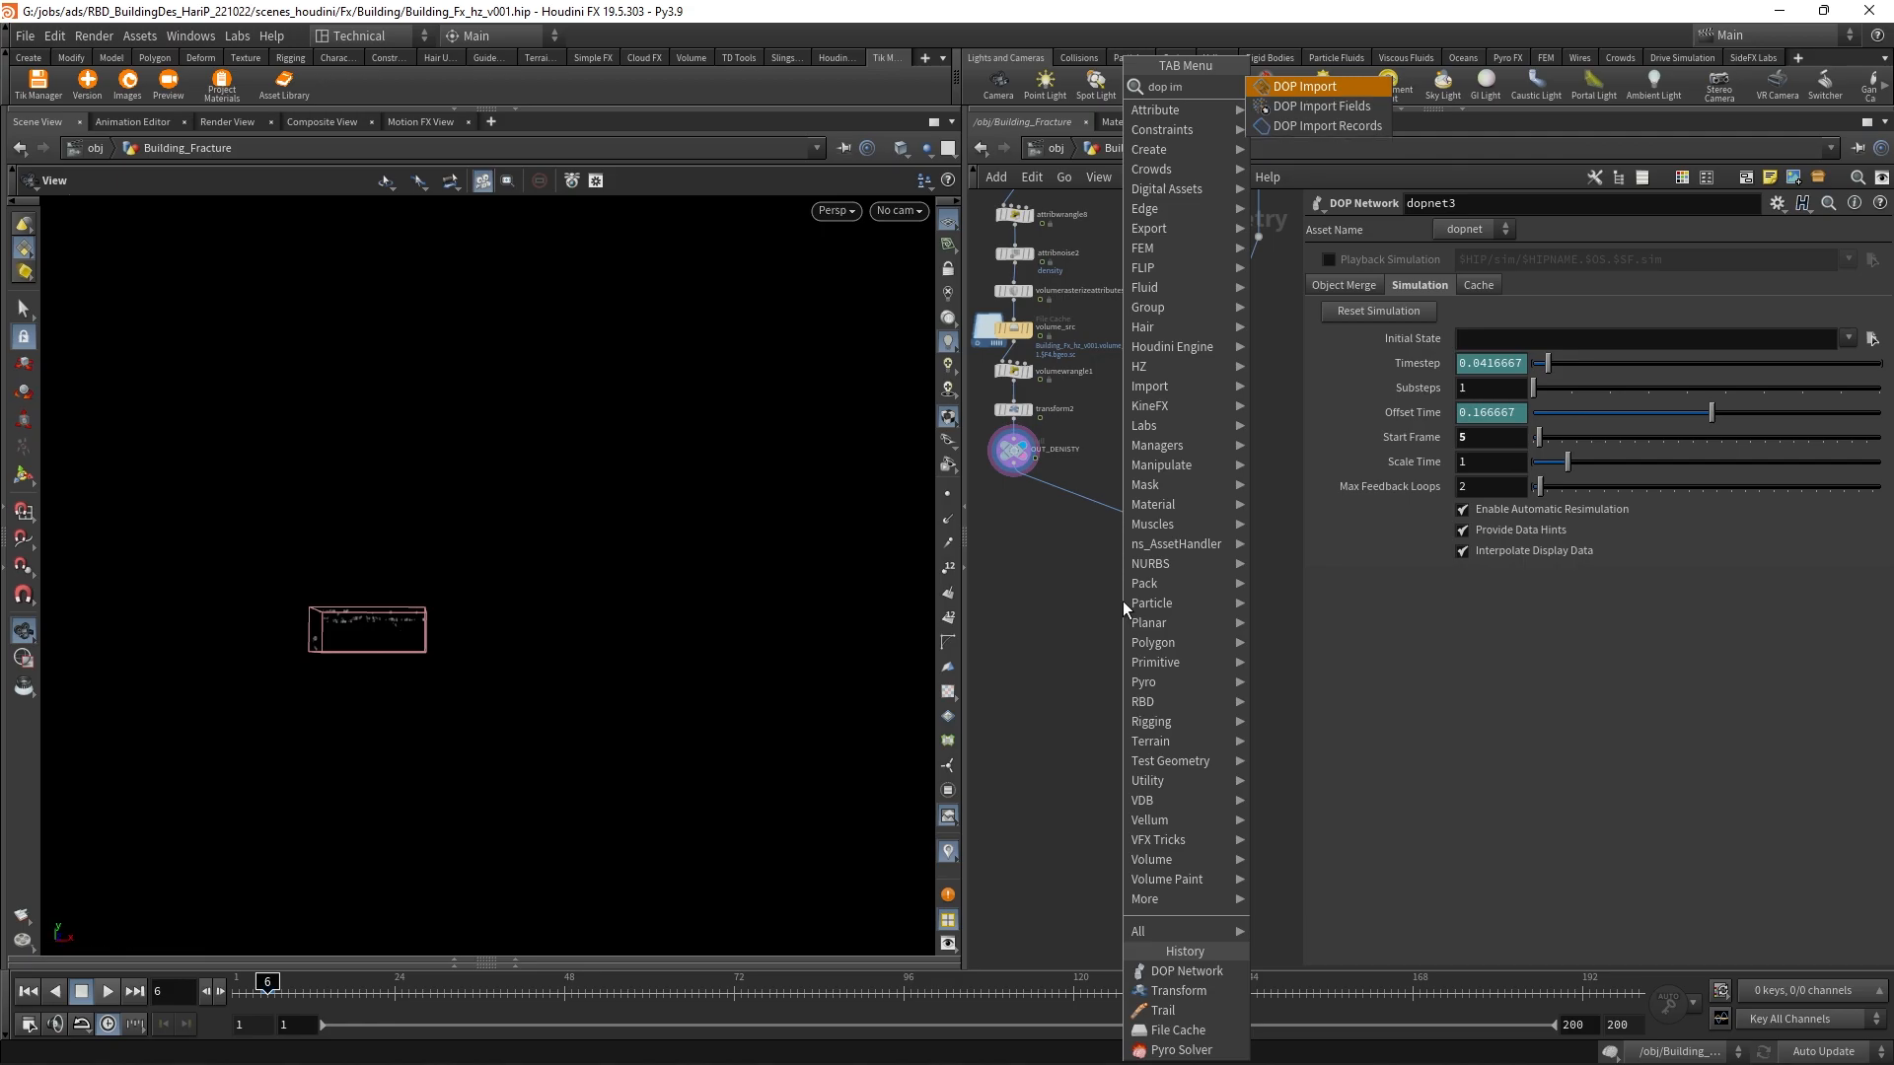
key(Down)
key(Return)
click(1150, 600)
Step: Set the import node's DOP Network to ../dopnet3 and its DOP Node to smoke*
scroll(1164, 572, up, 2)
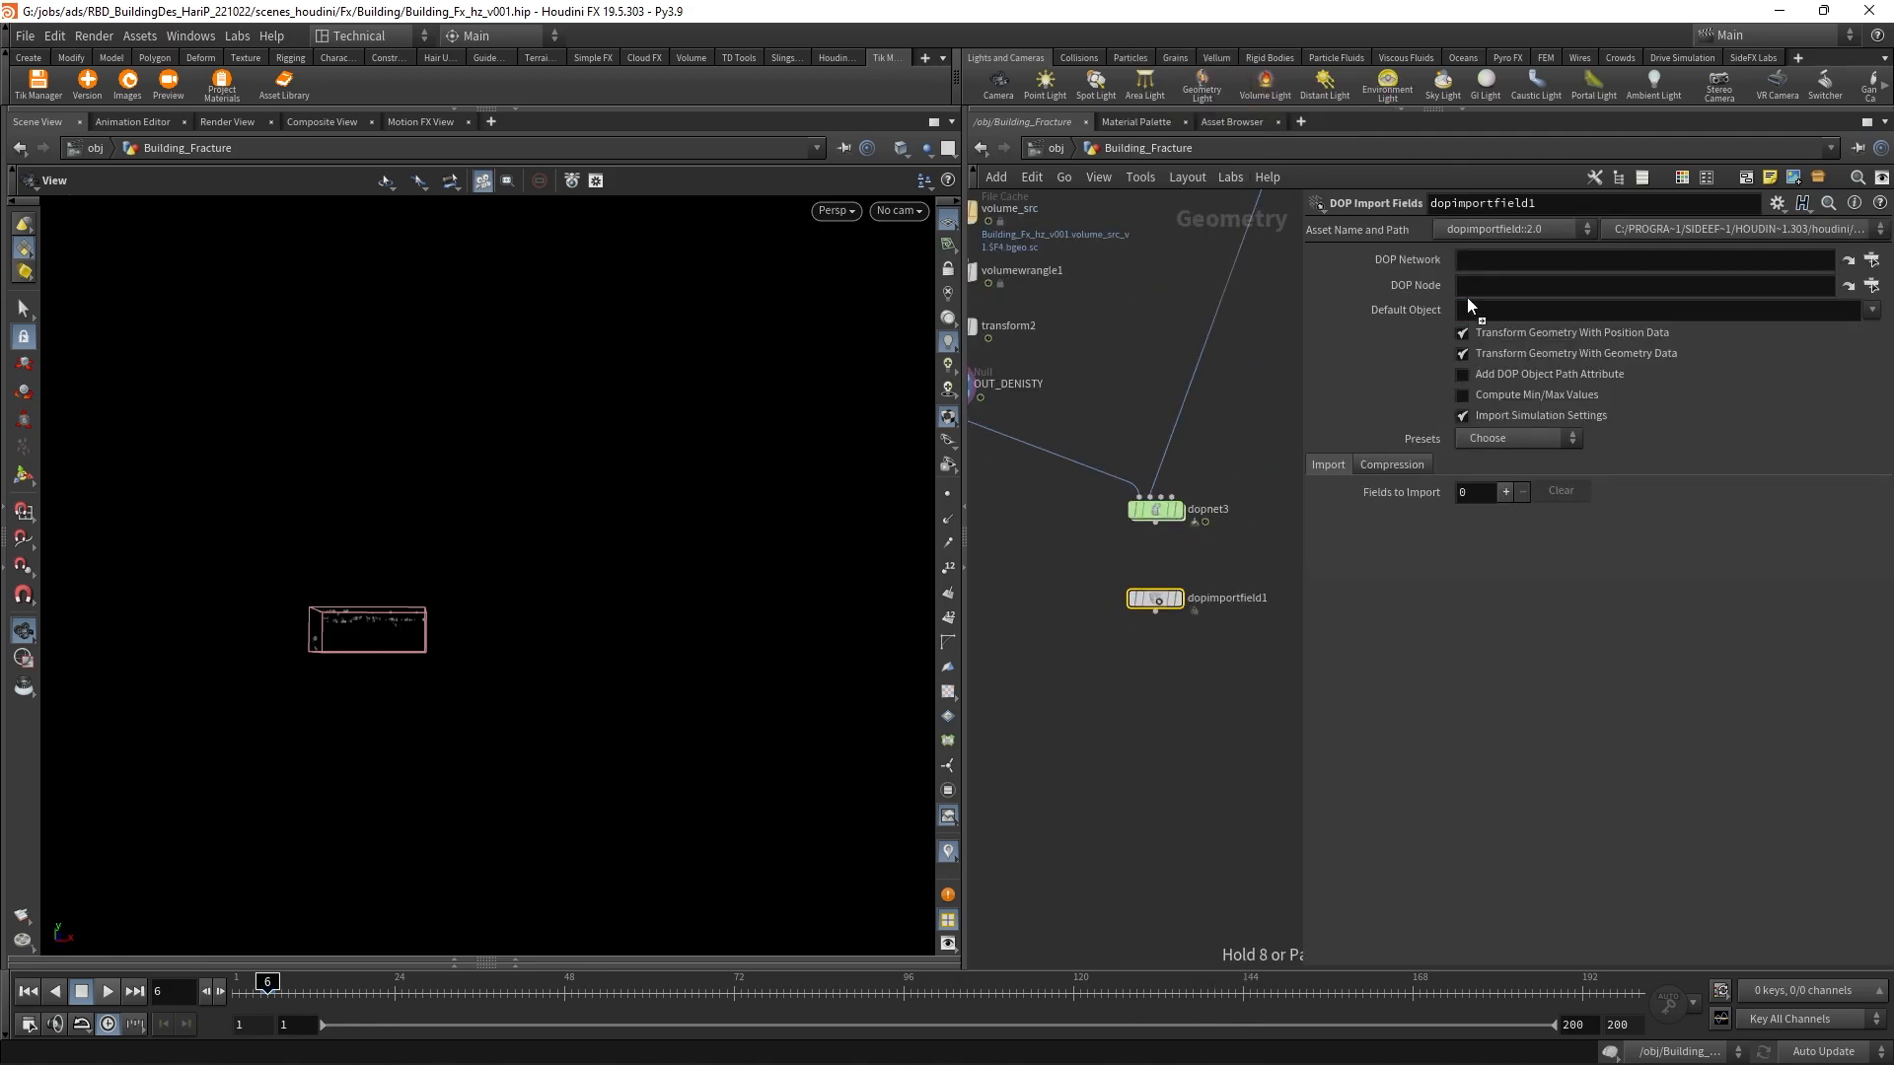
click(1496, 285)
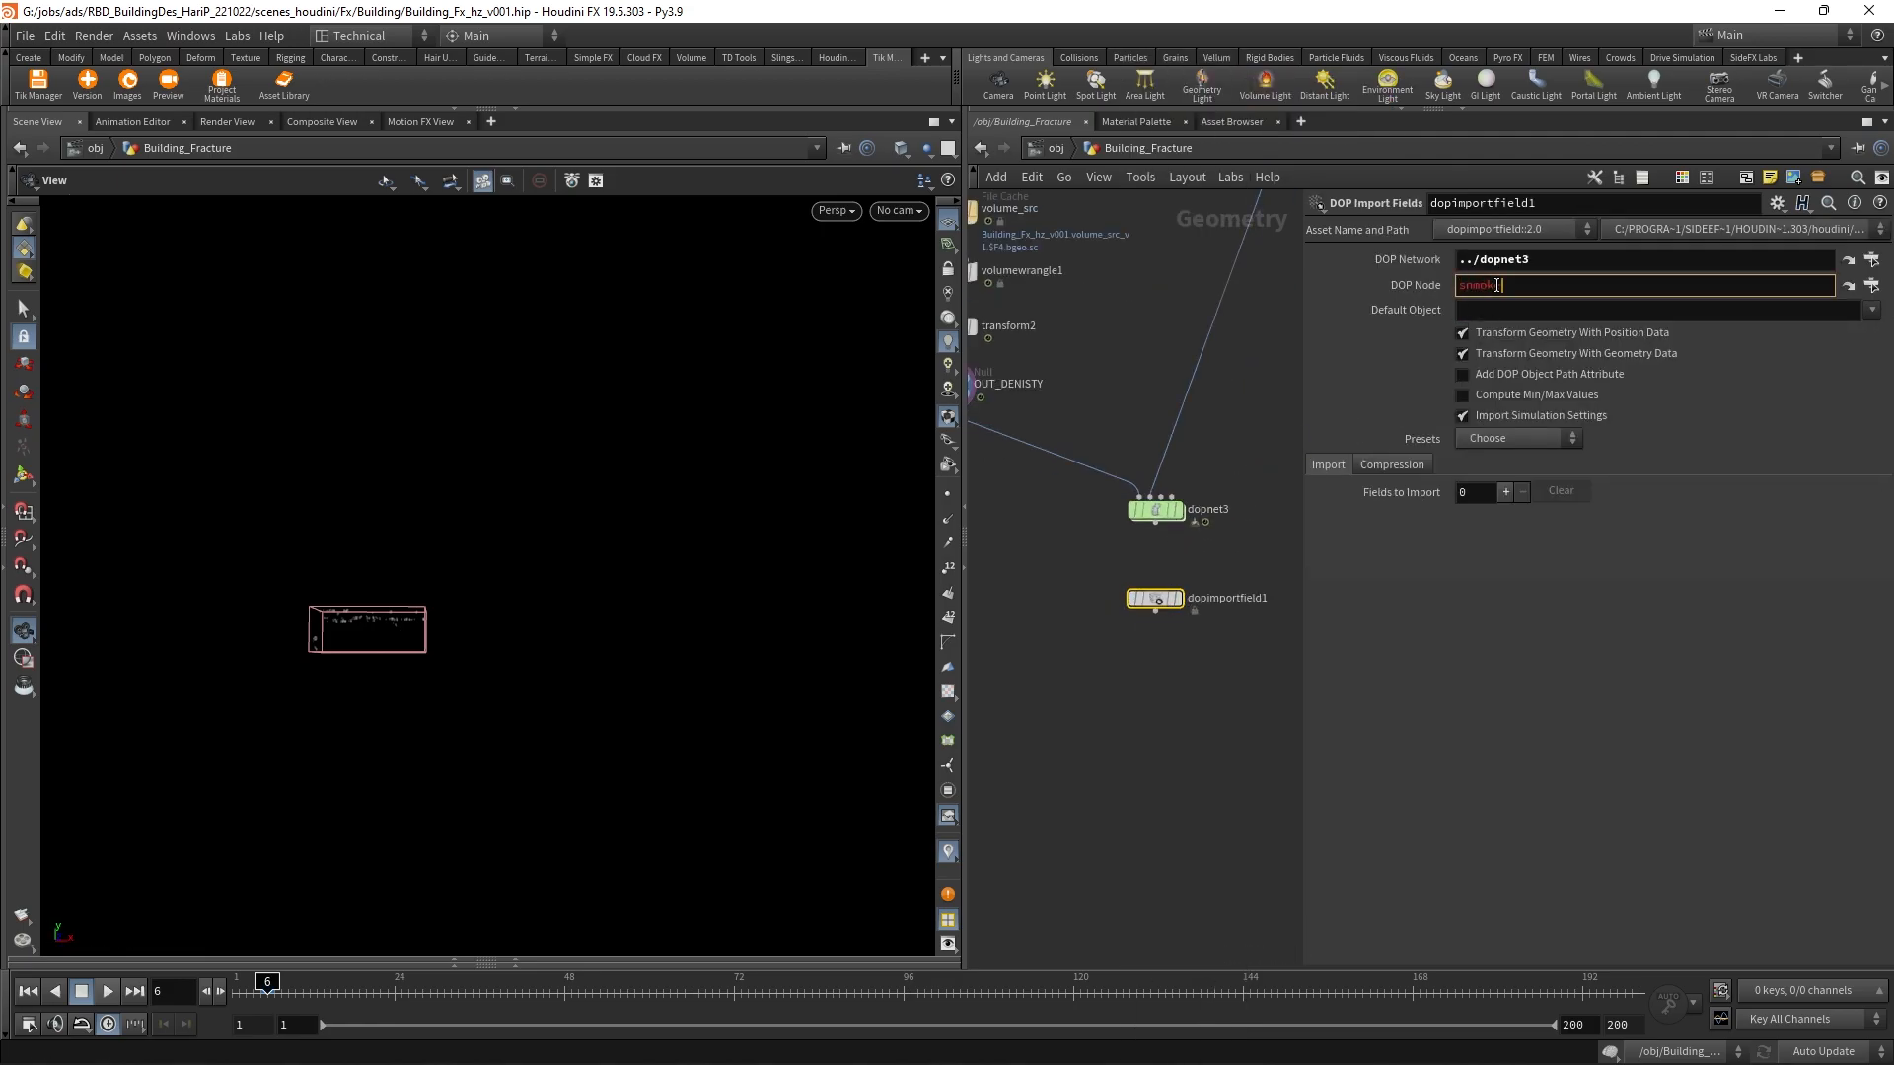
text(smoke*)
Step: Load the Smoke preset and remove the rest, temperature and Cd fields, keeping density and vel
click(1519, 438)
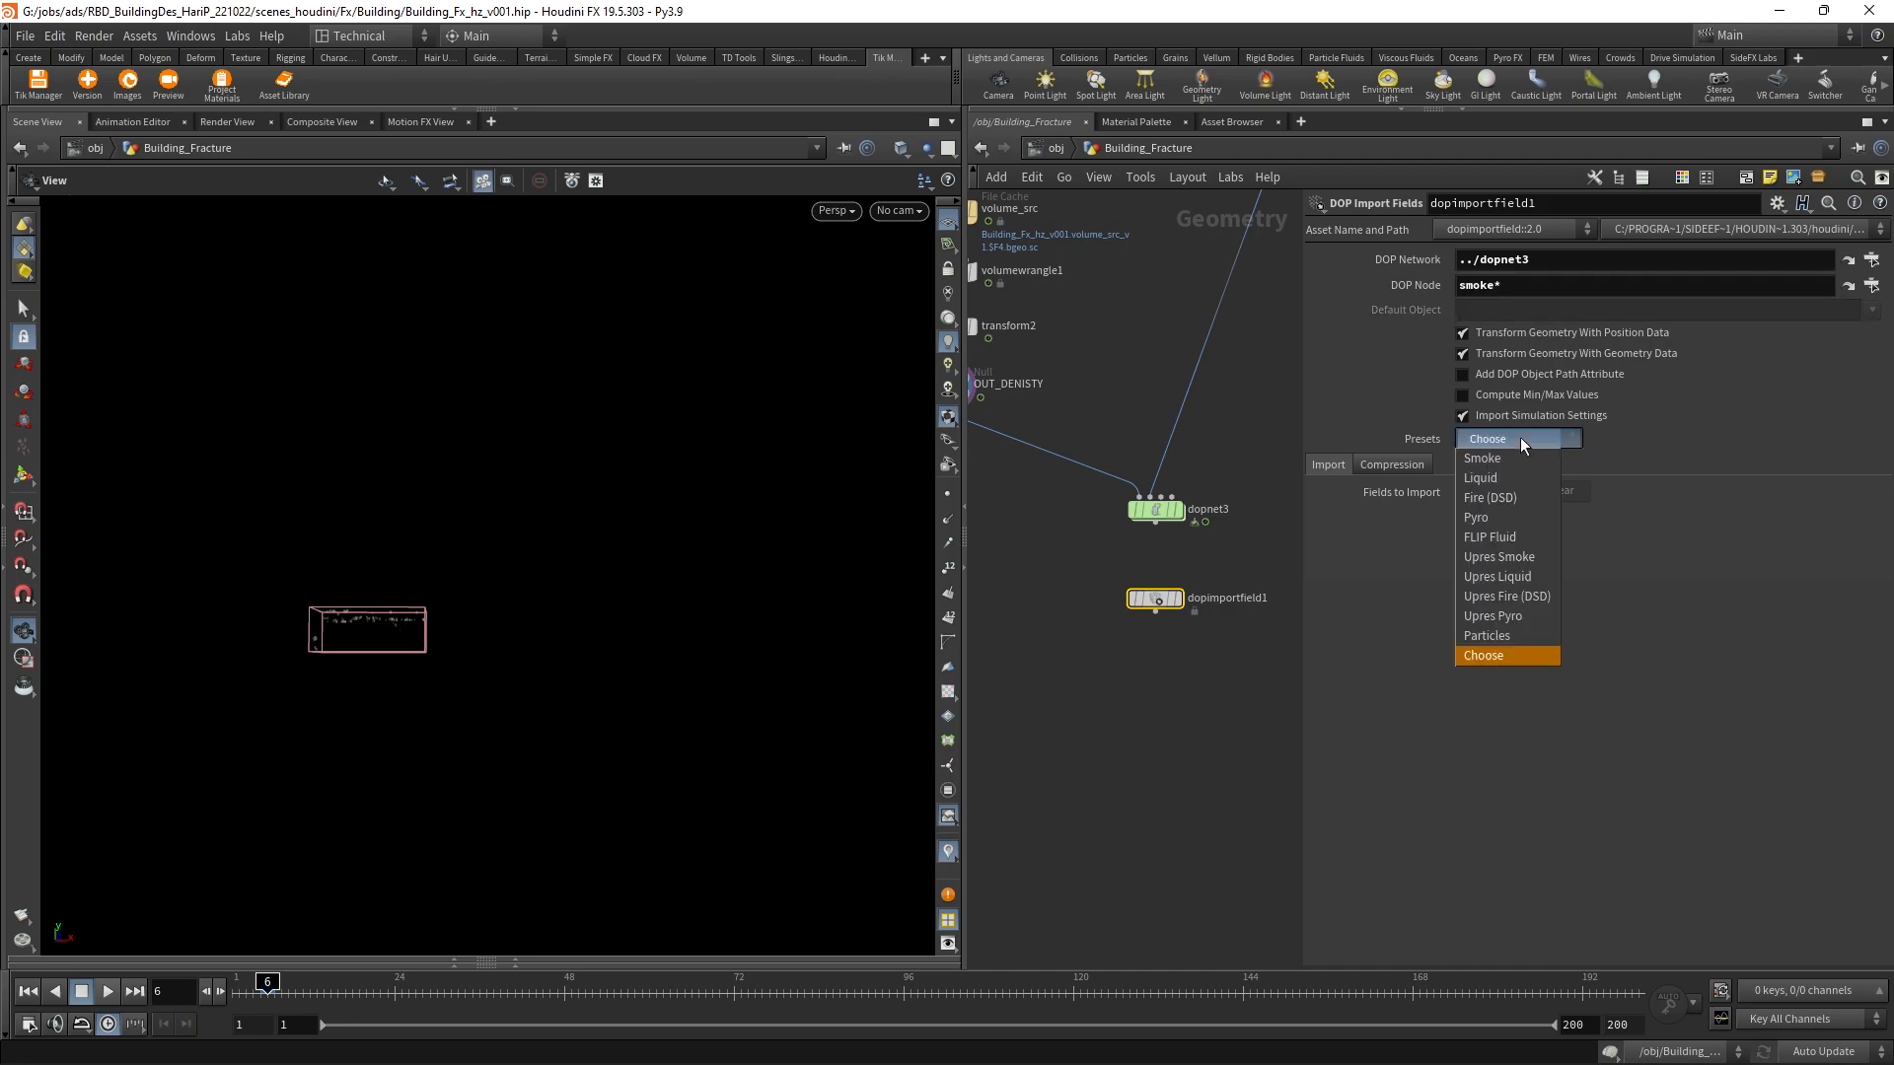
click(1497, 459)
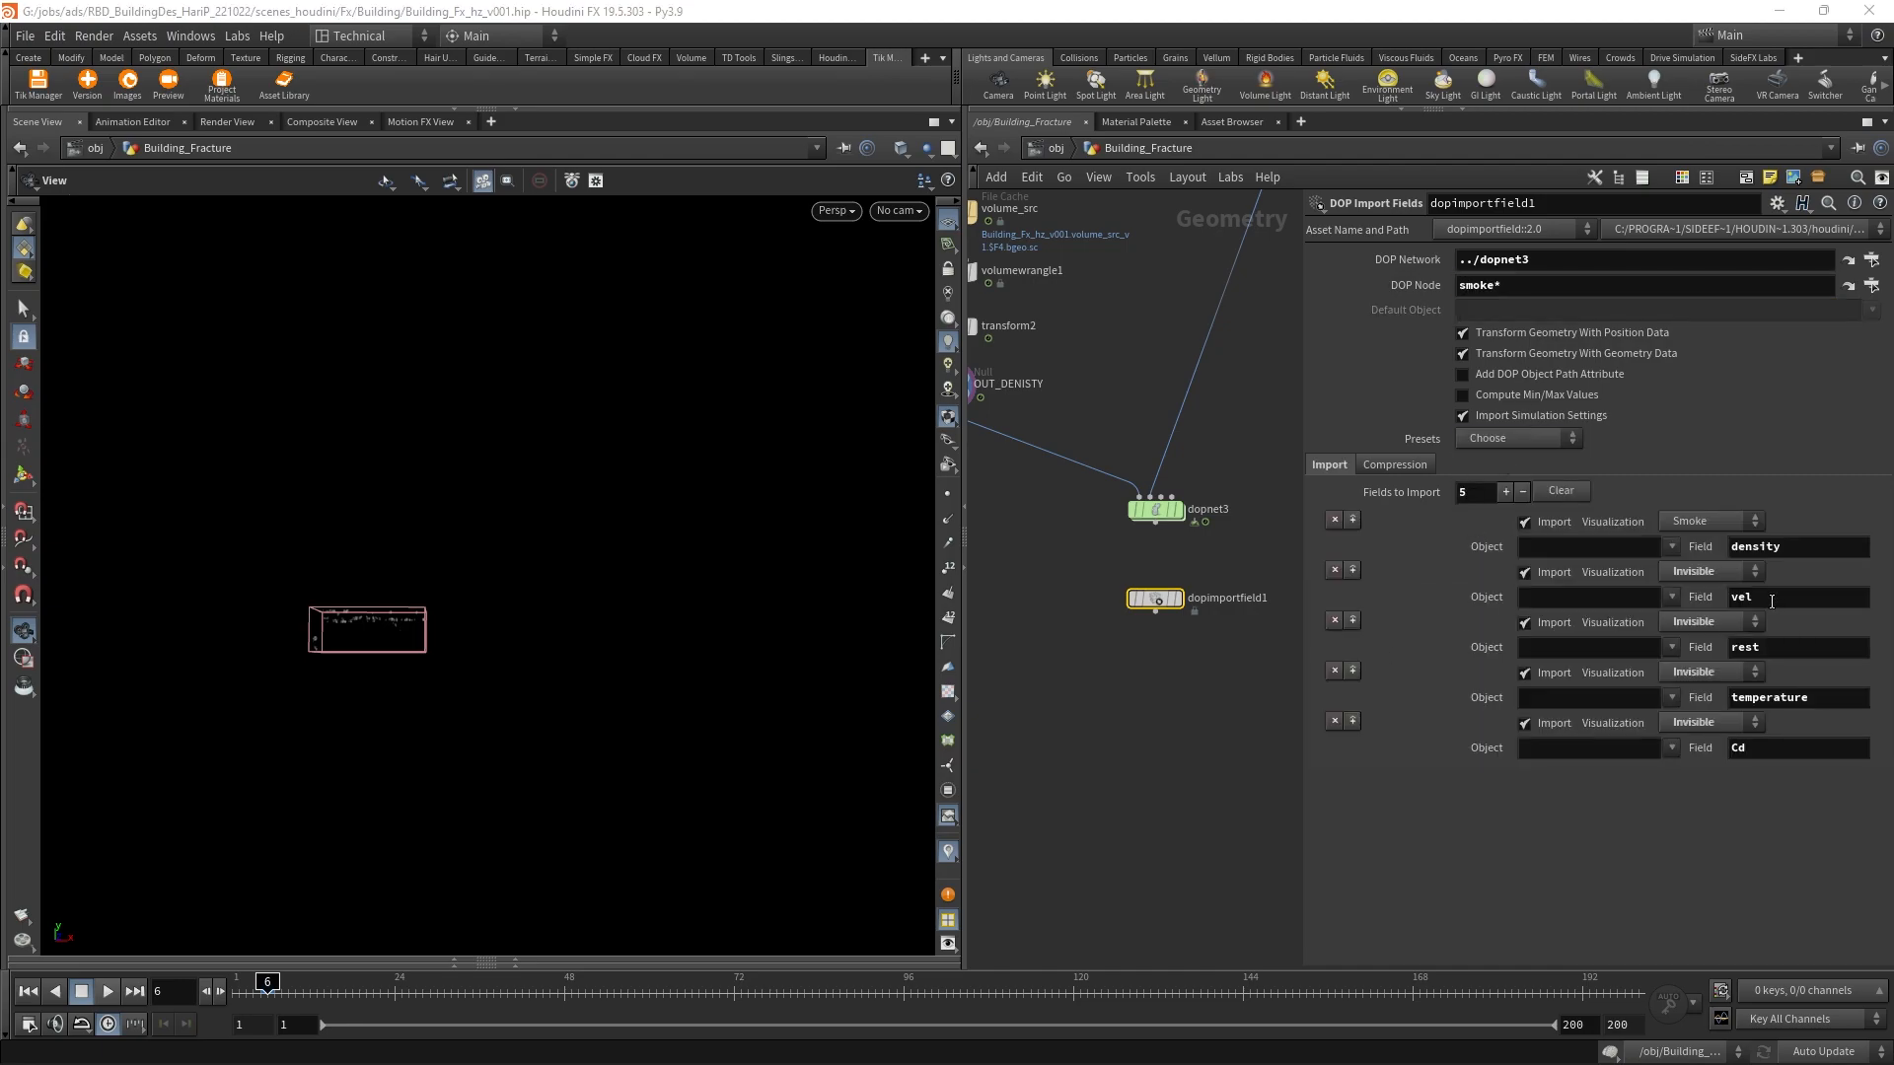
click(1335, 619)
click(1335, 670)
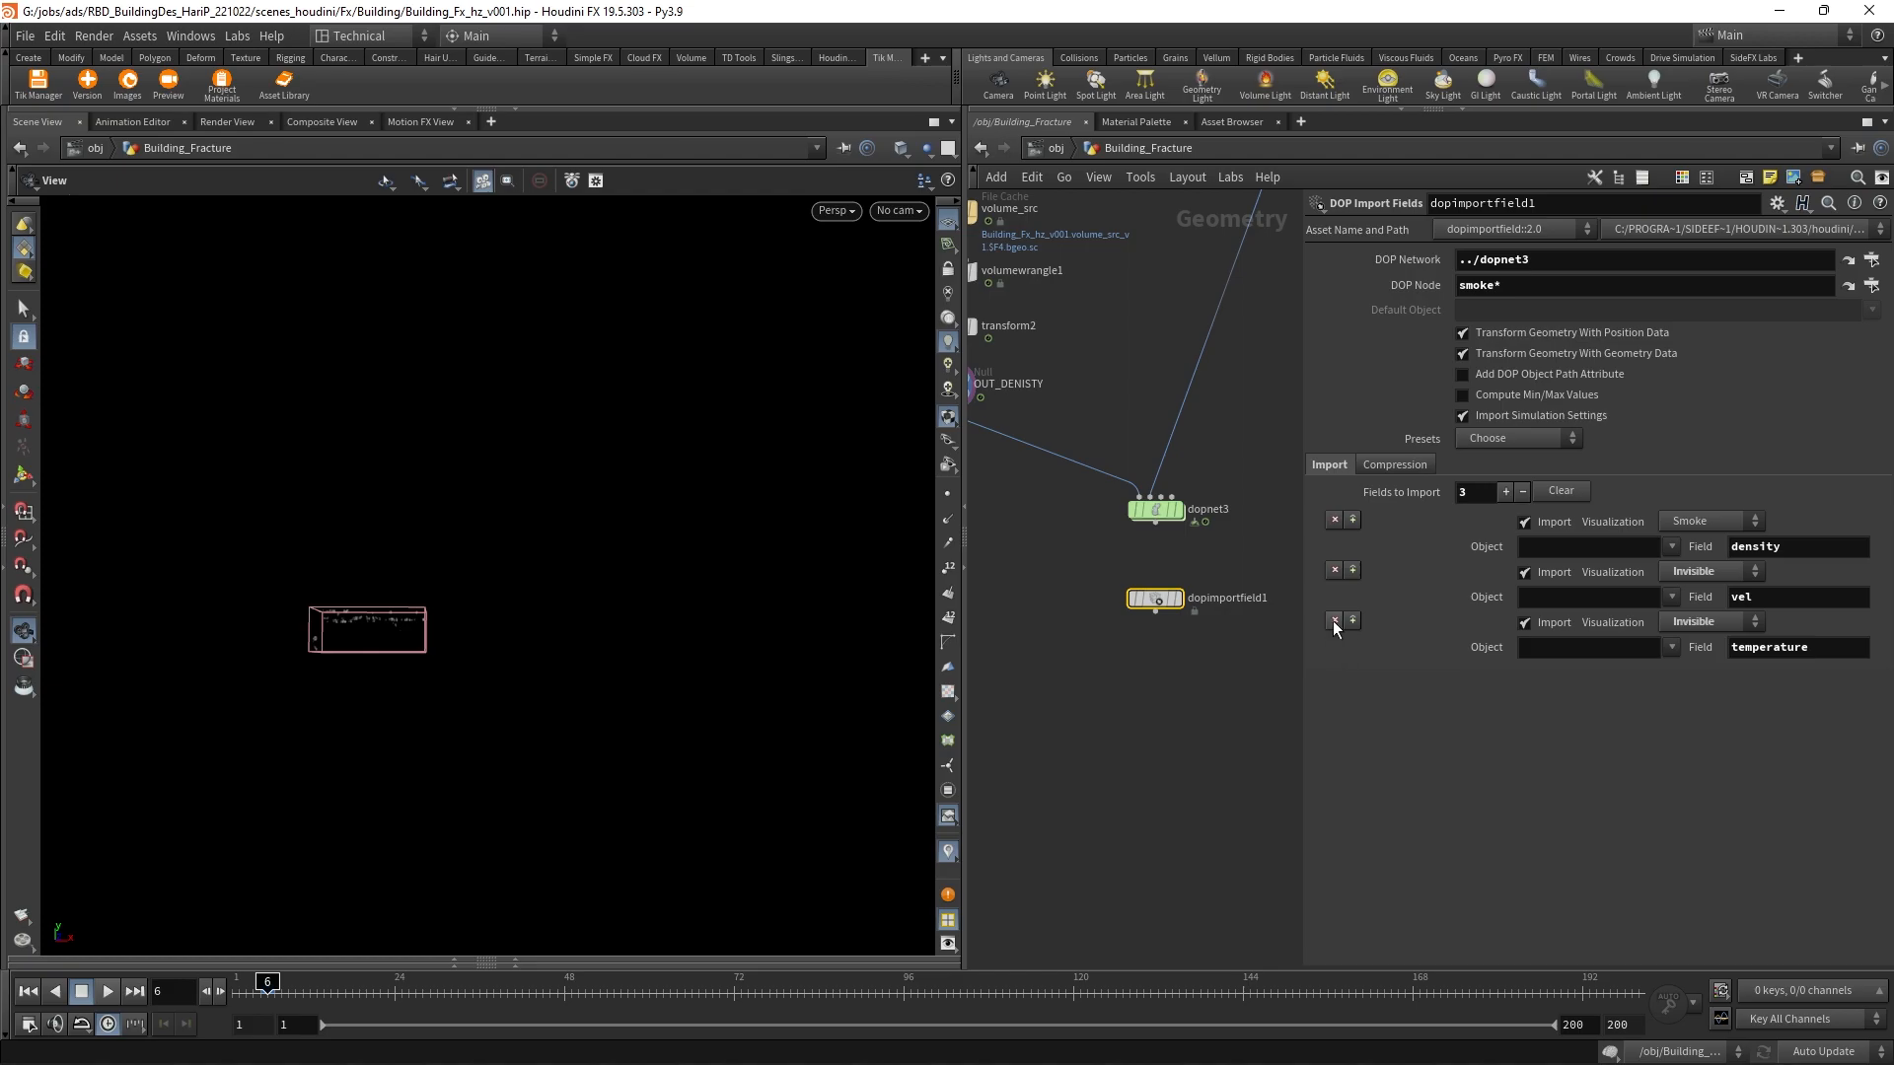
click(1335, 623)
Step: Add a Volume Reduce node after dopimportfield1 and display its output
scroll(1149, 614, up, 1)
key(Tab)
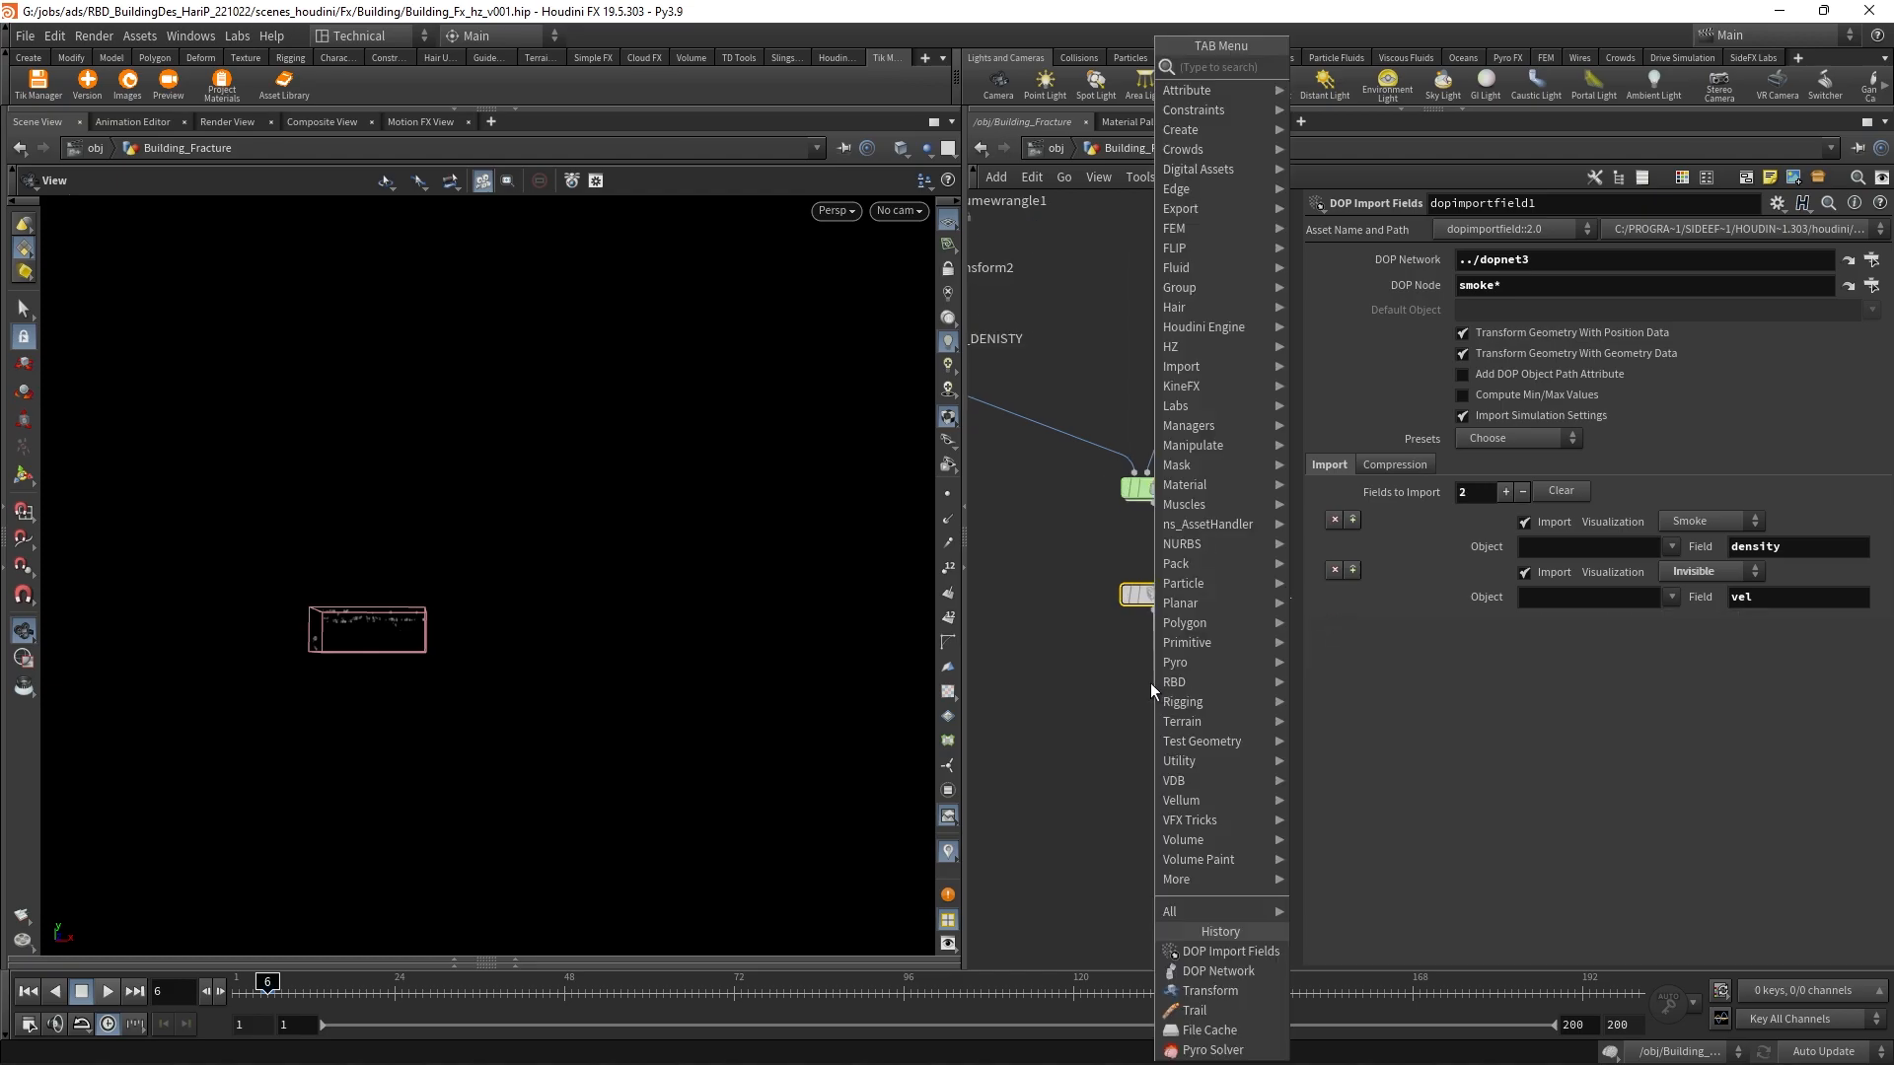
text(volred)
key(Return)
key(Return)
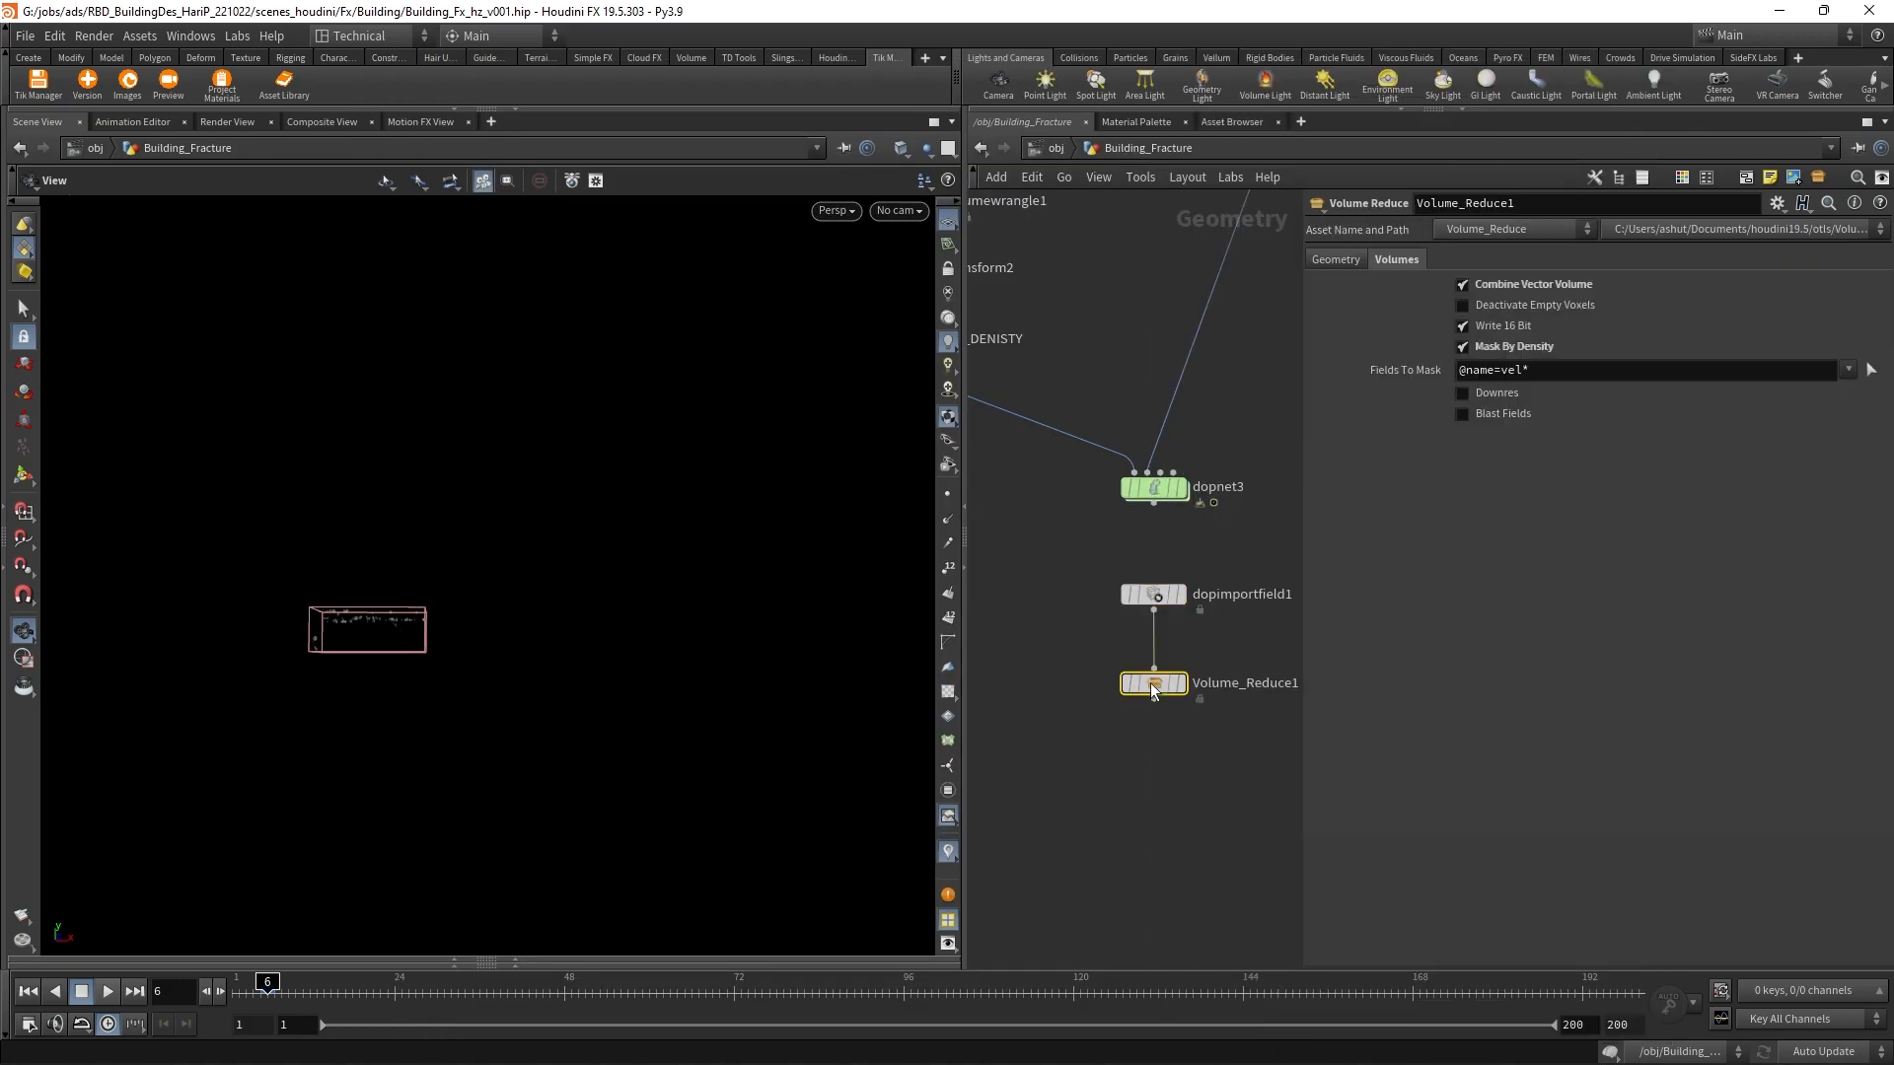
scroll(1150, 682, up, 3)
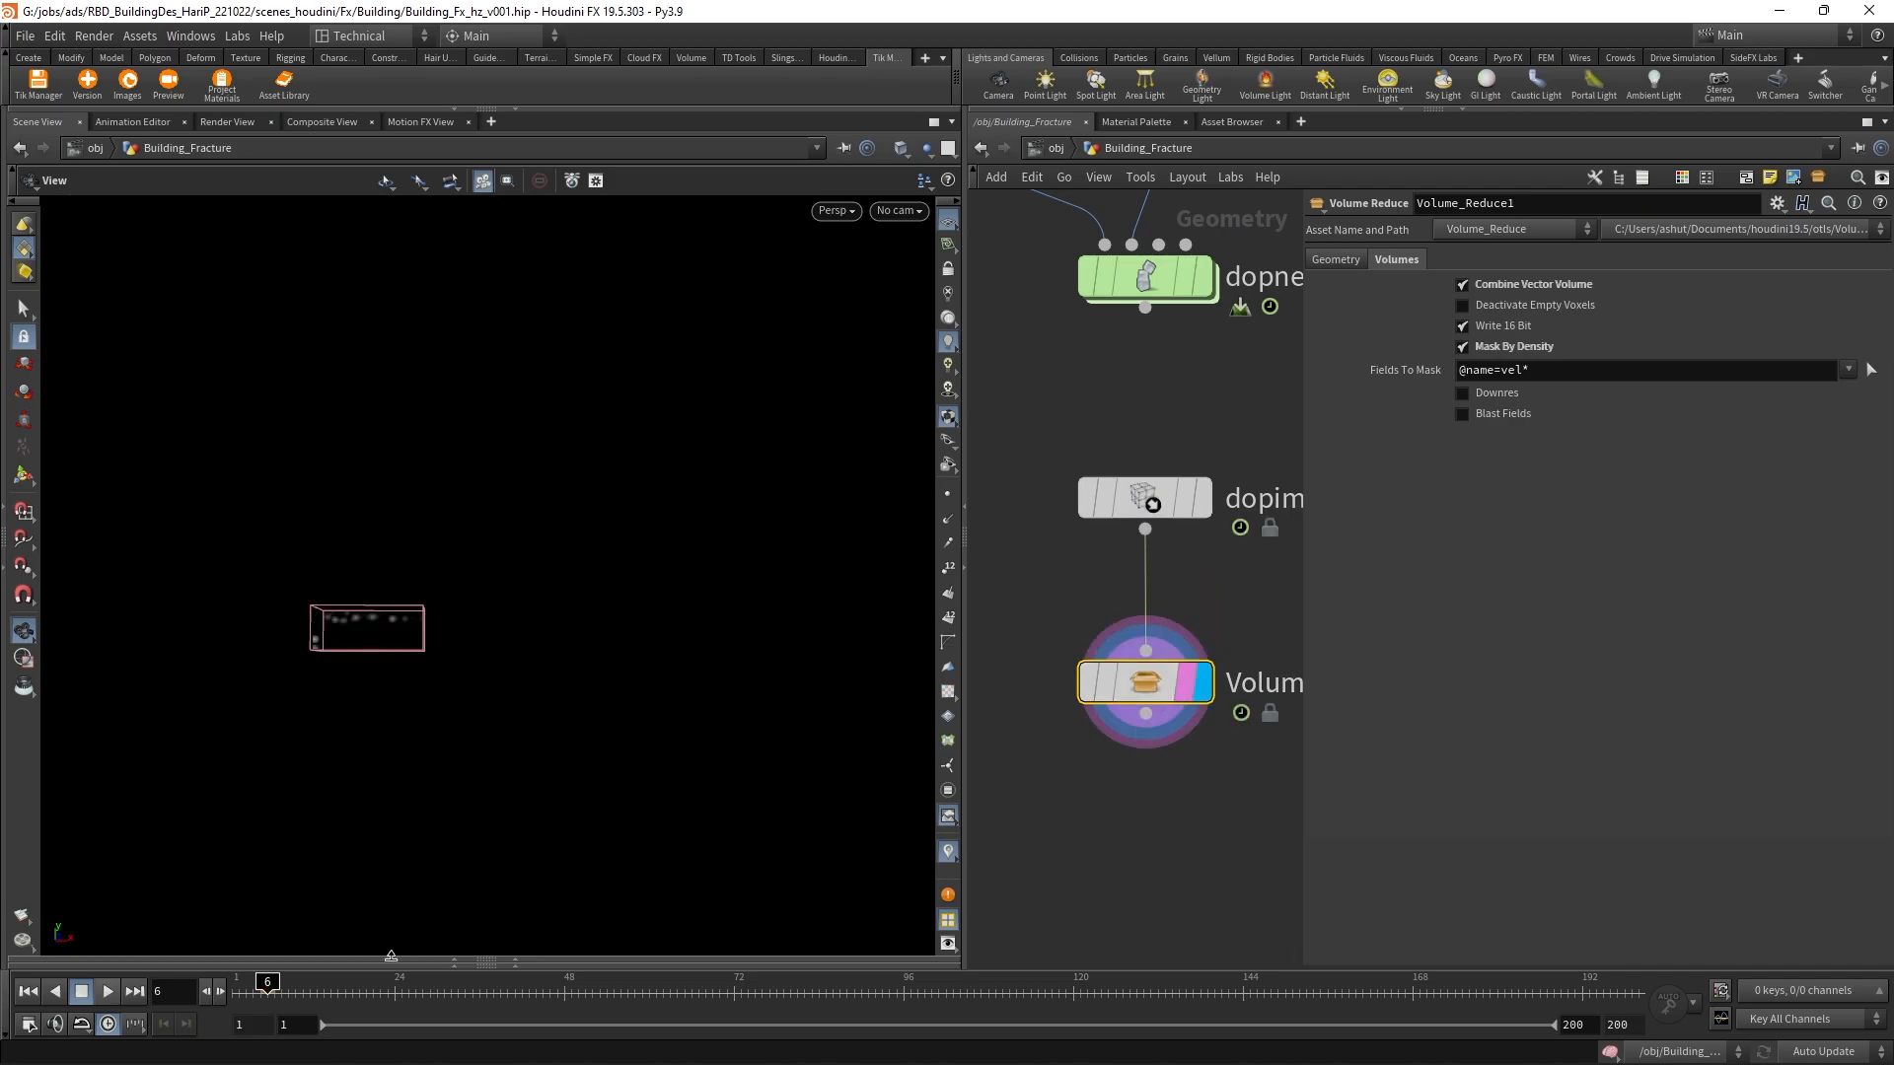
Step: Play the imported simulation from the first frame and examine the reduced dust volume around frames 11 and 21
click(29, 991)
click(107, 992)
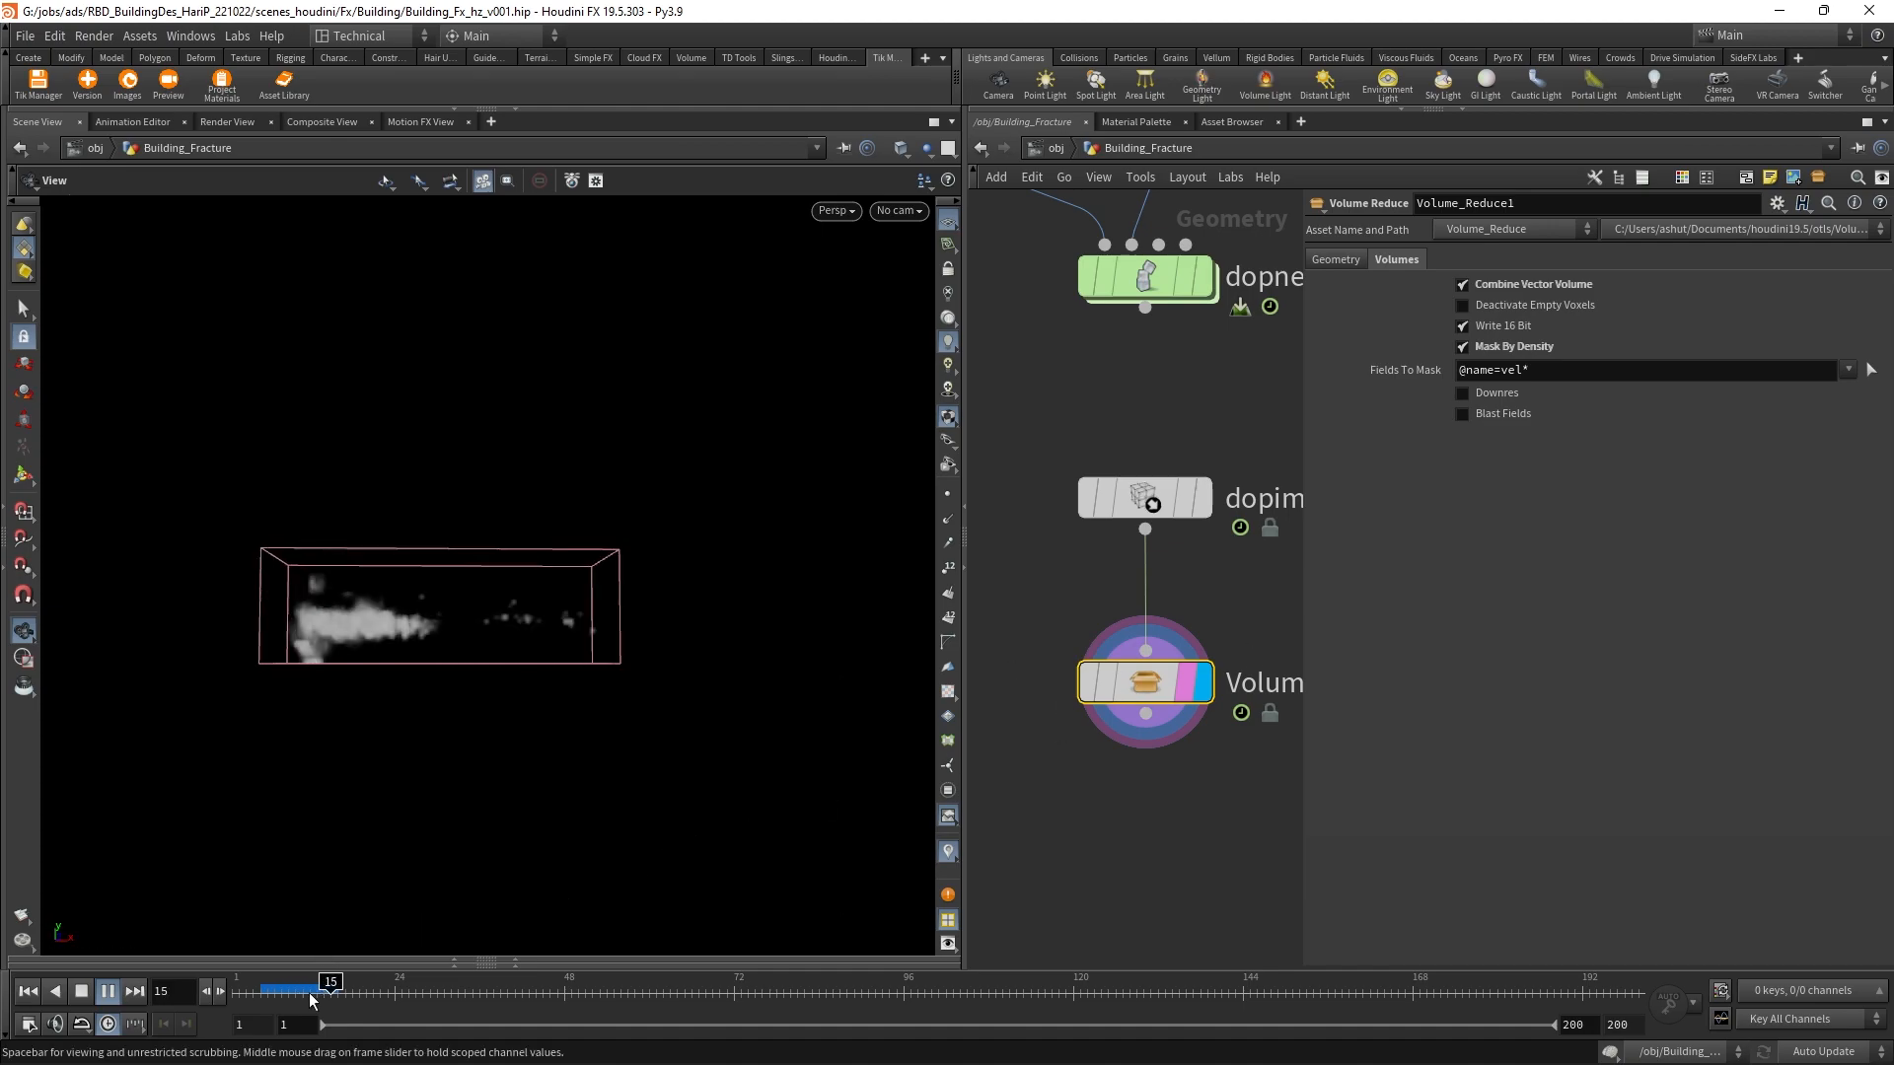
click(310, 1001)
scroll(499, 592, up, 7)
middle_drag(499, 591, 762, 523)
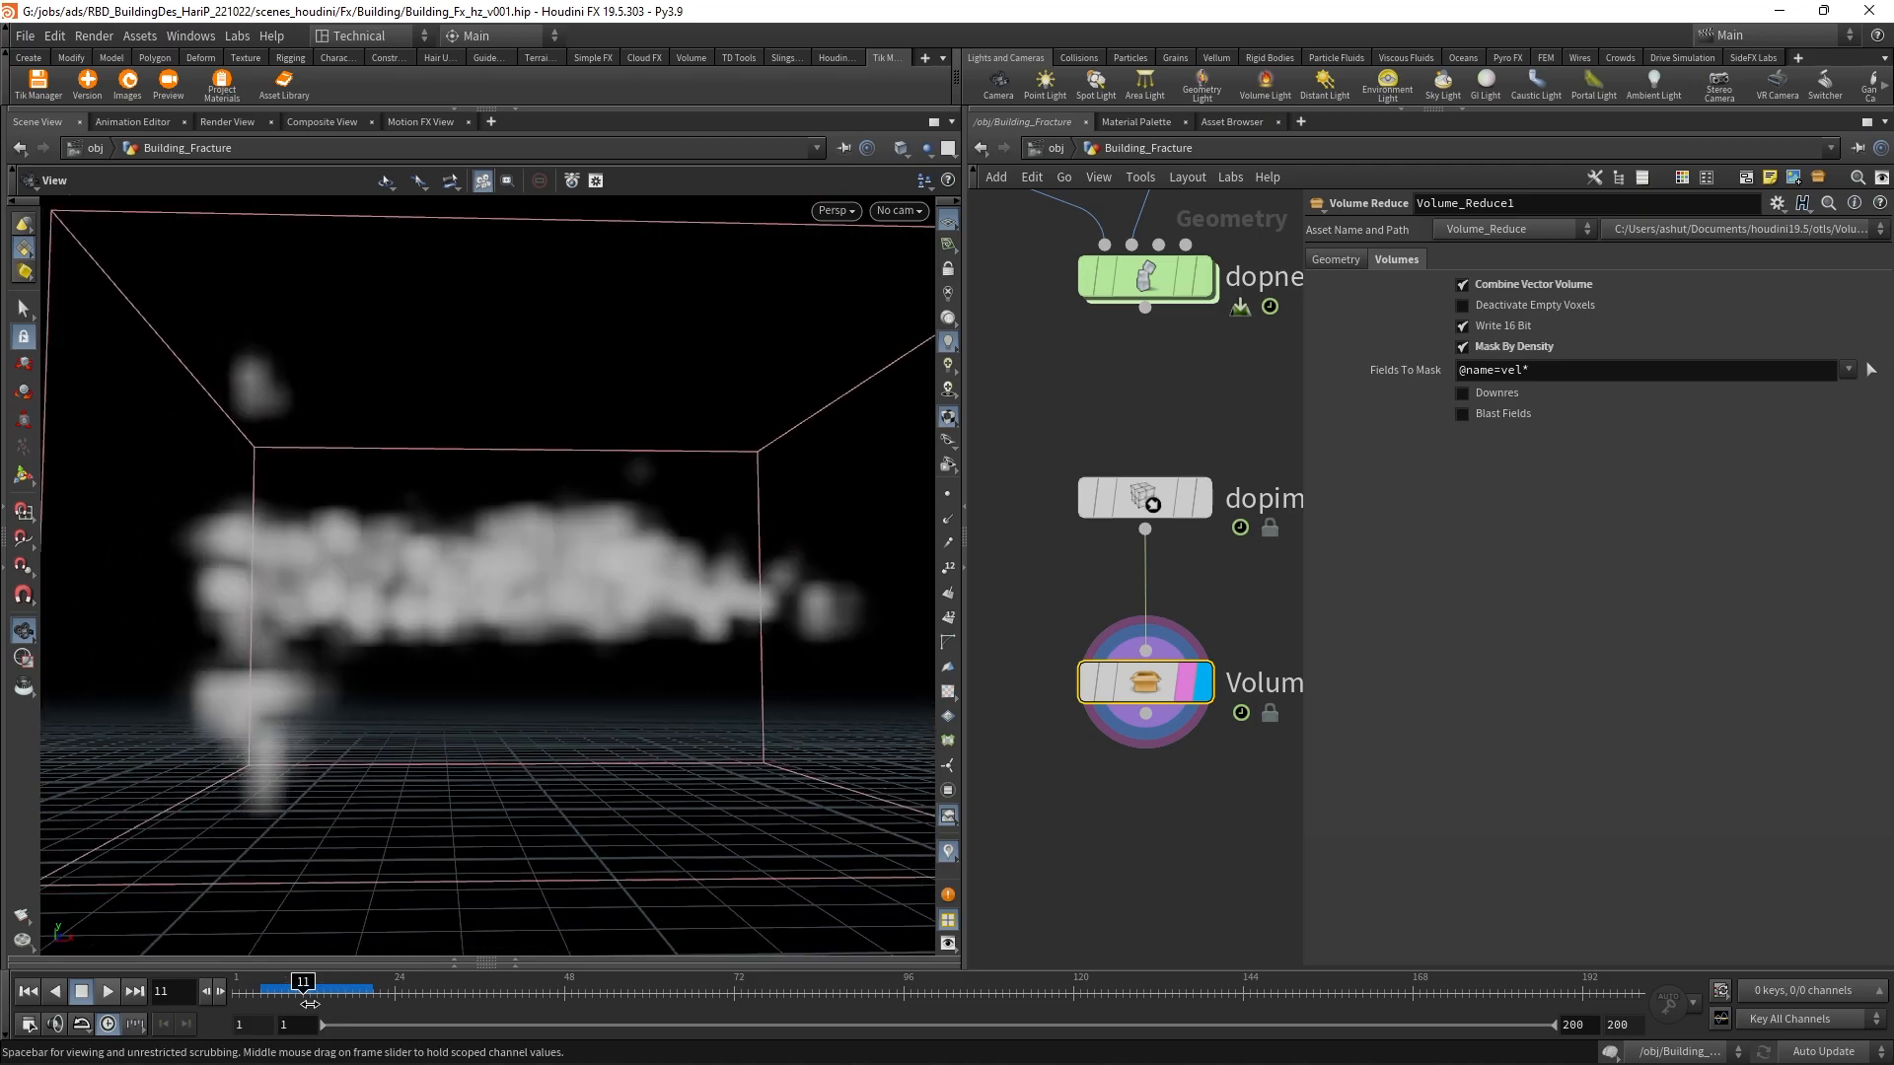
click(368, 993)
scroll(601, 660, down, 4)
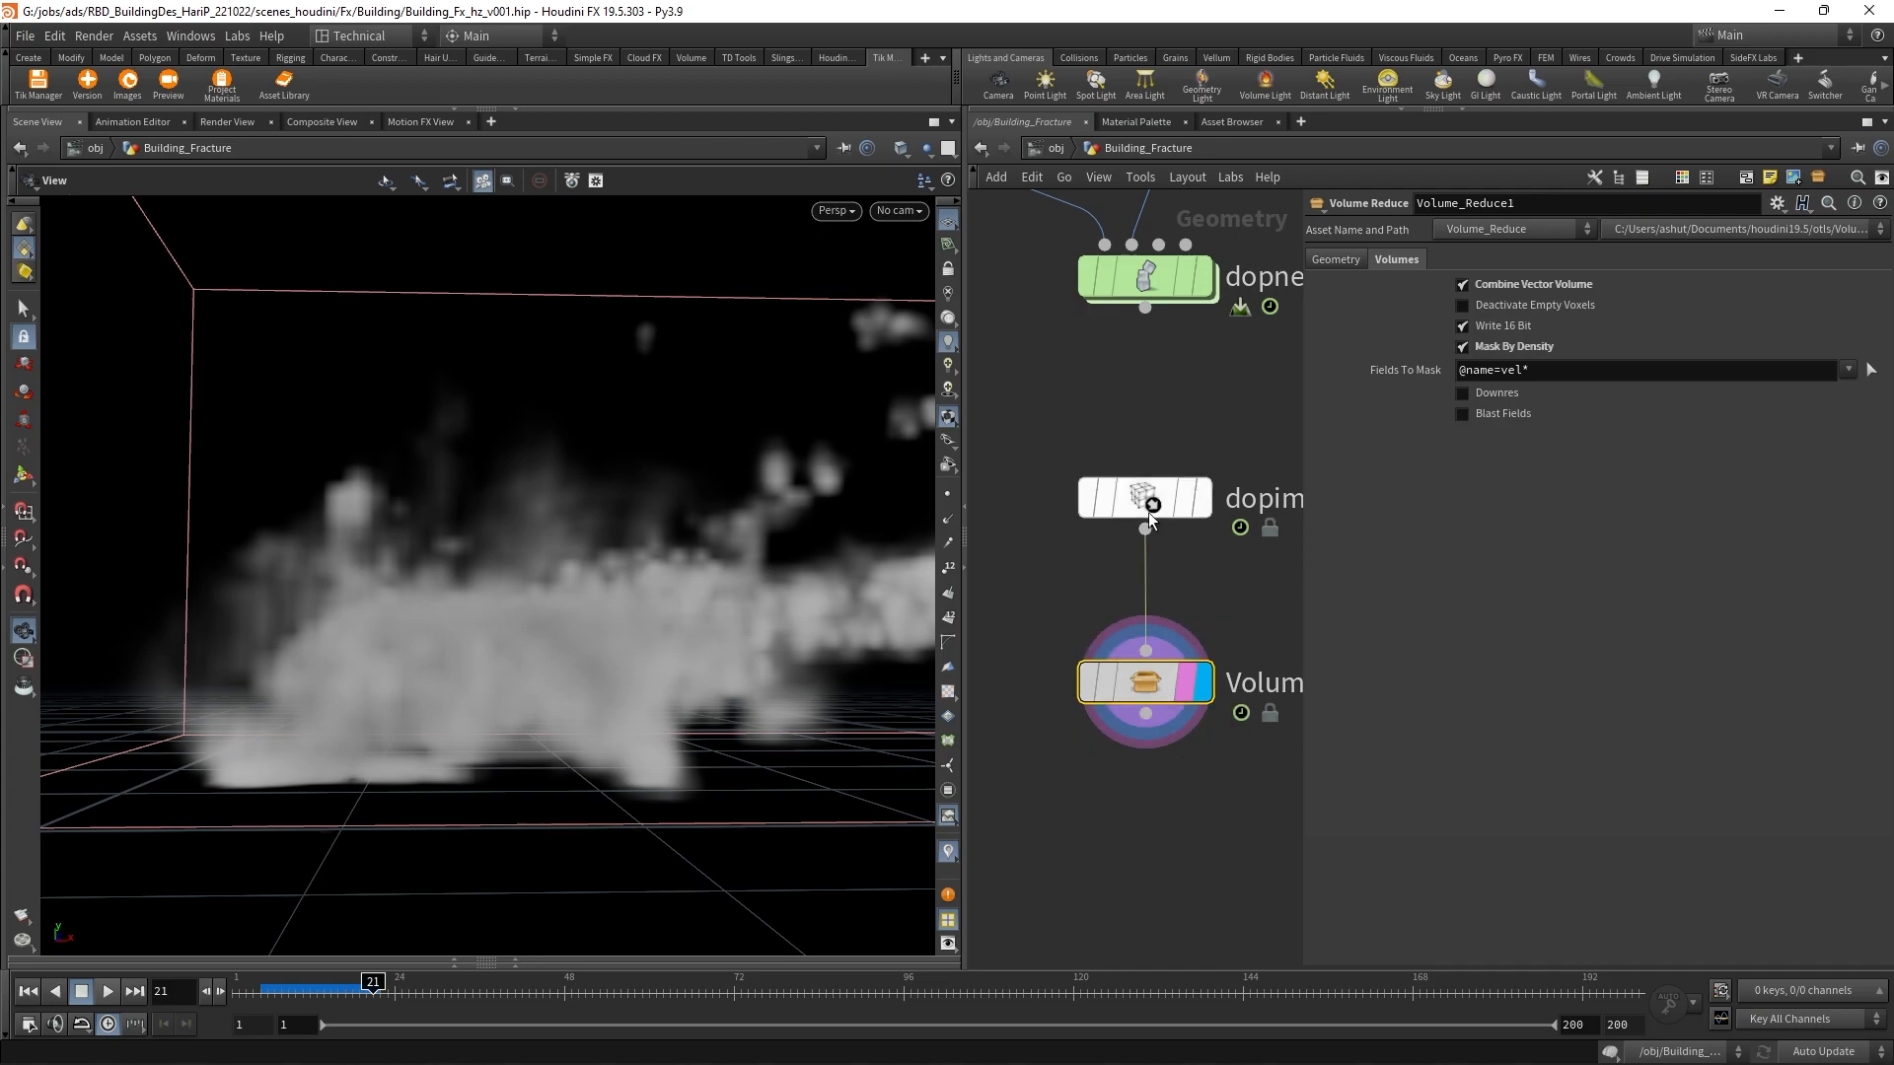
Step: Inspect dopimportfield1's node information for its volumes, voxel data and memory use
middle_drag(1147, 513, 1319, 570)
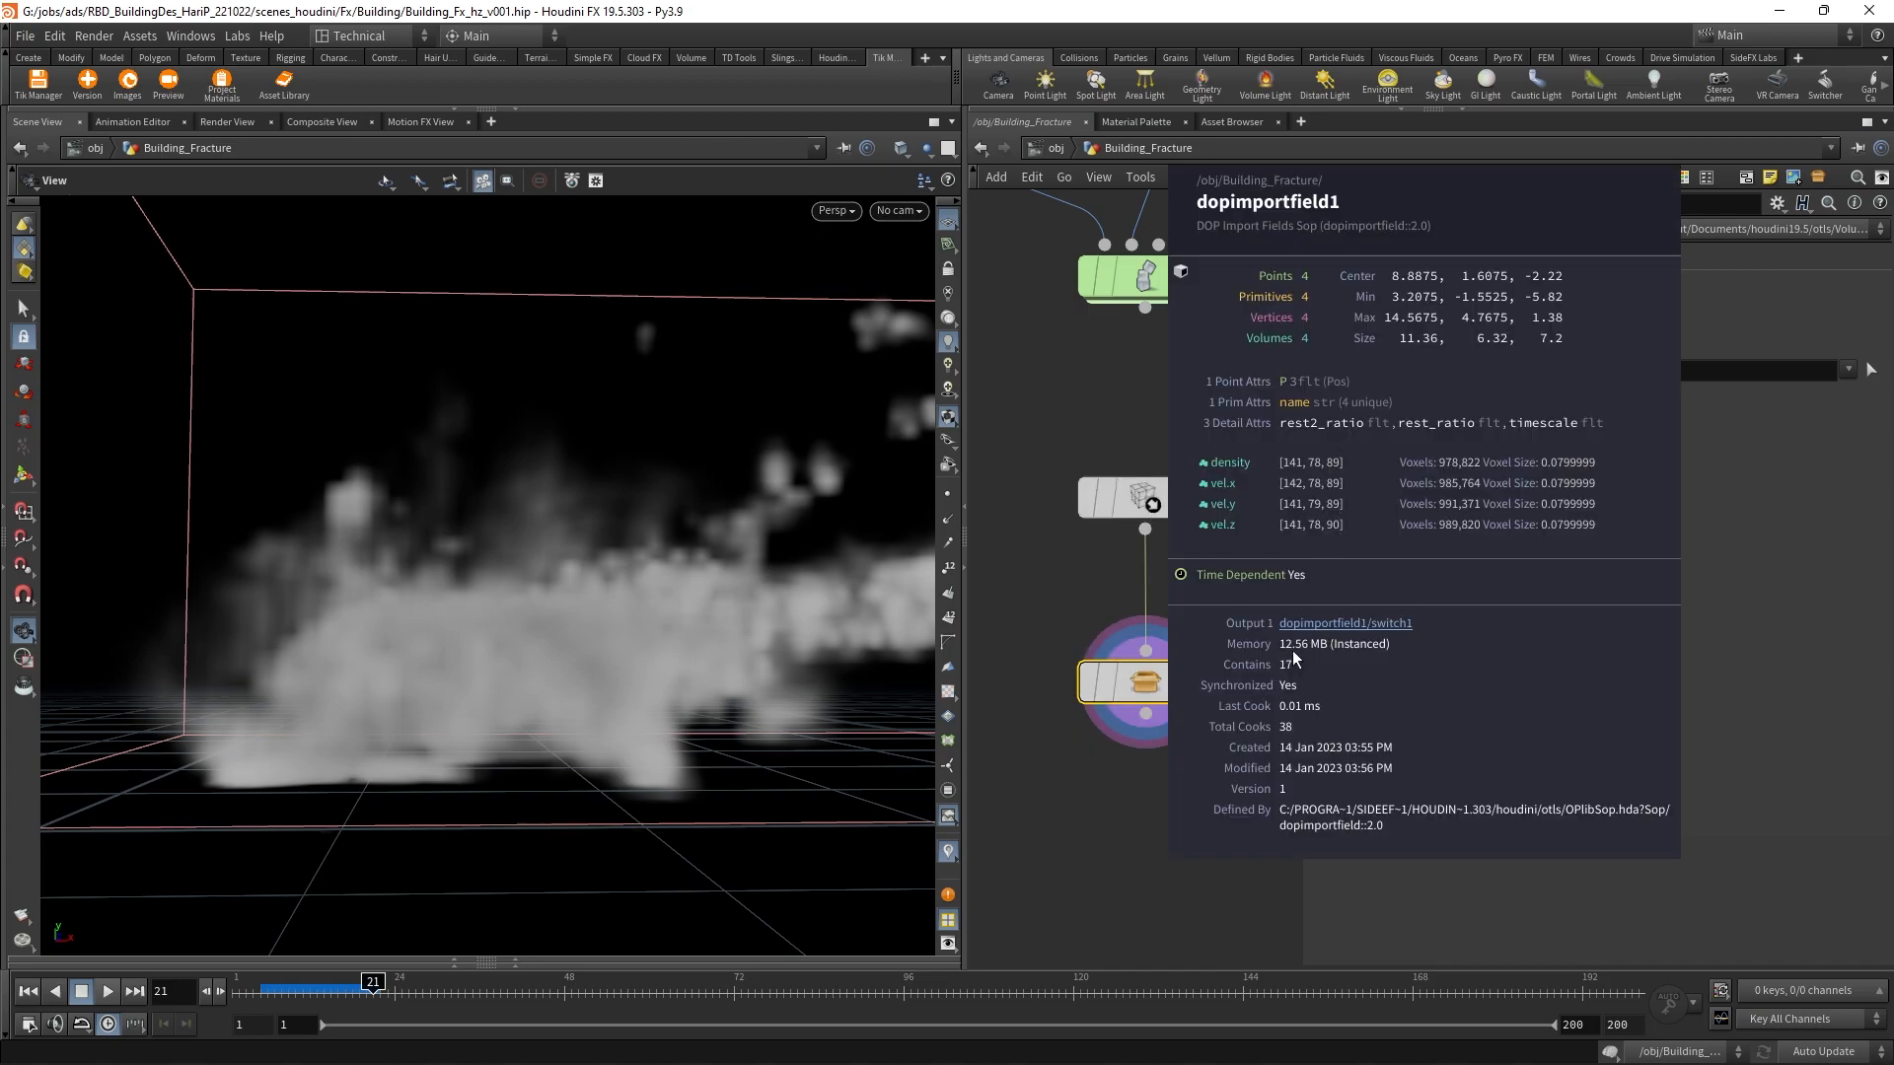
middle_drag(1294, 652, 1294, 645)
middle_drag(1166, 501, 1302, 669)
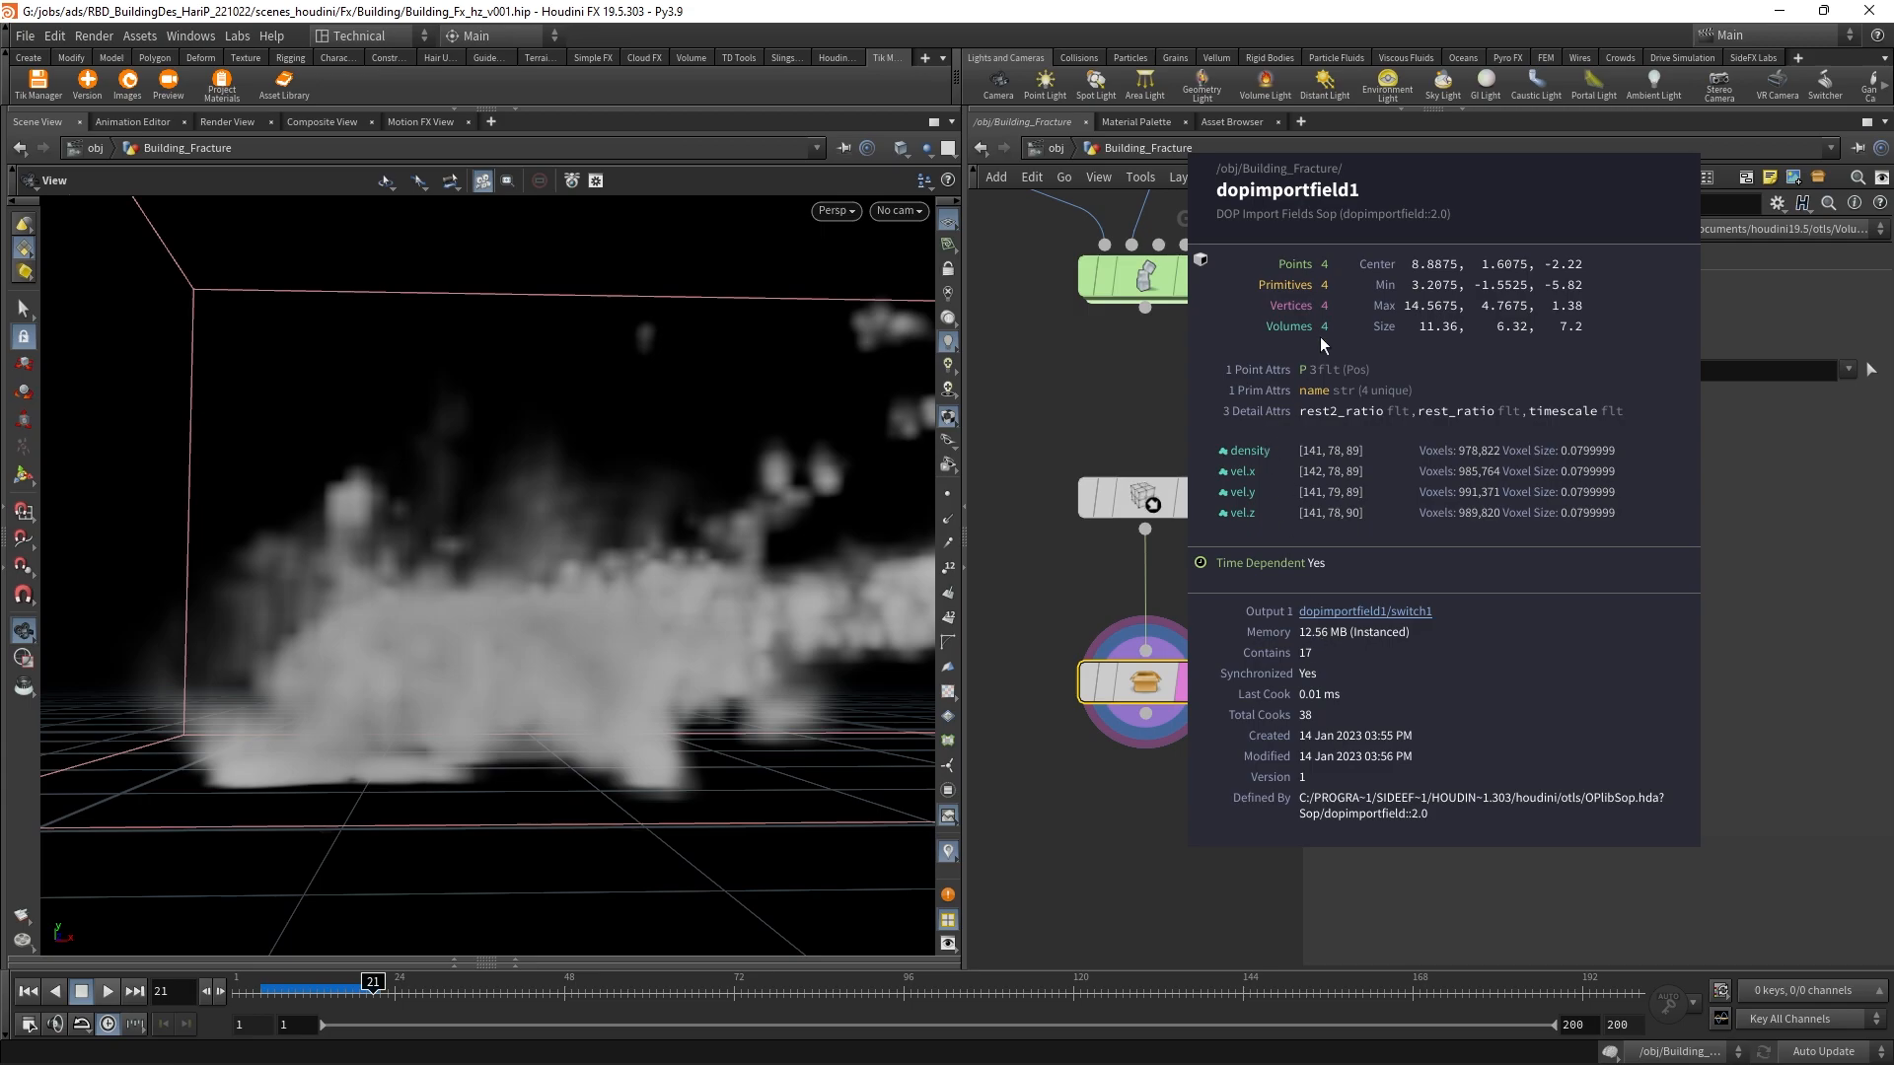
middle_drag(1304, 353, 1145, 631)
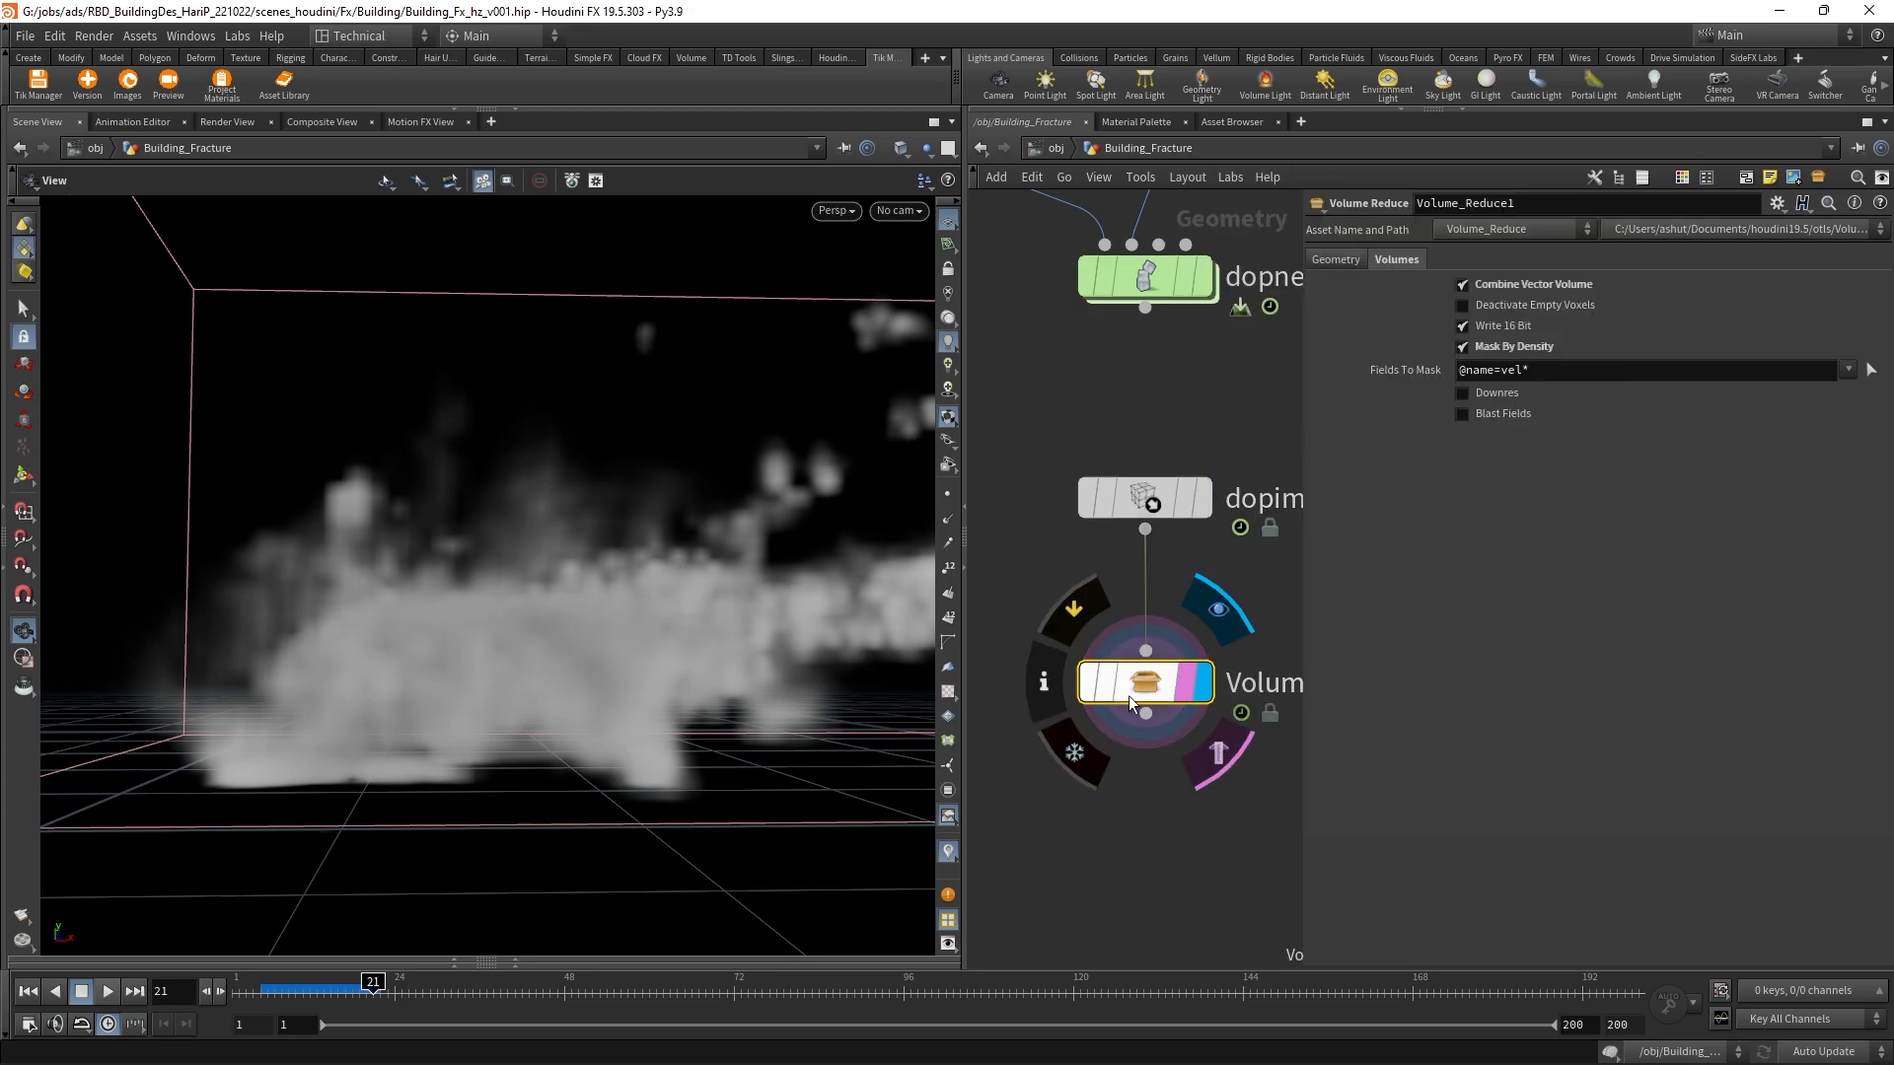
Step: Enable Deactivate Empty Voxels on Volume_Reduce1 and compare its voxel and memory information with the option off and on
click(1043, 681)
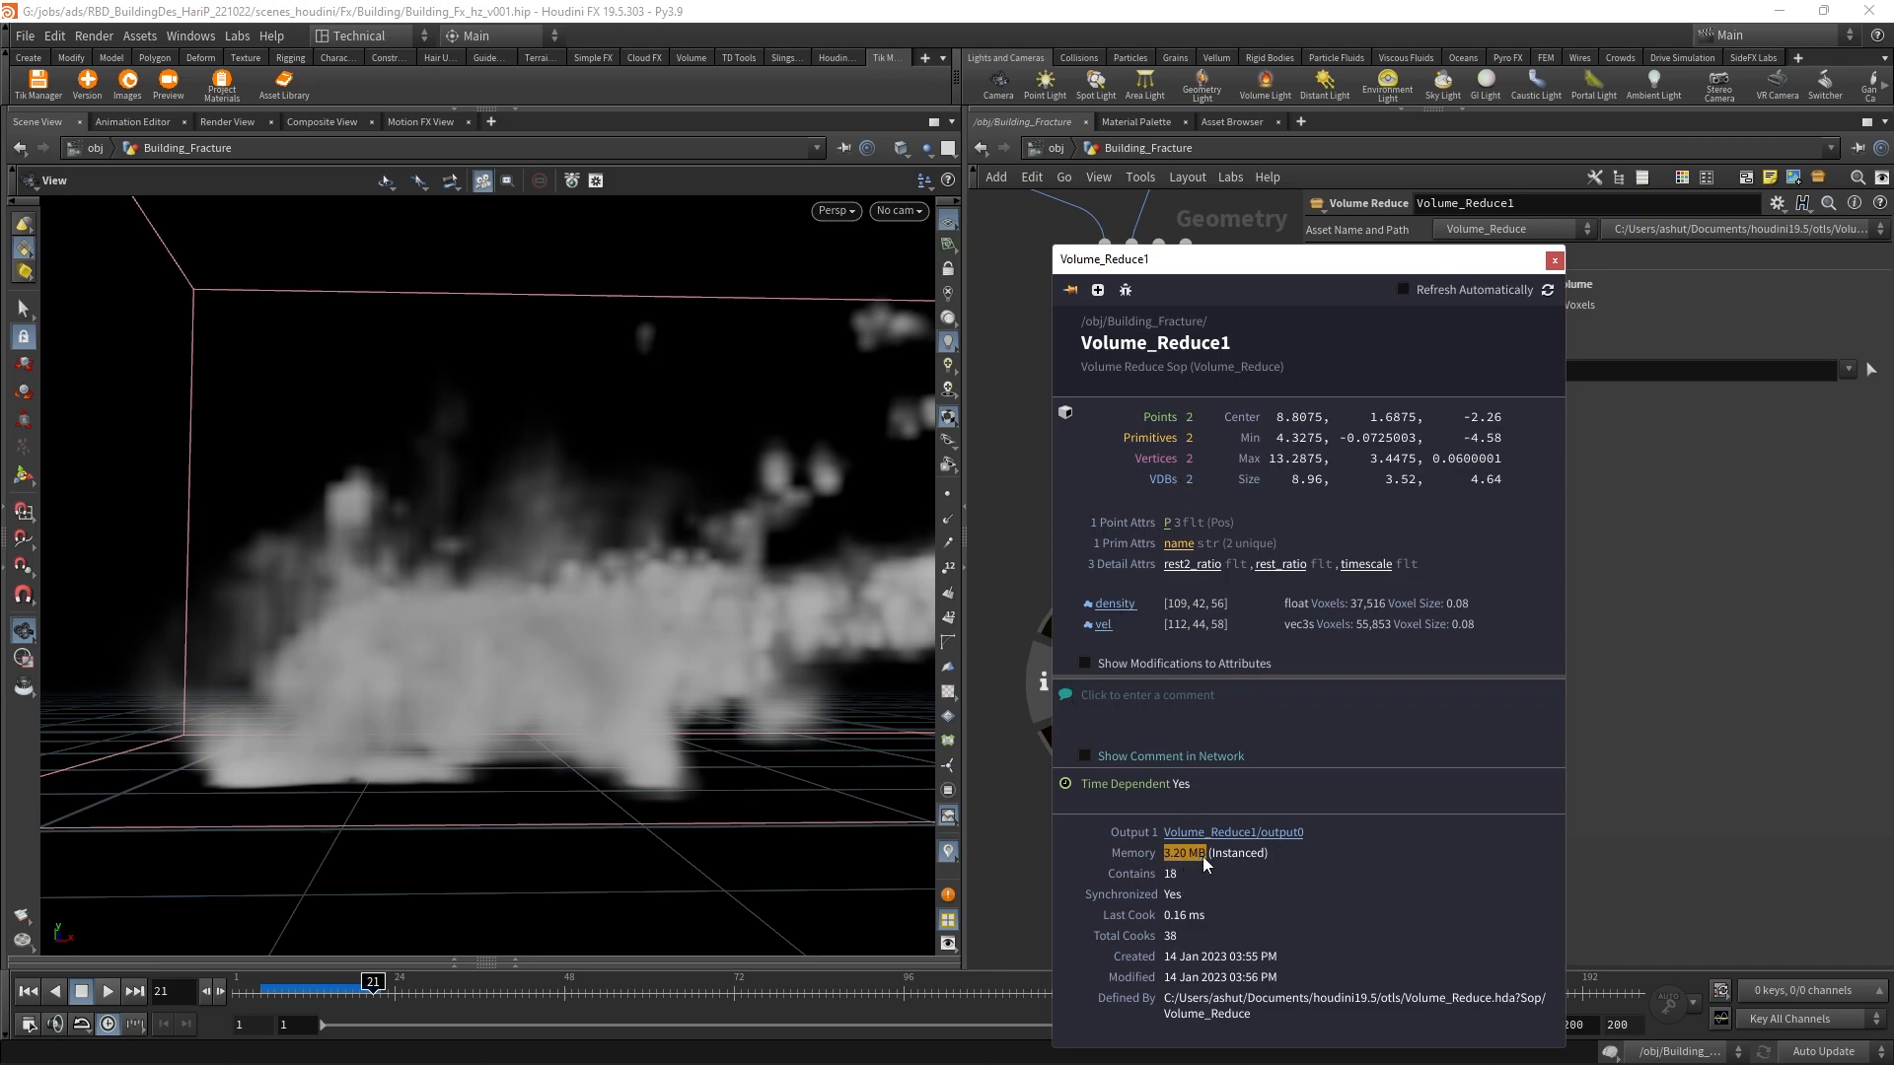
click(1554, 259)
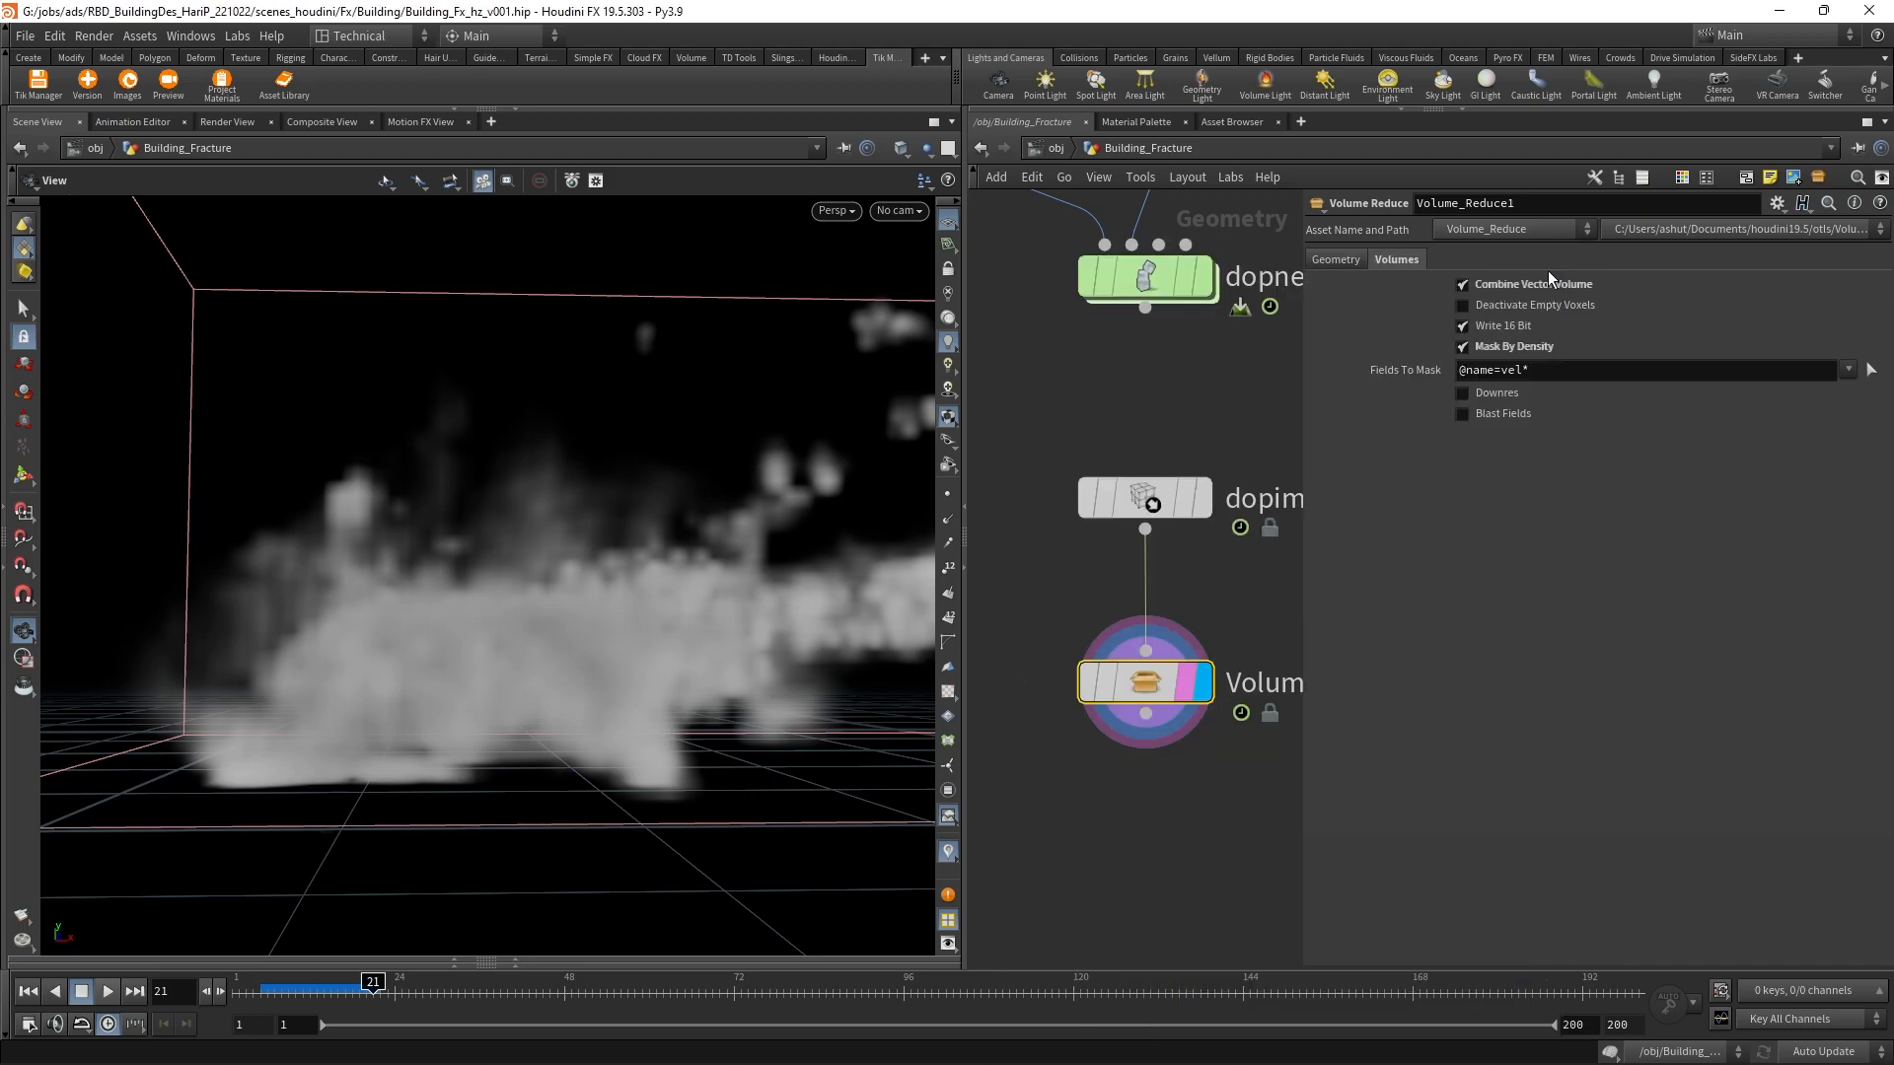
click(1502, 302)
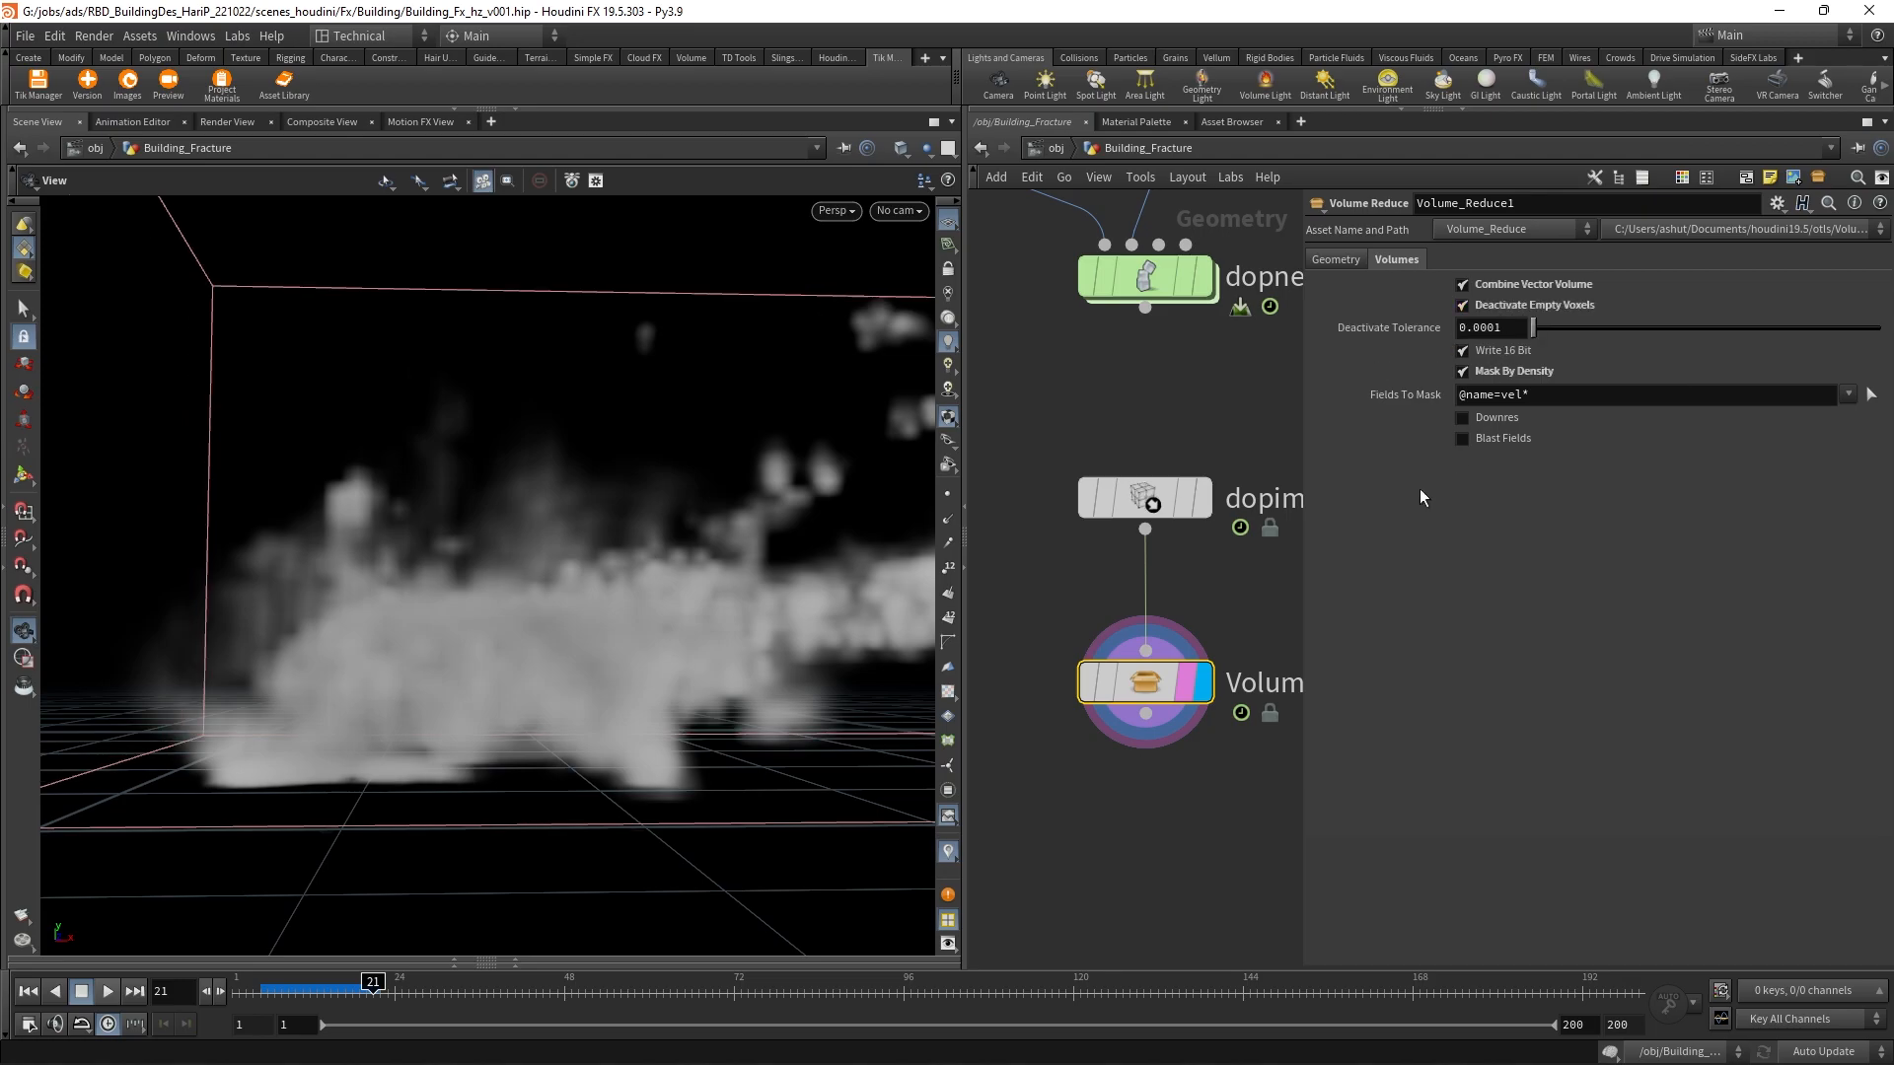
middle_click(1182, 688)
click(1503, 305)
middle_click(1188, 681)
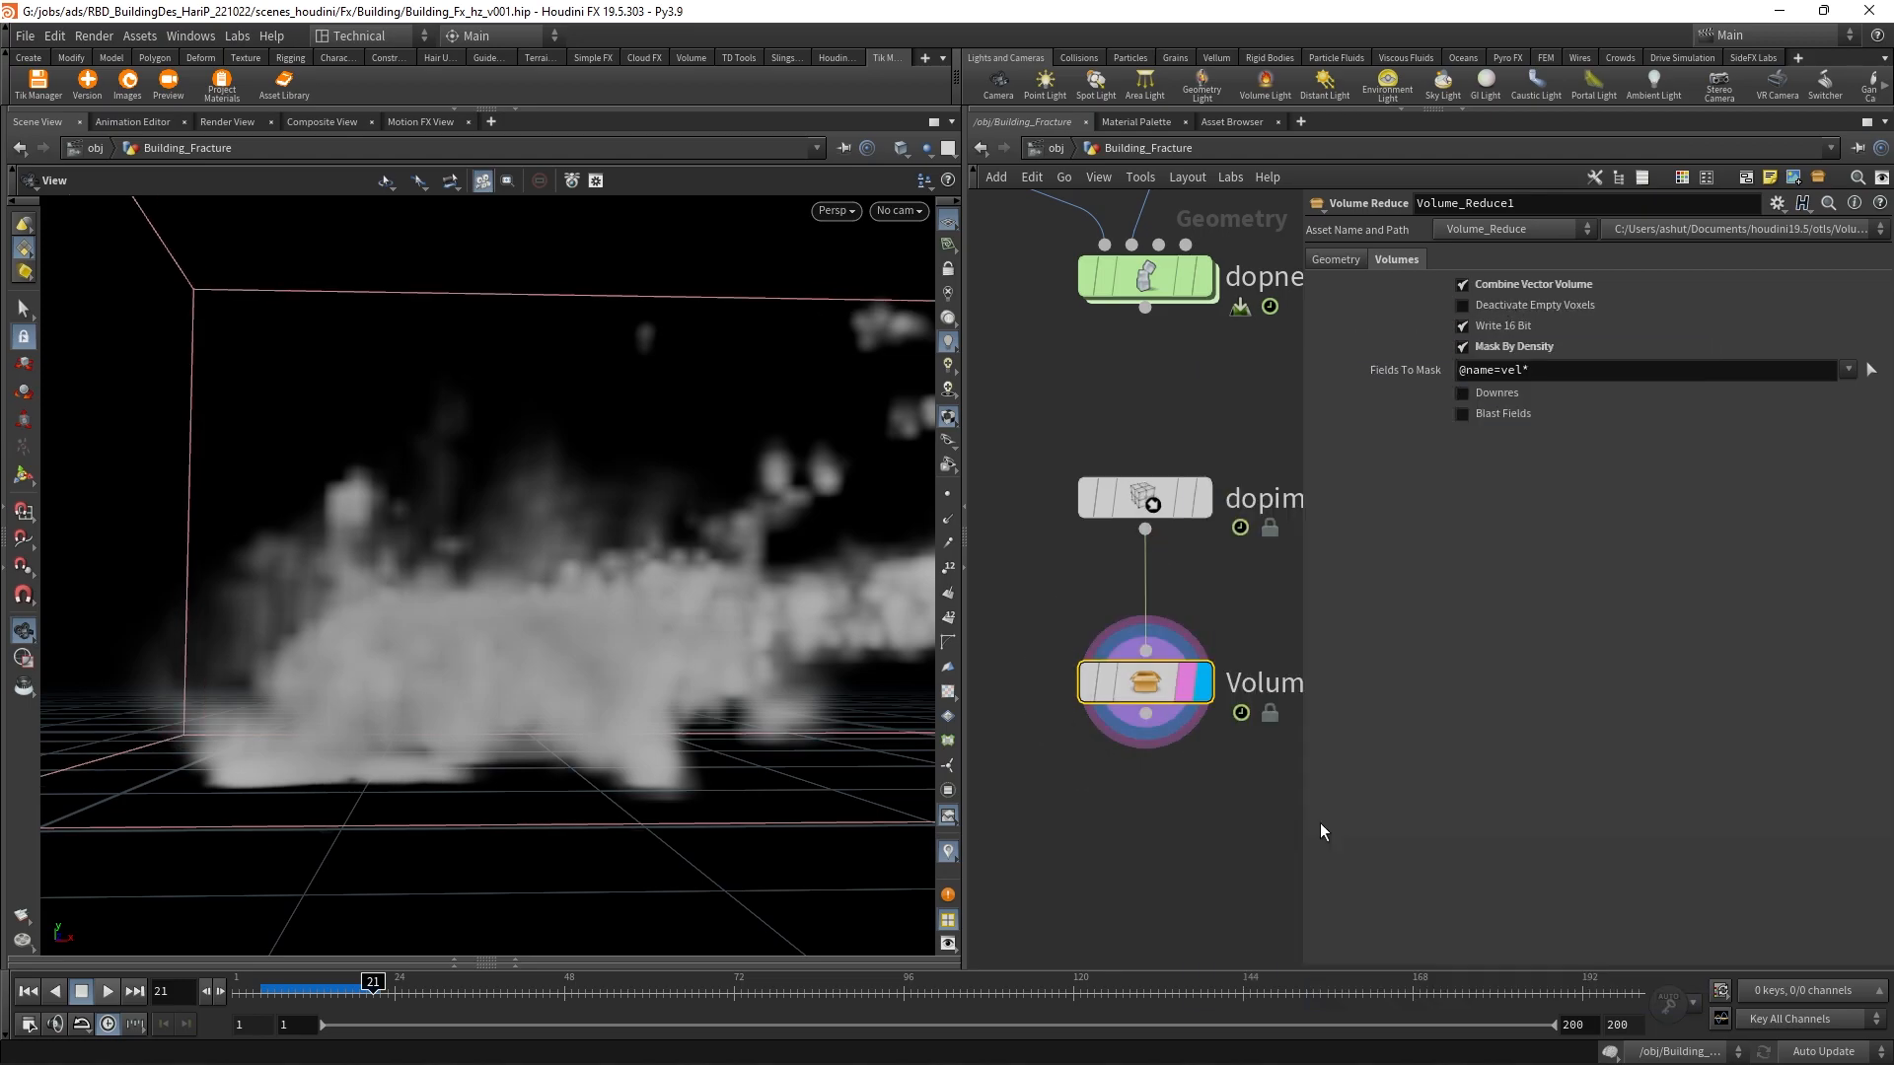
click(1500, 306)
middle_click(1206, 680)
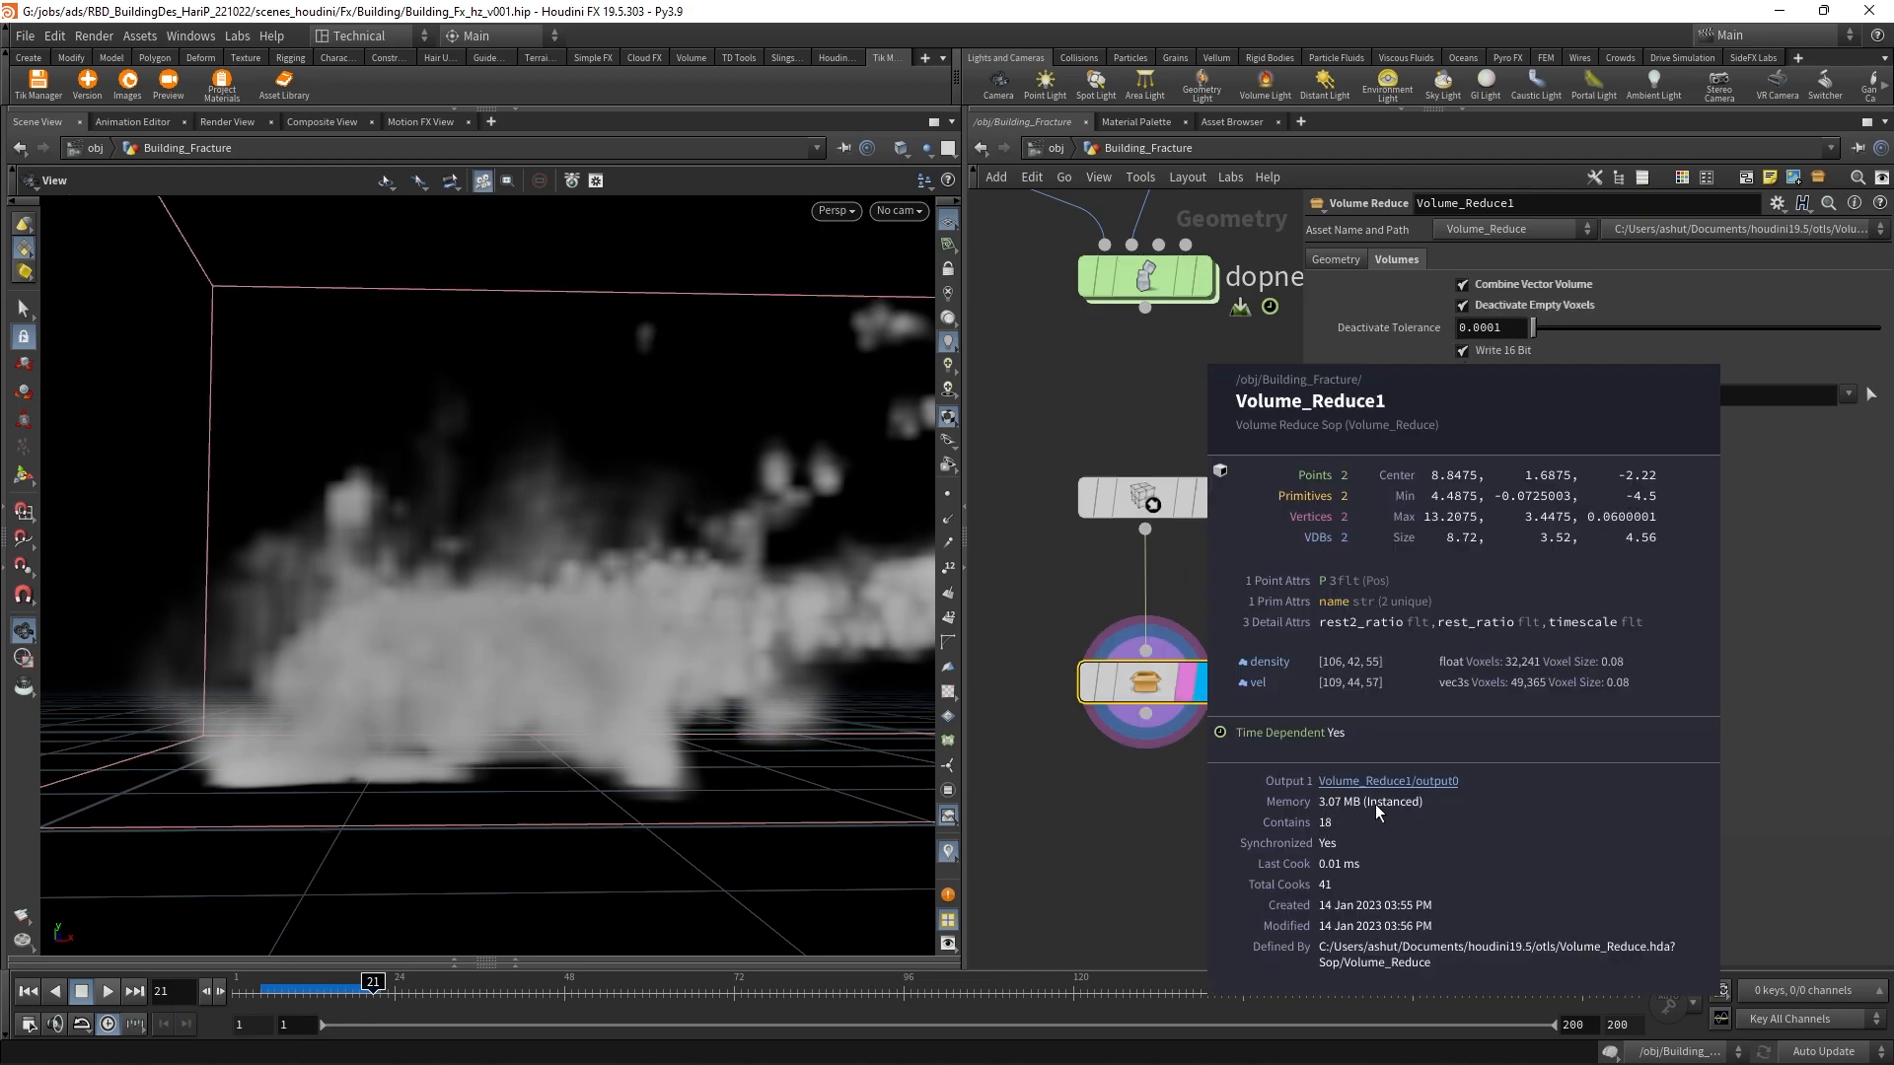
Step: Enable Downres on Volume_Reduce1 with a voxel scale of 1/2
click(1486, 418)
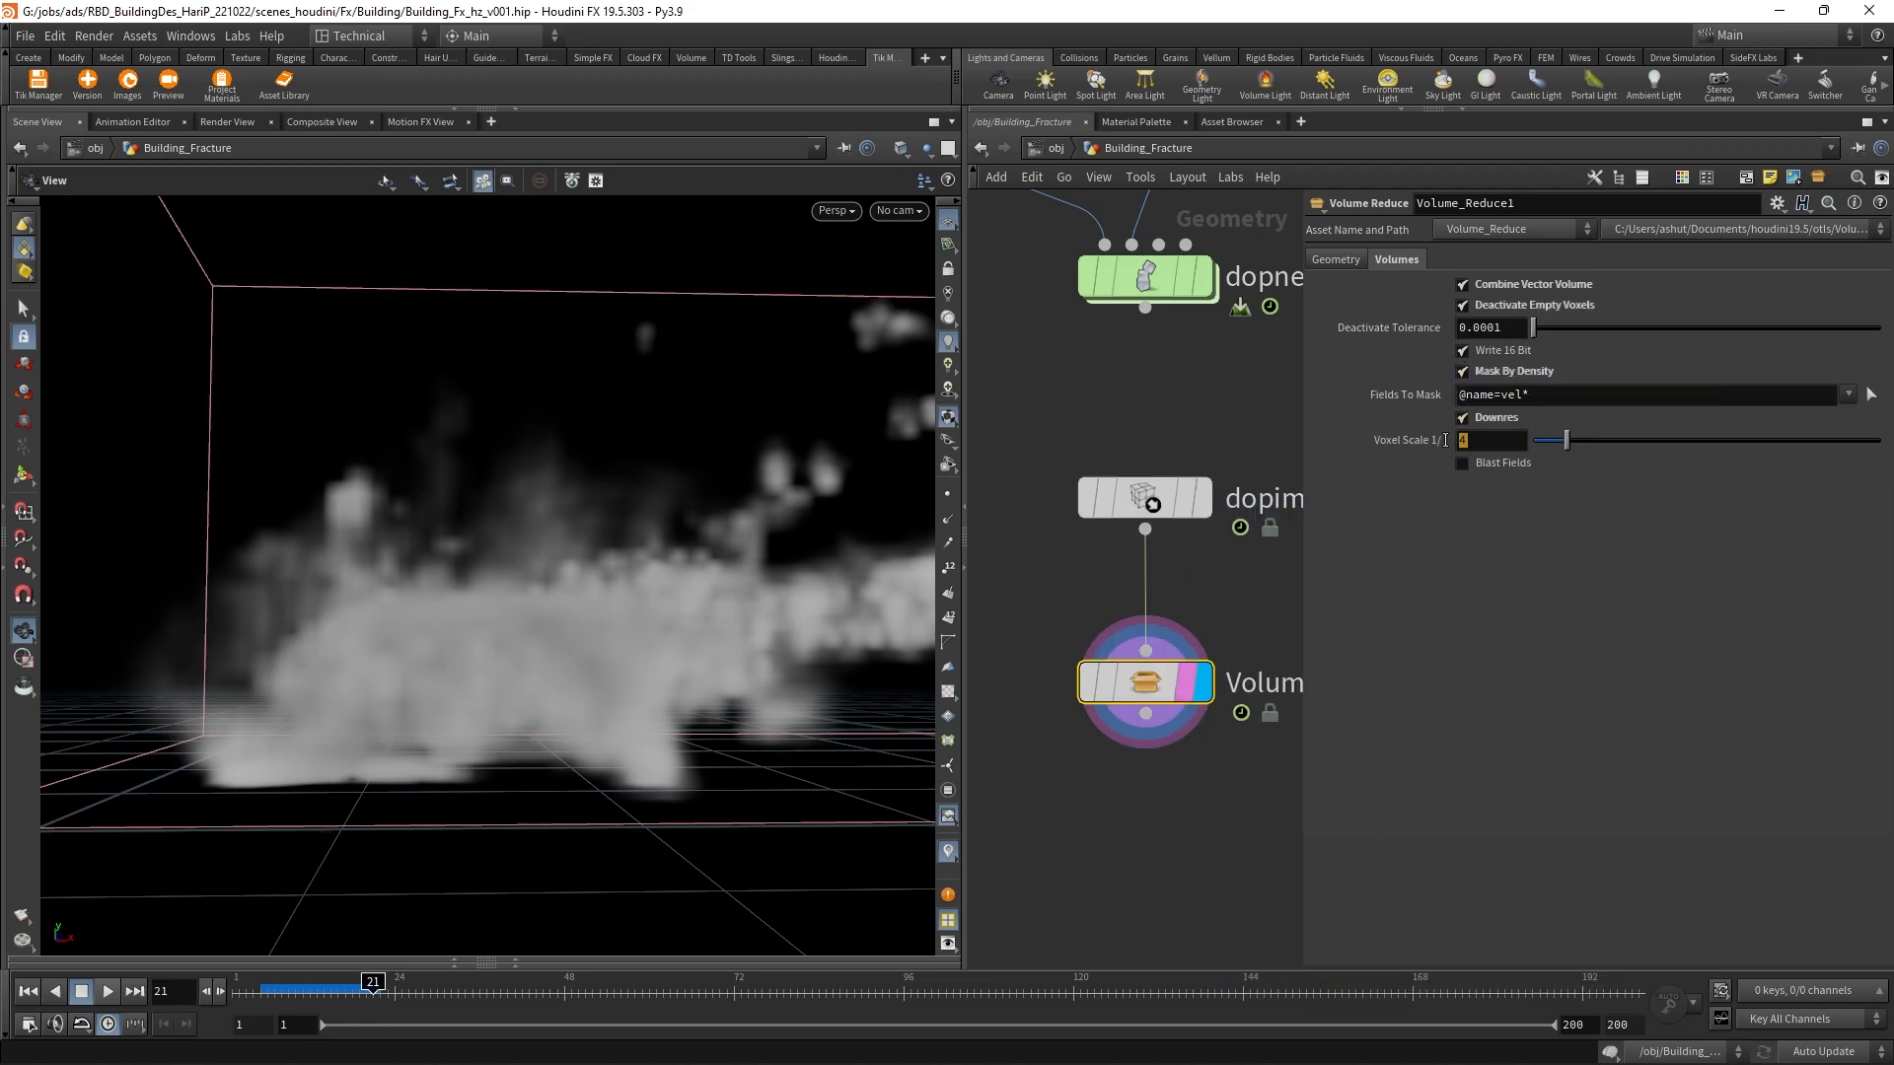
text(2)
key(Return)
Step: Toggle Volume_Reduce1's bypass and compare the dust volume with and without the reduction from several angles
mouse_move(1083, 613)
click(1083, 613)
click(1083, 614)
click(1083, 613)
click(1083, 614)
middle_drag(1135, 686, 1303, 825)
drag(518, 860, 482, 808)
right_drag(482, 808, 537, 760)
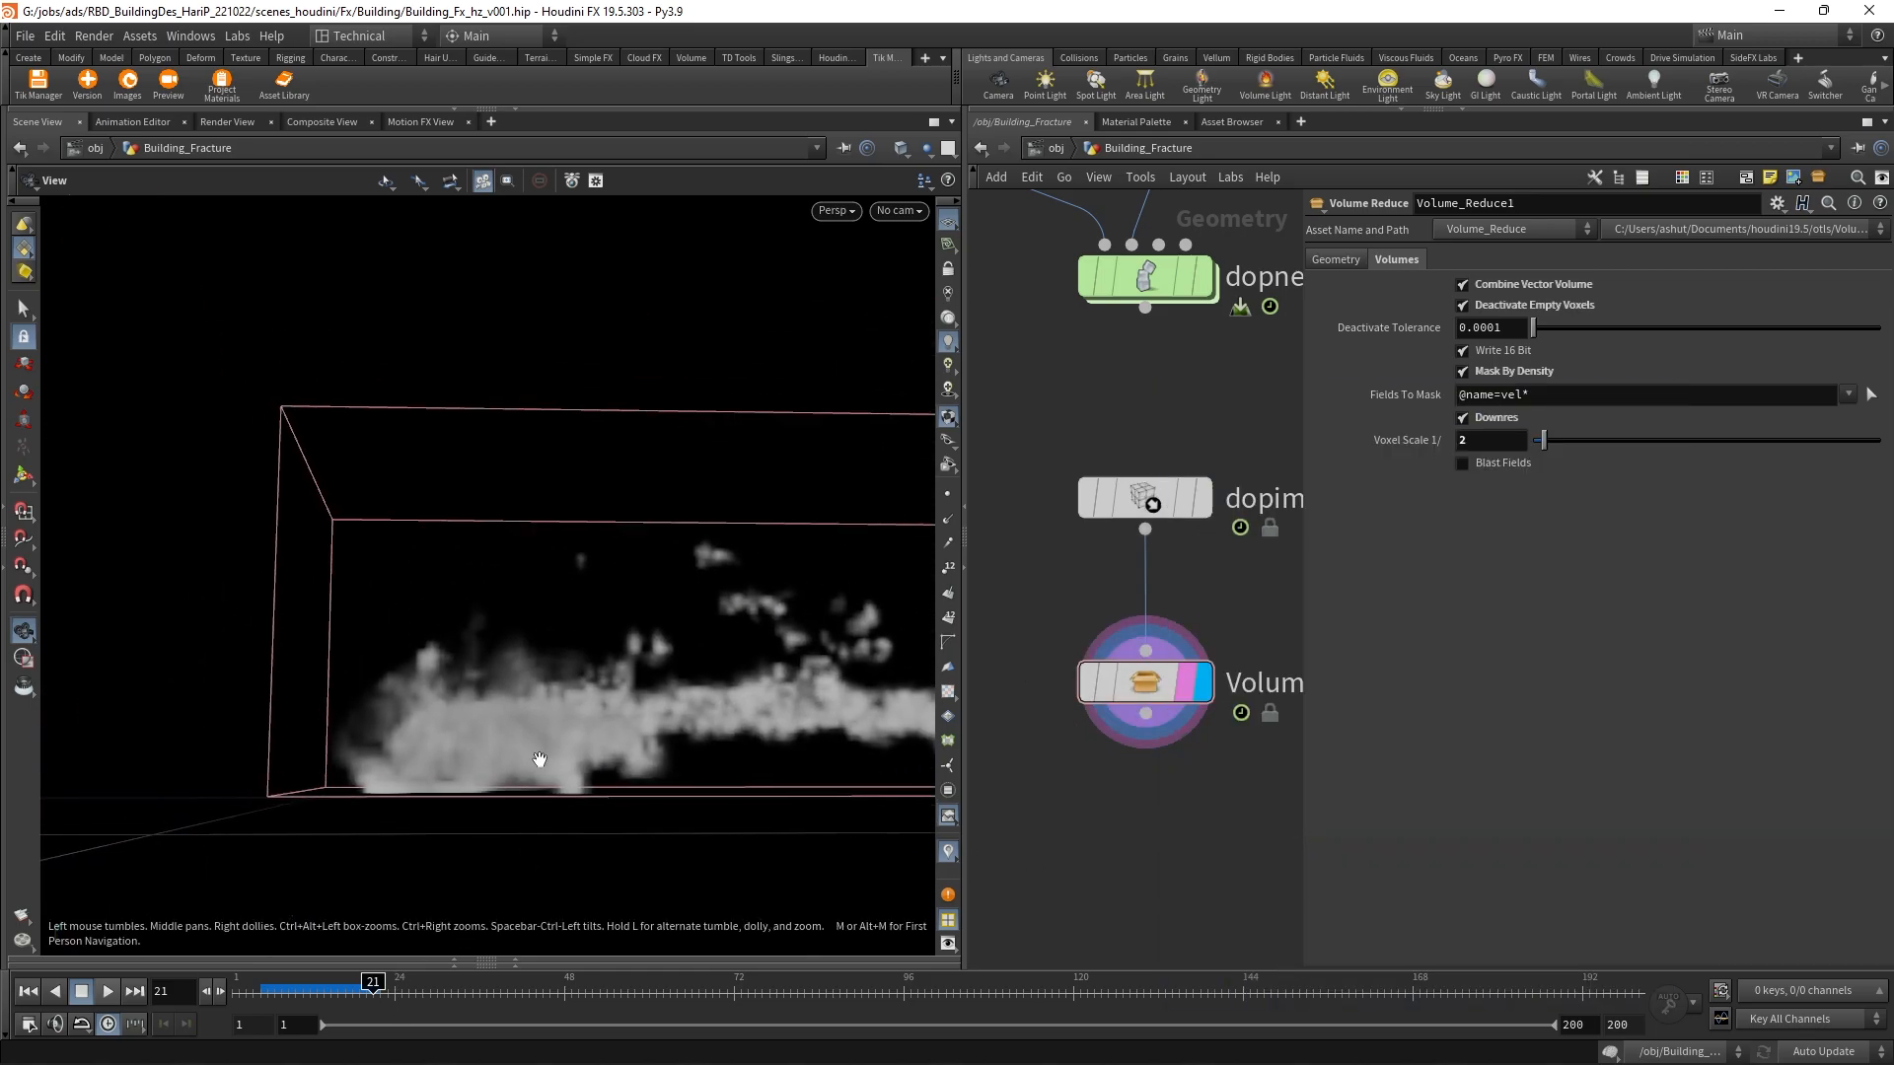
click(1072, 631)
right_drag(702, 646, 583, 774)
middle_click(1146, 689)
Step: Alternate the display between dopimportfield1 and Volume_Reduce1 to compare the original and reduced volume bounds
click(1150, 502)
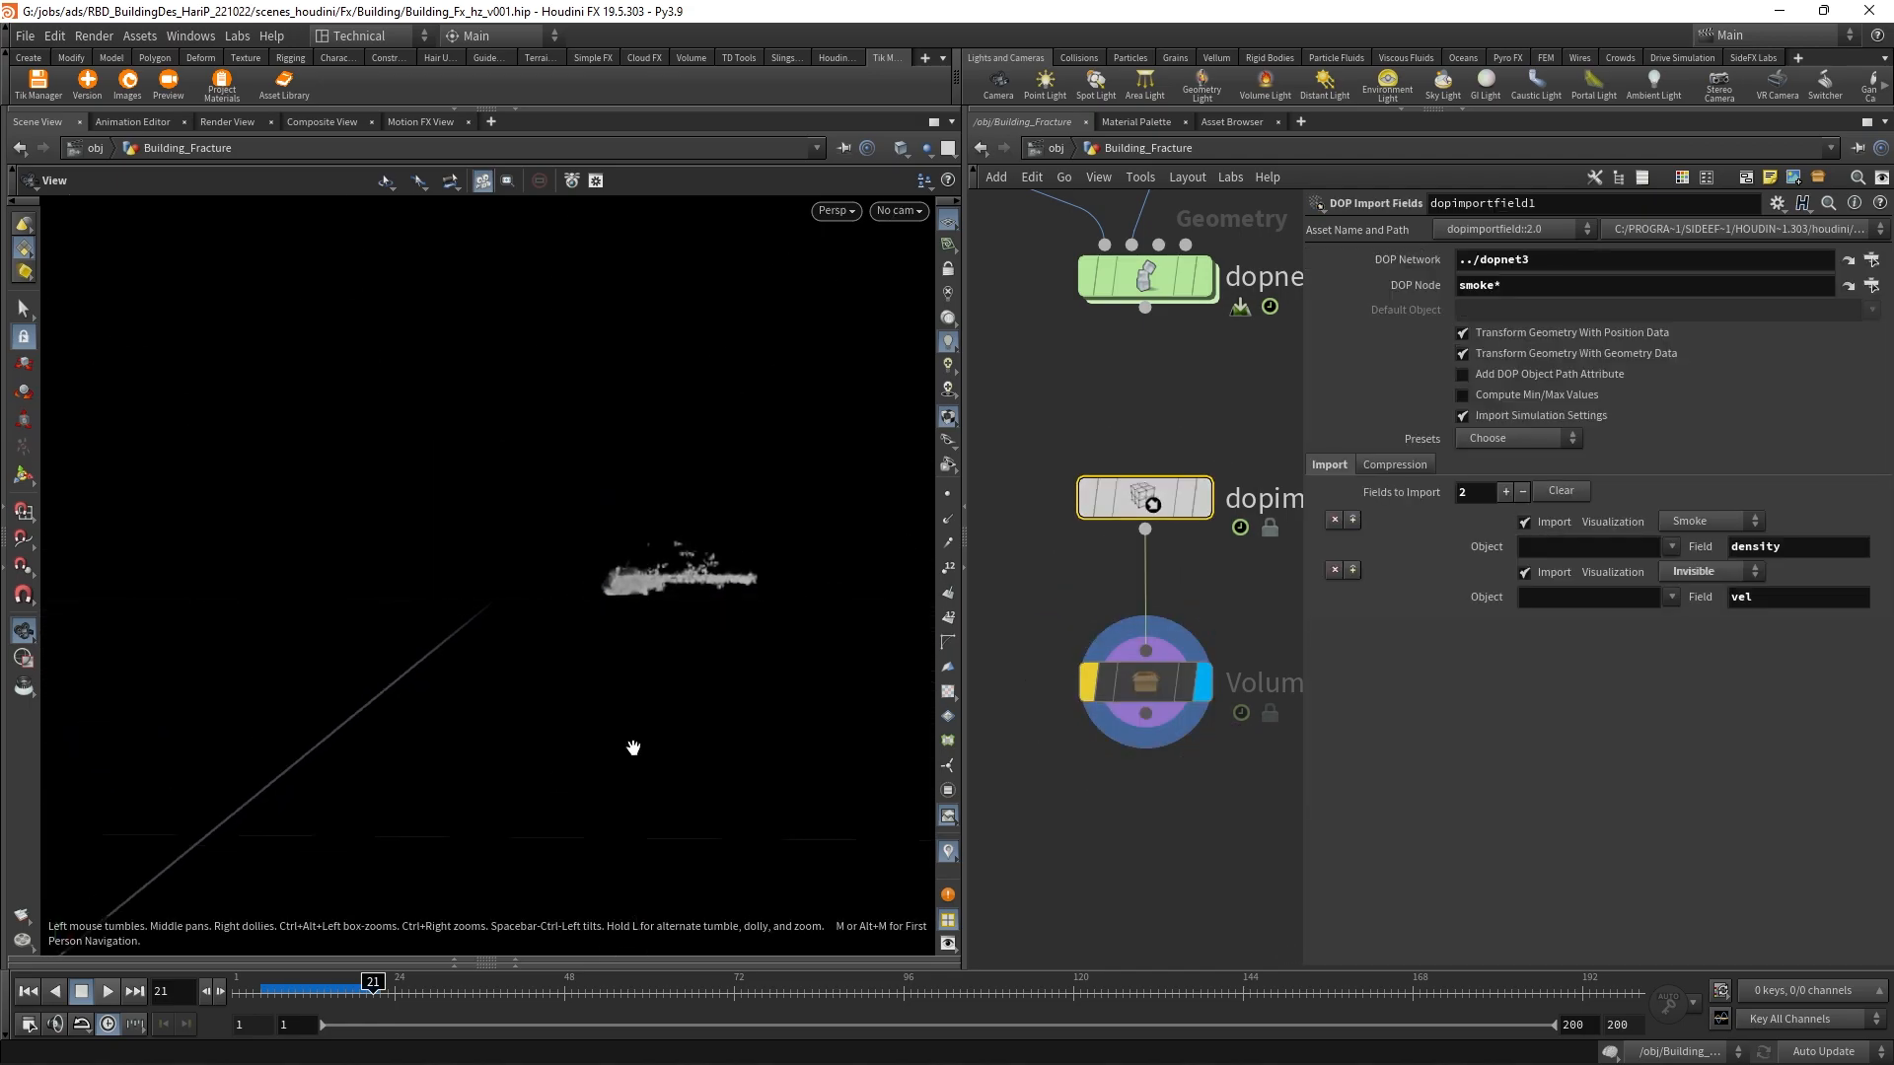
click(1218, 426)
click(1218, 568)
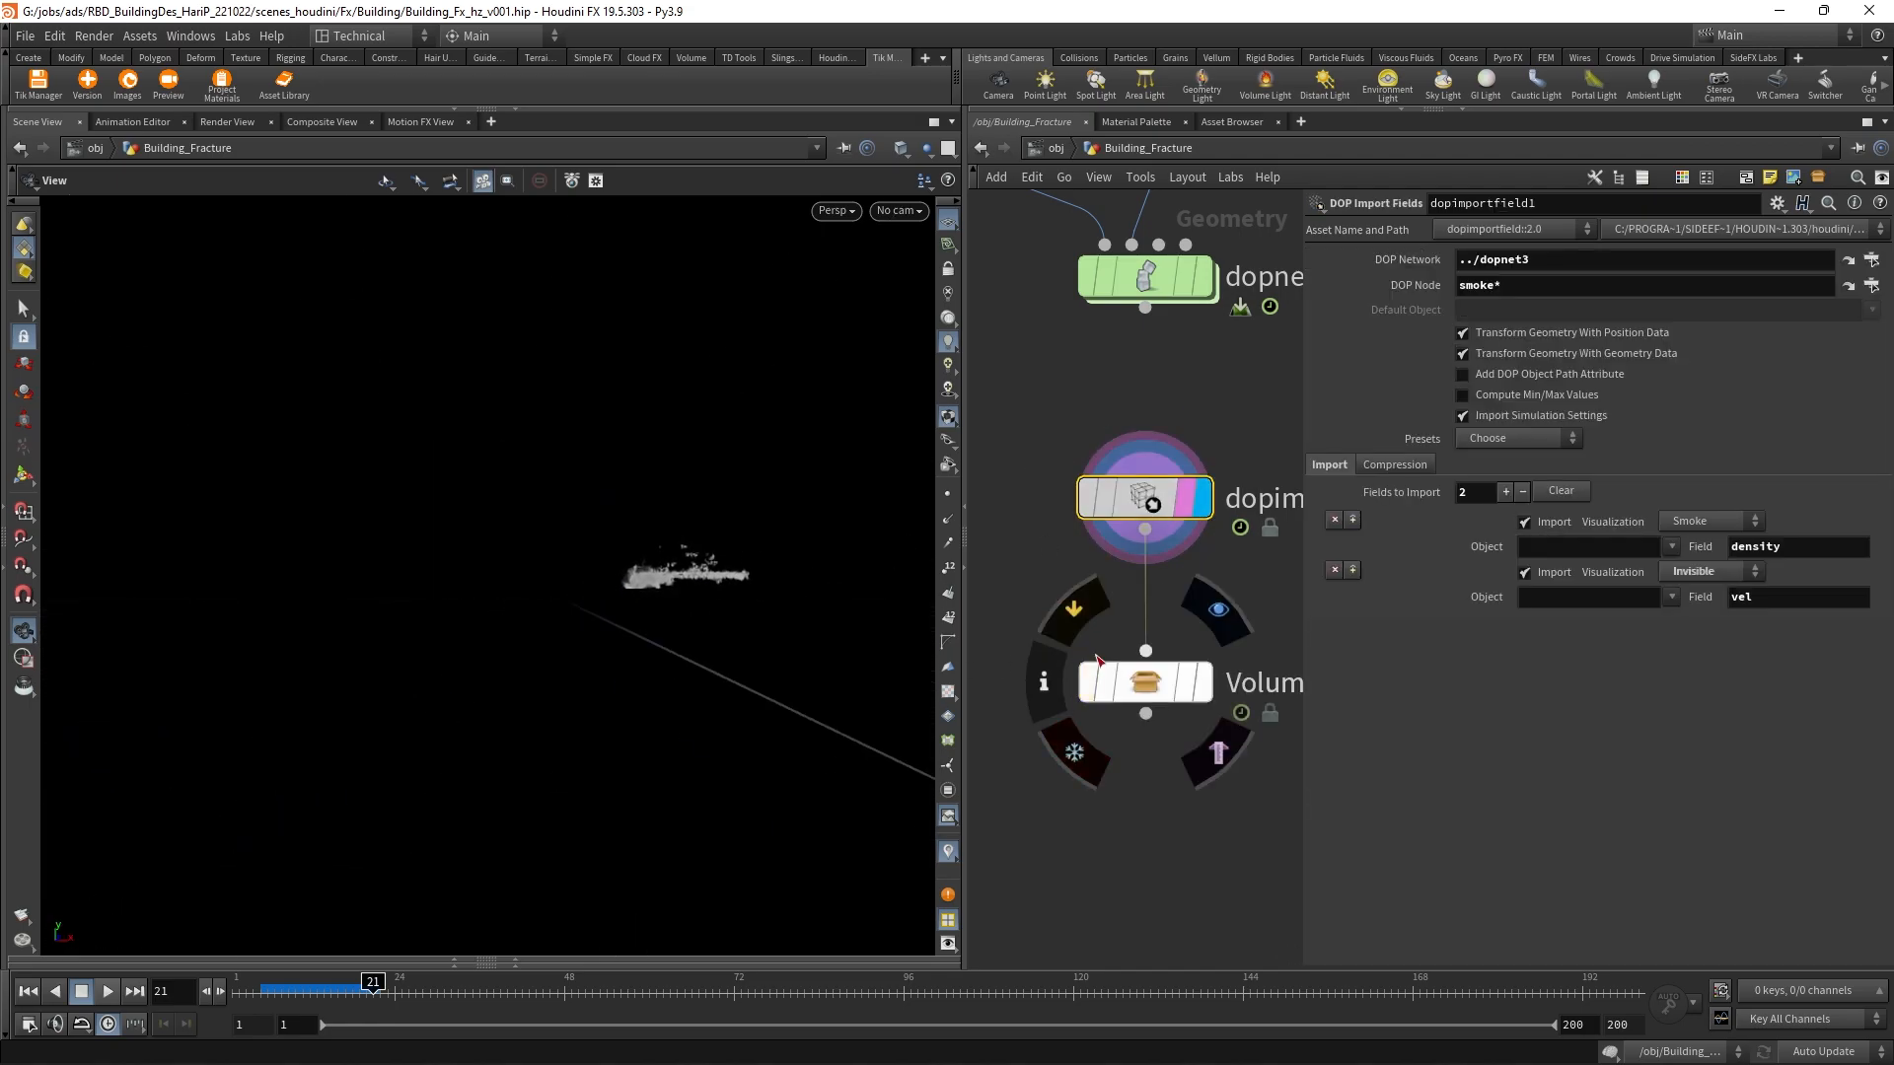
click(1145, 683)
click(1202, 682)
right_drag(683, 591, 761, 499)
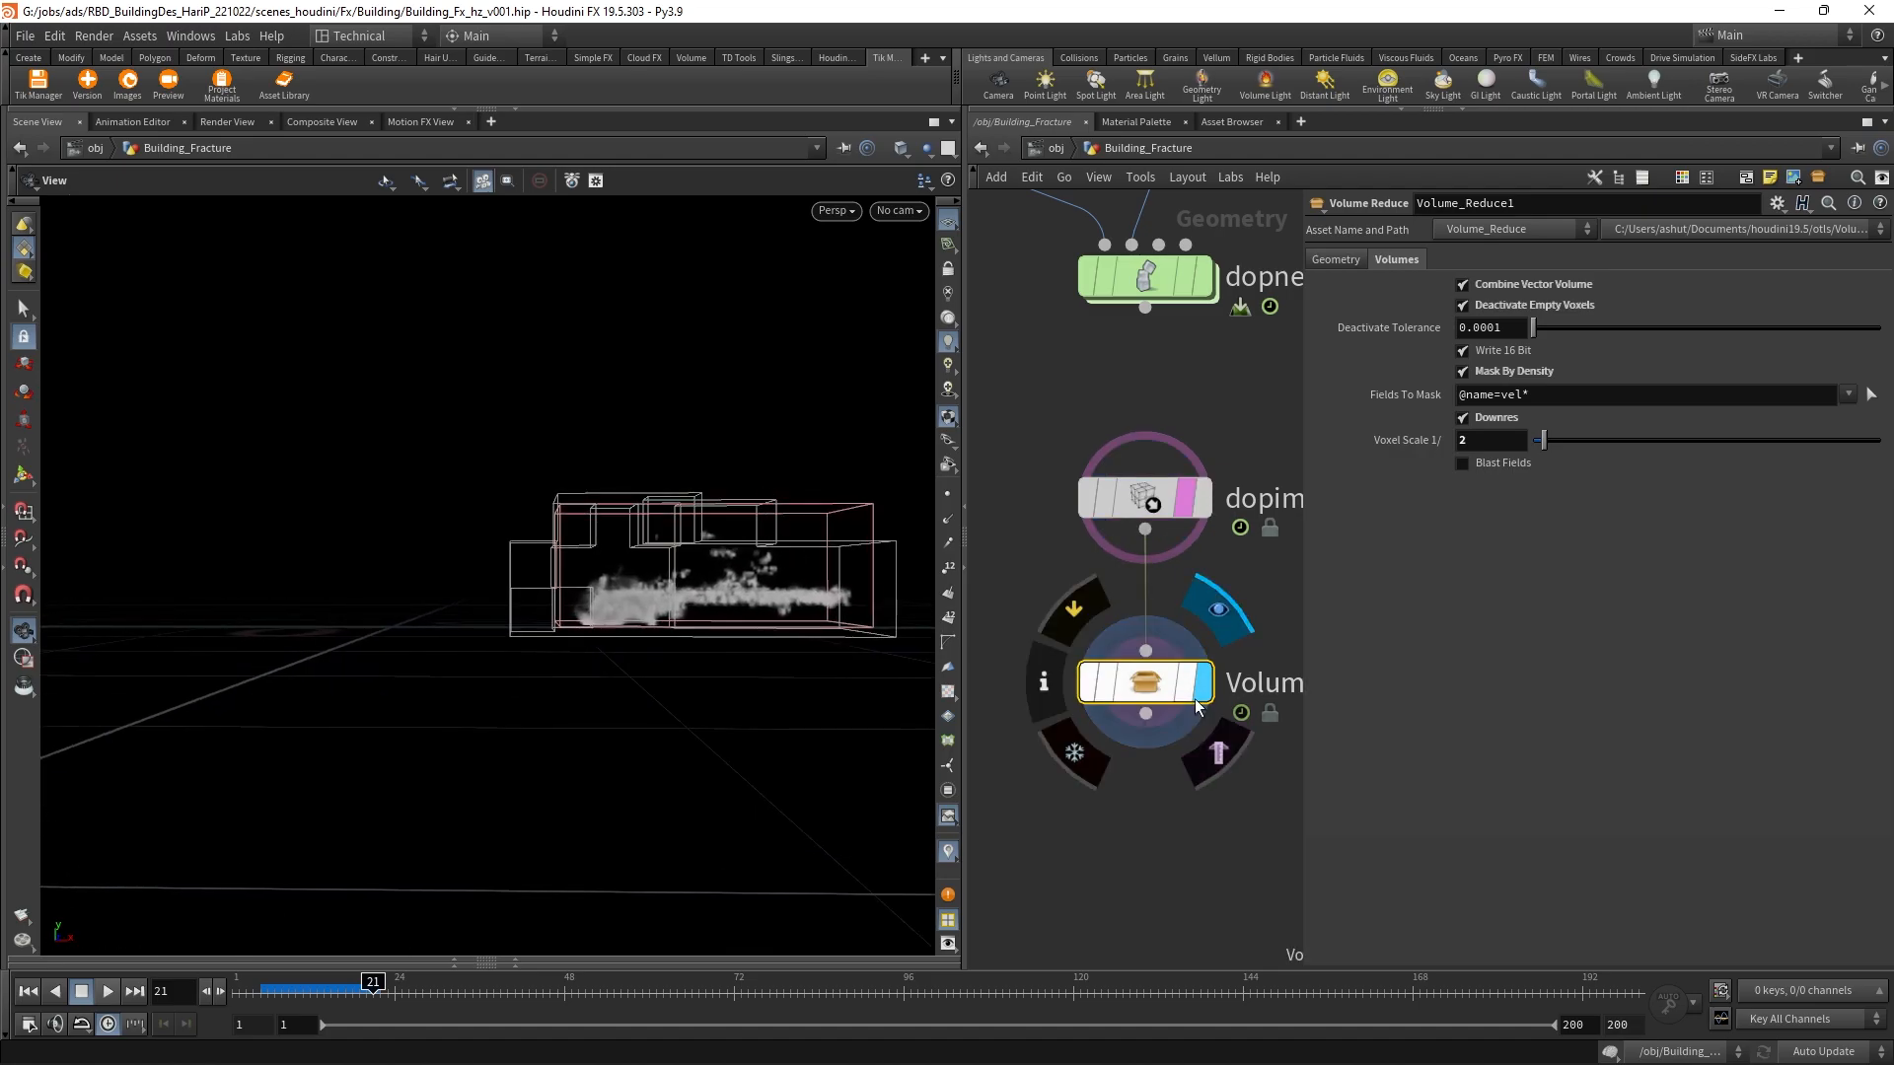
click(1217, 752)
click(1186, 514)
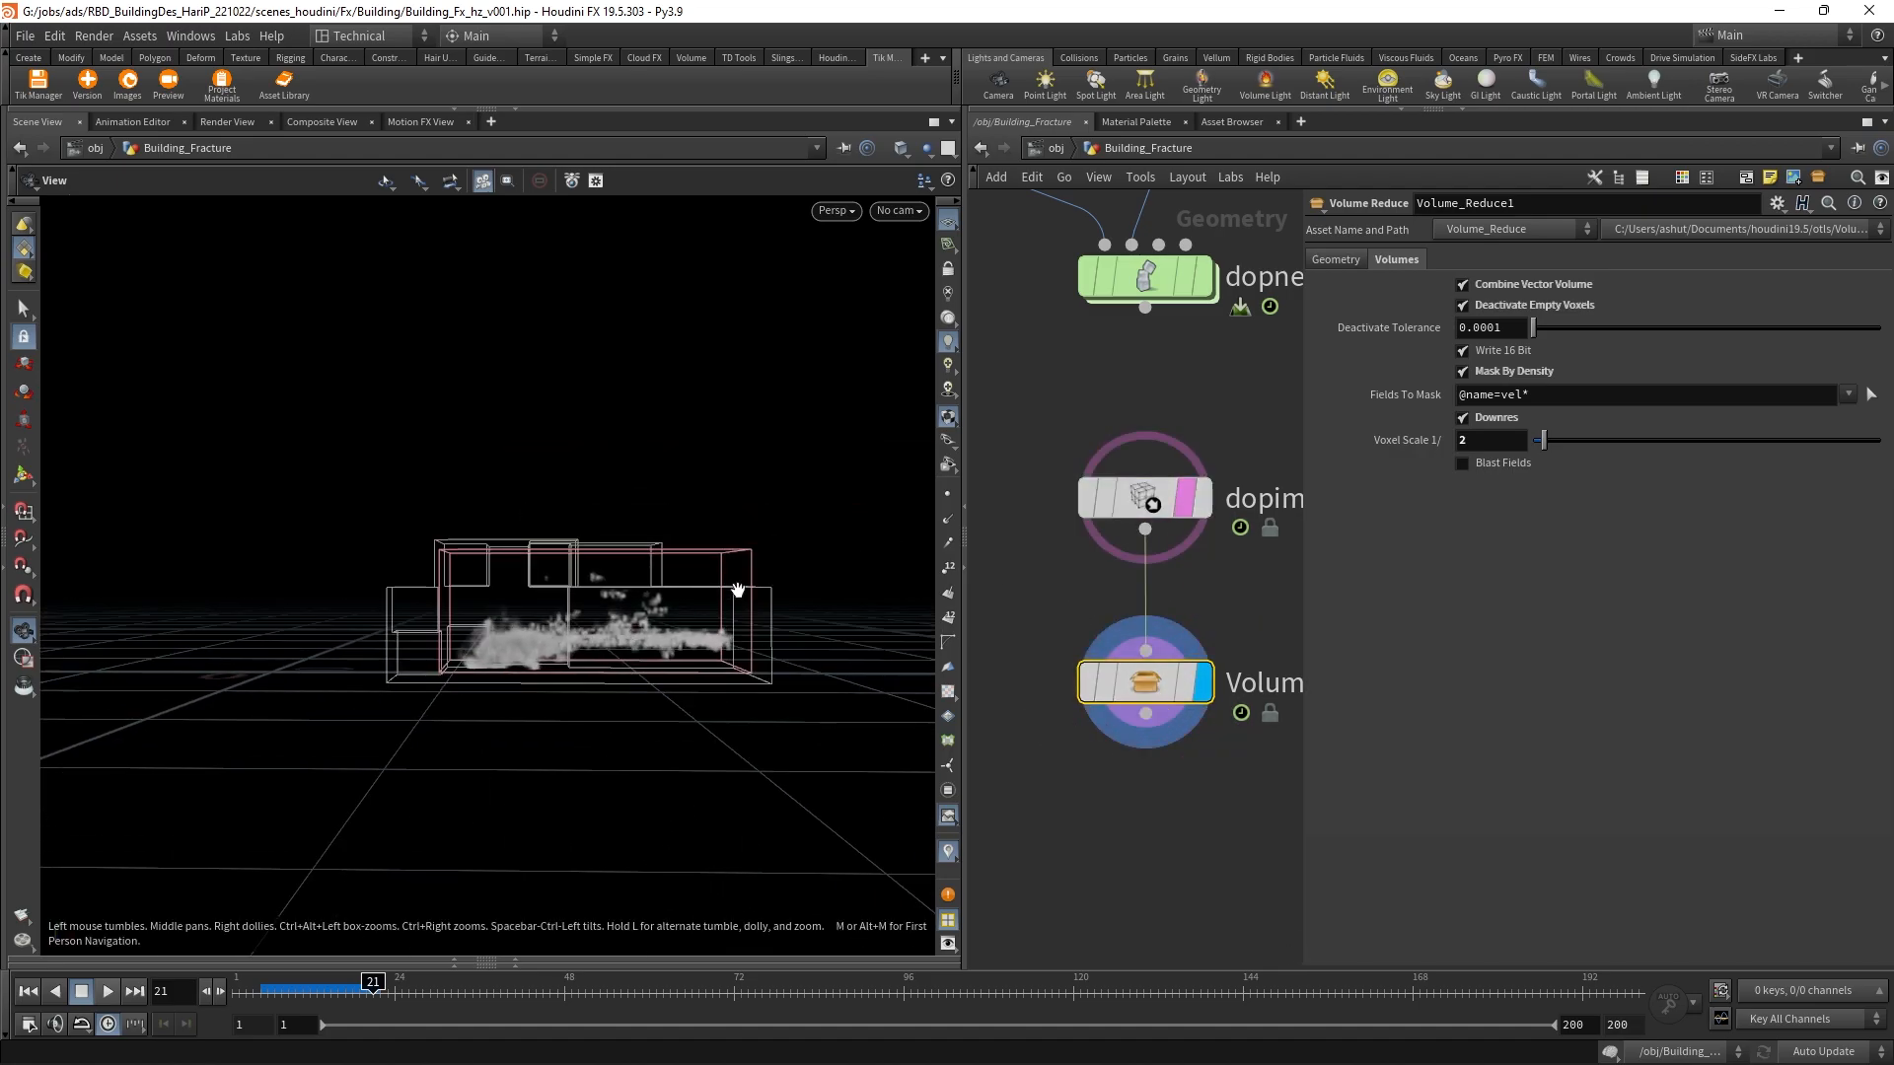
click(1145, 498)
click(1202, 498)
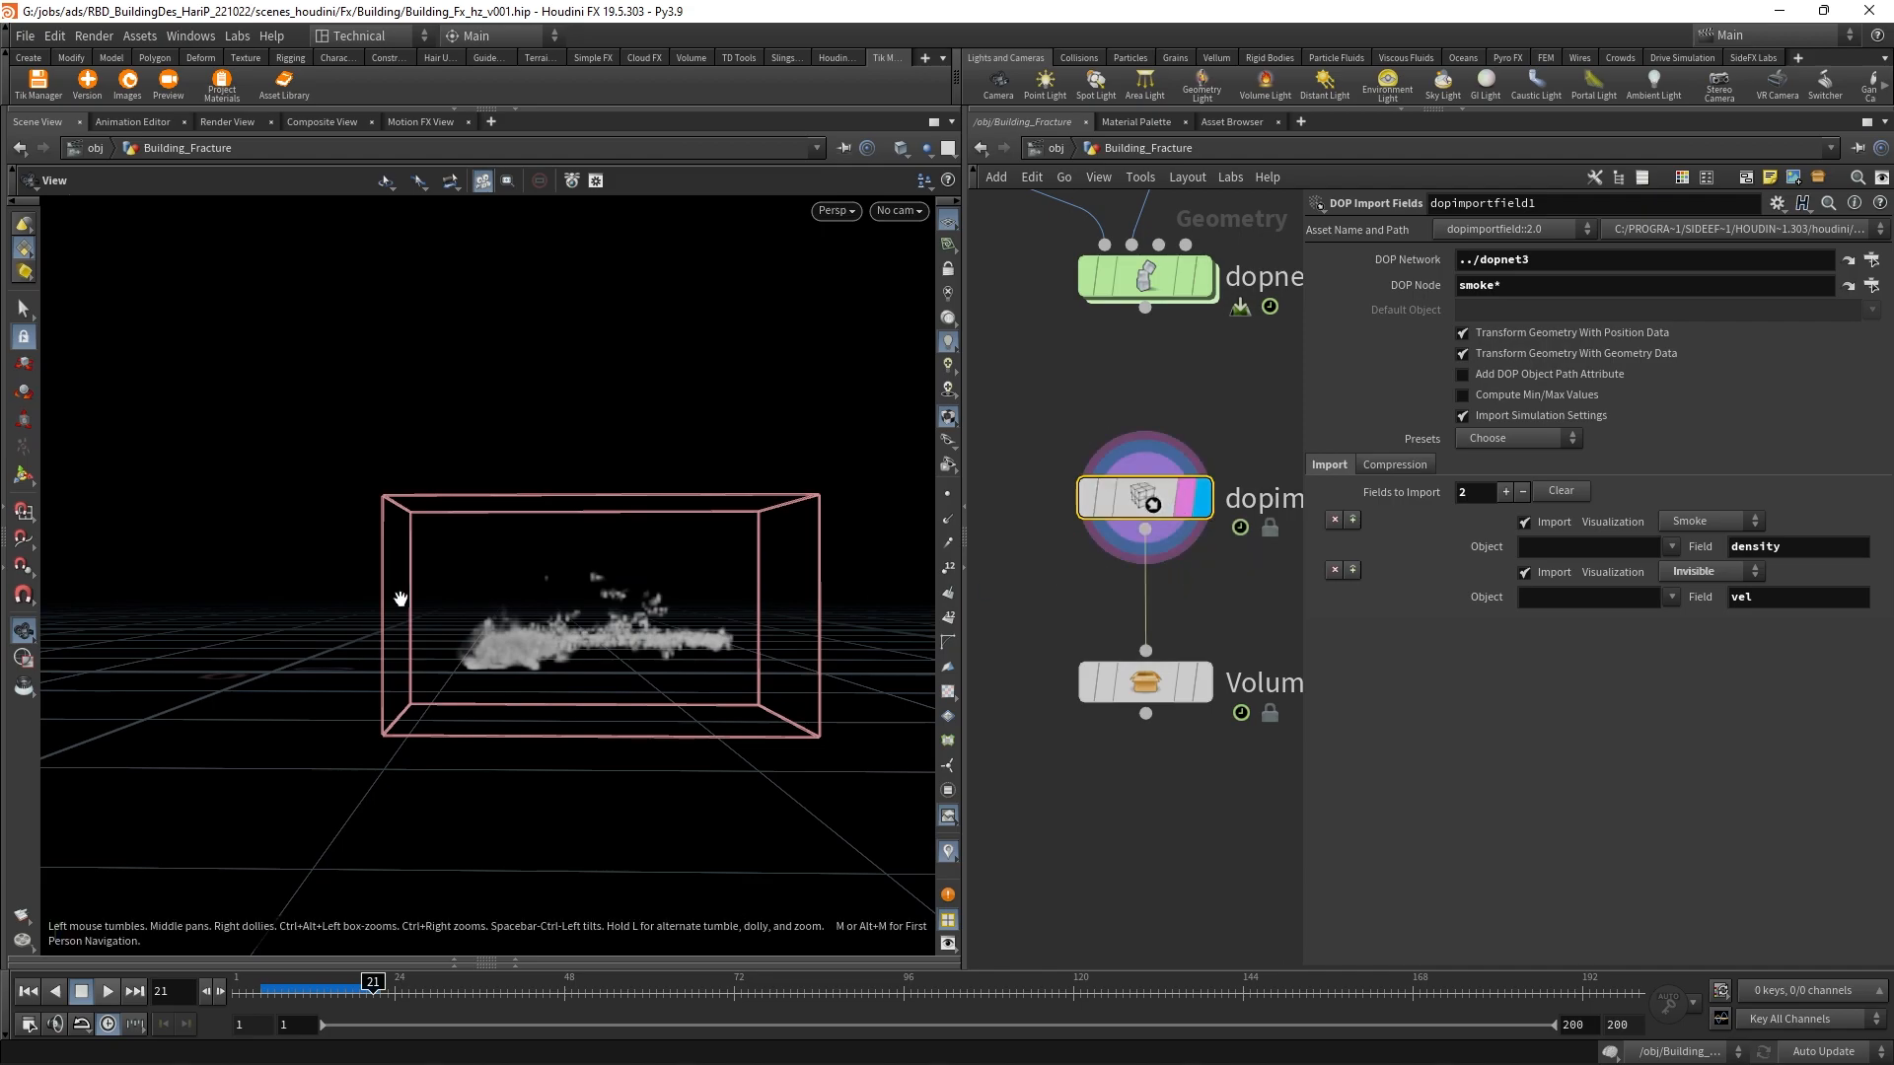
click(1203, 682)
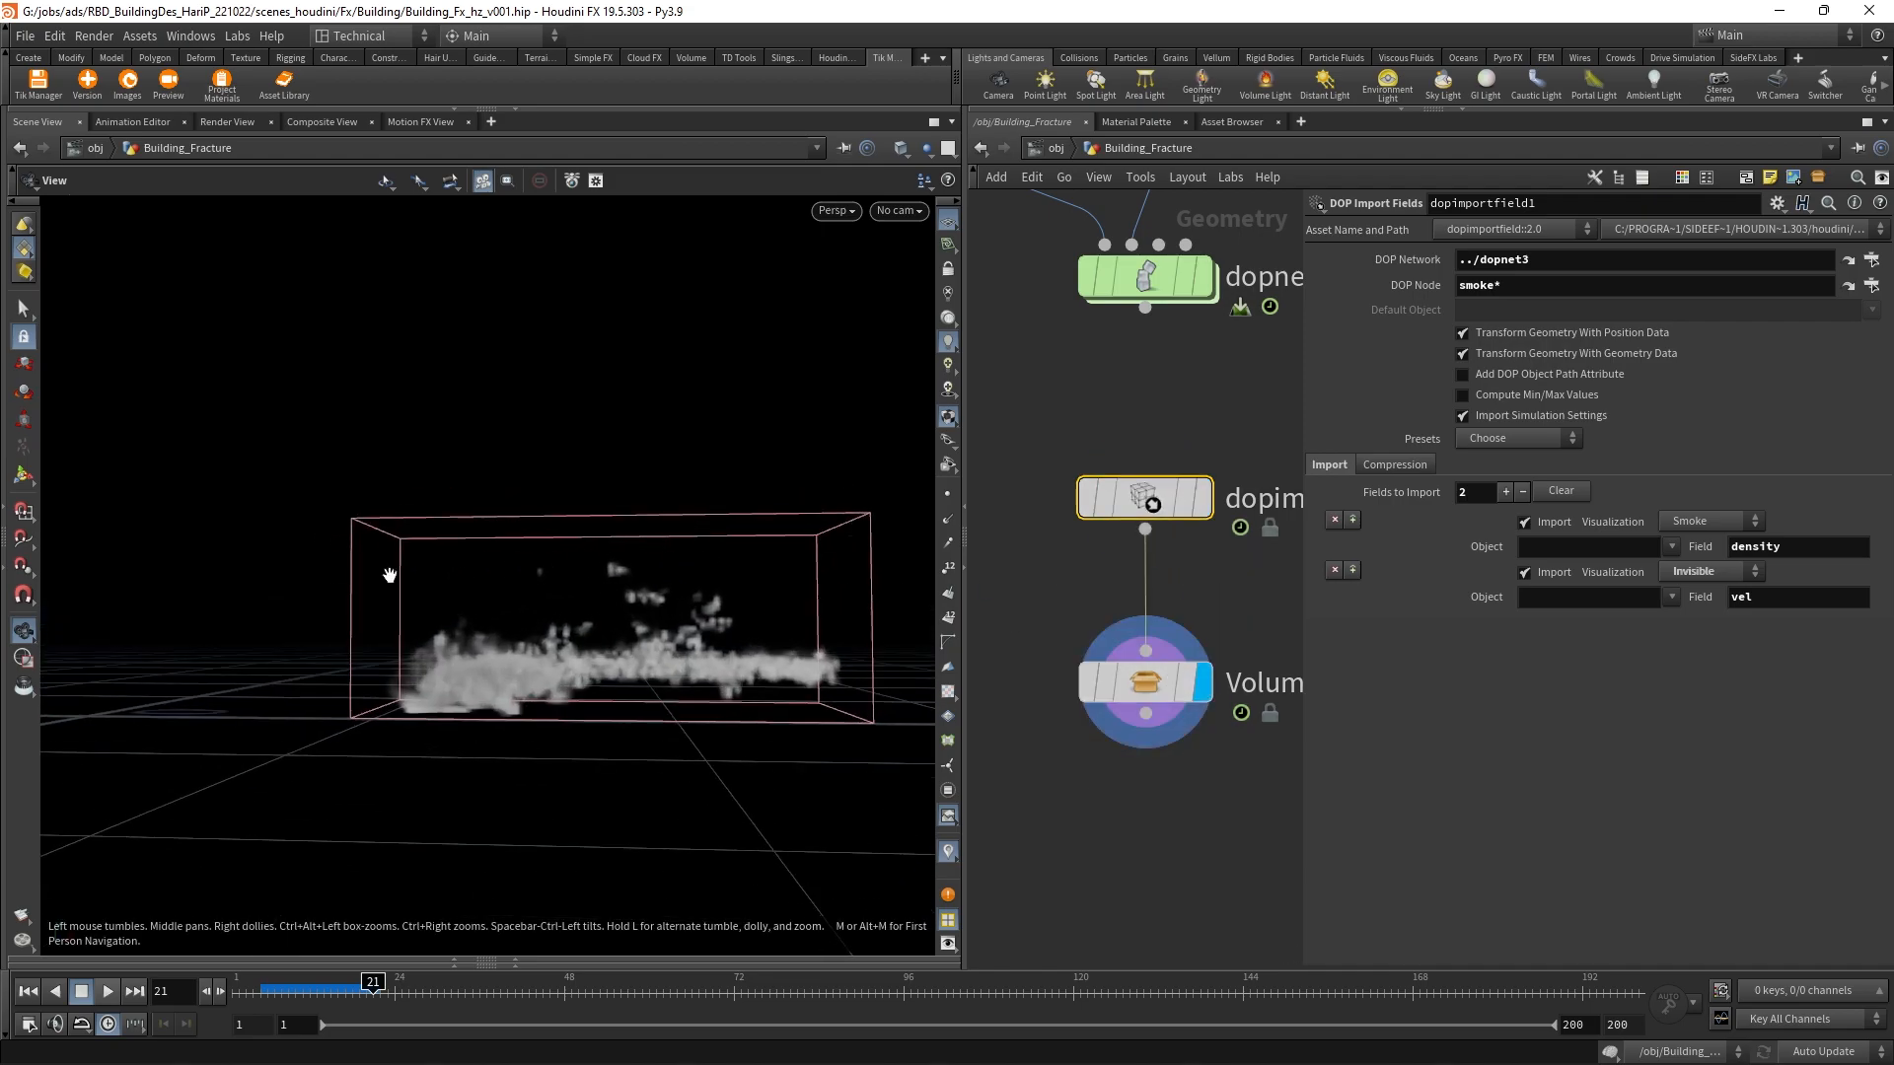
Step: Move to frame 26 and compare the node information of Volume_Reduce1 and dopimportfield1
mouse_move(1051, 632)
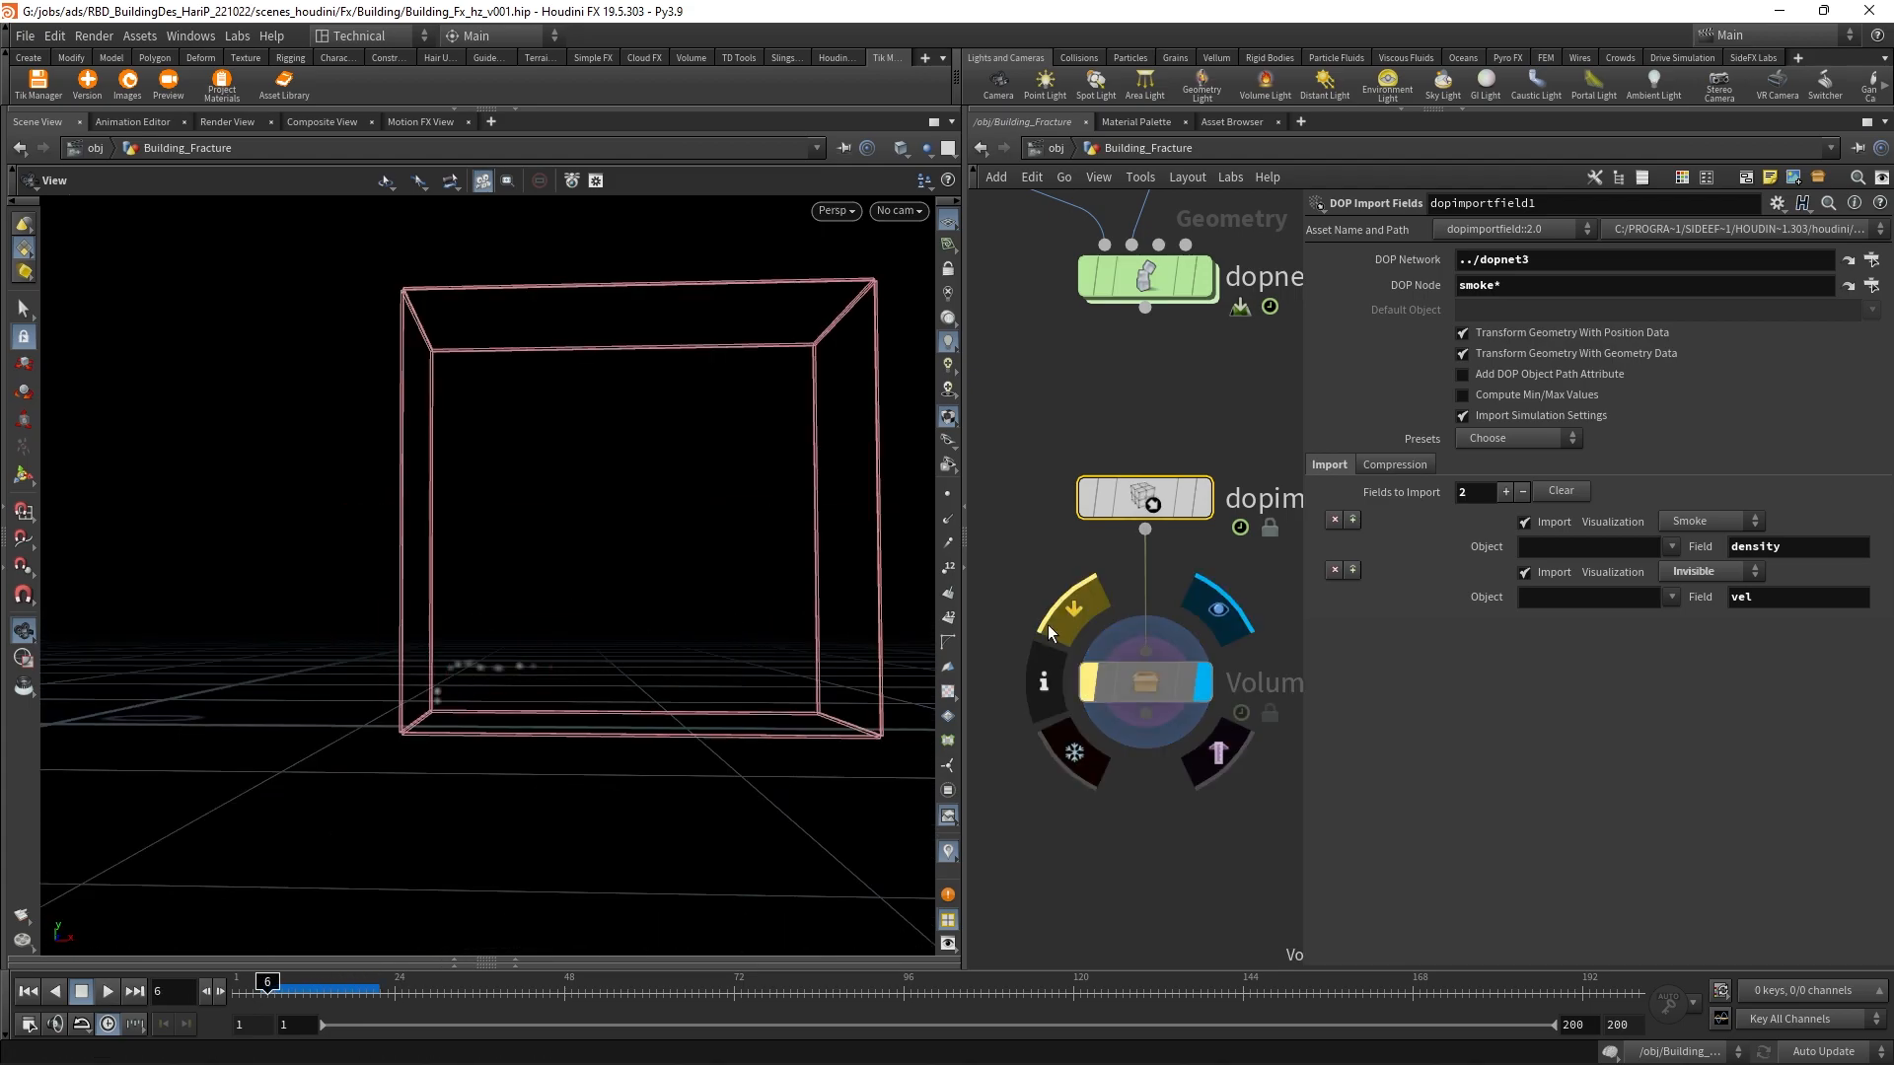
drag(272, 989, 408, 995)
click(107, 990)
click(107, 991)
middle_click(1156, 683)
middle_click(1148, 683)
middle_click(1145, 498)
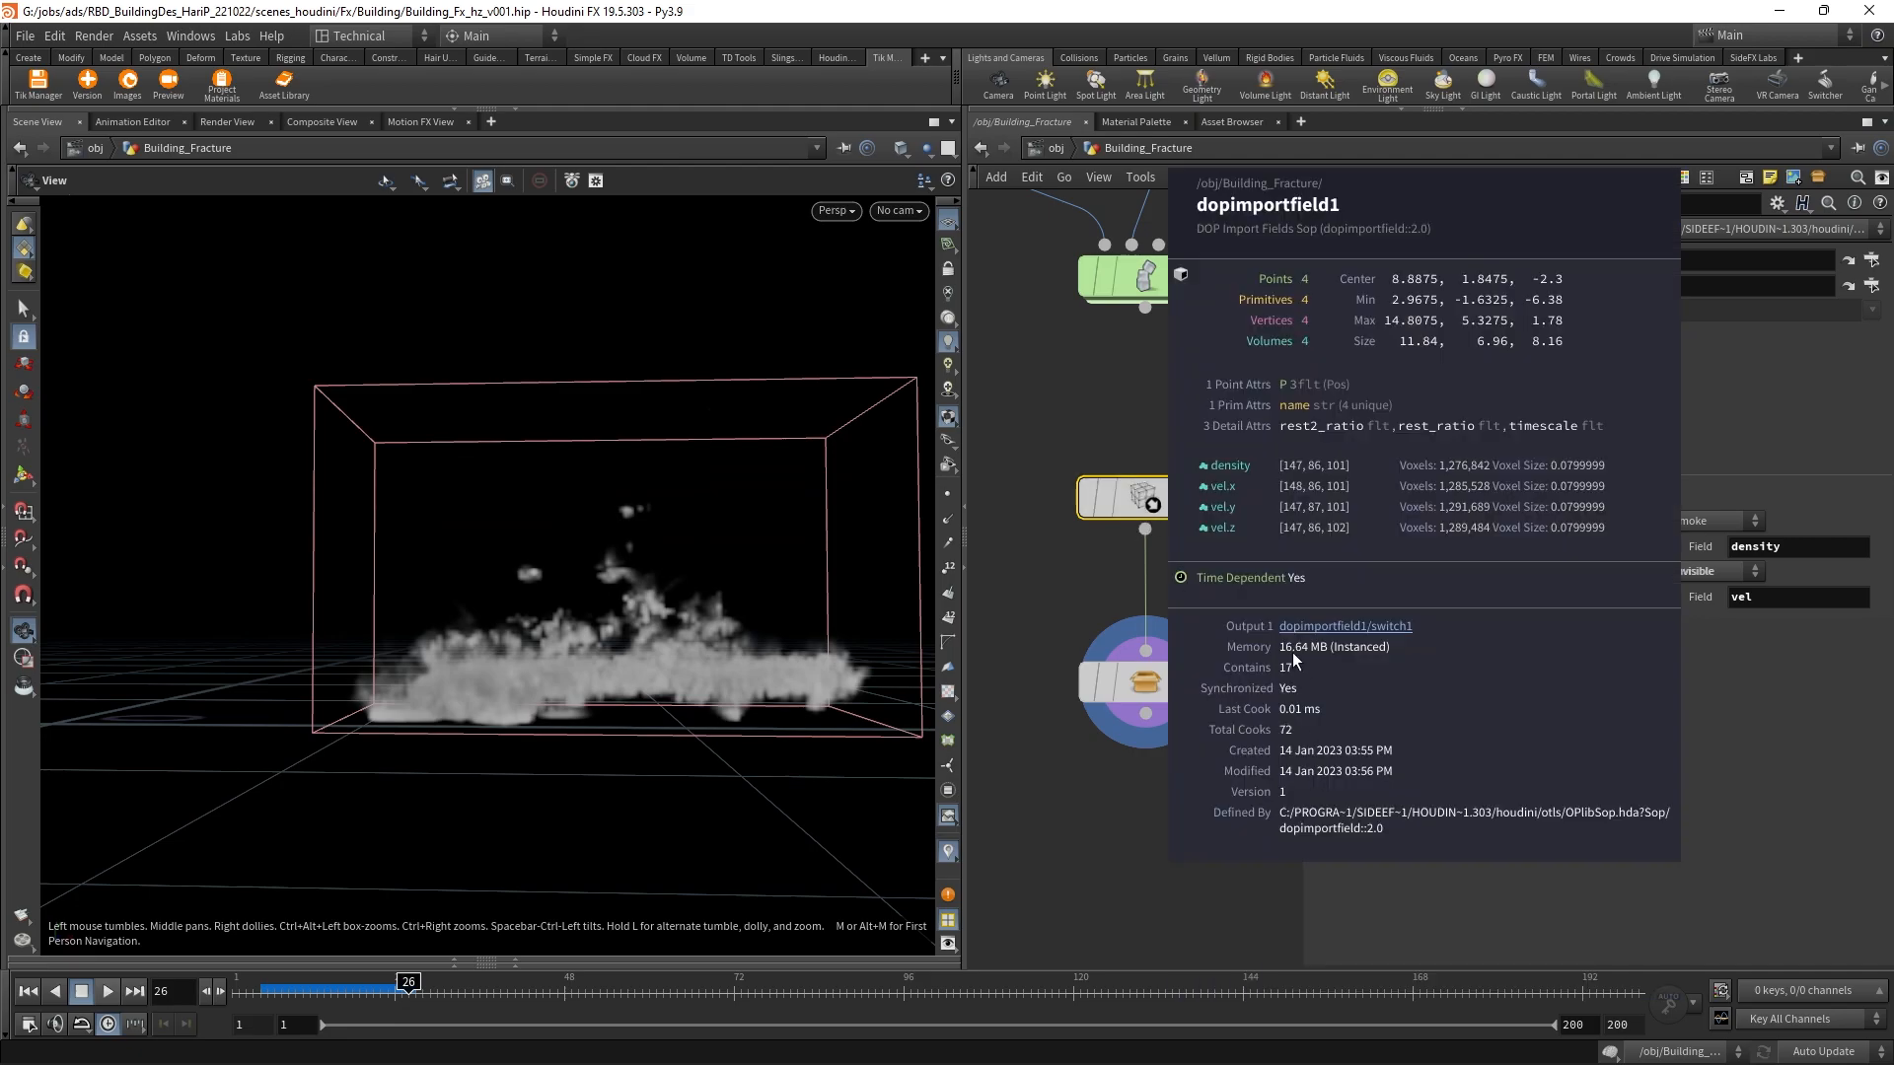
Step: Add a File Cache node after Volume_Reduce1
key(Tab)
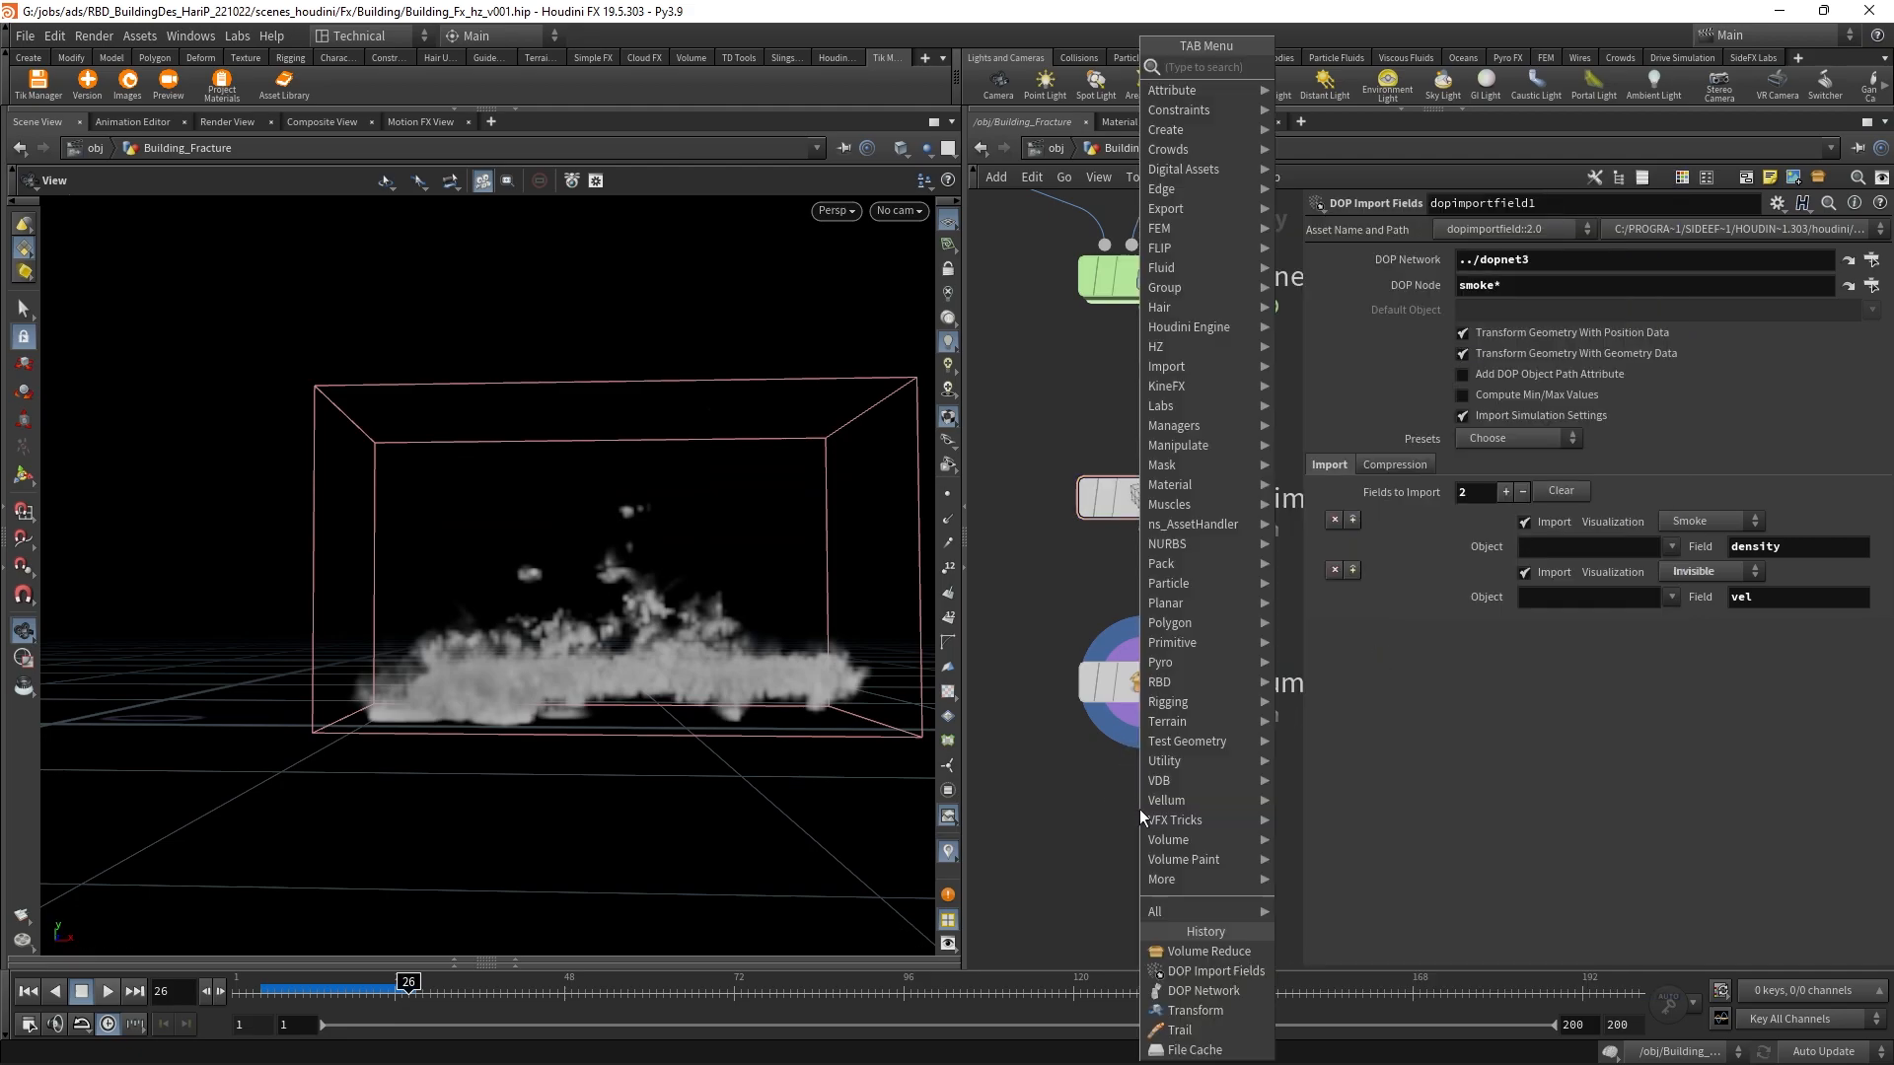
text(filedcacc)
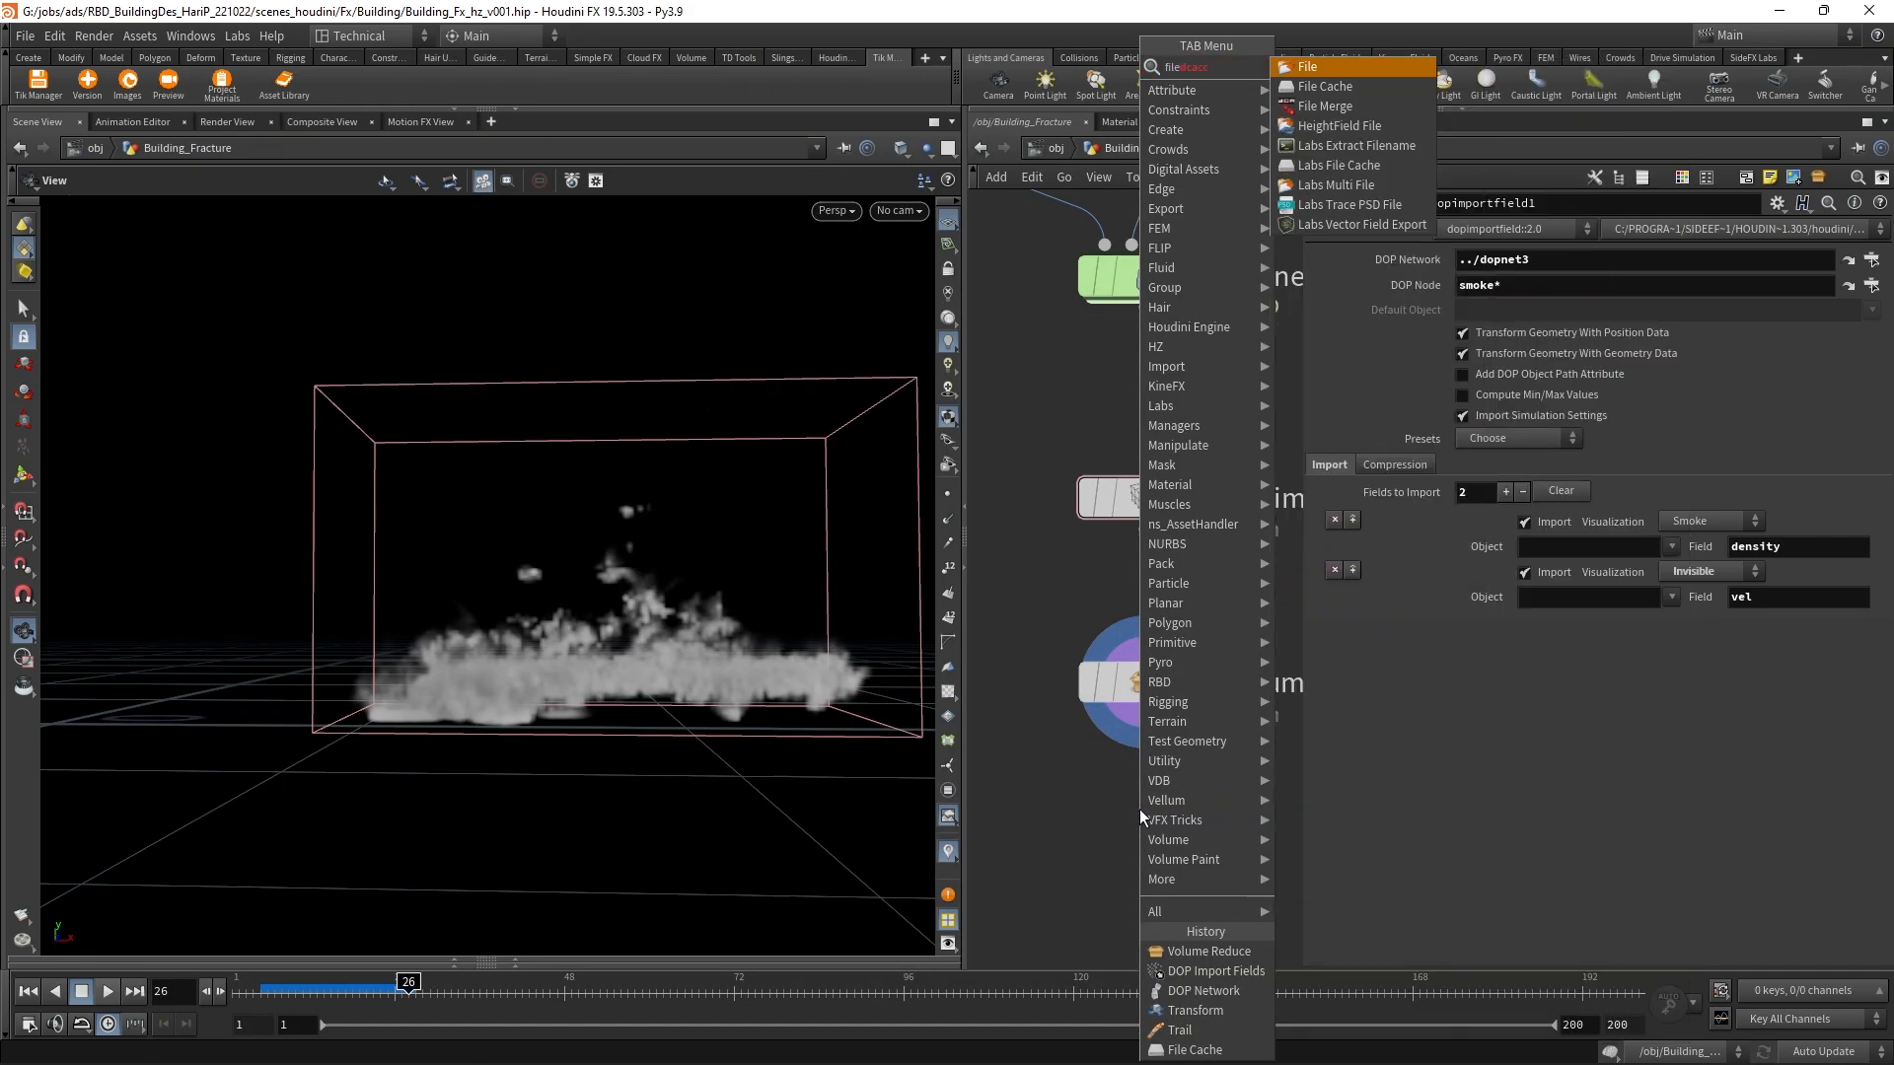
key(Up)
key(Up)
key(Up)
key(Up)
key(Up)
key(Up)
key(Up)
key(Up)
key(Return)
click(1150, 815)
scroll(1150, 815, up, 1)
click(1206, 816)
middle_drag(1203, 817, 1016, 632)
scroll(1016, 631, down, 2)
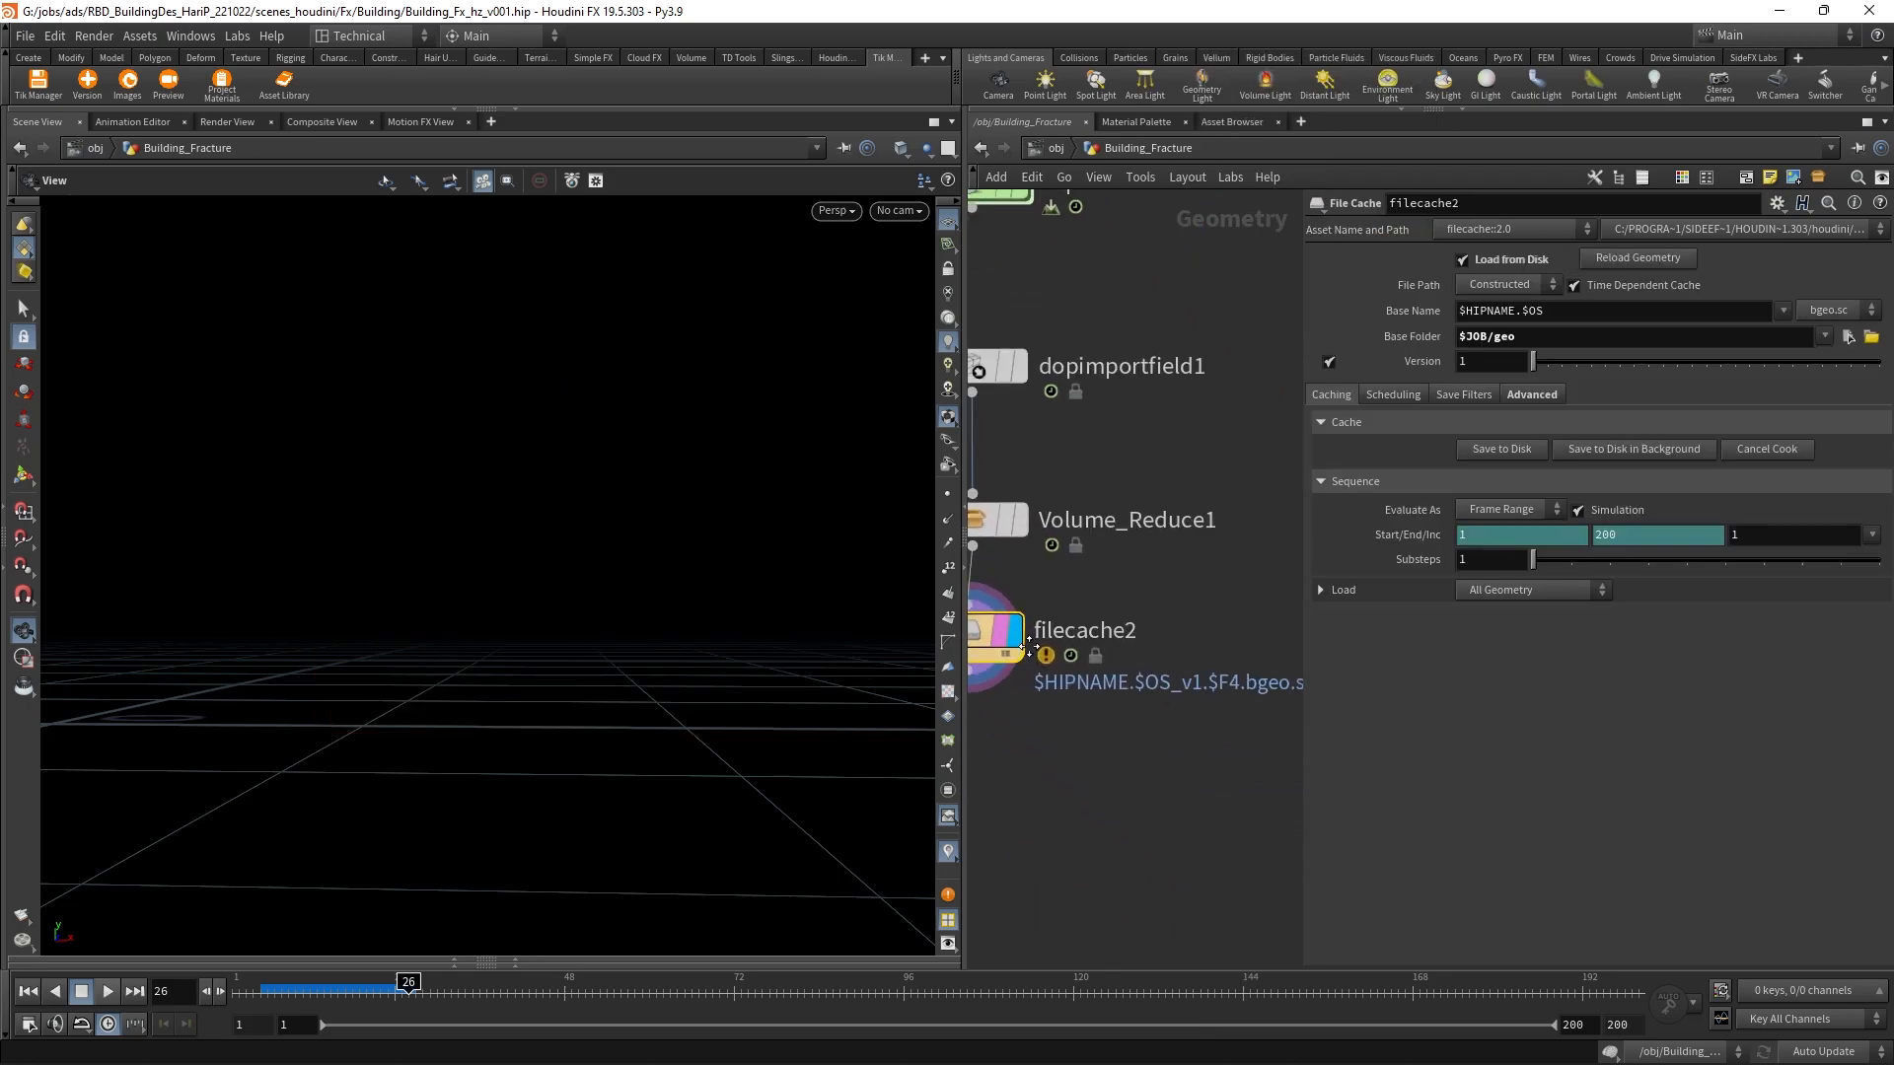
Step: Rename the new file cache node to smoke_cache
click(1120, 635)
drag(1153, 632, 915, 632)
text(smoke_cac)
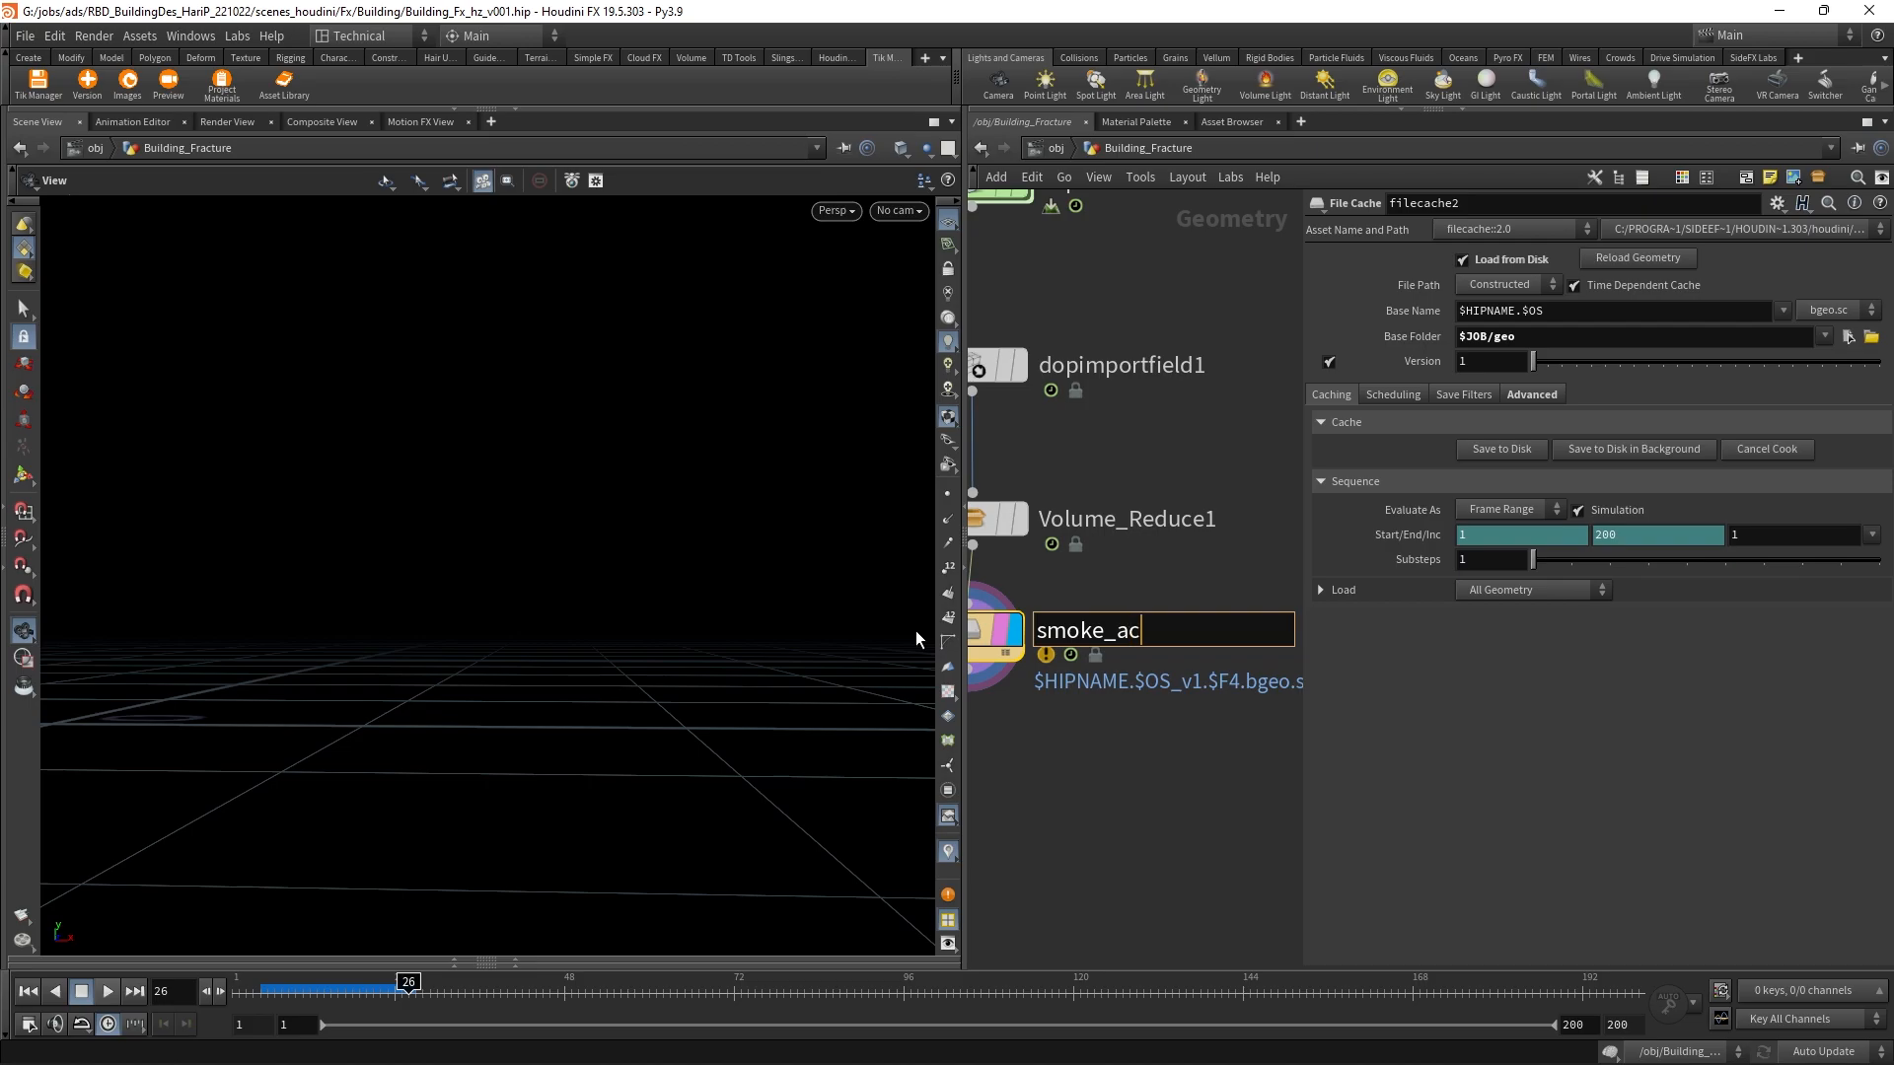
text(he)
key(Return)
middle_drag(1027, 713, 1157, 727)
Step: Display Volume_Reduce1's output and frame the dust volume in the viewport
key(space+f)
mouse_move(750, 601)
mouse_down()
mouse_move(676, 668)
mouse_move(782, 595)
mouse_up()
click(1147, 534)
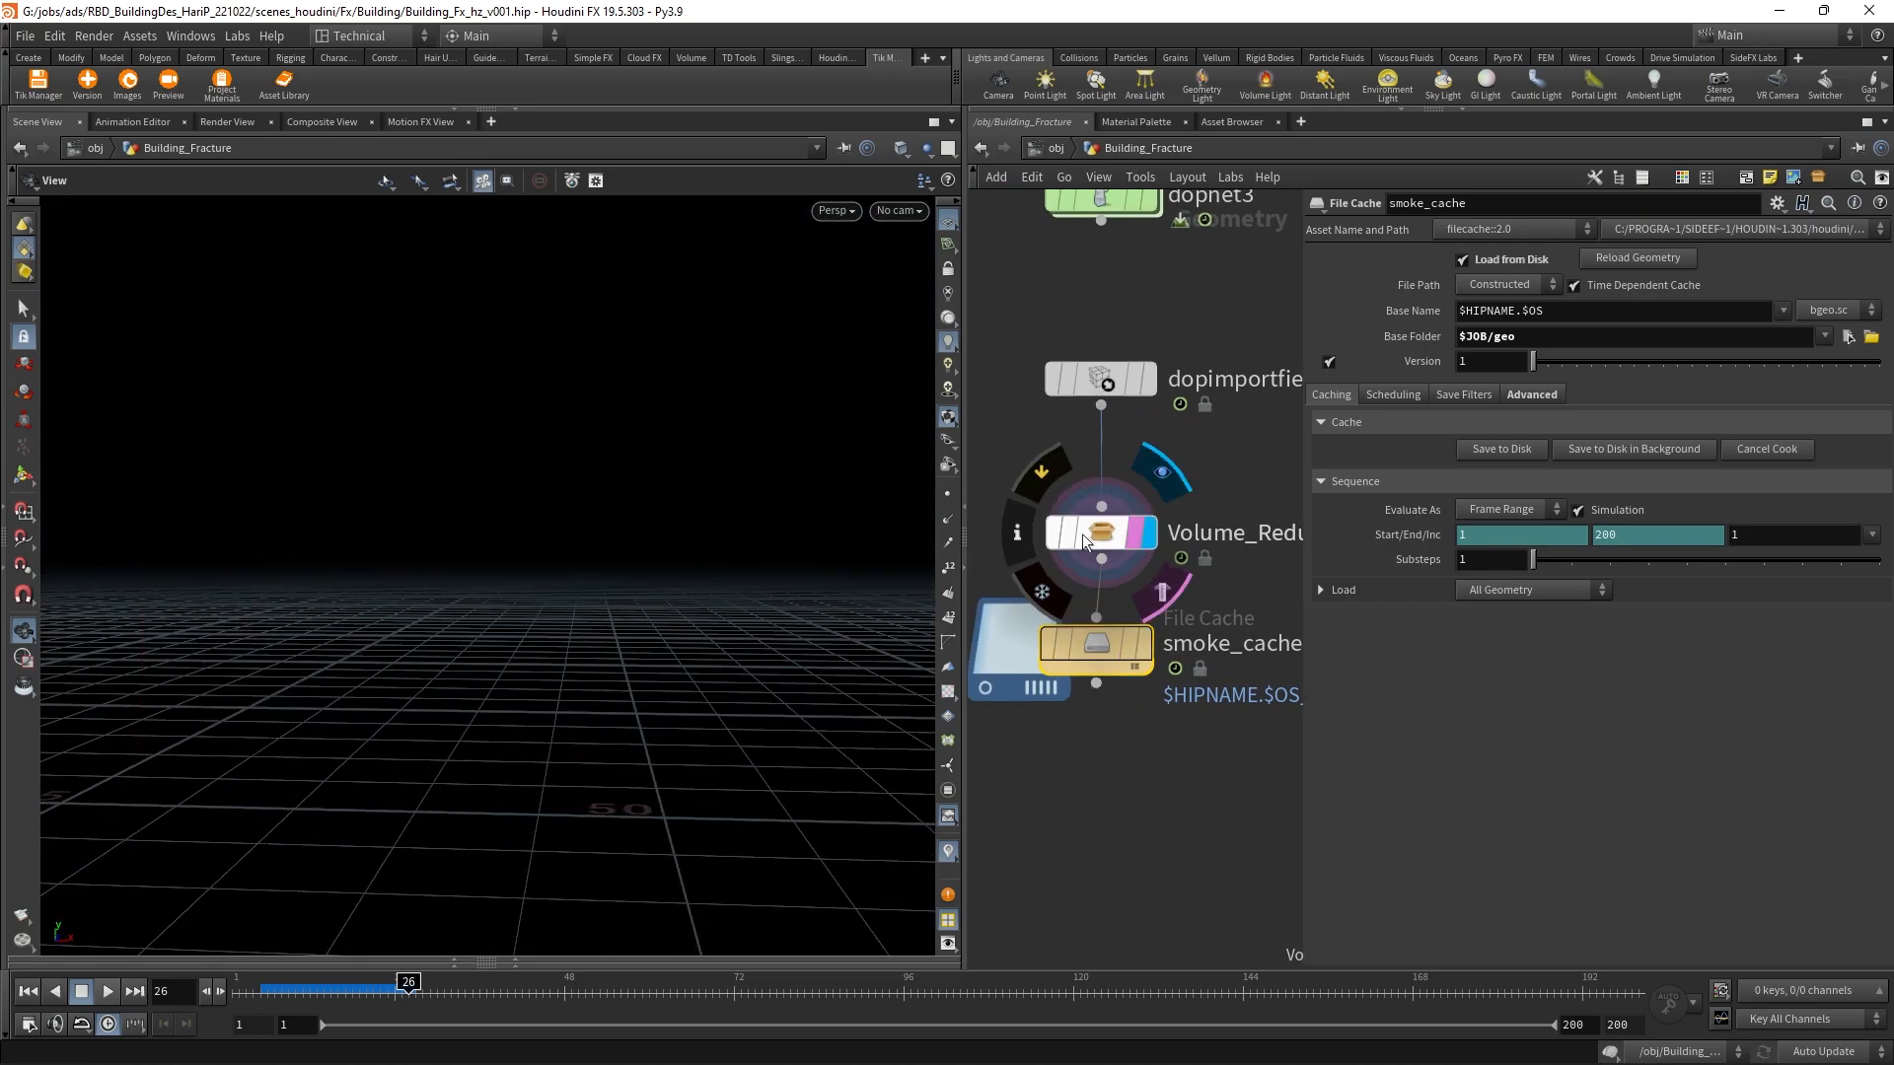
key(space+g)
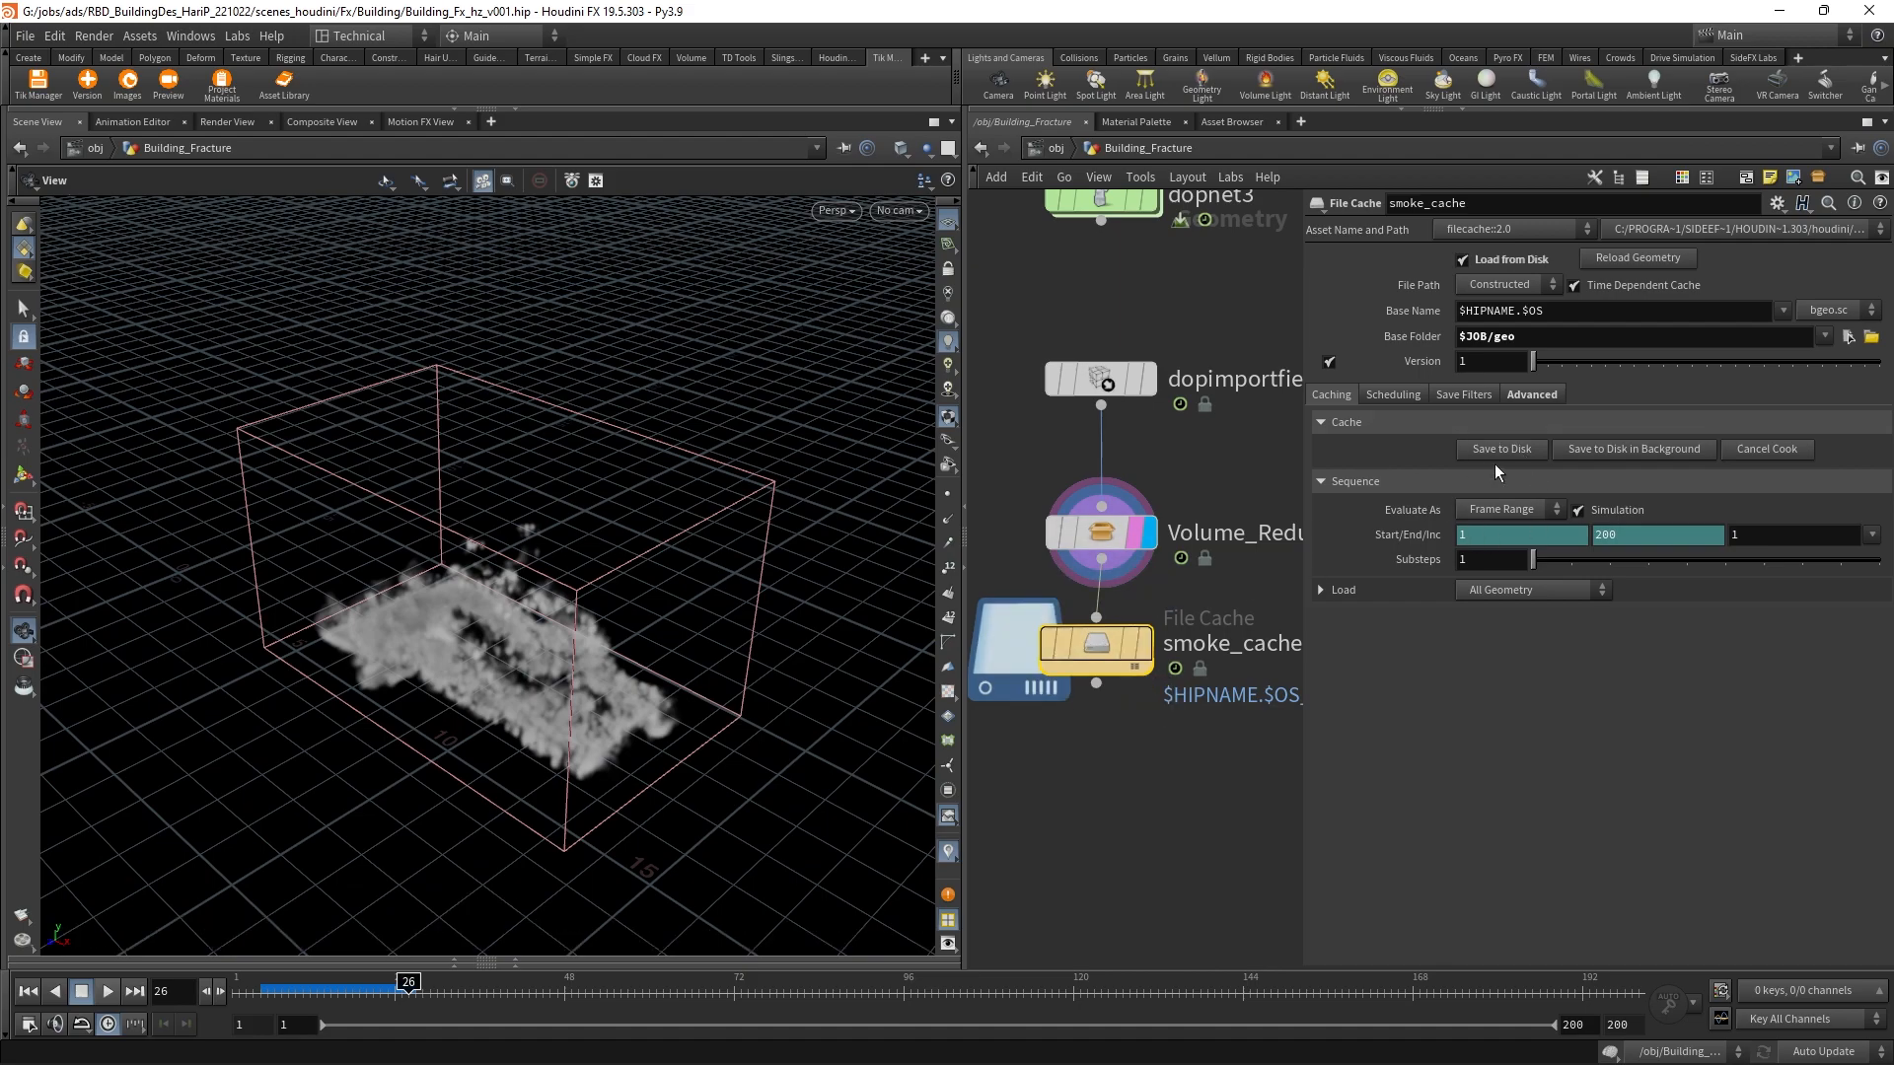
Step: Set smoke_cache's end frame to $FEND-50 and save the sequence to disk
click(1657, 535)
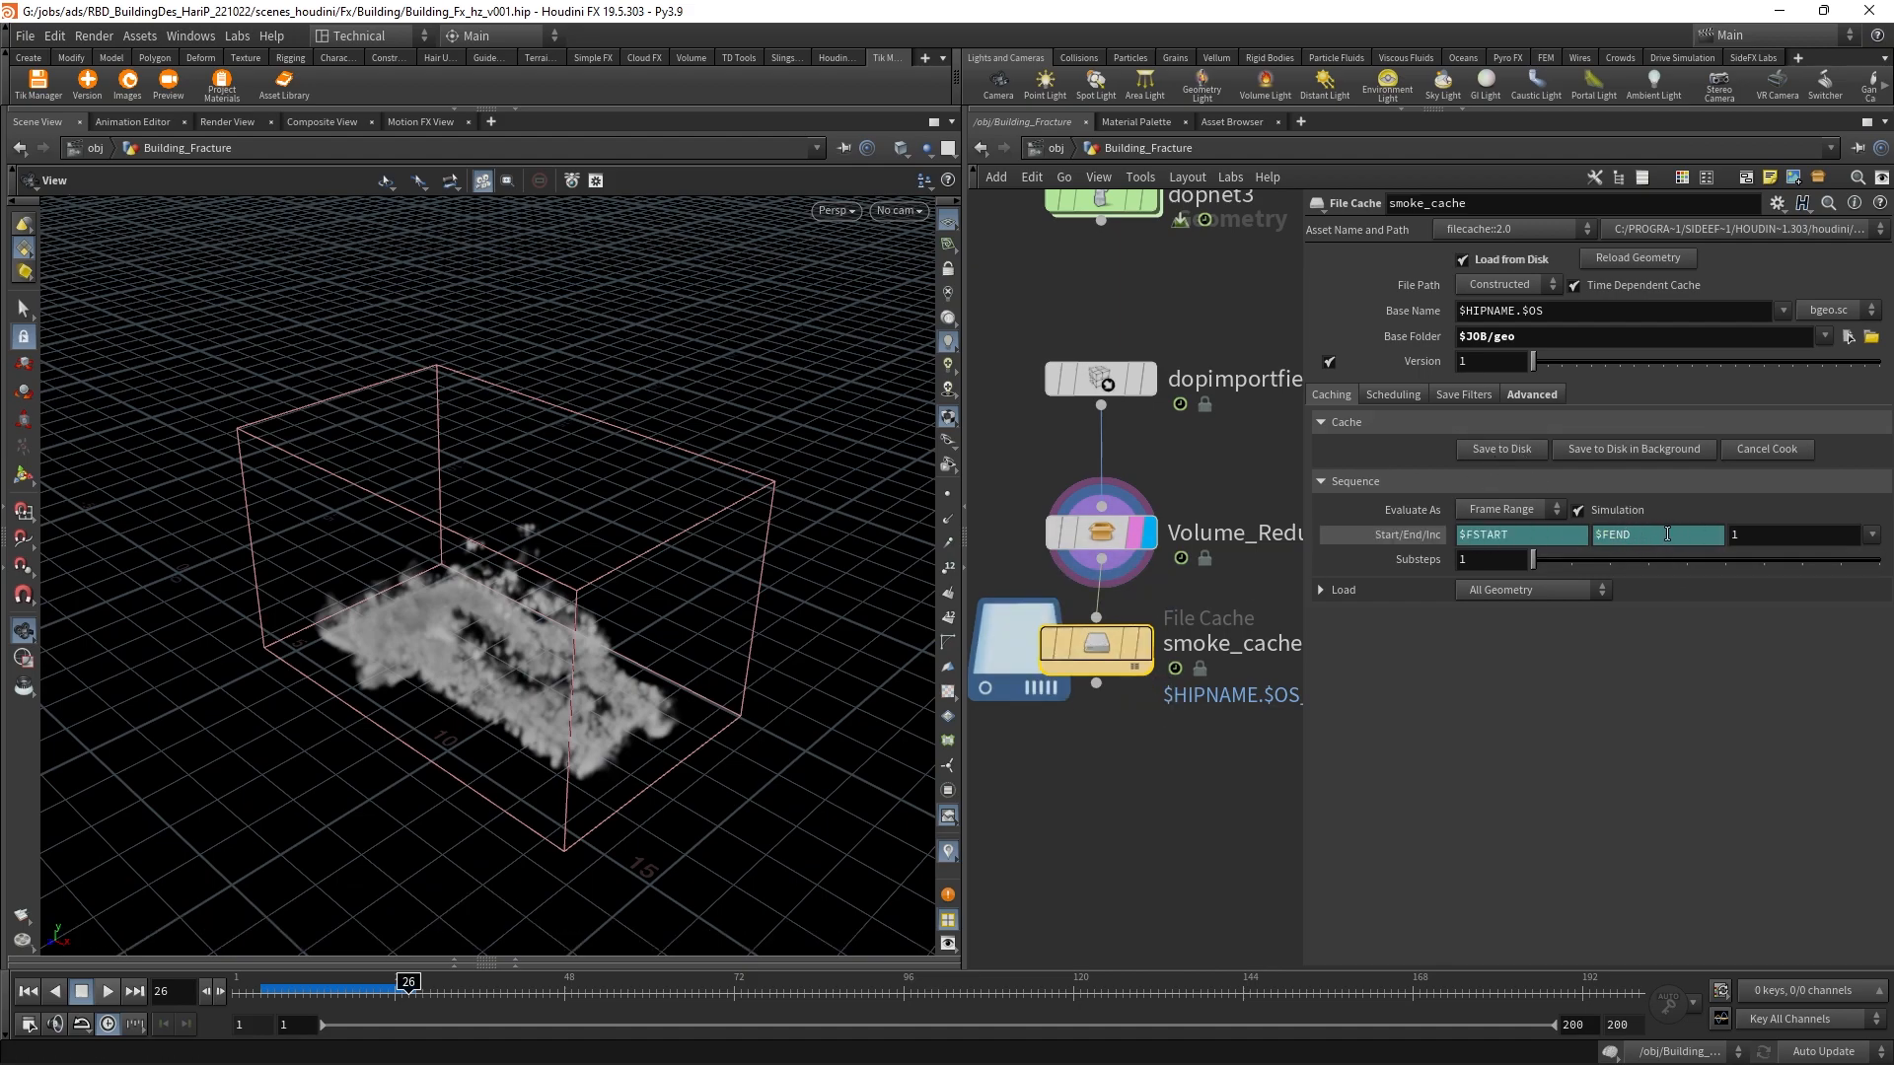
text($FEND-50)
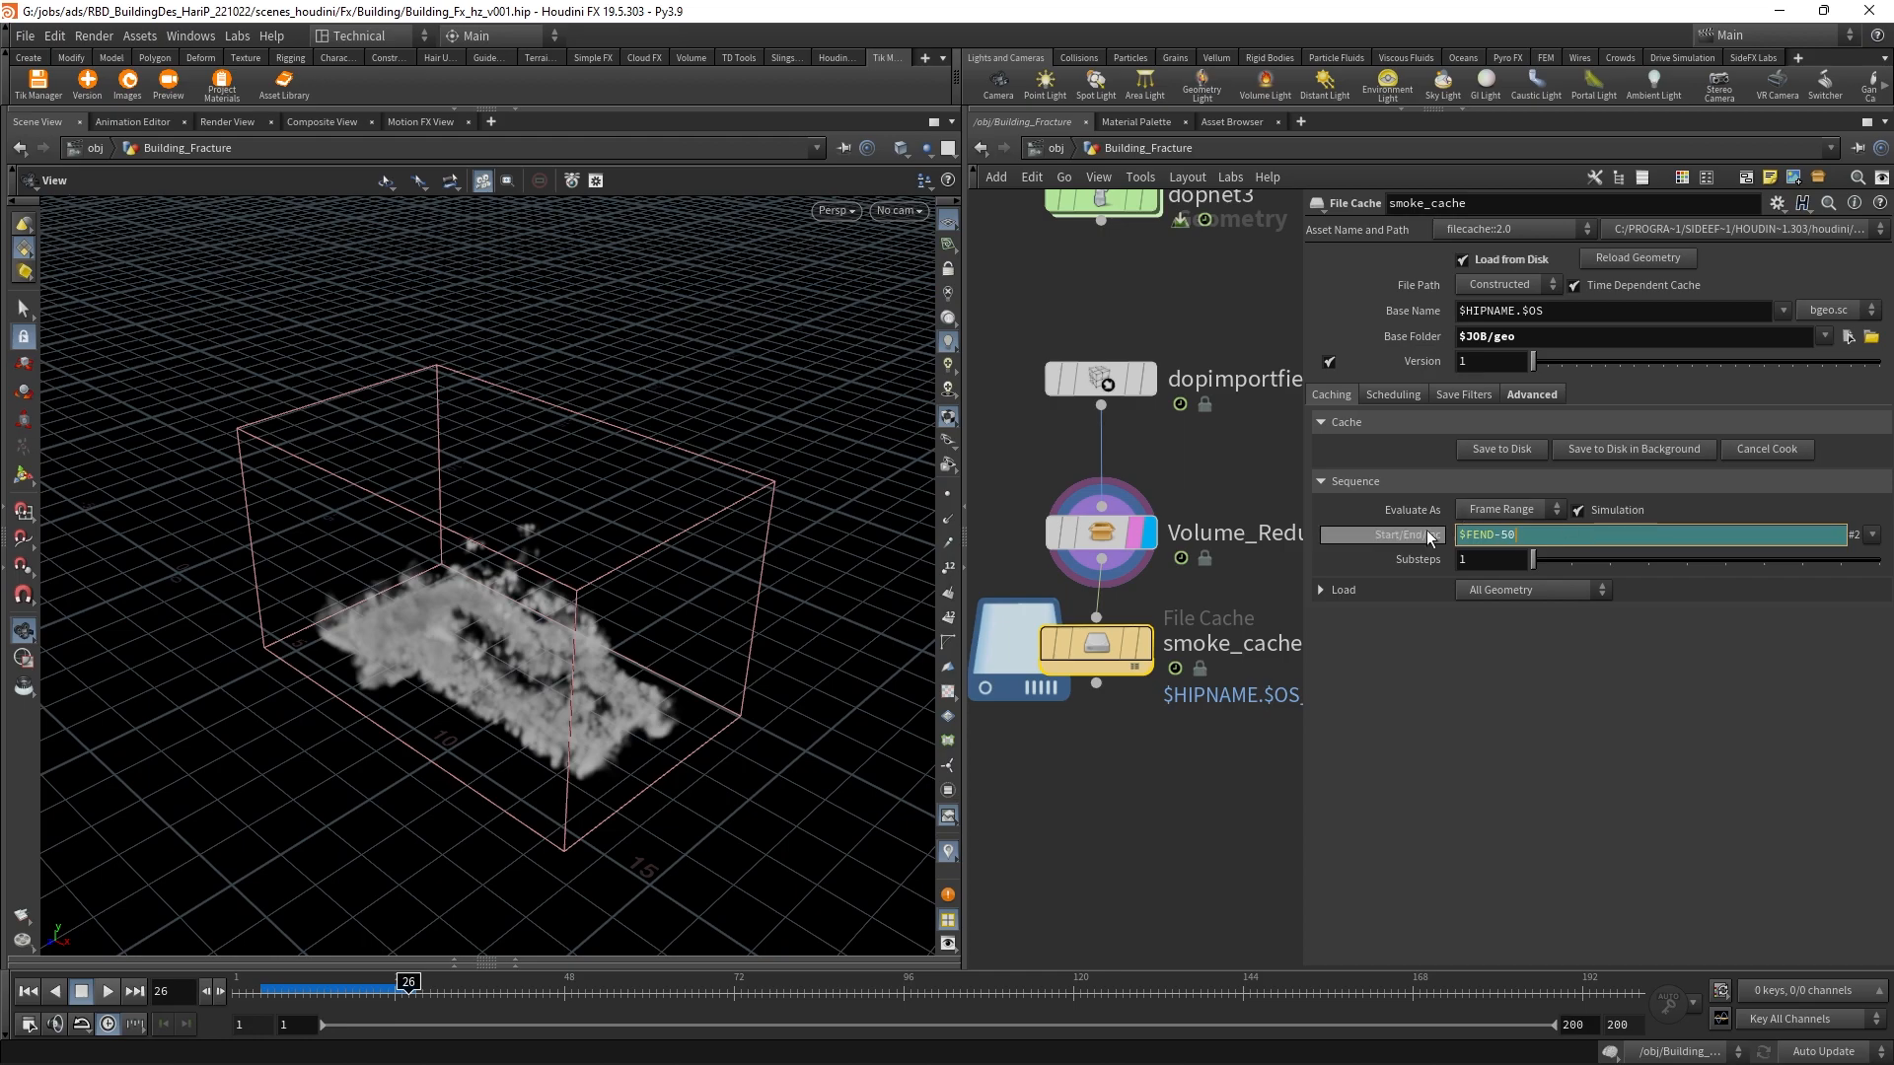
key(Return)
drag(723, 719, 888, 656)
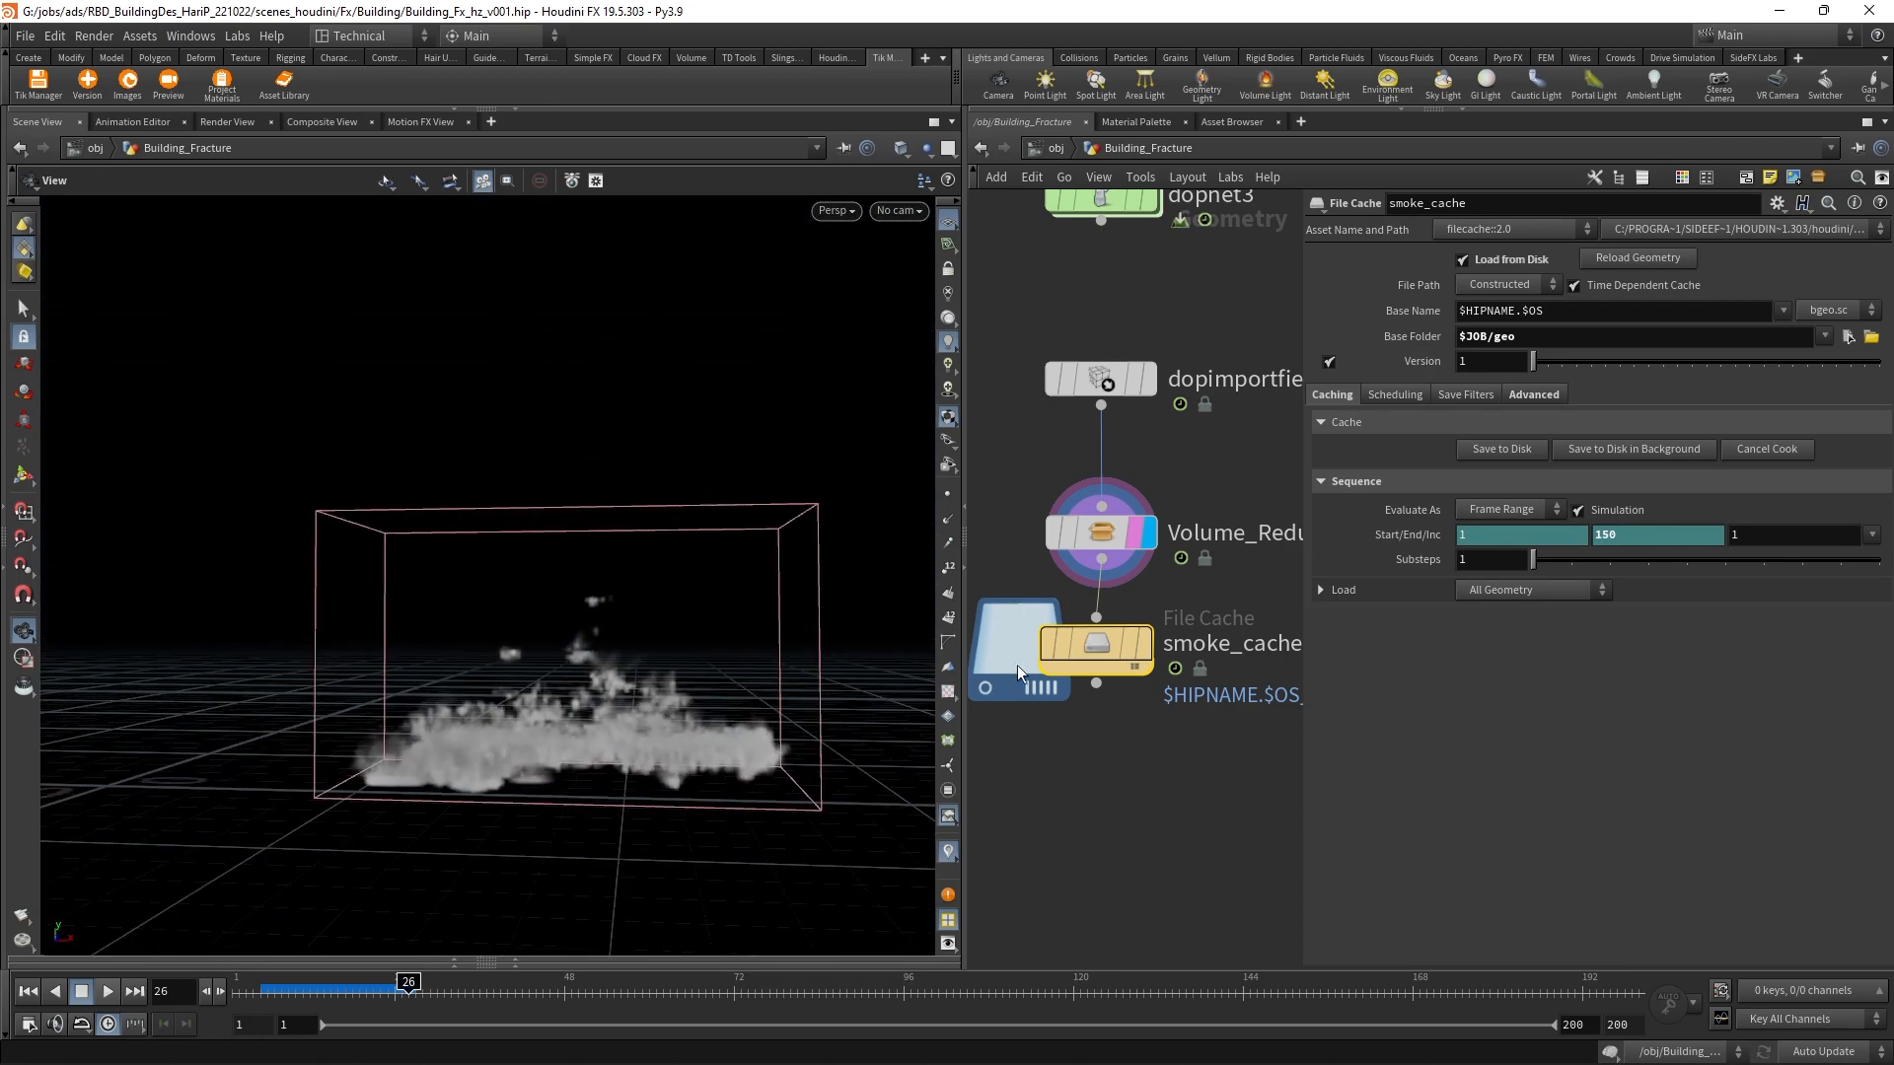
click(1489, 447)
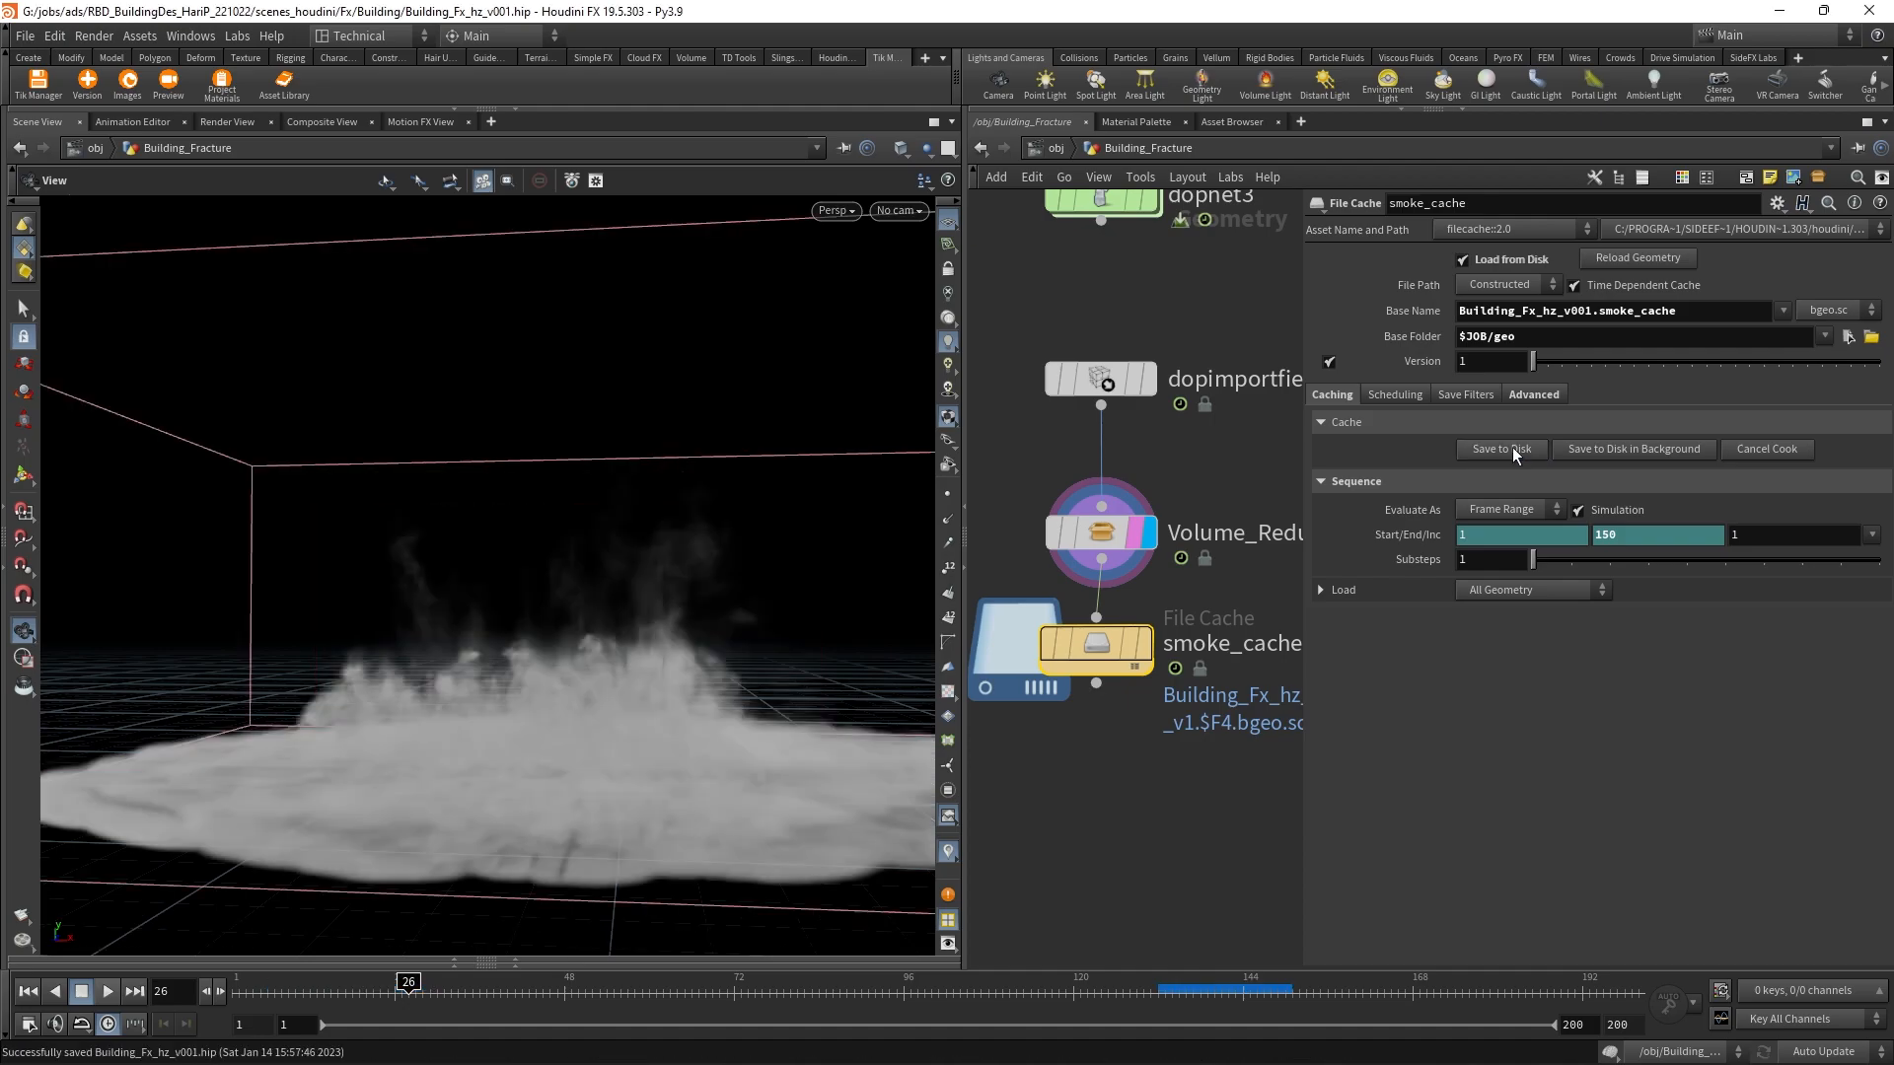
mouse_move(1148, 654)
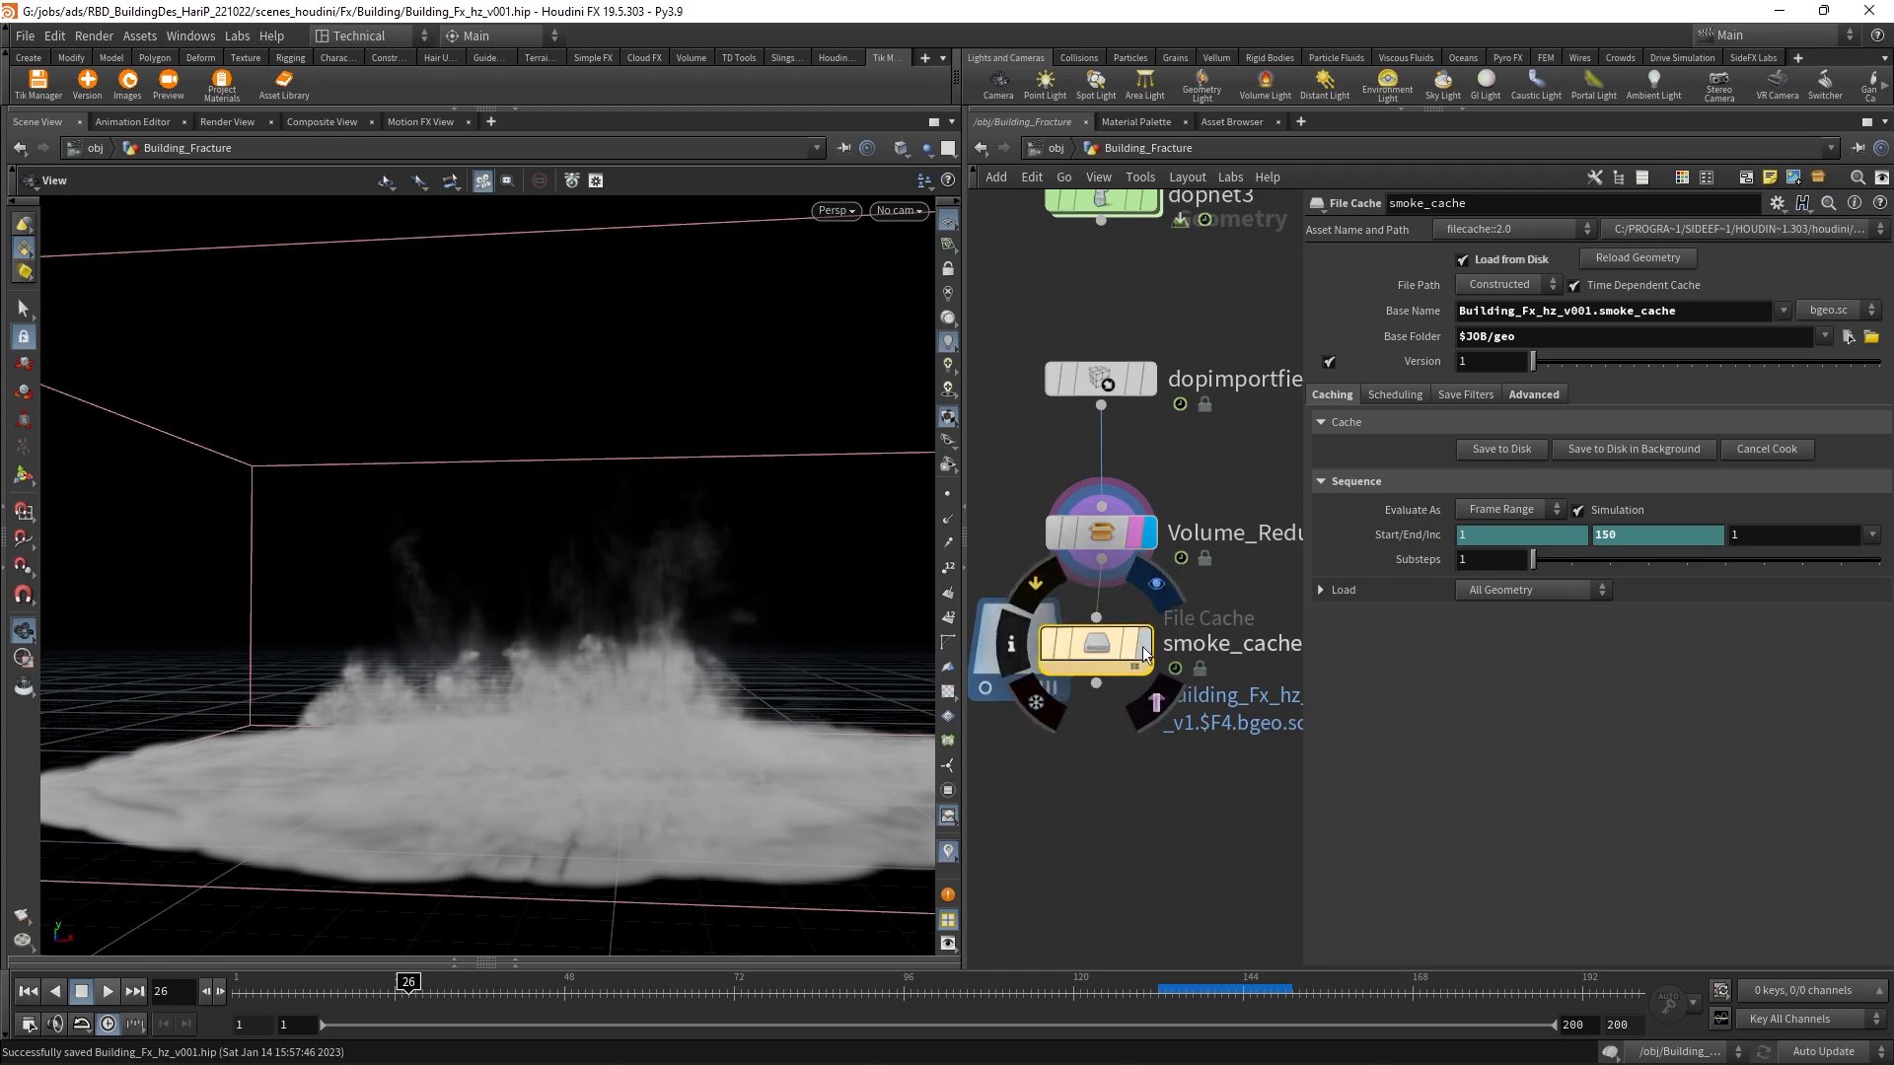
Step: Go to frame 149 and compare the voxel counts and memory use of dopimportfield1 and Volume_Reduce1
click(1278, 991)
click(1277, 991)
middle_click(1115, 540)
middle_click(1096, 373)
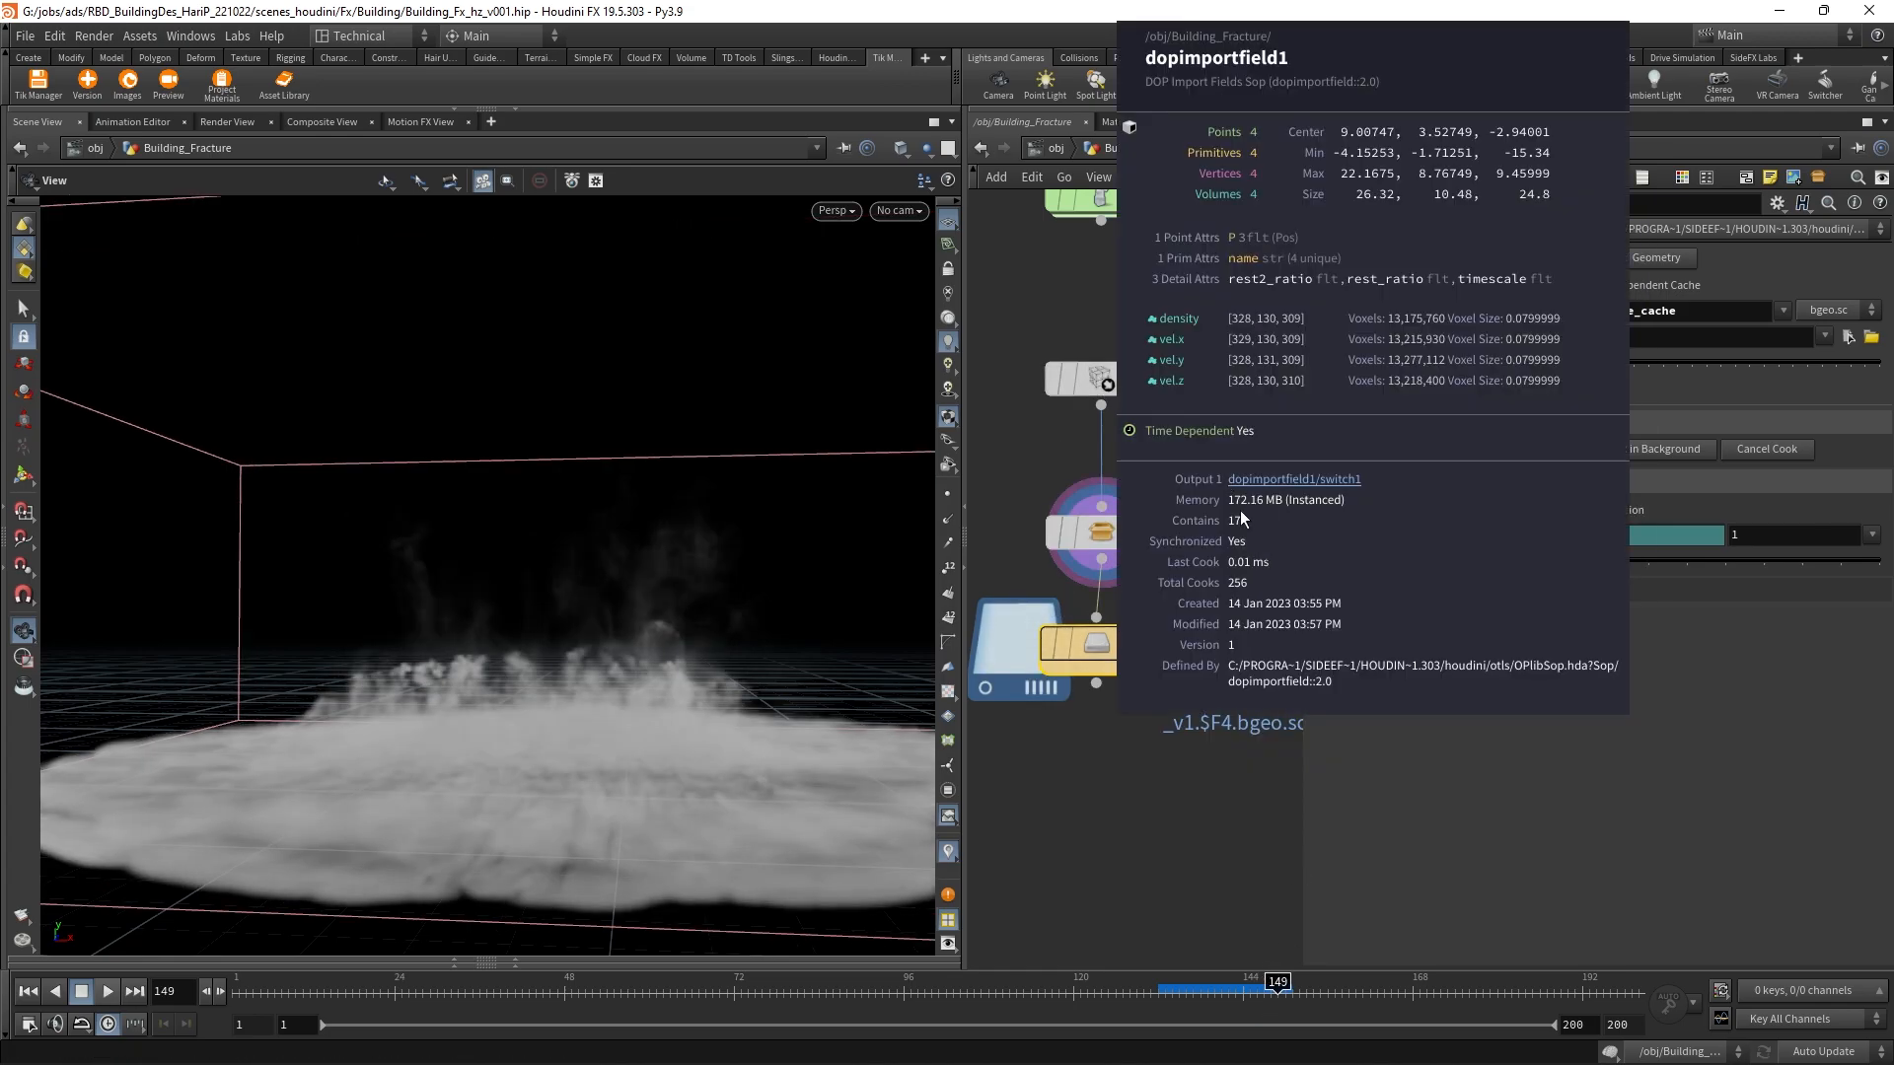
middle_click(1101, 532)
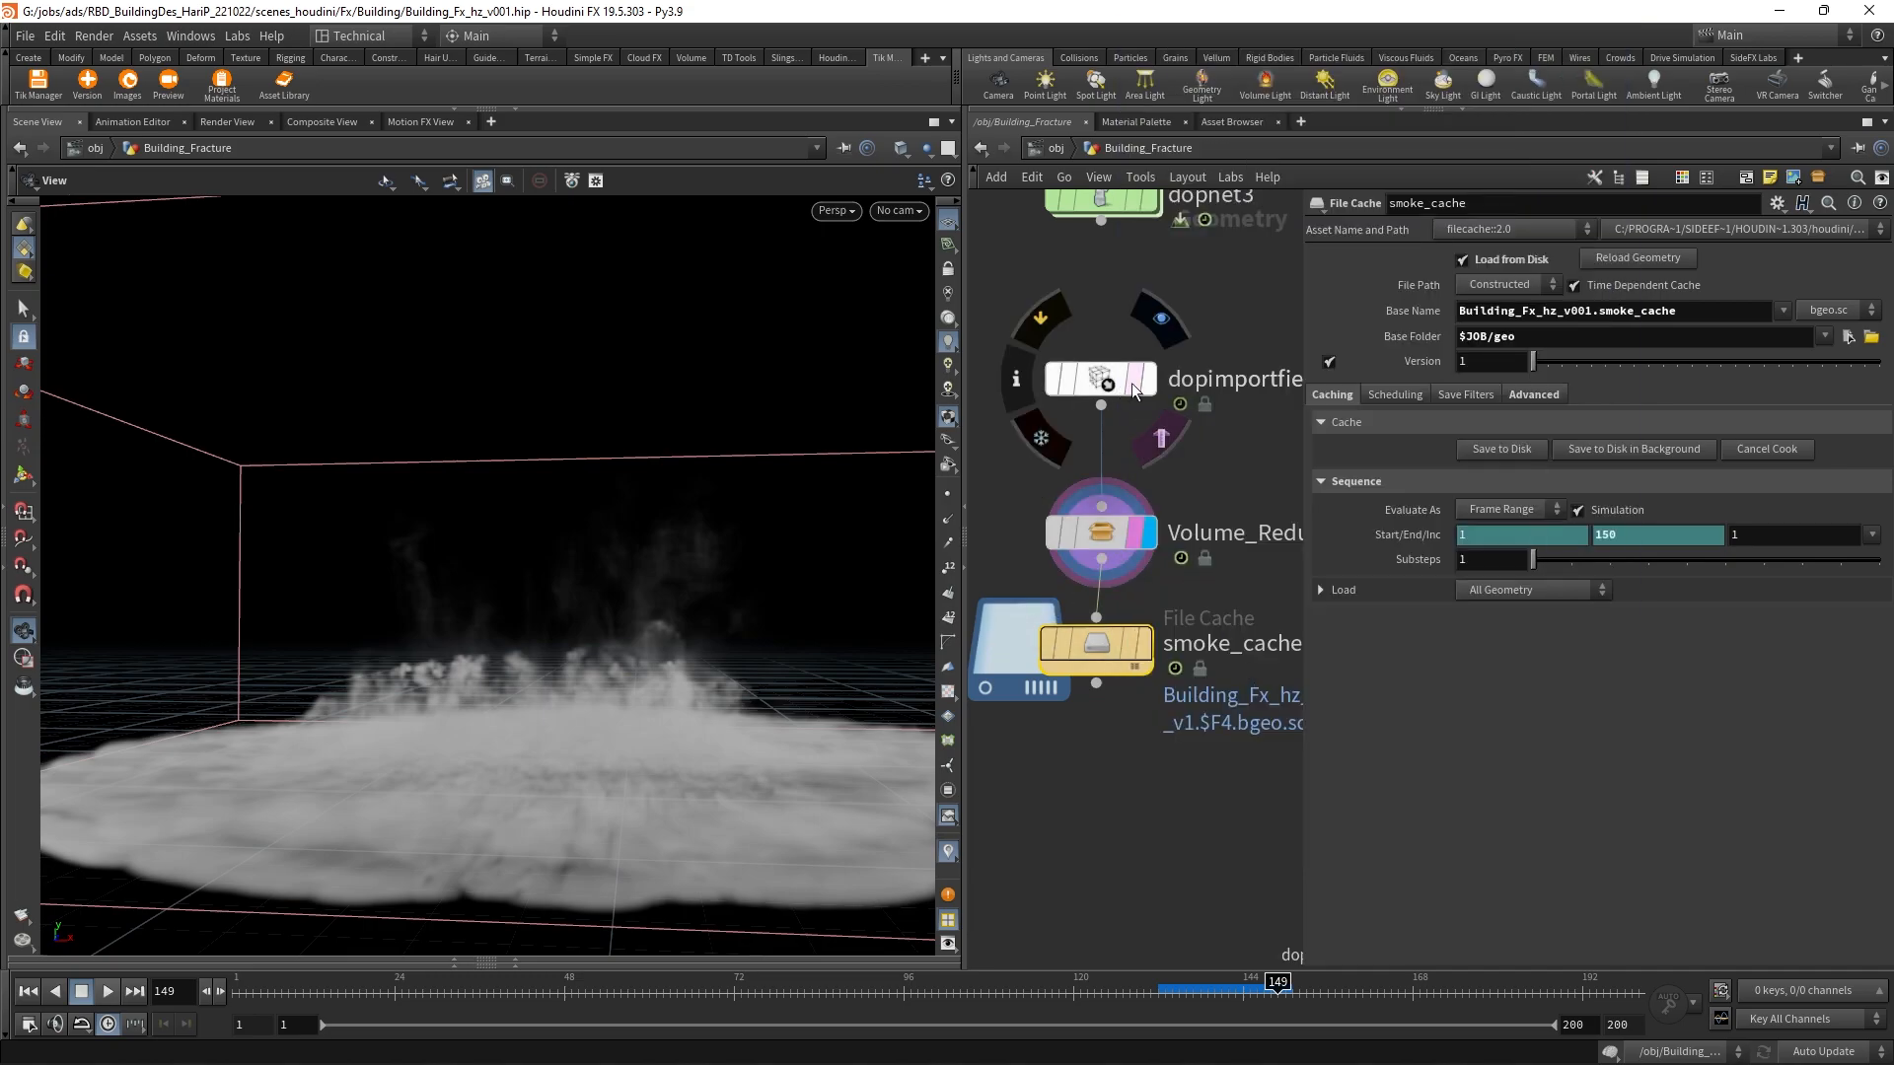
click(1134, 390)
middle_click(1139, 416)
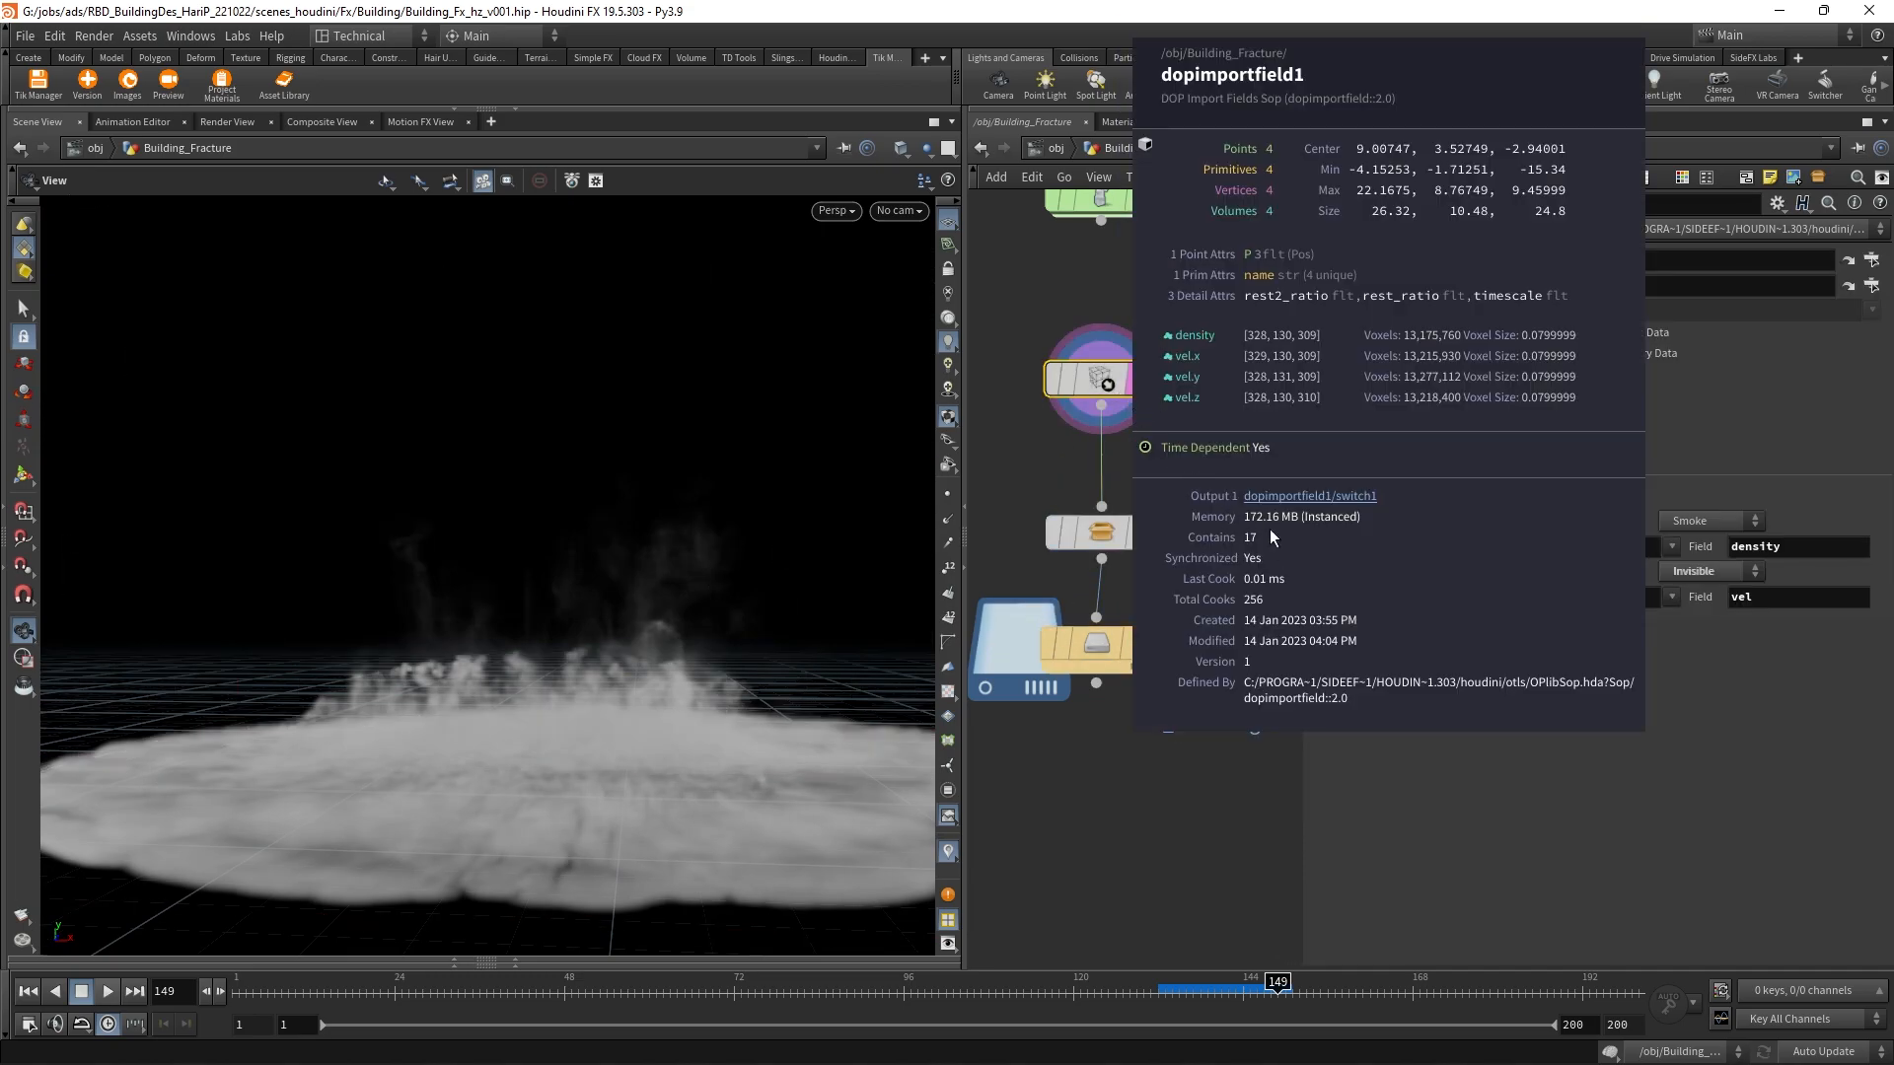
middle_click(1115, 533)
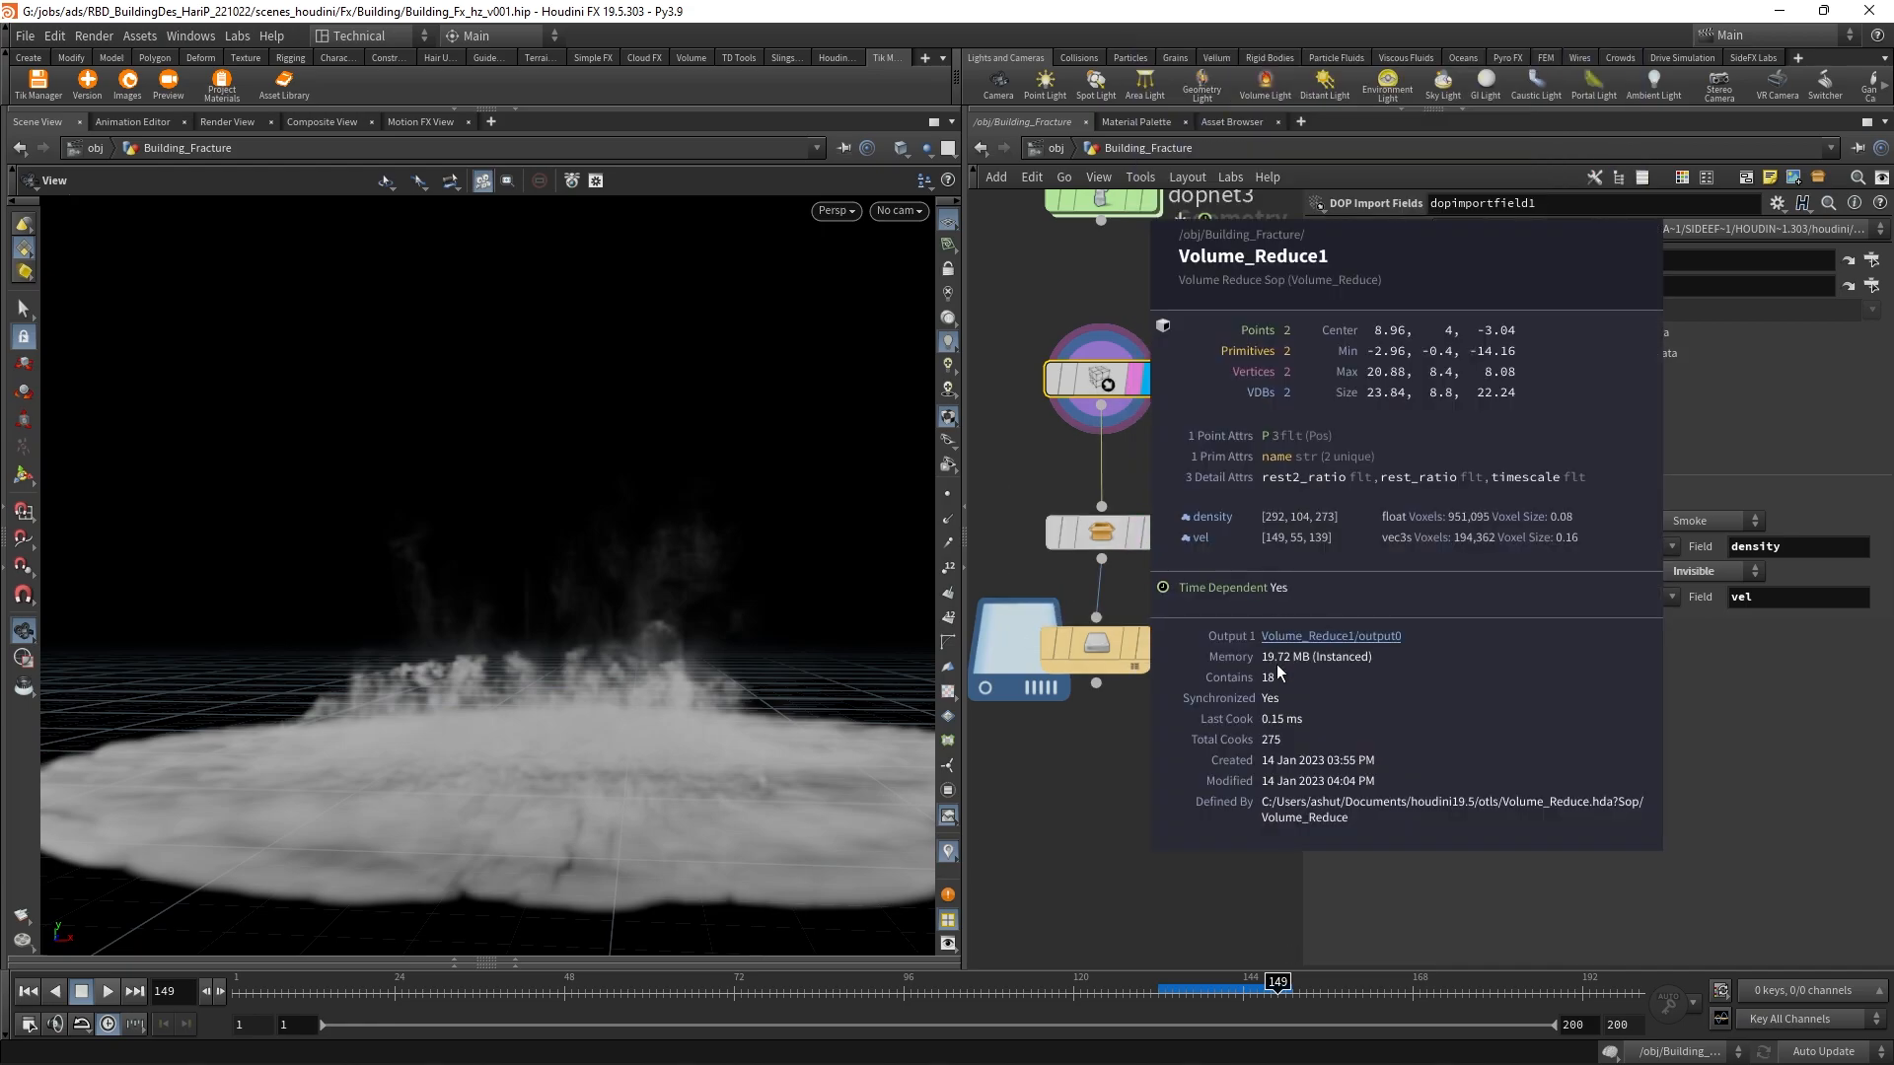
Step: Display smoke_cache and scrub the cached dust simulation to frame 127
click(1097, 649)
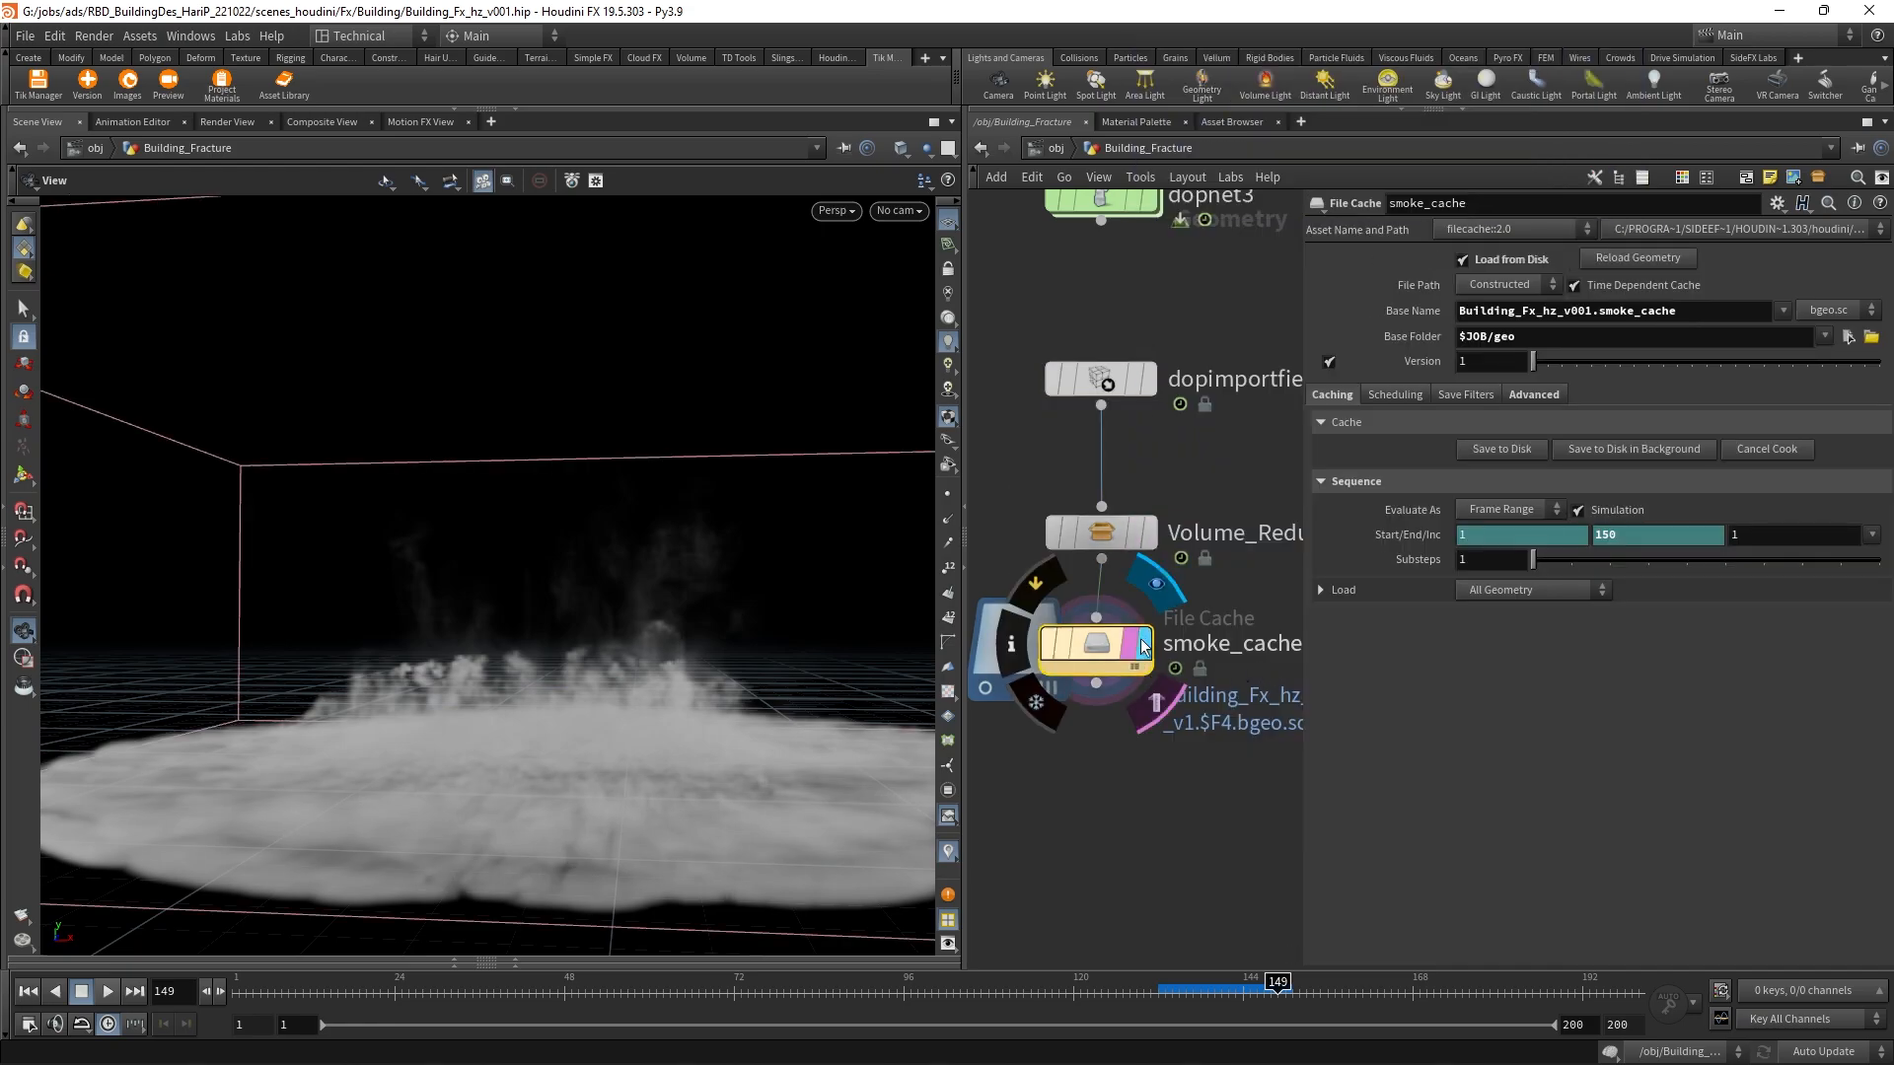
right_drag(675, 599, 625, 731)
drag(625, 731, 714, 790)
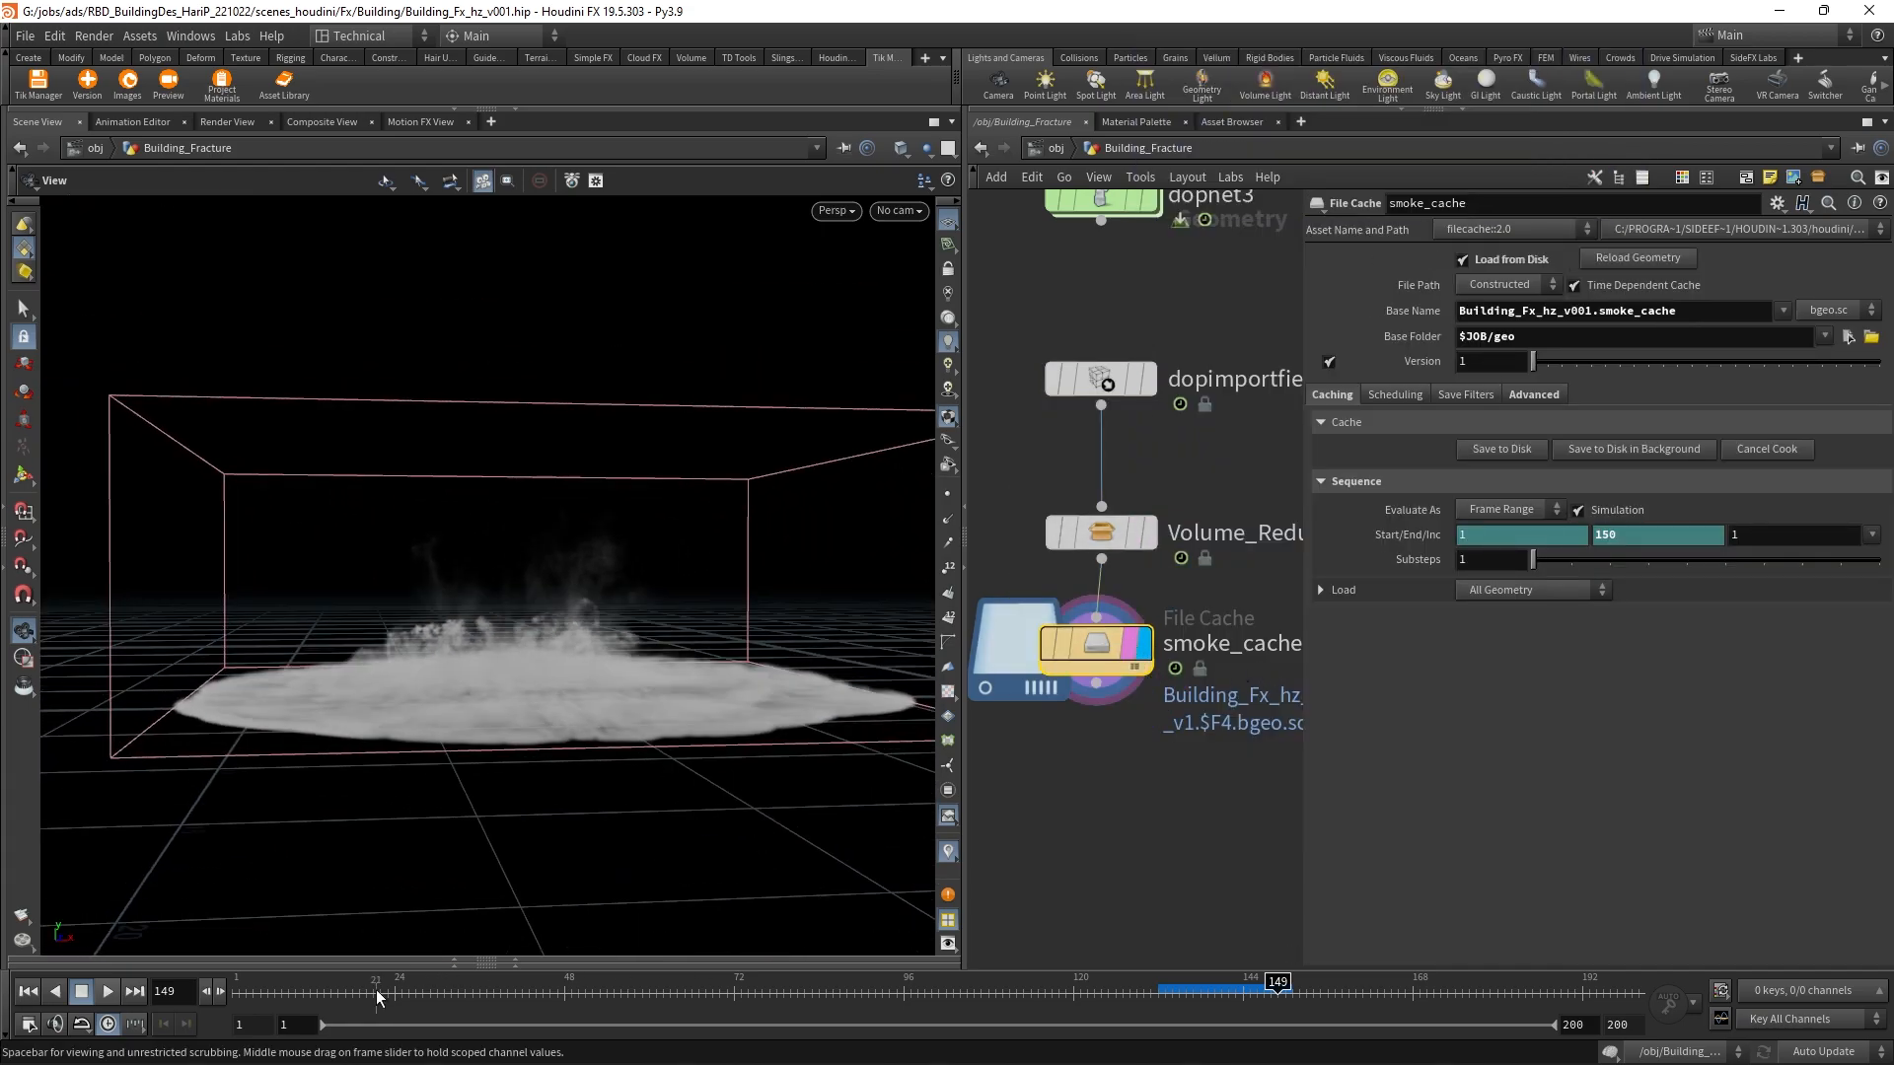
drag(286, 989, 1120, 884)
mouse_move(732, 670)
mouse_down()
mouse_move(905, 677)
mouse_move(746, 693)
mouse_move(731, 875)
mouse_move(753, 842)
mouse_move(750, 680)
mouse_up()
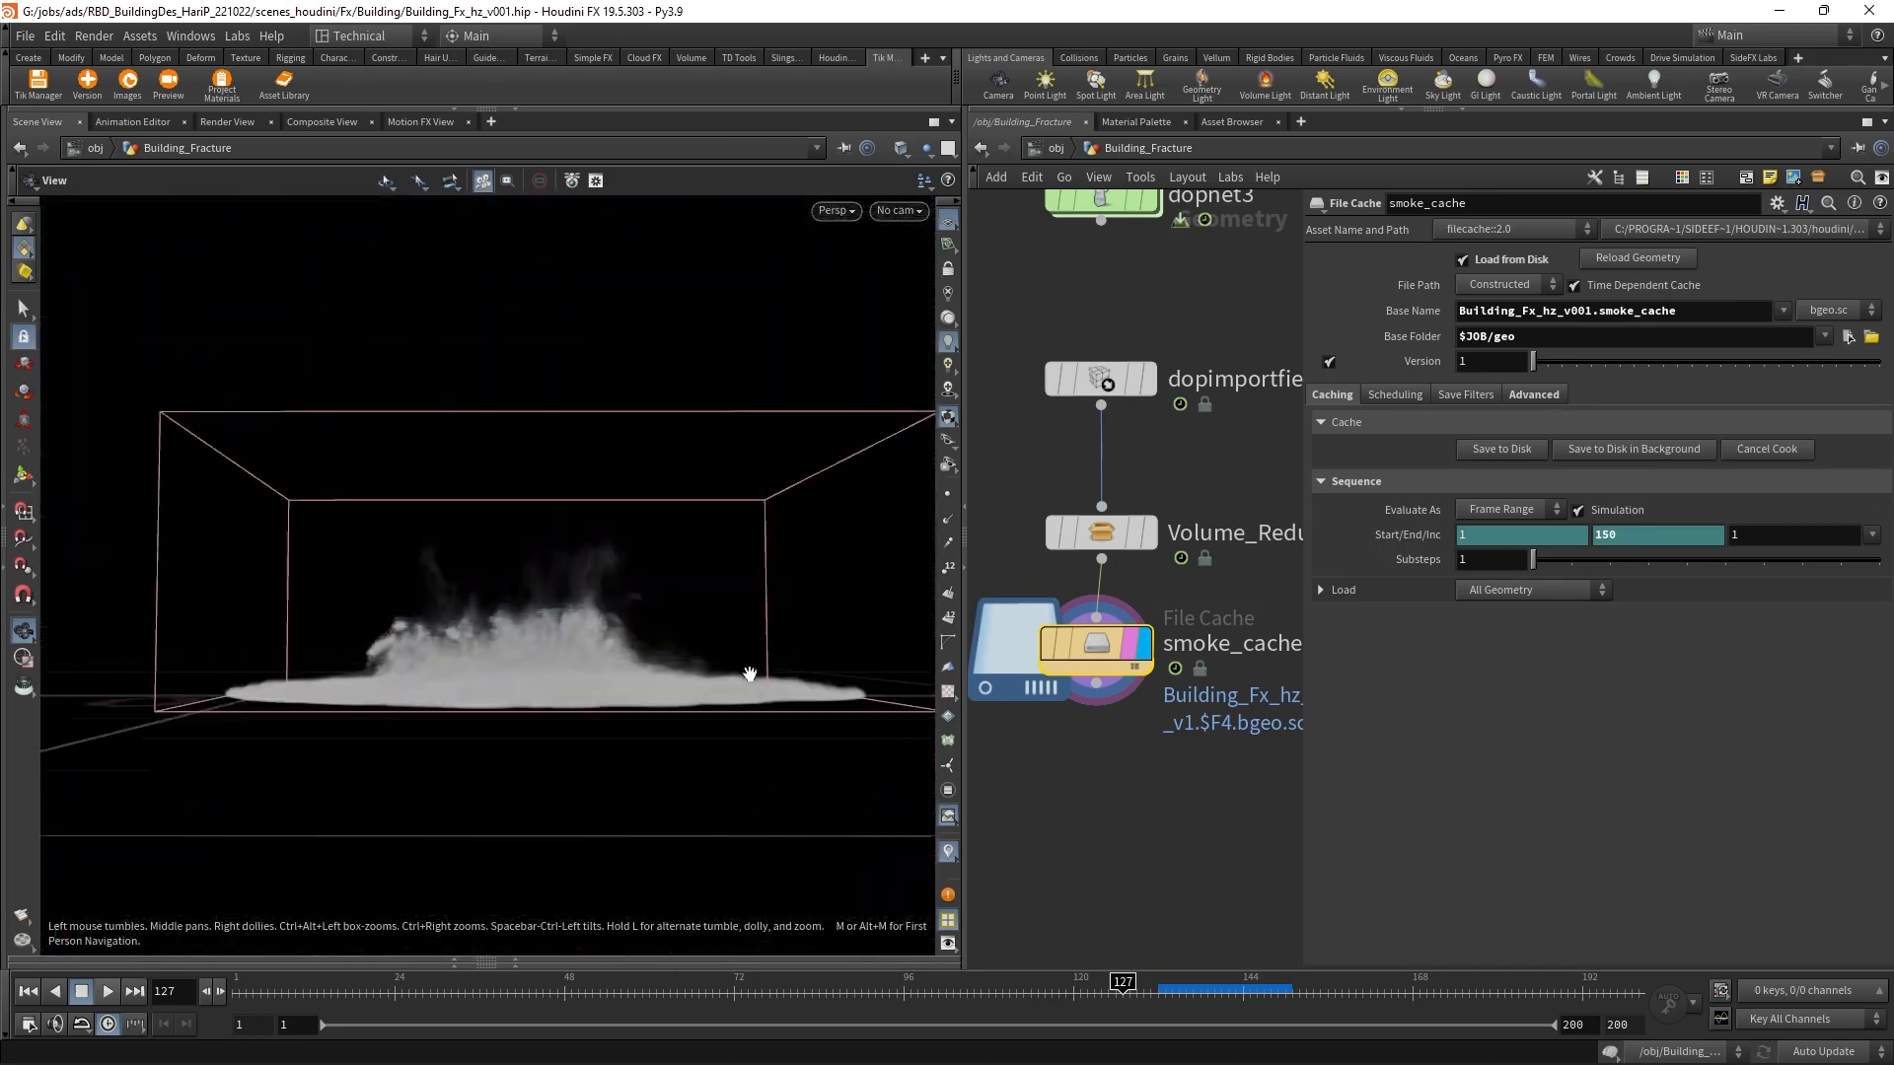
Step: Create a reference copy of the transform2 node, fed by volumewrangle1
scroll(1130, 738, down, 4)
middle_drag(1190, 547, 1292, 787)
right_click(1009, 536)
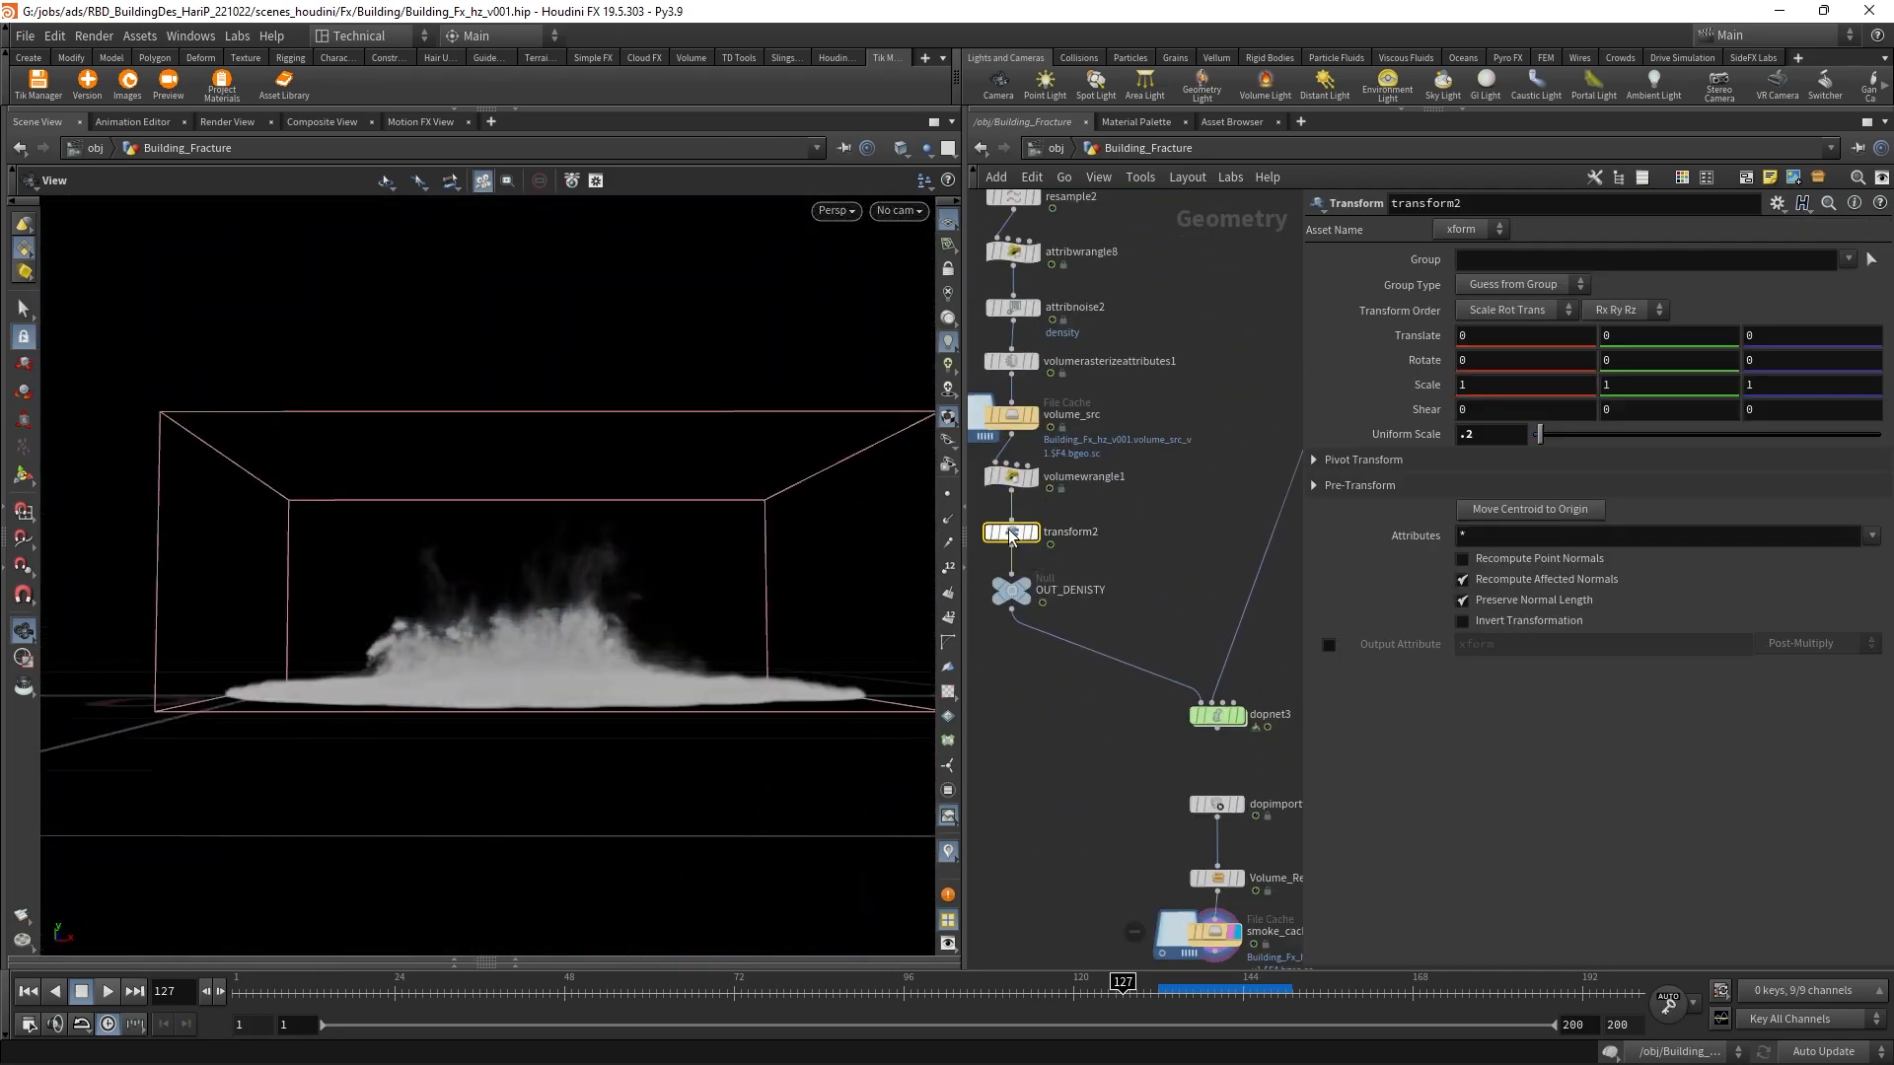
mouse_move(1135, 555)
click(1253, 643)
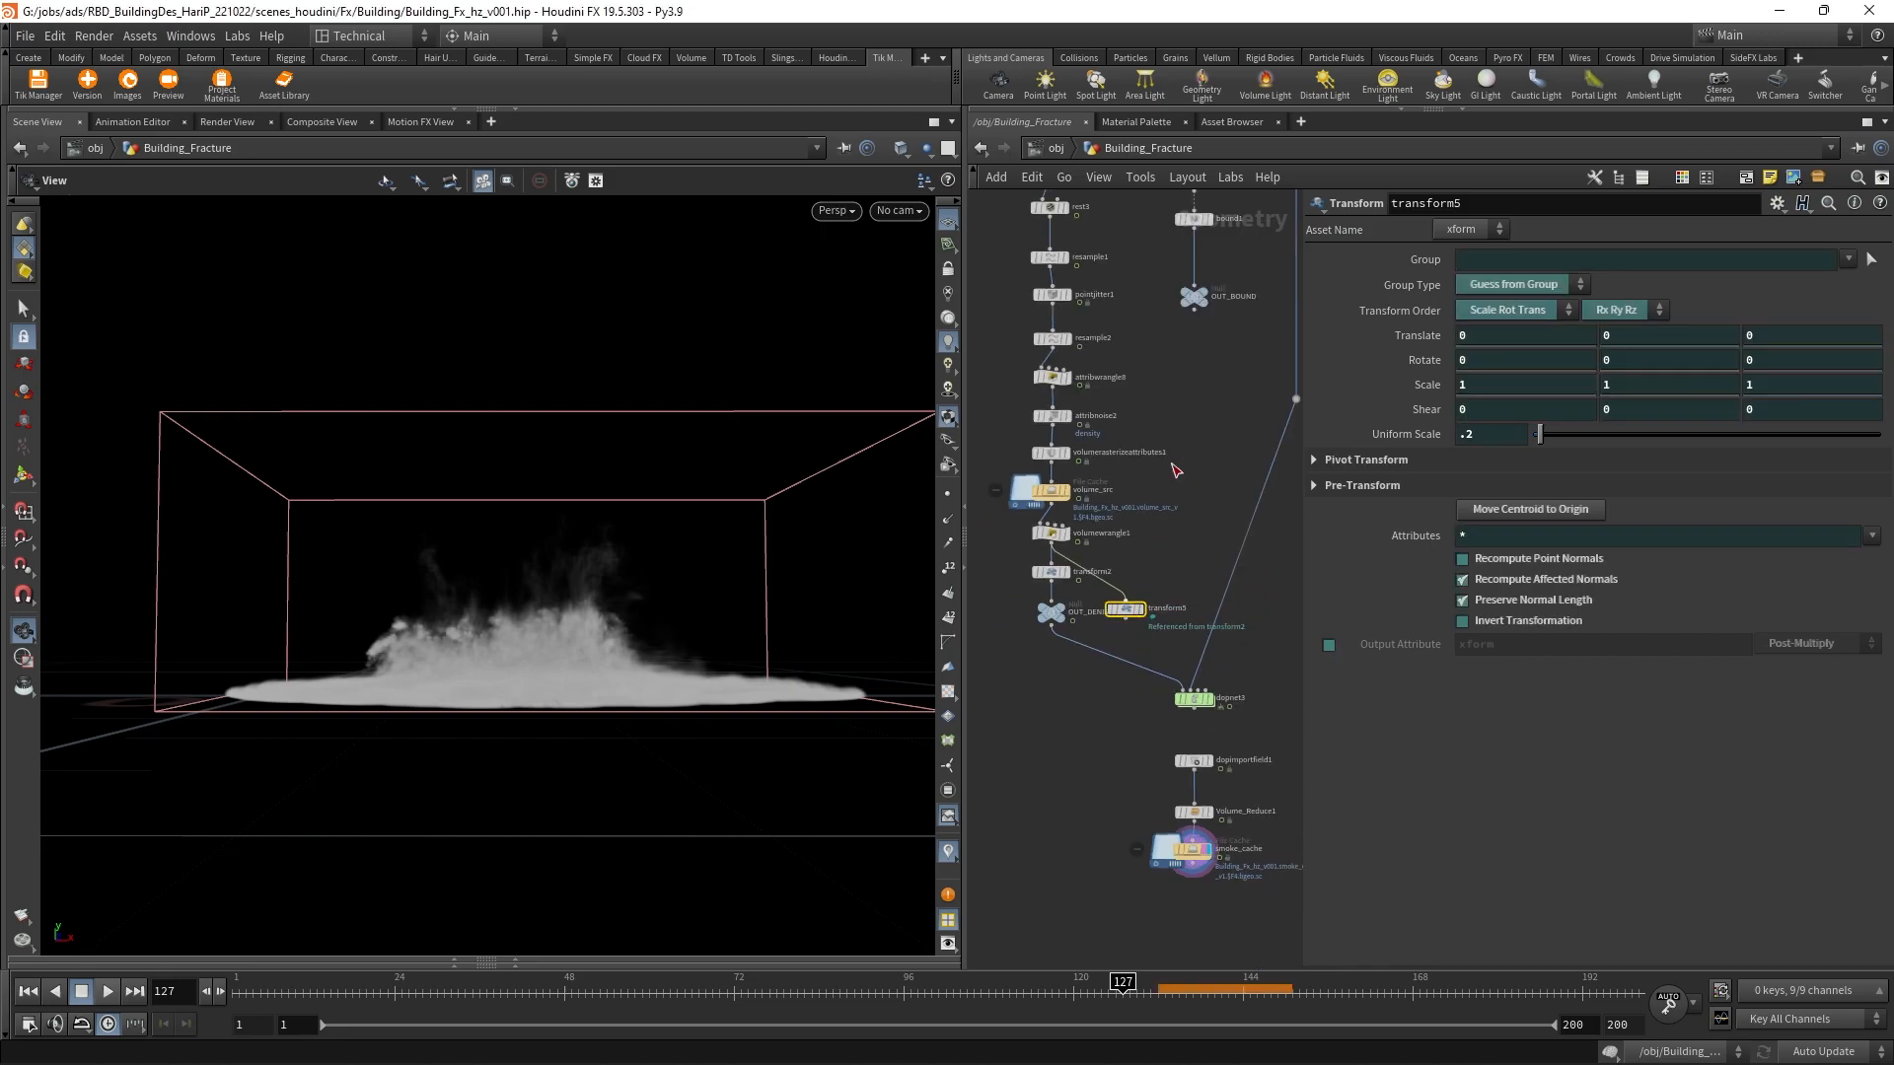
Step: Insert transform5 below smoke_cache and display its output
middle_drag(1158, 523, 1201, 336)
drag(1228, 453, 1185, 707)
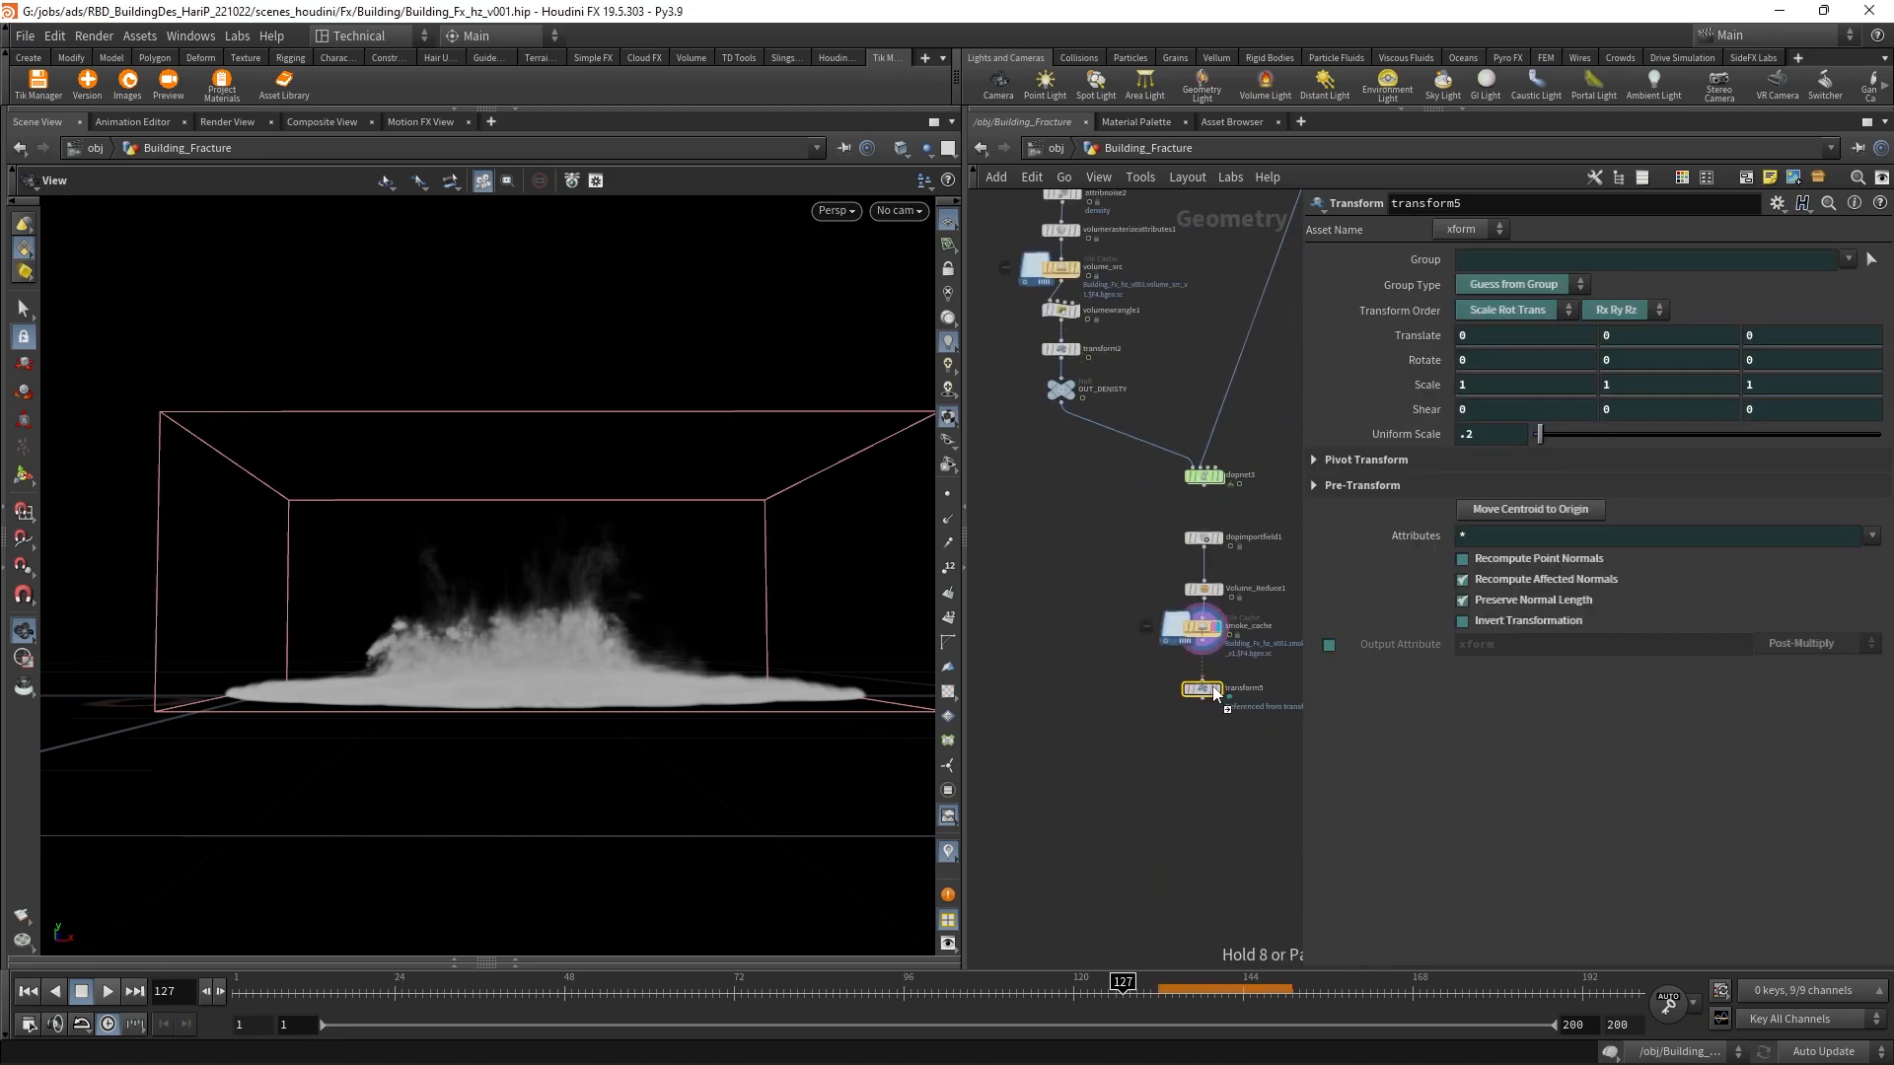
scroll(1208, 641, up, 3)
click(1222, 735)
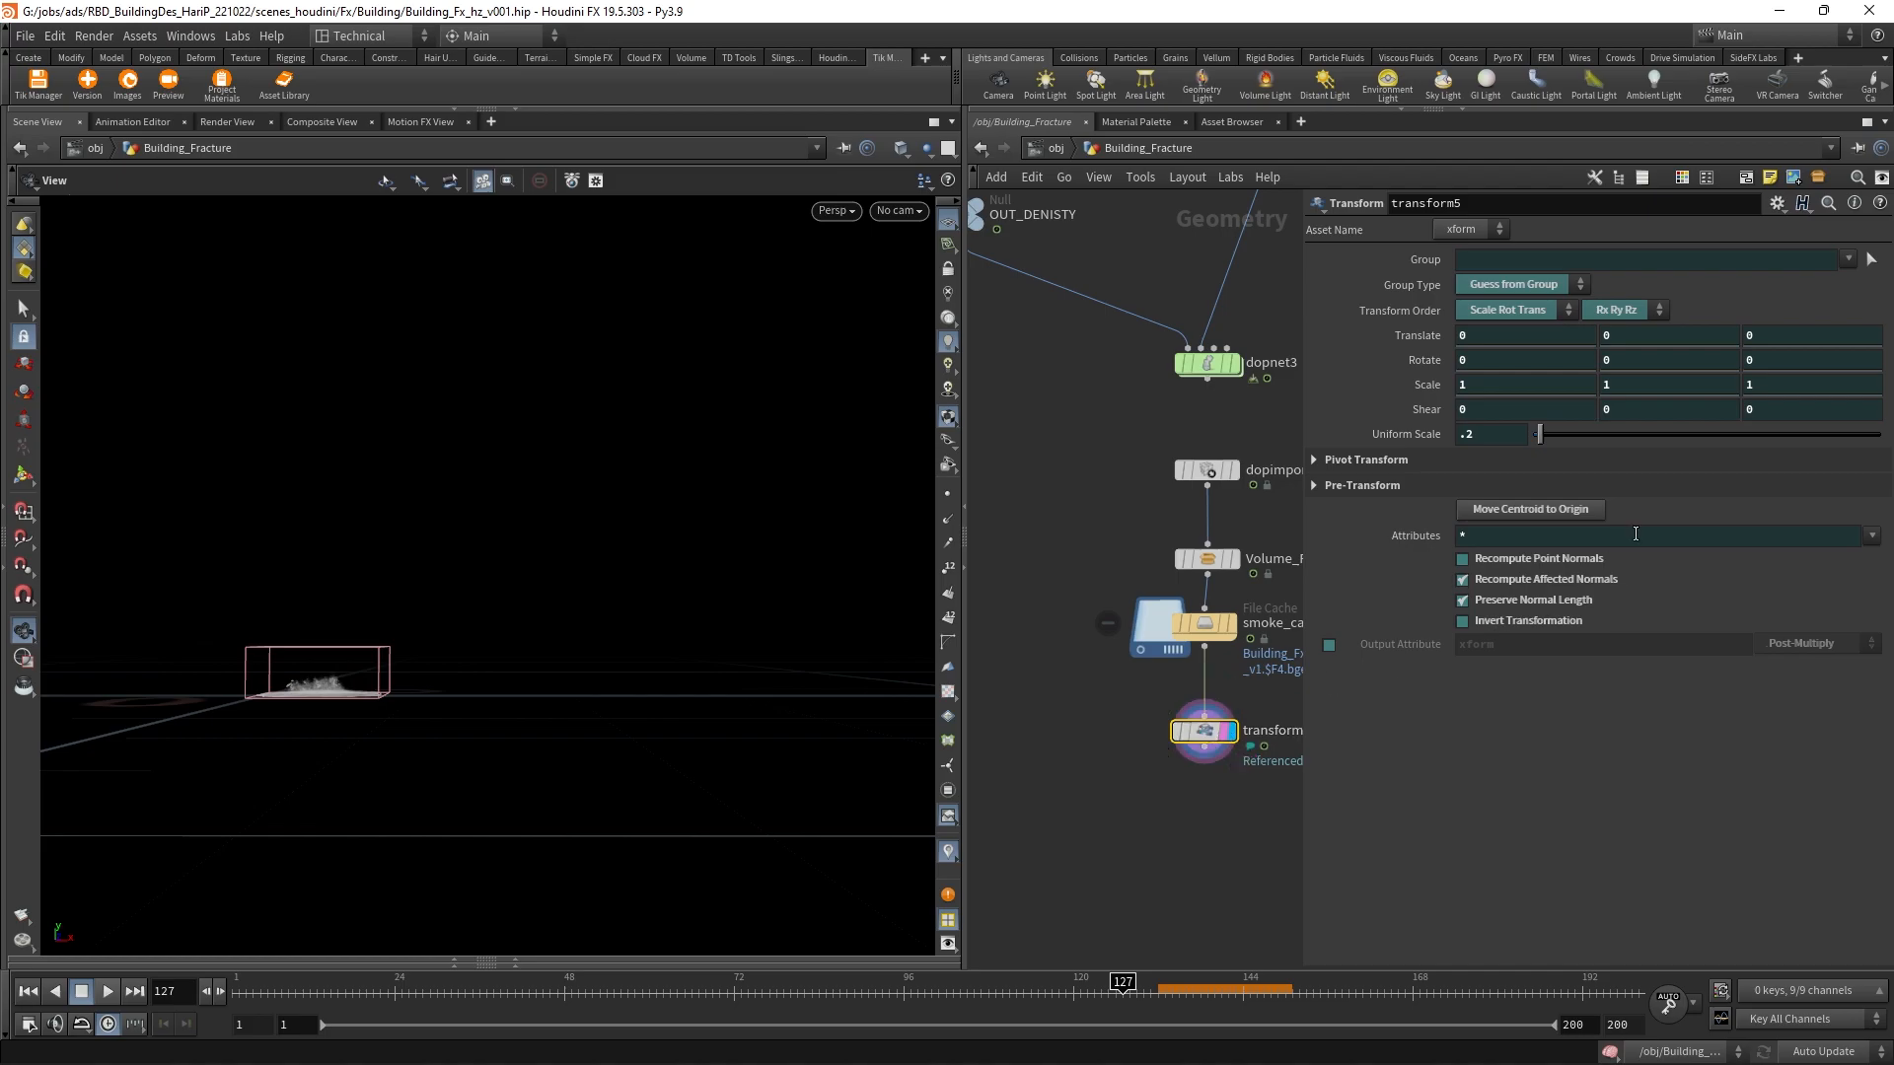
Step: Turn on Invert Transformation for transform5 to scale the smoke back up, and frame the dust in the viewport
click(1474, 622)
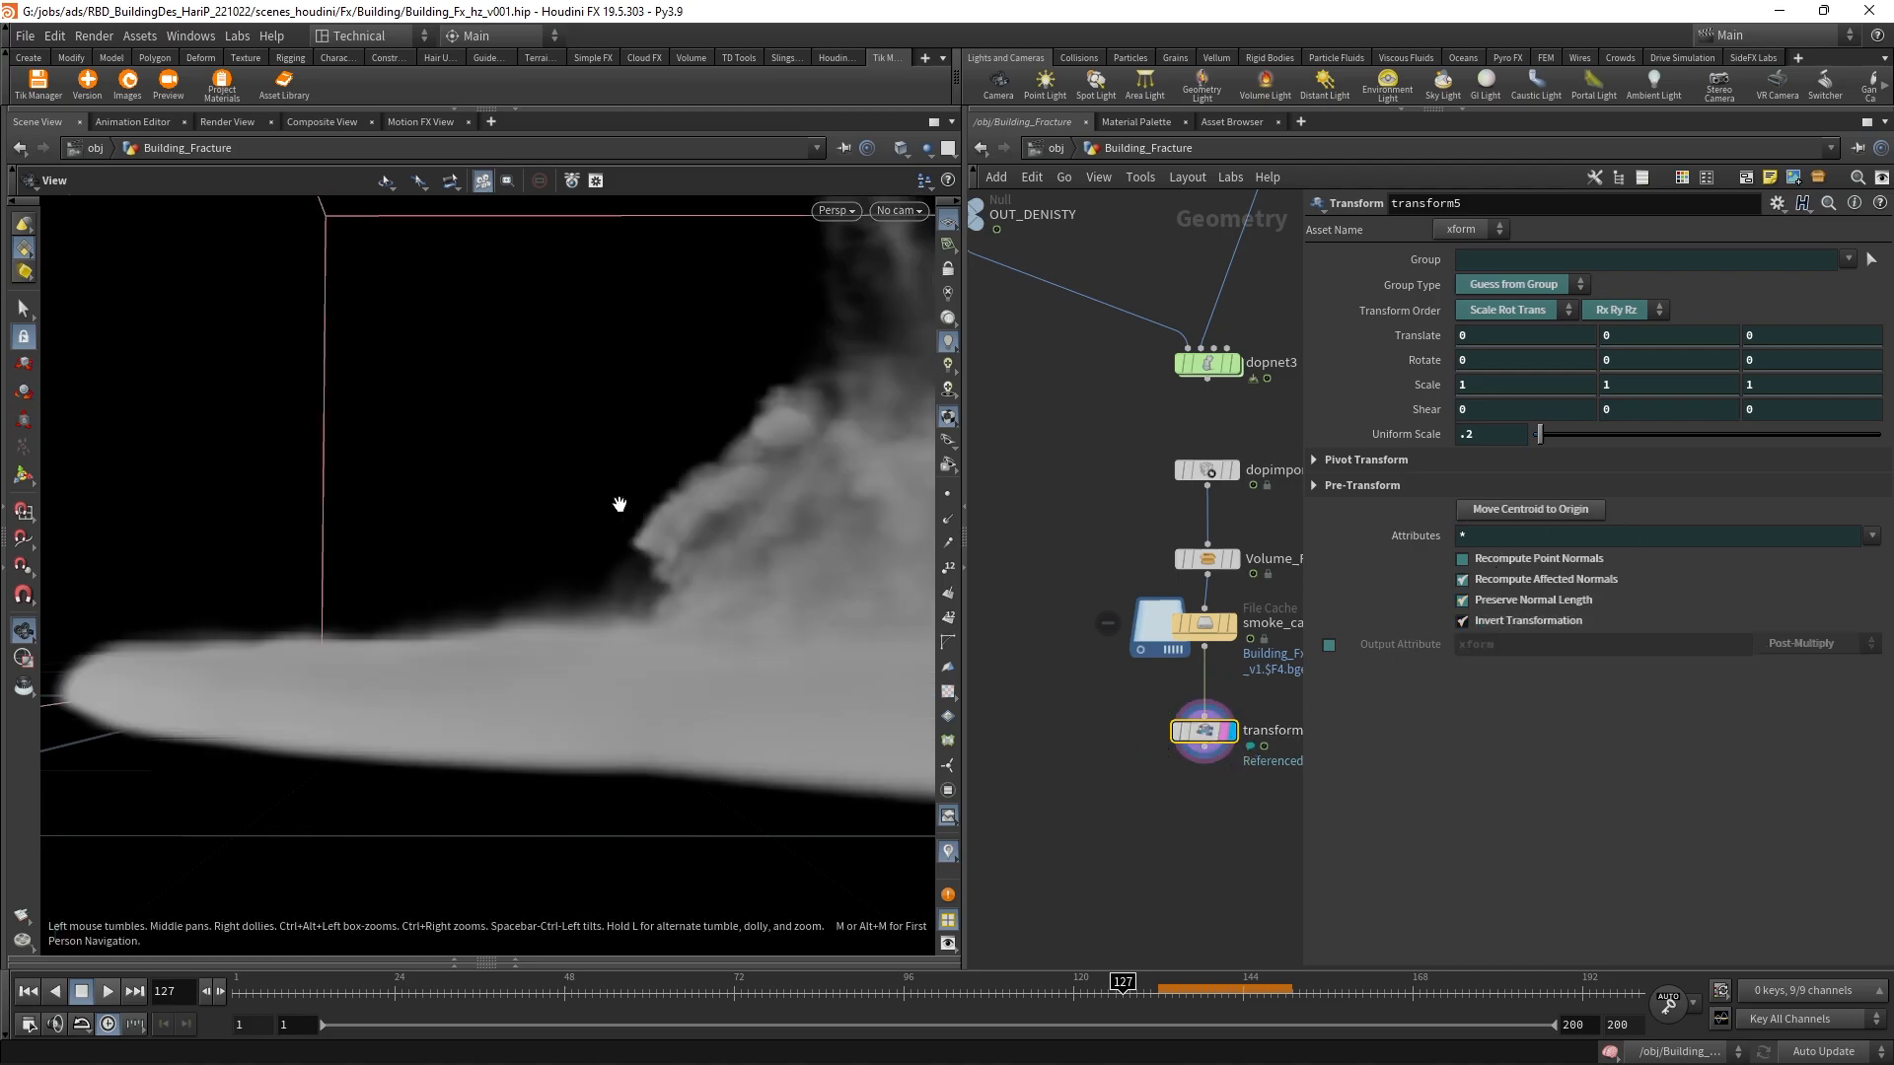
middle_drag(621, 507, 691, 692)
drag(690, 692, 620, 735)
scroll(1047, 755, down, 6)
middle_drag(996, 752, 1207, 742)
scroll(1104, 720, up, 5)
click(1106, 841)
scroll(1068, 489, down, 8)
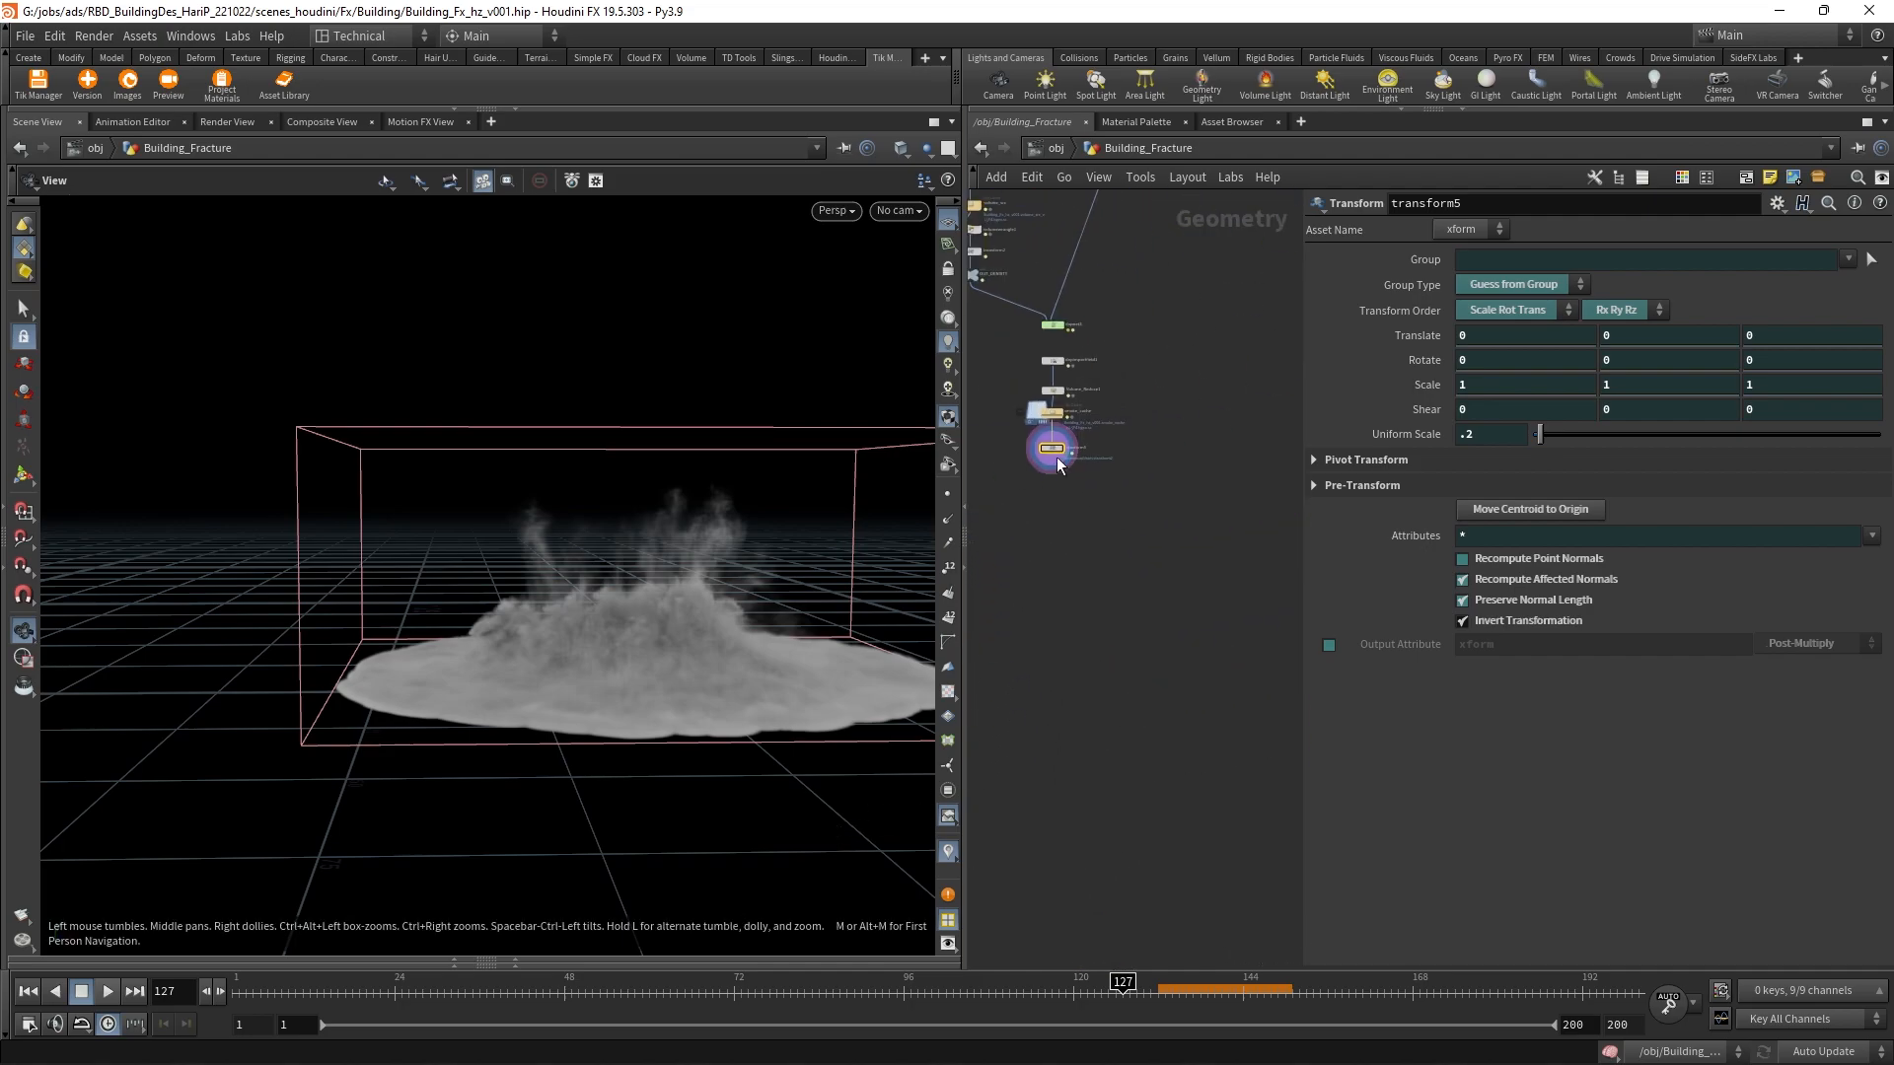
scroll(1056, 457, up, 4)
click(1053, 456)
middle_drag(1062, 642, 1442, 409)
scroll(1125, 611, down, 5)
middle_drag(1164, 607, 1305, 542)
scroll(1164, 648, up, 4)
click(1033, 680)
scroll(1097, 661, up, 2)
scroll(1098, 662, down, 4)
key(ctrl+z)
Step: Wire transform5's output through a network dot into merge7, alongside the debris and proxy building branches
scroll(1101, 665, down, 2)
middle_drag(1101, 665, 977, 642)
scroll(1169, 404, up, 3)
click(1148, 418)
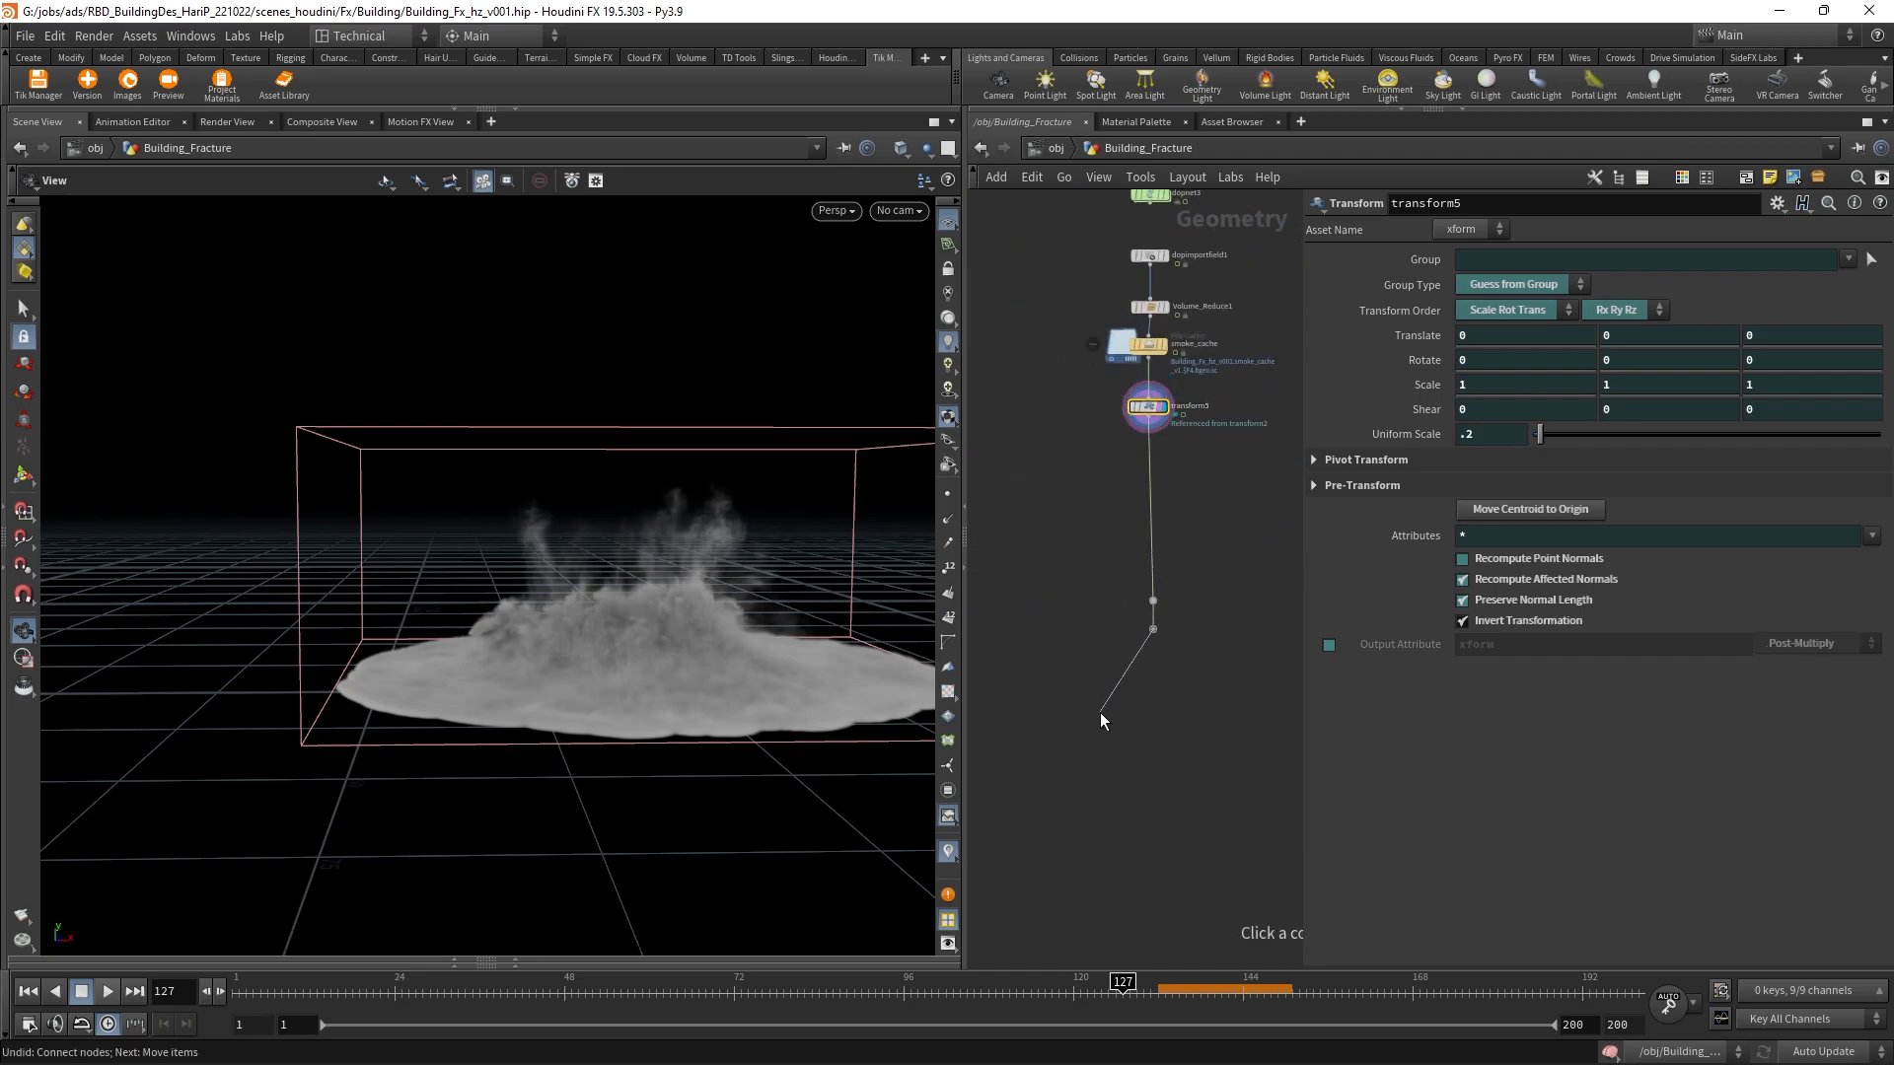
key(ctrl+z)
scroll(1154, 611, up, 3)
click(1154, 612)
scroll(1099, 720, down, 5)
middle_drag(1035, 730, 1253, 592)
middle_drag(1067, 645, 1273, 582)
scroll(1144, 783, up, 3)
click(1123, 822)
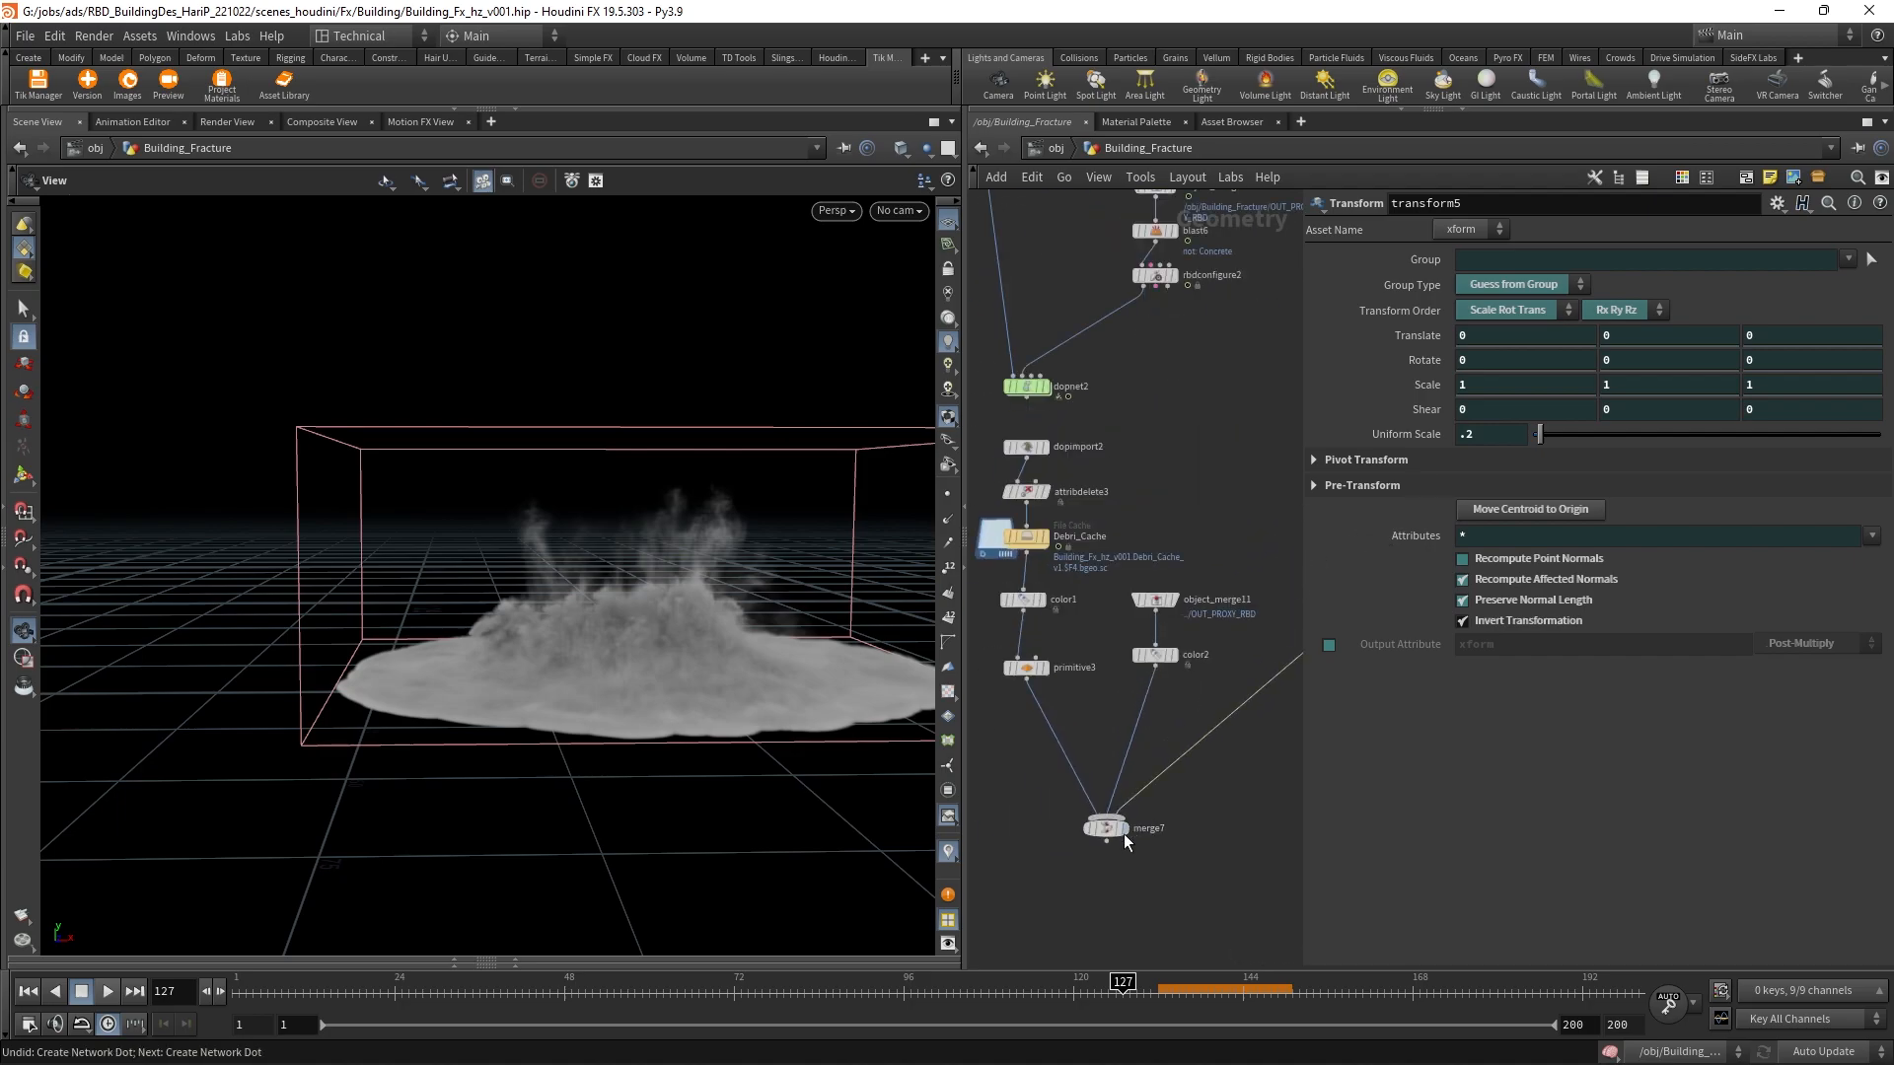
Step: Display merge7 and view the combined smoke, debris and building through cam1 at frame 150
scroll(1129, 826, up, 3)
click(1130, 829)
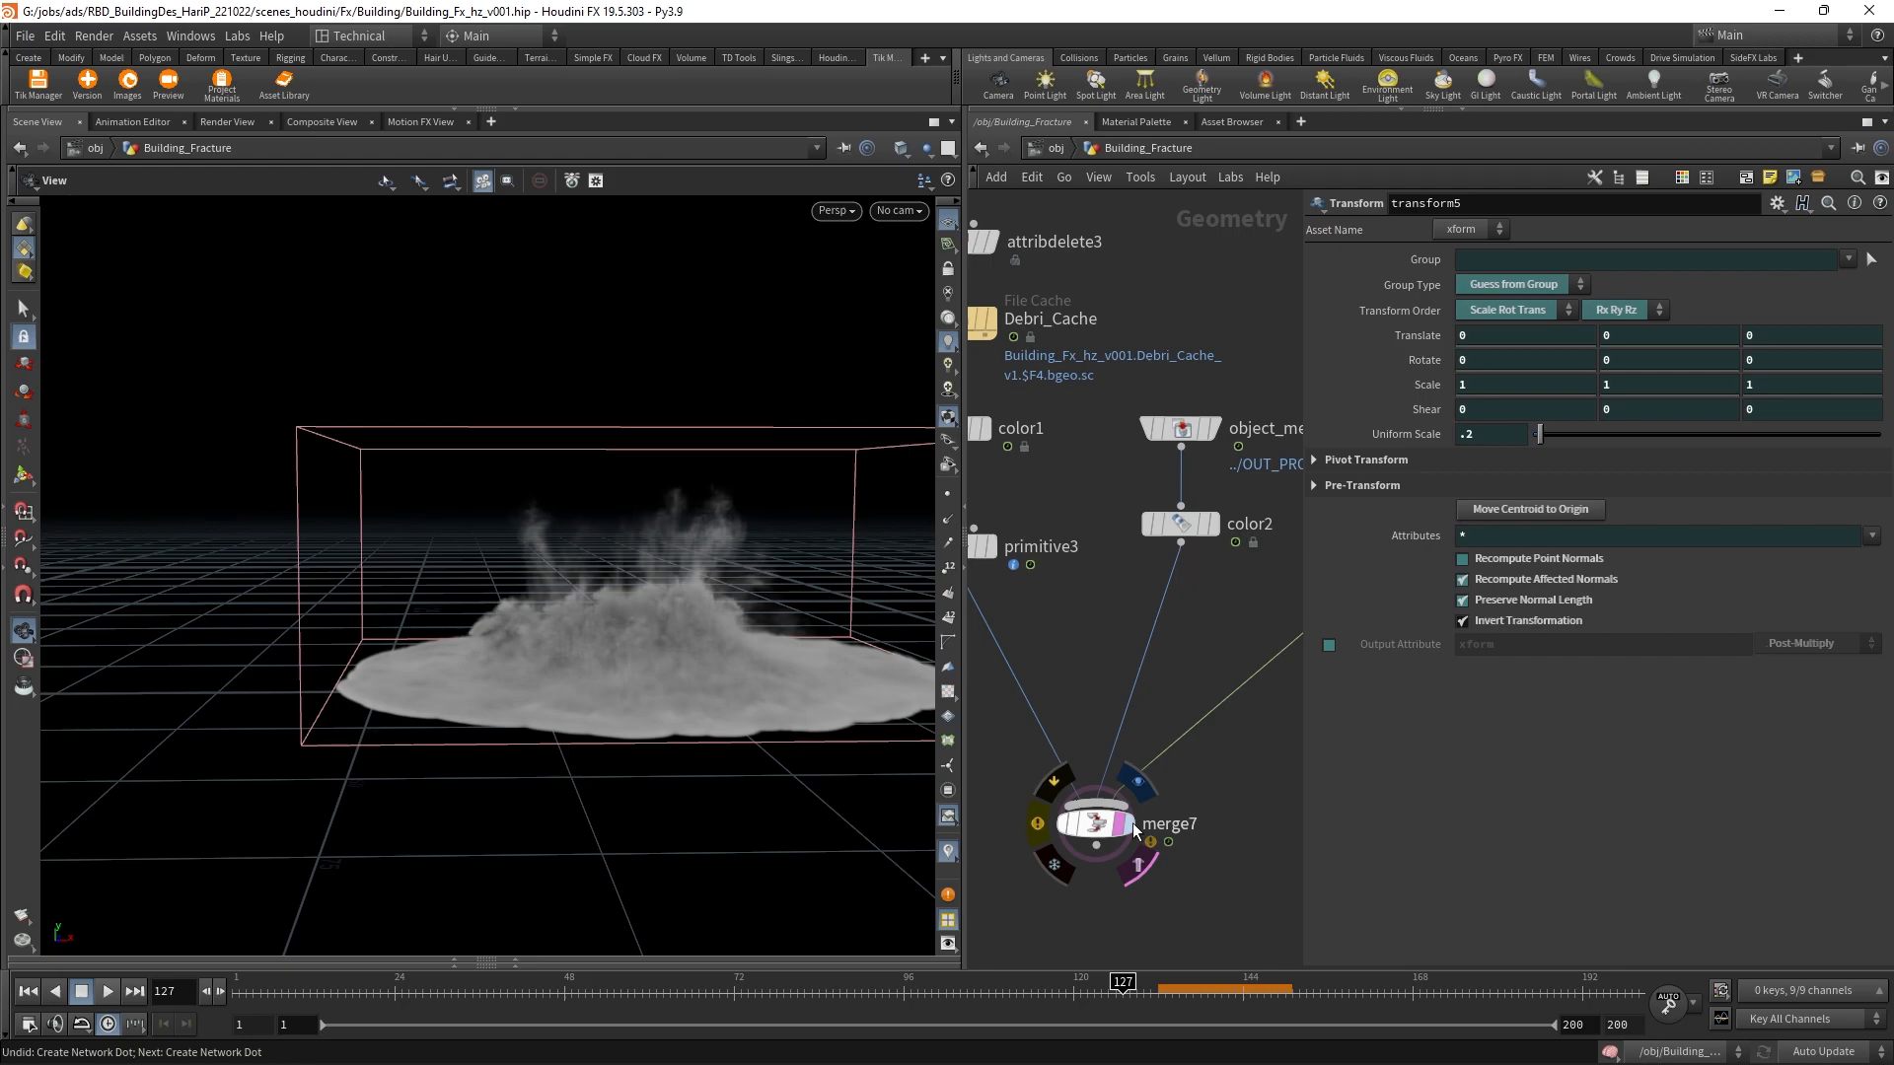
key(r)
click(1095, 831)
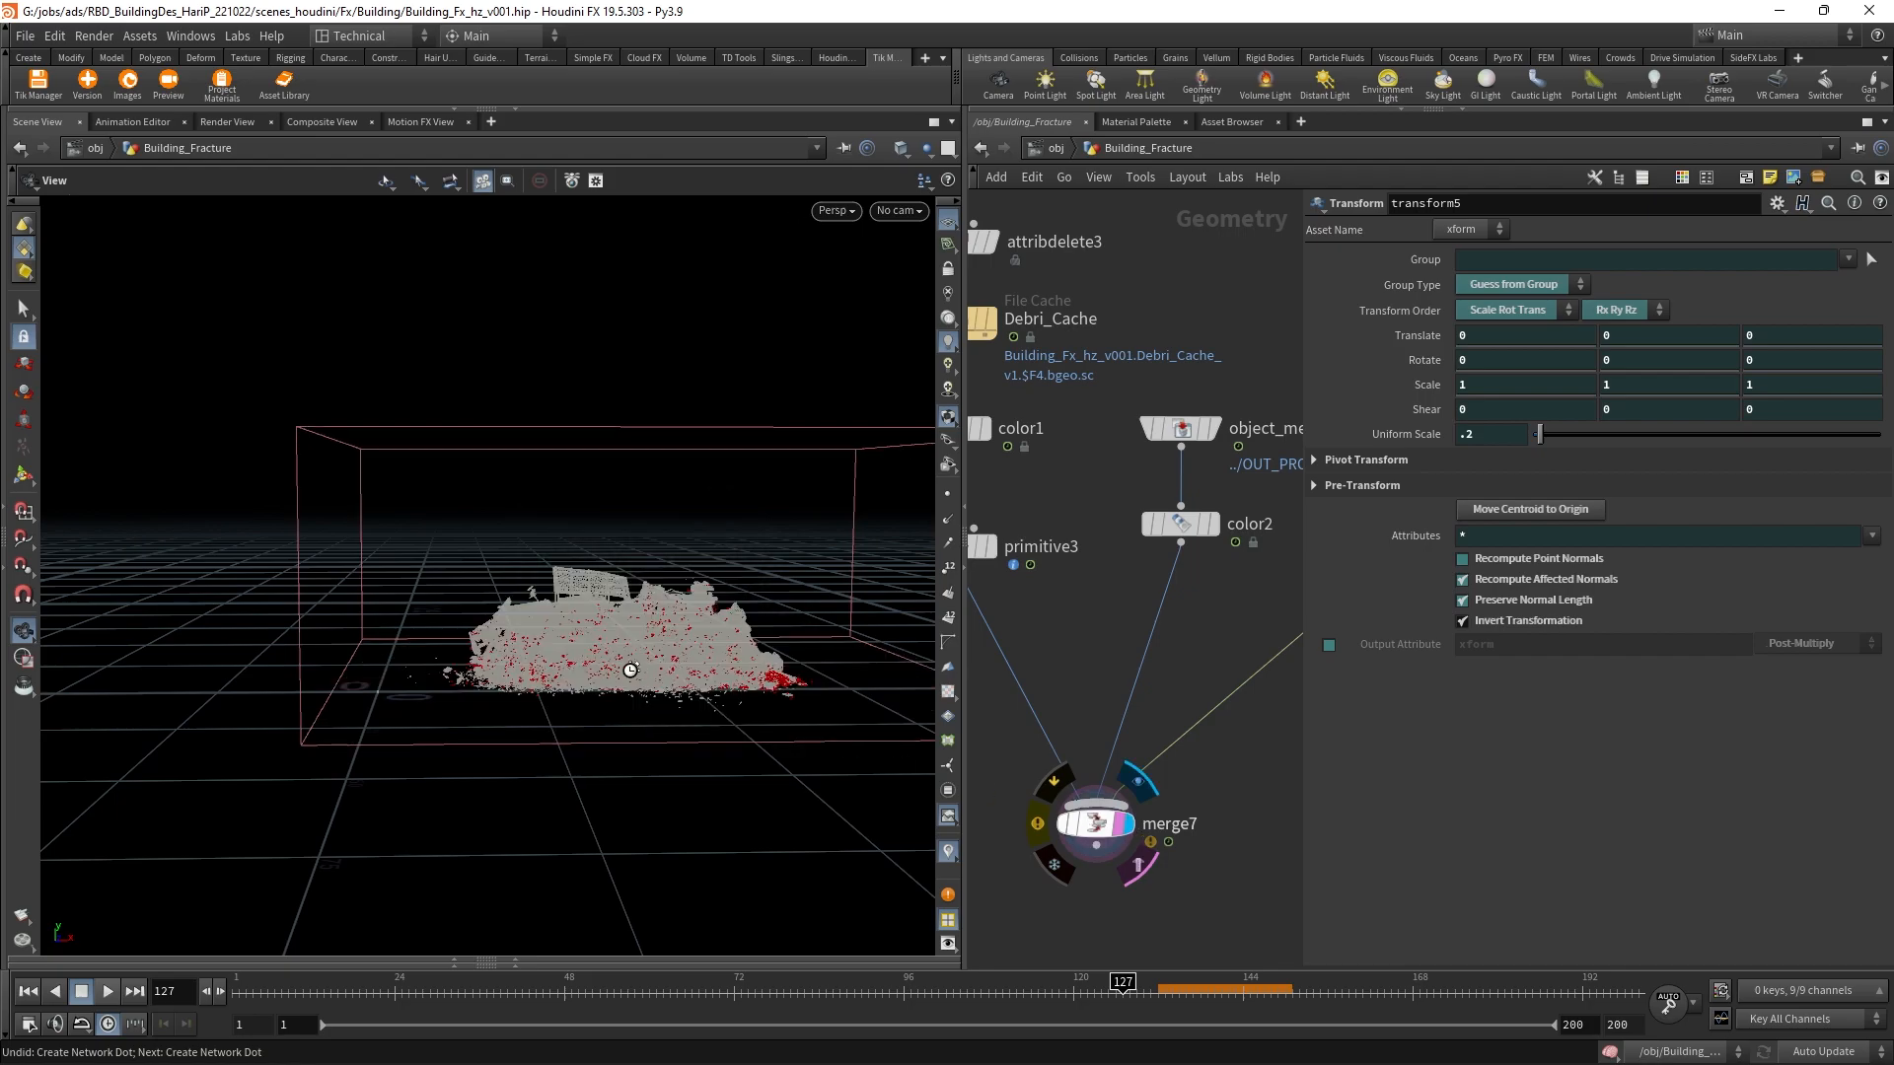
scroll(761, 579, up, 5)
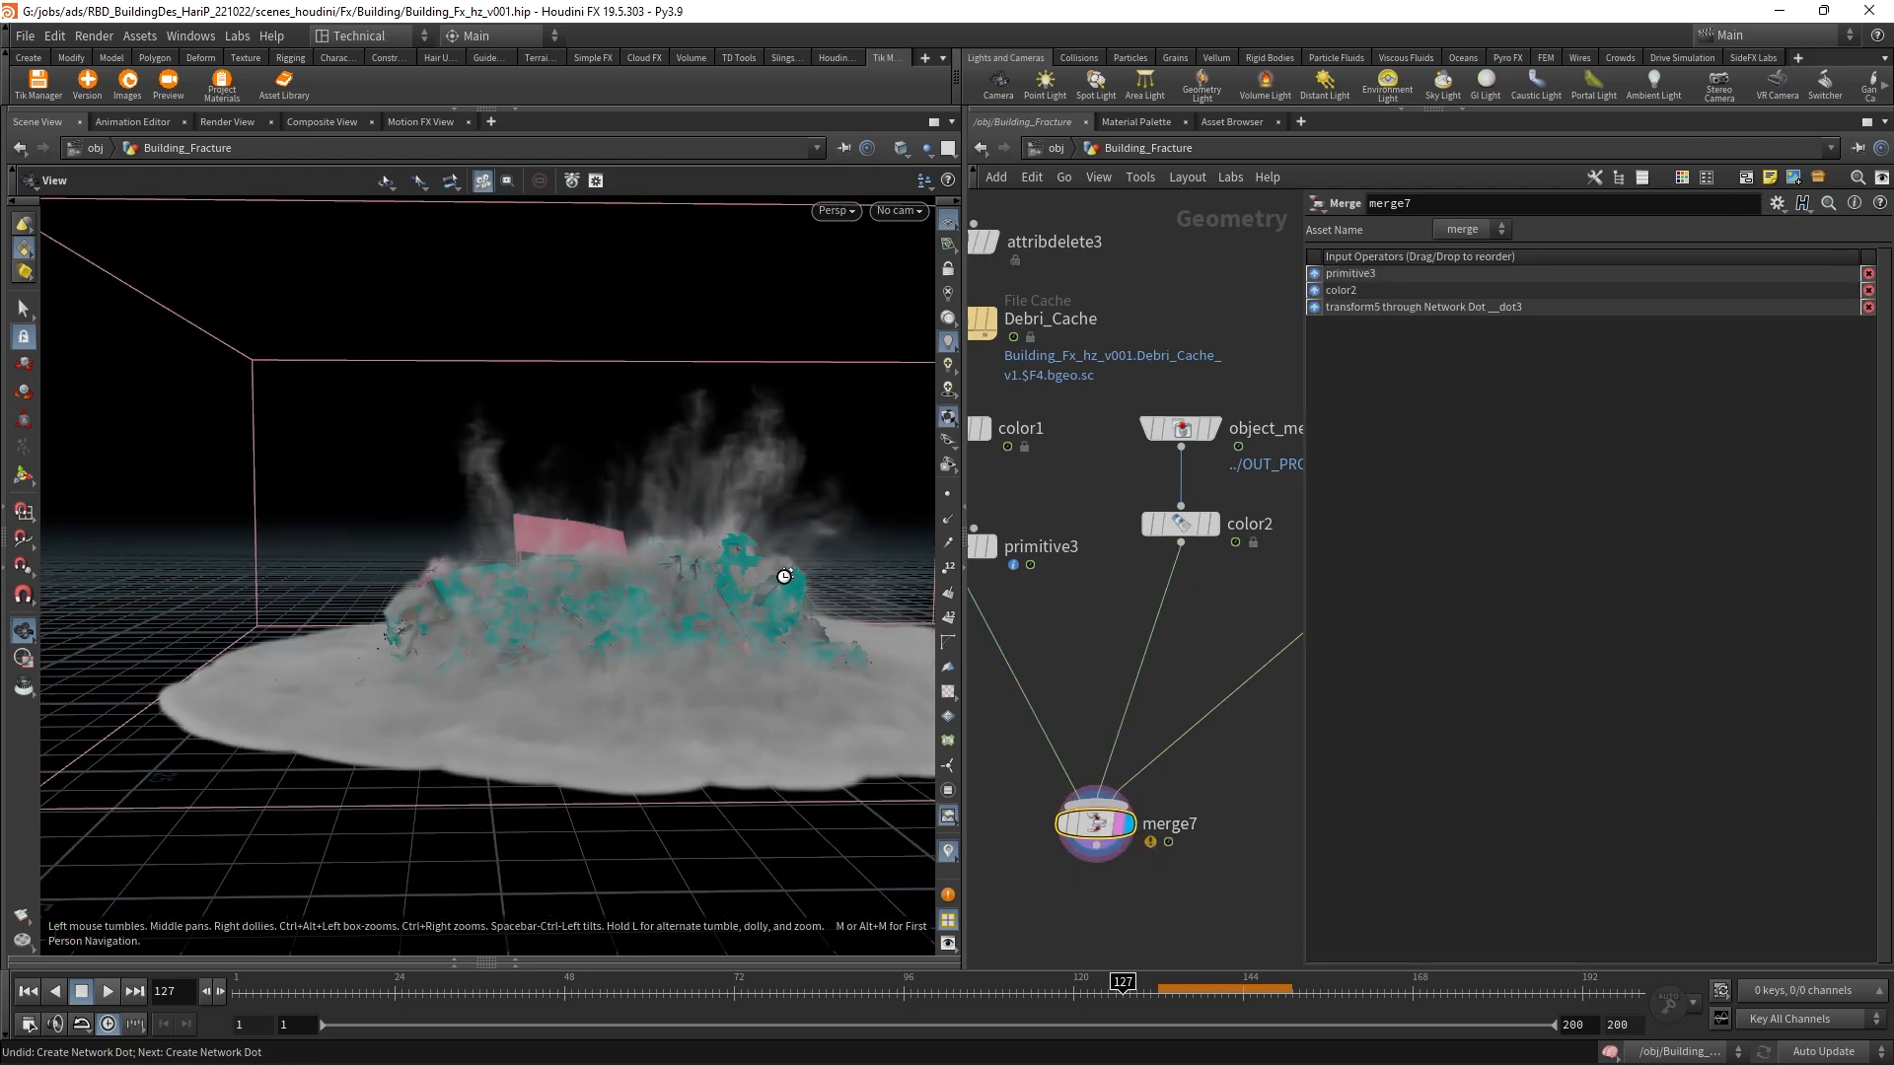
drag(772, 561, 938, 557)
click(900, 210)
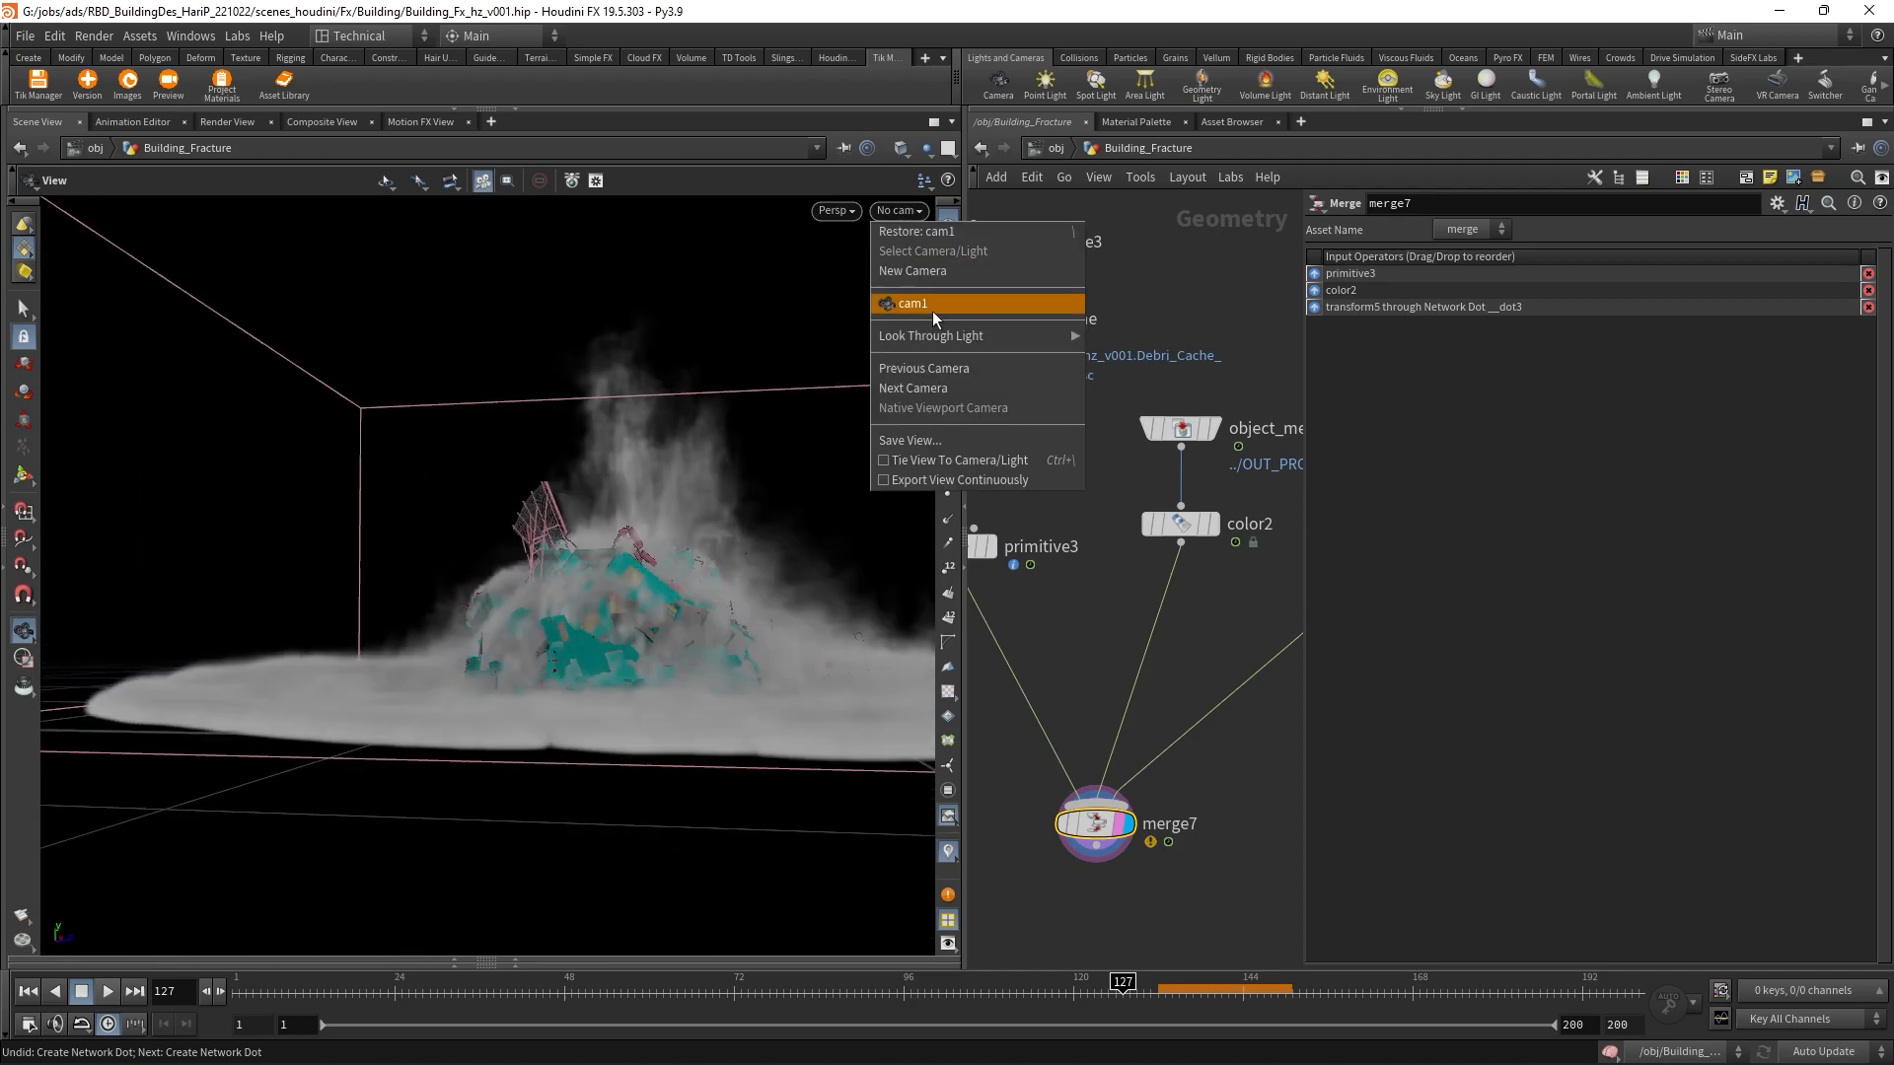
click(932, 298)
Step: Add a Pyro Bake Volume node and insert it on the wire running from transform5 to merge7
scroll(1008, 570, down, 5)
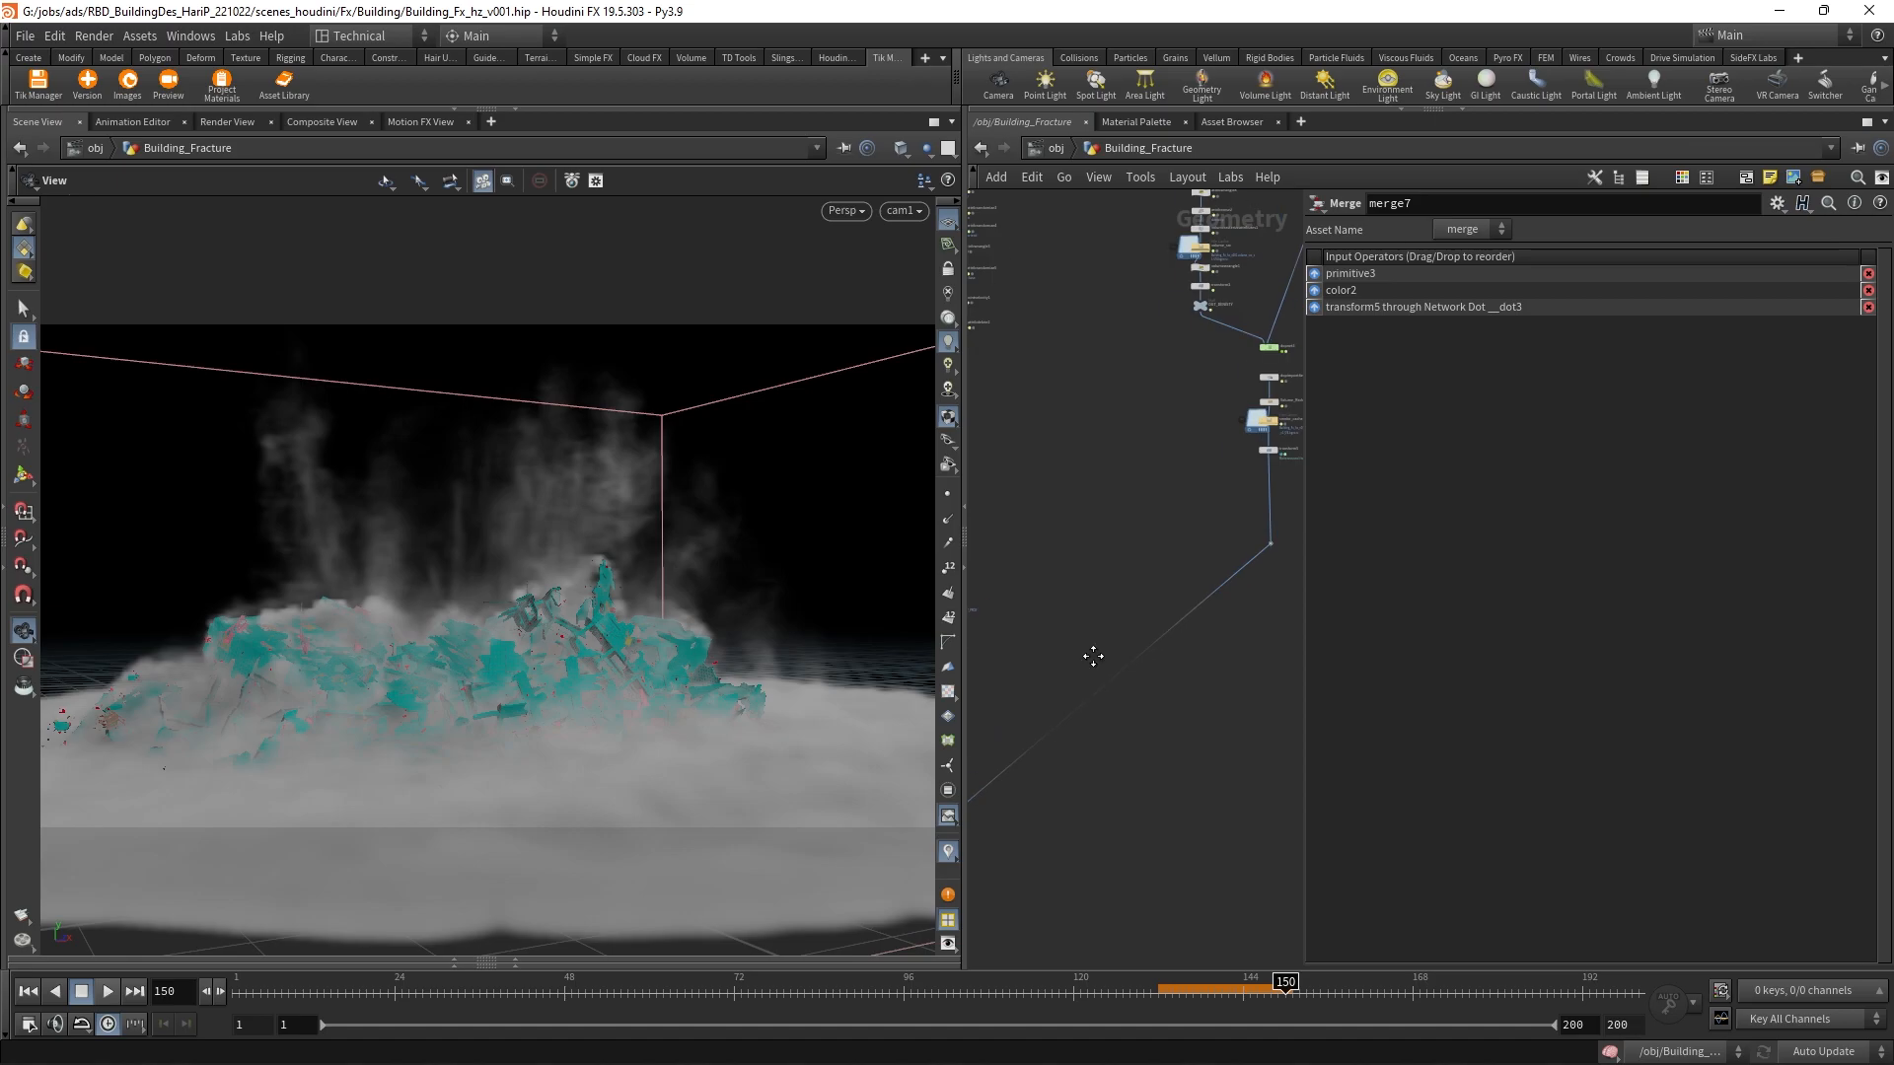
key(Tab)
text(pyro)
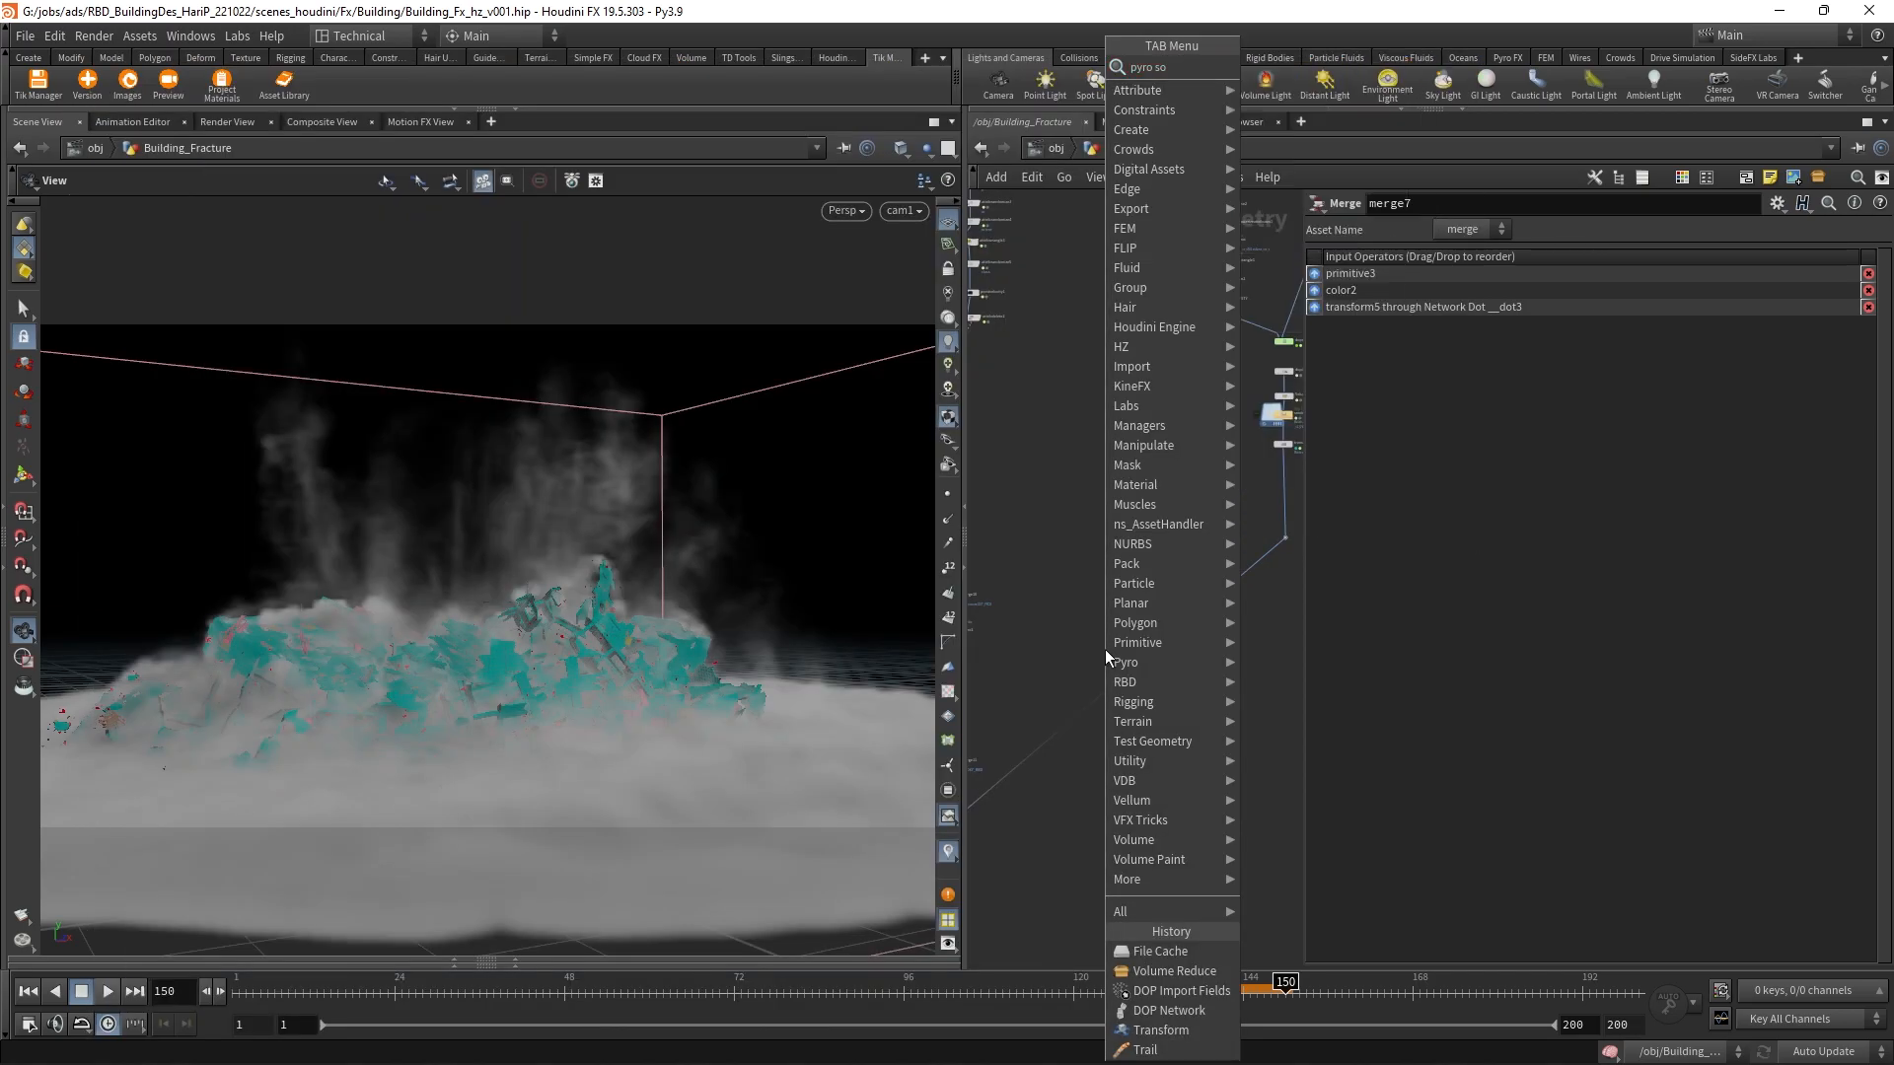
key(Return)
click(1104, 649)
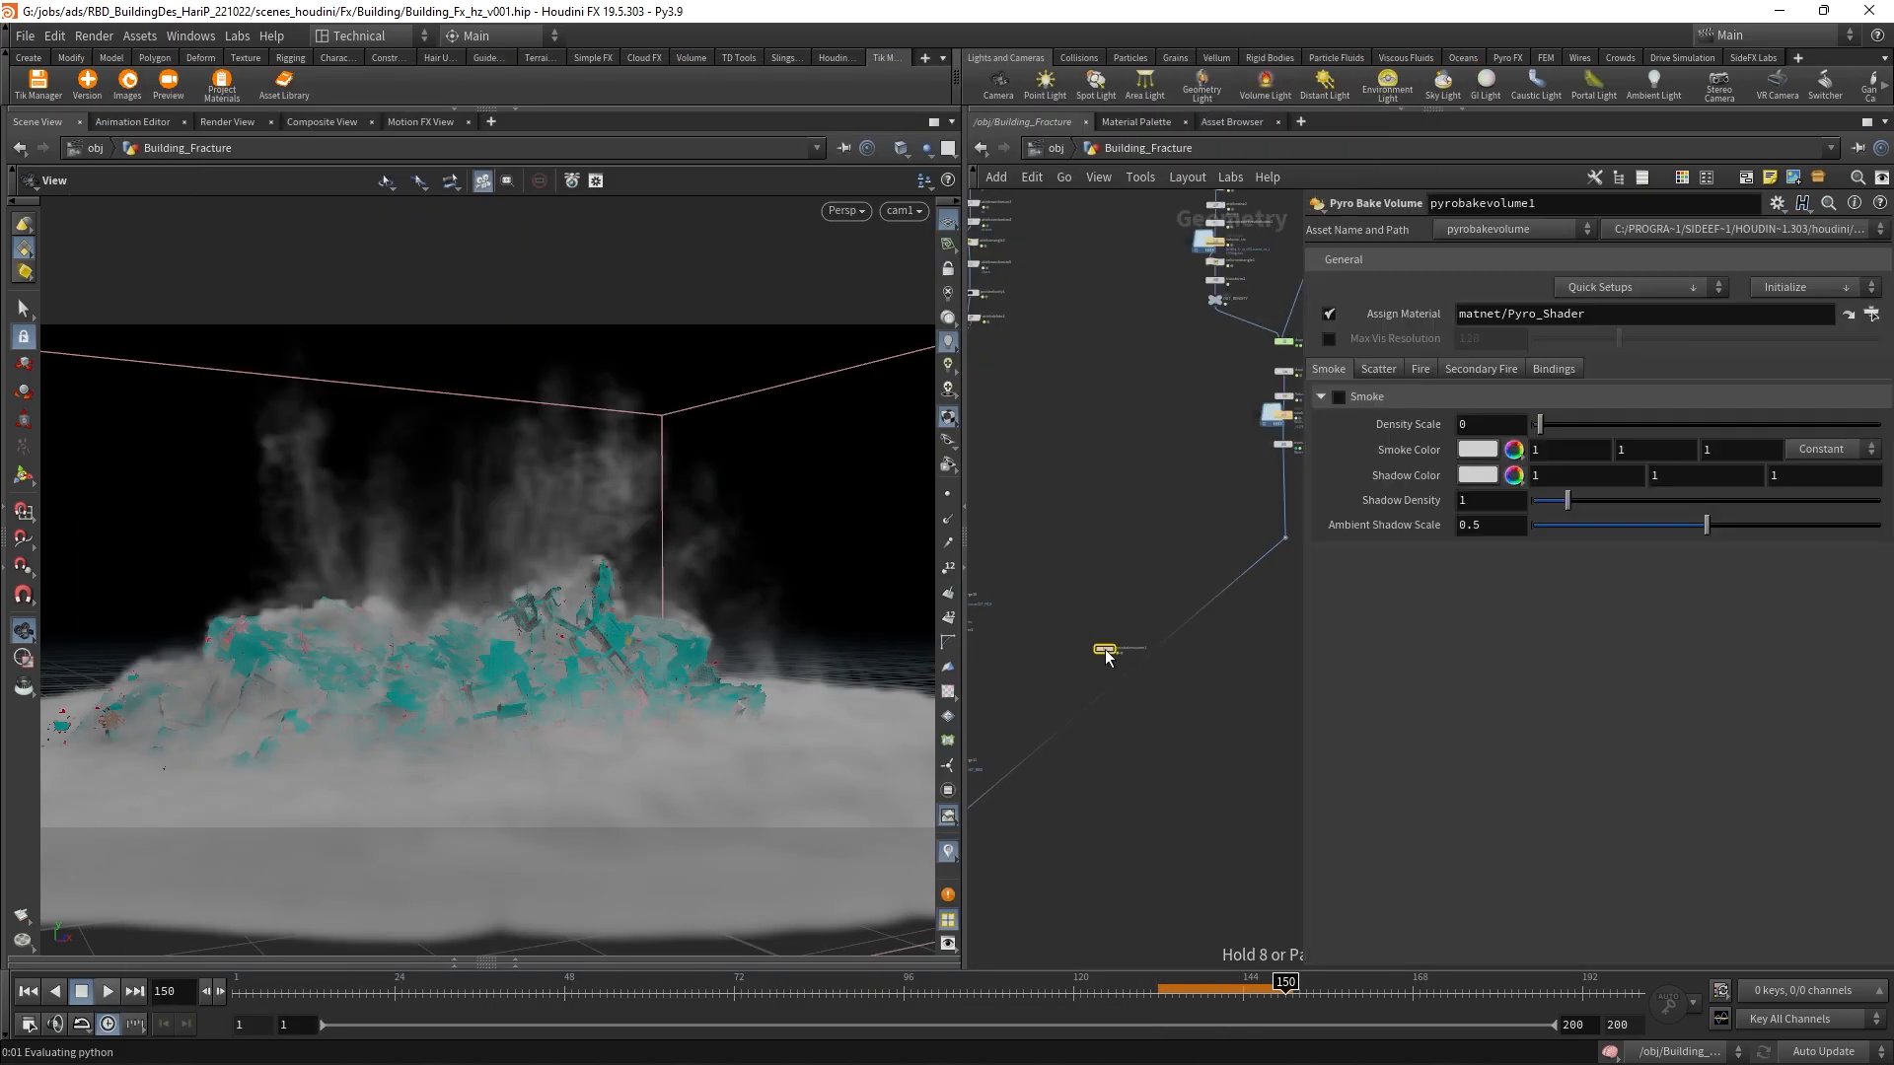
drag(1104, 649, 1141, 723)
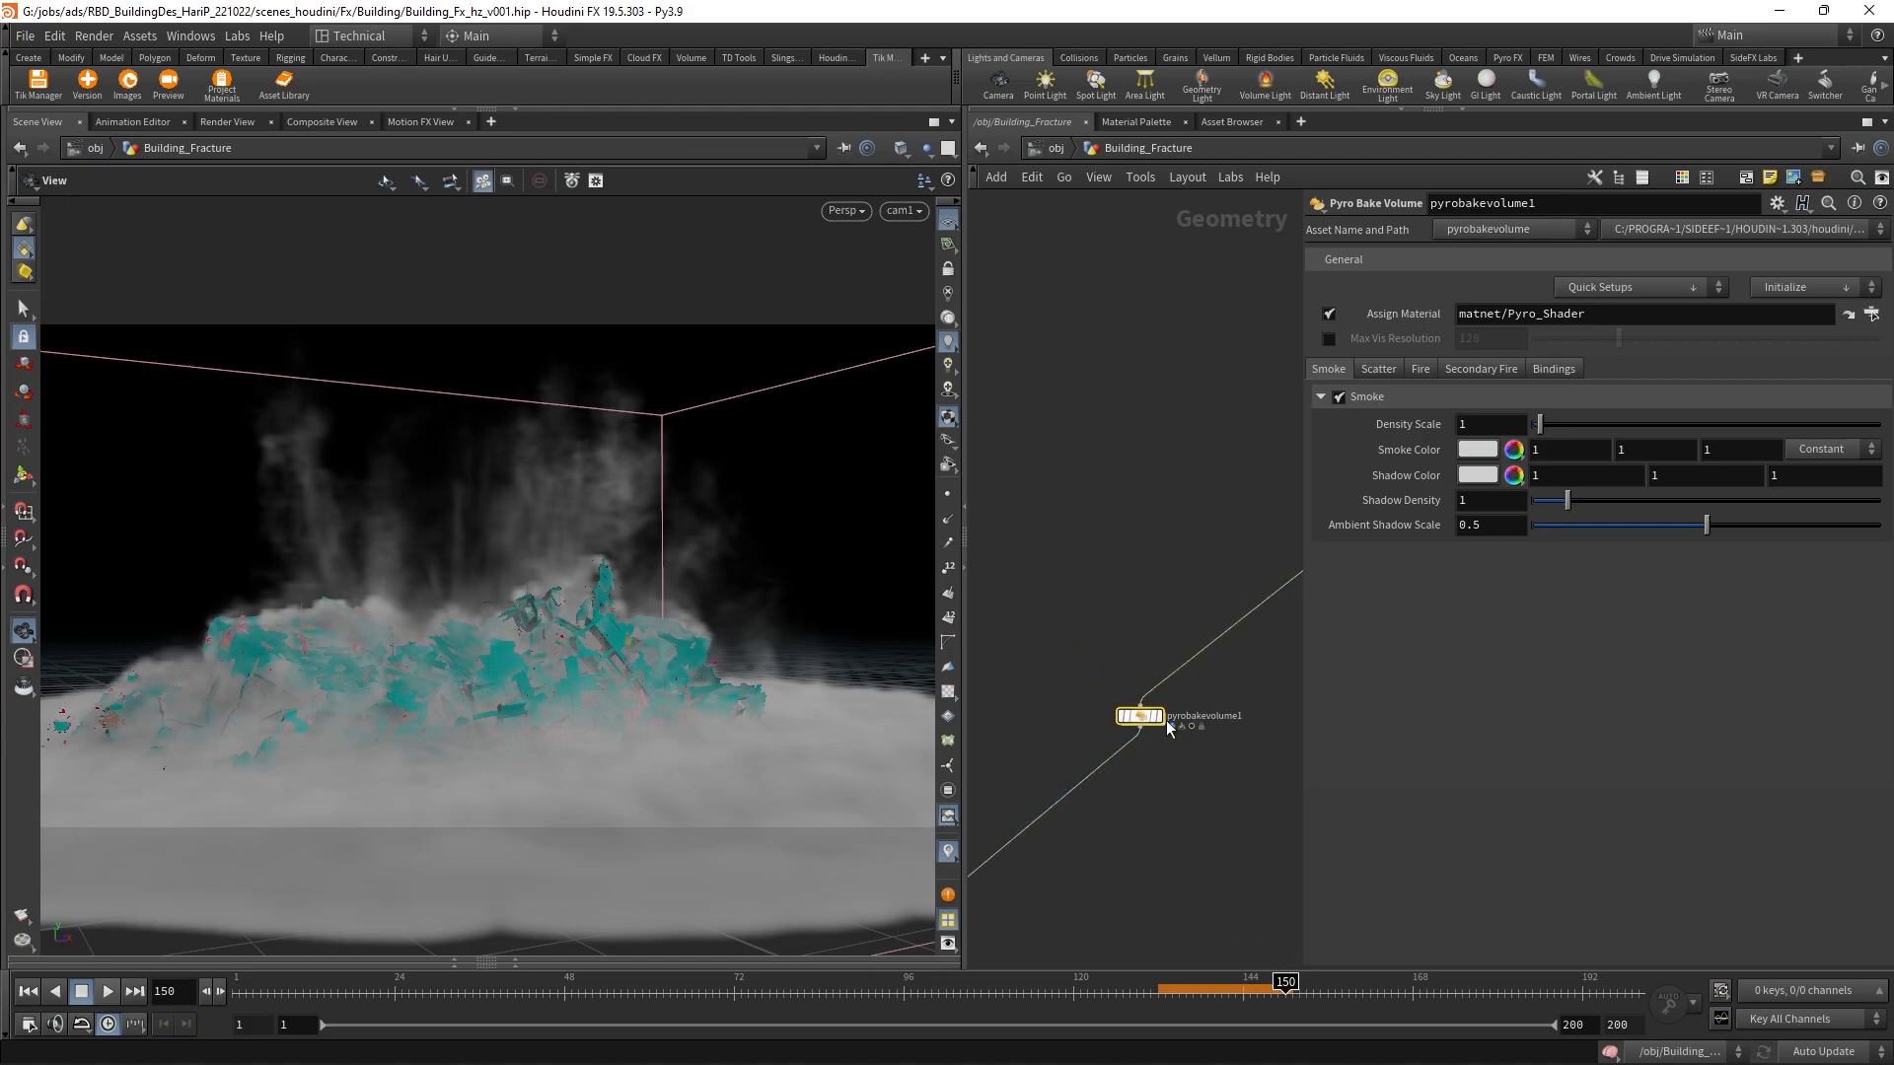
Step: Set the smoke color of pyrobakevolume1 to a mid grey of 0.5 in all three channels
click(1479, 450)
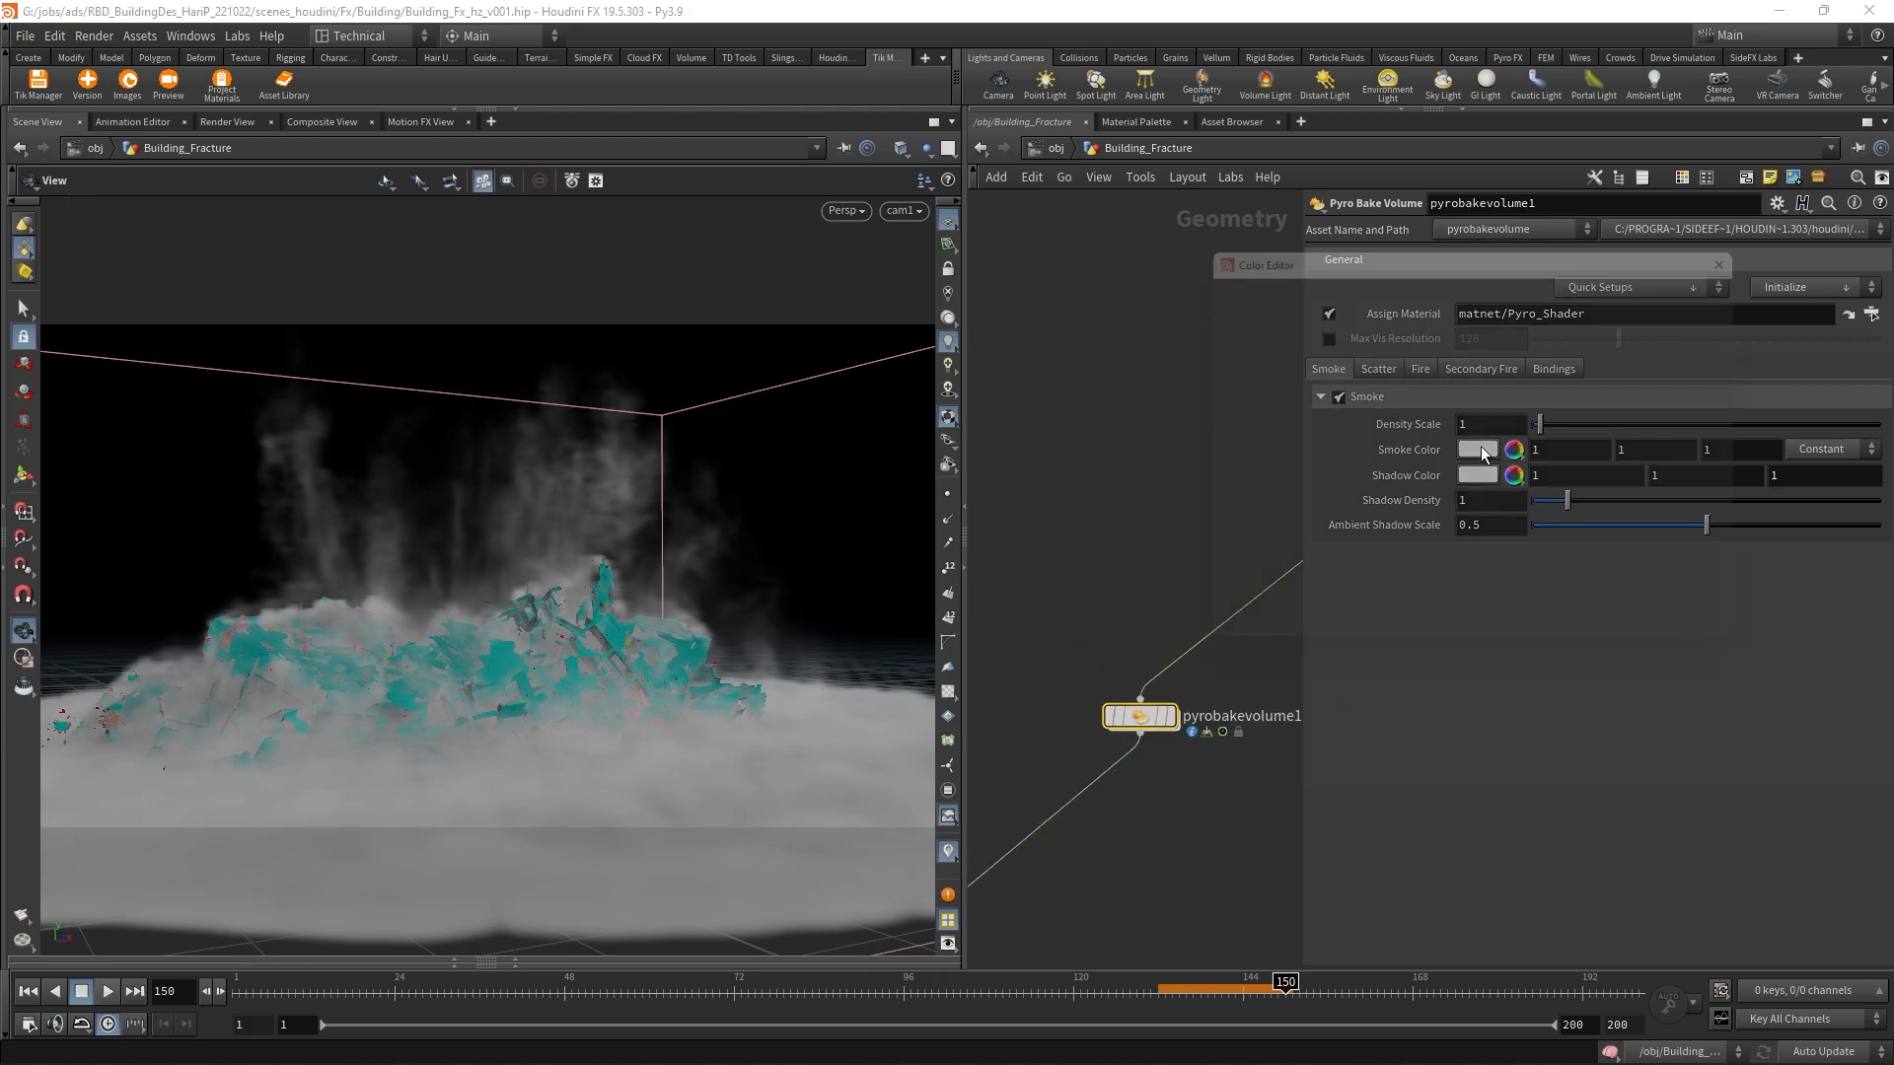
click(1625, 409)
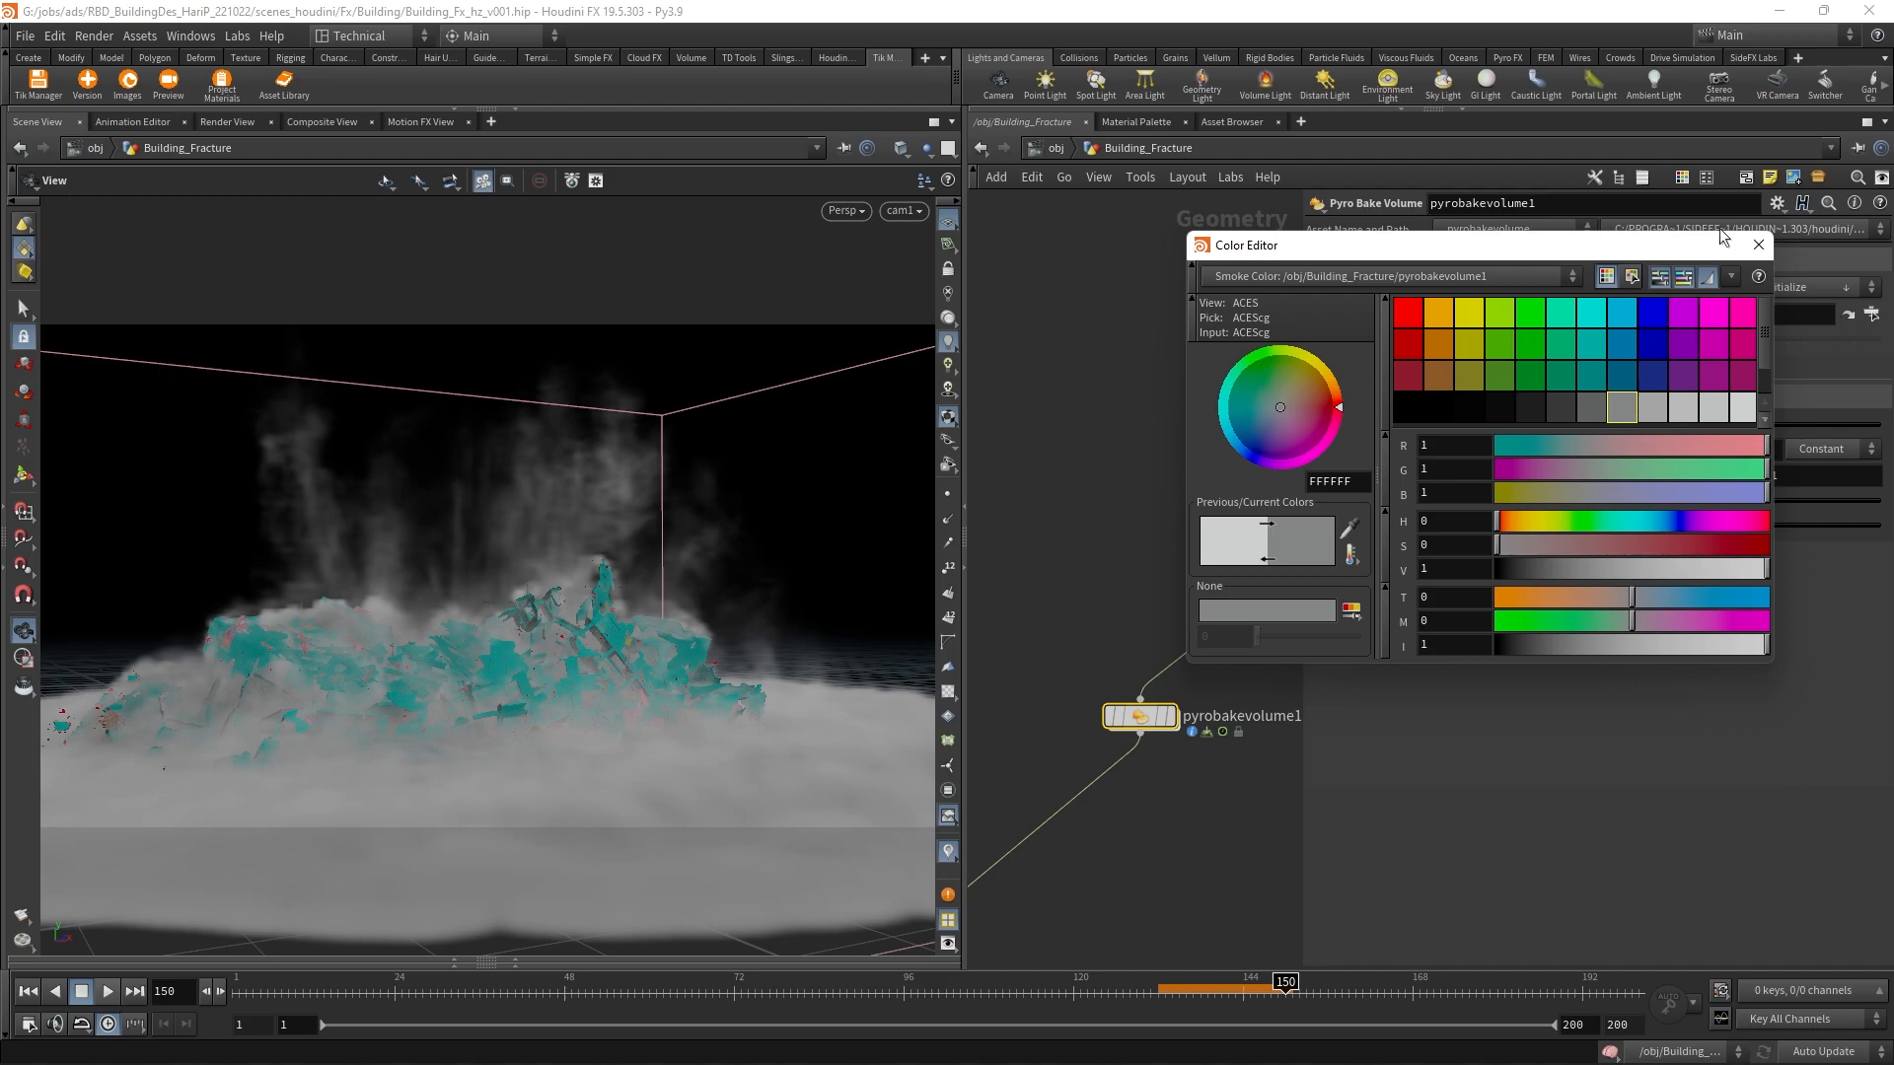
click(1758, 244)
scroll(1197, 779, down, 3)
click(1479, 452)
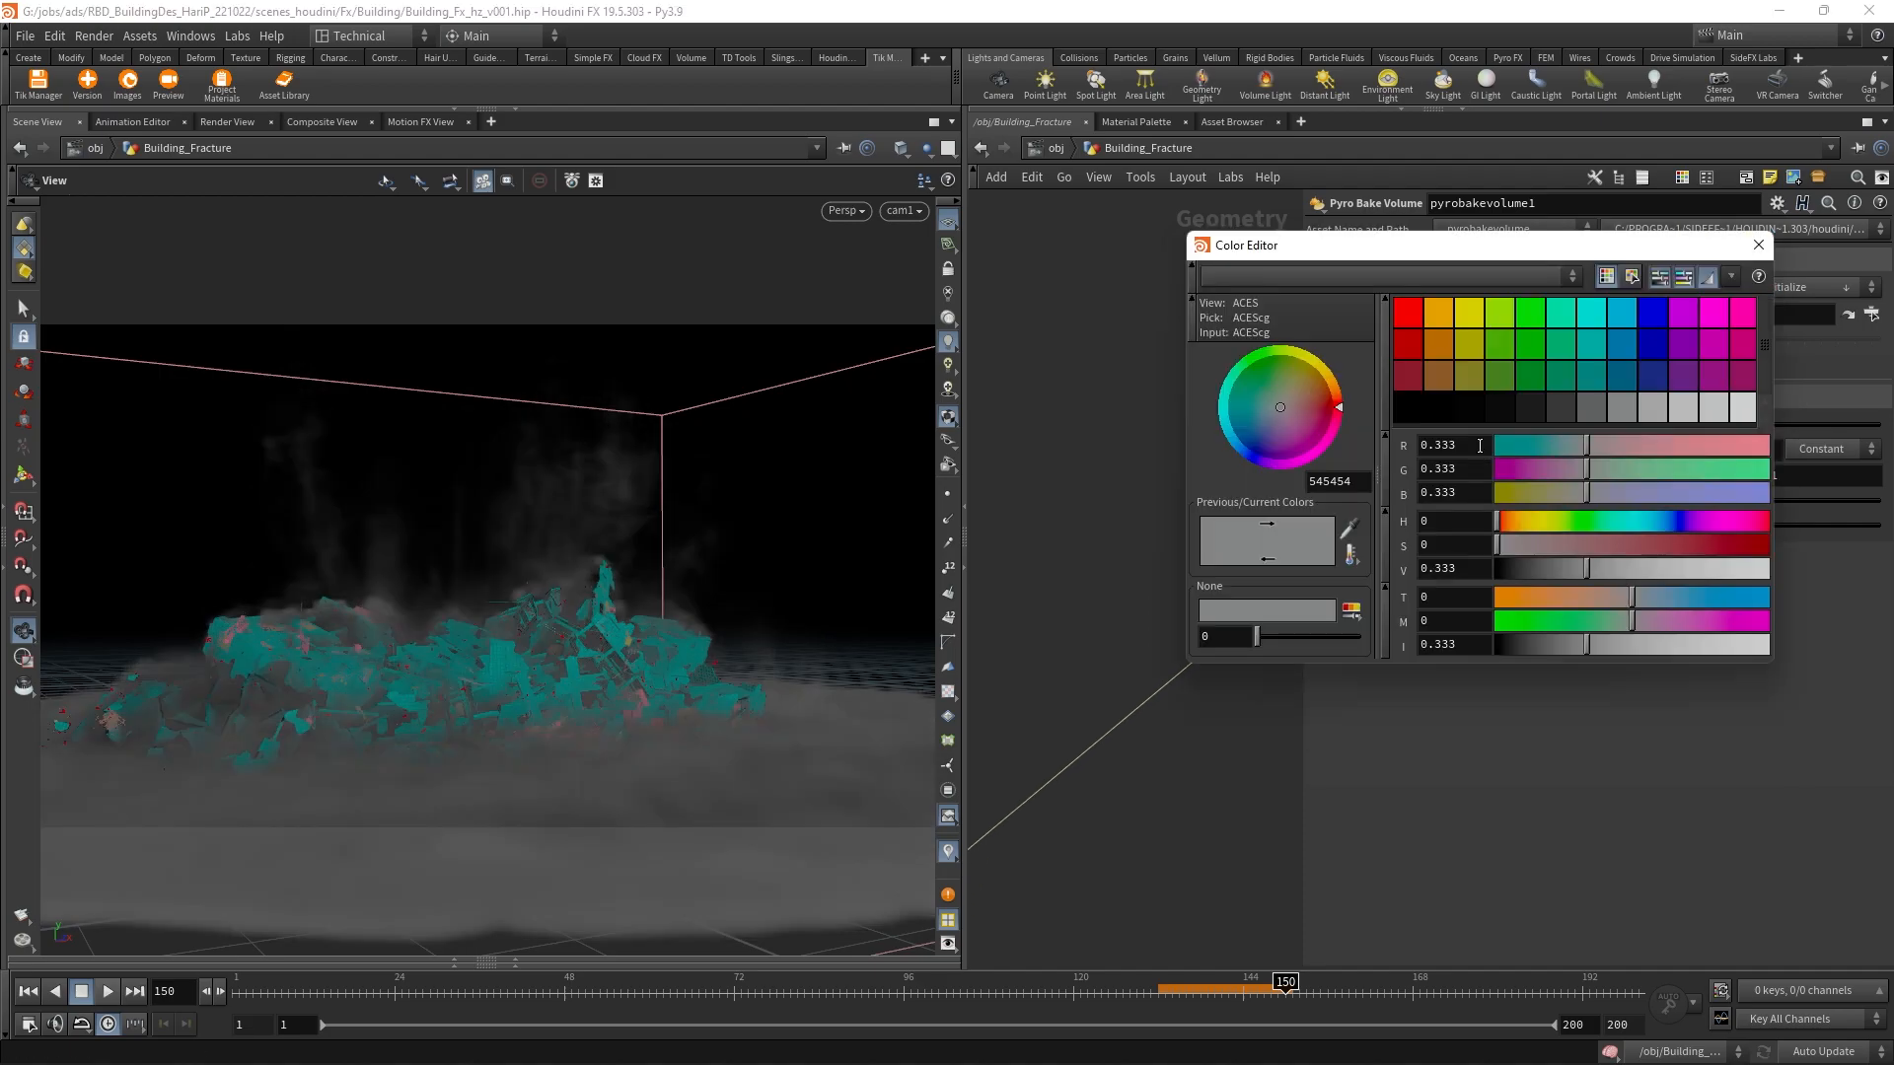
click(1642, 411)
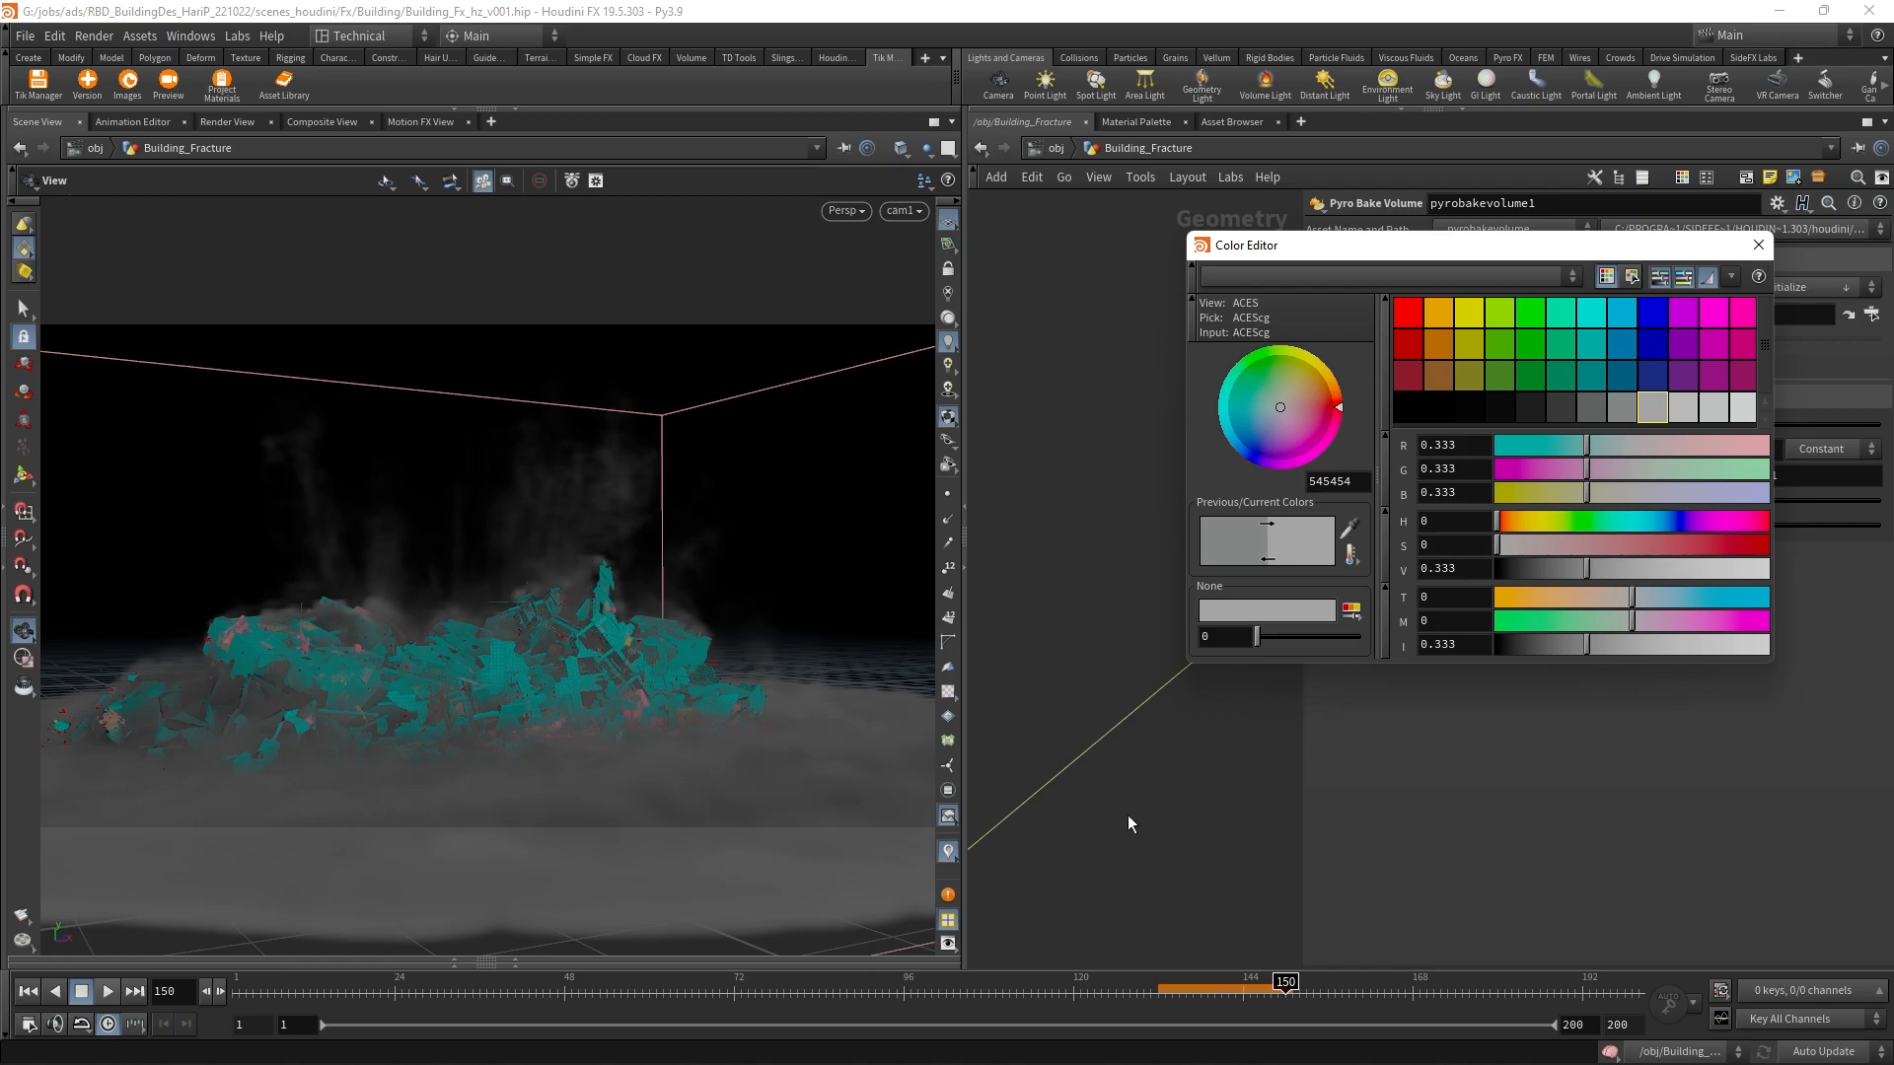
click(1018, 688)
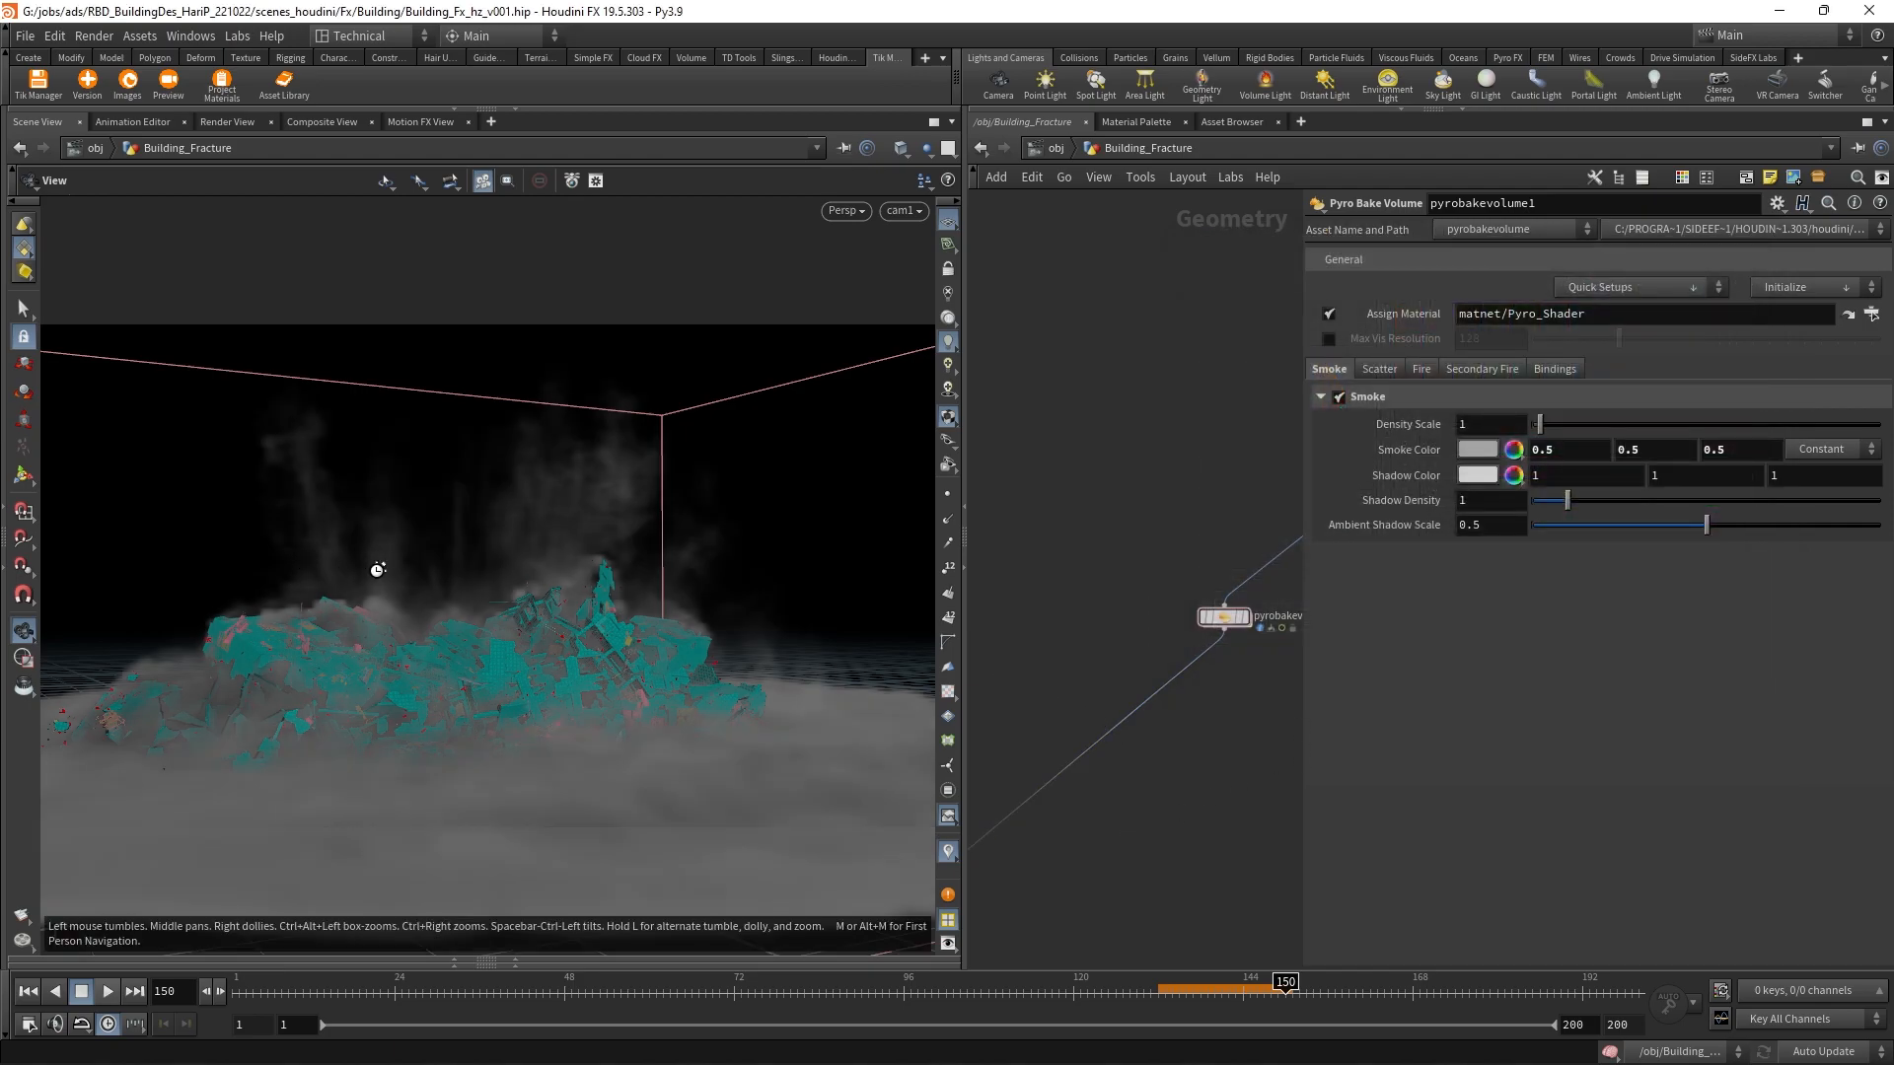
Step: Select merge7, widen the scene viewport and hide the node parameters in the network editor
scroll(1048, 695, down, 3)
middle_drag(1065, 693, 1248, 617)
scroll(1136, 758, up, 5)
click(1140, 752)
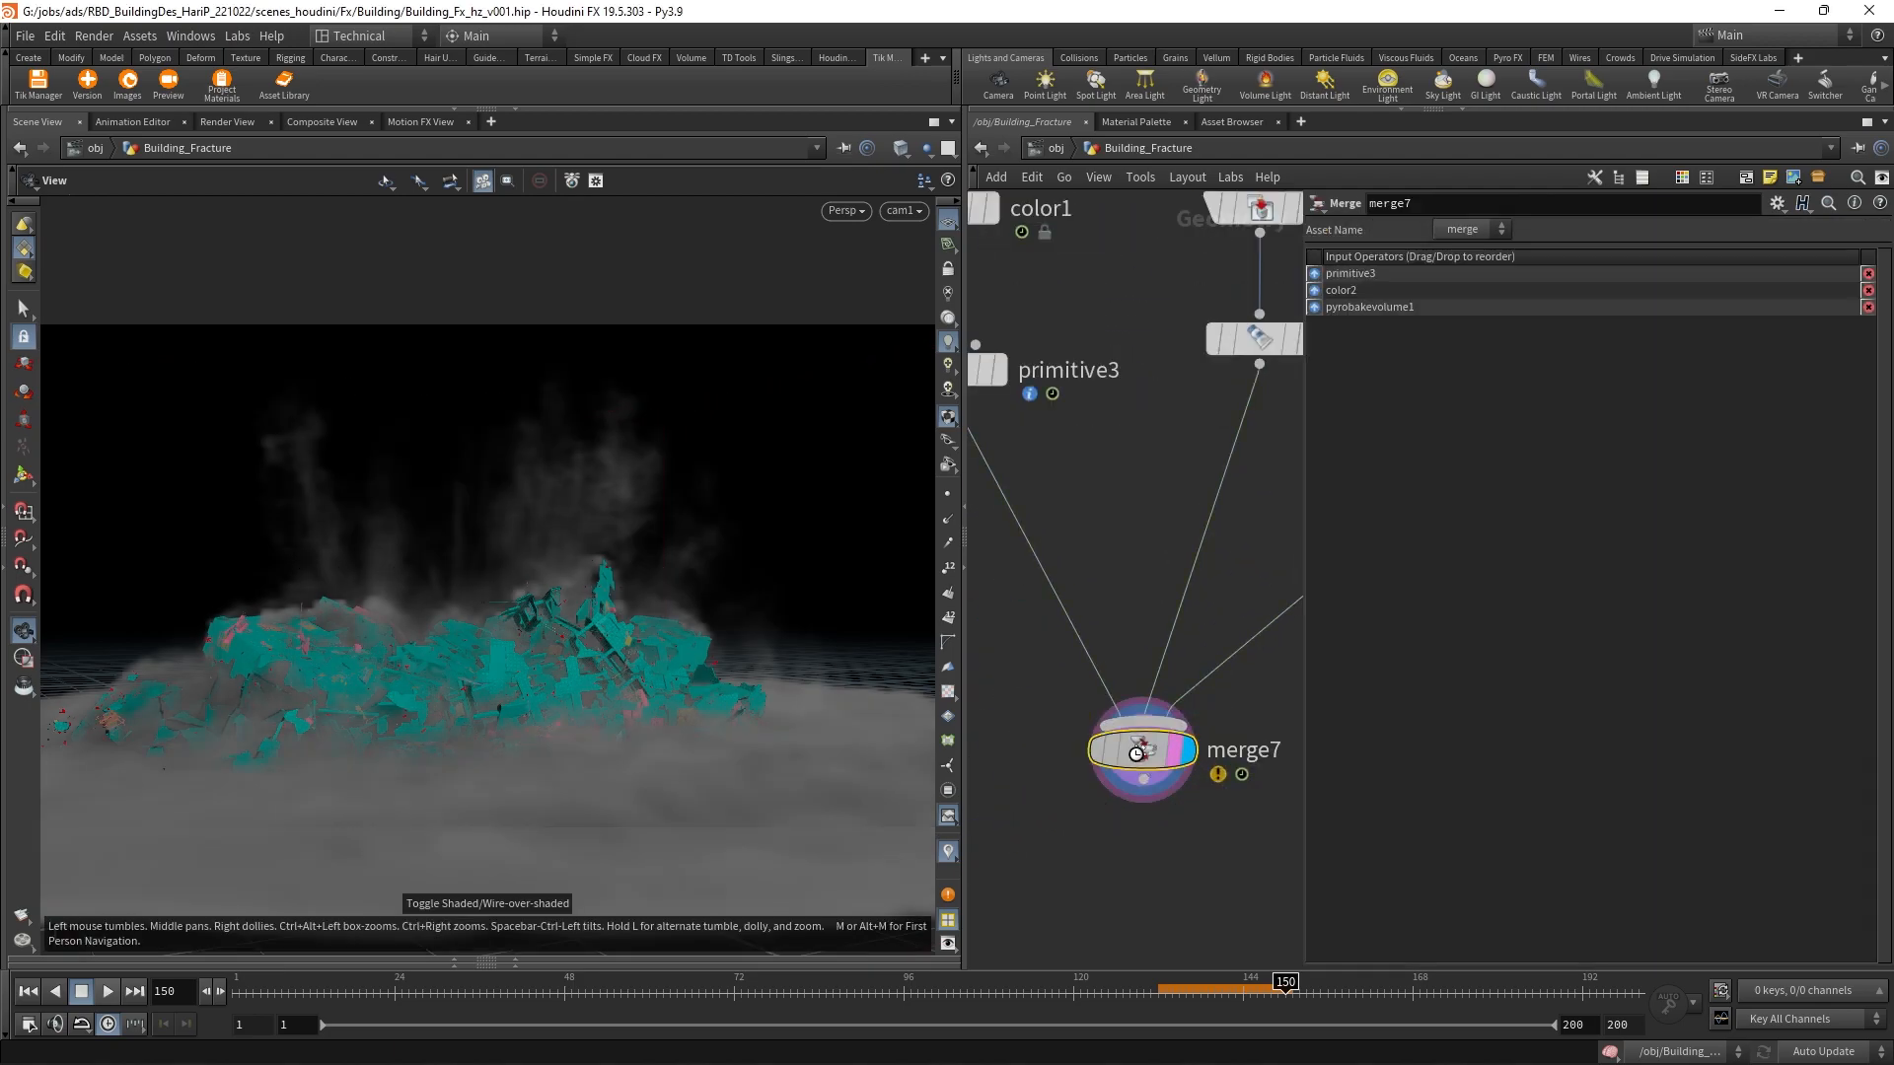
drag(966, 342, 1285, 375)
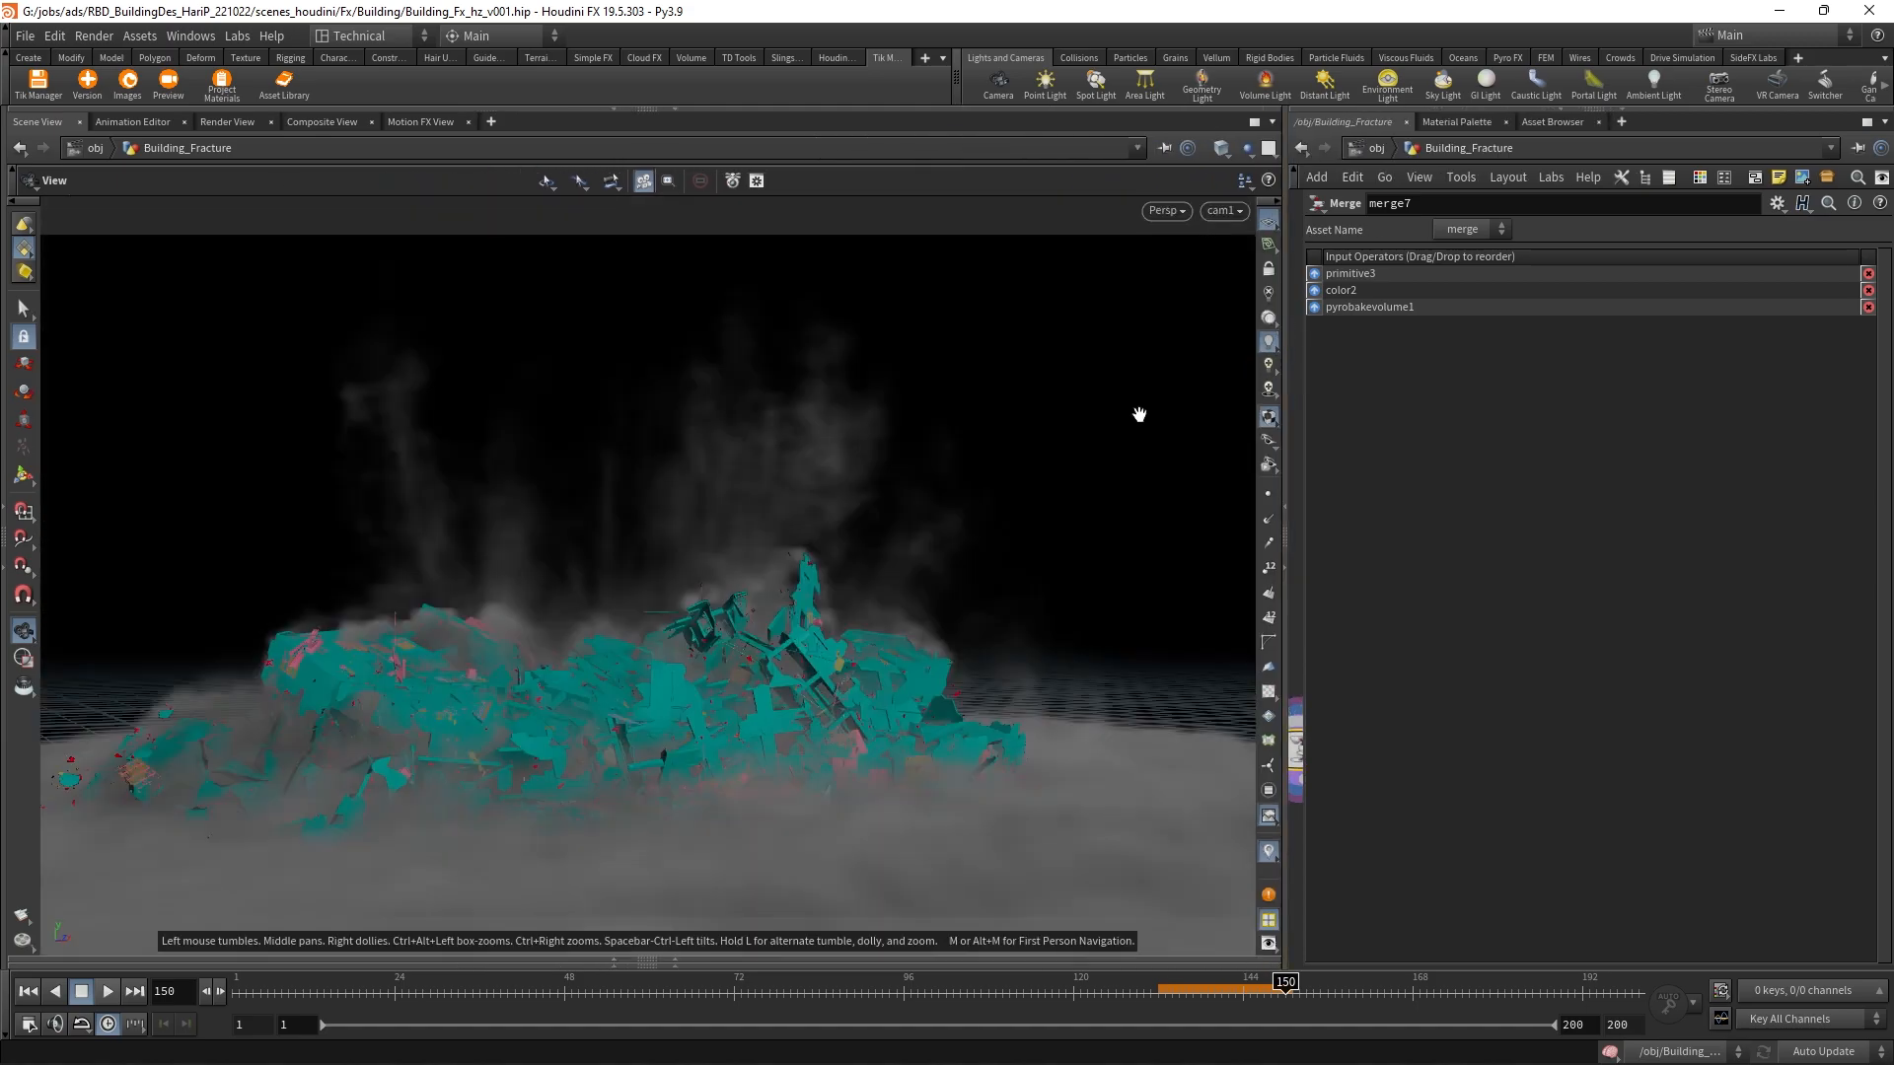
key(p)
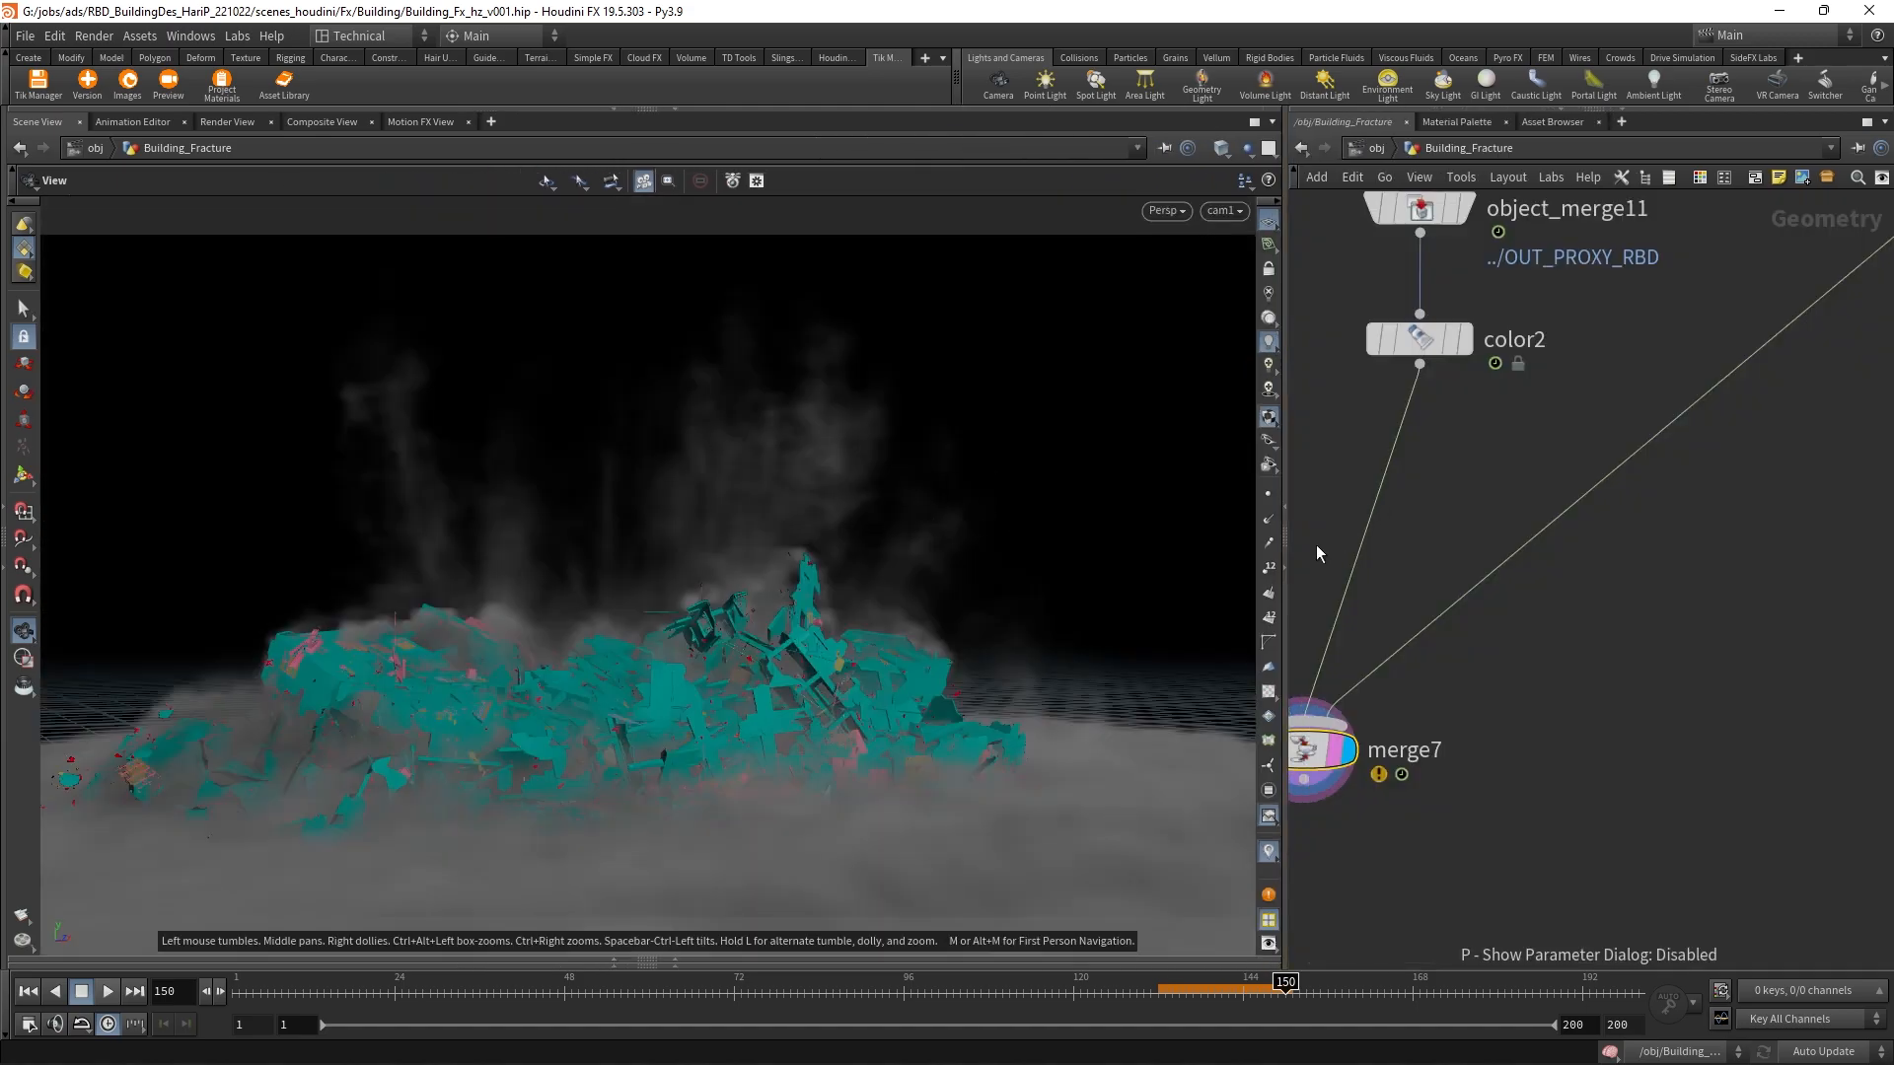
drag(1288, 481, 1387, 473)
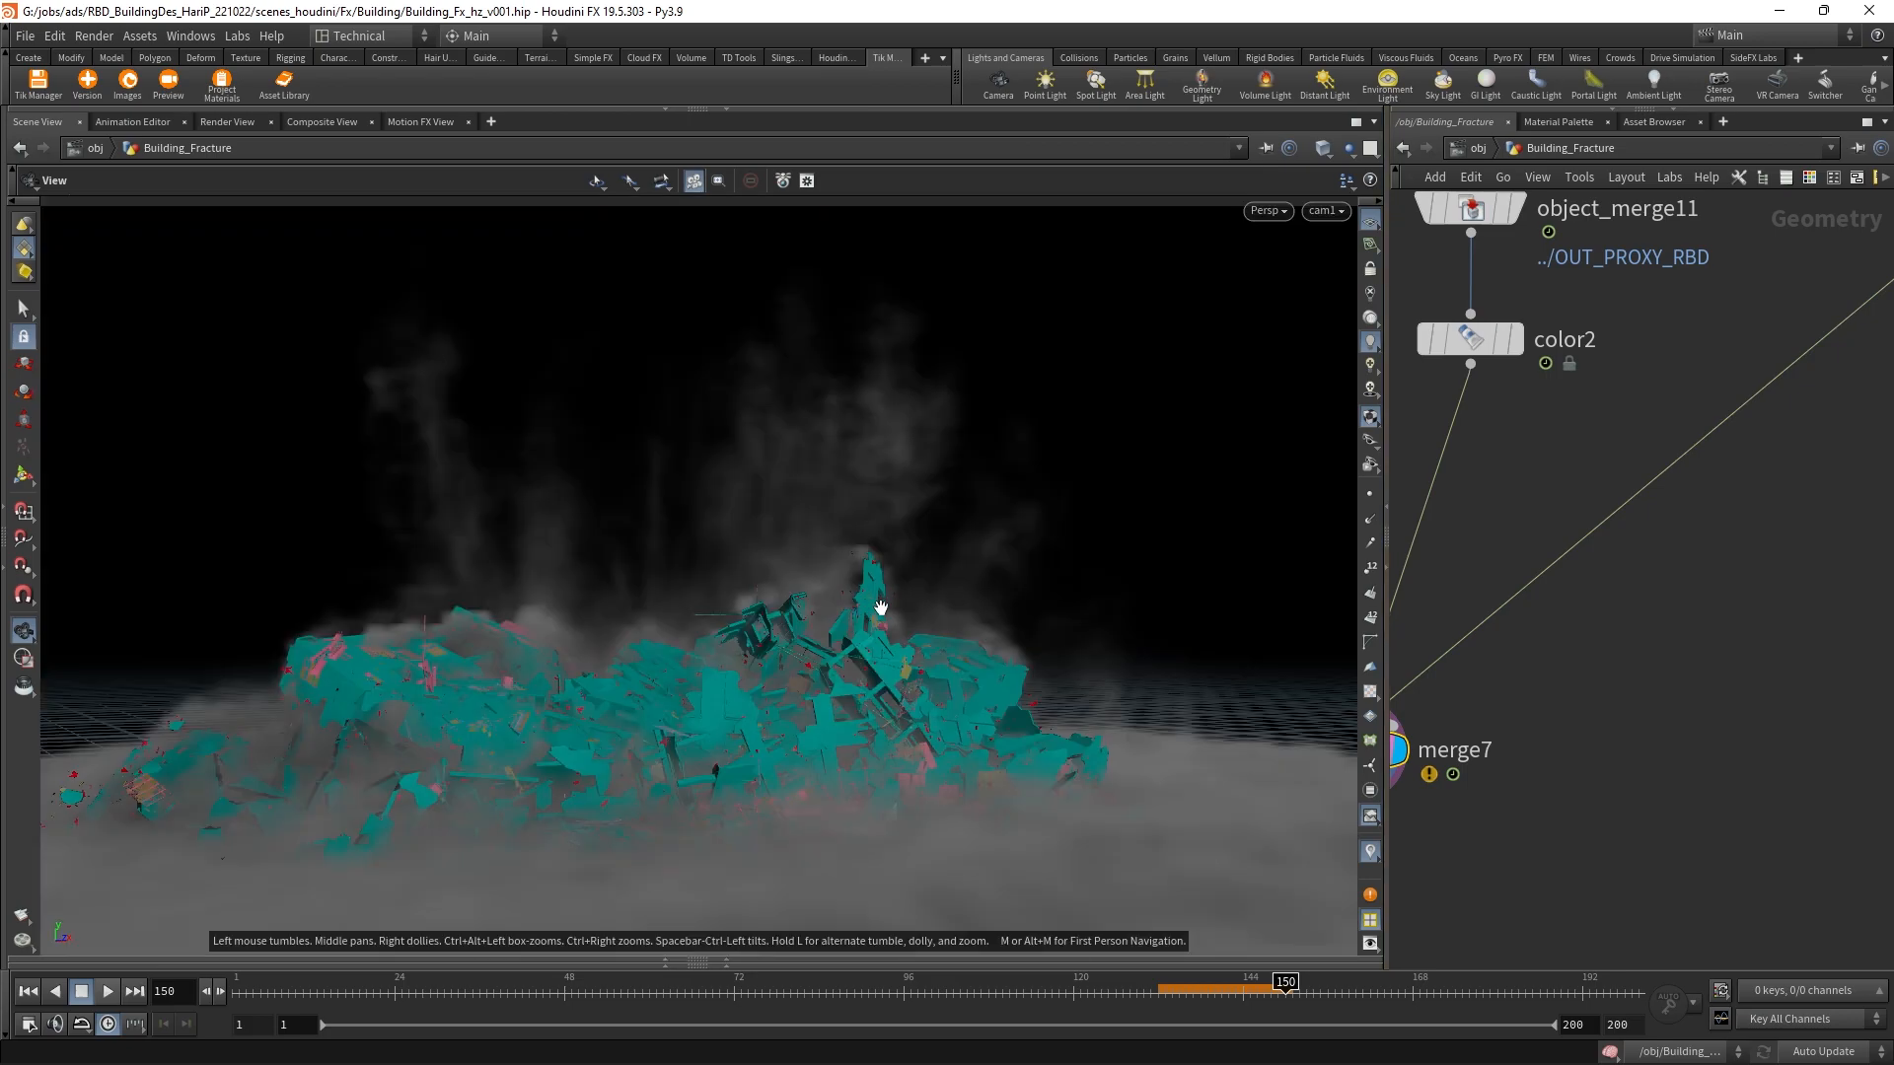
Step: Set the viewport's volume quality to High and limit the 3D texture resolution to 512 x 512 x 512
key(d)
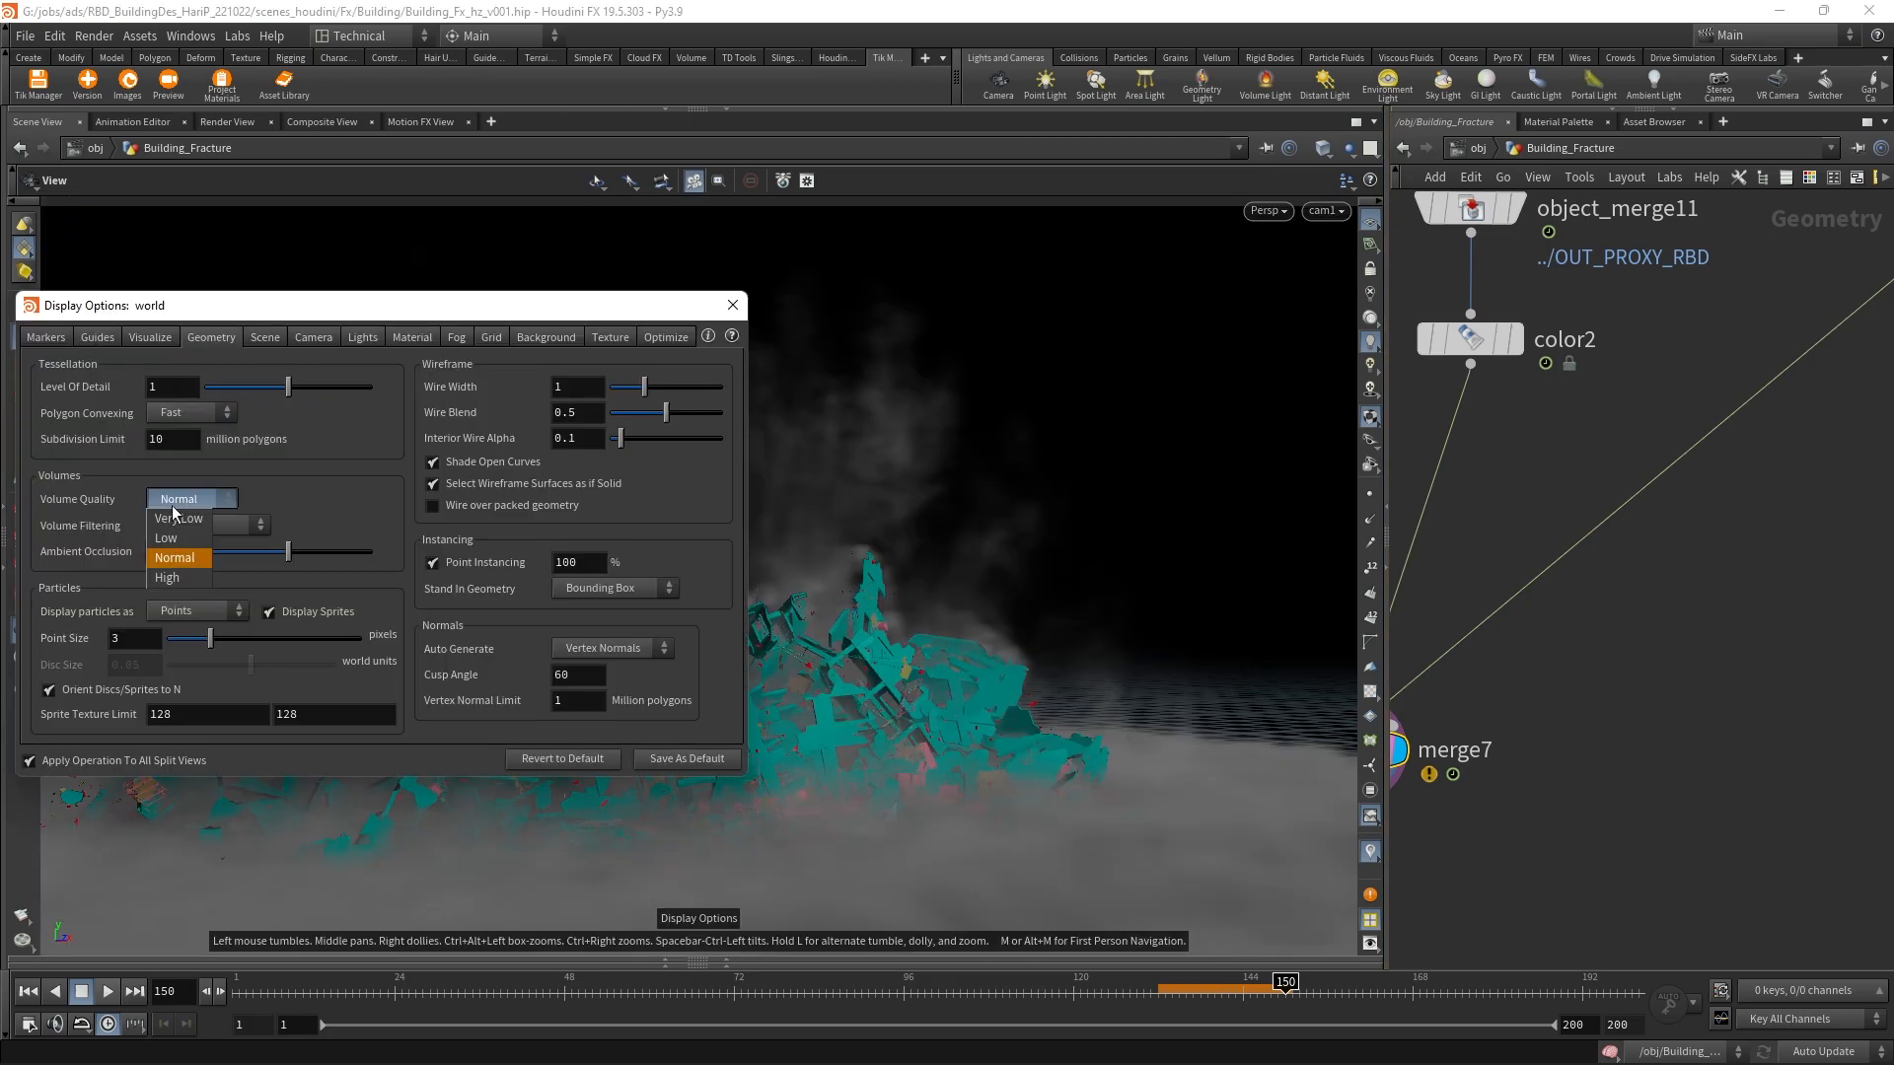
click(179, 579)
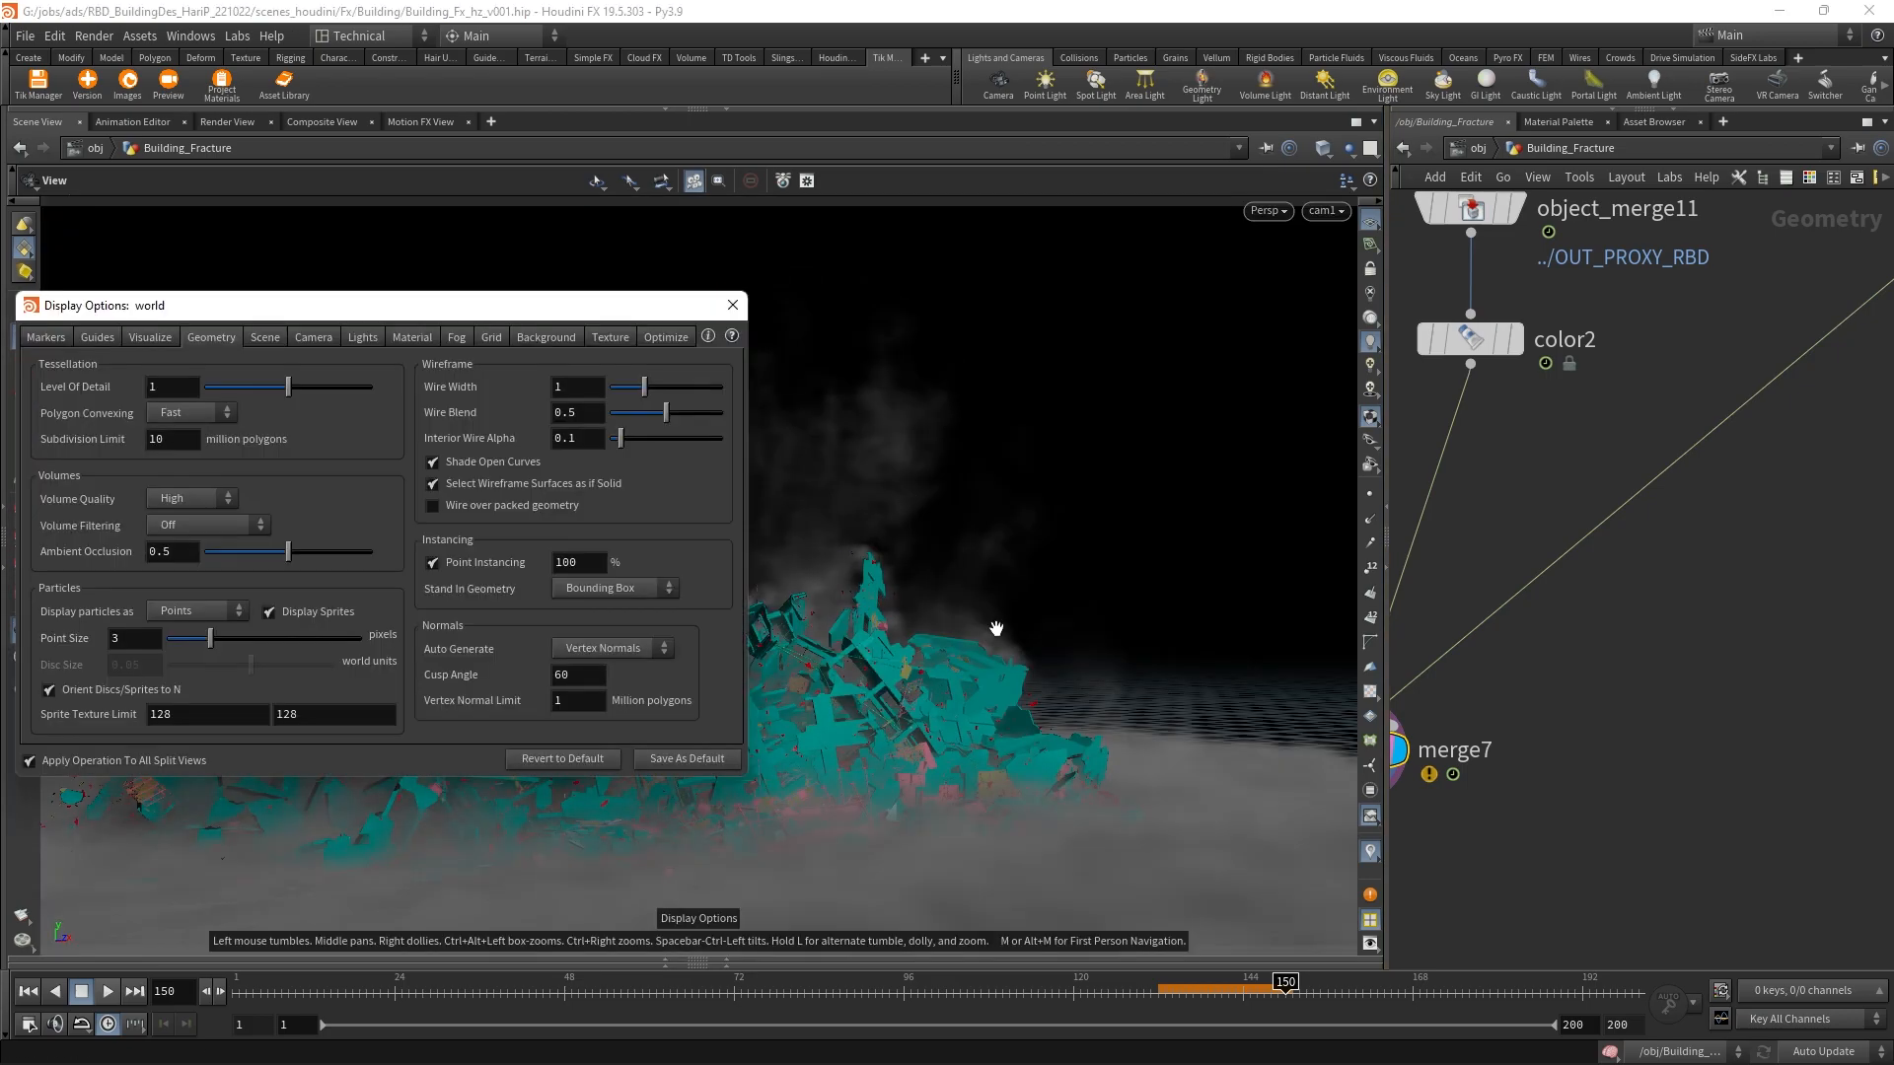
click(668, 337)
click(610, 336)
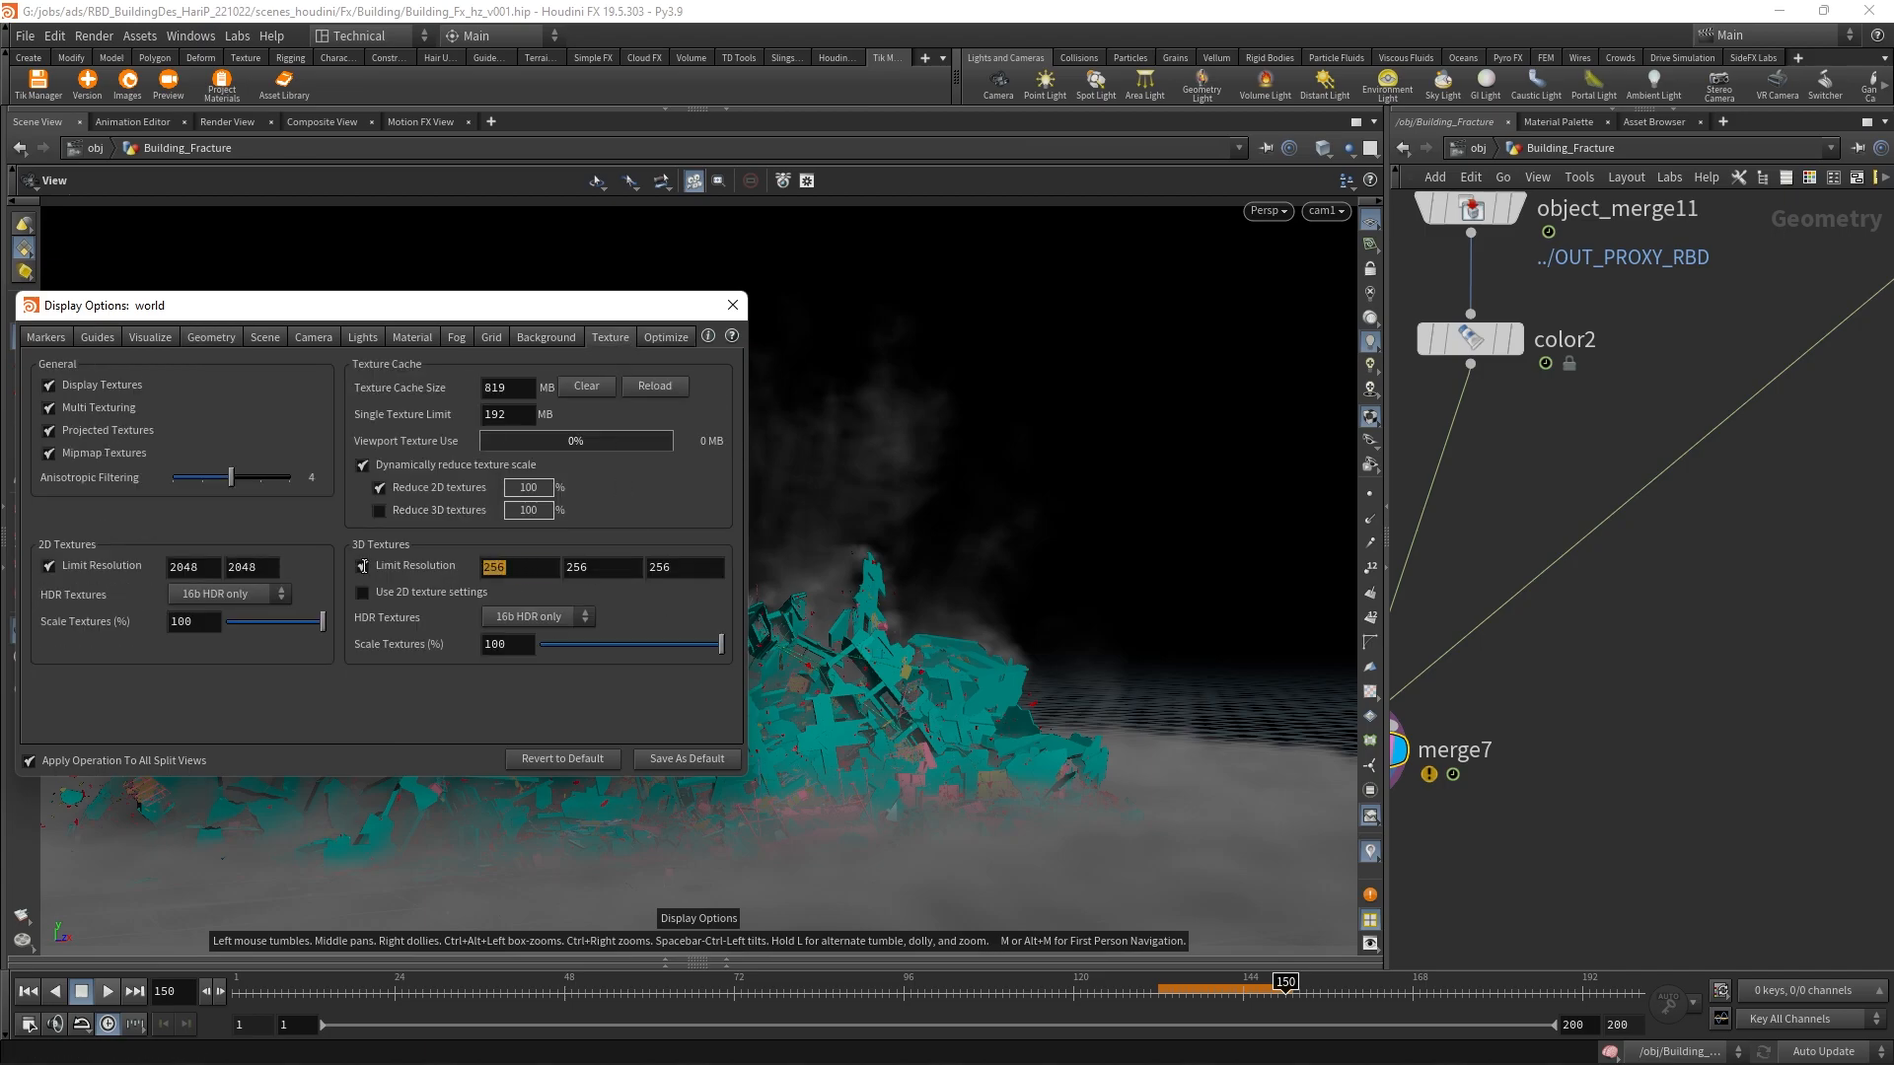
text(512)
key(Tab)
text(512)
key(Tab)
text(12)
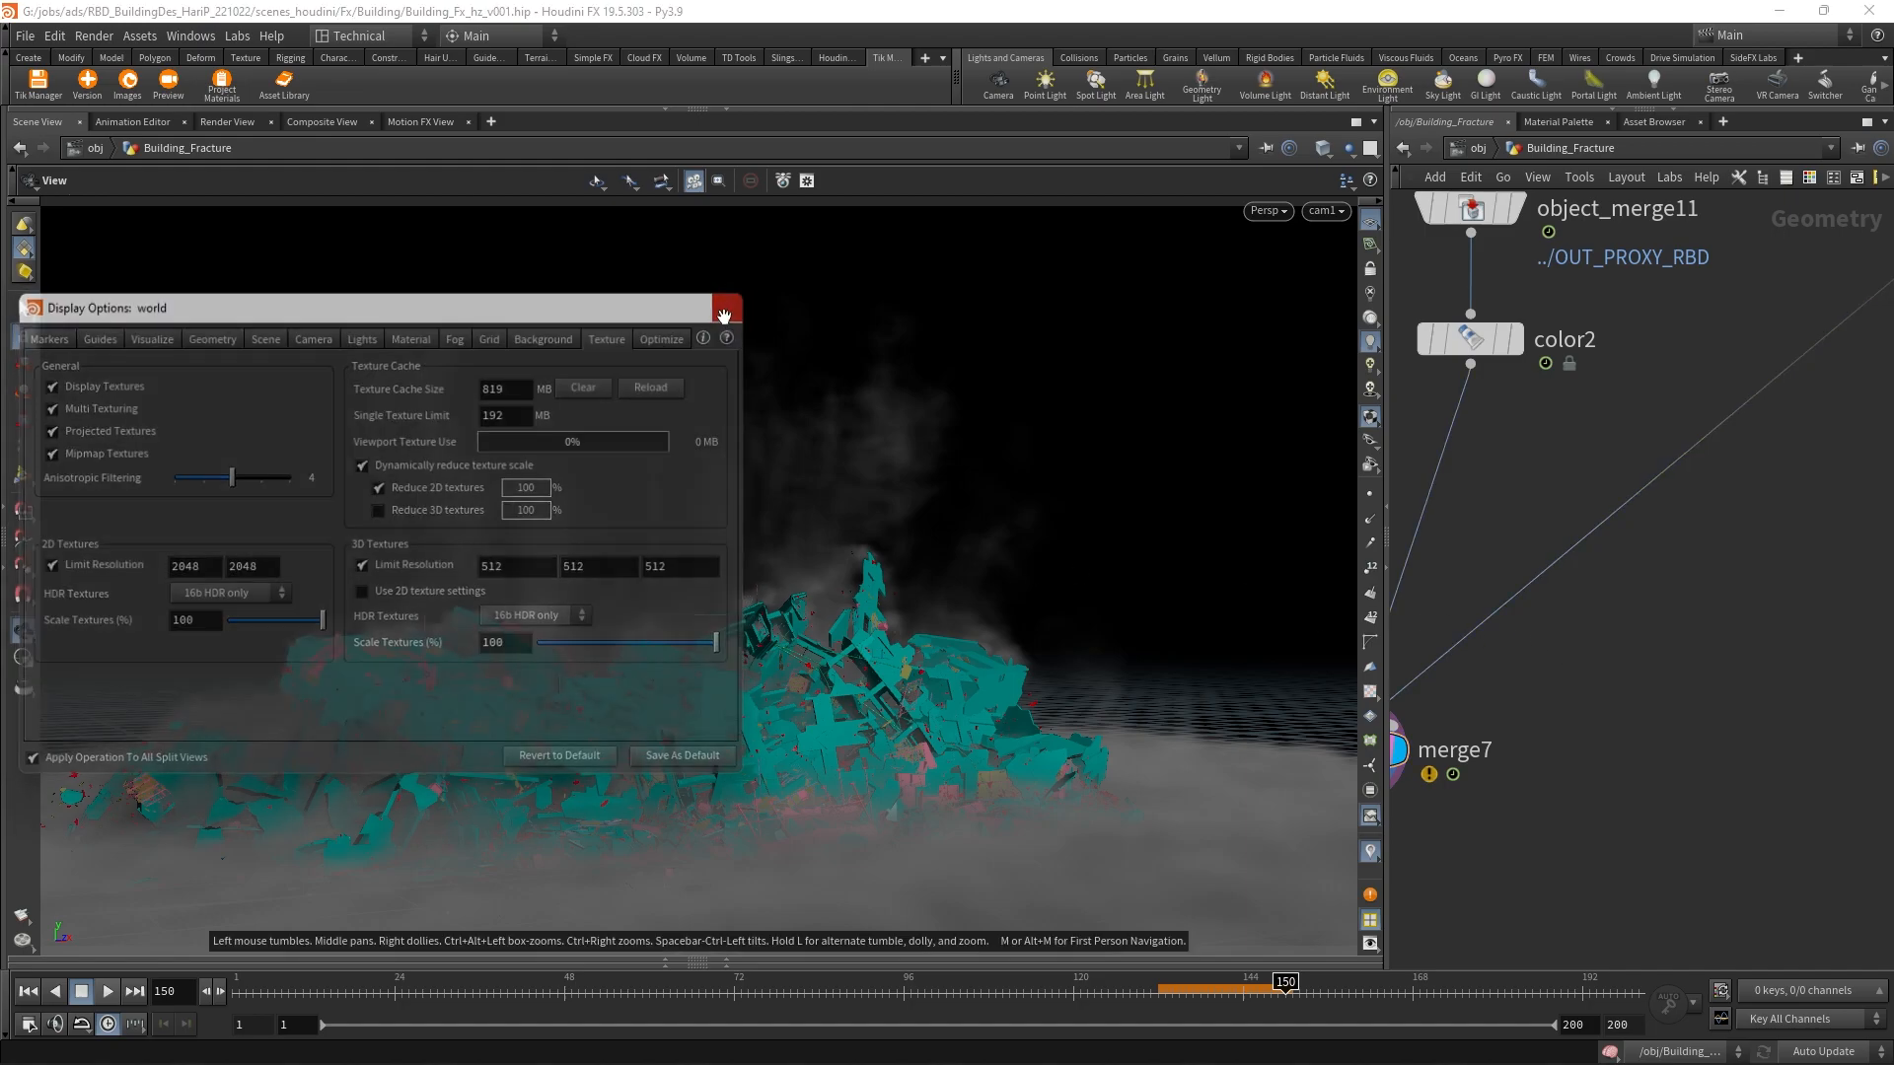
click(733, 305)
Step: Disconnect primitive3 from merge7 and scrub the merged simulation back to frame 133
scroll(1551, 669, down, 4)
click(1527, 616)
key(Delete)
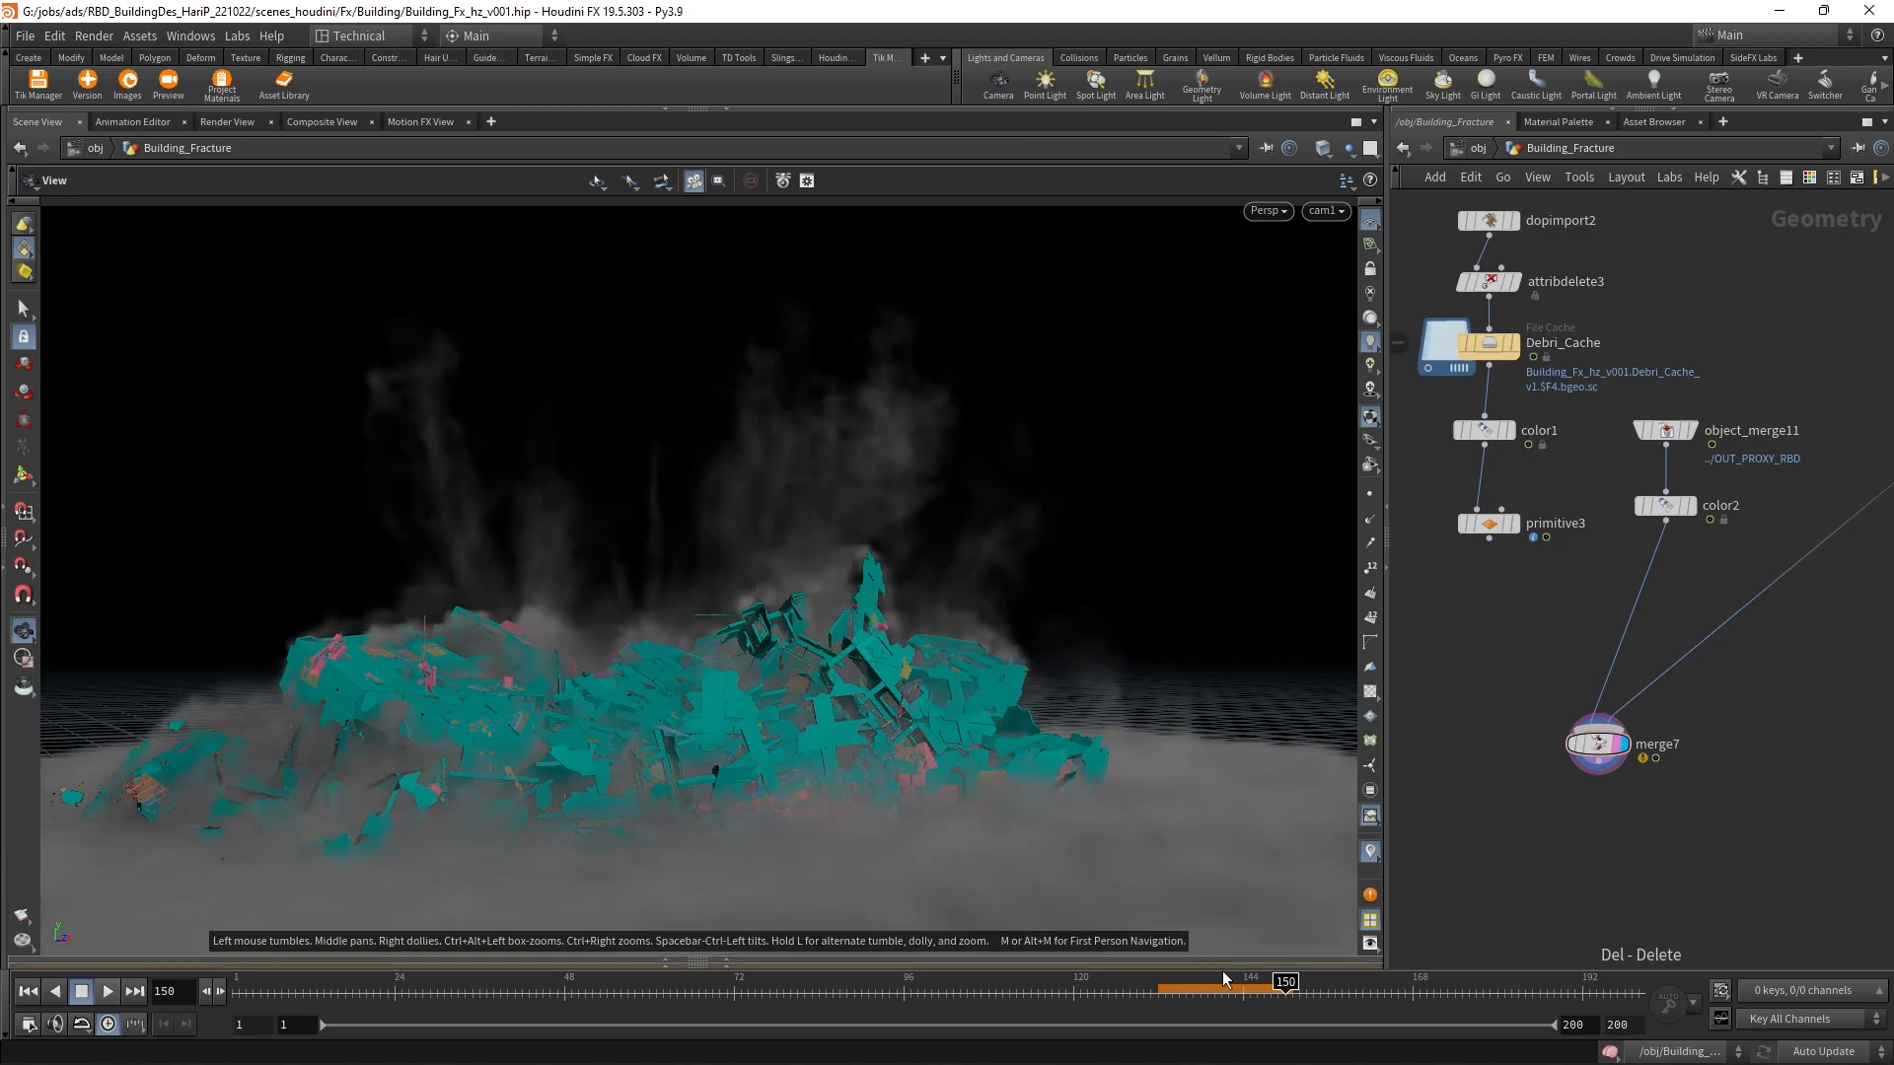
drag(1213, 983, 1164, 988)
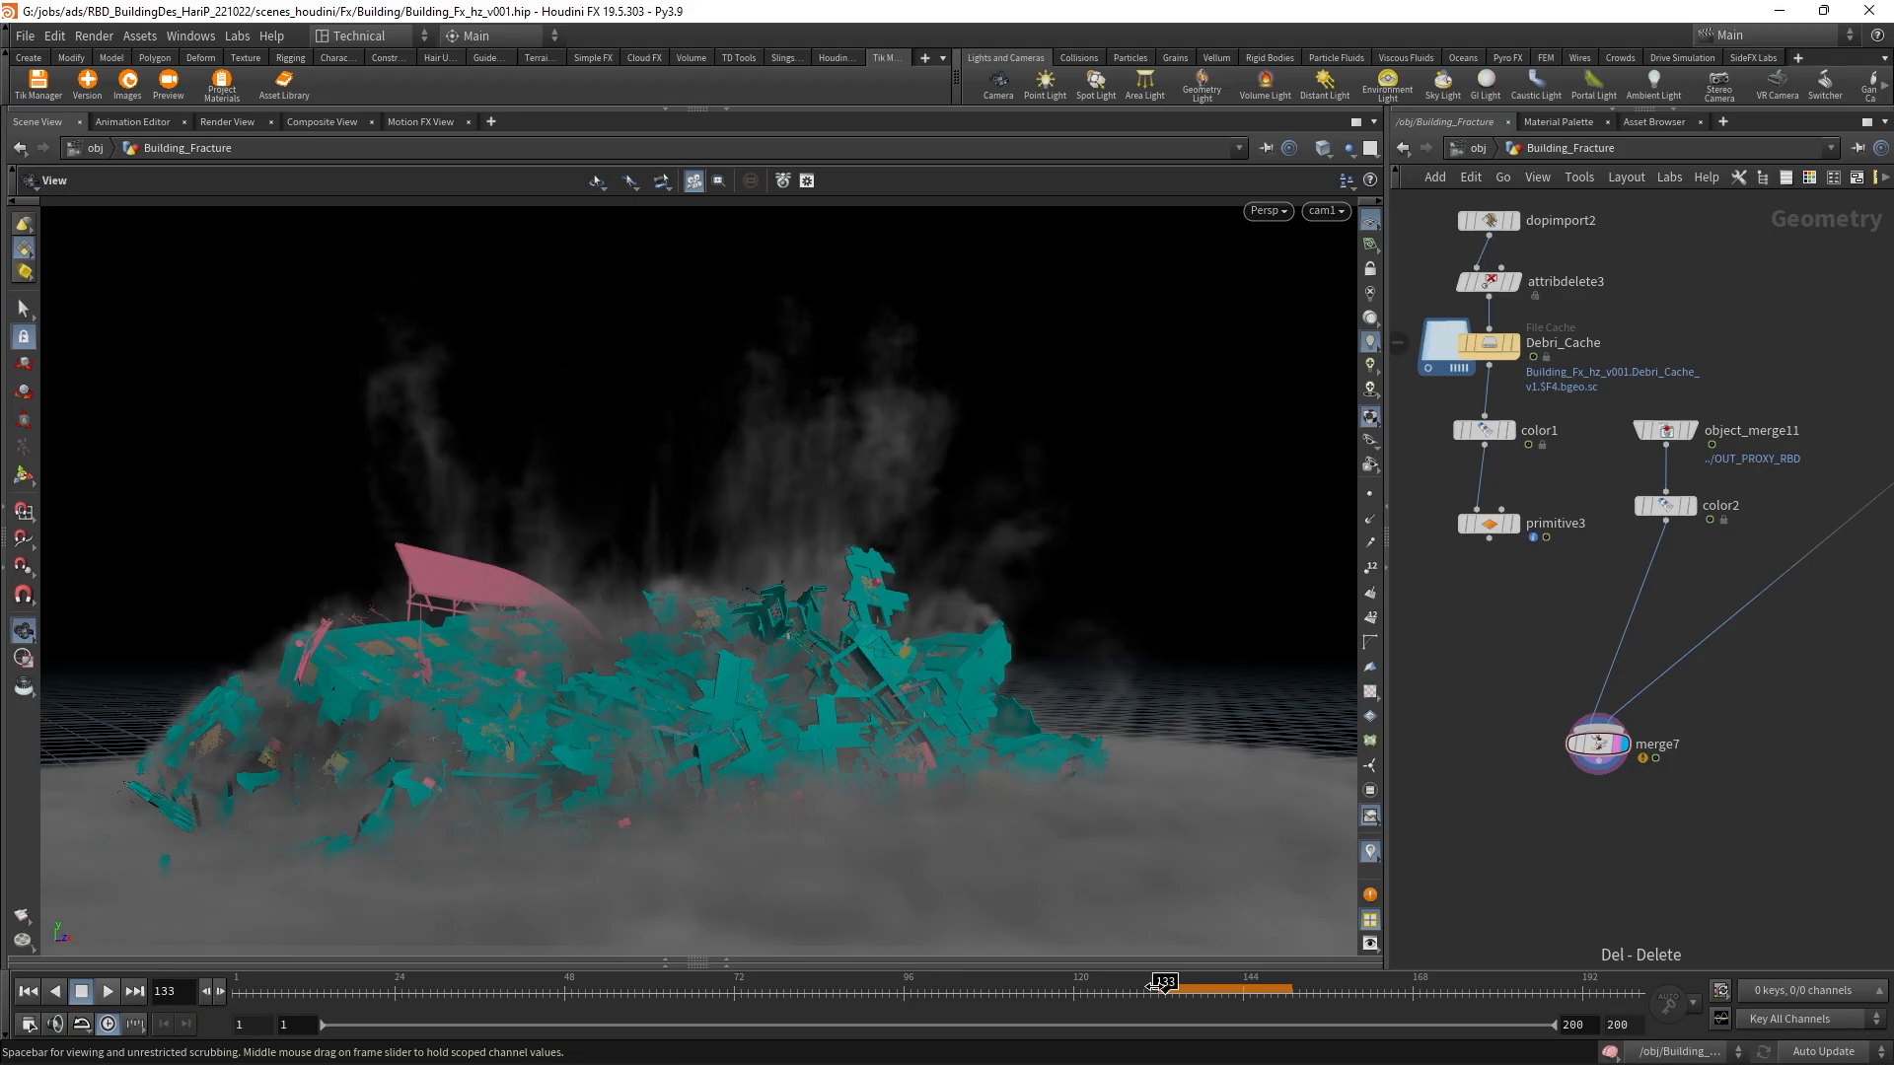